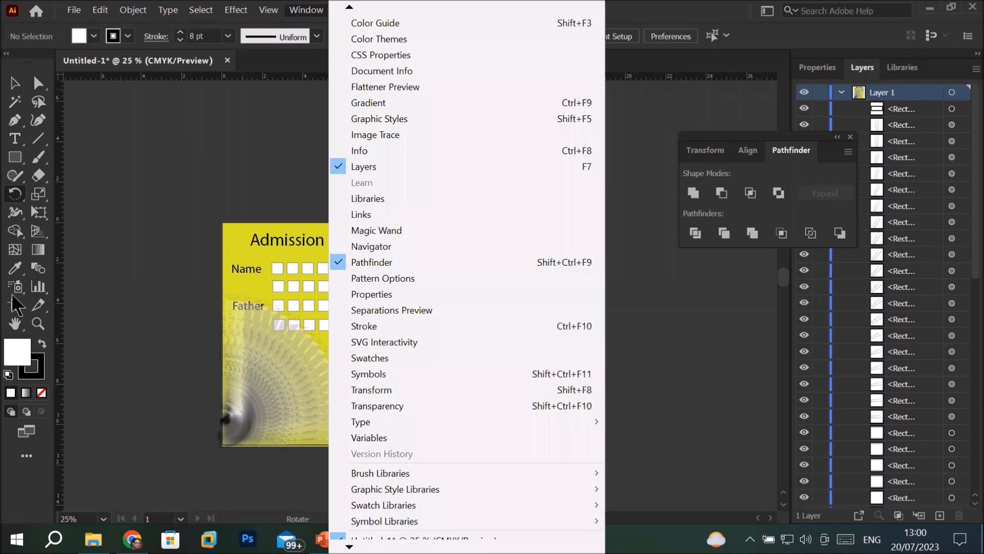
# Add four new Letter-size artboards in a row beside the Admission Form artboard
pyautogui.click(14, 305)
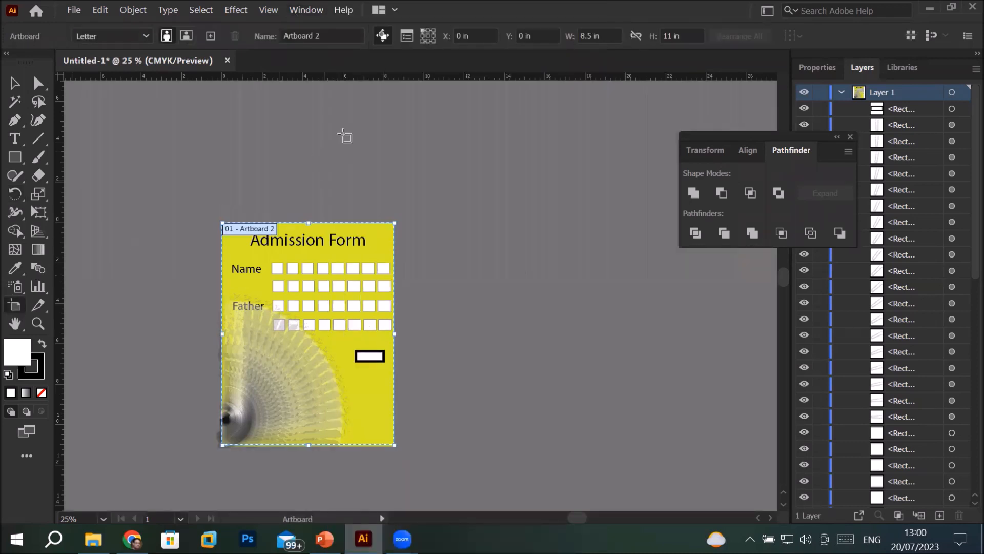
pyautogui.press('v')
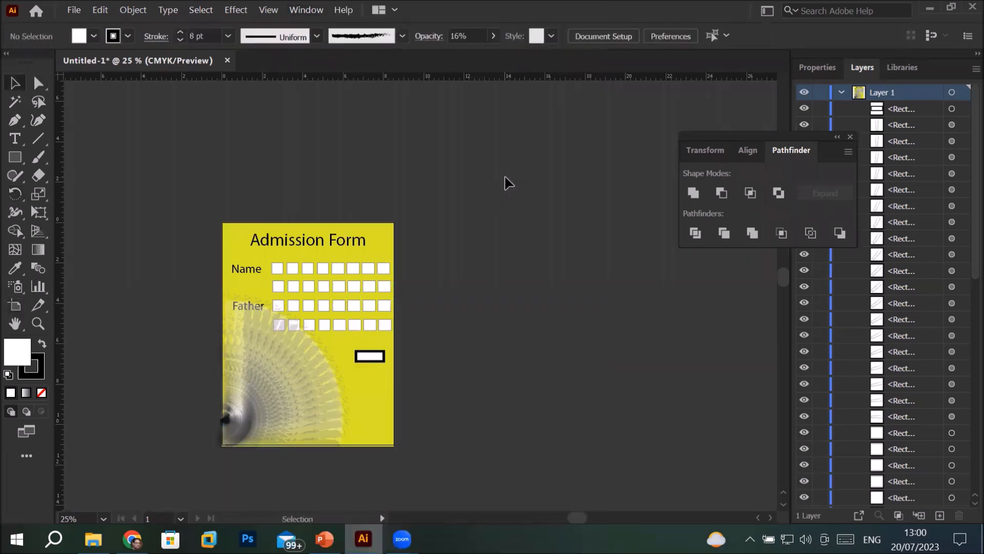
pyautogui.click(817, 67)
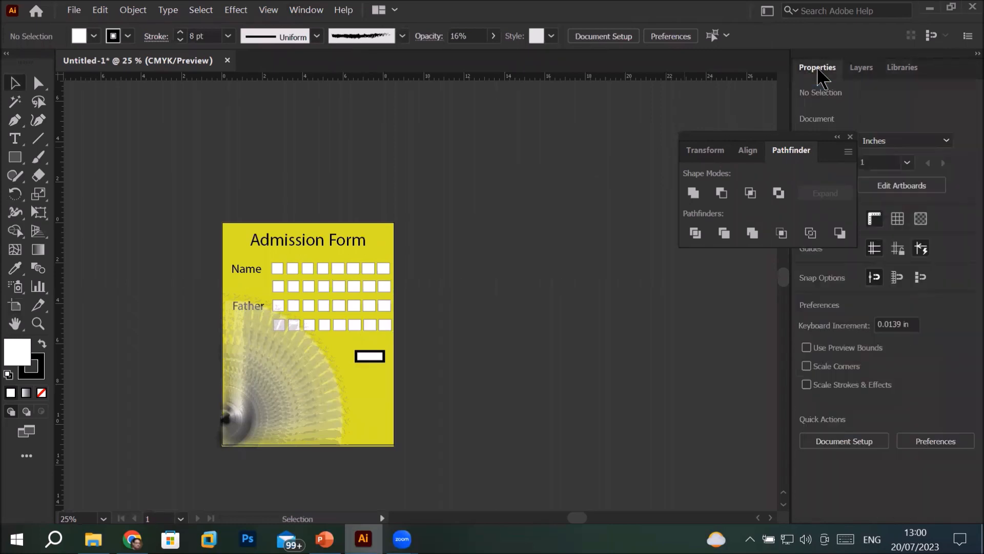
pyautogui.moveTo(778, 136); pyautogui.dragTo(658, 128)
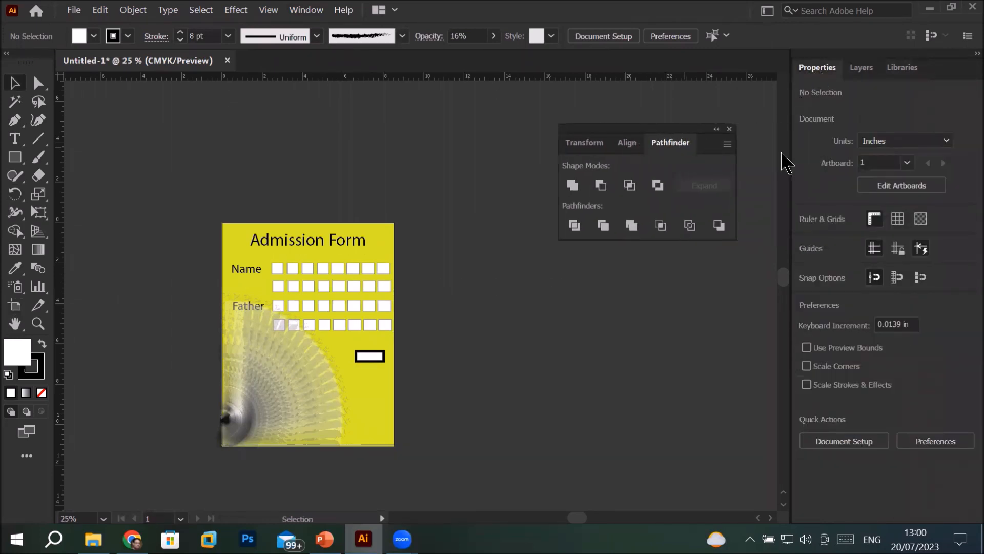
pyautogui.click(913, 184)
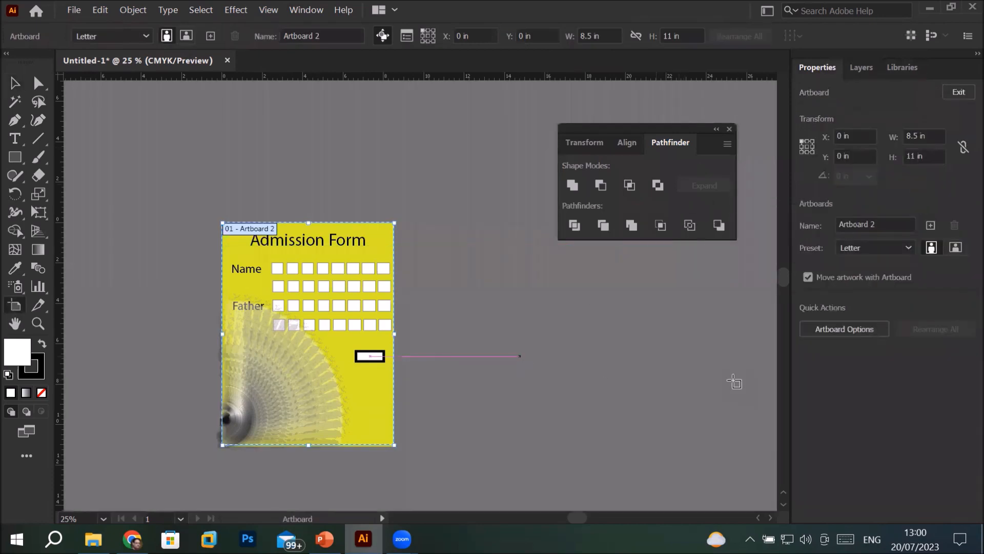
pyautogui.click(931, 226)
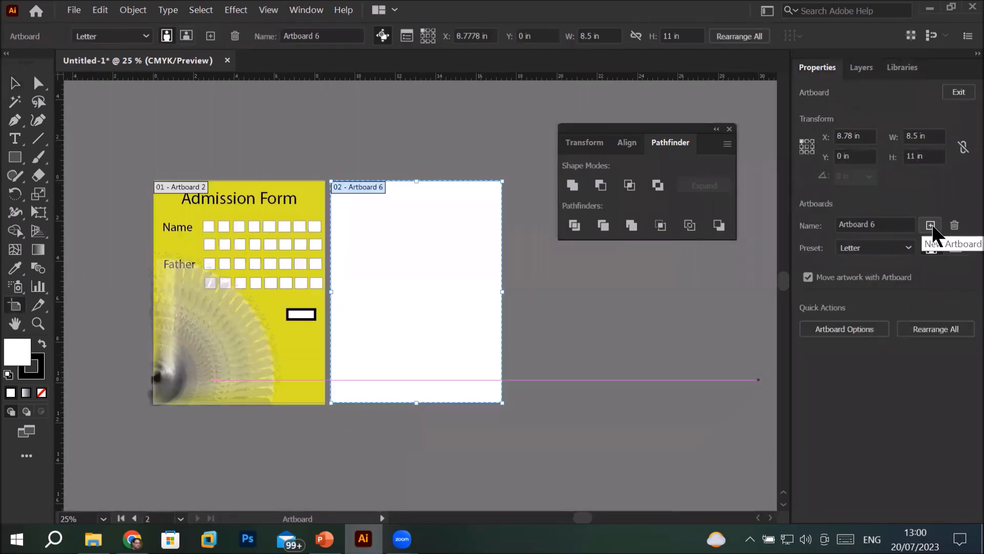
pyautogui.click(931, 226)
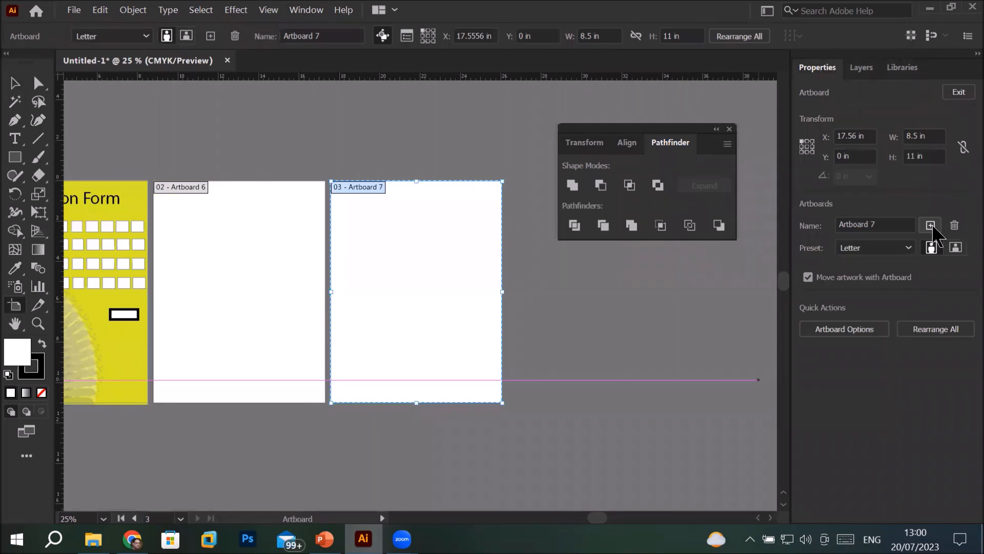
pyautogui.click(931, 226)
pyautogui.click(931, 226)
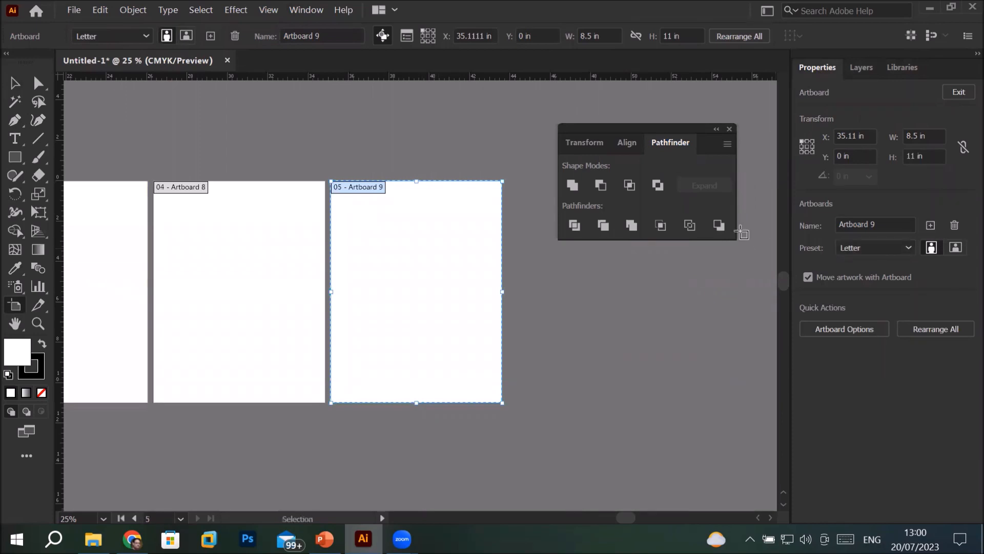
# Display the list of the document's artboards in a floating window beside the canvas
pyautogui.click(307, 10)
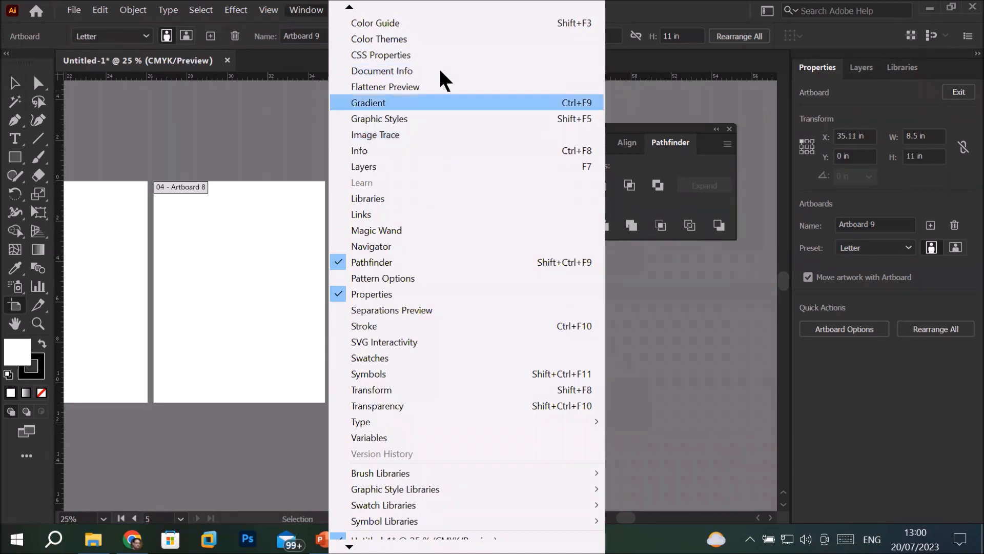
pyautogui.moveTo(355, 6)
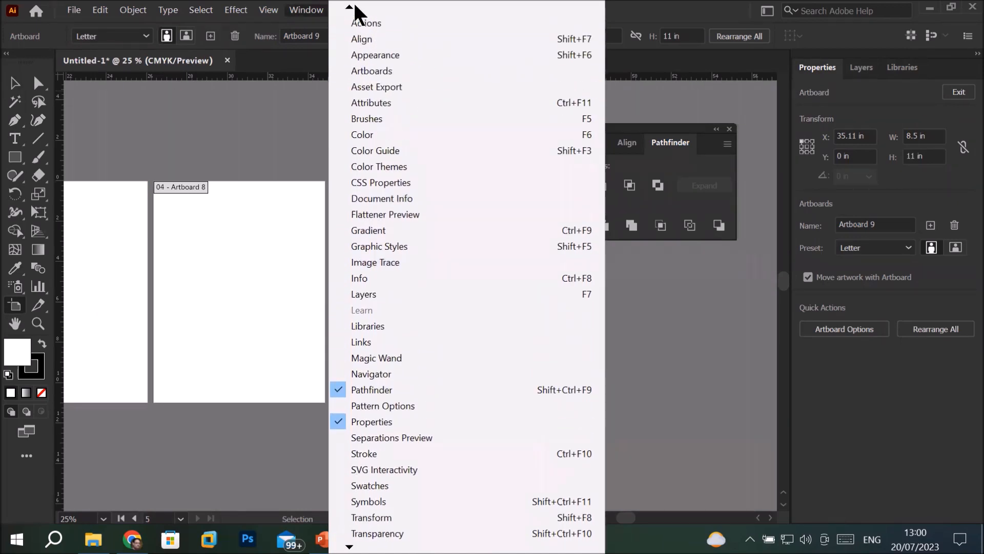
pyautogui.click(373, 70)
pyautogui.moveTo(588, 263); pyautogui.dragTo(656, 282)
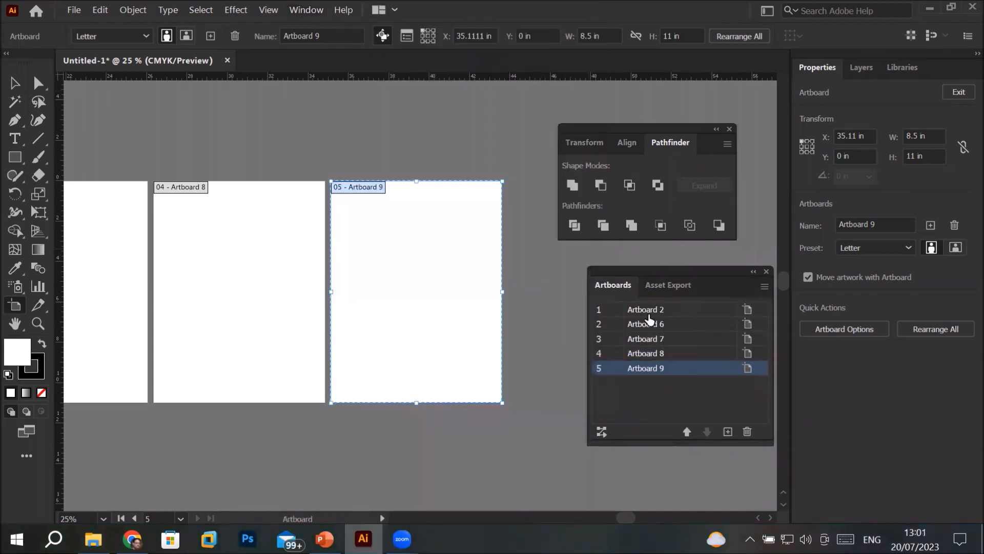
# Go to the Admission Form artboard and on to the blank Artboard 6, keeping the floating Pathfinder controls clear of it
pyautogui.doubleClick(599, 311)
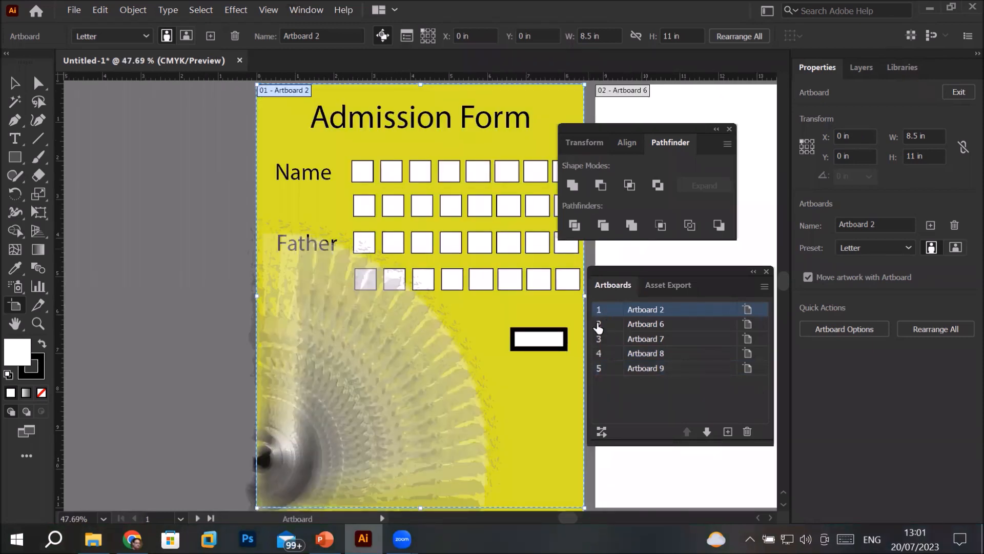
pyautogui.doubleClick(598, 324)
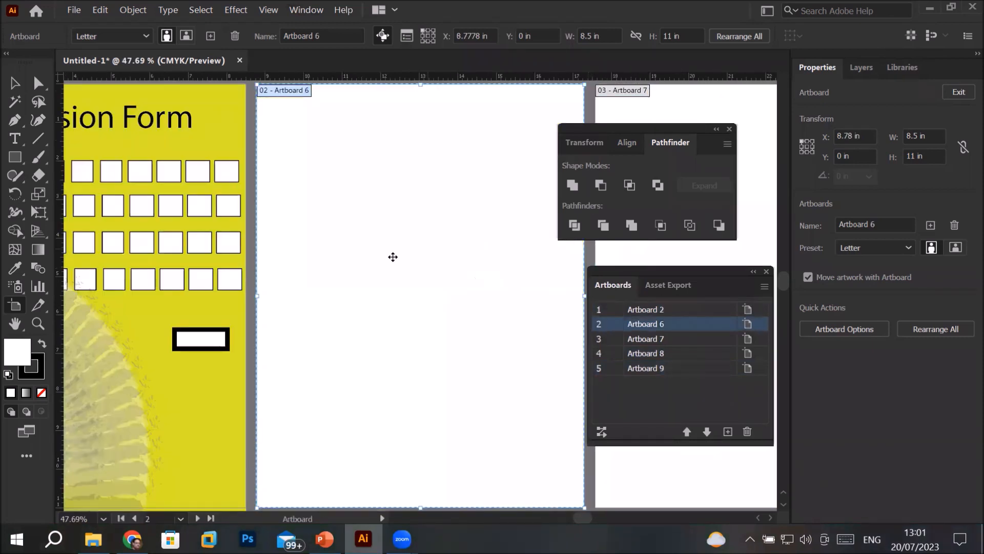
pyautogui.moveTo(626, 136); pyautogui.dragTo(681, 131)
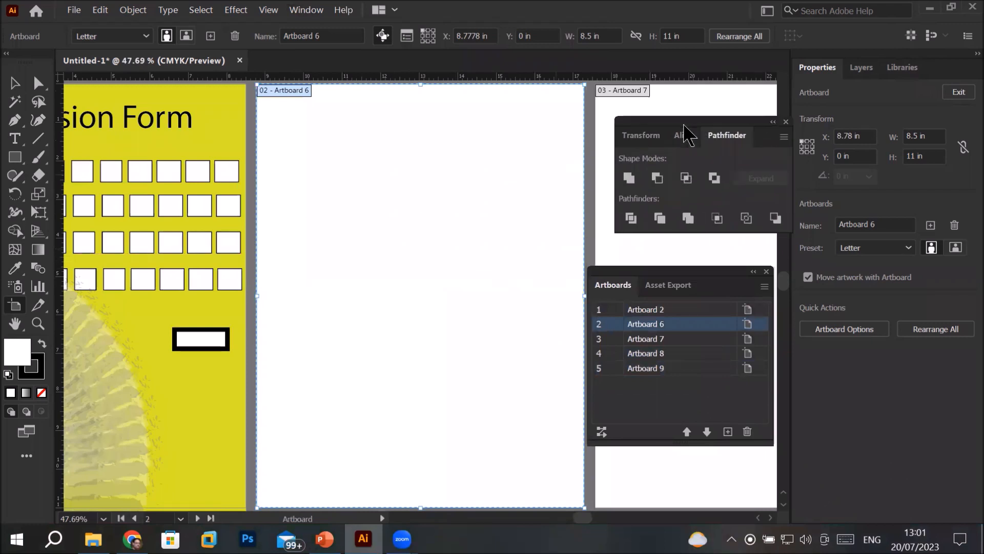
pyautogui.scroll(3, 541, 136)
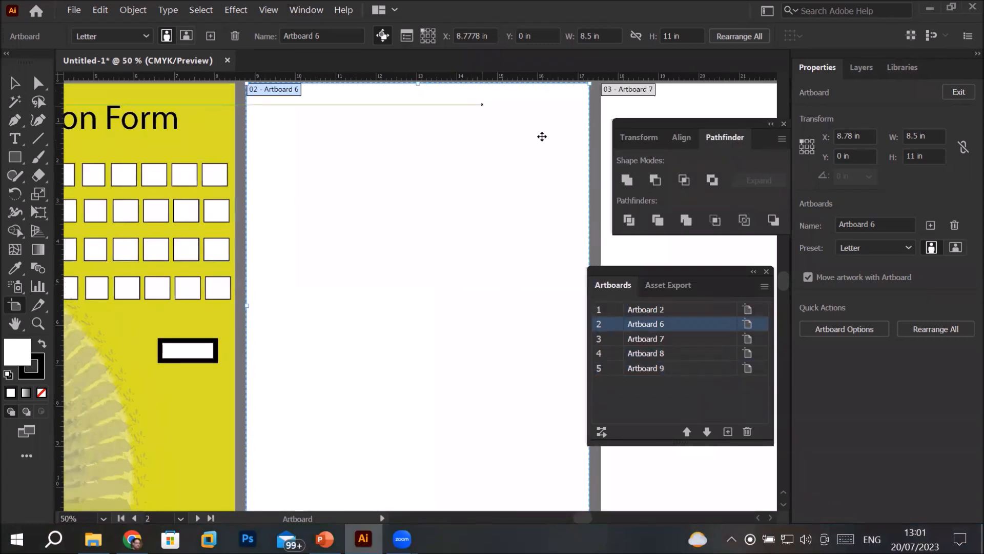
pyautogui.scroll(-3, 411, 102)
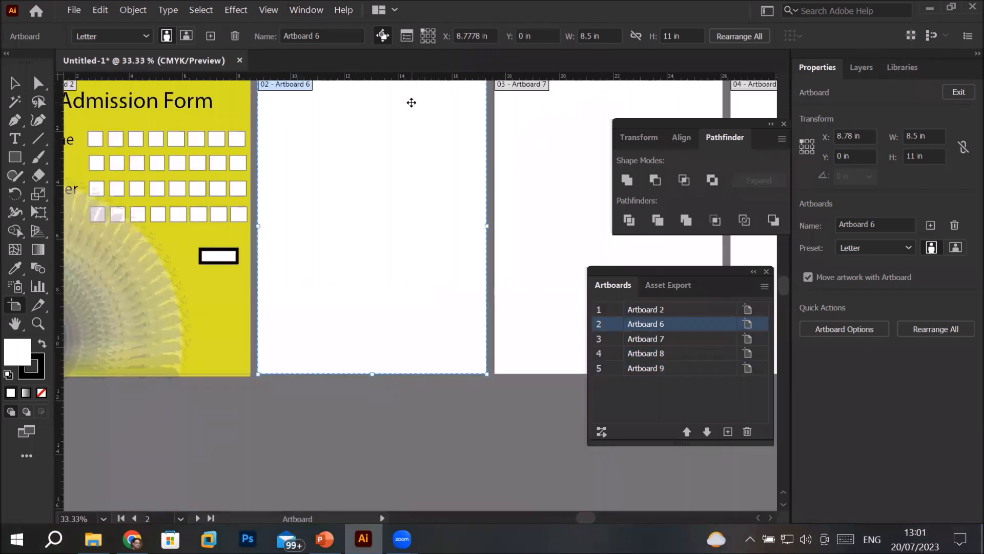
pyautogui.moveTo(409, 101); pyautogui.dragTo(402, 174)
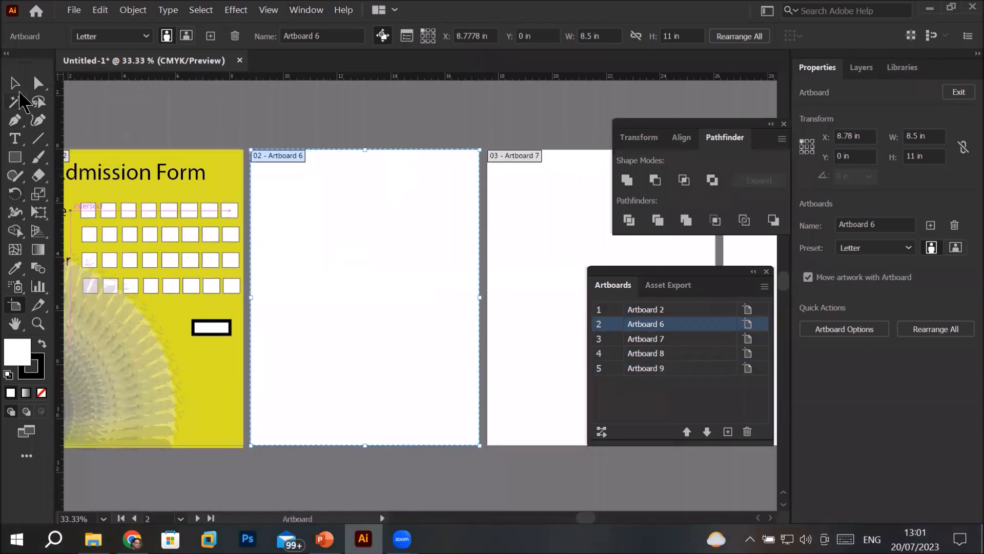
# Place a point text object with placeholder text near the upper edge of Artboard 6
pyautogui.click(15, 139)
pyautogui.click(305, 159)
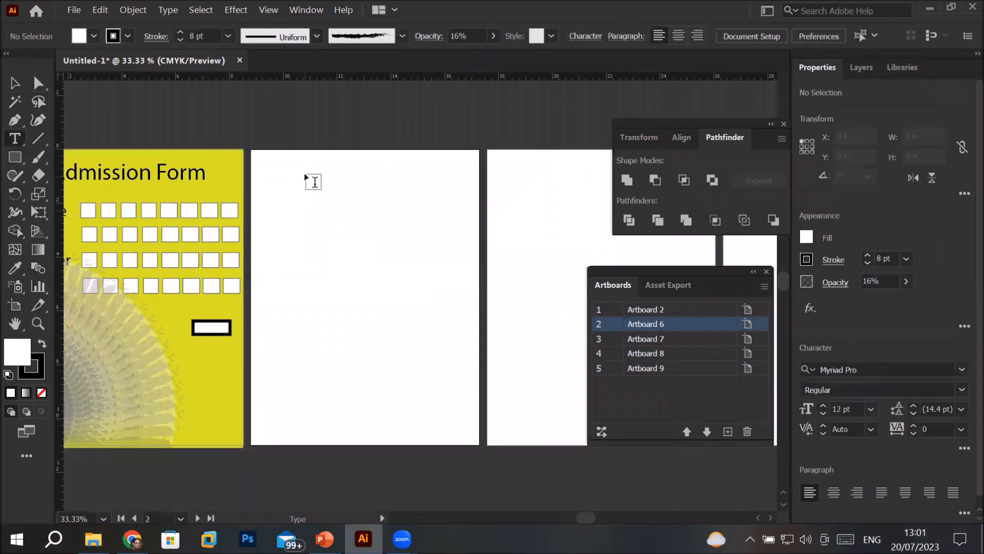
pyautogui.click(295, 169)
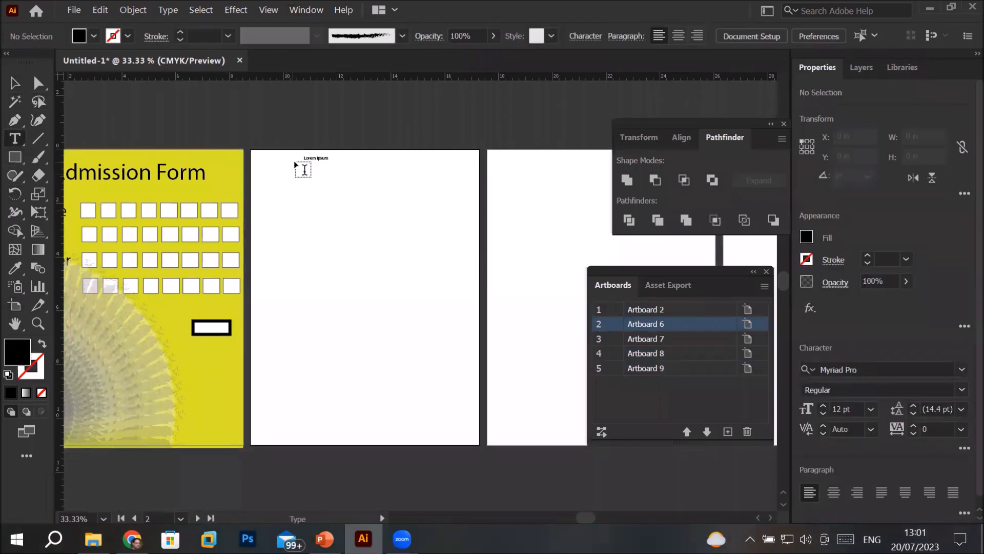
pyautogui.click(296, 162)
pyautogui.press('Escape')
pyautogui.scroll(4, 315, 140)
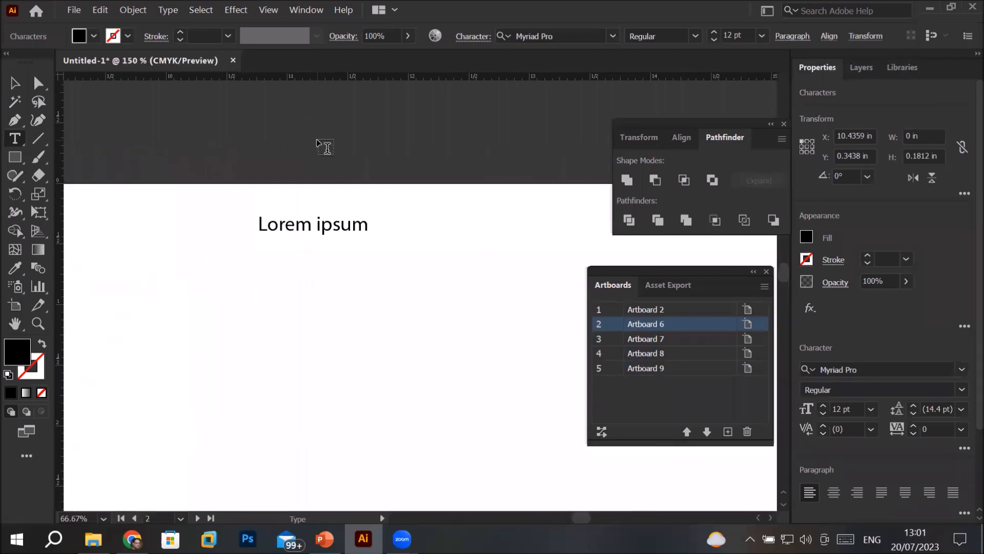
pyautogui.scroll(1, 316, 139)
# Replace the placeholder text on Artboard 6 with "PATHFINDER"
pyautogui.click(292, 253)
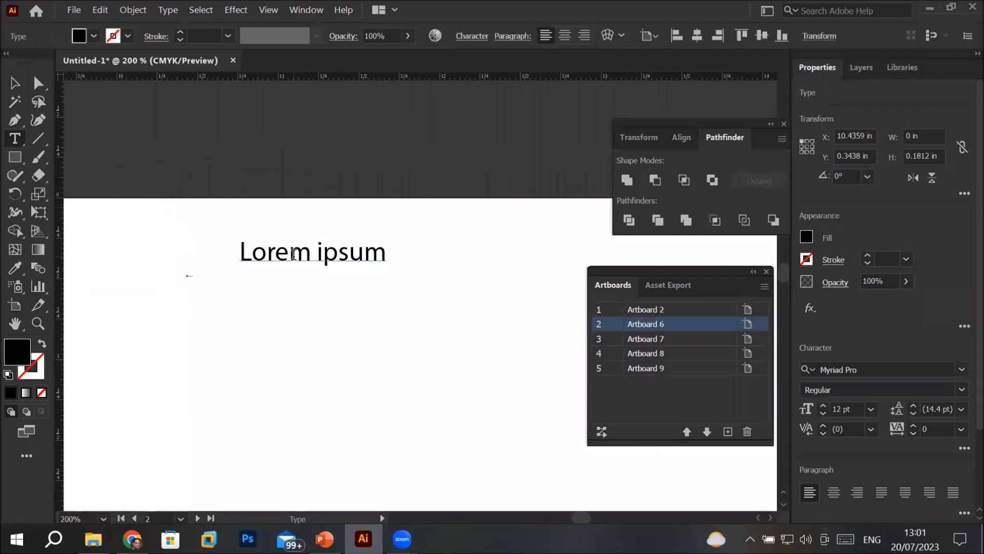
pyautogui.doubleClick(293, 254)
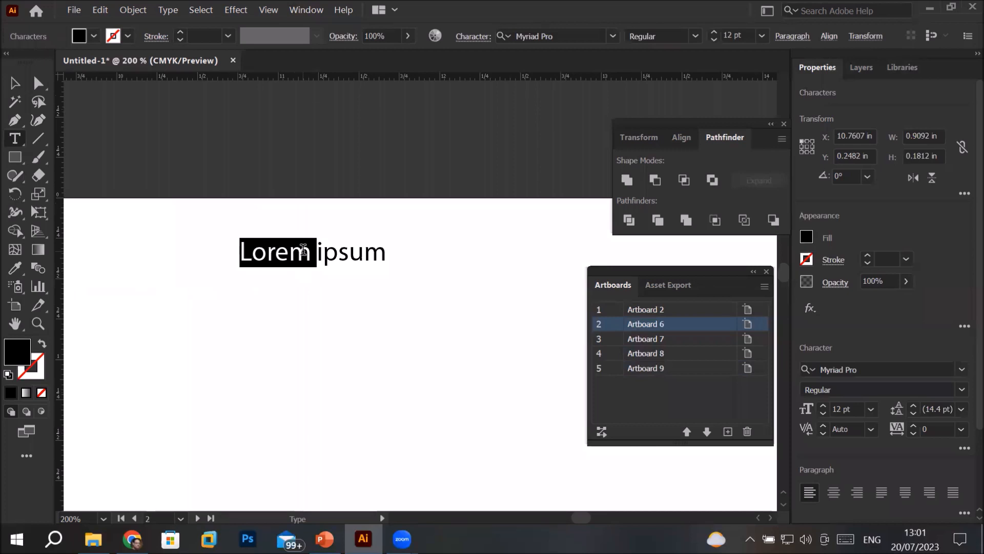
pyautogui.write('PATH')
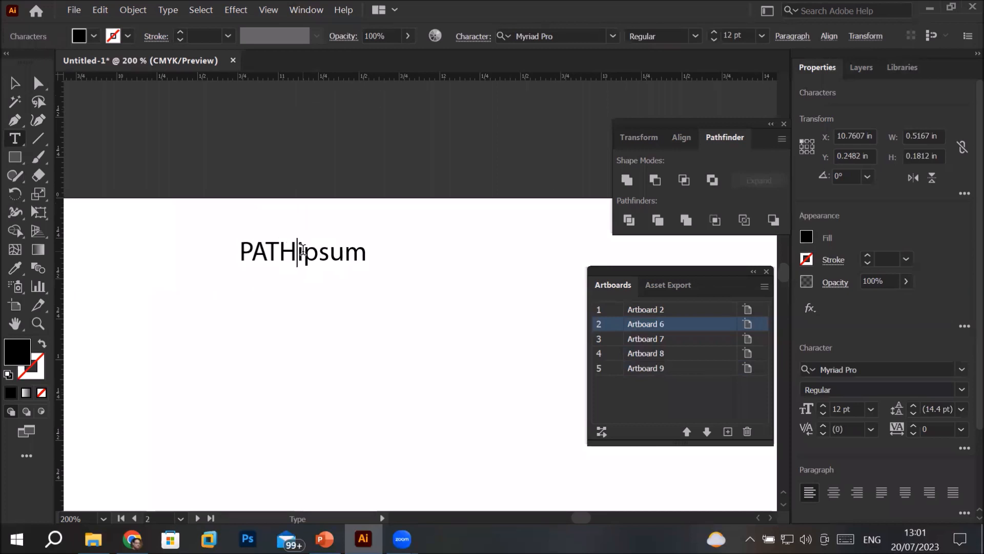
pyautogui.write('FIND')
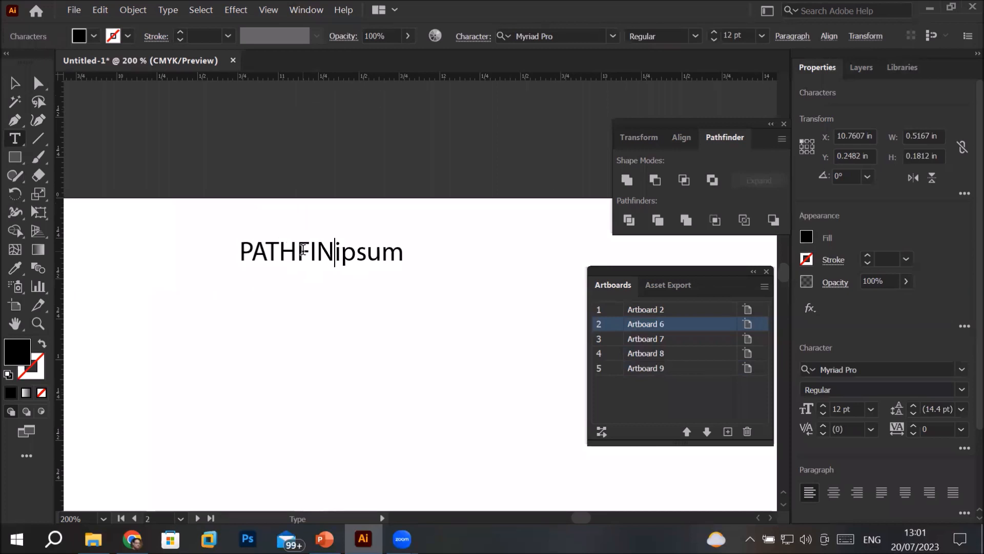
pyautogui.write('ER')
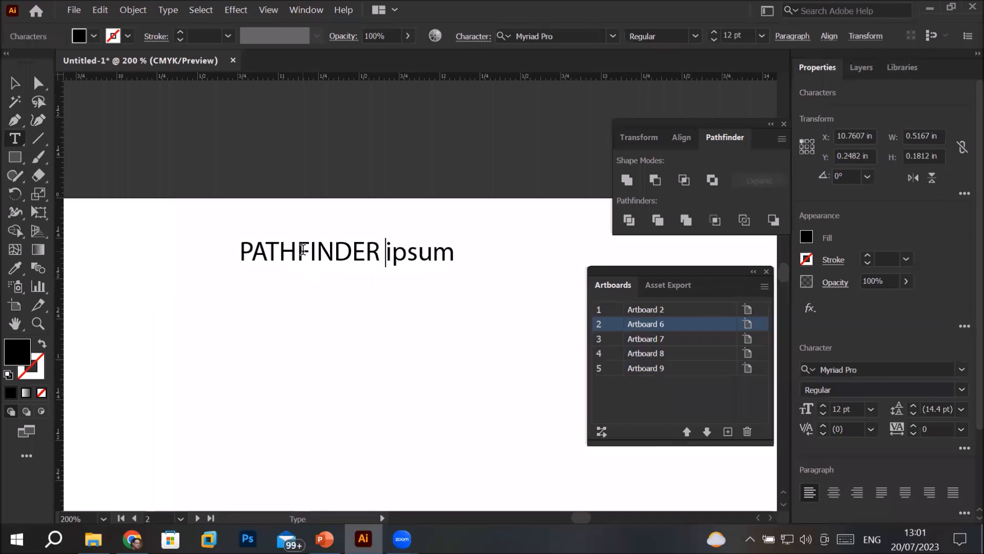
pyautogui.press('Delete')
pyautogui.press('Delete')
pyautogui.press('Delete')
pyautogui.press('Delete')
pyautogui.press('Delete')
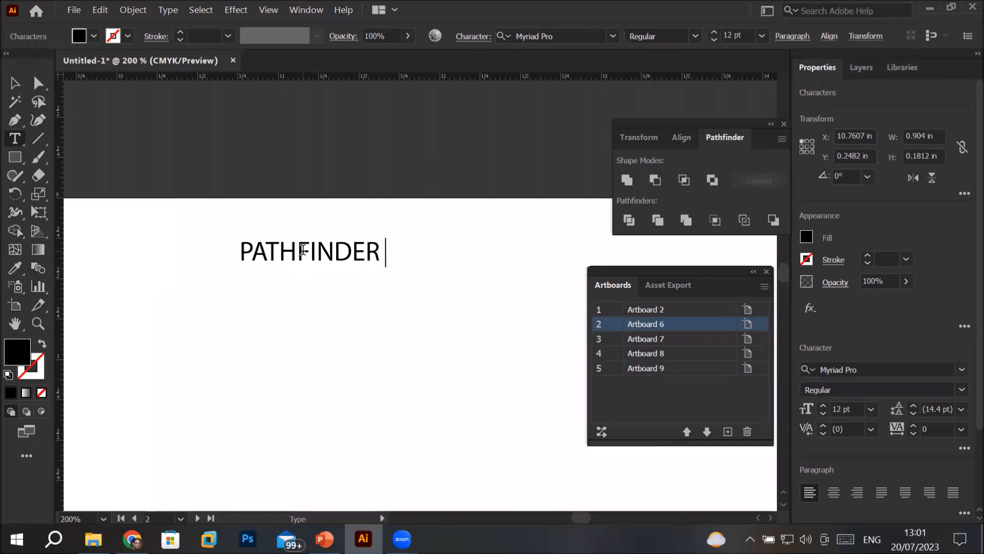
# Extend the heading to read "PATHFINDER - Compound/Unite" and finish editing the text
pyautogui.write('- Compou')
pyautogui.press('BackSpace')
pyautogui.write('ound,')
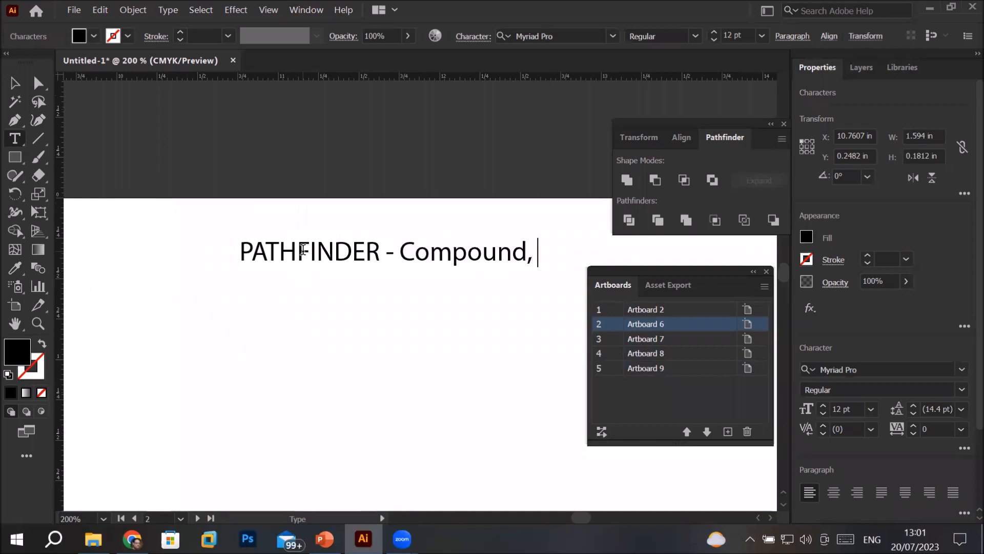
pyautogui.press('BackSpace')
pyautogui.press('BackSpace')
pyautogui.write('/Unite')
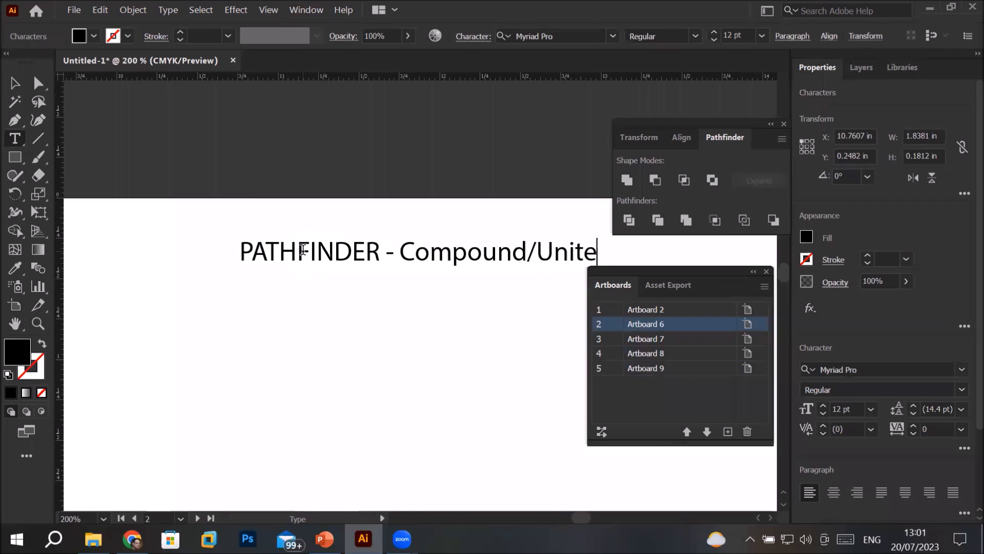
pyautogui.scroll(-2, 242, 266)
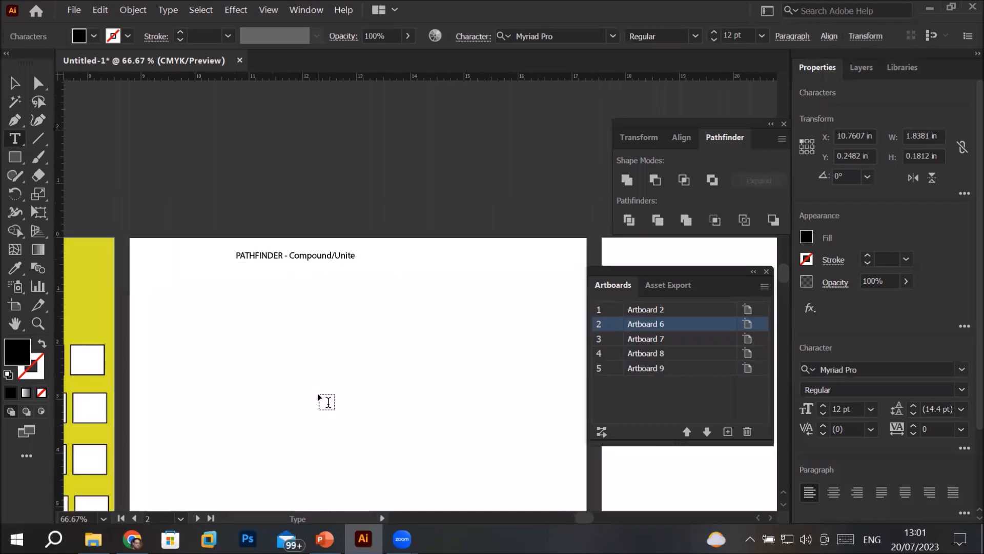
pyautogui.scroll(1, 300, 378)
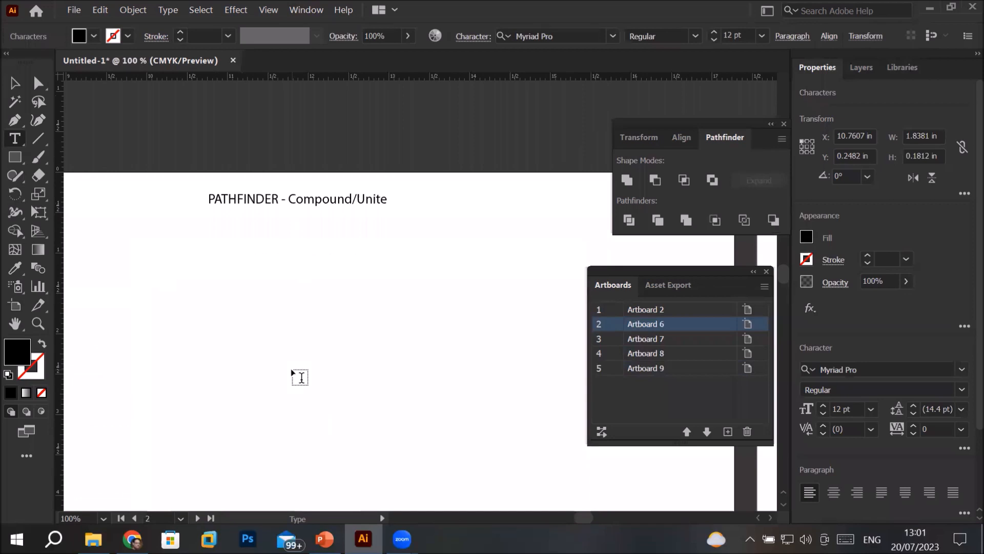
pyautogui.click(354, 404)
pyautogui.click(13, 86)
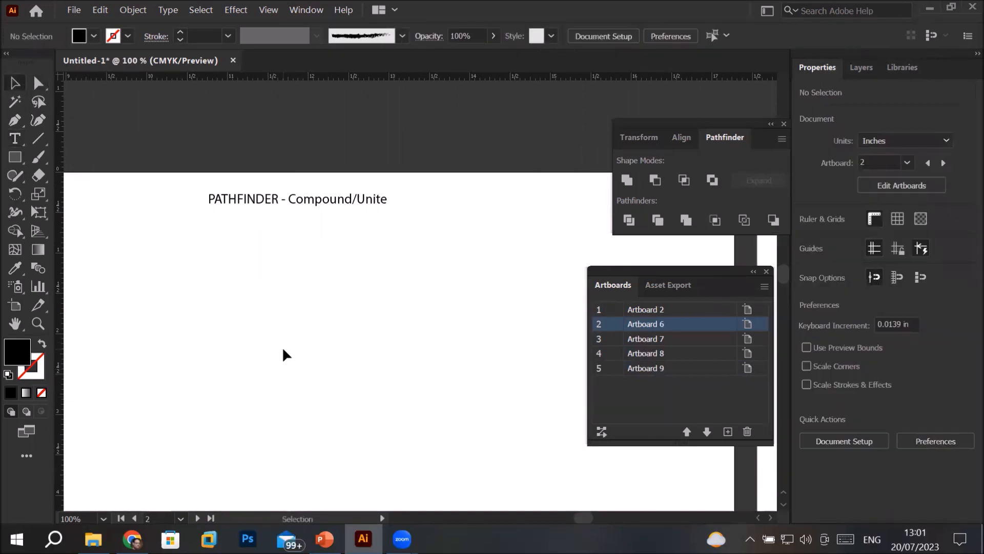
# Draw an ellipse about 2.37 by 2.30 in below the heading on Artboard 6, with the default white fill and black 1 pt stroke
pyautogui.moveTo(352, 301); pyautogui.dragTo(358, 222)
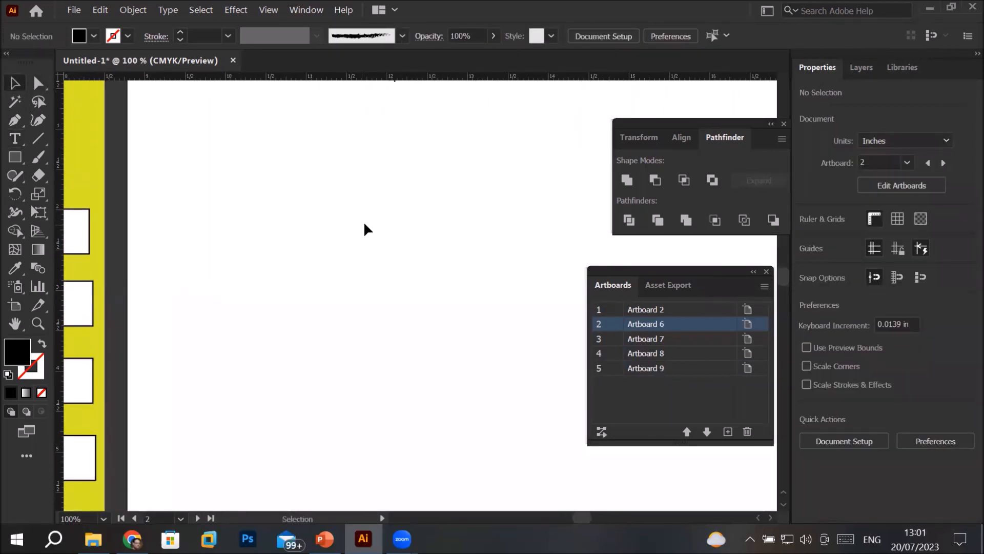
pyautogui.scroll(-1, 364, 225)
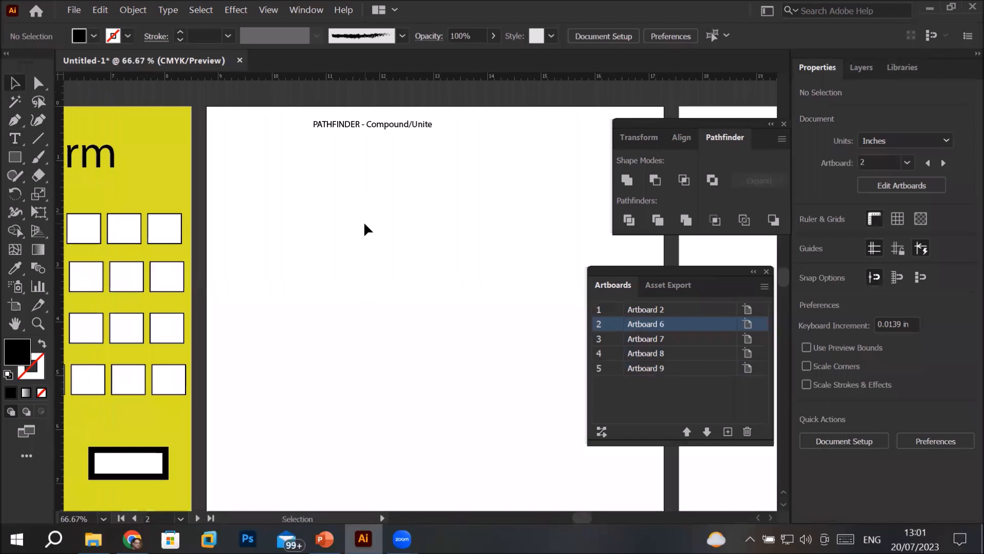
pyautogui.click(15, 157)
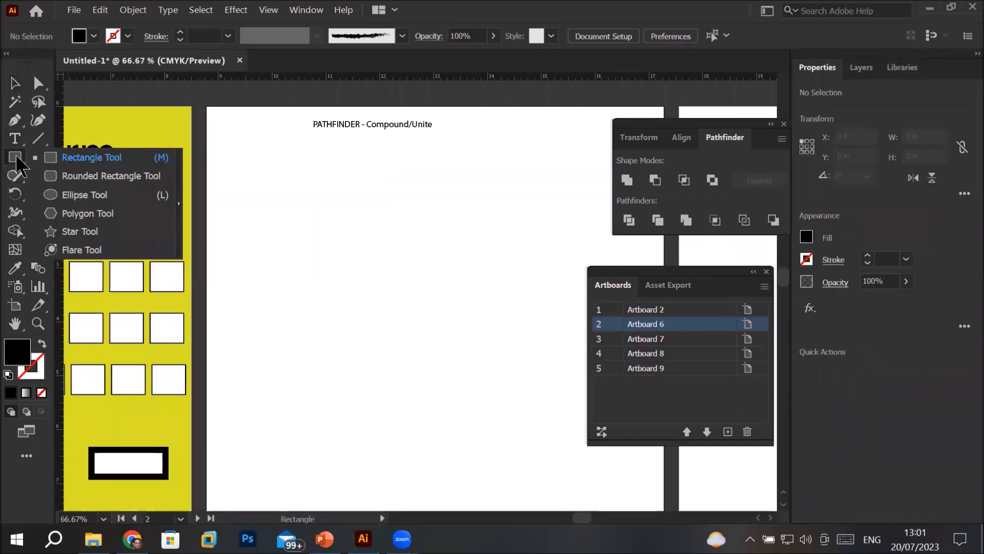
pyautogui.click(66, 195)
pyautogui.moveTo(257, 204)
pyautogui.mouseDown()
pyautogui.moveTo(395, 323)
pyautogui.moveTo(383, 326)
pyautogui.mouseUp()
pyautogui.click(8, 375)
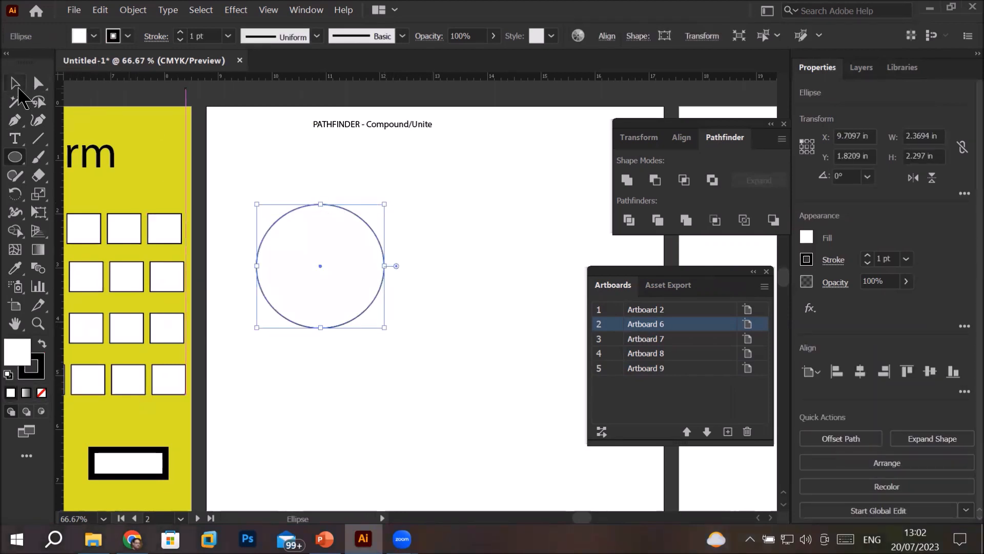
# Duplicate the circle twice on Artboard 6, placing the copies beside and below it so all three circles overlap
pyautogui.click(15, 83)
pyautogui.press('space')
pyautogui.moveTo(358, 283); pyautogui.dragTo(299, 290)
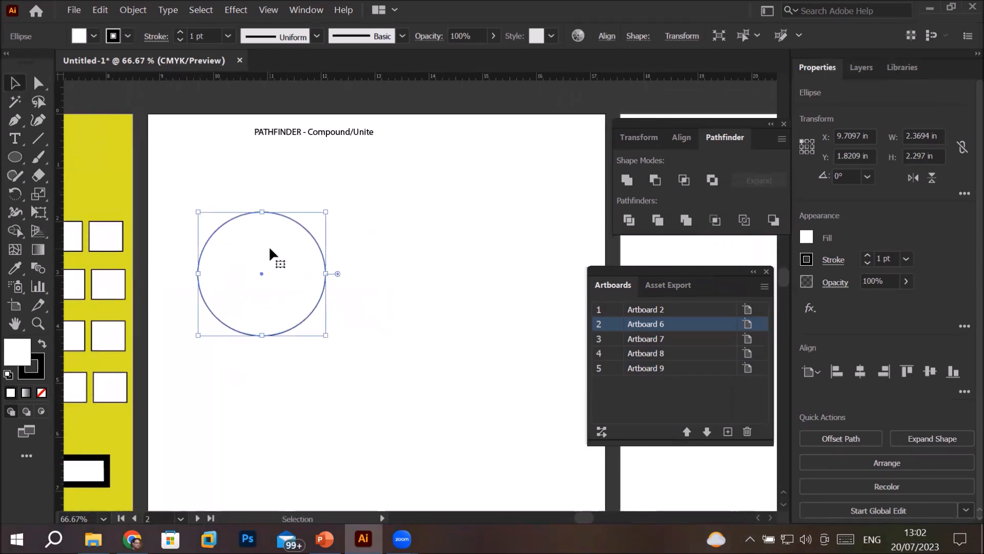
pyautogui.moveTo(270, 252); pyautogui.dragTo(304, 334)
# Try Pathfinder Unite on the three overlapping white circles and undo it
pyautogui.moveTo(176, 235); pyautogui.dragTo(457, 431)
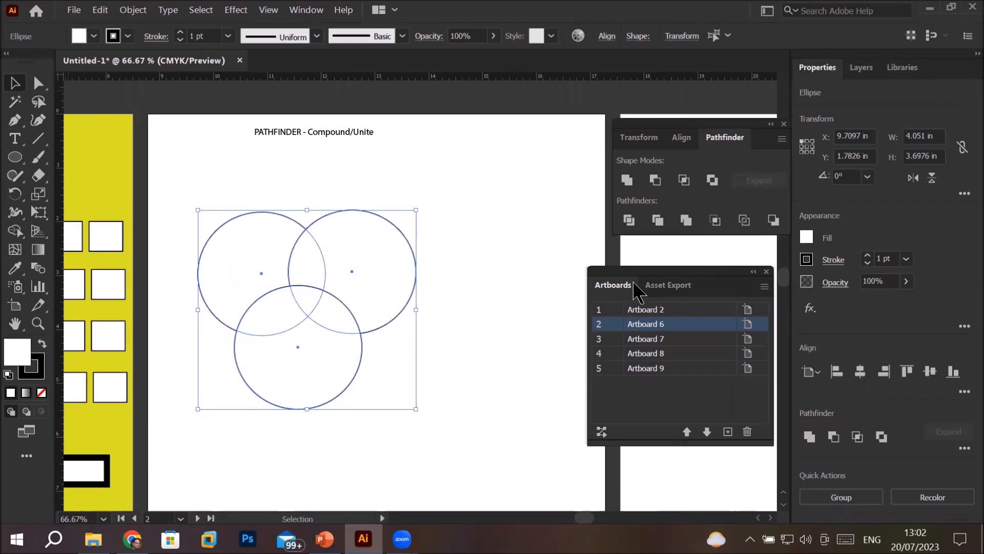
pyautogui.click(767, 271)
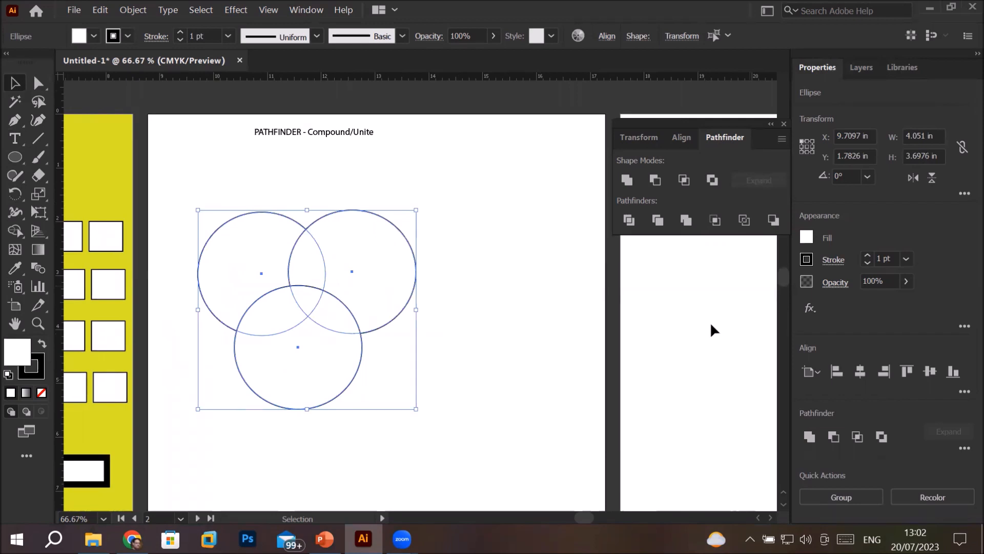
pyautogui.click(626, 179)
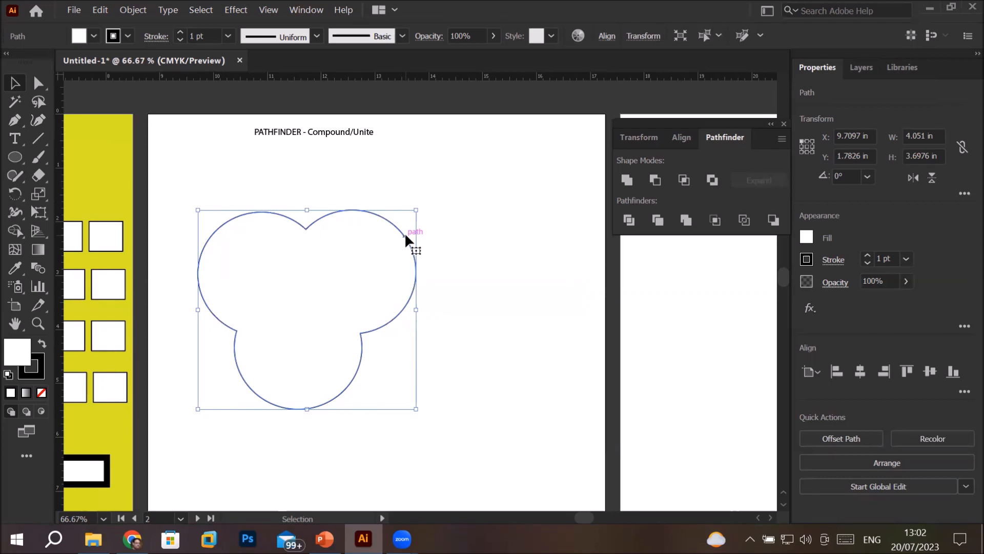
pyautogui.hotkey('ctrl', 'z')
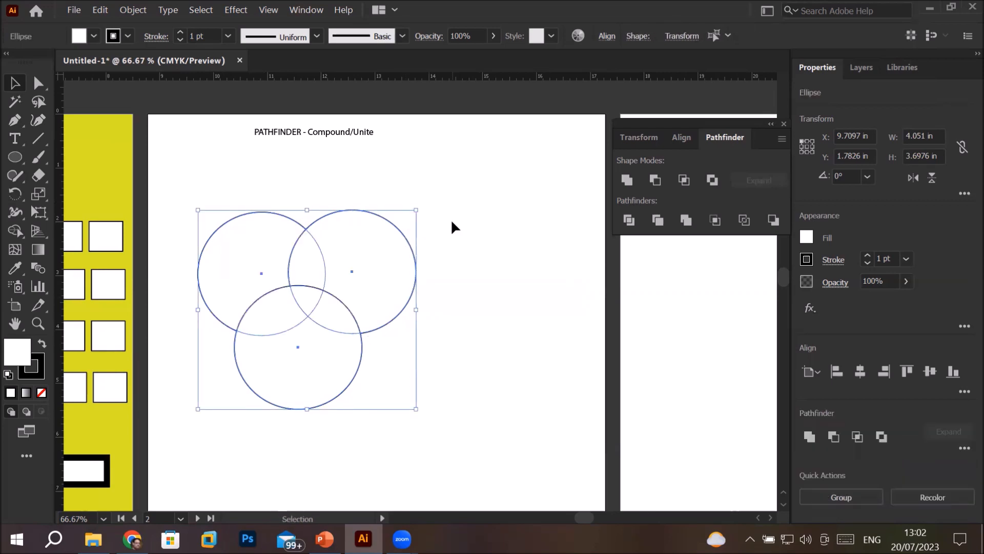
# Fill the upper-right circle of the cluster with bright blue
pyautogui.click(453, 226)
pyautogui.click(380, 226)
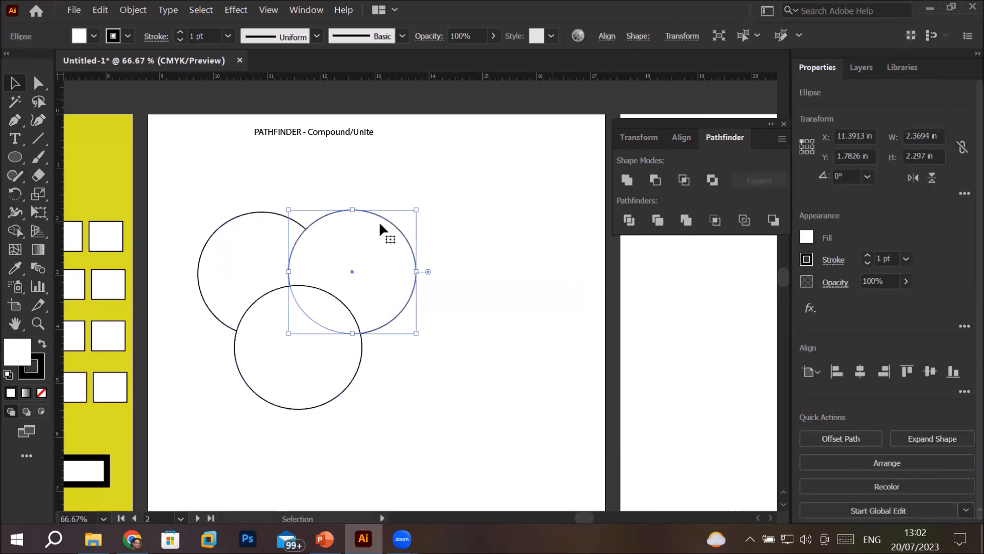
pyautogui.click(94, 35)
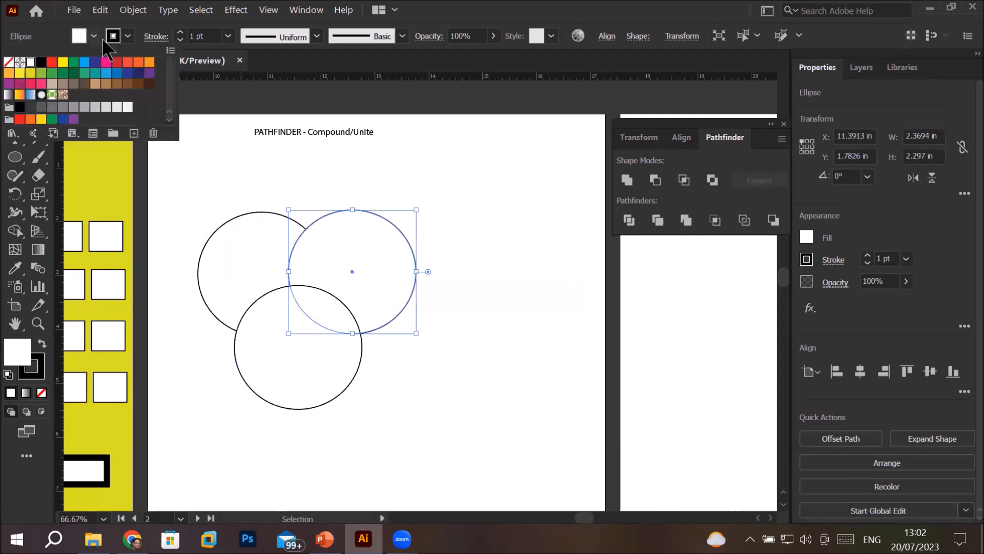
pyautogui.click(88, 62)
pyautogui.click(290, 361)
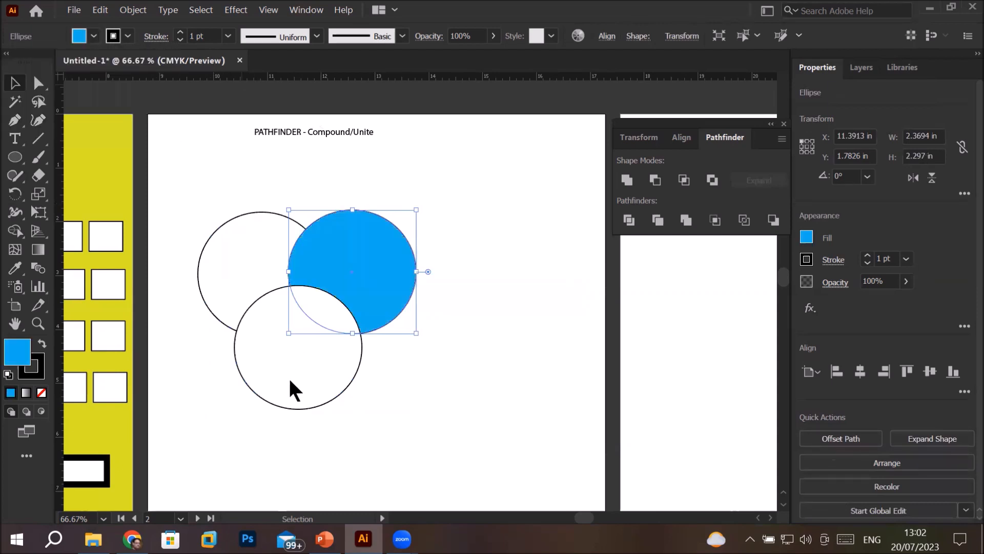
# Fill the lower circle of the cluster with bright pink
pyautogui.click(289, 380)
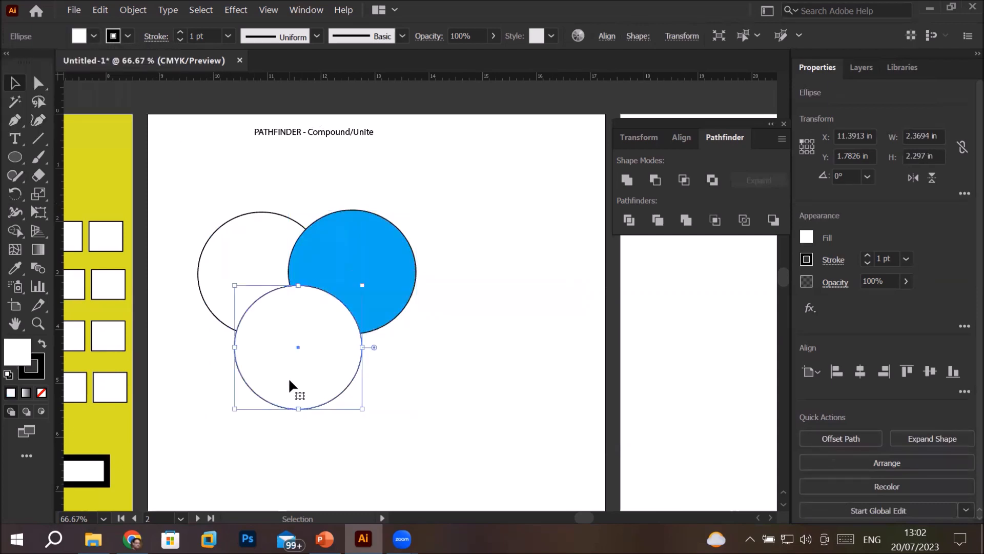
pyautogui.click(94, 35)
pyautogui.click(106, 62)
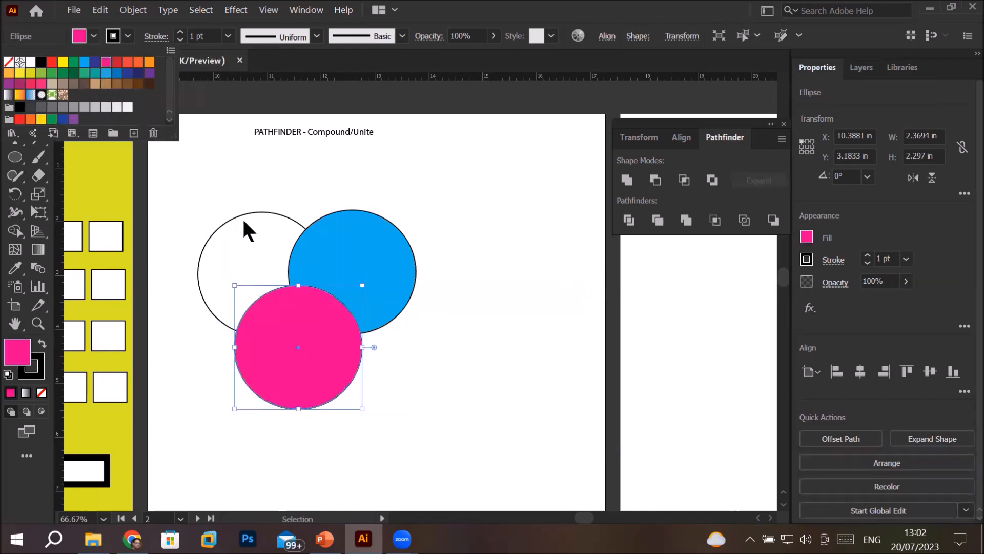
# Fill the upper-left circle of the cluster with yellow and clear the selection
pyautogui.click(249, 230)
pyautogui.click(249, 229)
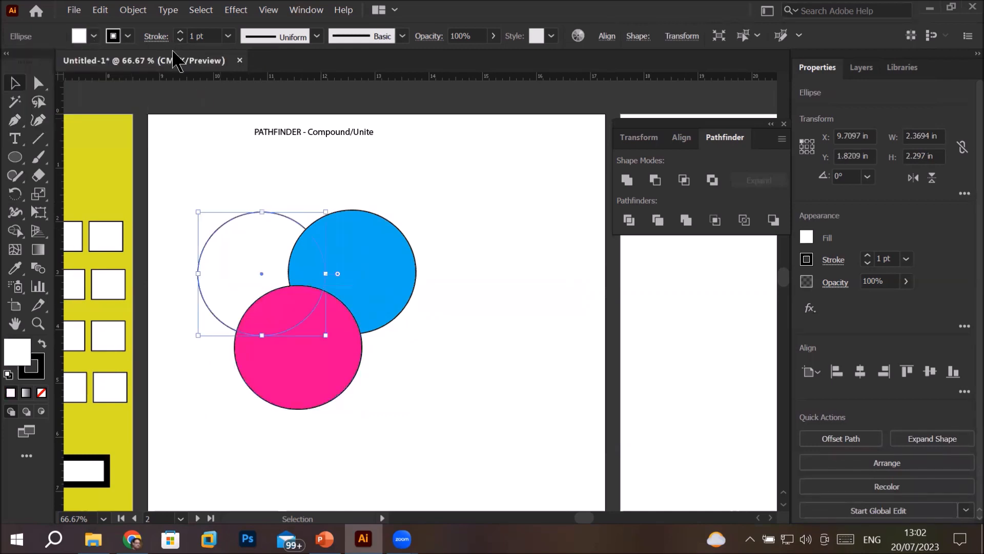
pyautogui.click(94, 34)
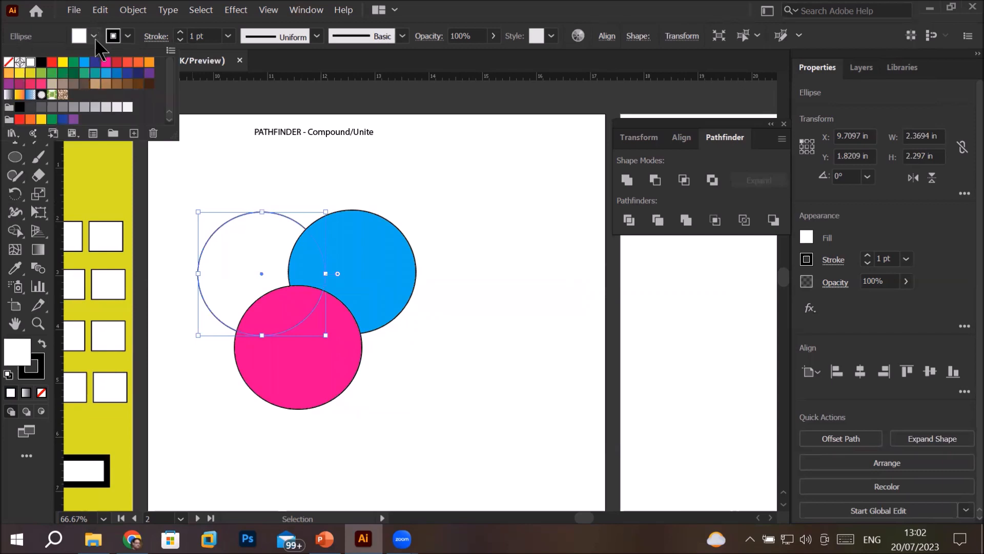
pyautogui.click(62, 62)
pyautogui.click(513, 252)
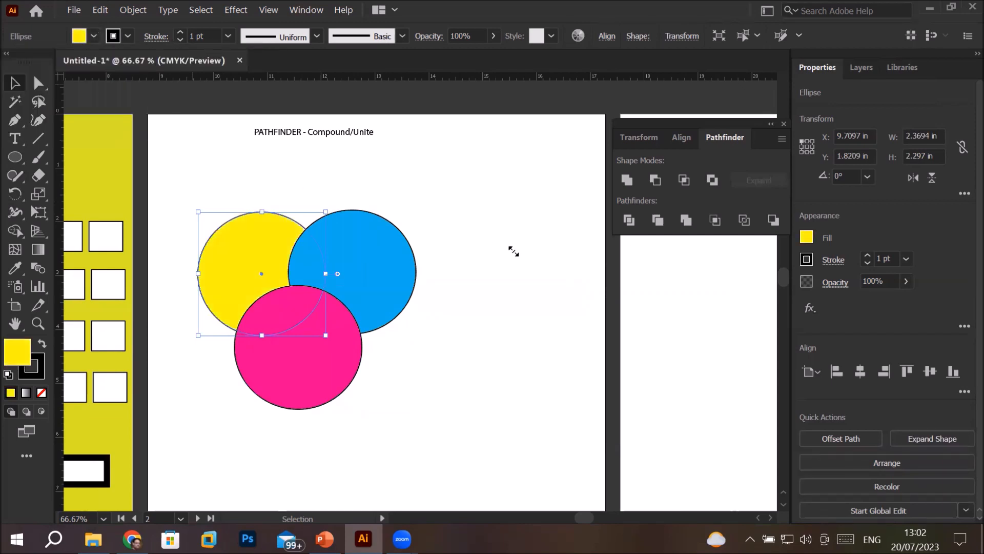
pyautogui.click(481, 280)
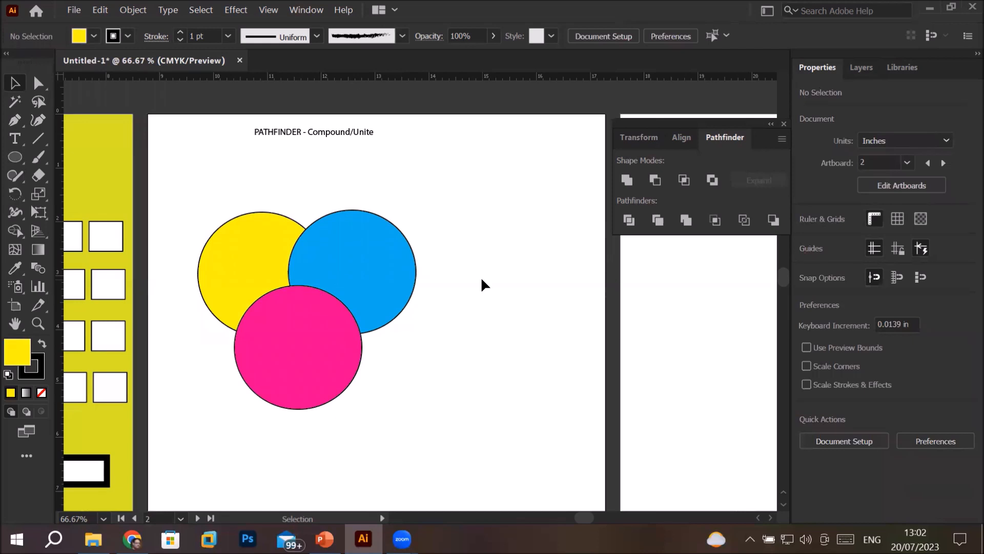
# Try Pathfinder Unite on the three coloured circles with the pink one in front, undoing it each time
pyautogui.click(235, 261)
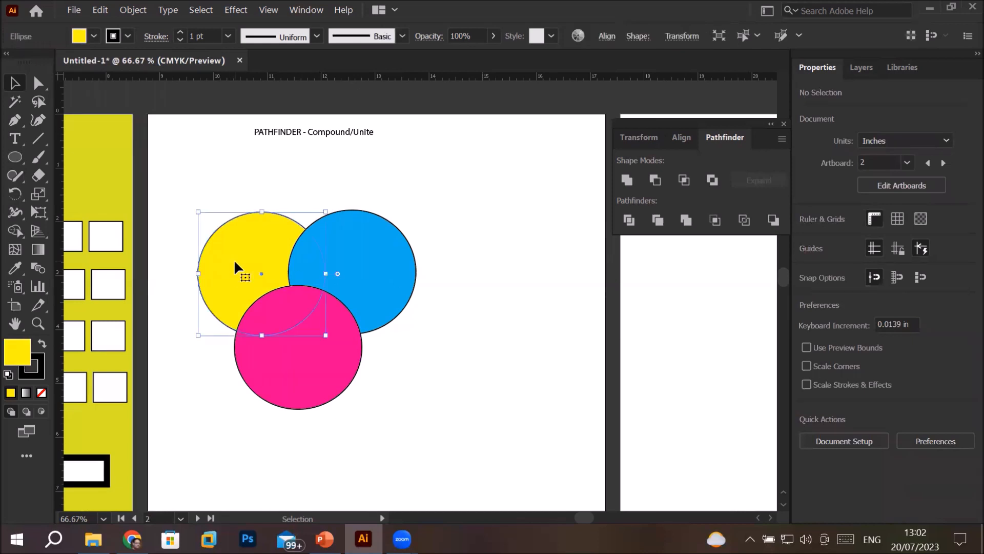
pyautogui.click(389, 261)
pyautogui.click(302, 363)
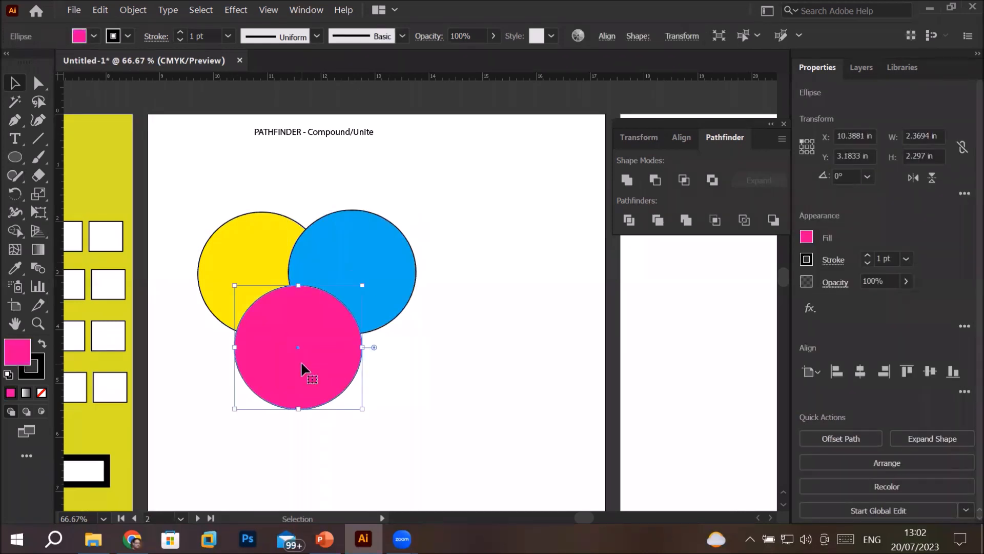
pyautogui.moveTo(175, 196); pyautogui.dragTo(467, 428)
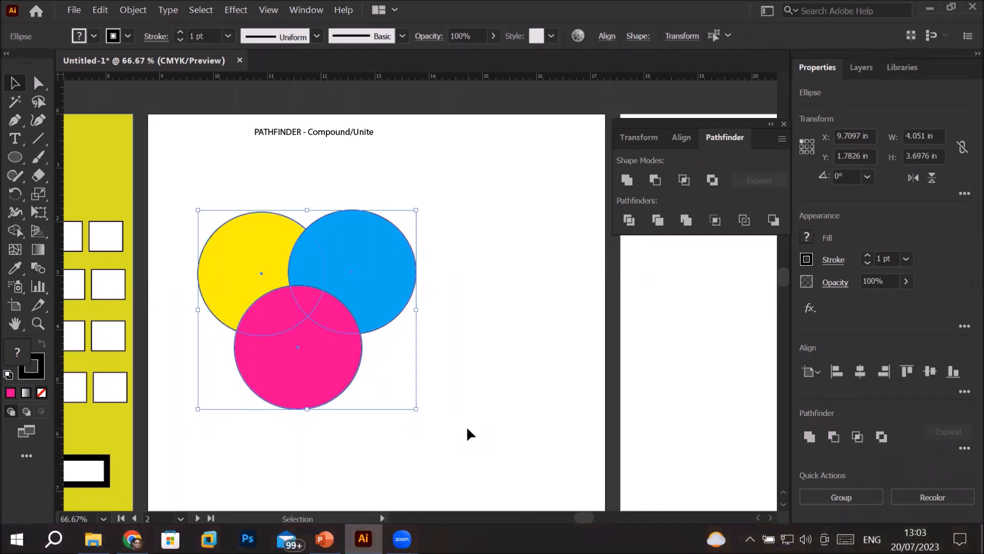
pyautogui.click(632, 184)
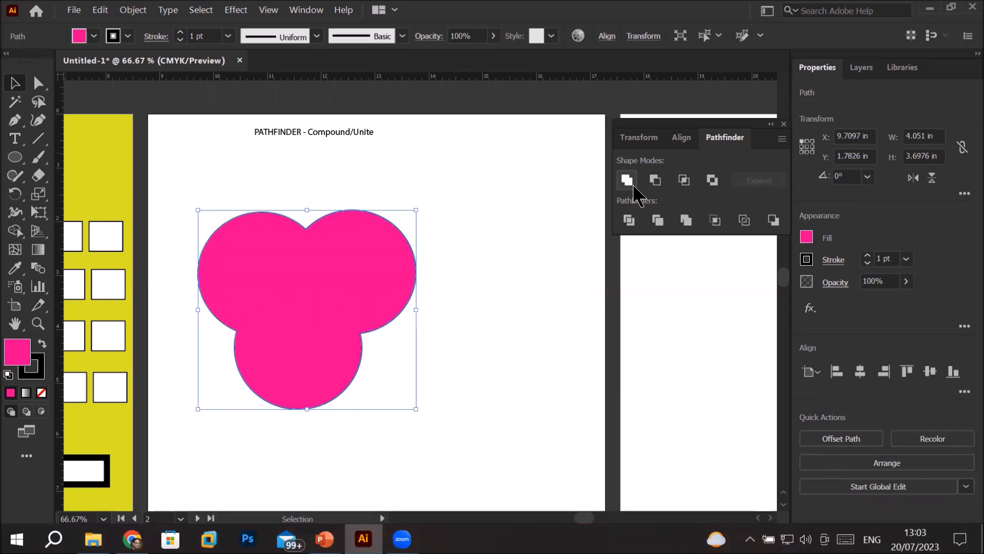
pyautogui.hotkey('ctrl', 'z')
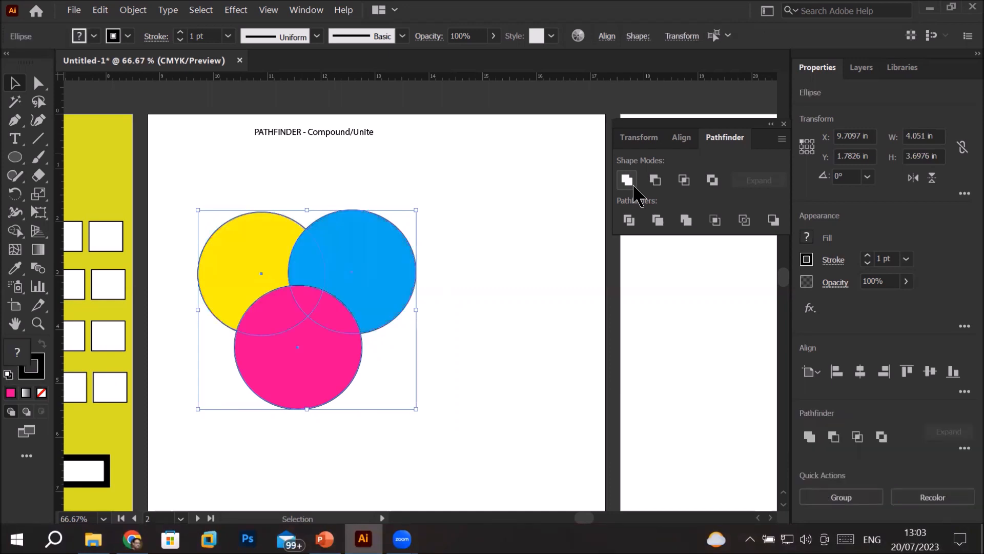
pyautogui.click(248, 219)
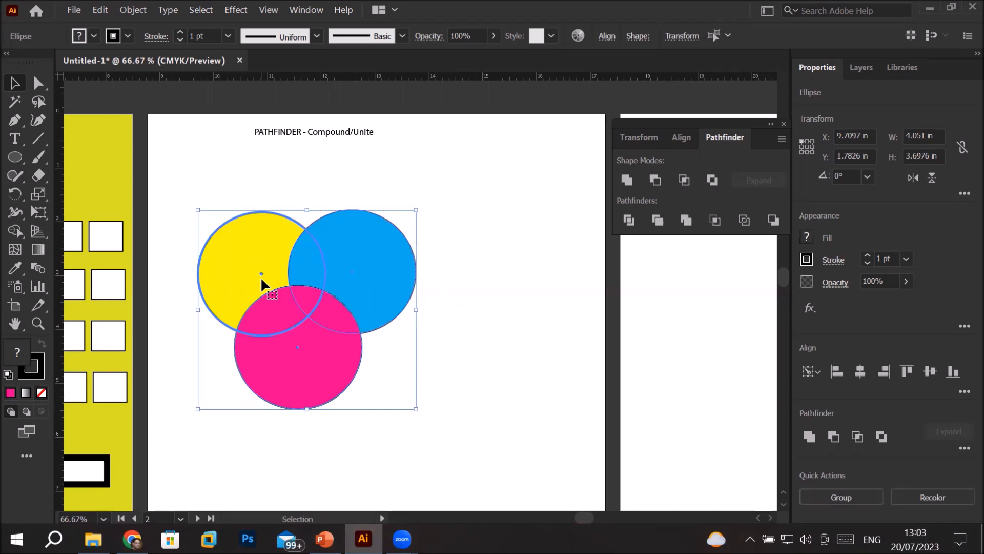
pyautogui.click(628, 180)
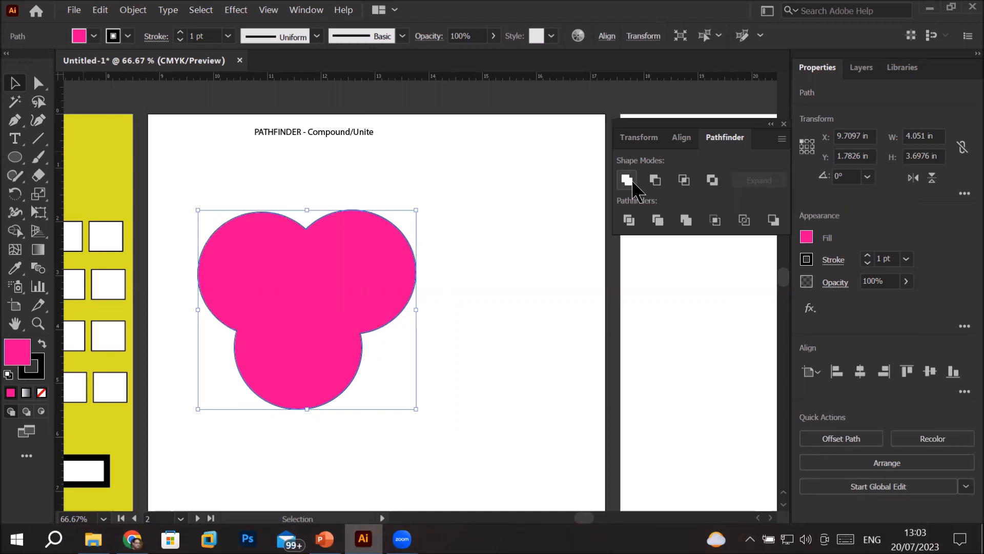
pyautogui.hotkey('ctrl', 'z')
# Bring the yellow circle to the front of the stack
pyautogui.click(507, 256)
pyautogui.click(249, 227)
pyautogui.rightClick(249, 229)
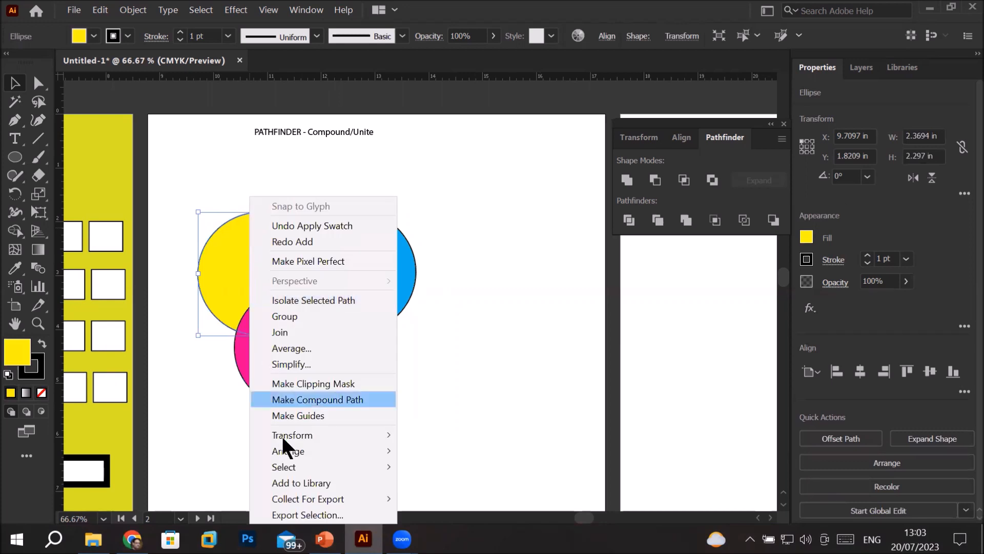
pyautogui.moveTo(300, 451)
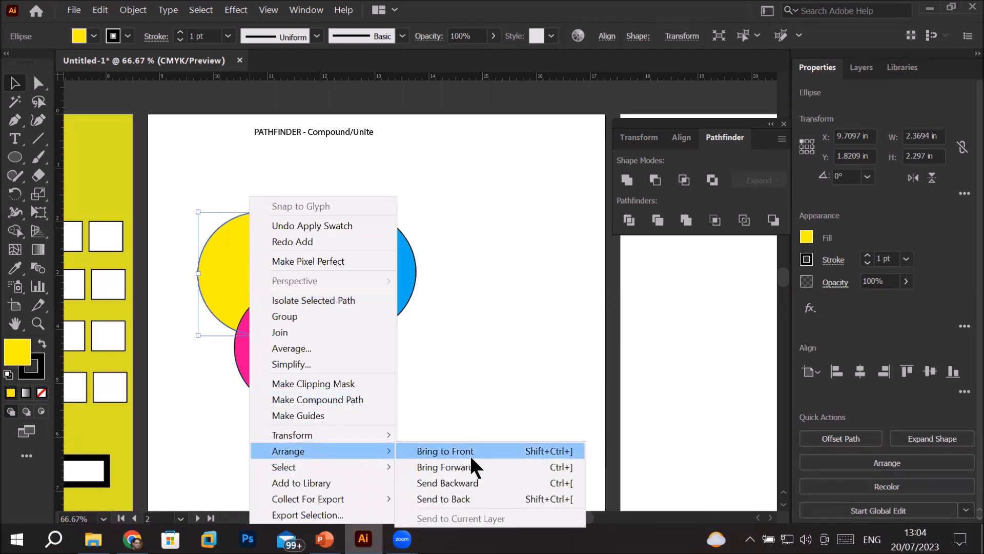
pyautogui.click(468, 453)
pyautogui.click(559, 341)
# Try Pathfinder Unite on all three circles with the yellow one in front, undo it and deselect
pyautogui.moveTo(179, 176); pyautogui.dragTo(480, 432)
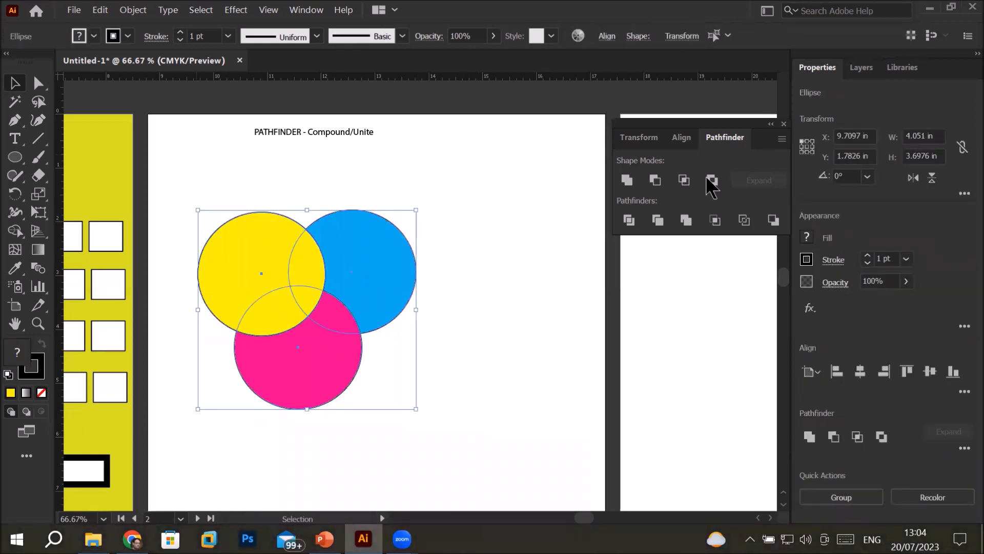
pyautogui.click(628, 180)
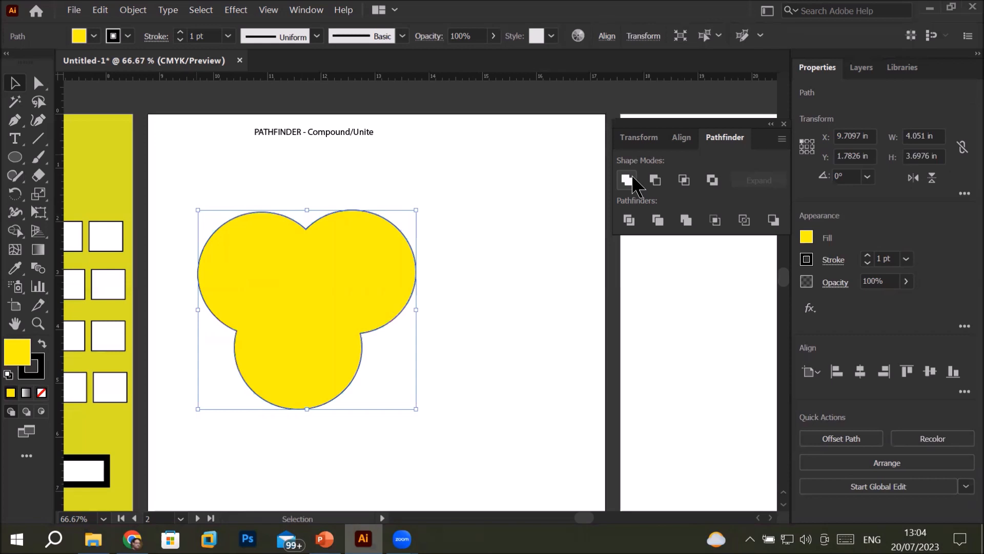
pyautogui.hotkey('ctrl', 'z')
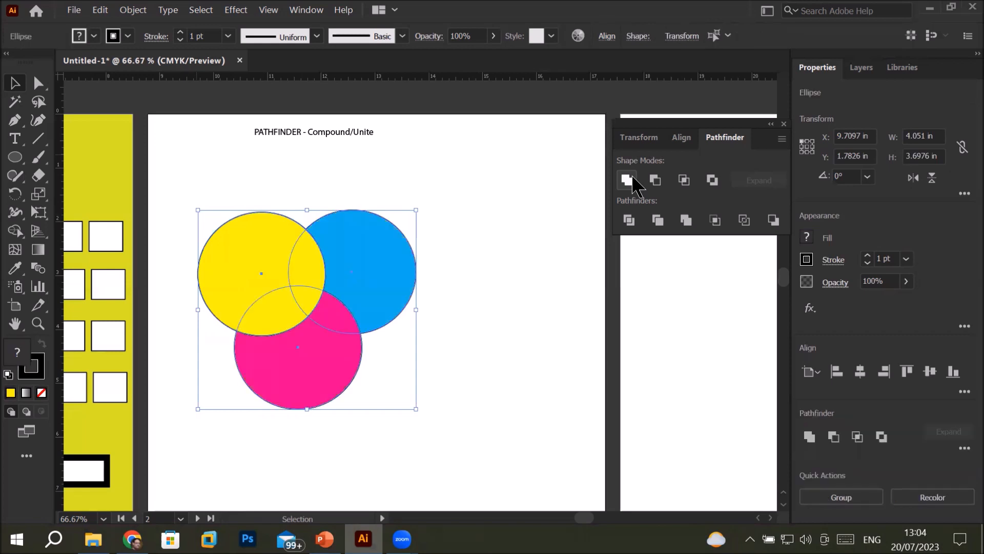
pyautogui.click(507, 262)
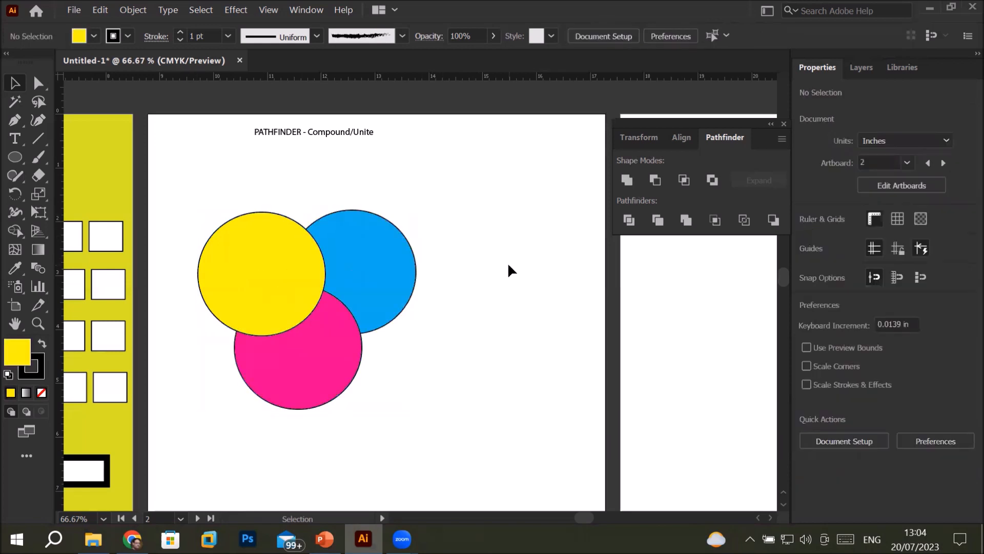
# Give the yellow circle a 7 pt stroke in orange
pyautogui.click(277, 228)
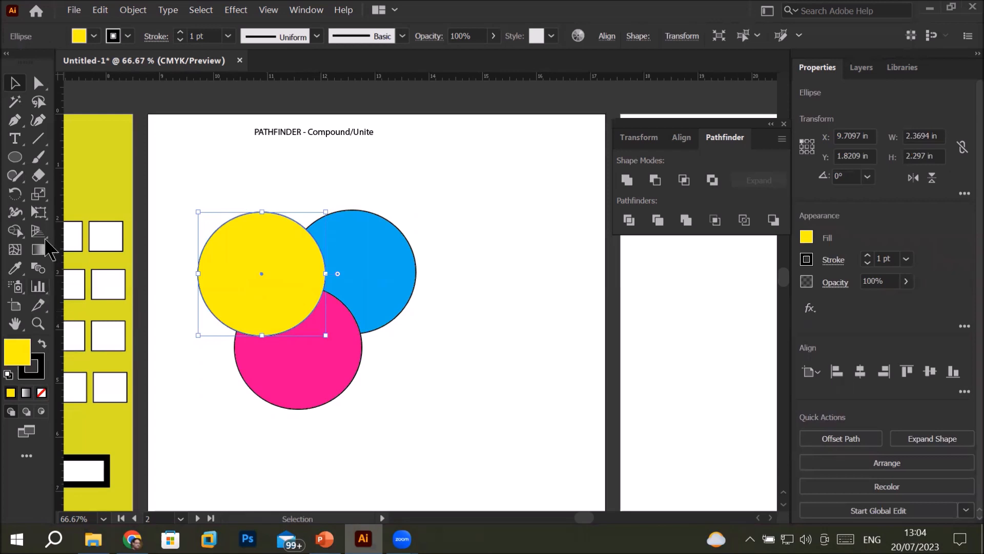
pyautogui.click(867, 255)
pyautogui.click(868, 255)
pyautogui.click(867, 254)
pyautogui.click(867, 255)
pyautogui.click(868, 255)
pyautogui.click(869, 256)
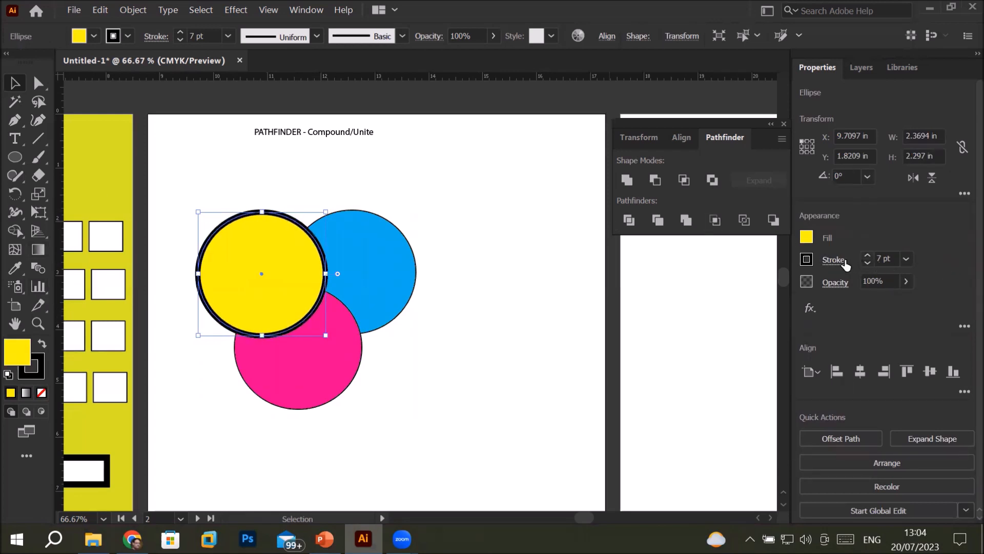
pyautogui.click(807, 260)
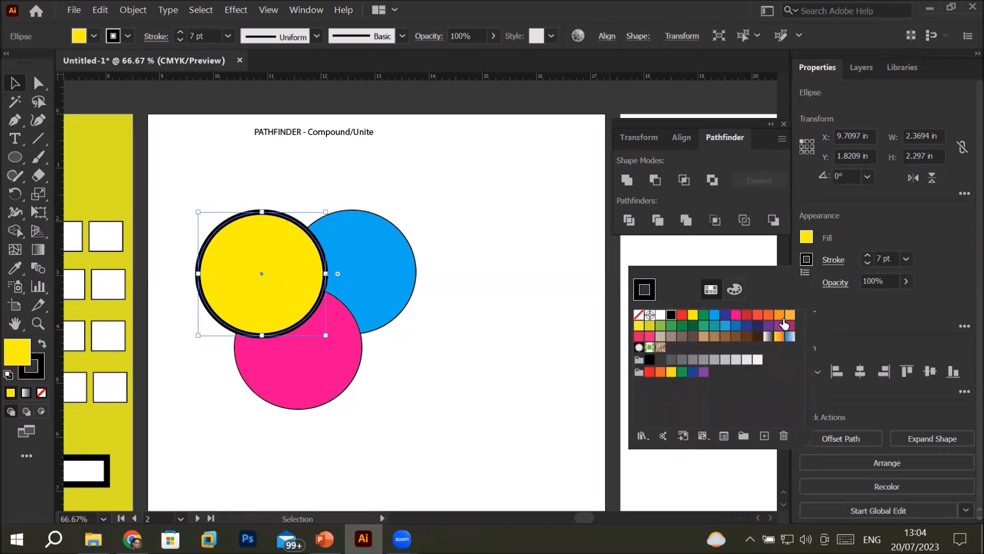
pyautogui.click(768, 315)
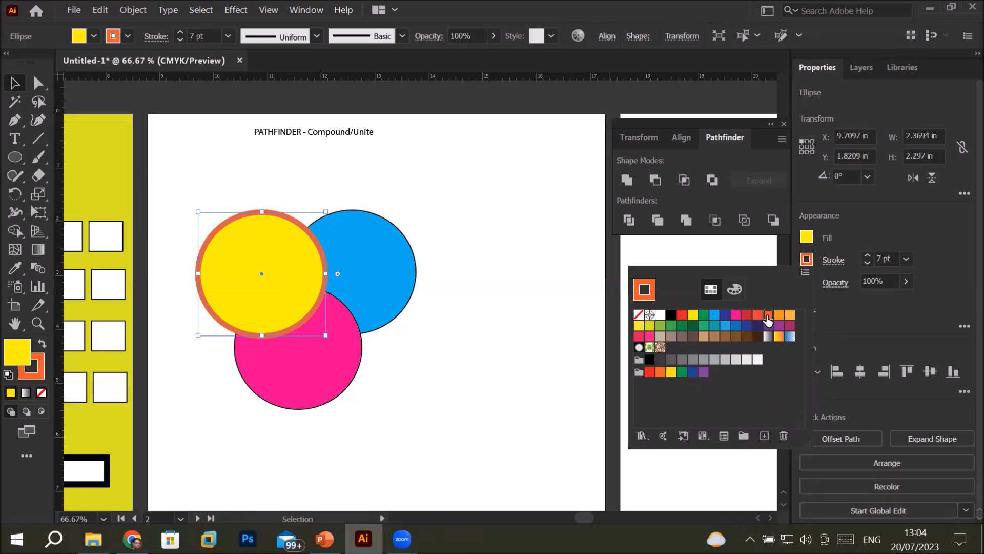
pyautogui.click(833, 268)
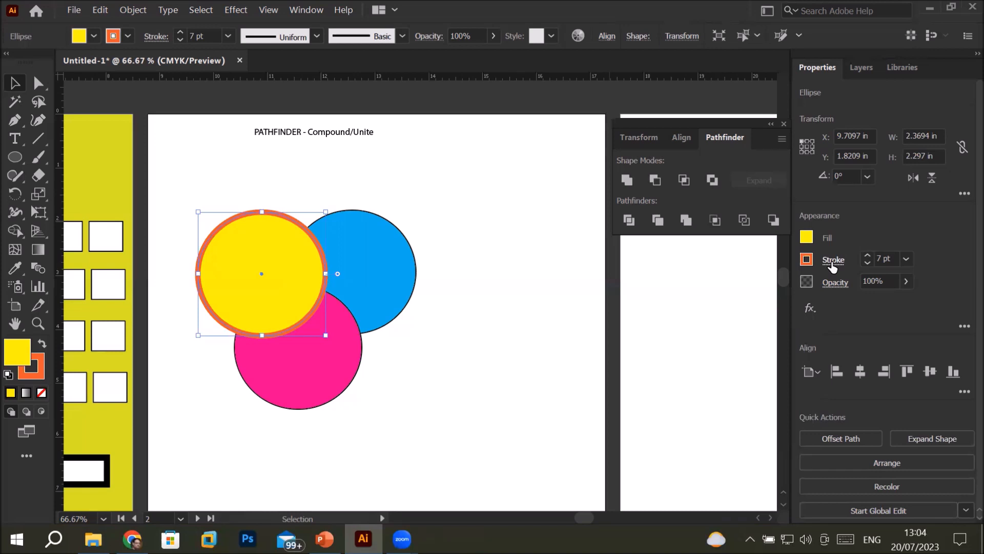
# Make the yellow circle's stroke a dashed line with a 12 pt dash
pyautogui.click(833, 266)
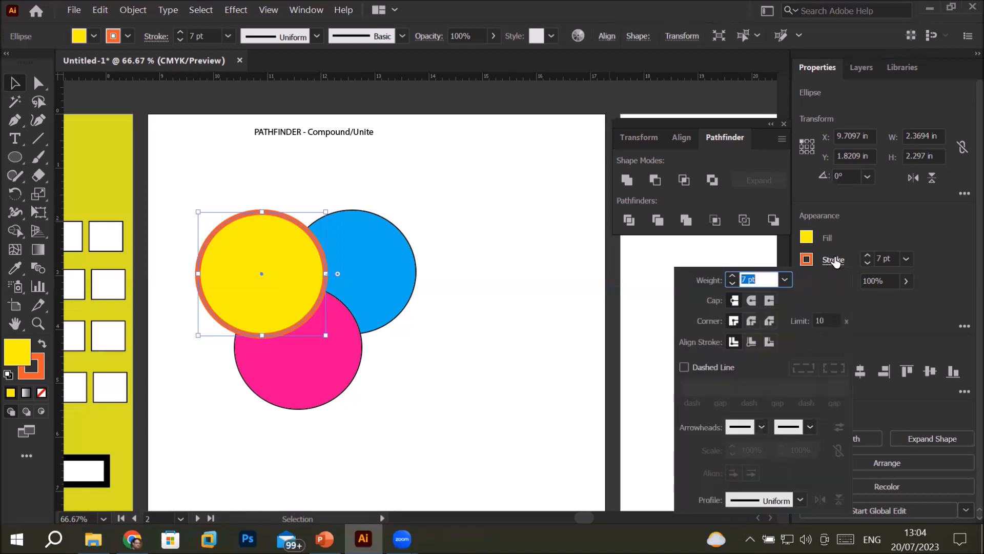
pyautogui.click(685, 367)
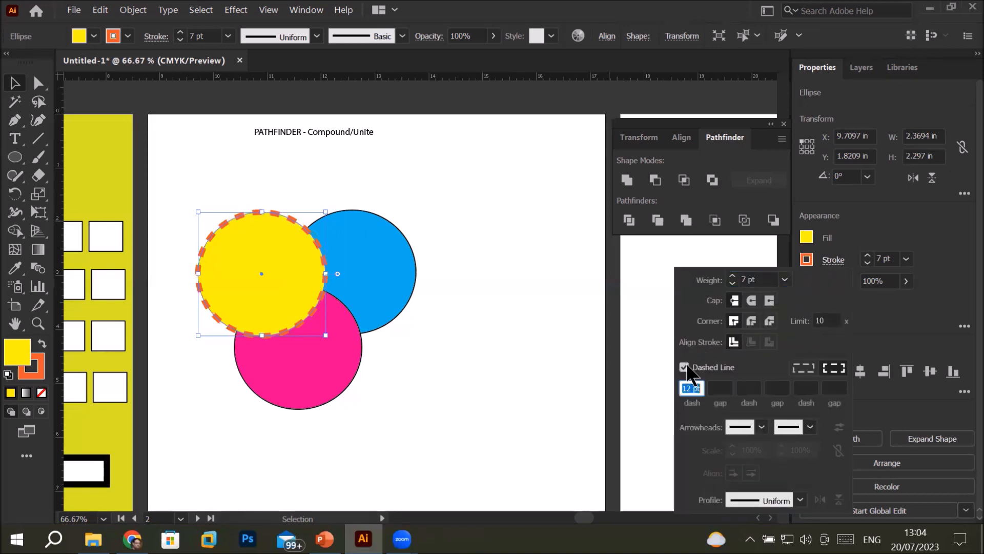
pyautogui.click(303, 173)
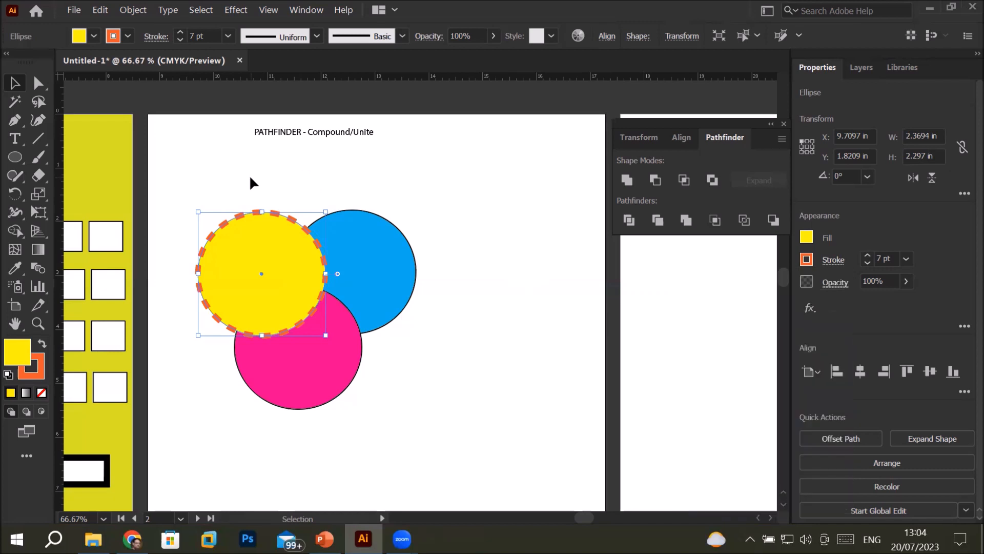
# Try Pathfinder Unite on all three circles with the dashed-stroke yellow one in front, and undo it
pyautogui.click(231, 175)
pyautogui.moveTo(168, 175); pyautogui.dragTo(475, 434)
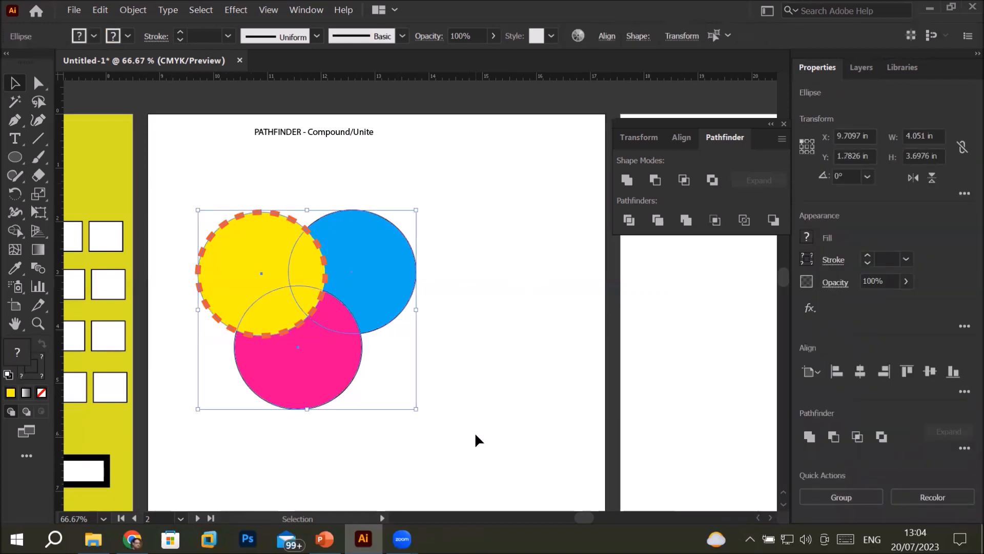
pyautogui.click(627, 180)
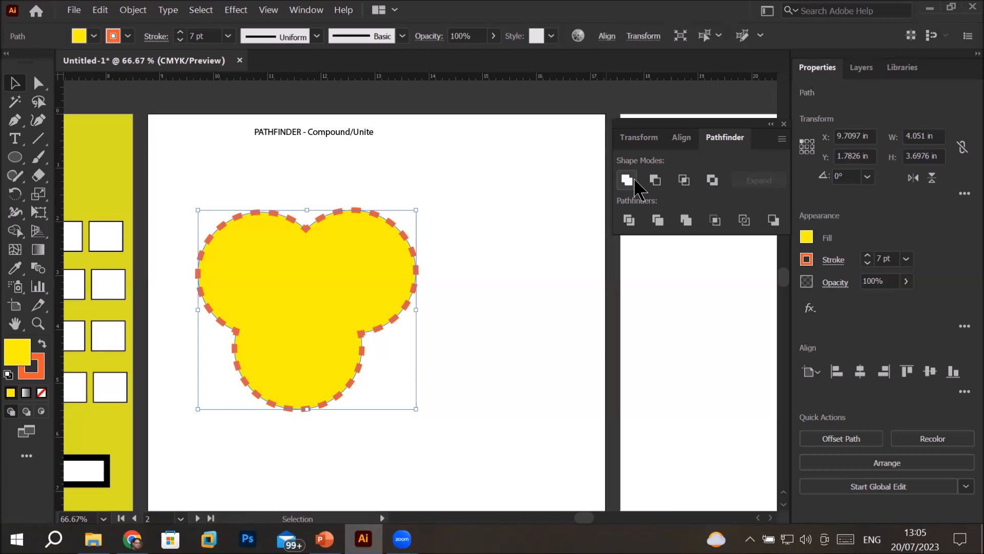
pyautogui.hotkey('ctrl', 'z')
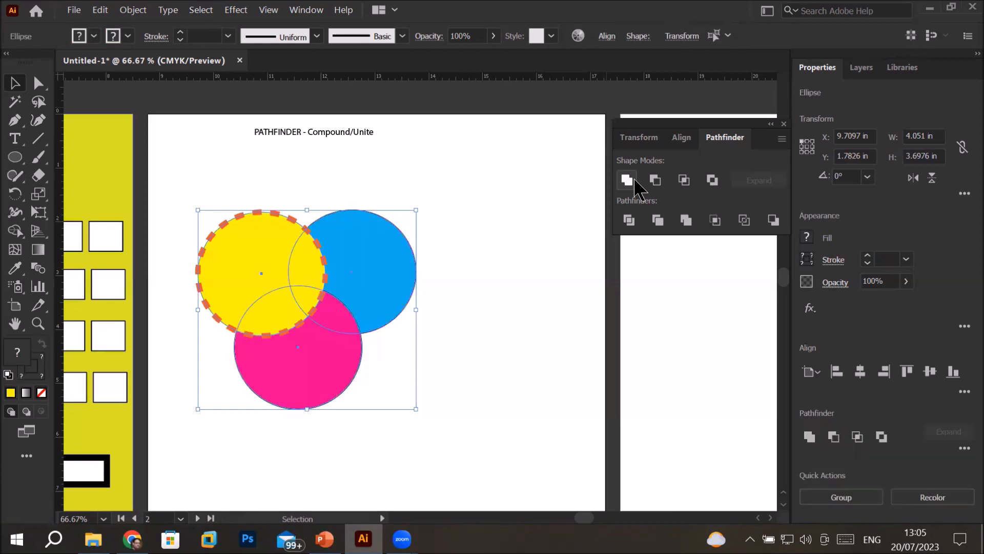
# Undo the yellow circle's stroke styling and its move to the front of the stack, and deselect it
pyautogui.hotkey('ctrl', 'z')
pyautogui.hotkey('ctrl', 'z')
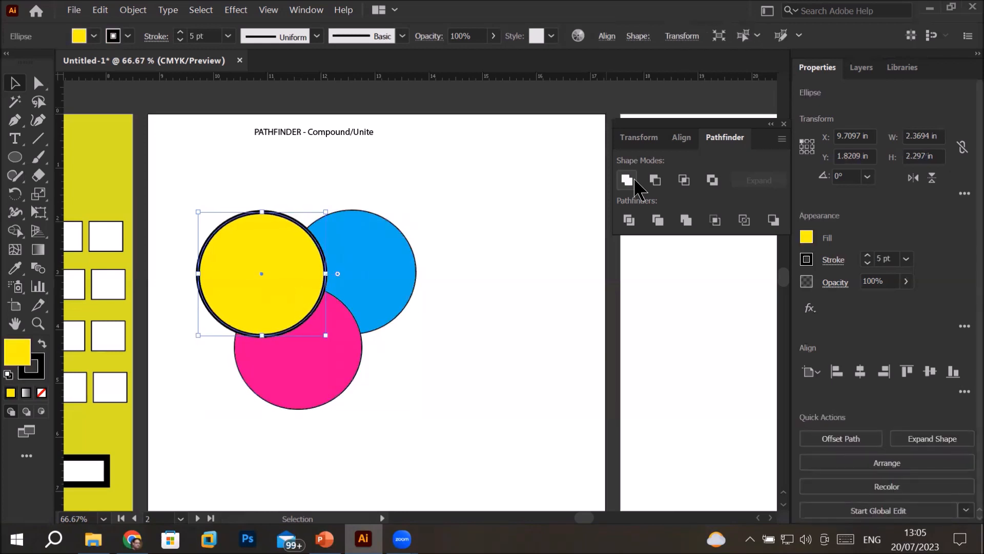
pyautogui.hotkey('ctrl', 'z')
pyautogui.hotkey('ctrl', 'z')
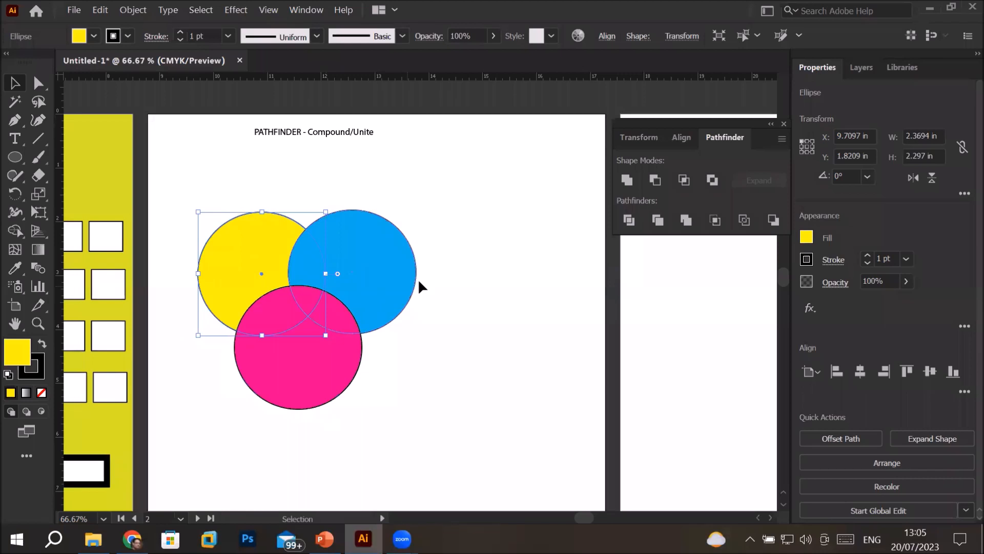
pyautogui.click(478, 278)
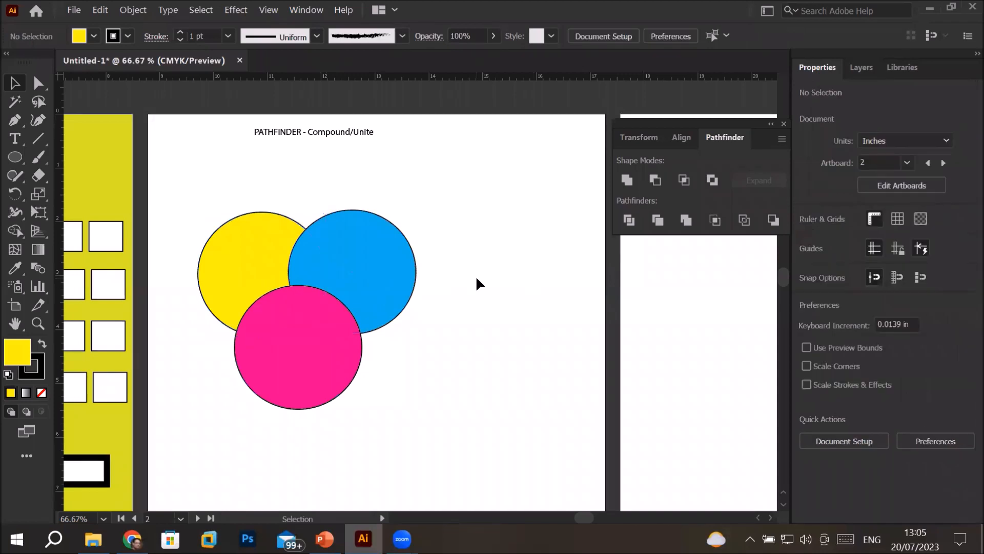
# Scatter overlapping copies of the blue circle around the pink one and unite all the circles into an editable compound shape
pyautogui.moveTo(378, 286); pyautogui.dragTo(300, 397)
pyautogui.moveTo(240, 384); pyautogui.dragTo(363, 288)
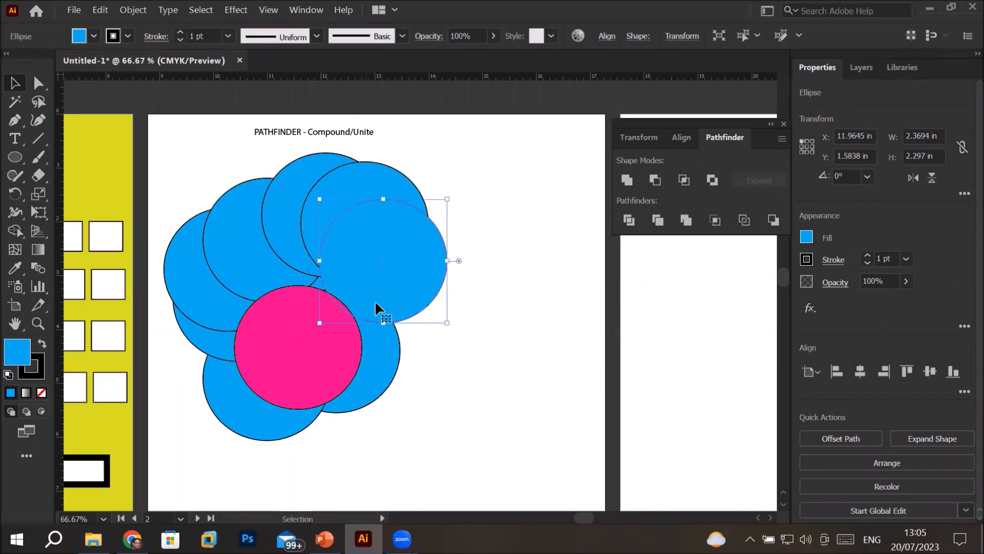
pyautogui.moveTo(159, 158); pyautogui.dragTo(487, 451)
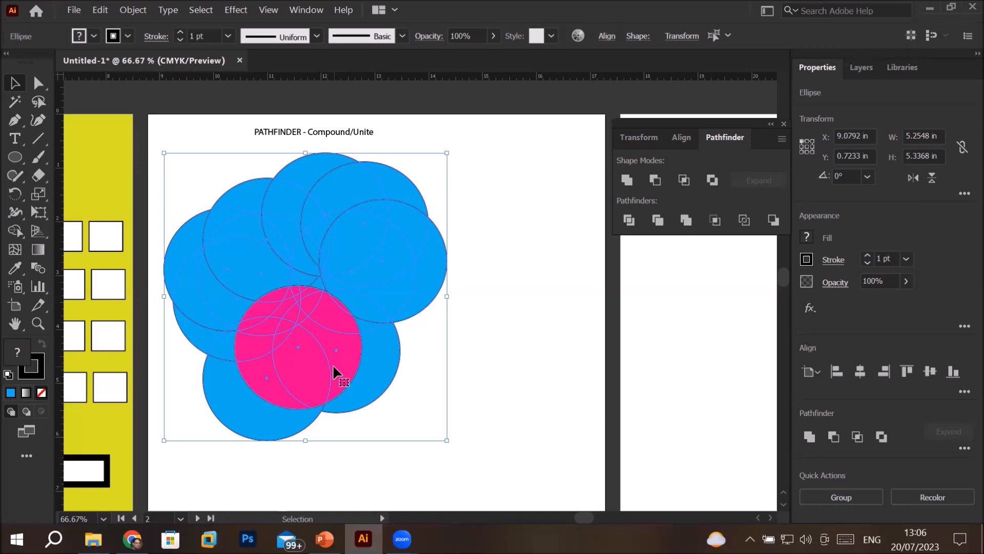
pyautogui.click(627, 180)
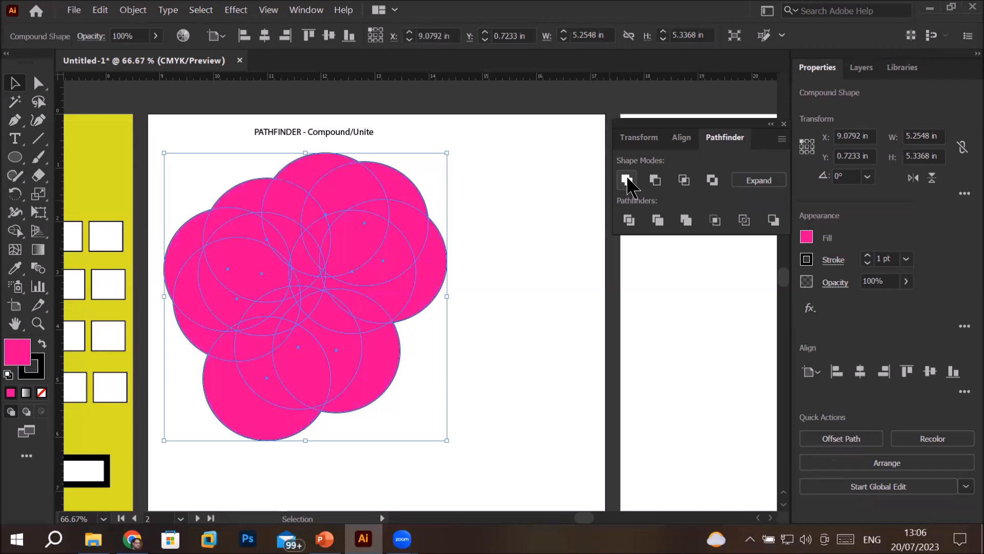
pyautogui.click(524, 261)
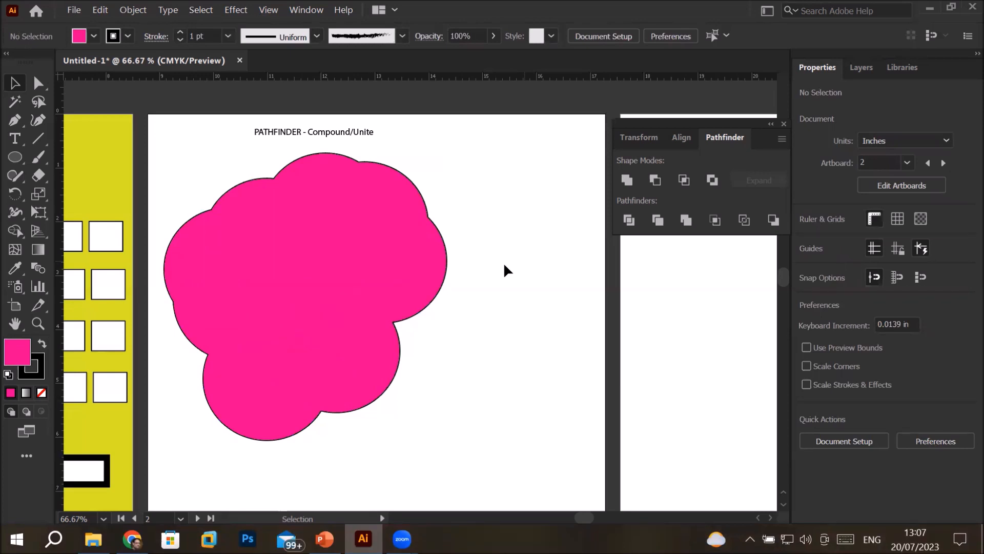
# Move the compound shape about 1.26 in to the right on the artboard
pyautogui.click(444, 278)
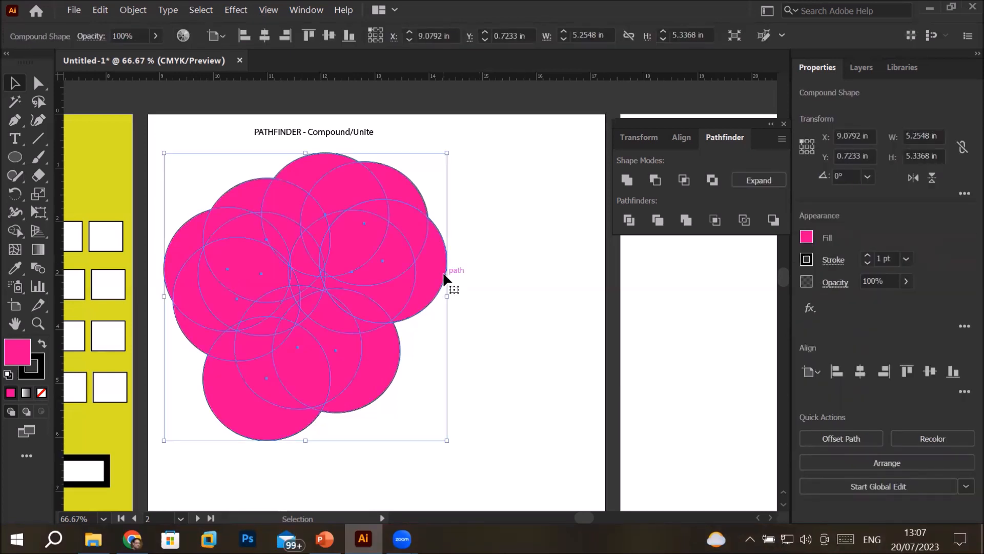
pyautogui.moveTo(444, 275); pyautogui.dragTo(513, 270)
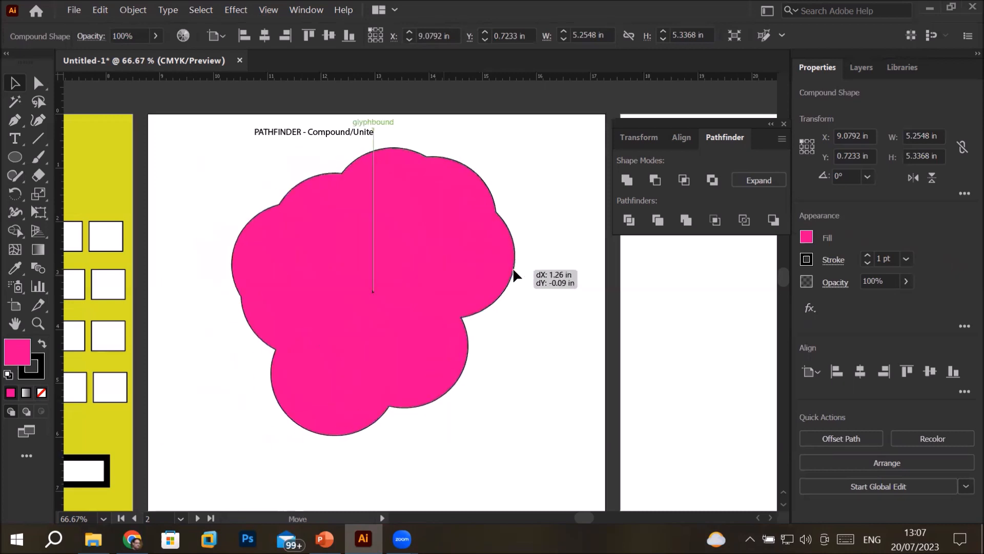
# Isolate the compound shape, and lower and shrink the circle on its right edge
pyautogui.doubleClick(513, 270)
pyautogui.moveTo(514, 276)
pyautogui.mouseDown()
pyautogui.moveTo(523, 280)
pyautogui.moveTo(512, 270)
pyautogui.moveTo(507, 293)
pyautogui.moveTo(517, 290)
pyautogui.mouseUp()
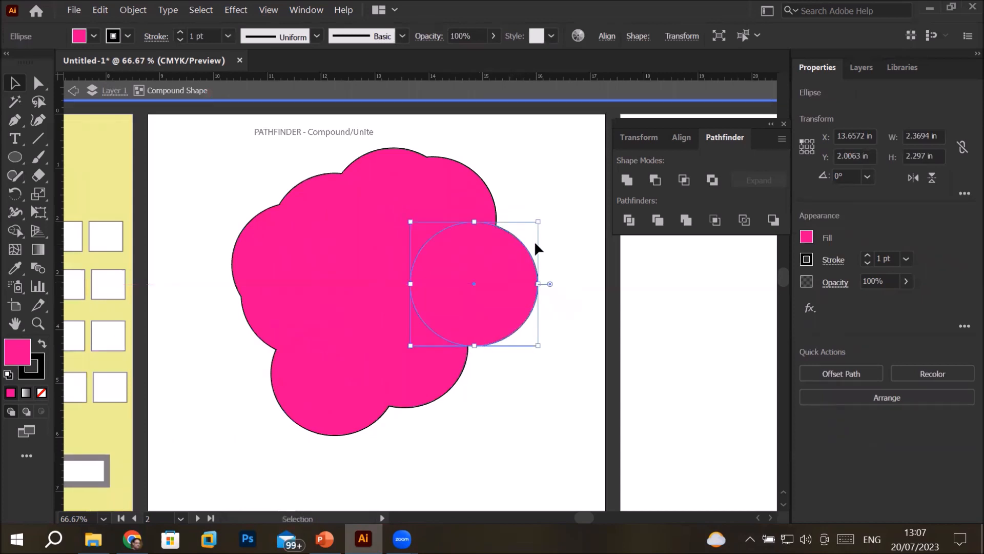
pyautogui.moveTo(537, 221); pyautogui.dragTo(504, 263)
pyautogui.moveTo(481, 308); pyautogui.dragTo(494, 283)
# Shrink and reposition the circles along the compound shape's lower-right edge into smaller ellipses
pyautogui.click(465, 363)
pyautogui.moveTo(336, 406); pyautogui.dragTo(429, 383)
pyautogui.click(388, 386)
pyautogui.moveTo(303, 403); pyautogui.dragTo(357, 369)
pyautogui.moveTo(384, 339); pyautogui.dragTo(391, 370)
# Reshape the circles on the compound shape's lower-left edge, making one a narrow ellipse about 0.9 by 1.98 in, and exit isolation
pyautogui.moveTo(299, 391); pyautogui.dragTo(259, 365)
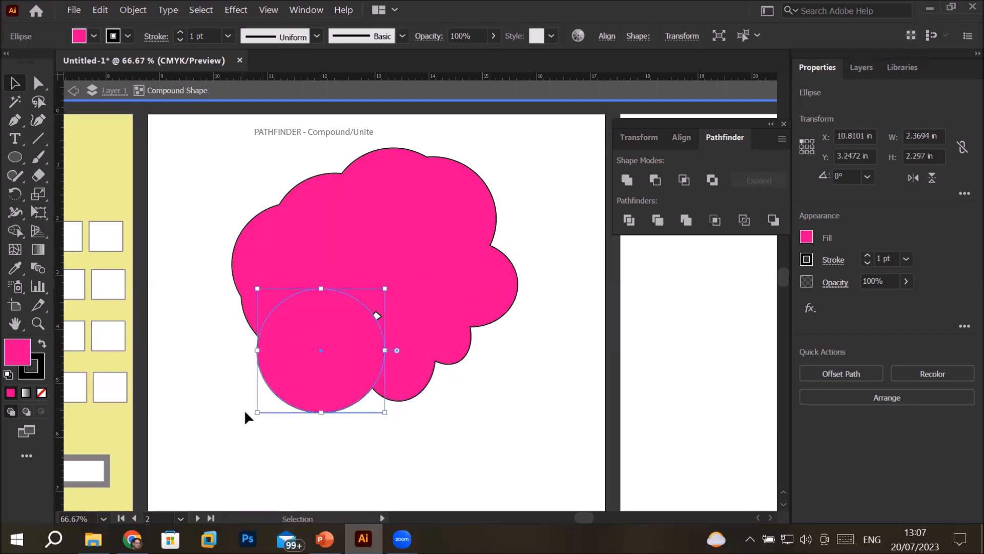
pyautogui.moveTo(257, 418); pyautogui.dragTo(271, 402)
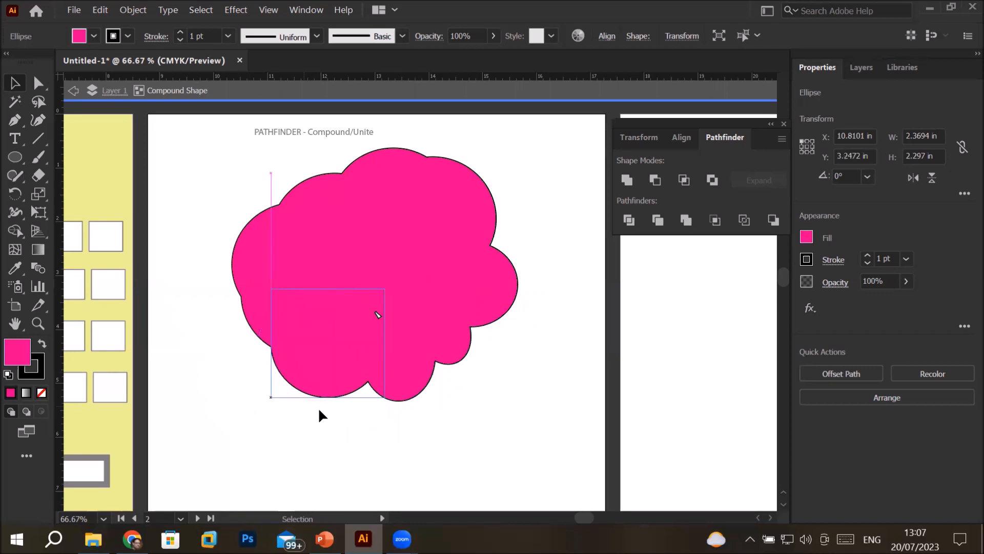
pyautogui.moveTo(331, 397); pyautogui.dragTo(358, 377)
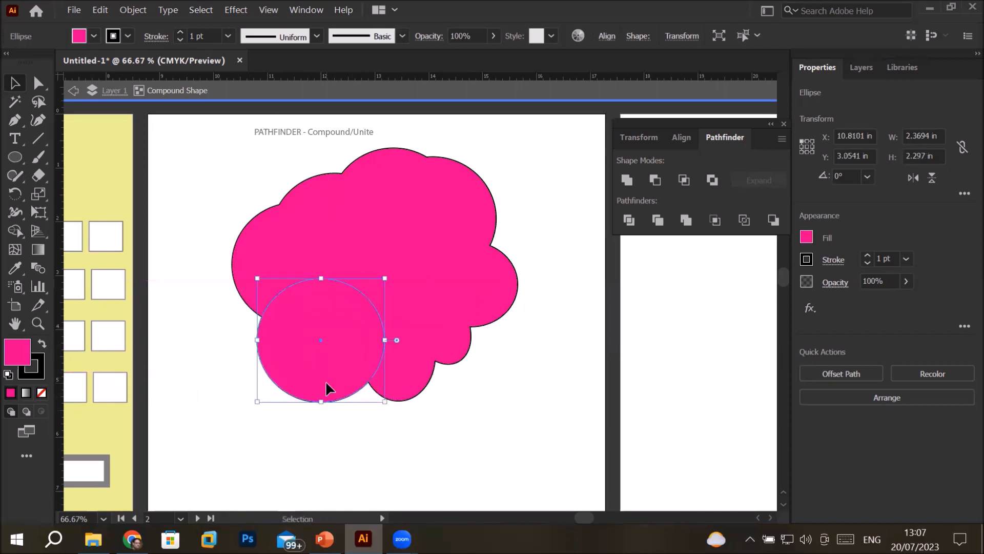
pyautogui.moveTo(259, 399); pyautogui.dragTo(294, 392)
pyautogui.moveTo(358, 355)
pyautogui.mouseDown()
pyautogui.moveTo(309, 354)
pyautogui.moveTo(327, 373)
pyautogui.moveTo(356, 354)
pyautogui.mouseUp()
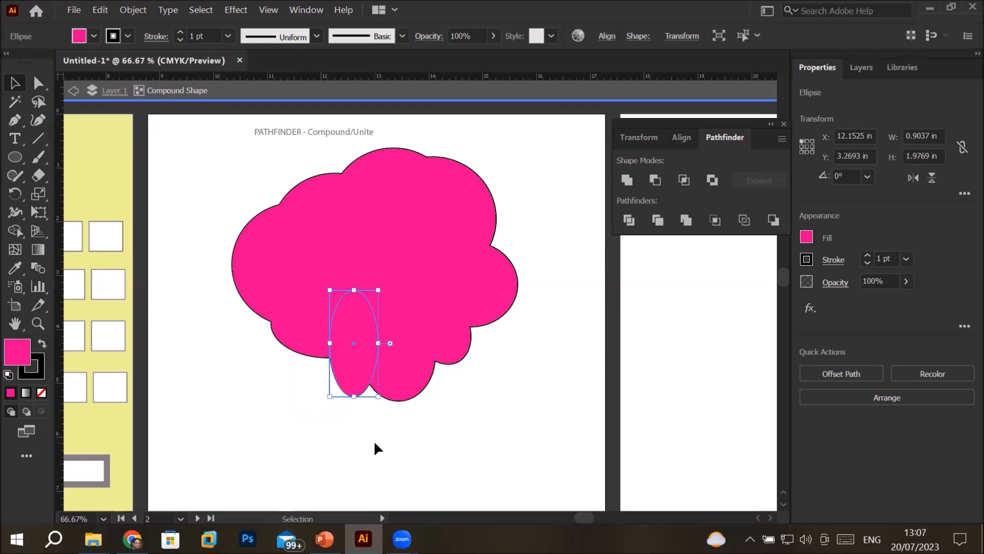
pyautogui.doubleClick(590, 266)
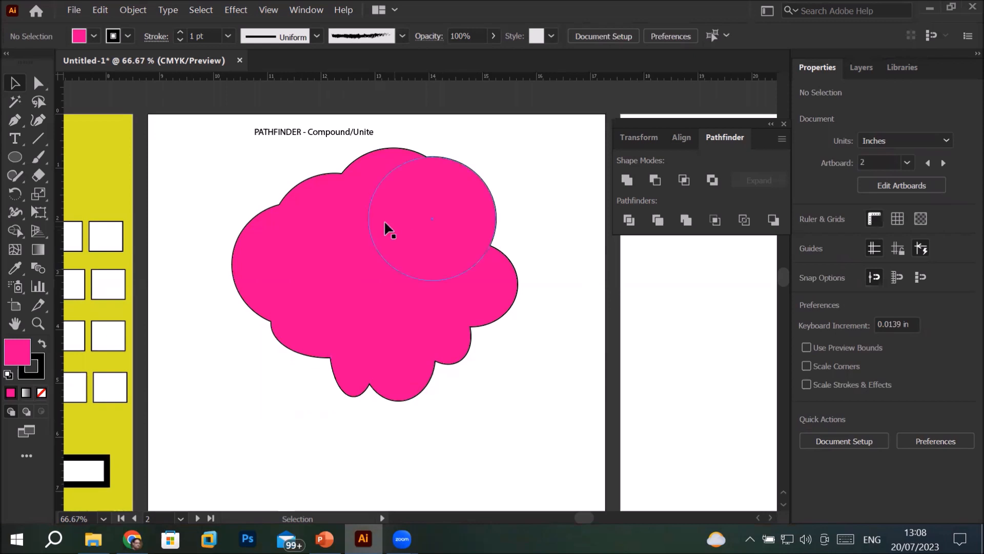
# Move the compound shape right and down, and pull its left and right circles away from the mass in isolation mode
pyautogui.click(360, 219)
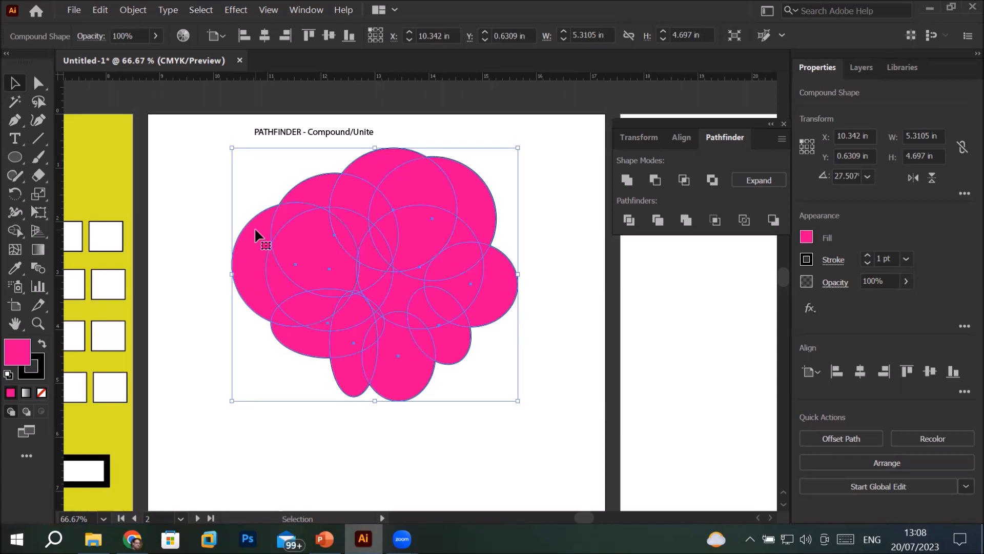
pyautogui.moveTo(254, 230); pyautogui.dragTo(211, 235)
pyautogui.doubleClick(318, 266)
pyautogui.moveTo(500, 319); pyautogui.dragTo(583, 365)
# Pull the bottom ellipse, about 1.37 by 1.66 in, out of the compound shape and delete it
pyautogui.click(456, 371)
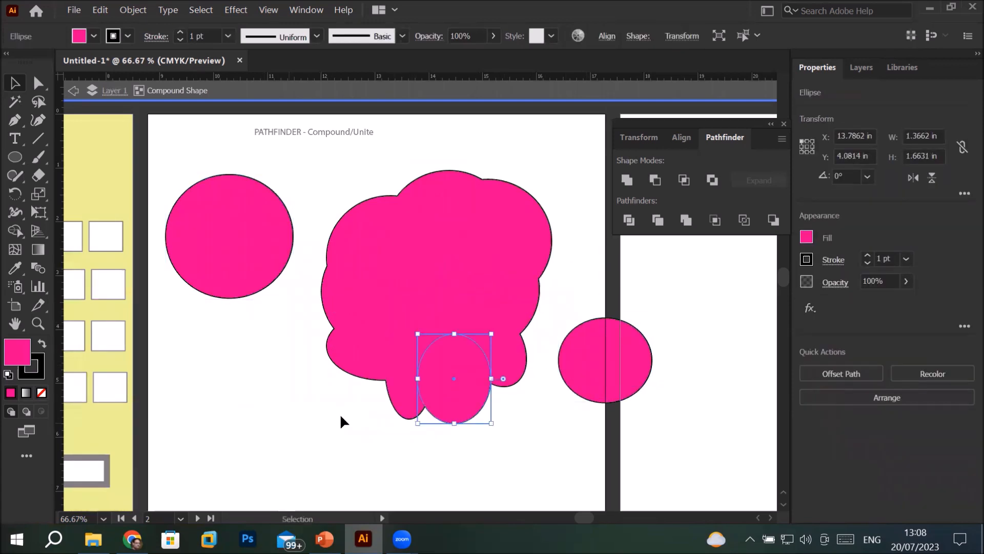
pyautogui.moveTo(459, 383); pyautogui.dragTo(244, 400)
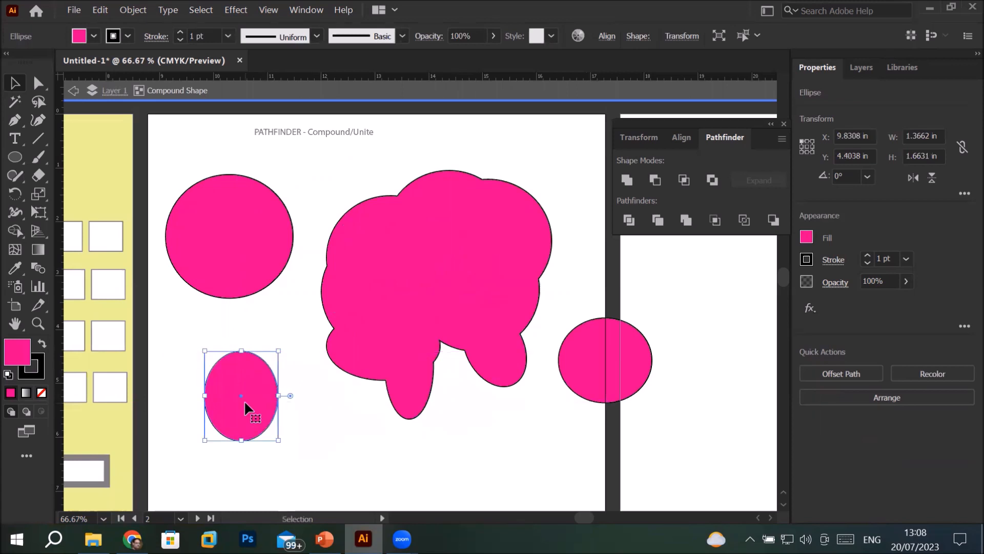
pyautogui.press('Delete')
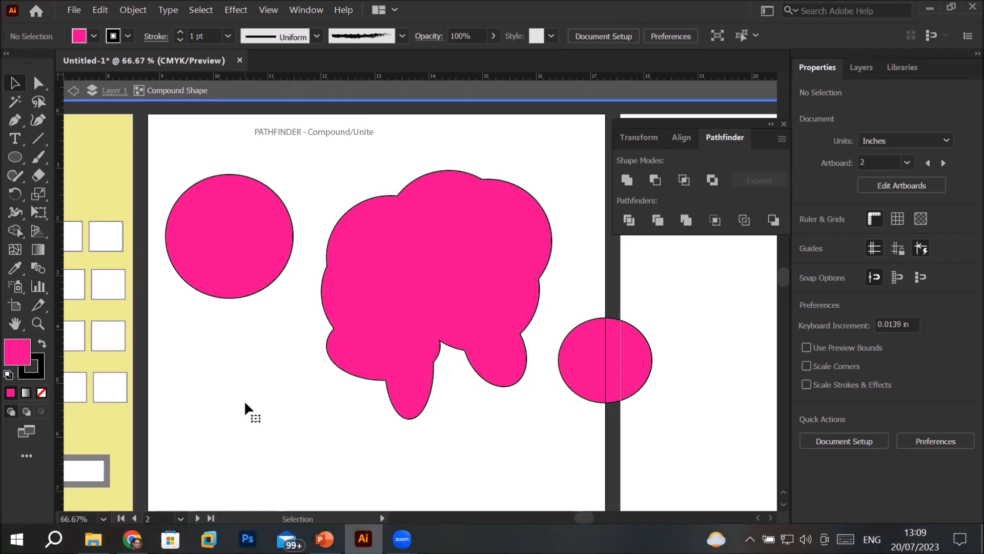
# Draw ellipses inside the isolated compound shape to bridge the left circle to the mass, plus a separate one below, and exit isolation
pyautogui.click(15, 157)
pyautogui.moveTo(239, 231); pyautogui.dragTo(348, 319)
pyautogui.moveTo(284, 307); pyautogui.dragTo(315, 335)
pyautogui.moveTo(264, 305); pyautogui.dragTo(292, 335)
pyautogui.moveTo(203, 284)
pyautogui.mouseDown()
pyautogui.moveTo(249, 327)
pyautogui.moveTo(274, 327)
pyautogui.moveTo(351, 374)
pyautogui.mouseUp()
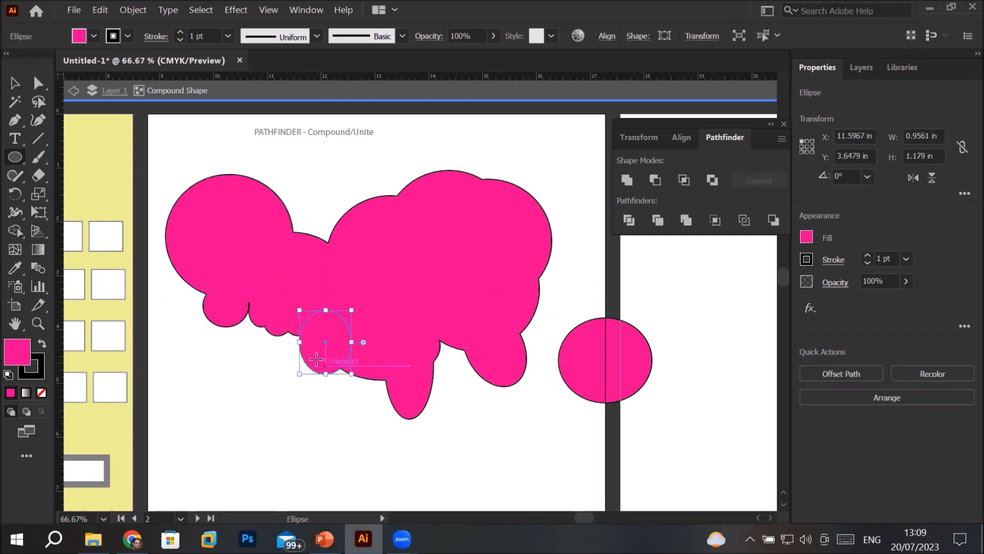
pyautogui.moveTo(269, 326); pyautogui.dragTo(307, 376)
pyautogui.moveTo(214, 310); pyautogui.dragTo(246, 374)
pyautogui.moveTo(249, 307)
pyautogui.mouseDown()
pyautogui.moveTo(266, 372)
pyautogui.moveTo(247, 310)
pyautogui.moveTo(274, 355)
pyautogui.moveTo(224, 302)
pyautogui.moveTo(250, 362)
pyautogui.moveTo(278, 359)
pyautogui.mouseUp()
pyautogui.moveTo(338, 353)
pyautogui.mouseDown()
pyautogui.moveTo(365, 395)
pyautogui.moveTo(402, 406)
pyautogui.mouseUp()
pyautogui.moveTo(416, 310); pyautogui.dragTo(473, 383)
pyautogui.moveTo(211, 402); pyautogui.dragTo(278, 459)
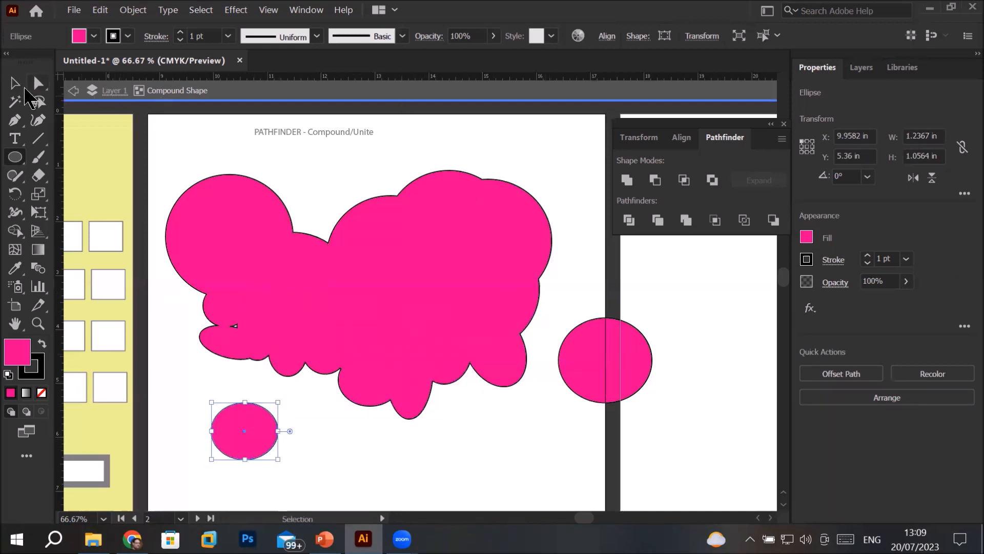
pyautogui.click(15, 83)
pyautogui.doubleClick(554, 132)
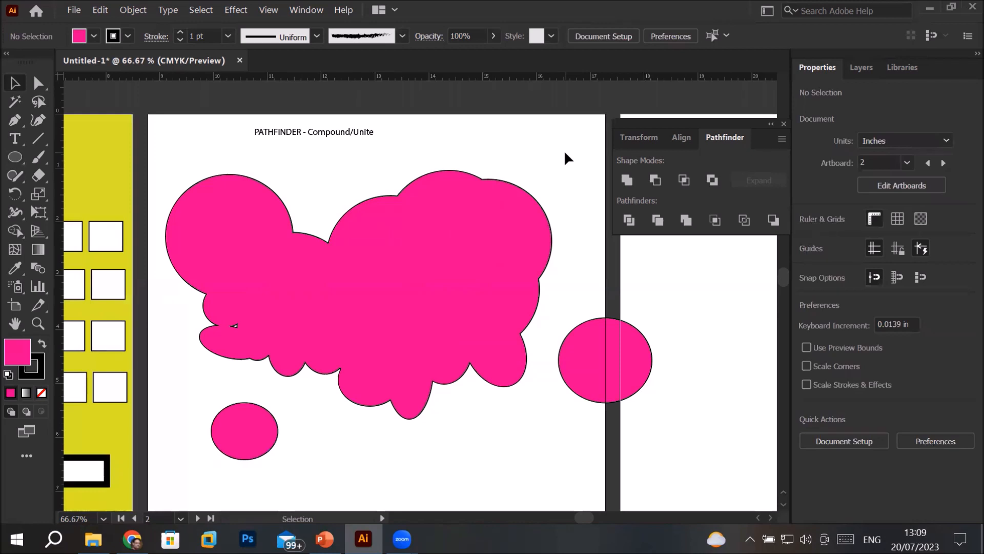
# Scale the compound shape down to about 5.17 by 3.53 in and move it to the artboard's upper right
pyautogui.click(455, 245)
pyautogui.moveTo(443, 220); pyautogui.dragTo(489, 213)
pyautogui.moveTo(205, 449); pyautogui.dragTo(418, 352)
pyautogui.moveTo(434, 265); pyautogui.dragTo(275, 295)
pyautogui.click(496, 409)
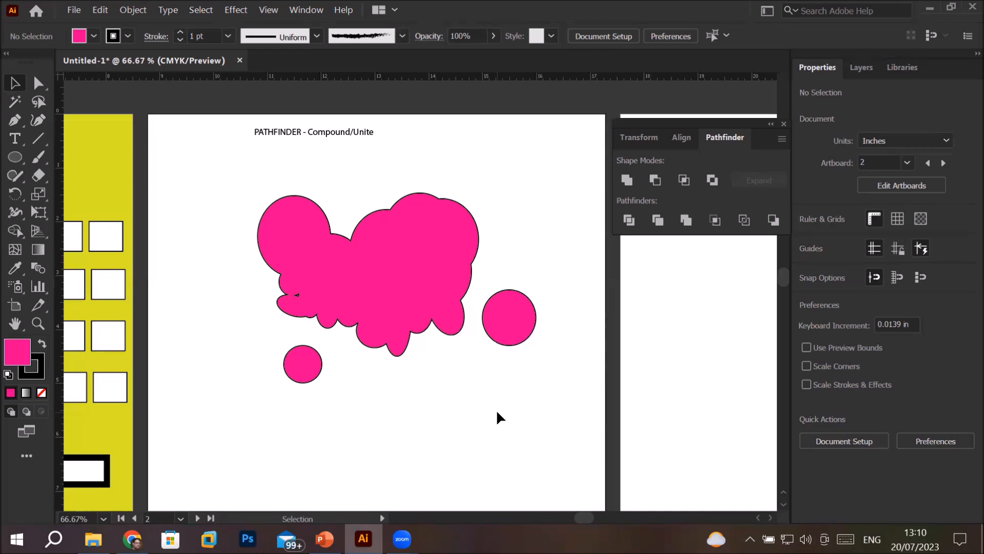
pyautogui.moveTo(389, 295); pyautogui.dragTo(494, 260)
# Draw an ellipse about 1.49 by 1.38 in near the artboard's lower left with a green fill and default black stroke
pyautogui.click(14, 160)
pyautogui.moveTo(165, 354)
pyautogui.mouseDown()
pyautogui.moveTo(241, 402)
pyautogui.moveTo(245, 429)
pyautogui.mouseUp()
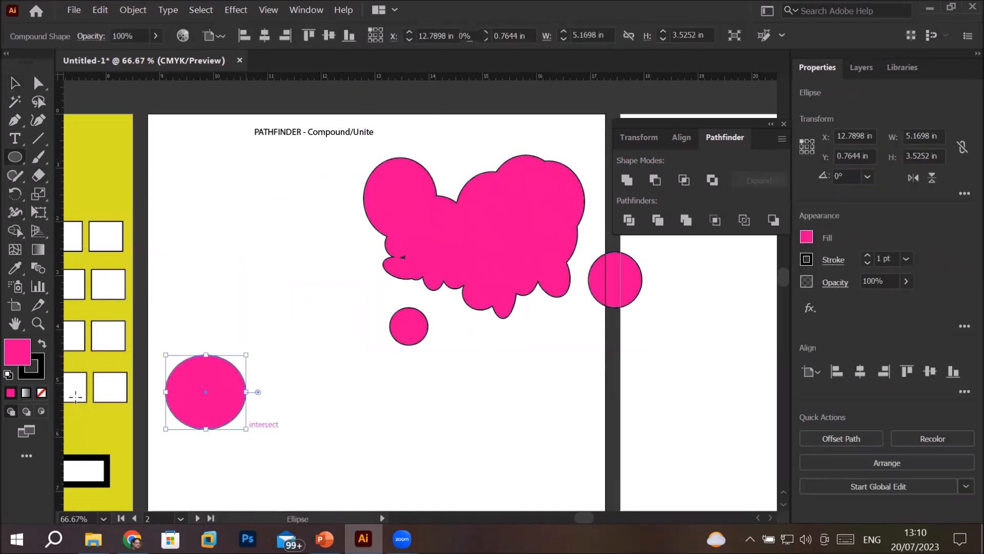
pyautogui.click(8, 375)
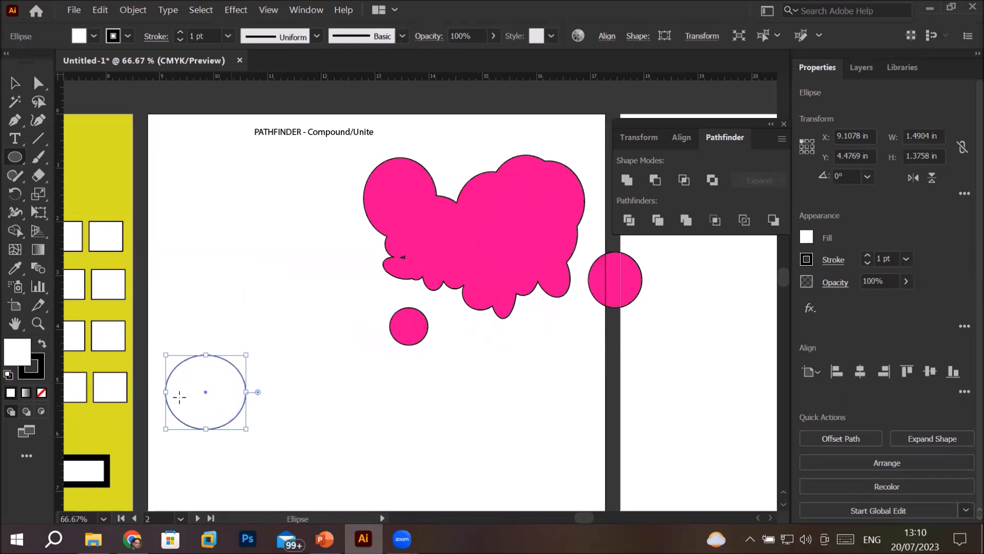
pyautogui.click(94, 36)
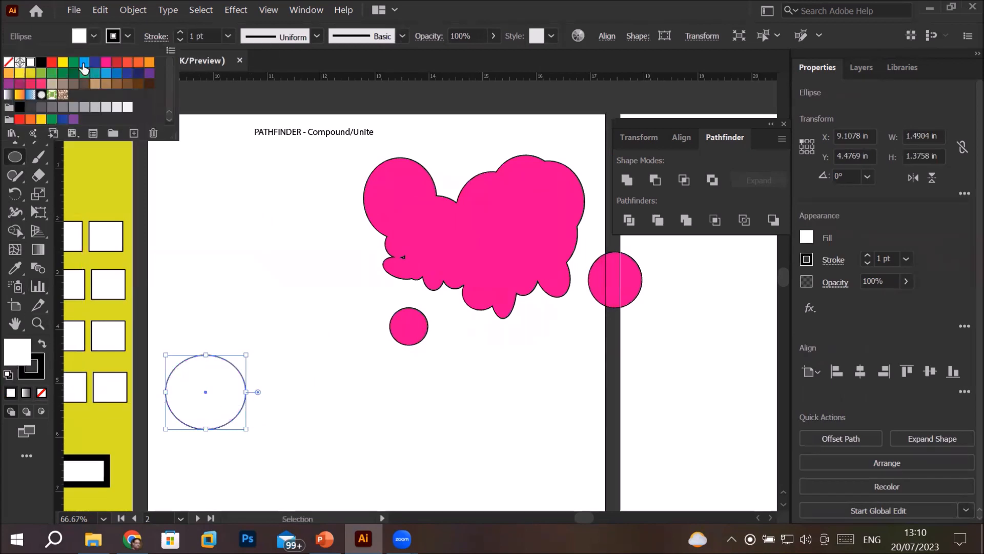
pyautogui.click(74, 62)
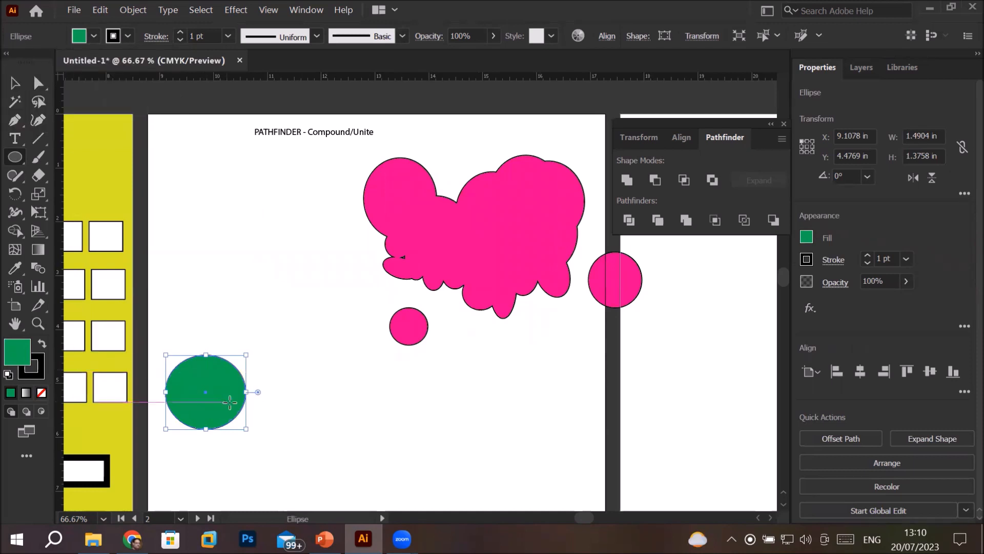
pyautogui.click(20, 86)
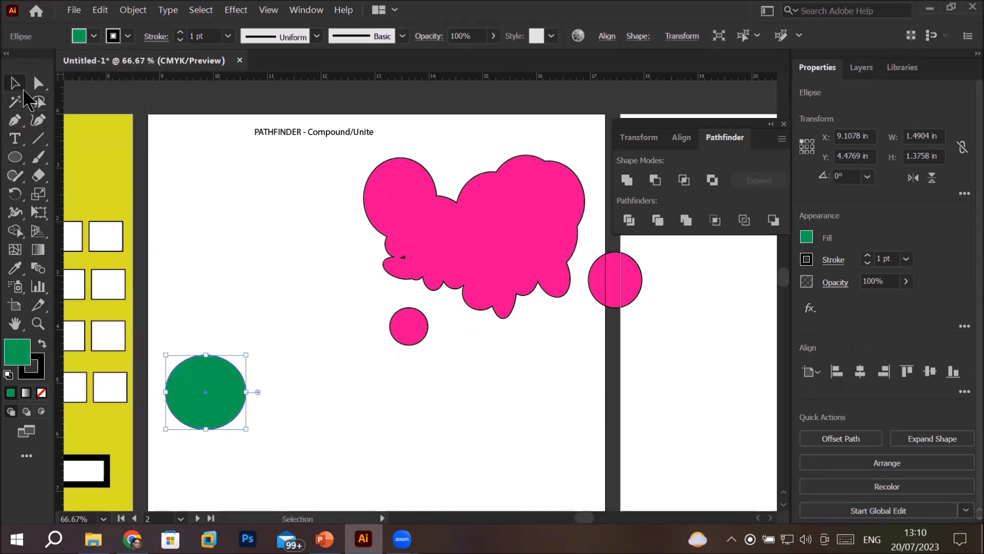
# Duplicate the green circle twice, placing one copy to its right and one overlapping its upper right
pyautogui.moveTo(225, 394); pyautogui.dragTo(350, 404)
pyautogui.moveTo(202, 382); pyautogui.dragTo(226, 332)
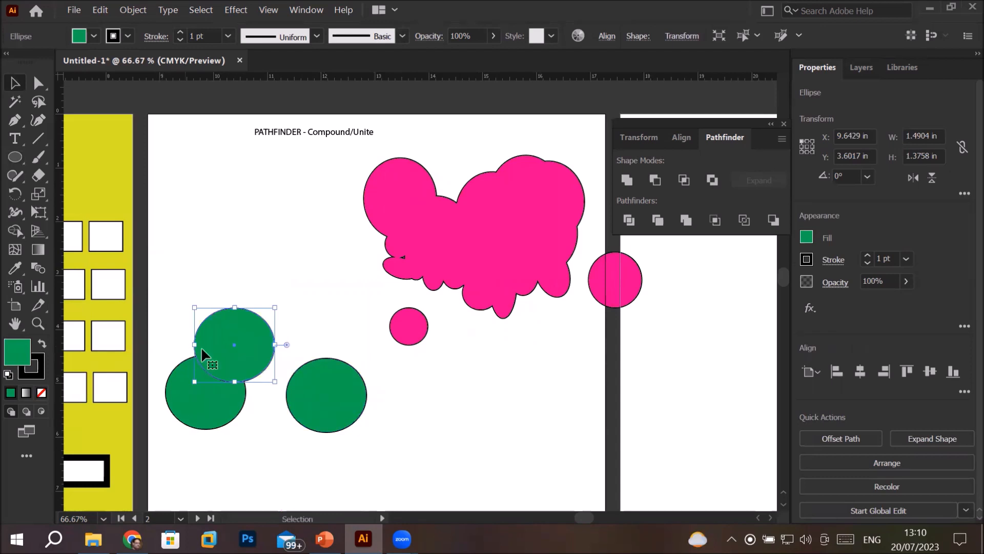
pyautogui.moveTo(244, 337); pyautogui.dragTo(257, 359)
# Fill the rightmost green circle with light blue
pyautogui.click(332, 388)
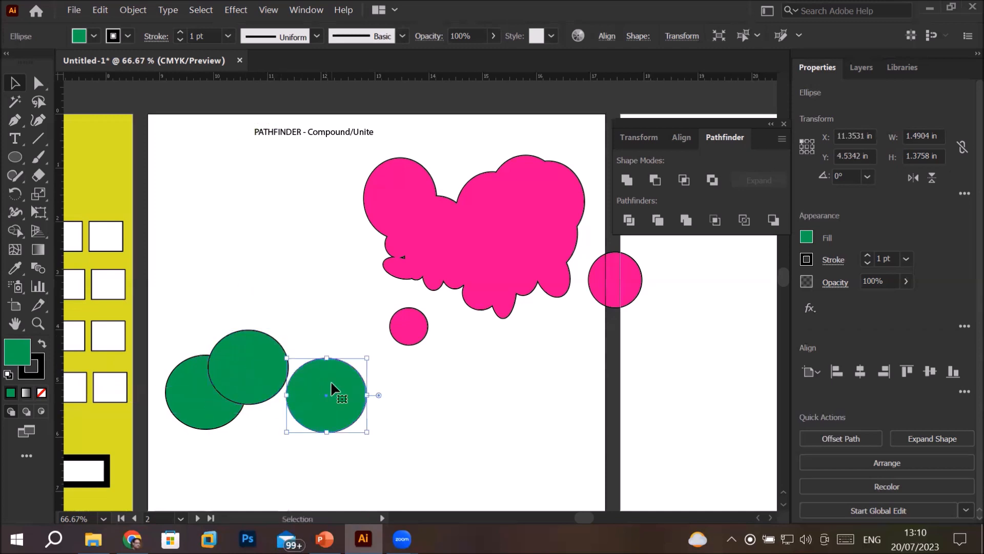
pyautogui.click(93, 35)
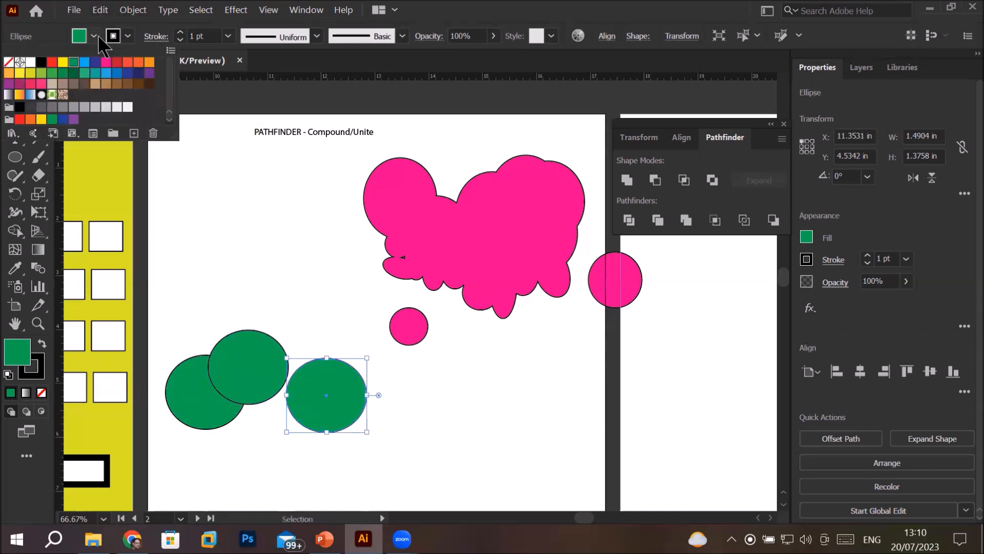
pyautogui.click(85, 63)
pyautogui.click(288, 242)
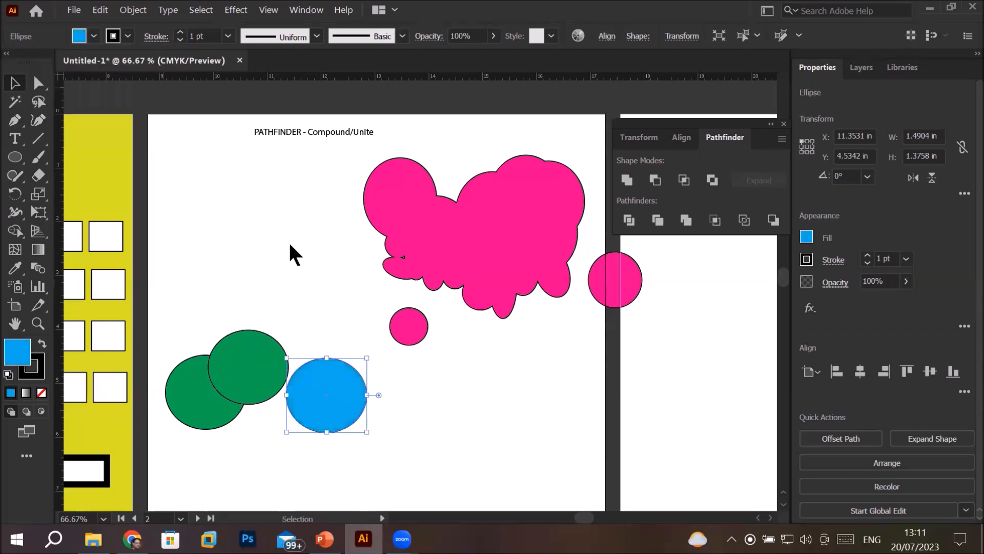
# Move the blue circle slightly right, clear of the green ones, and merge all three circles with Pathfinder Unite
pyautogui.click(288, 242)
pyautogui.moveTo(318, 399)
pyautogui.mouseDown()
pyautogui.moveTo(281, 392)
pyautogui.moveTo(312, 387)
pyautogui.moveTo(322, 398)
pyautogui.mouseUp()
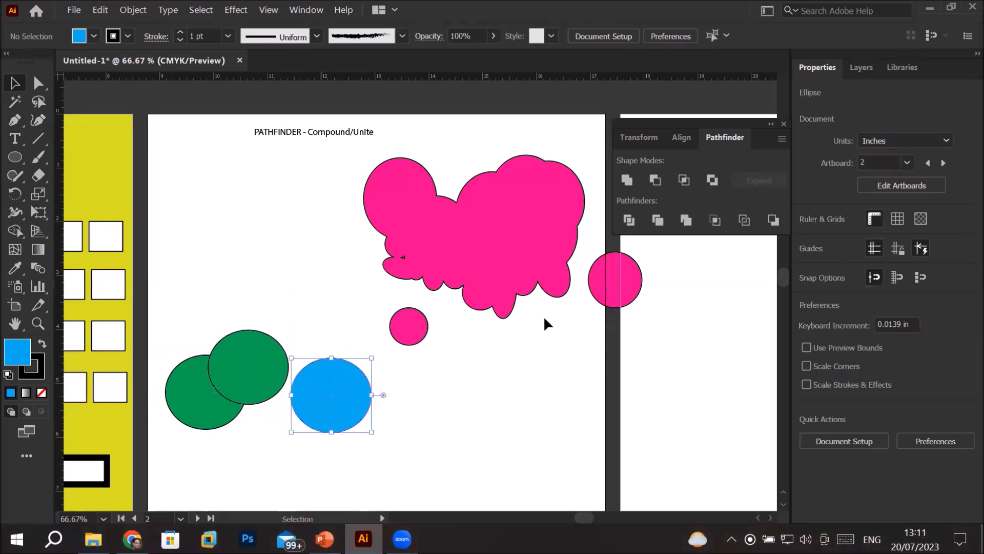
pyautogui.click(857, 73)
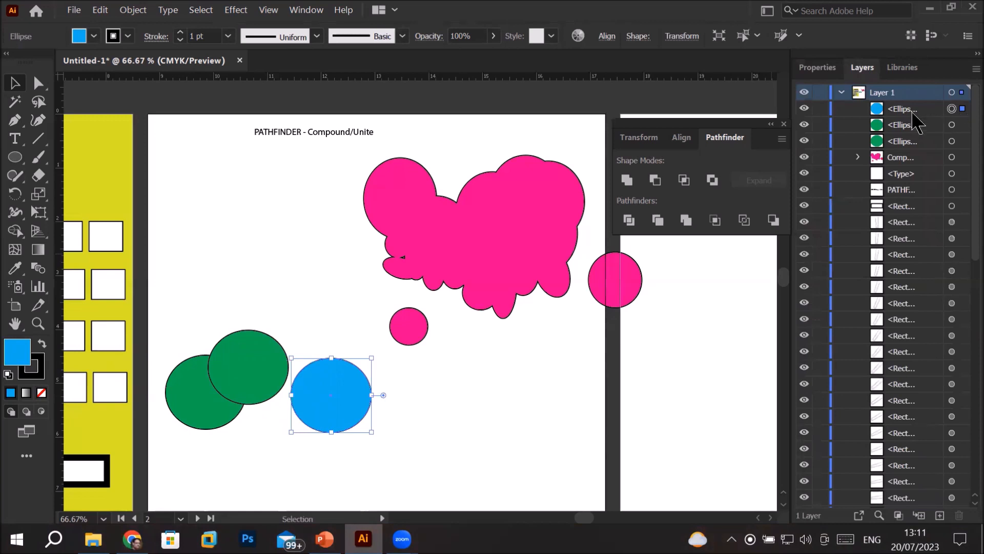
pyautogui.moveTo(166, 299); pyautogui.dragTo(373, 457)
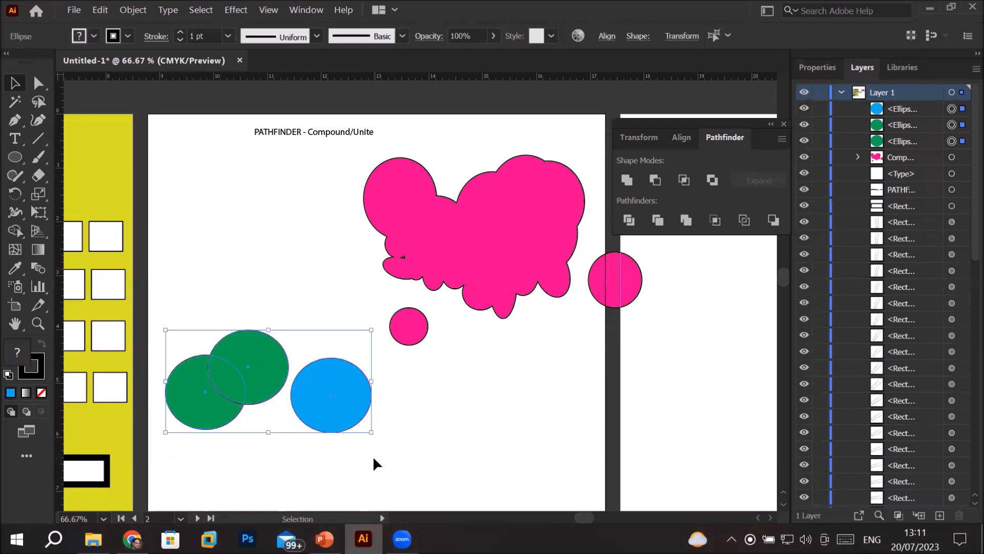
pyautogui.click(625, 182)
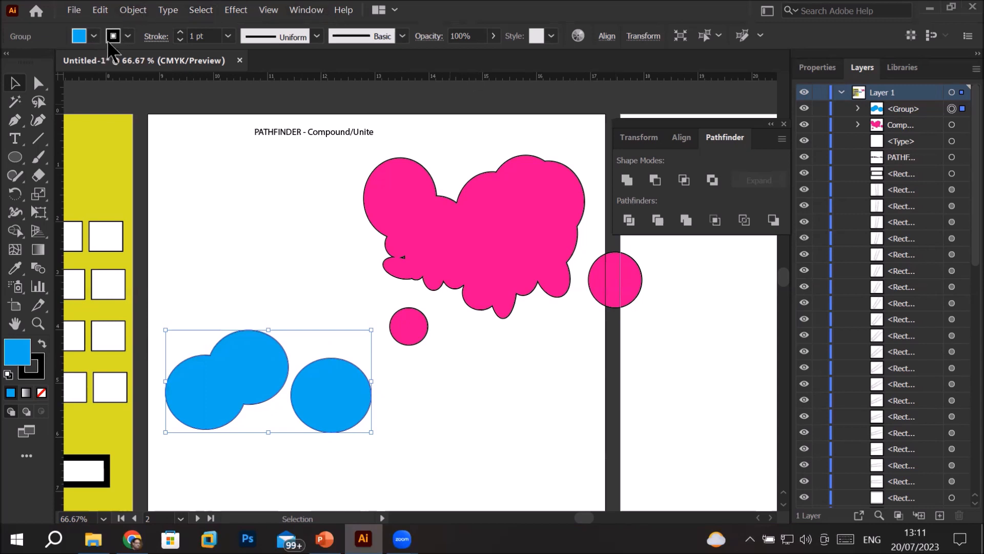
# Set the united blue group's stroke weight to 5 pt and its fill to yellow
pyautogui.click(180, 32)
pyautogui.click(180, 32)
pyautogui.click(180, 33)
pyautogui.click(180, 32)
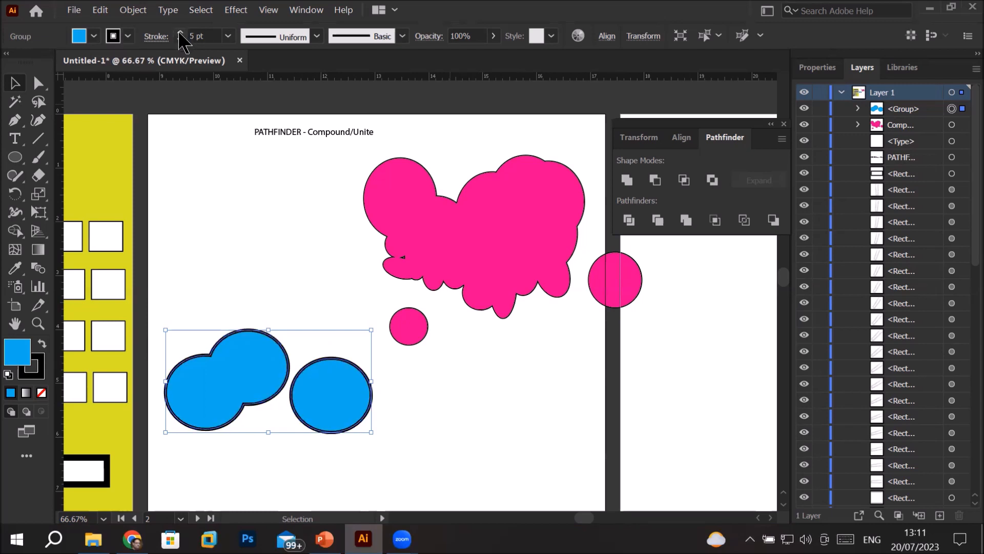
pyautogui.click(126, 35)
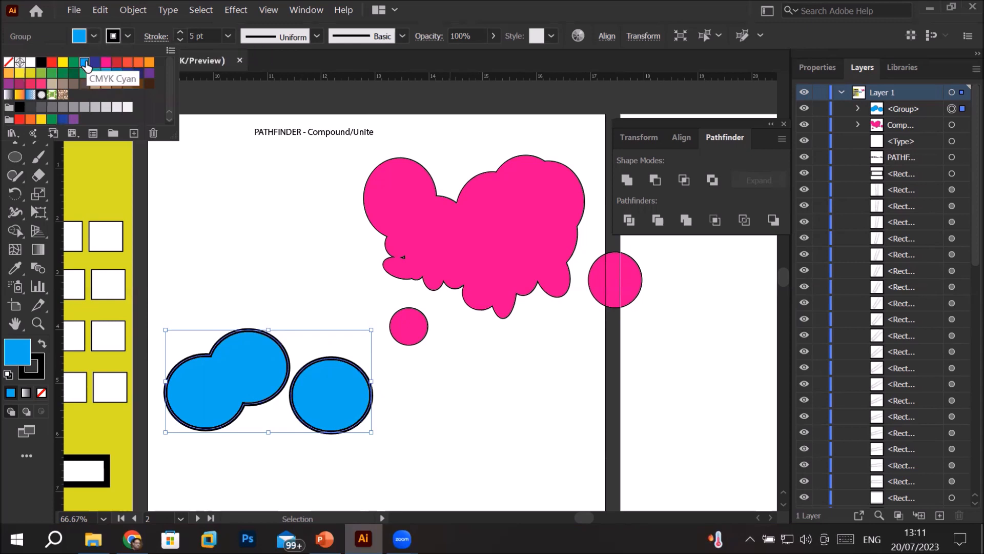
pyautogui.click(63, 62)
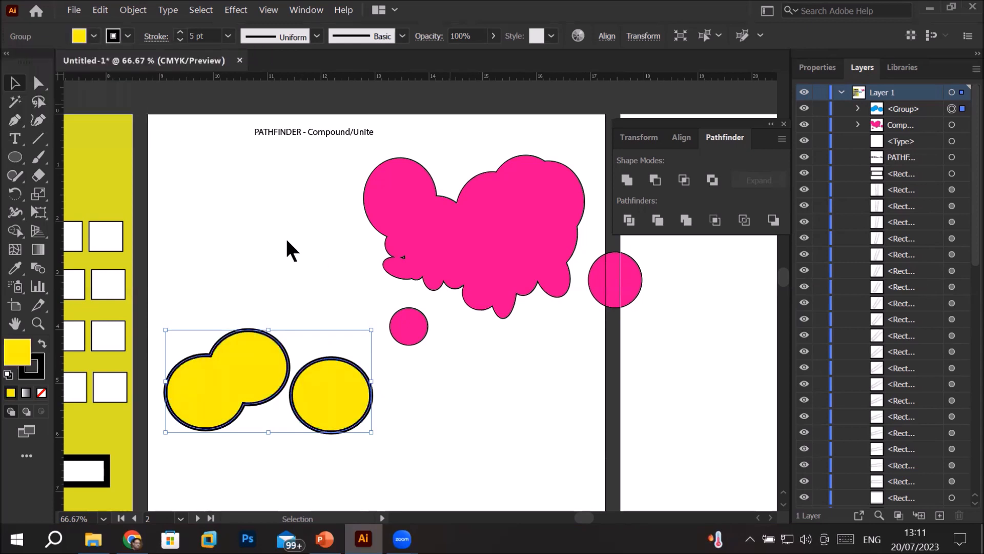
# Shift the yellow group slightly up and left, and isolate its single circle to place it above the joined pair
pyautogui.moveTo(240, 355)
pyautogui.mouseDown()
pyautogui.moveTo(248, 361)
pyautogui.moveTo(231, 340)
pyautogui.mouseUp()
pyautogui.doubleClick(242, 348)
pyautogui.doubleClick(242, 349)
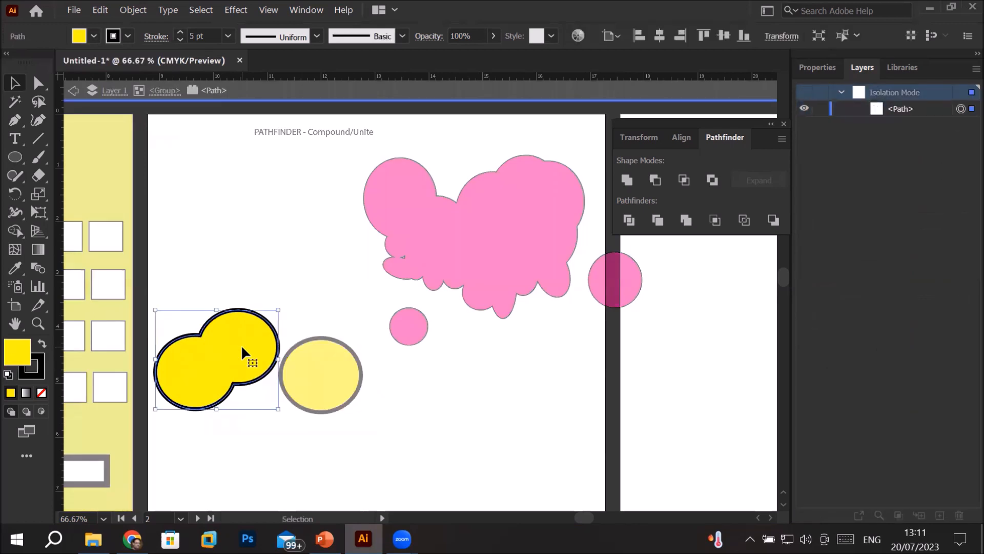
pyautogui.doubleClick(359, 377)
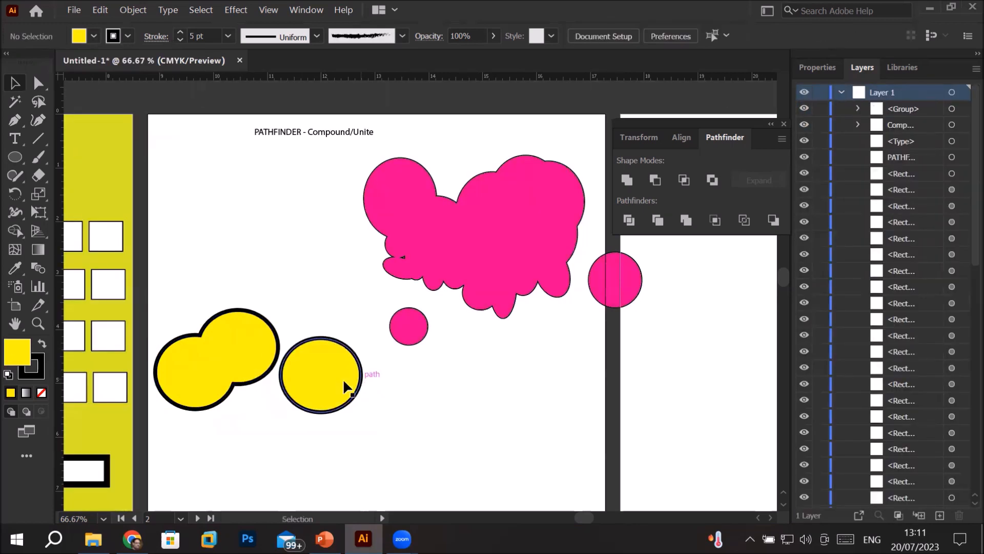
pyautogui.doubleClick(328, 378)
pyautogui.doubleClick(328, 378)
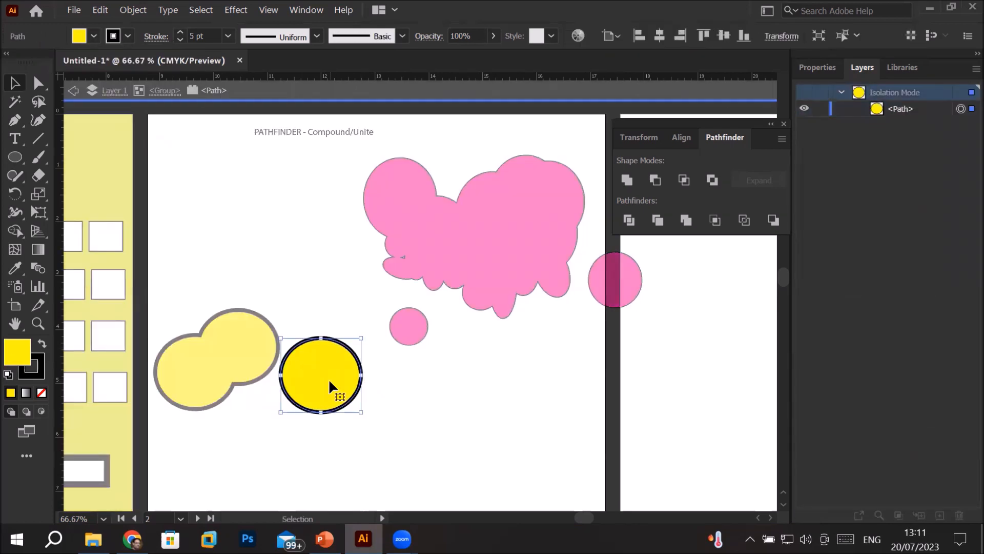
pyautogui.moveTo(328, 379); pyautogui.dragTo(229, 266)
# Inside the isolated group, move the joined pair up and right and overlap the single circle onto its upper left, leaving isolation mode
pyautogui.doubleClick(234, 361)
pyautogui.click(236, 360)
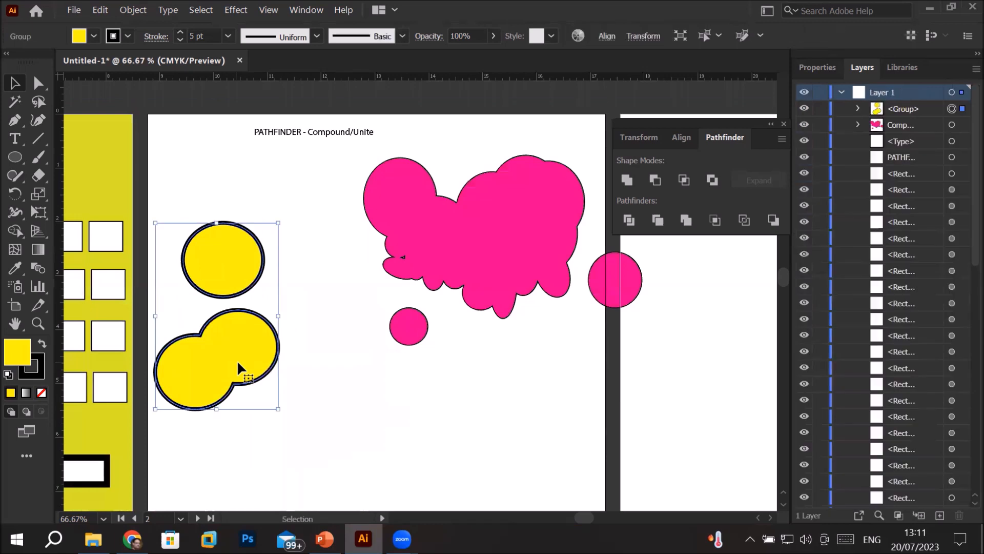
pyautogui.doubleClick(275, 348)
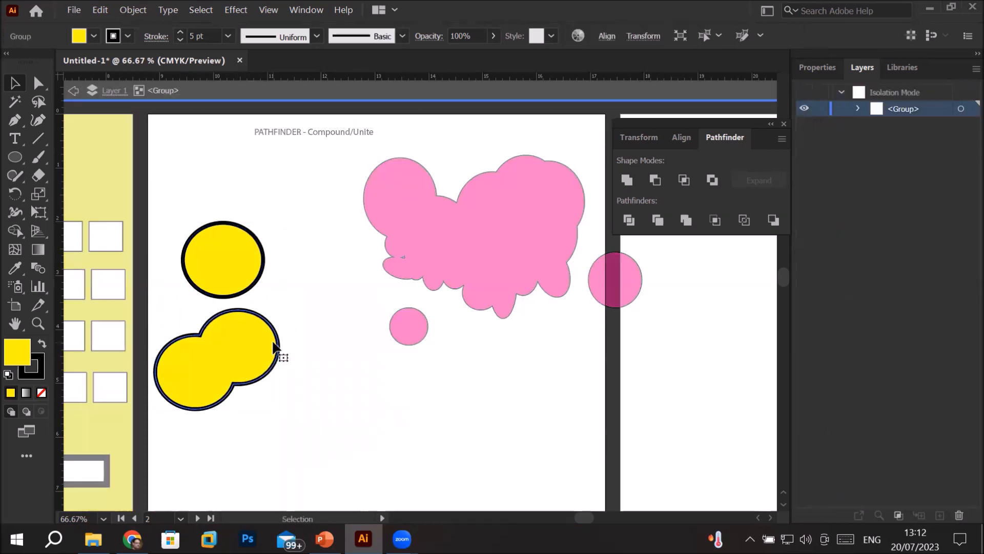
pyautogui.moveTo(276, 352); pyautogui.dragTo(329, 330)
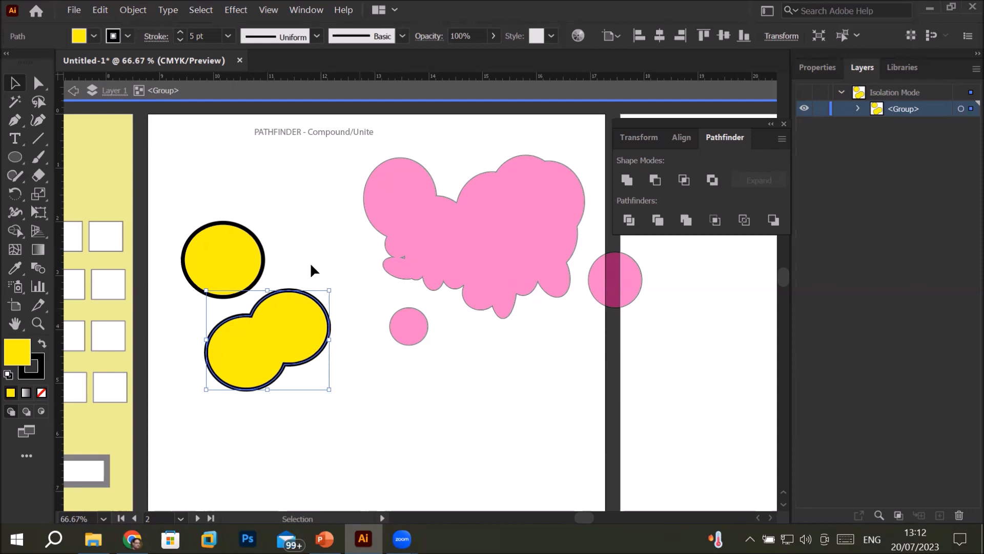
pyautogui.click(225, 249)
pyautogui.doubleClick(224, 248)
pyautogui.moveTo(225, 248); pyautogui.dragTo(238, 288)
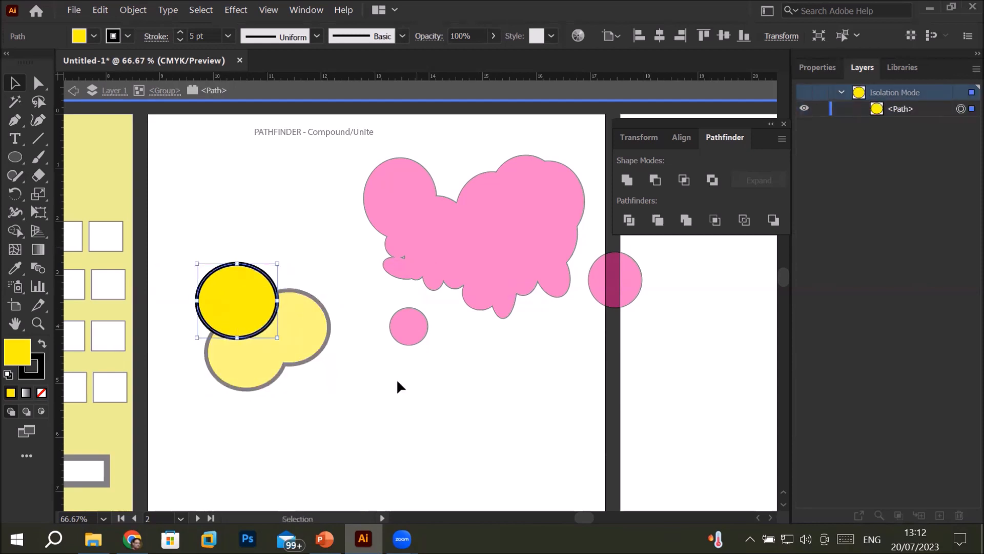
pyautogui.doubleClick(433, 367)
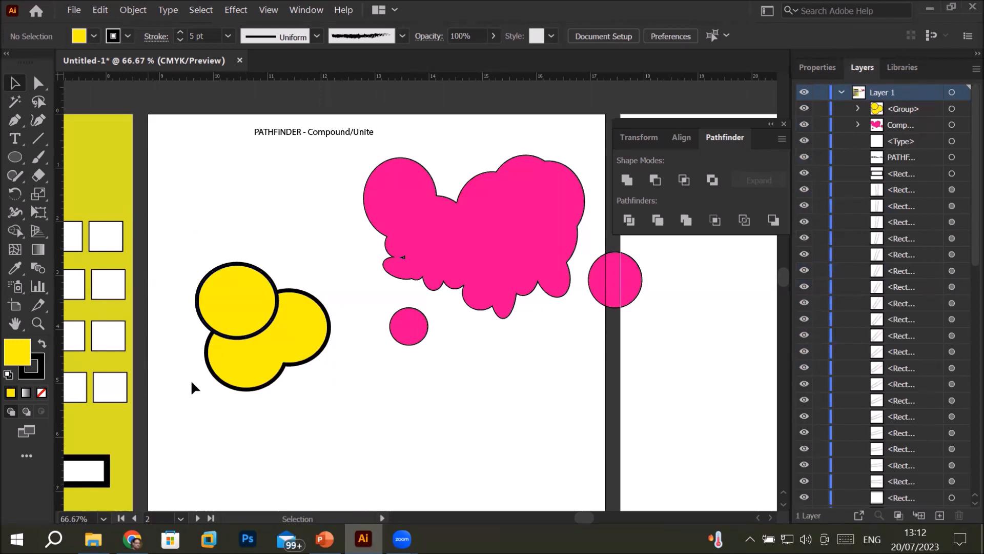
# Merge the overlapping yellow circle and joined pair into one path with Pathfinder Unite and deselect it
pyautogui.moveTo(163, 260); pyautogui.dragTo(355, 400)
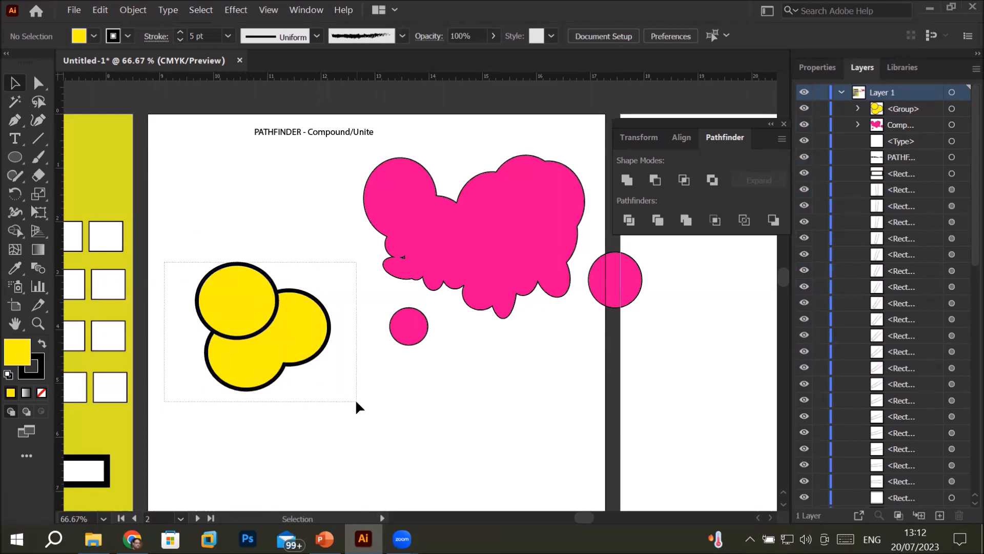
pyautogui.click(626, 180)
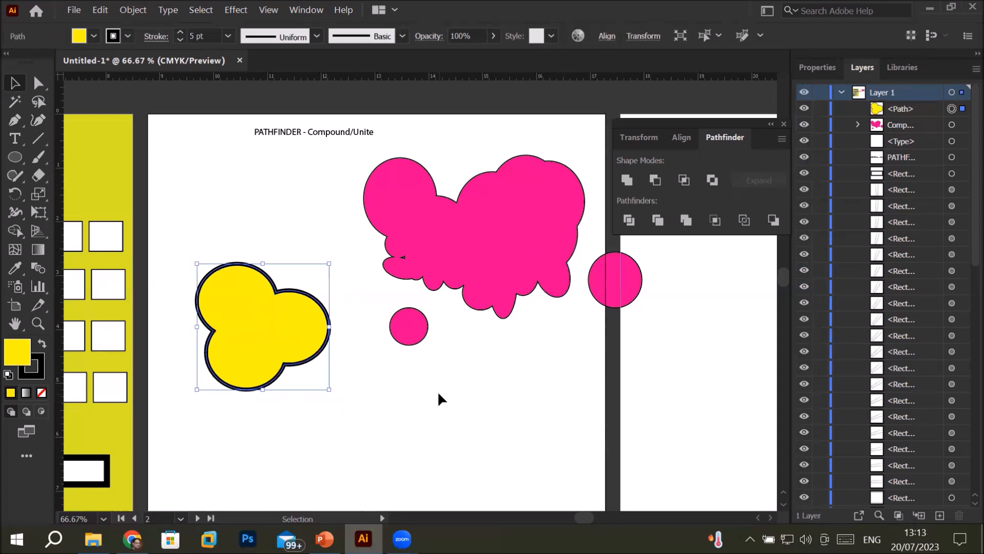
pyautogui.click(320, 431)
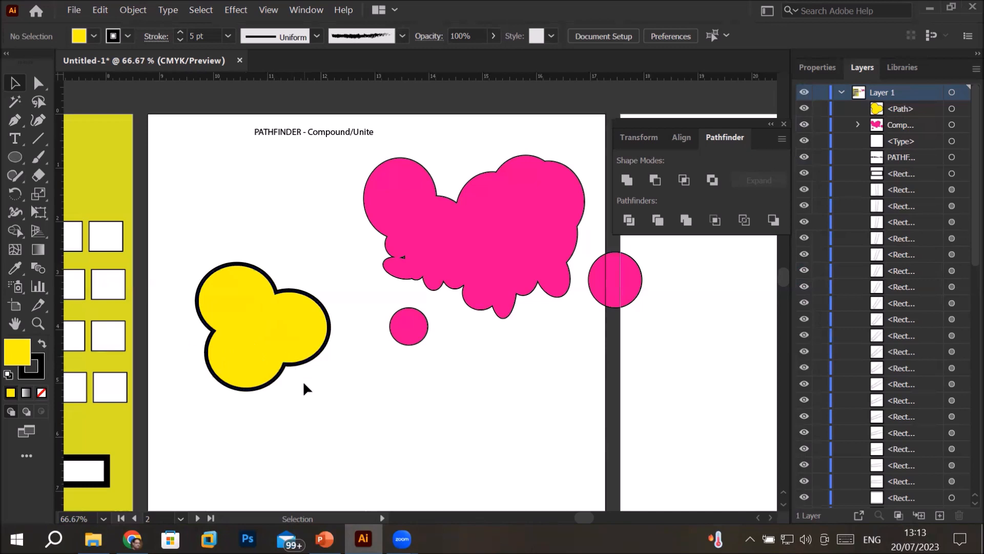
# Isolate the merged yellow path and reposition it as one piece to test whether its circles still move separately
pyautogui.doubleClick(267, 306)
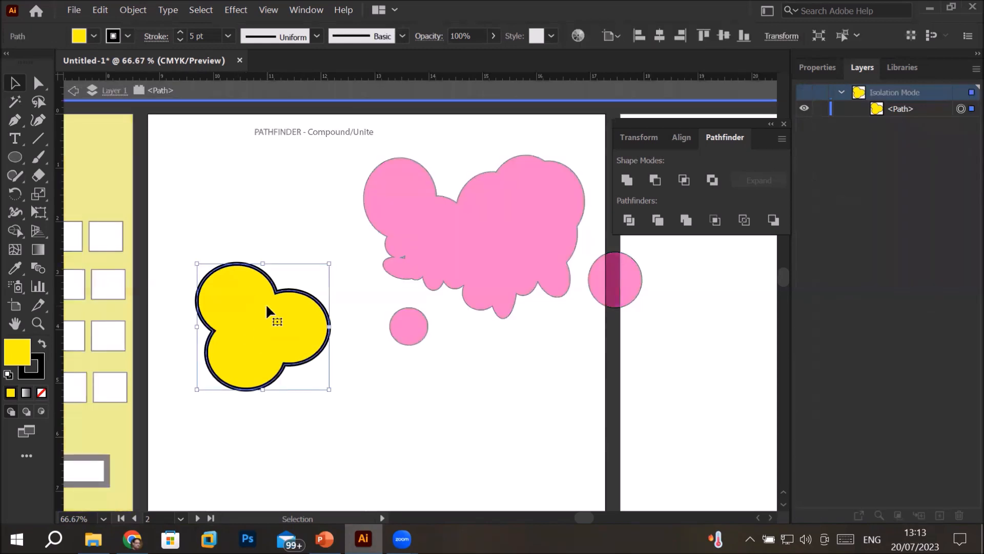
pyautogui.moveTo(265, 303); pyautogui.dragTo(228, 292)
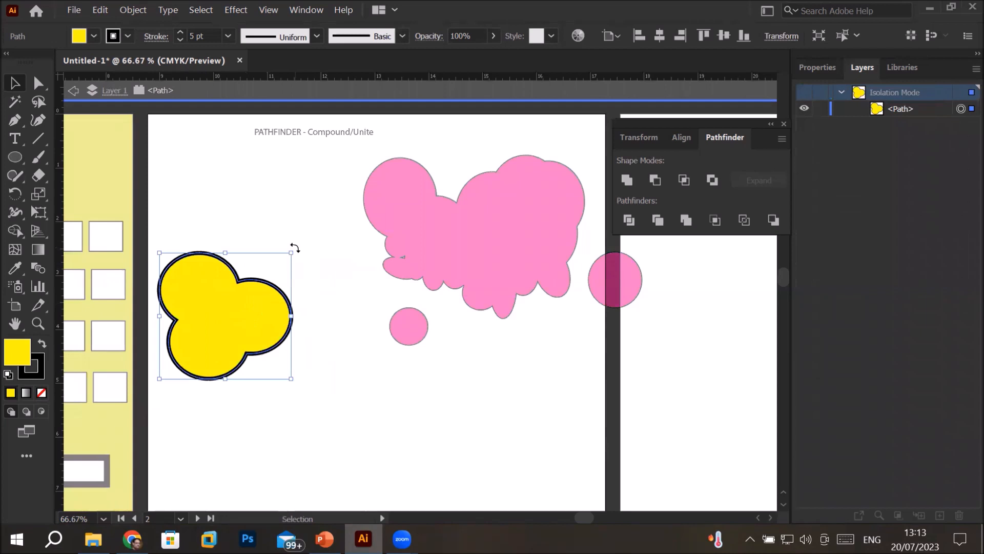
pyautogui.moveTo(237, 334); pyautogui.dragTo(269, 335)
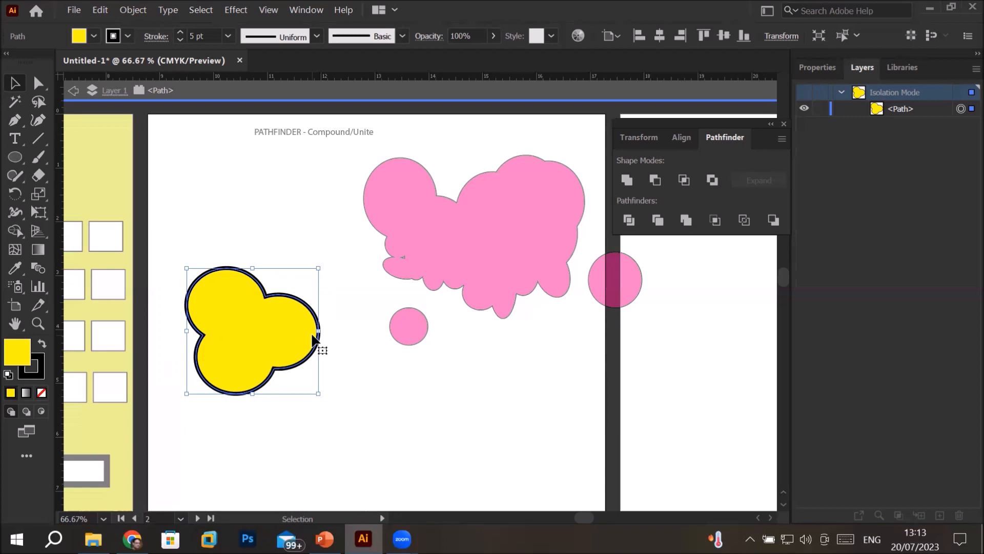
# Delete the yellow path, leave isolation mode, and delete the pink compound shape
pyautogui.press('Delete')
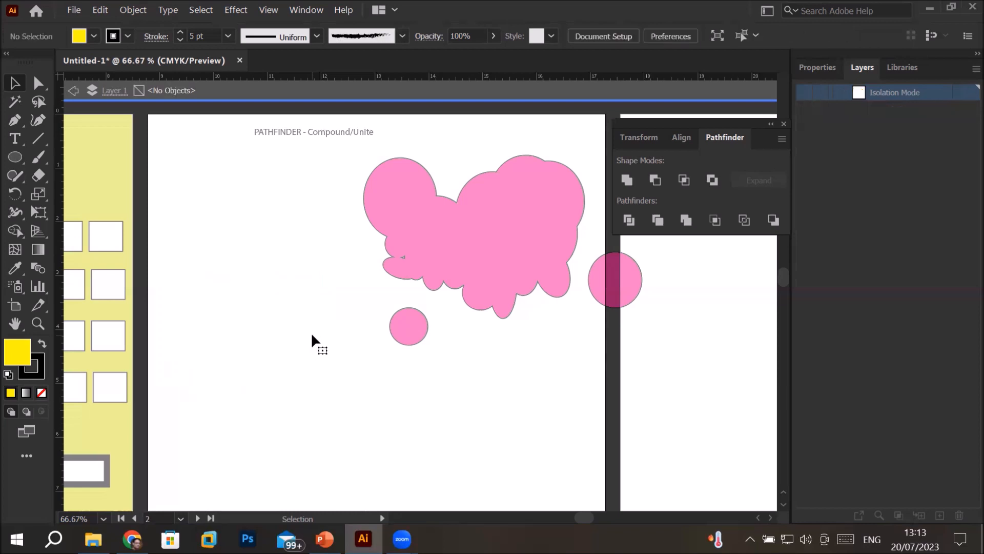
pyautogui.click(73, 91)
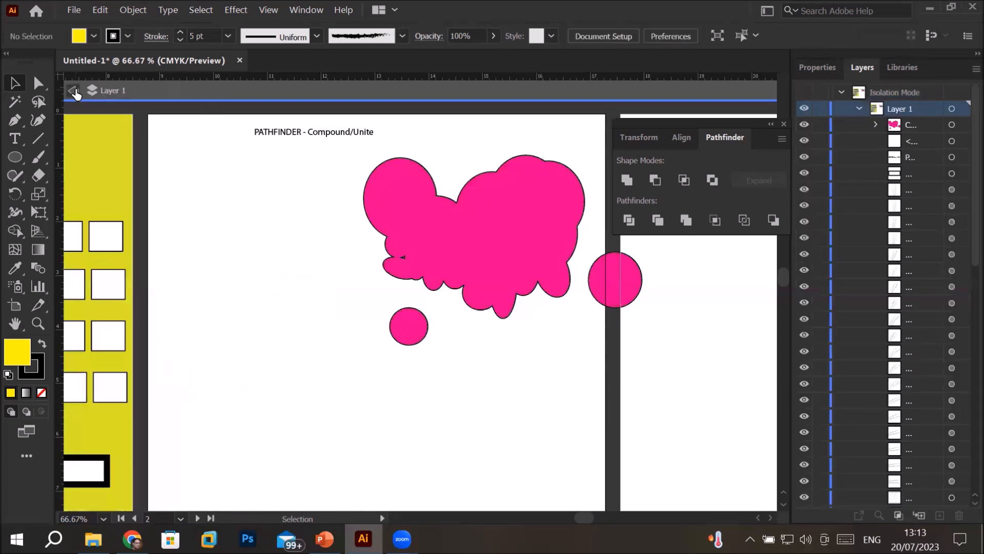
pyautogui.click(74, 91)
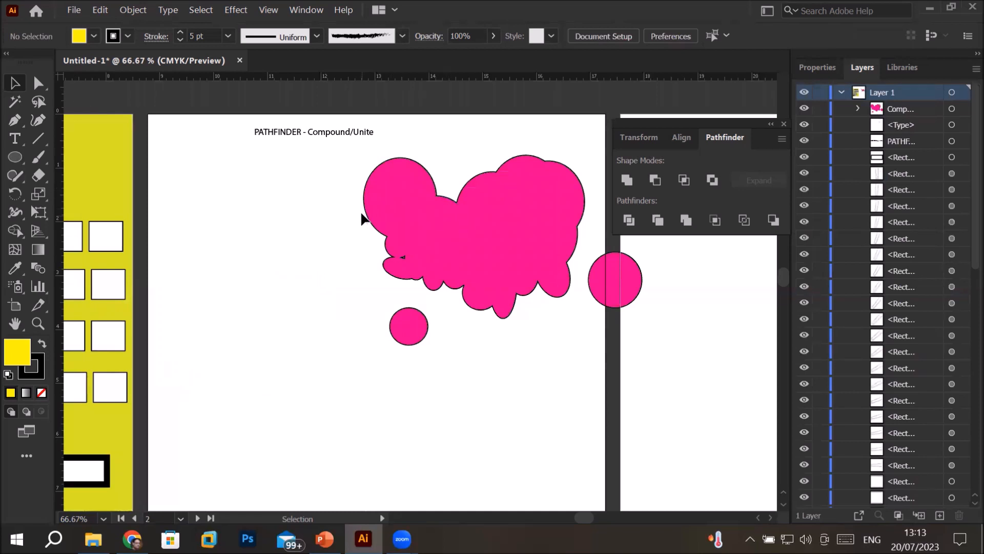
pyautogui.moveTo(297, 179); pyautogui.dragTo(633, 341)
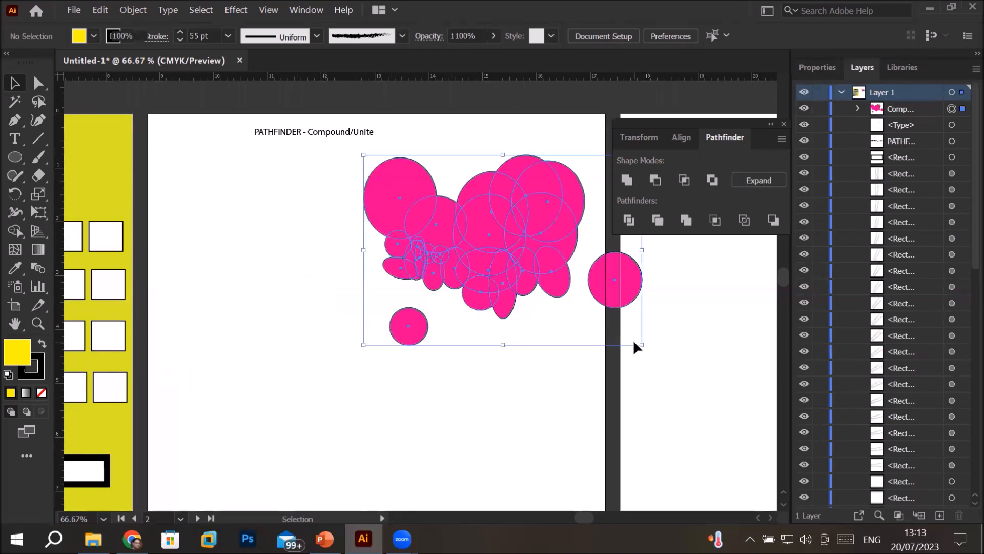
pyautogui.press('Delete')
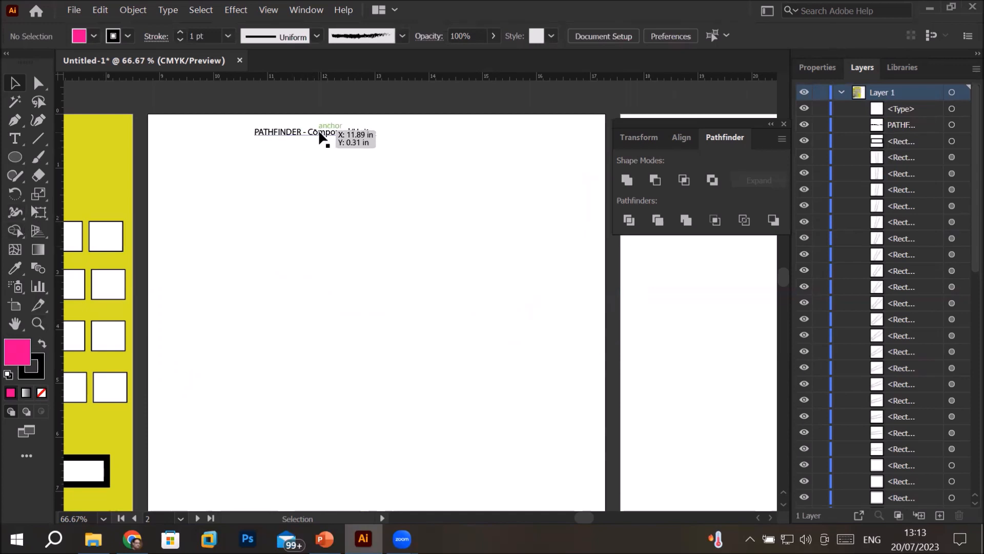
# Scale the "PATHFINDER - Compound/Unite" title up to about twice its size
pyautogui.click(354, 136)
pyautogui.moveTo(375, 139); pyautogui.dragTo(516, 193)
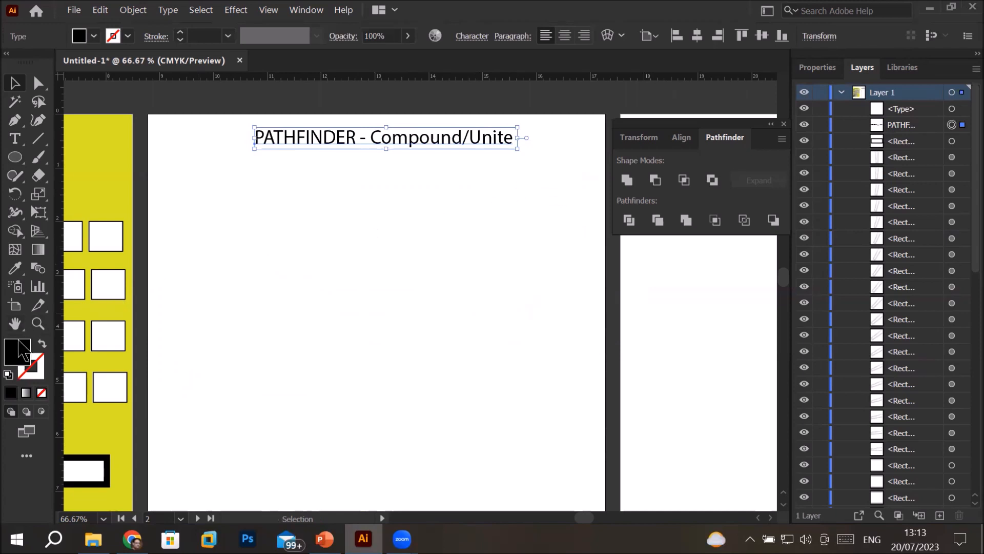
# Draw an ellipse about 2.42 by 2.32 in below the title and apply the default white fill and black stroke
pyautogui.click(17, 159)
pyautogui.moveTo(217, 250); pyautogui.dragTo(347, 365)
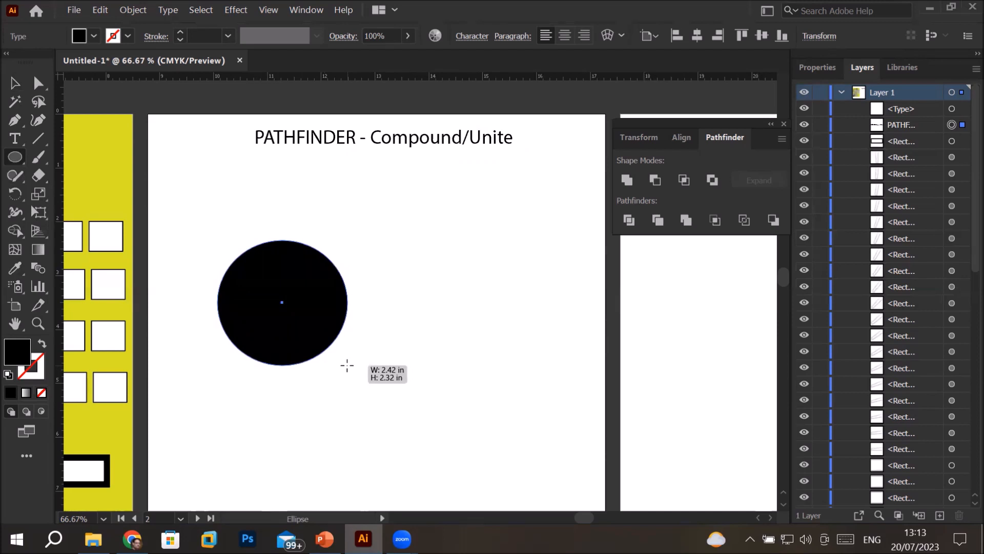
pyautogui.moveTo(347, 365); pyautogui.dragTo(348, 365)
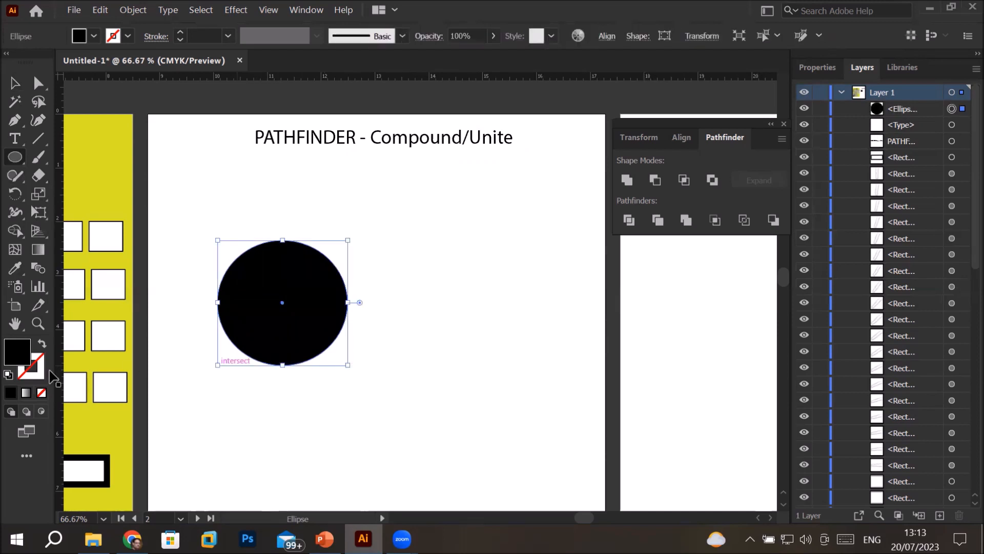
pyautogui.click(9, 376)
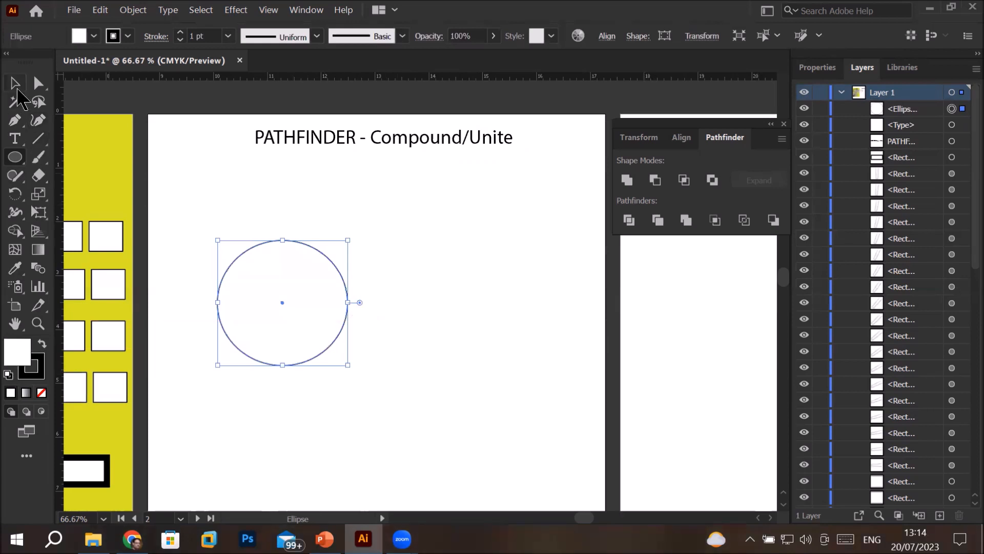
# Duplicate the white ellipse five times to form an overlapping arch of six circles curving down to the right
pyautogui.click(16, 85)
pyautogui.moveTo(316, 311); pyautogui.dragTo(538, 400)
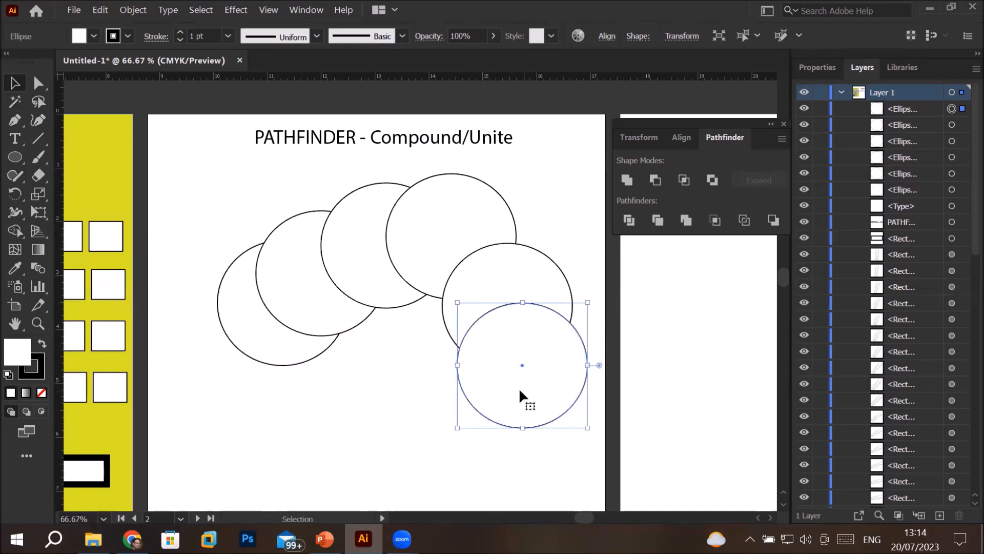
# Unite all six white circles as an editable compound shape, deselect to view its outline, and reselect it
pyautogui.moveTo(172, 194); pyautogui.dragTo(589, 452)
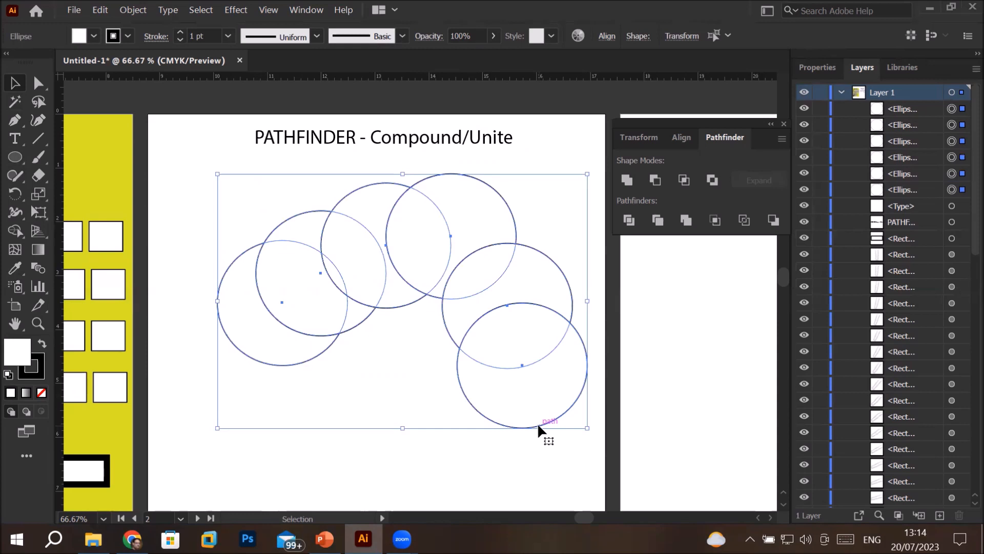
pyautogui.keyDown('alt'); pyautogui.click(627, 180); pyautogui.keyUp('alt')
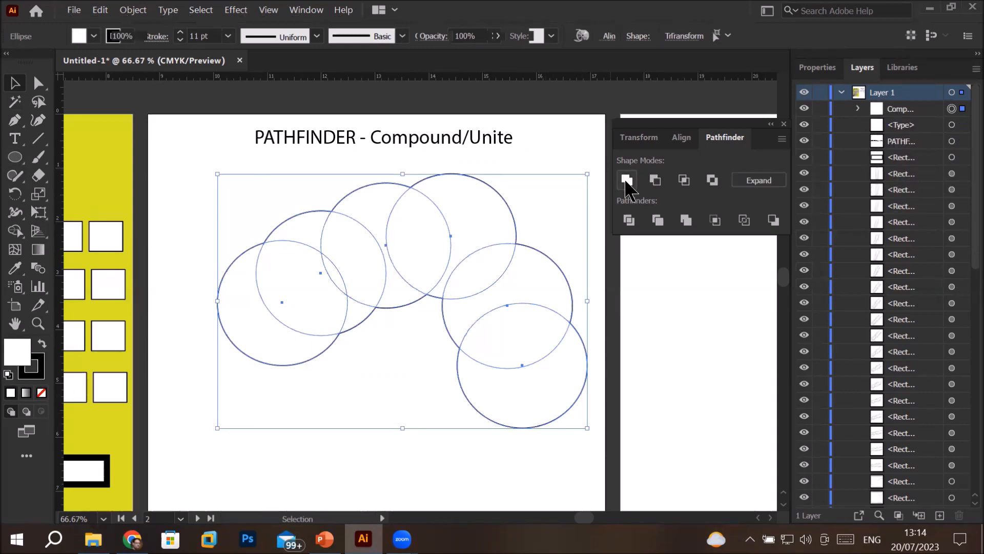
pyautogui.click(578, 130)
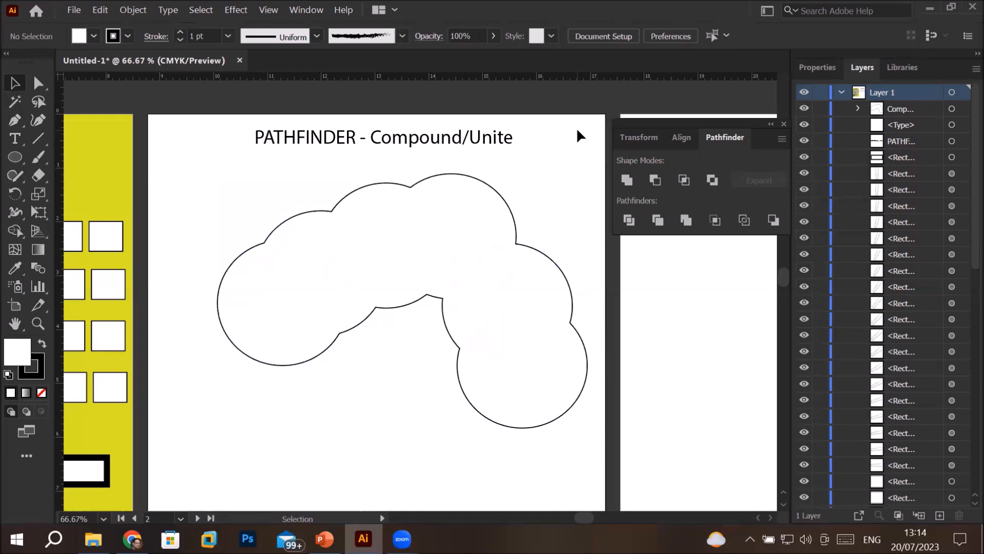
pyautogui.click(493, 229)
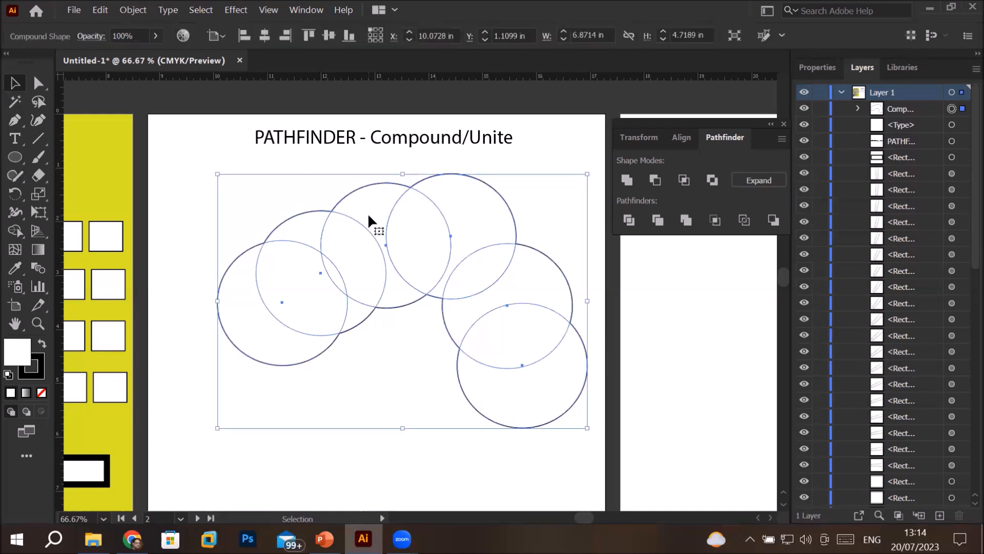
# Isolate the compound shape, move its third circle down and to the right, and shrink the second circle from its lower-left corner
pyautogui.moveTo(389, 272); pyautogui.dragTo(413, 292)
pyautogui.doubleClick(386, 260)
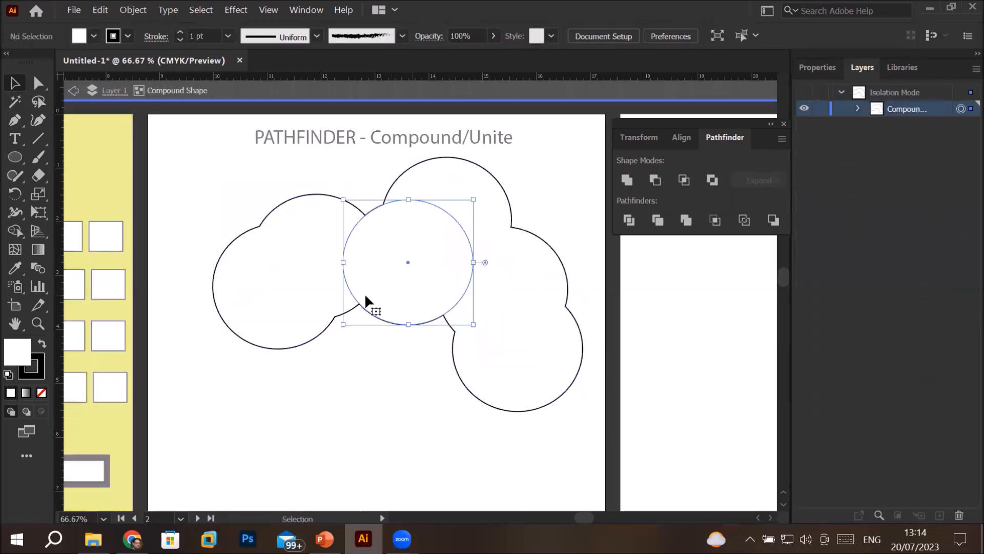
pyautogui.click(316, 303)
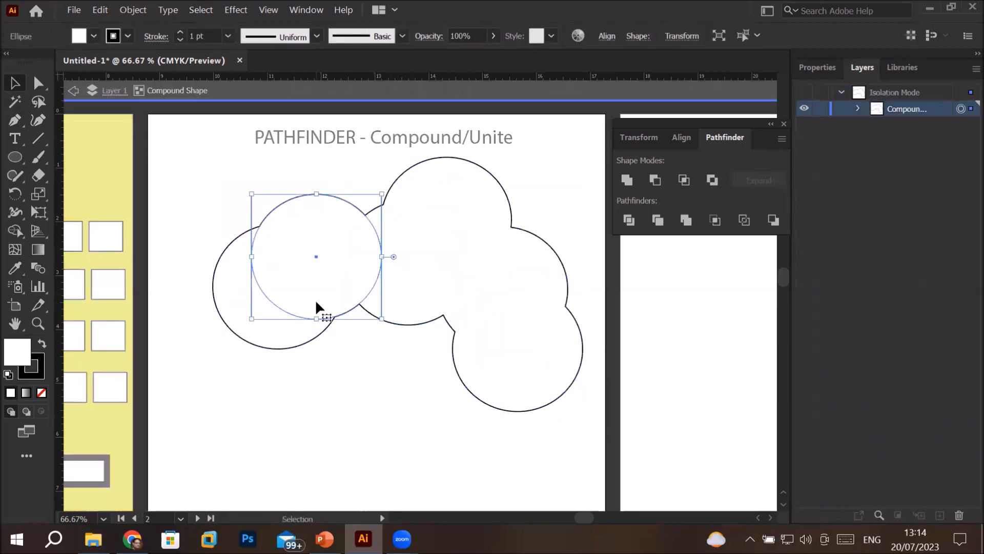
pyautogui.moveTo(252, 318); pyautogui.dragTo(303, 286)
# Narrow the leftmost circle into an upright oval, move the lowest circle beneath the cloud's left half, and leave isolation mode
pyautogui.click(265, 324)
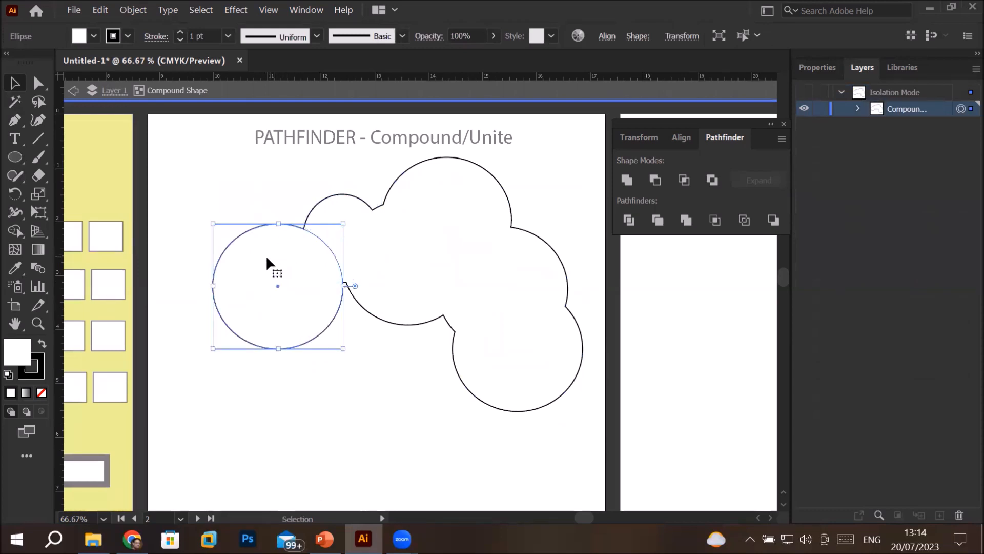
pyautogui.moveTo(213, 286); pyautogui.dragTo(273, 286)
pyautogui.click(529, 342)
pyautogui.moveTo(529, 343); pyautogui.dragTo(368, 347)
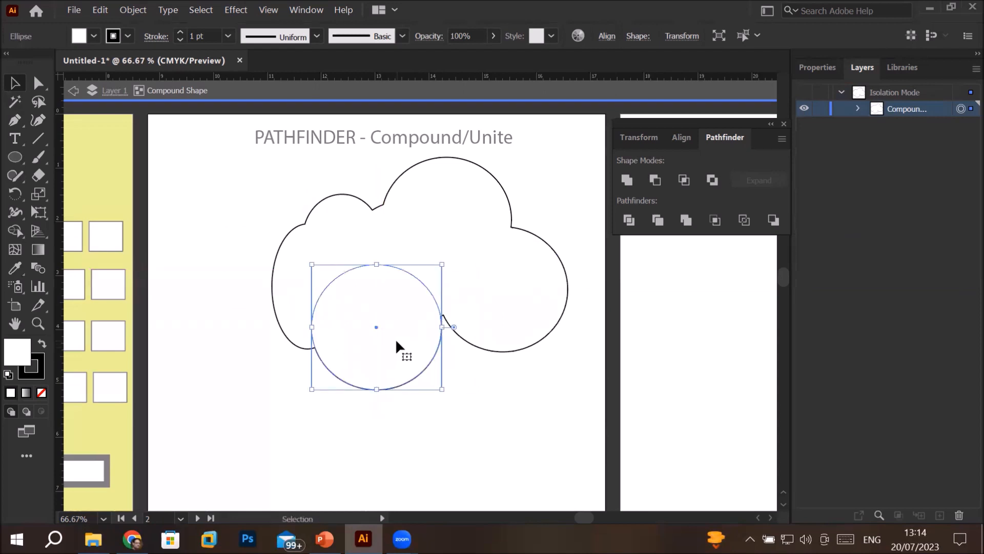
pyautogui.click(411, 426)
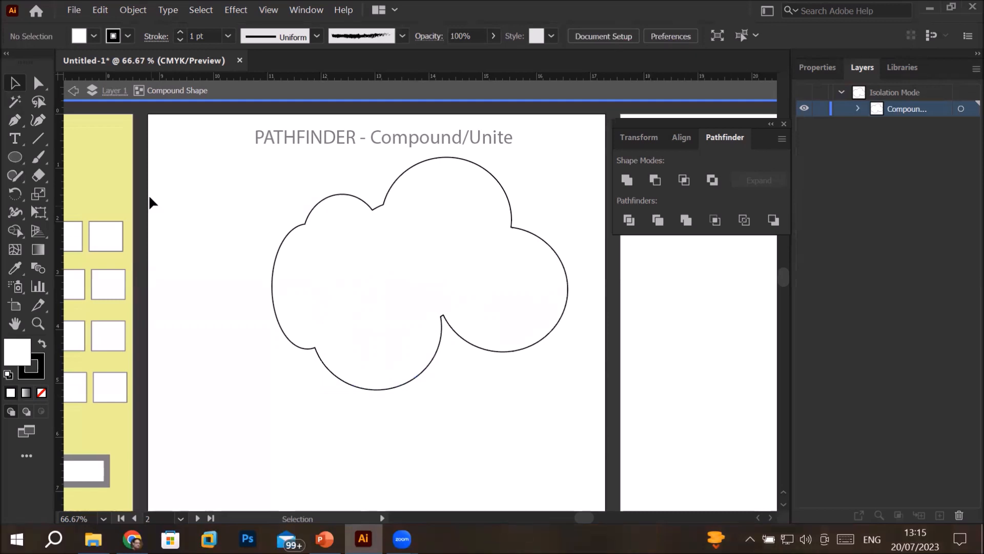
pyautogui.doubleClick(214, 237)
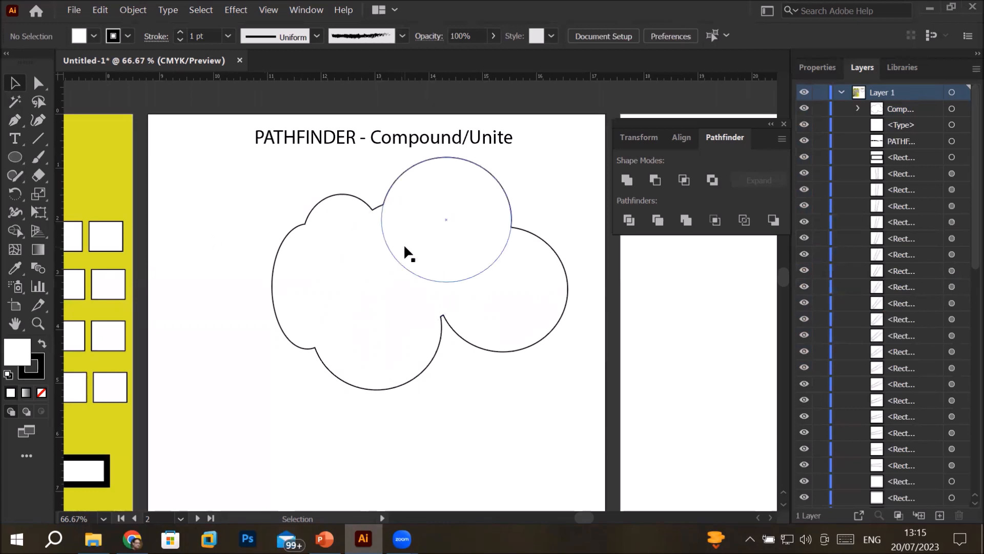
# Expand the cloud compound shape into a permanent single path and move it down and to the left on the artboard
pyautogui.click(404, 244)
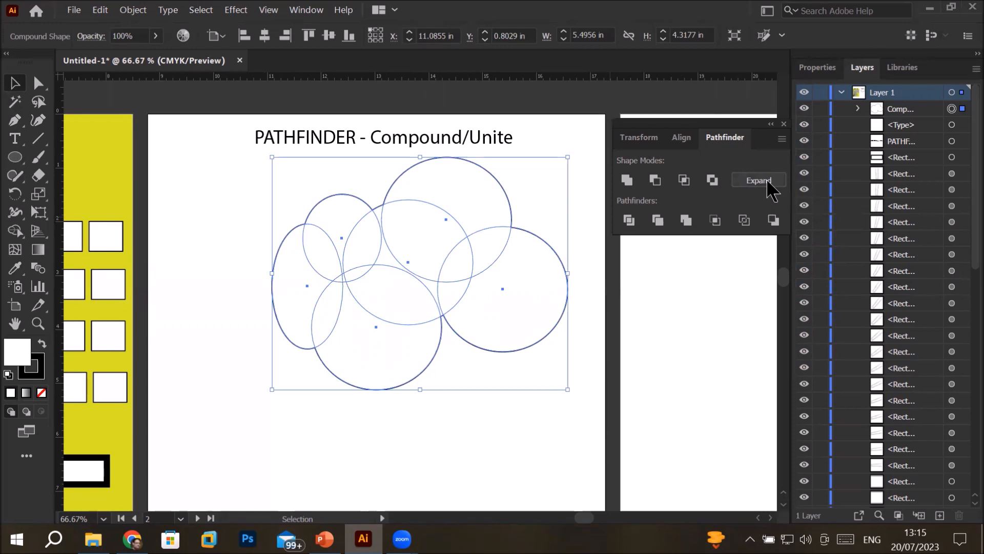
pyautogui.click(768, 182)
pyautogui.click(475, 374)
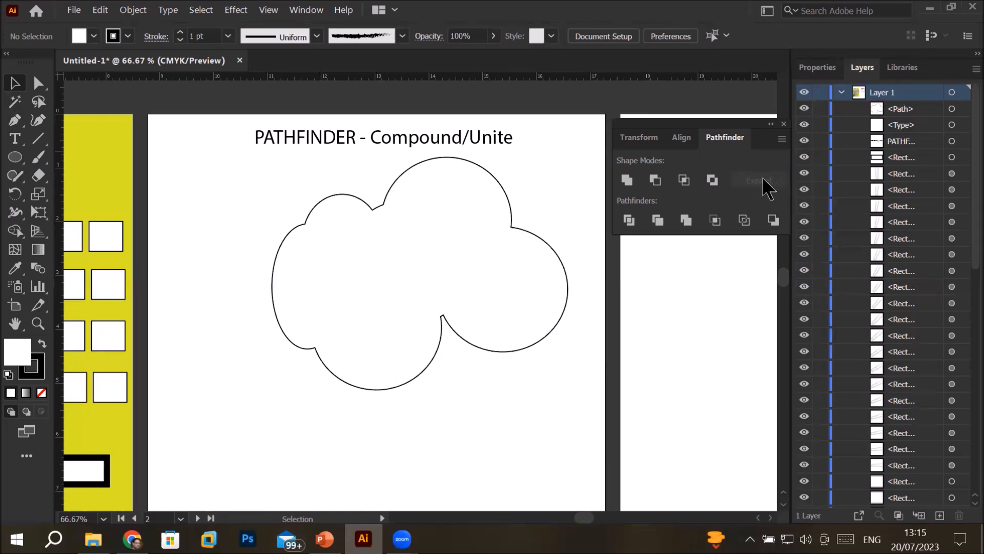
pyautogui.click(483, 257)
pyautogui.moveTo(483, 255); pyautogui.dragTo(409, 303)
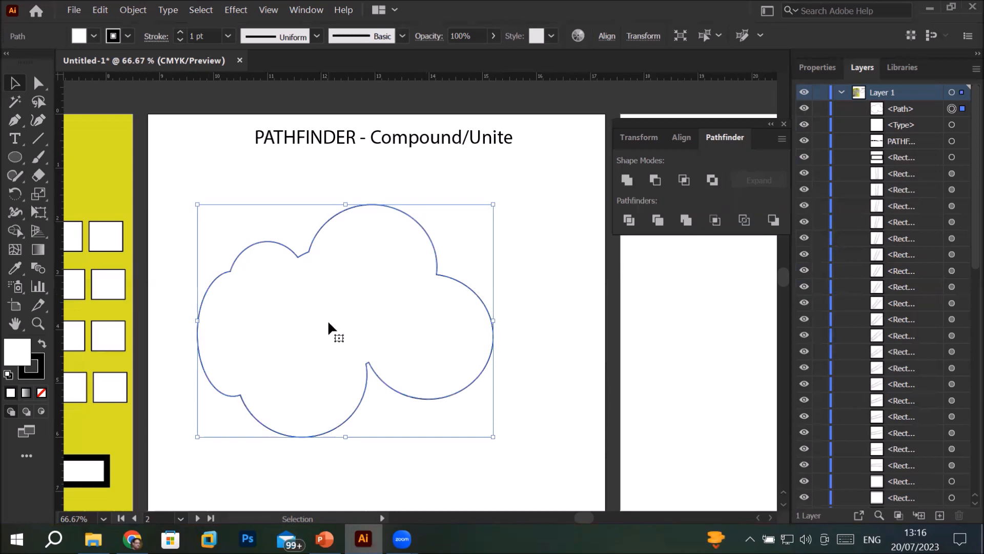
# Switch to PowerPoint to view the "Pathfinder Tool – Minus Front" slide
pyautogui.click(325, 538)
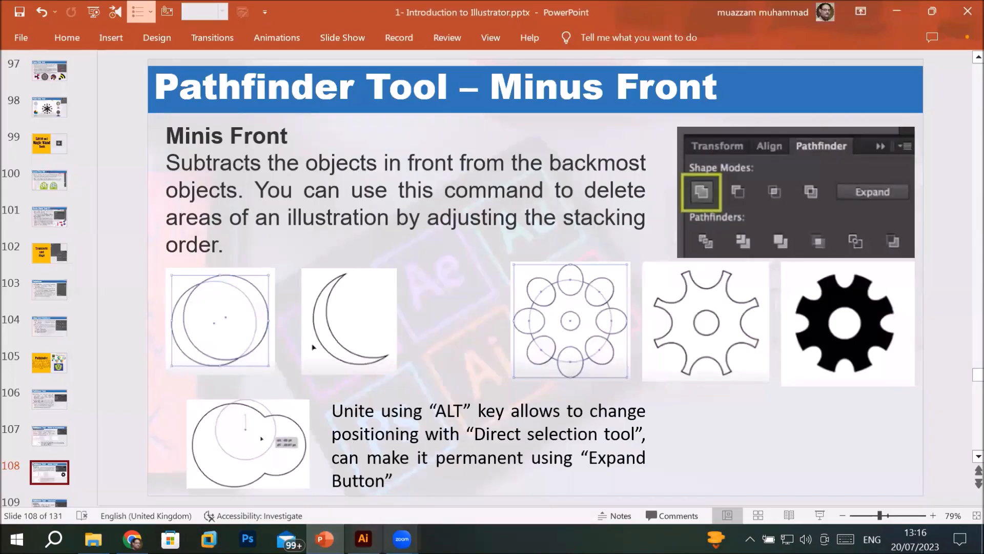
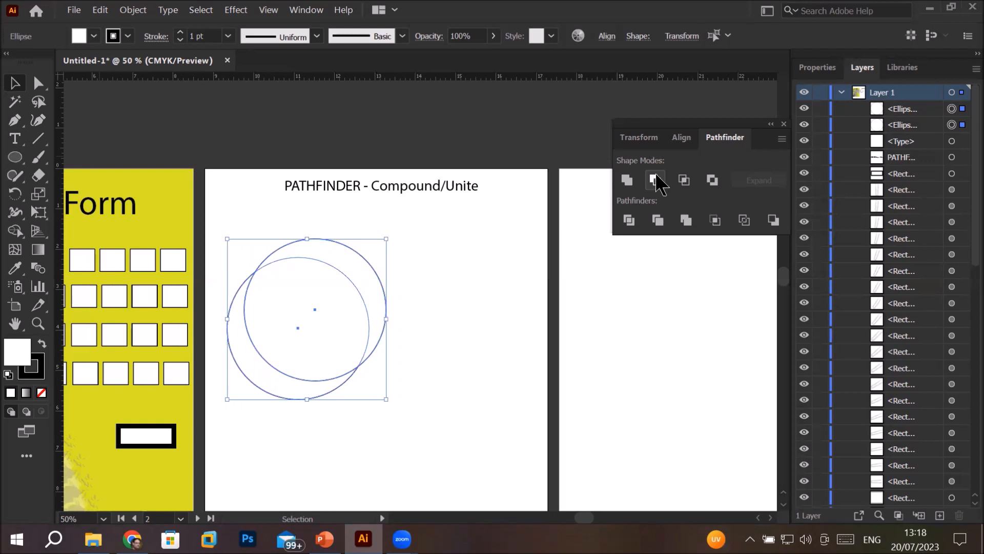
# Combine the two overlapping circles into an editable Minus Front compound shape that leaves a crescent, and deselect it
pyautogui.press('alt')
pyautogui.keyDown('alt'); pyautogui.click(656, 177); pyautogui.keyUp('alt')
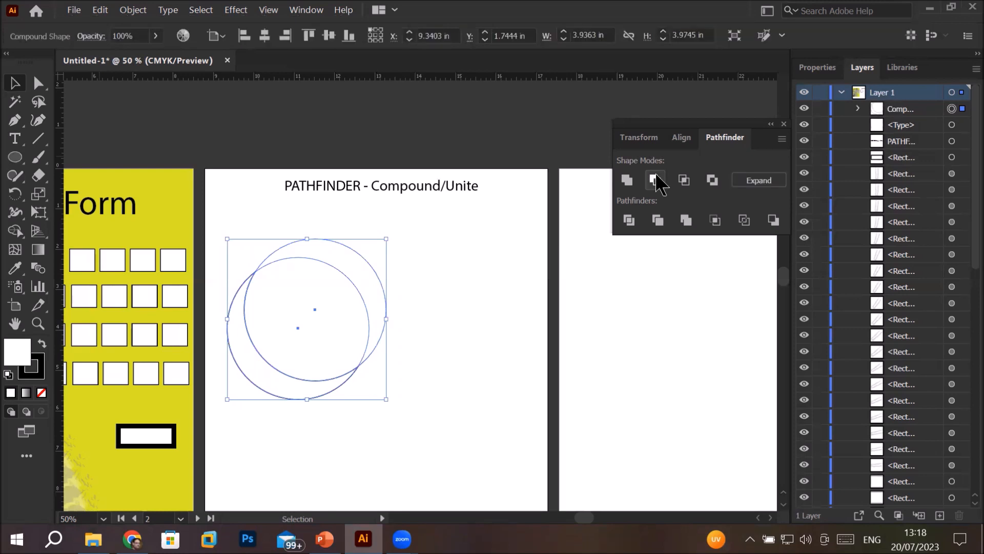
pyautogui.click(463, 253)
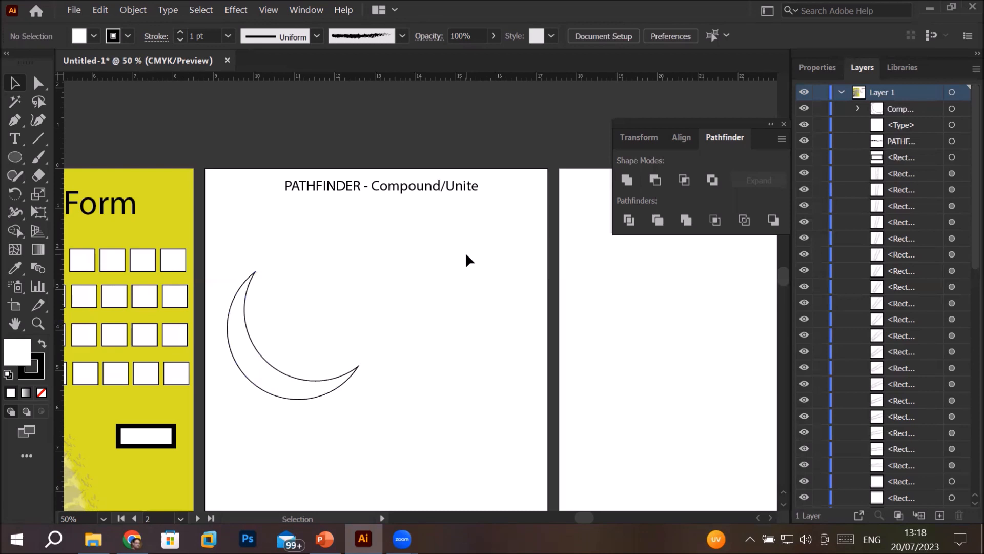
# Isolate the crescent's compound shape, move its front circle slightly down and to the left to thin the crescent, and leave isolation mode
pyautogui.click(288, 307)
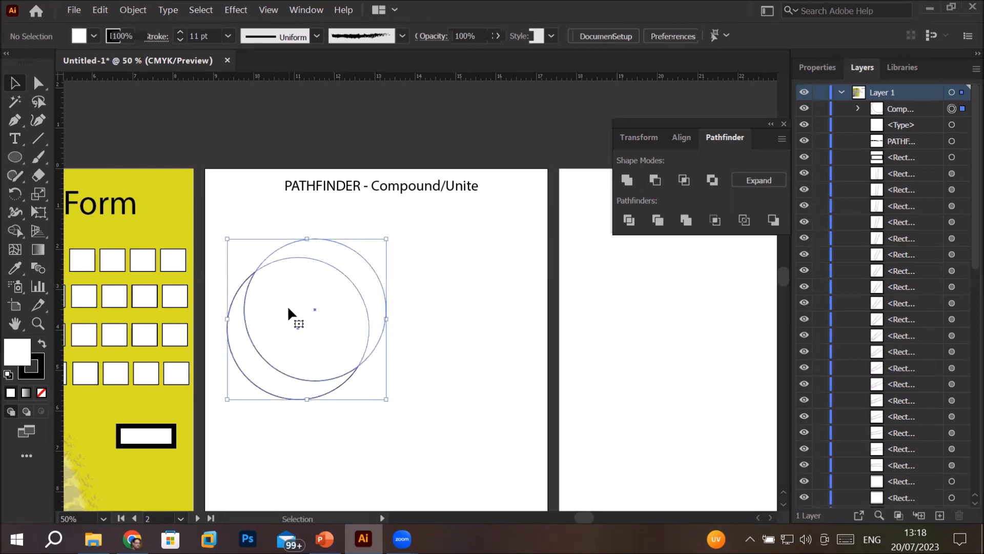
pyautogui.doubleClick(328, 256)
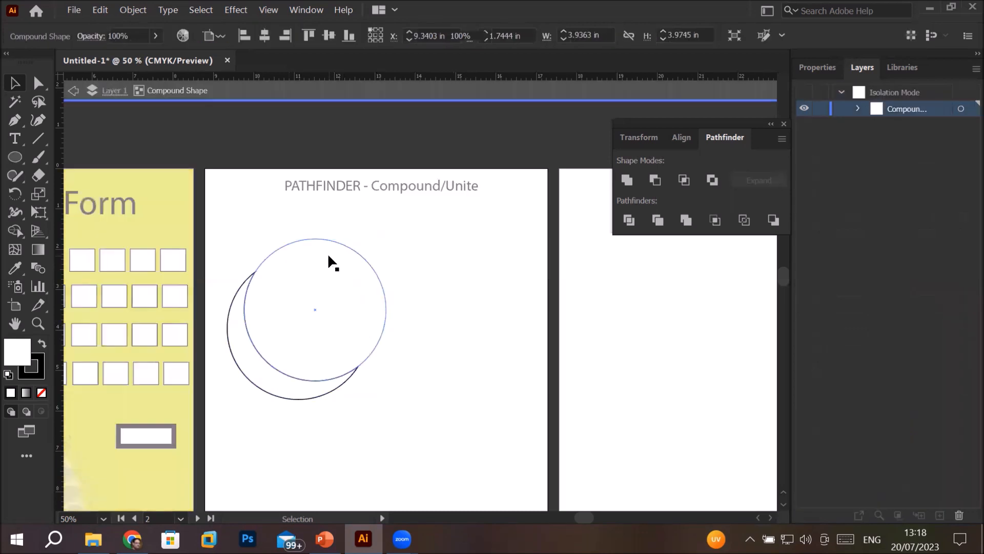
pyautogui.moveTo(329, 256)
pyautogui.mouseDown()
pyautogui.moveTo(361, 269)
pyautogui.moveTo(349, 231)
pyautogui.moveTo(315, 229)
pyautogui.moveTo(345, 249)
pyautogui.moveTo(324, 262)
pyautogui.moveTo(331, 247)
pyautogui.moveTo(398, 209)
pyautogui.moveTo(362, 228)
pyautogui.moveTo(358, 323)
pyautogui.moveTo(377, 267)
pyautogui.moveTo(331, 246)
pyautogui.moveTo(363, 291)
pyautogui.moveTo(279, 350)
pyautogui.moveTo(319, 352)
pyautogui.moveTo(322, 267)
pyautogui.mouseUp()
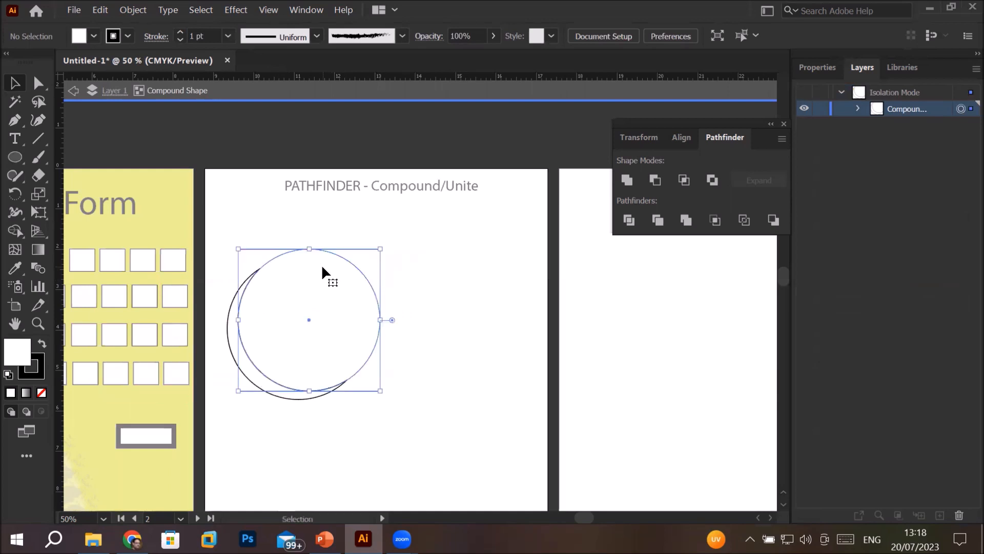
pyautogui.doubleClick(472, 236)
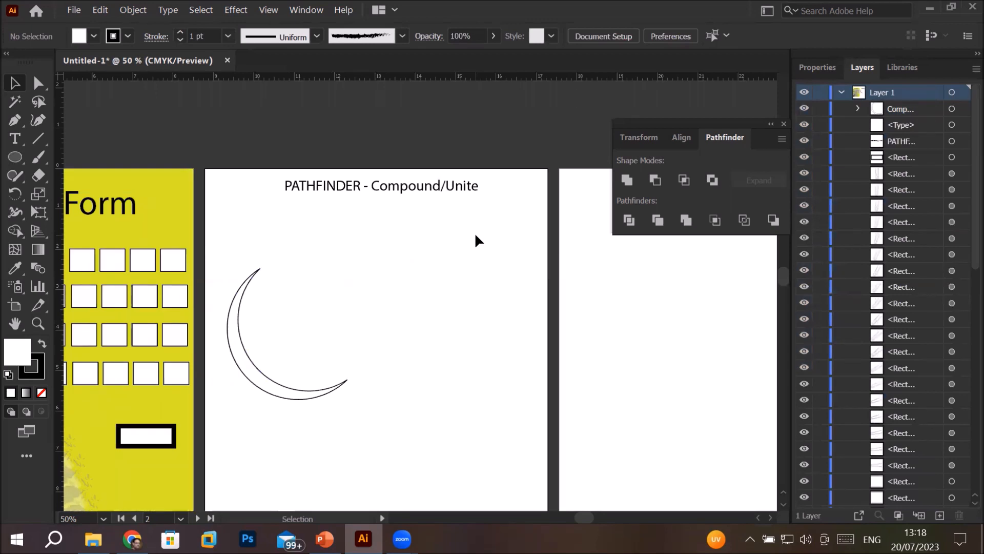
# Expand the crescent compound shape into a permanent path and move it down and to the right on the artboard
pyautogui.click(304, 285)
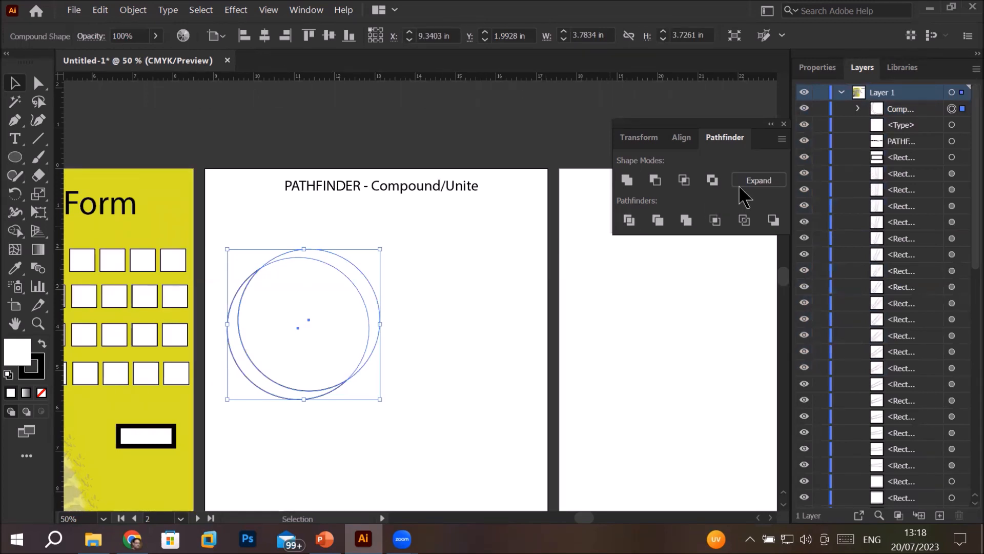
pyautogui.click(757, 178)
pyautogui.click(443, 305)
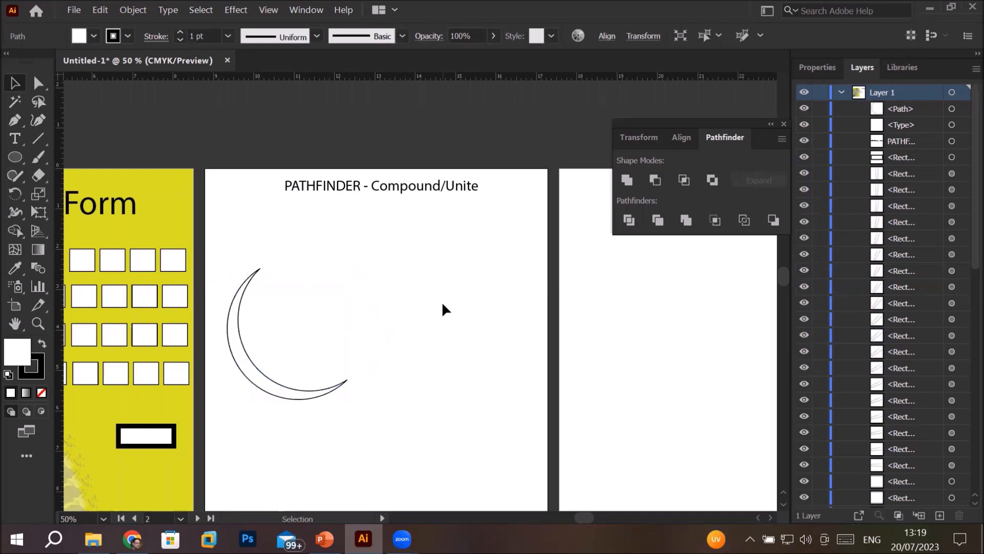
pyautogui.click(276, 382)
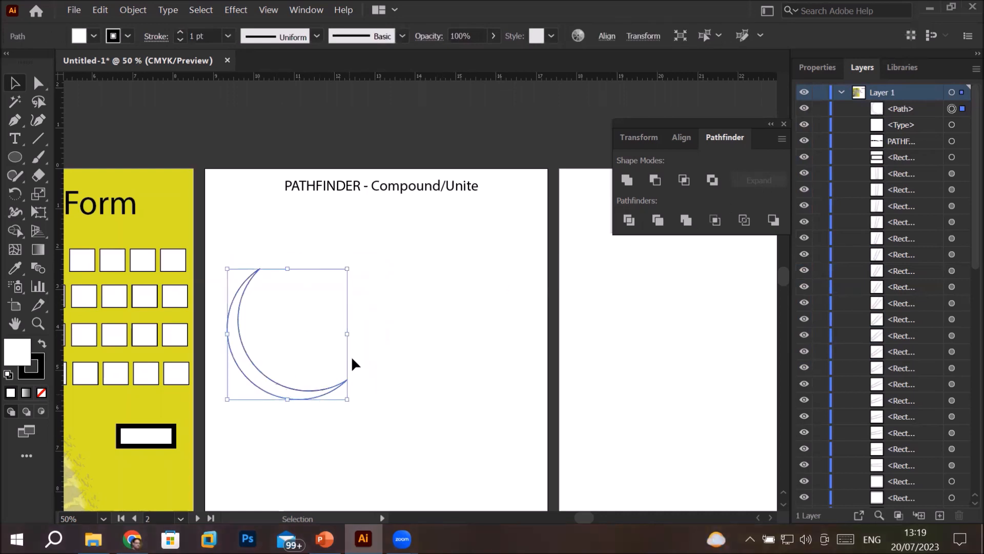
pyautogui.moveTo(260, 368); pyautogui.dragTo(295, 411)
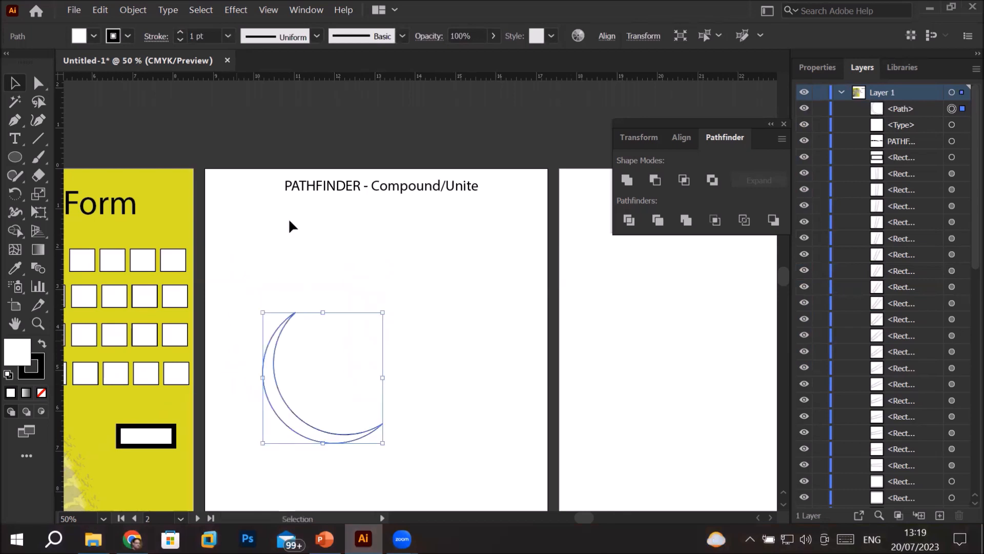
# Add a second line reading "Minus Front" to the heading, indented beneath "Compound/Unite"
pyautogui.click(15, 138)
pyautogui.click(476, 186)
pyautogui.press('Return')
pyautogui.press('Tab')
pyautogui.press('Tab')
pyautogui.write('Minus Front')
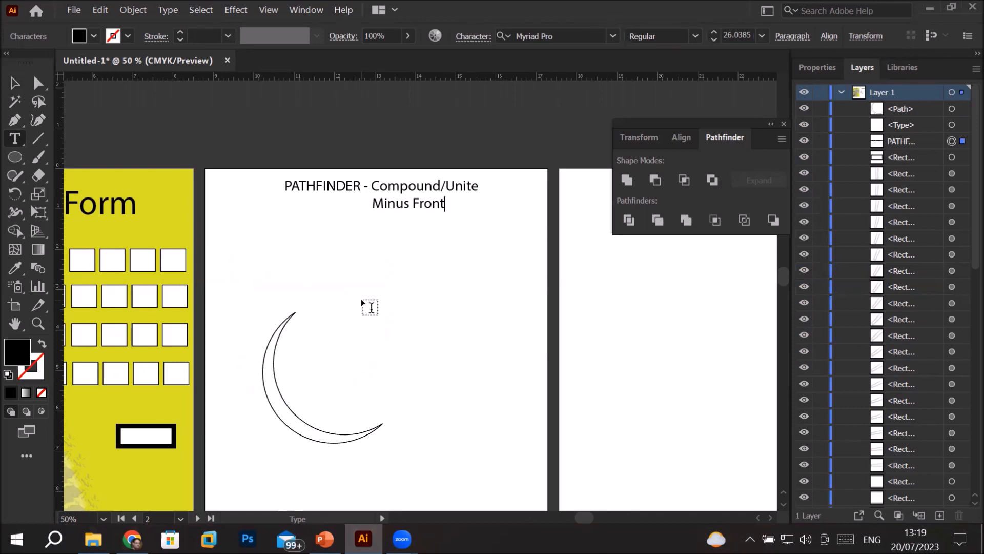
pyautogui.scroll(-1, 363, 303)
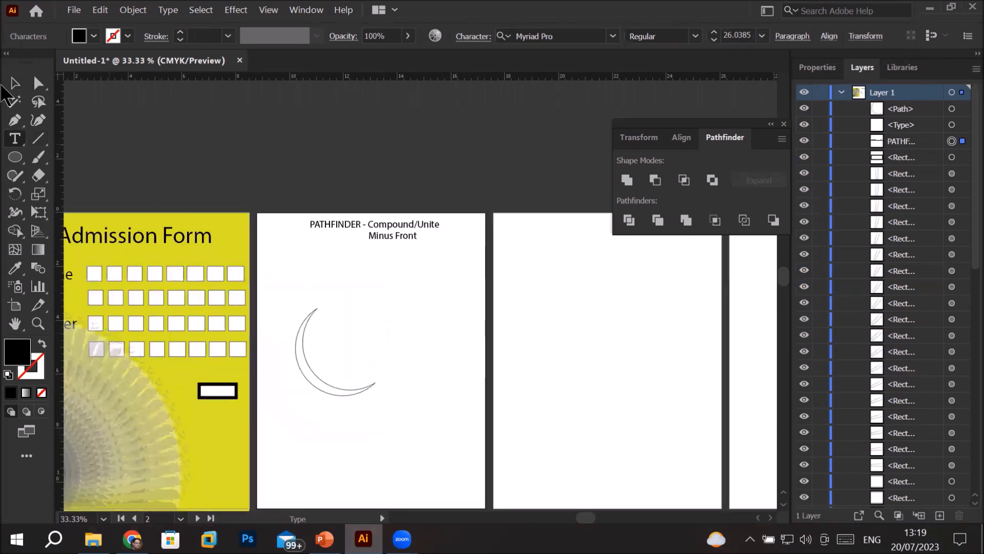
# Move the crescent onto the empty artboard to the right and swap its fill and stroke so it is filled black
pyautogui.click(14, 83)
pyautogui.moveTo(316, 380); pyautogui.dragTo(535, 293)
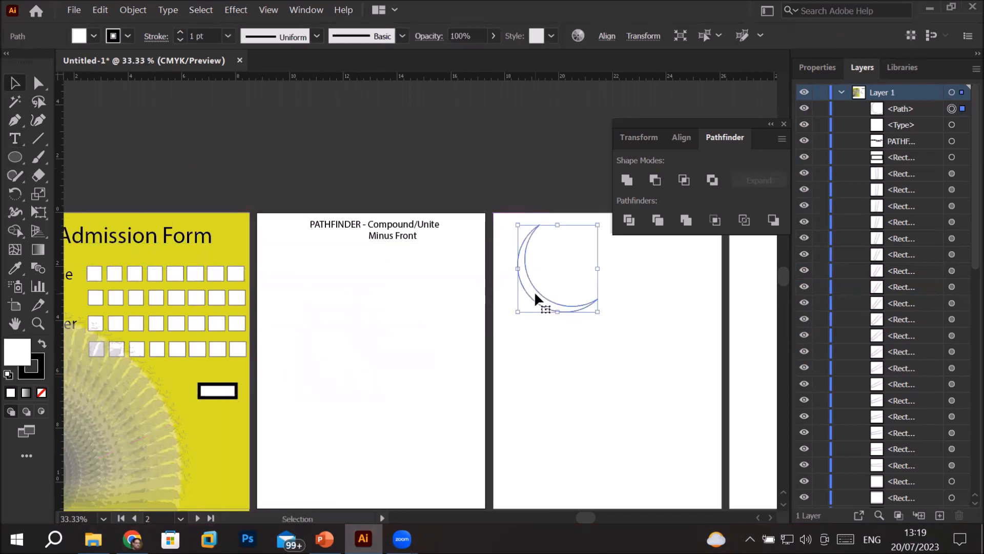
pyautogui.click(43, 345)
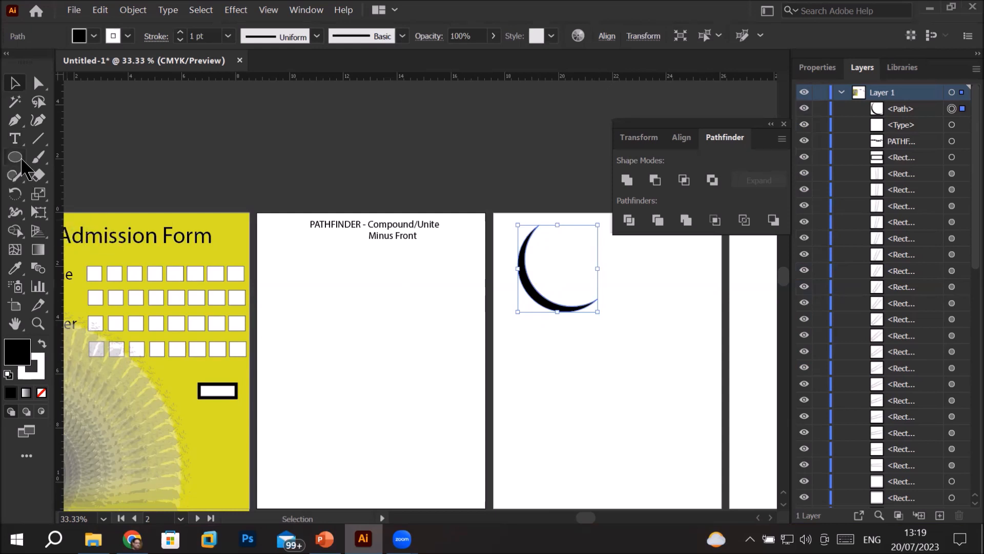
# Draw a large circle below the heading with default white fill and black stroke, and a narrow upright ellipse straddling its top edge
pyautogui.click(17, 161)
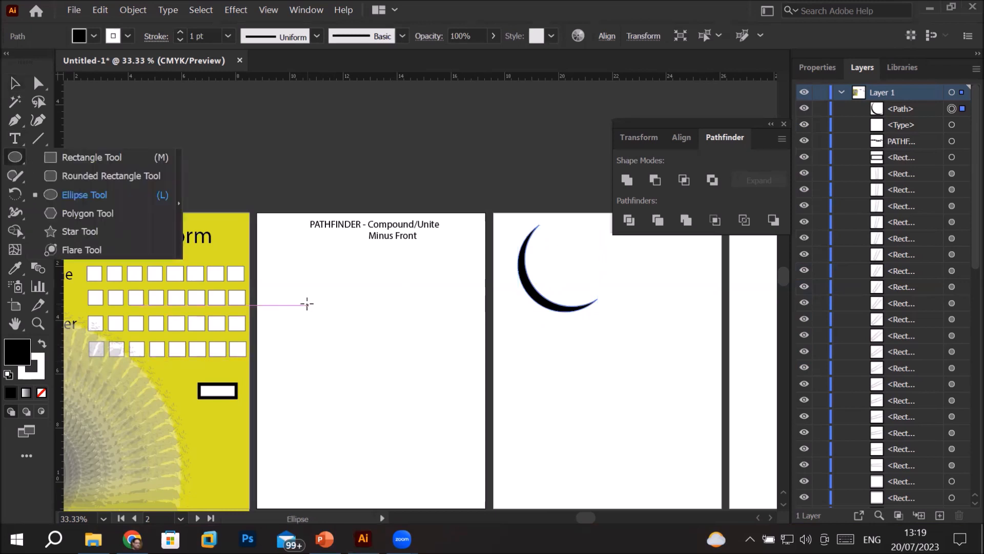
pyautogui.moveTo(307, 305); pyautogui.dragTo(440, 436)
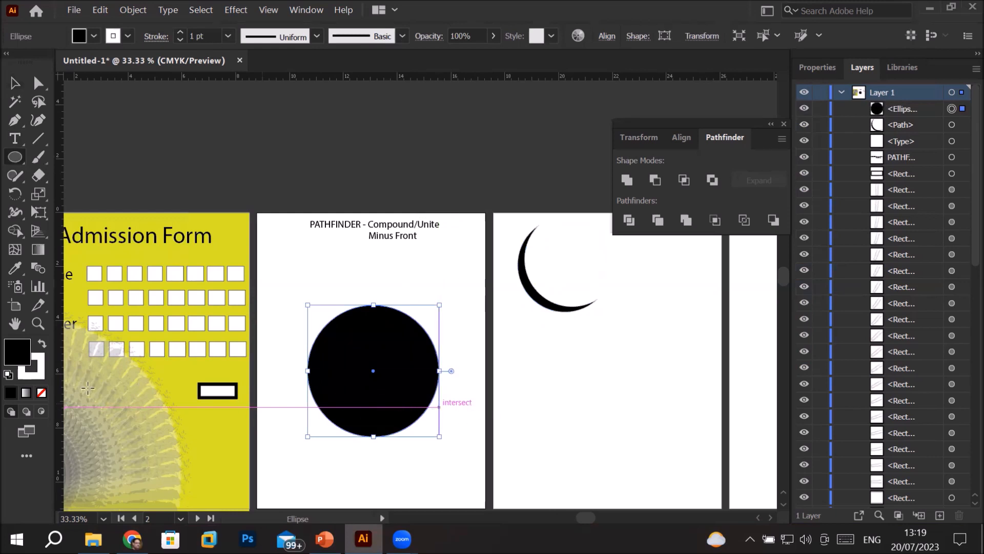
pyautogui.click(11, 374)
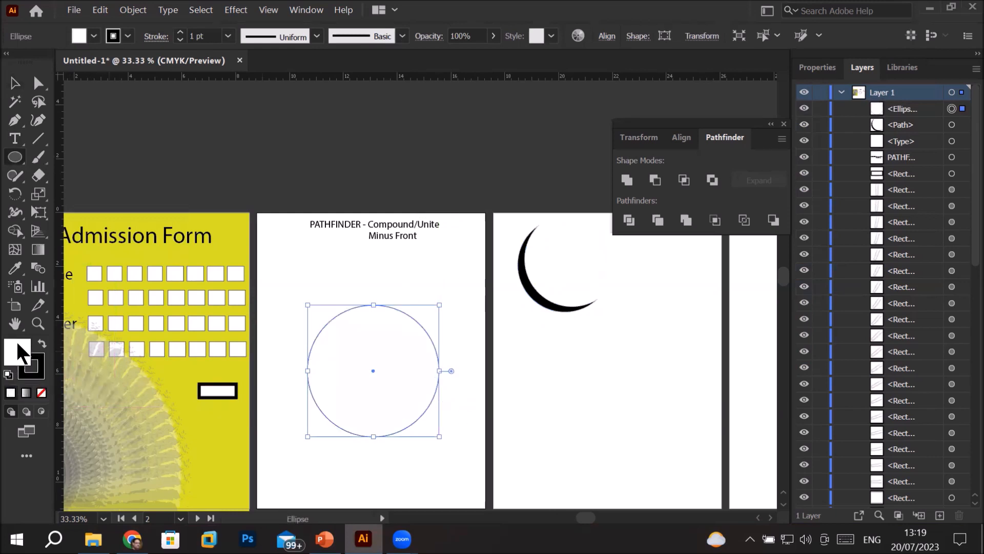
pyautogui.click(20, 159)
pyautogui.moveTo(366, 273); pyautogui.dragTo(382, 332)
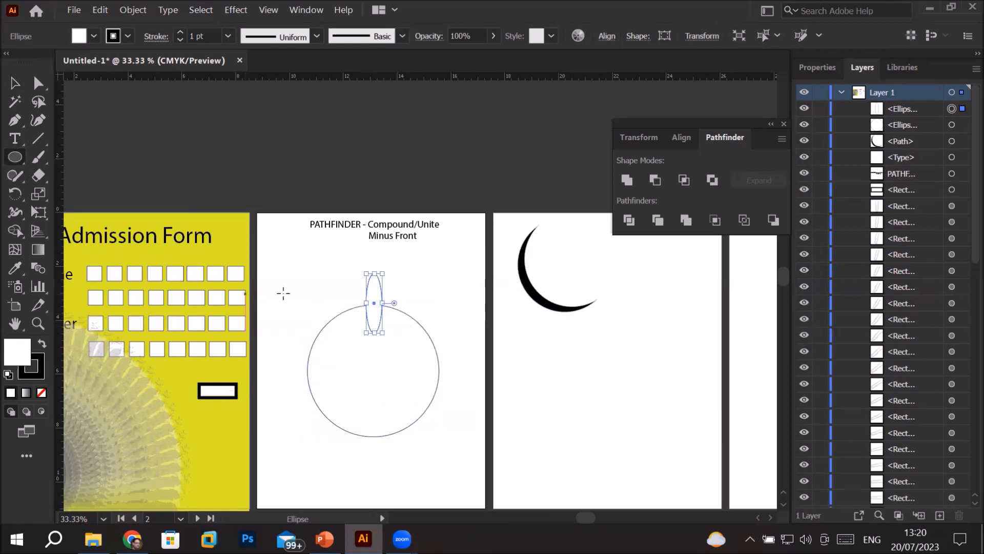
# Align the narrow ellipse and the large circle by their horizontal centers, using the circle as the key object, and deselect them
pyautogui.click(15, 84)
pyautogui.moveTo(279, 274); pyautogui.dragTo(464, 442)
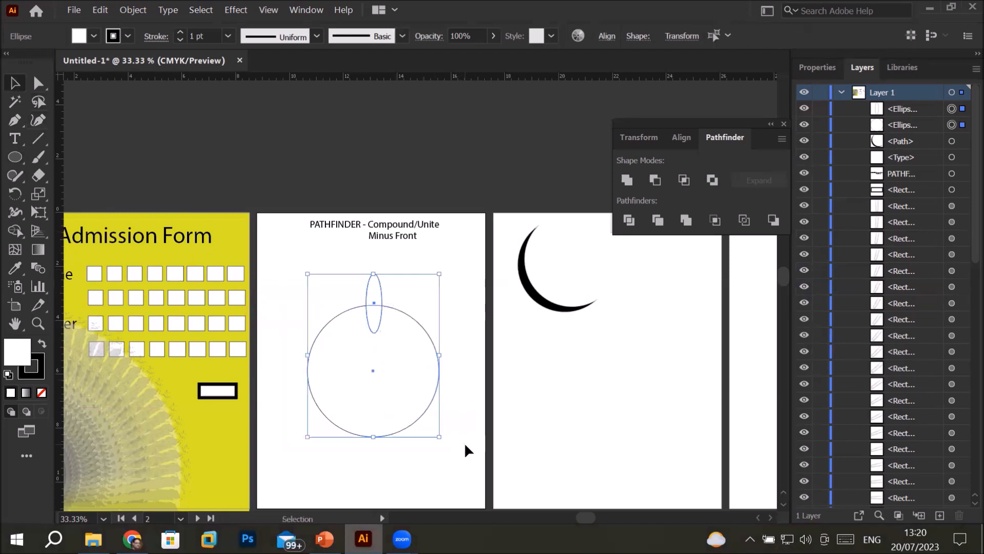
pyautogui.click(687, 139)
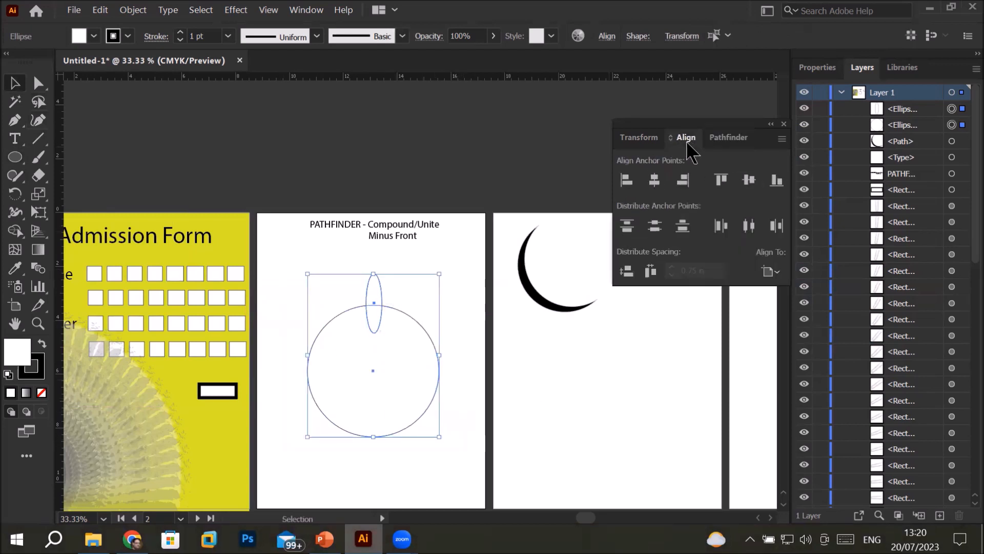
pyautogui.click(769, 272)
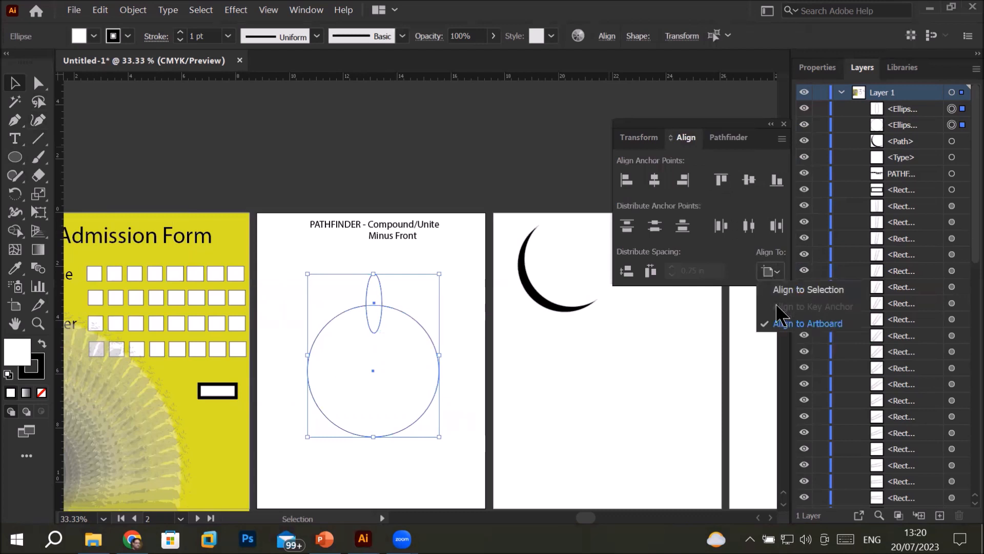
pyautogui.click(416, 321)
pyautogui.click(416, 321)
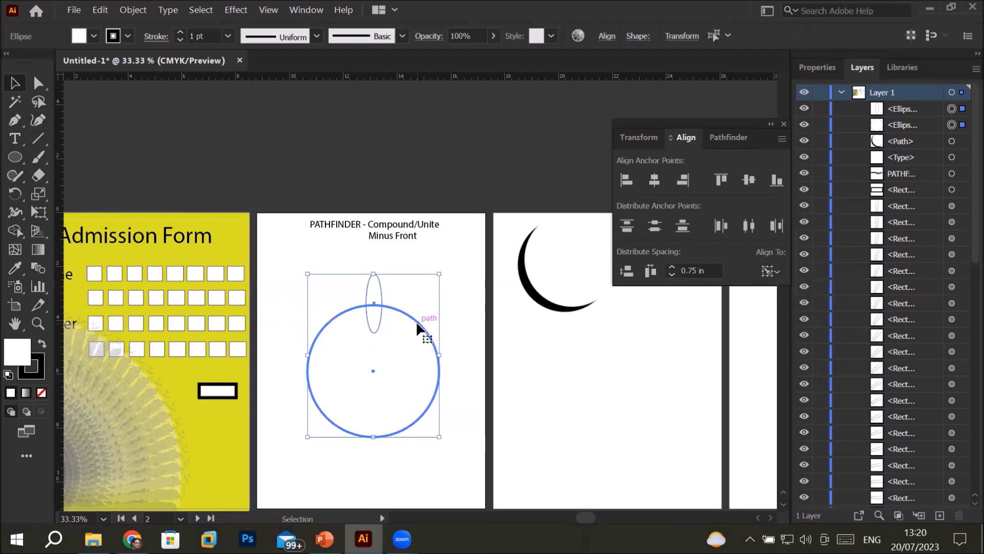
pyautogui.click(773, 272)
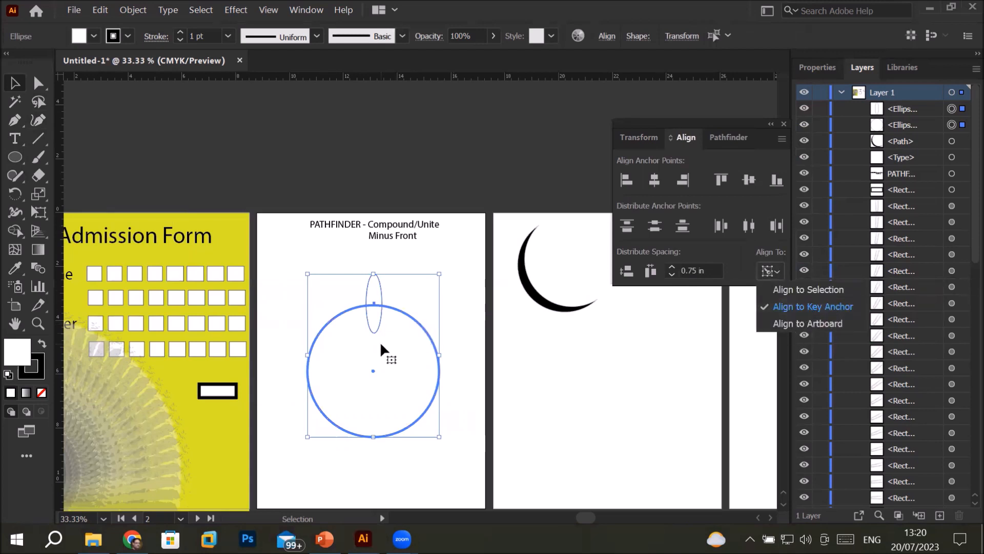
pyautogui.click(655, 187)
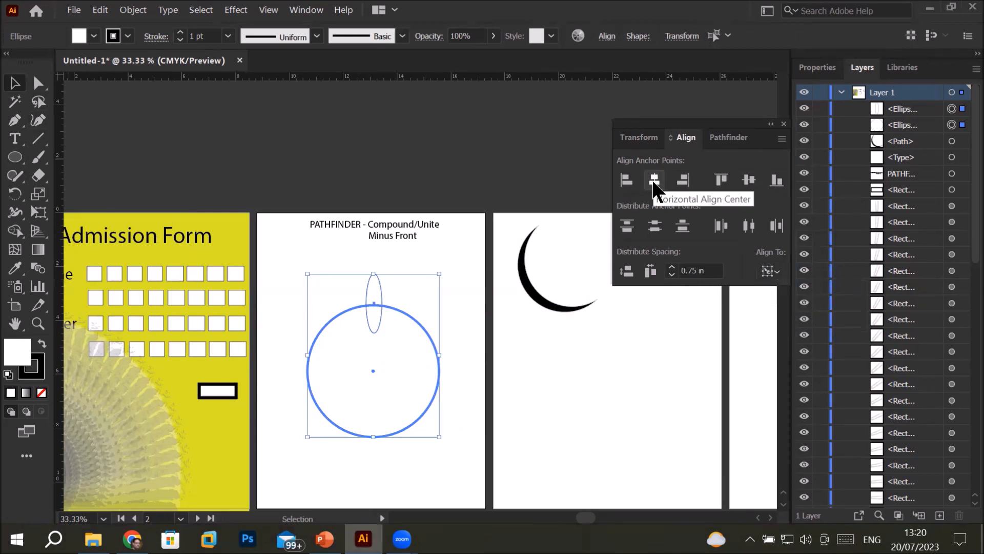
pyautogui.click(653, 183)
pyautogui.scroll(2, 359, 286)
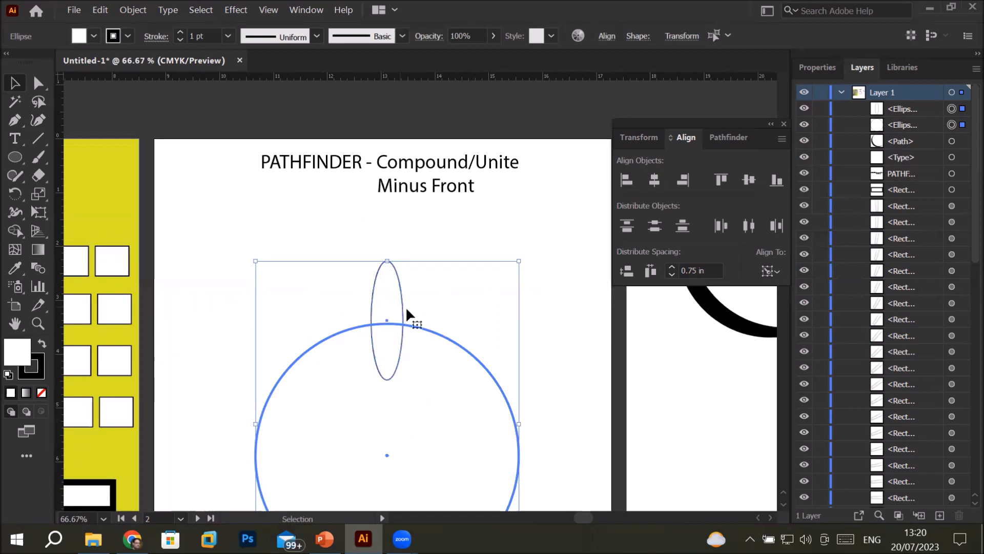
pyautogui.click(442, 232)
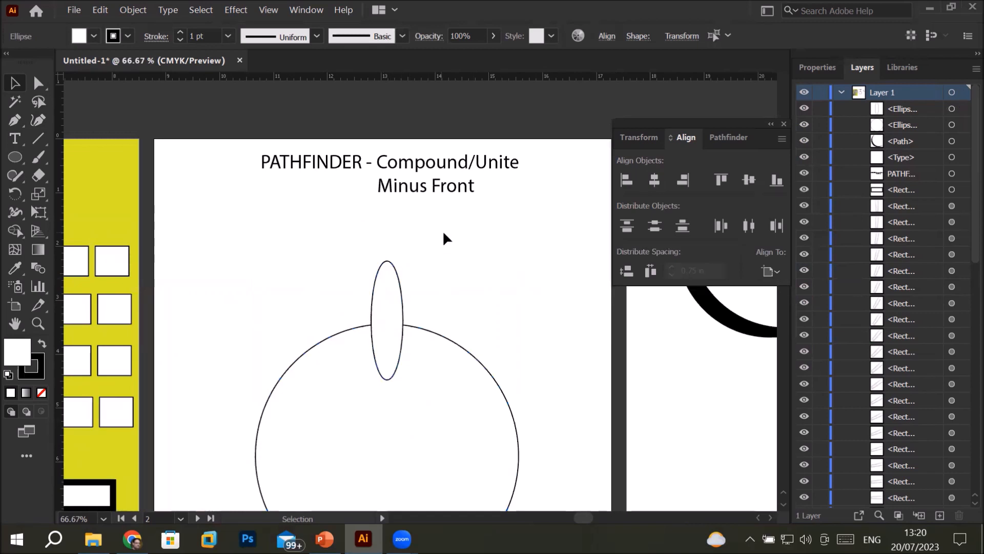
# Open the Rotate options for the narrow ellipse with the rotation pivot placed at the large circle's center
pyautogui.click(398, 276)
pyautogui.scroll(-1, 513, 347)
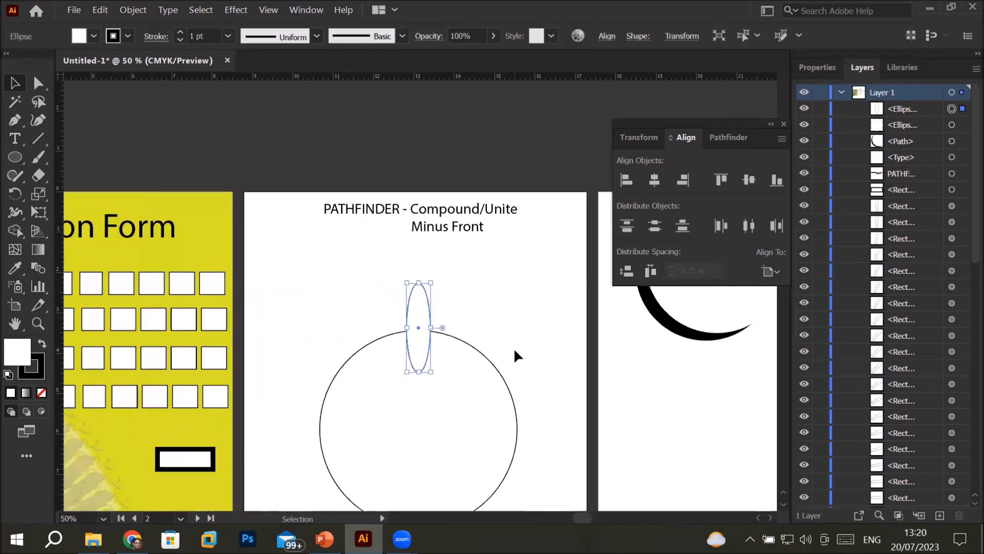
pyautogui.scroll(-1, 513, 347)
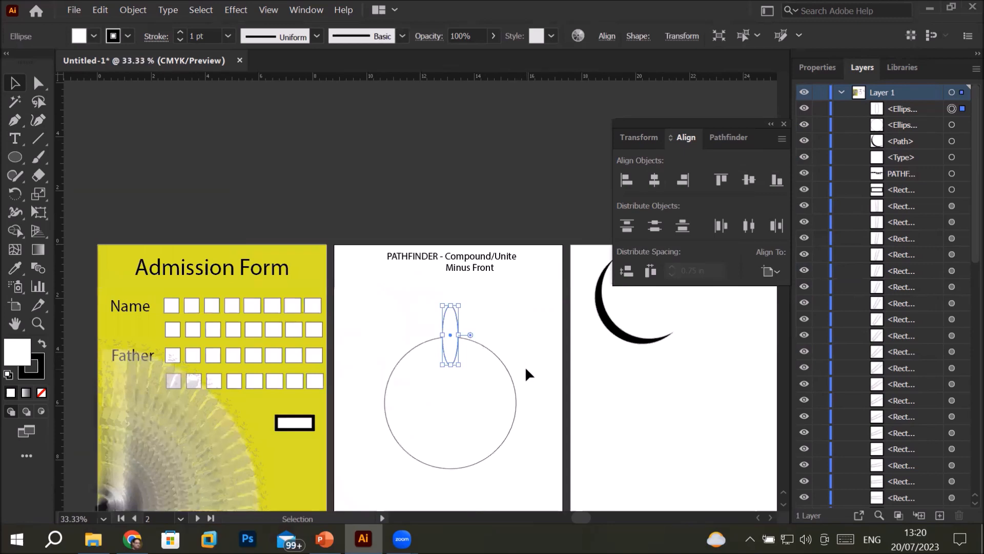
pyautogui.click(539, 370)
pyautogui.moveTo(523, 330); pyautogui.dragTo(494, 238)
pyautogui.click(403, 176)
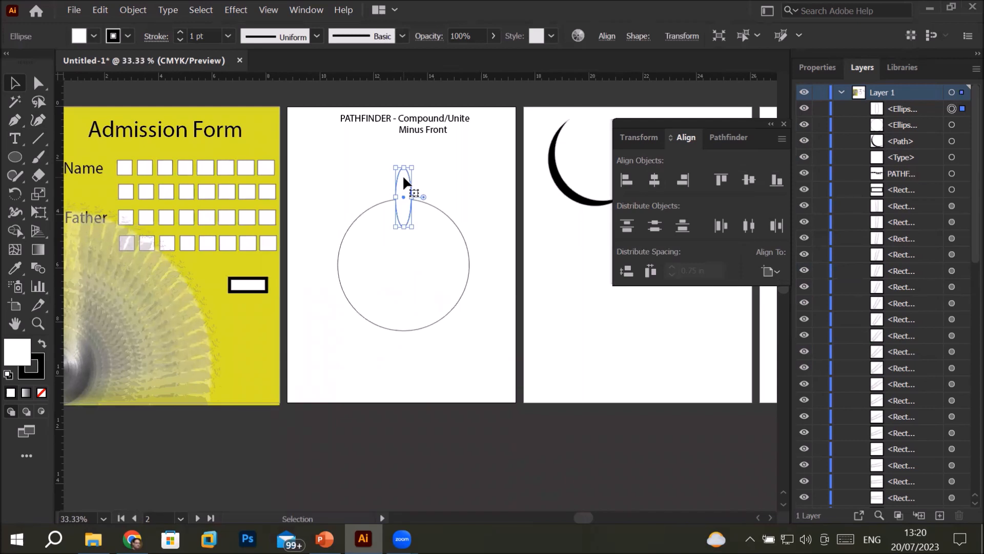
pyautogui.click(15, 195)
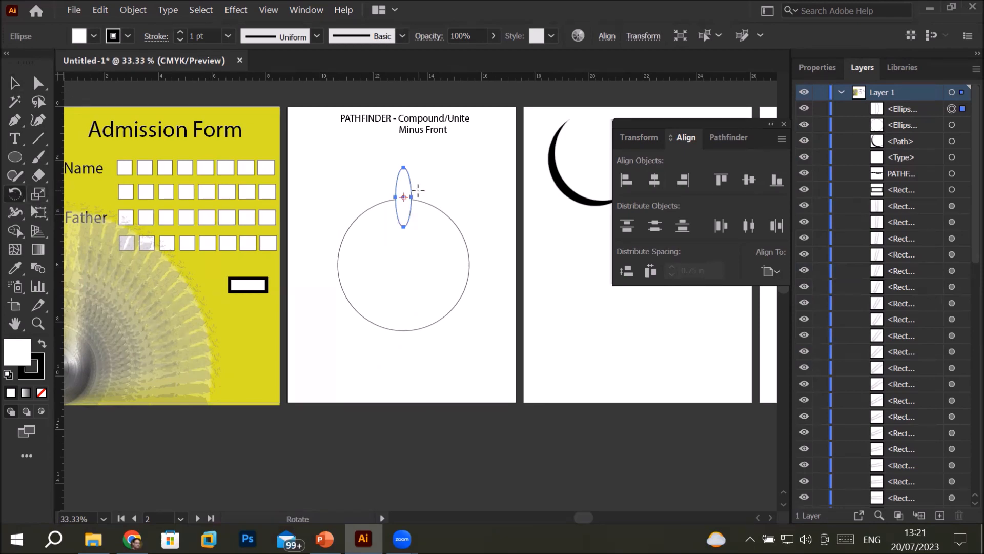
pyautogui.keyDown('alt'); pyautogui.scroll(7, 396, 199); pyautogui.keyUp('alt')
pyautogui.keyDown('alt'); pyautogui.scroll(-3, 396, 198); pyautogui.keyUp('alt')
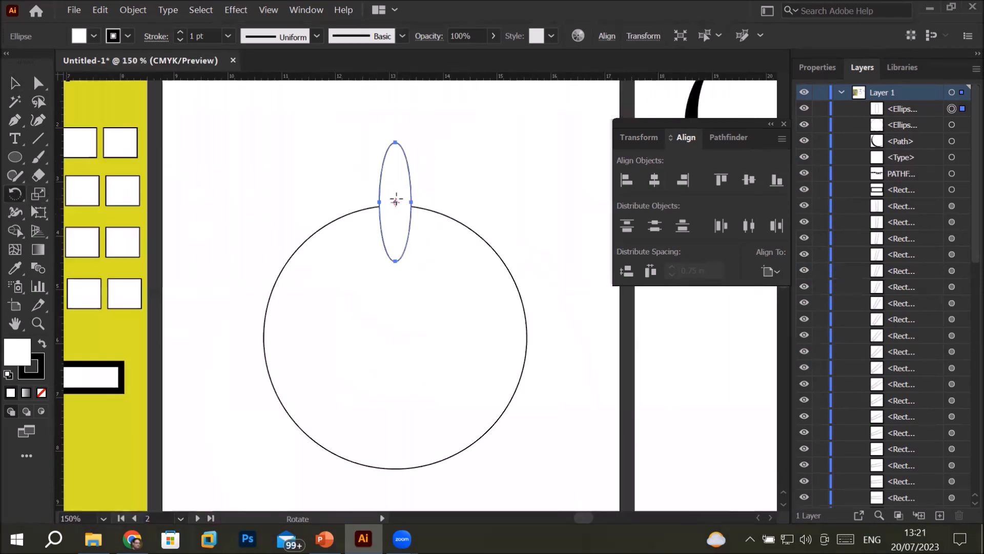
pyautogui.keyDown('alt'); pyautogui.scroll(-3, 396, 199); pyautogui.keyUp('alt')
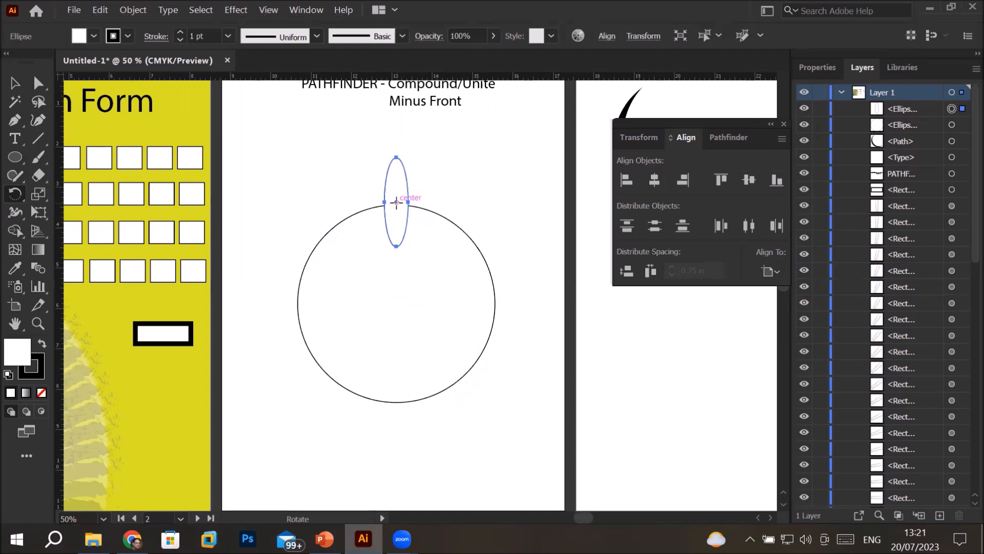
pyautogui.click(397, 229)
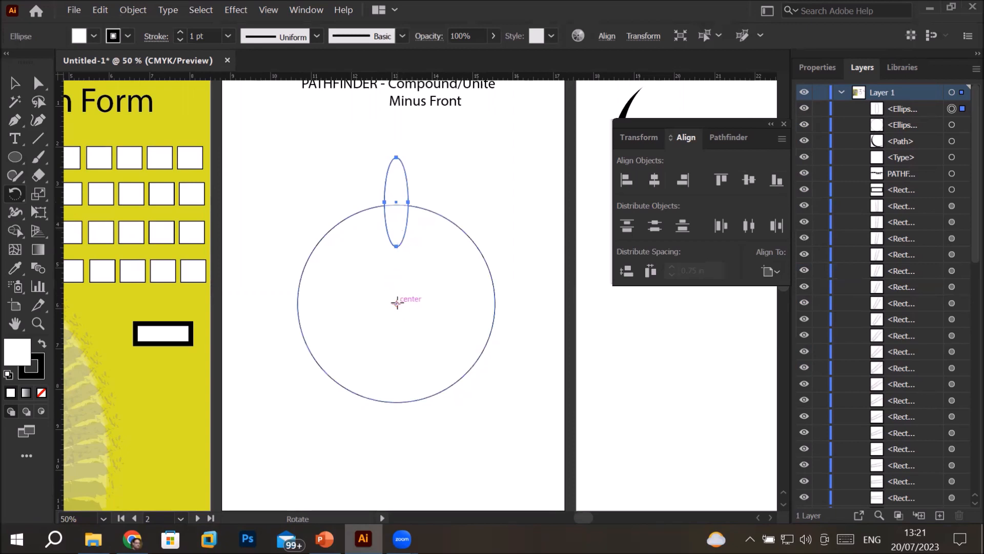
pyautogui.keyDown('alt'); pyautogui.click(396, 302); pyautogui.keyUp('alt')
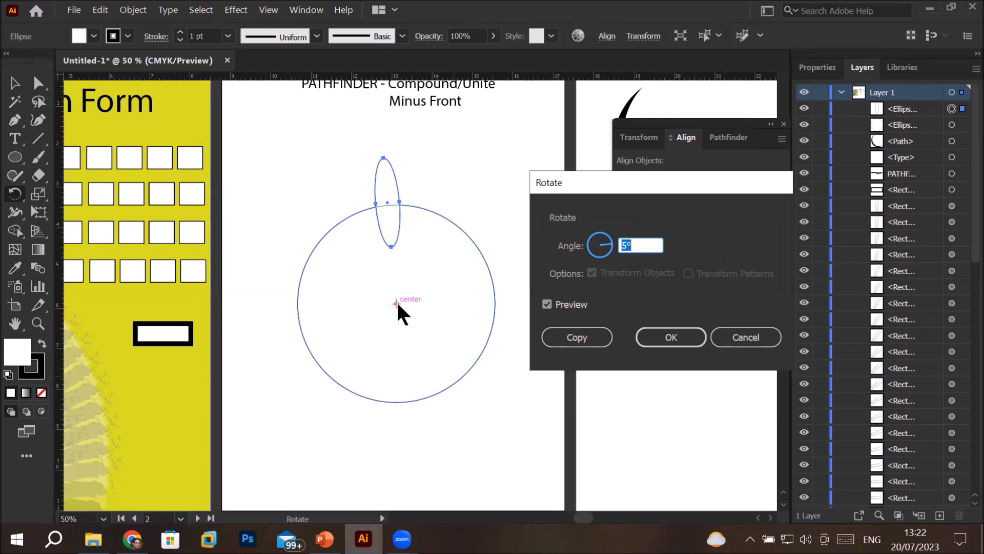
# Create a copy of the narrow ellipse rotated -20° about the large circle's center
pyautogui.click(633, 244)
pyautogui.scroll(6, 637, 245)
pyautogui.scroll(-20, 647, 247)
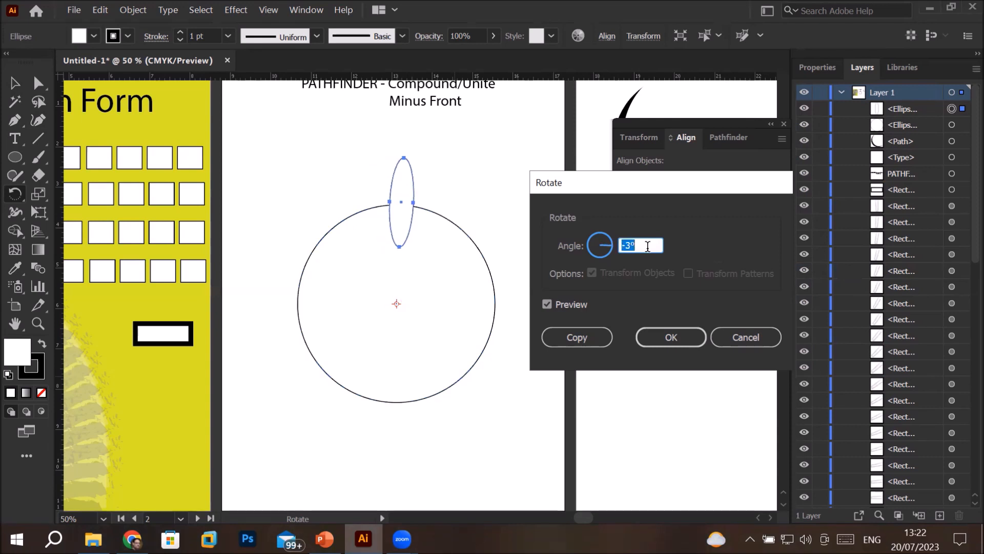
pyautogui.scroll(-1, 648, 247)
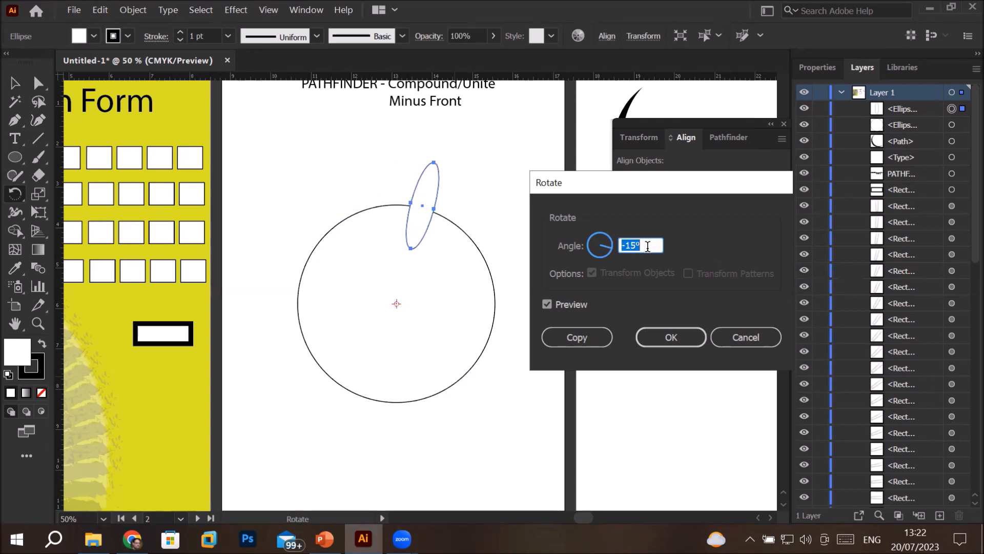
pyautogui.scroll(-3, 647, 246)
pyautogui.scroll(-2, 647, 246)
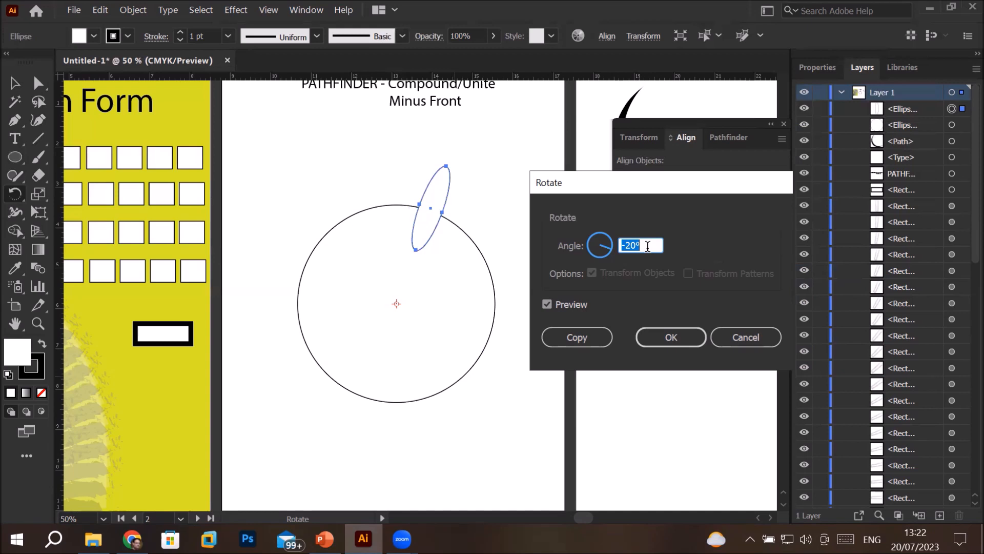
pyautogui.click(576, 333)
# Repeat the rotated copy until narrow ellipses are evenly spaced all the way around the large circle
pyautogui.press('v')
pyautogui.hotkey('ctrl', 'd')
pyautogui.hotkey('ctrl', 'd')
pyautogui.hotkey('ctrl', 'd')
pyautogui.hotkey('ctrl', 'd')
pyautogui.hotkey('ctrl', 'd')
pyautogui.hotkey('ctrl', 'd')
pyautogui.hotkey('ctrl', 'd')
pyautogui.hotkey('ctrl', 'd')
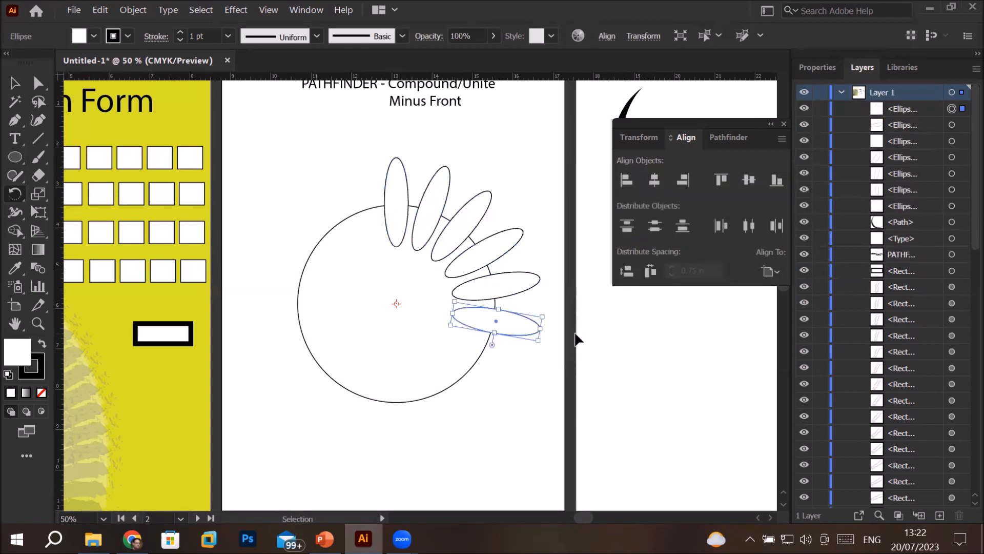
pyautogui.hotkey('ctrl', 'd')
pyautogui.hotkey('ctrl', 'd')
pyautogui.hotkey('ctrl', 'd')
pyautogui.hotkey('ctrl', 'd')
pyautogui.hotkey('ctrl', 'd')
pyautogui.hotkey('ctrl', 'd')
pyautogui.hotkey('ctrl', 'd')
pyautogui.hotkey('ctrl', 'd')
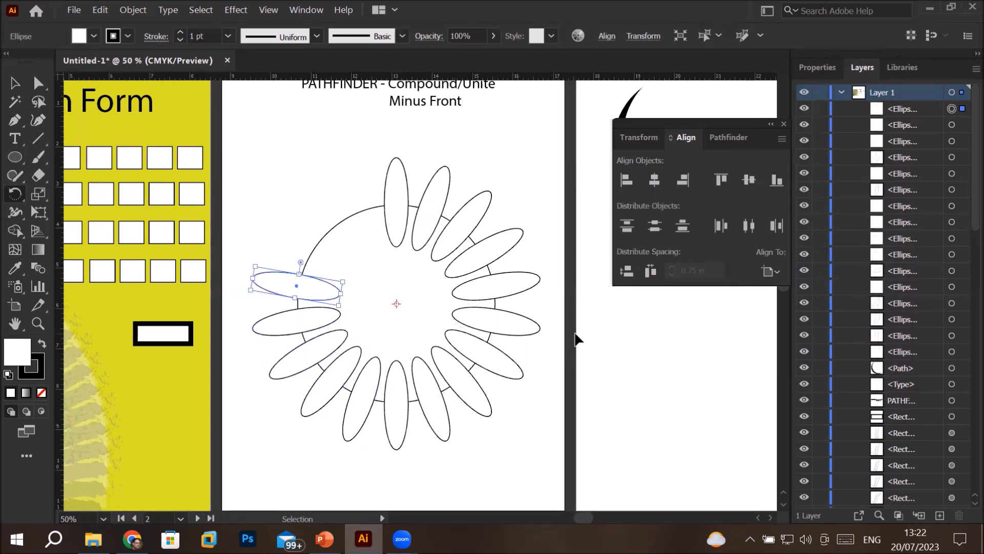
pyautogui.press('r')
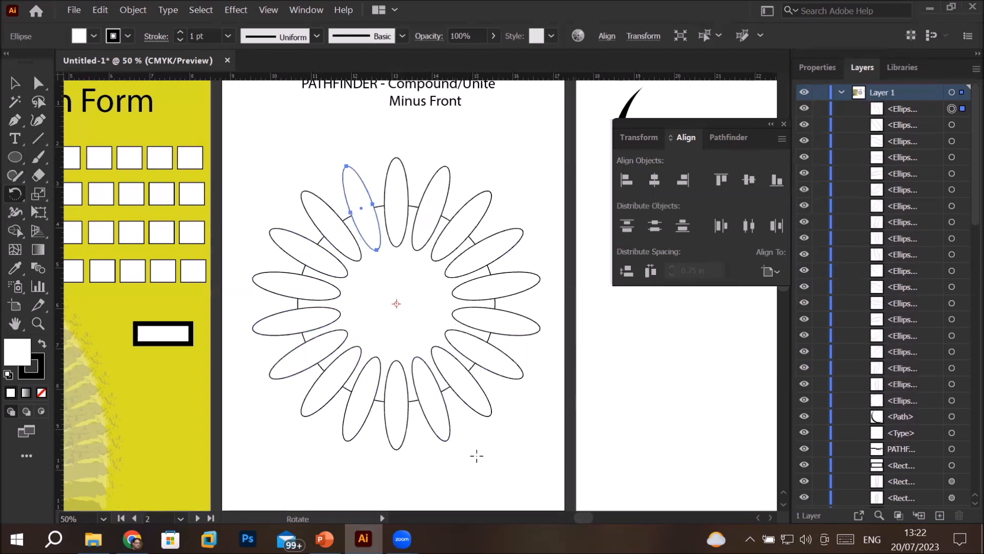
pyautogui.press('v')
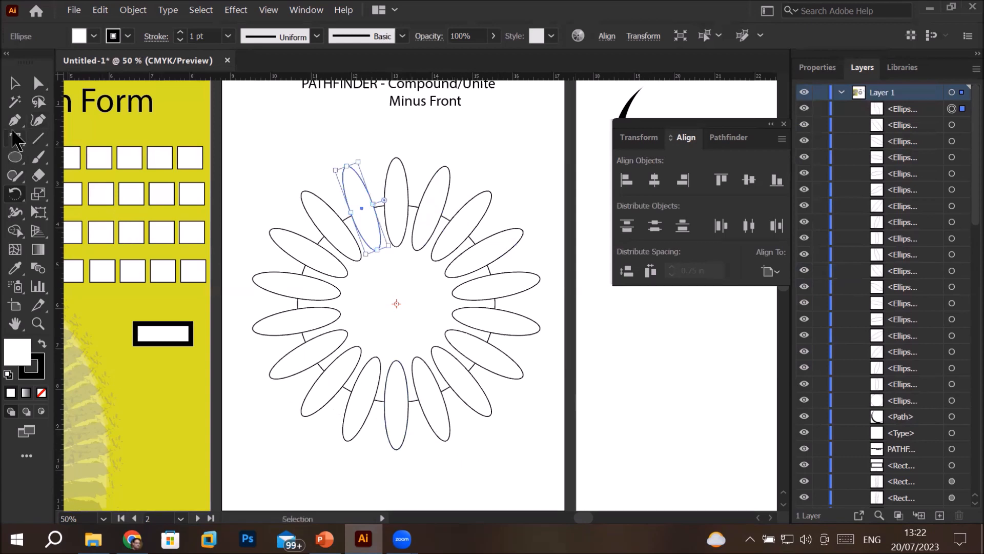
# Draw a small circle outward from the large circle's center point
pyautogui.click(14, 160)
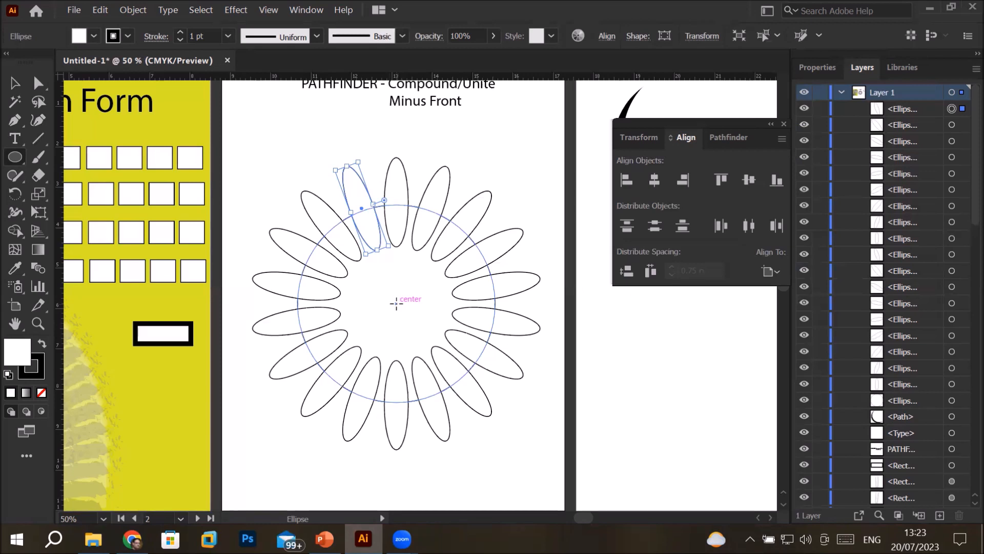
pyautogui.moveTo(396, 304)
pyautogui.mouseDown()
pyautogui.moveTo(392, 270)
pyautogui.moveTo(407, 292)
pyautogui.moveTo(398, 250)
pyautogui.moveTo(405, 282)
pyautogui.mouseUp()
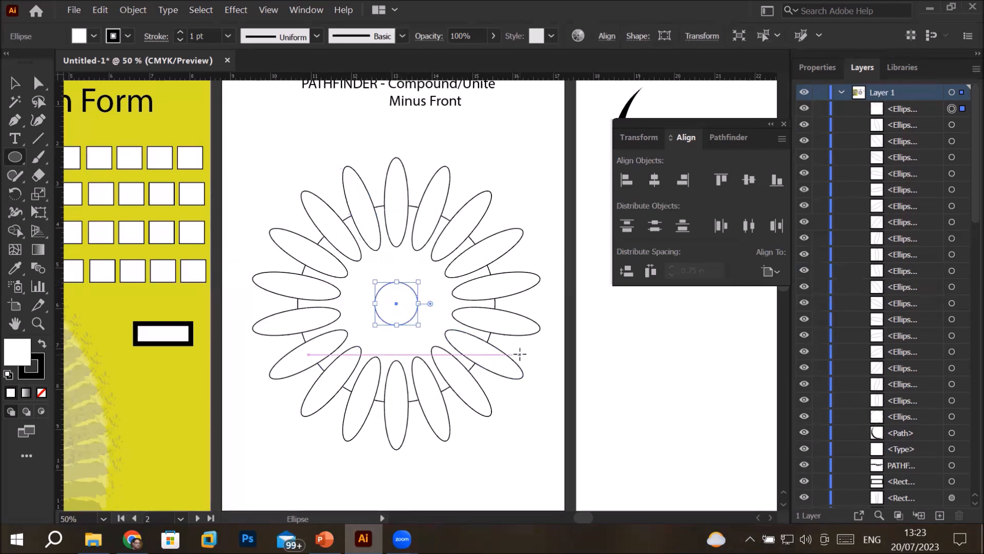
pyautogui.scroll(-1, 519, 353)
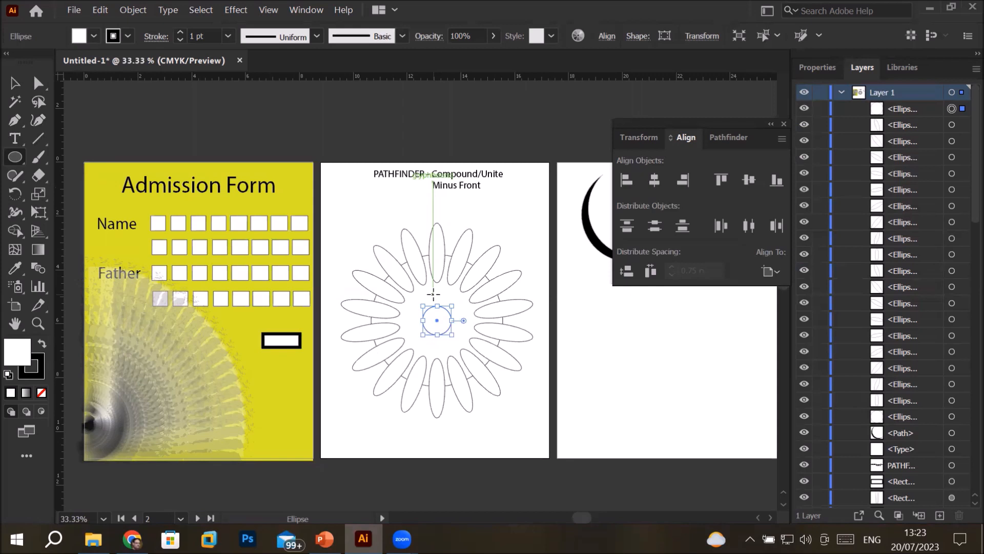
# Select the whole ring of ellipses with both circles, subtract the front shapes as an editable Minus Front compound shape, and deselect it
pyautogui.click(14, 83)
pyautogui.moveTo(341, 207); pyautogui.dragTo(530, 434)
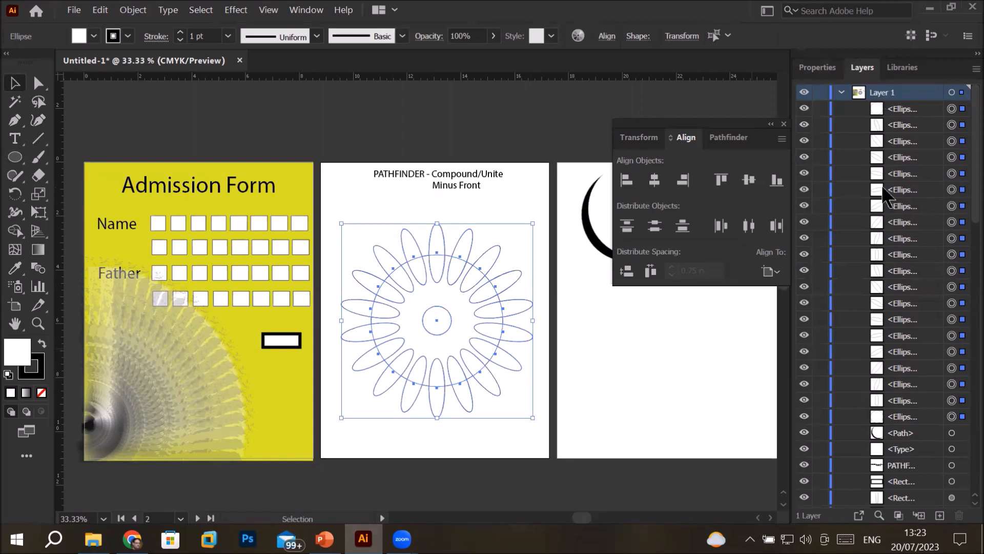
pyautogui.click(732, 139)
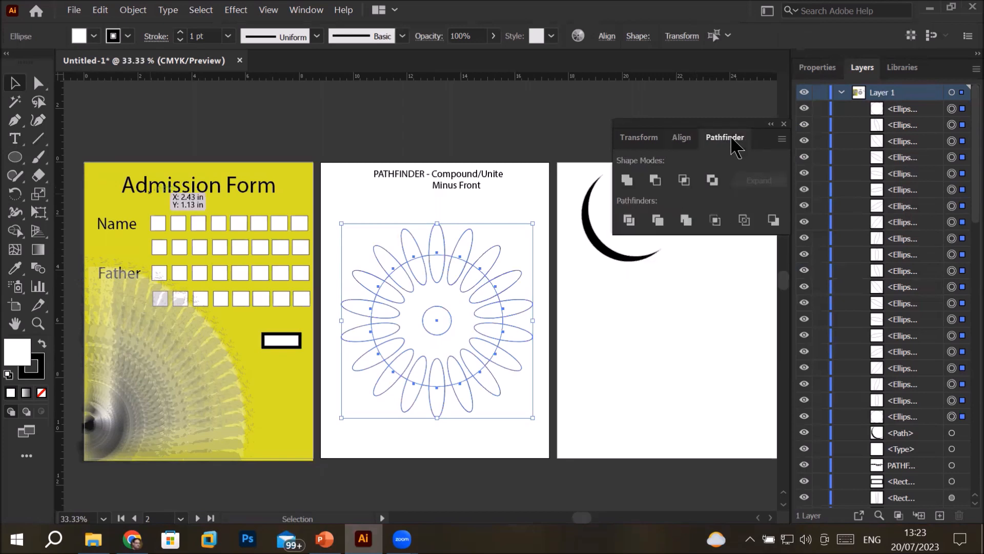
pyautogui.keyDown('alt'); pyautogui.click(663, 188); pyautogui.keyUp('alt')
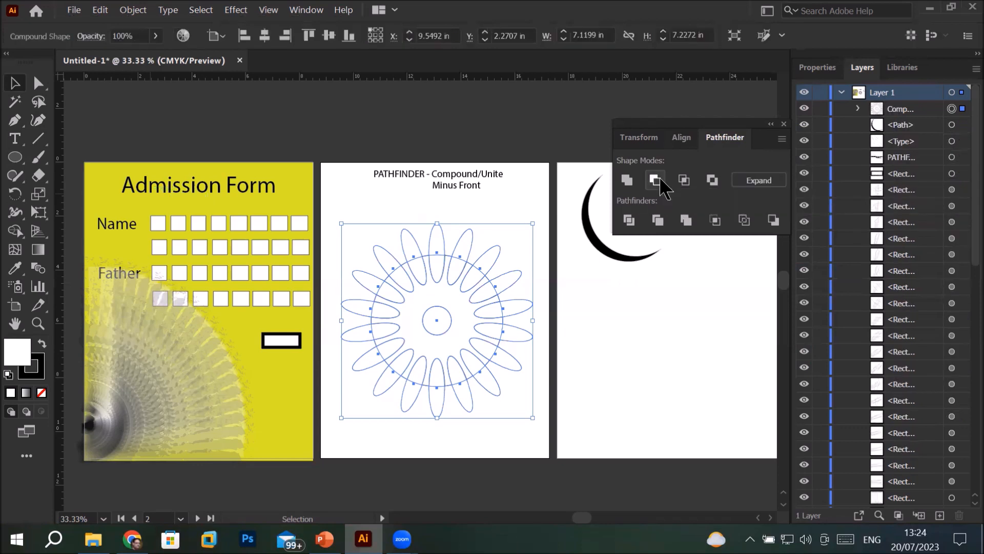
pyautogui.click(604, 322)
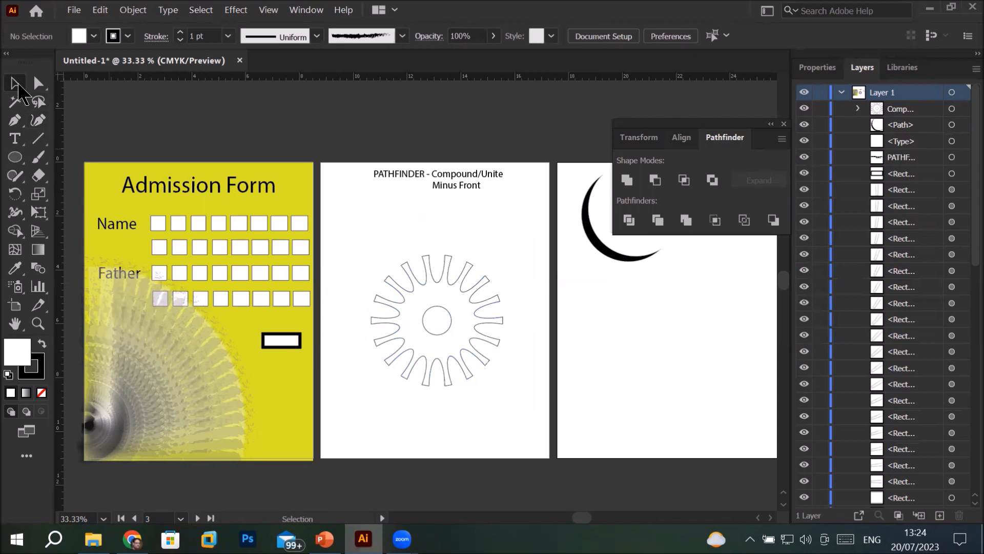
# Place the gear over the yellow Admission Form to check its cut-outs, and return it to the middle artboard
pyautogui.moveTo(414, 328); pyautogui.dragTo(233, 406)
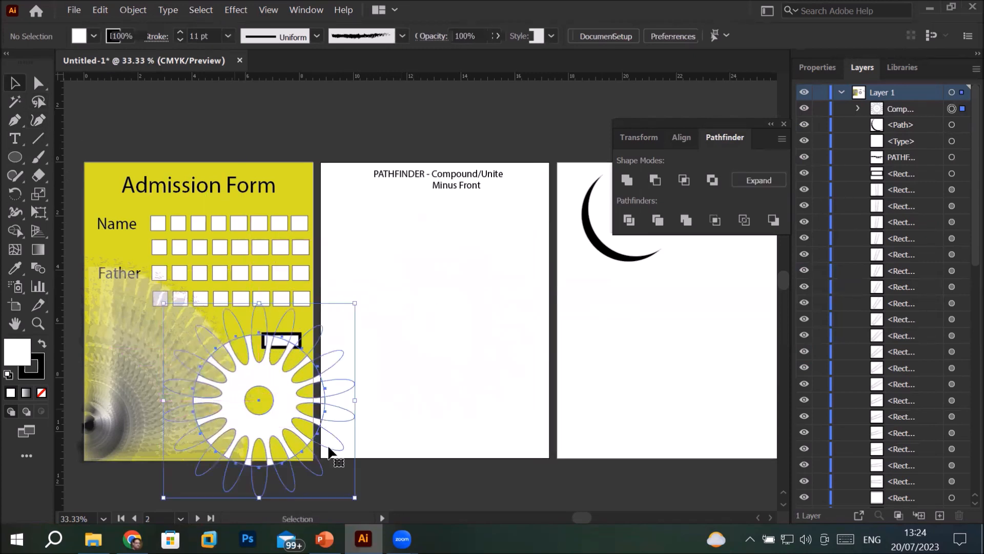
pyautogui.click(457, 436)
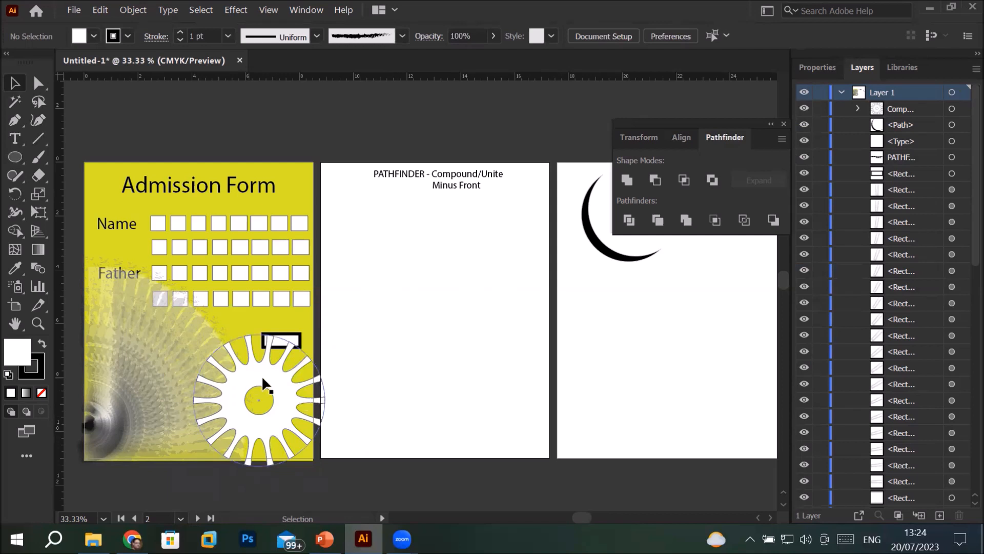
pyautogui.moveTo(270, 380); pyautogui.dragTo(456, 287)
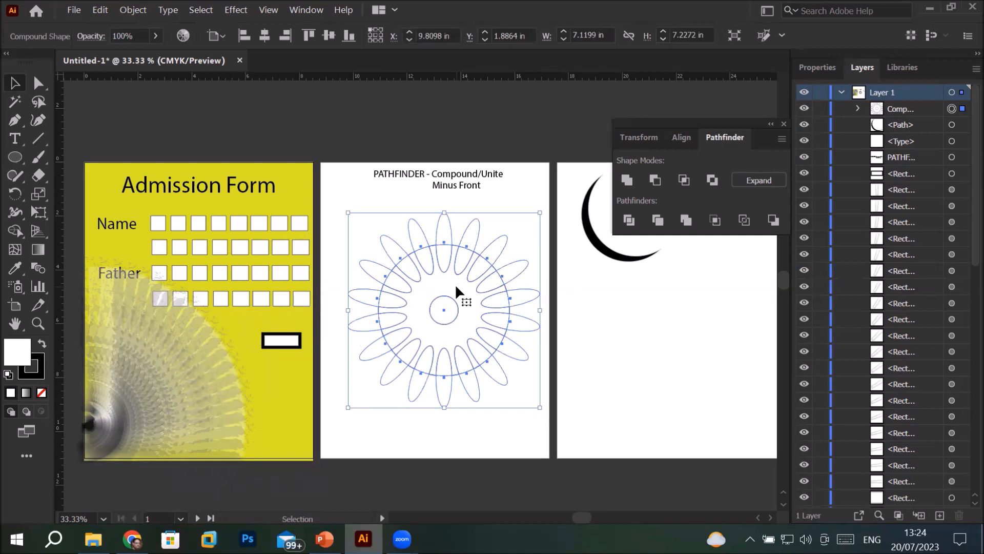
# Isolate the gear's compound shape and delete three of its cutting ellipses along the upper and right edge
pyautogui.click(477, 220)
pyautogui.doubleClick(478, 221)
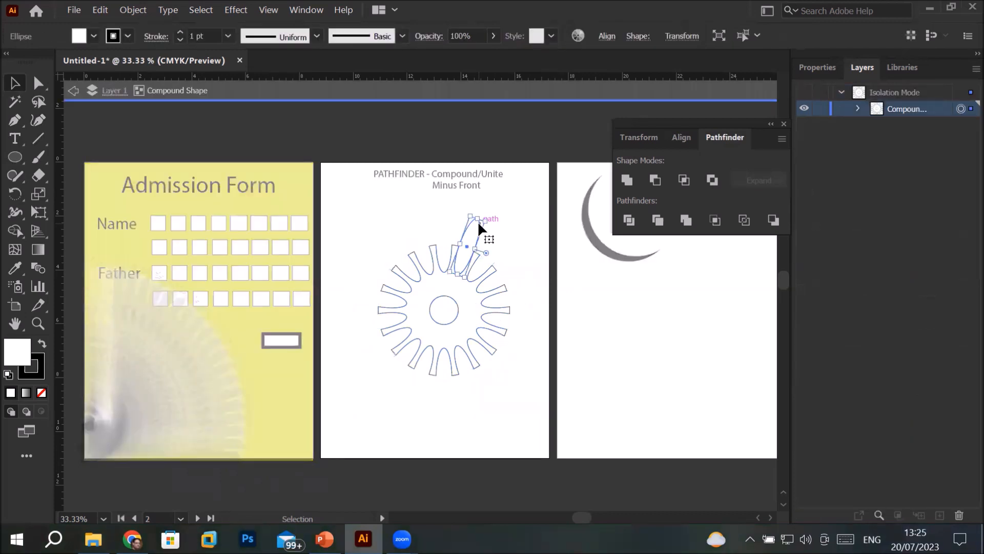
pyautogui.press('Delete')
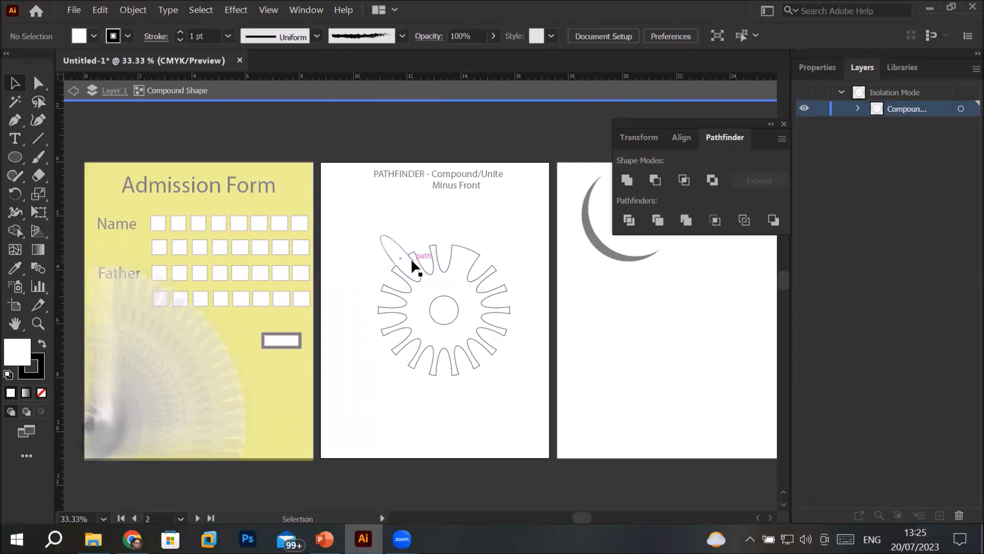
pyautogui.click(408, 263)
pyautogui.press('Delete')
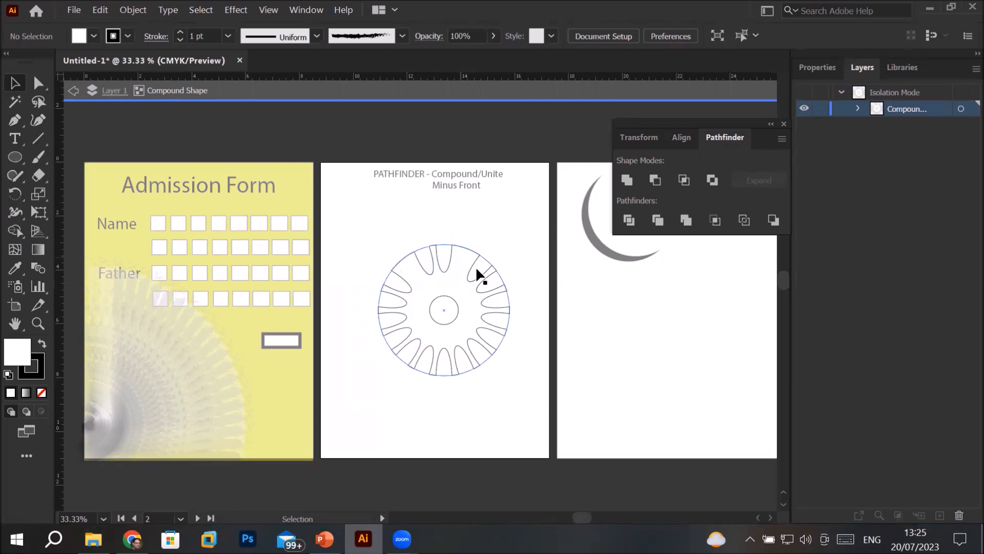
pyautogui.click(500, 297)
pyautogui.press('Delete')
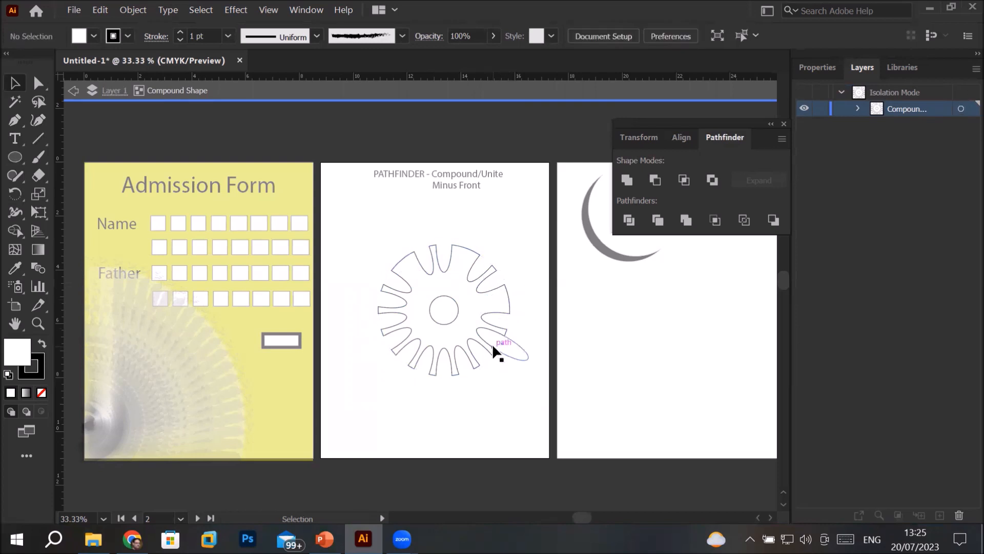
# Delete five more alternate cutting ellipses along the gear's lower and left edge
pyautogui.click(496, 340)
pyautogui.press('Delete')
pyautogui.click(457, 365)
pyautogui.press('Delete')
pyautogui.click(423, 368)
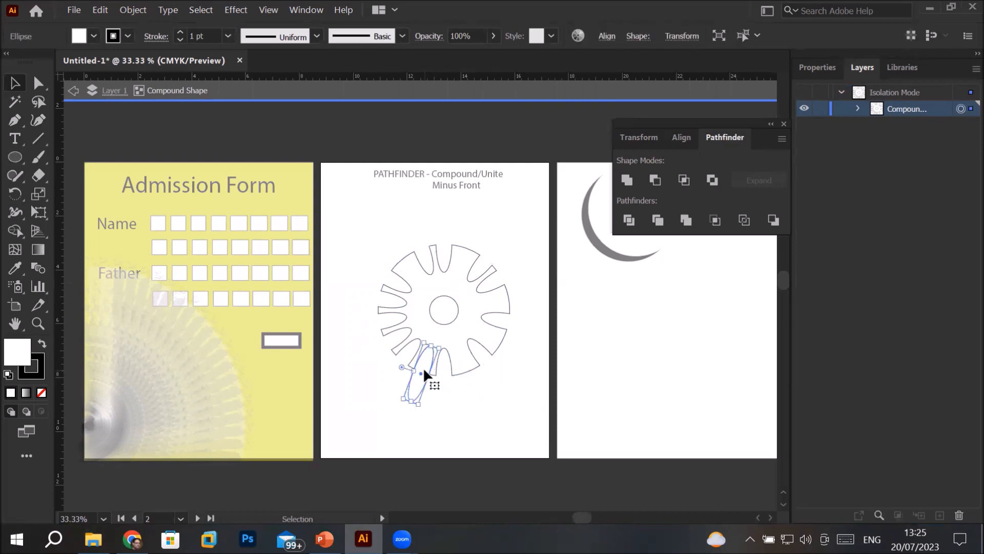
pyautogui.press('Delete')
pyautogui.click(385, 342)
pyautogui.press('Delete')
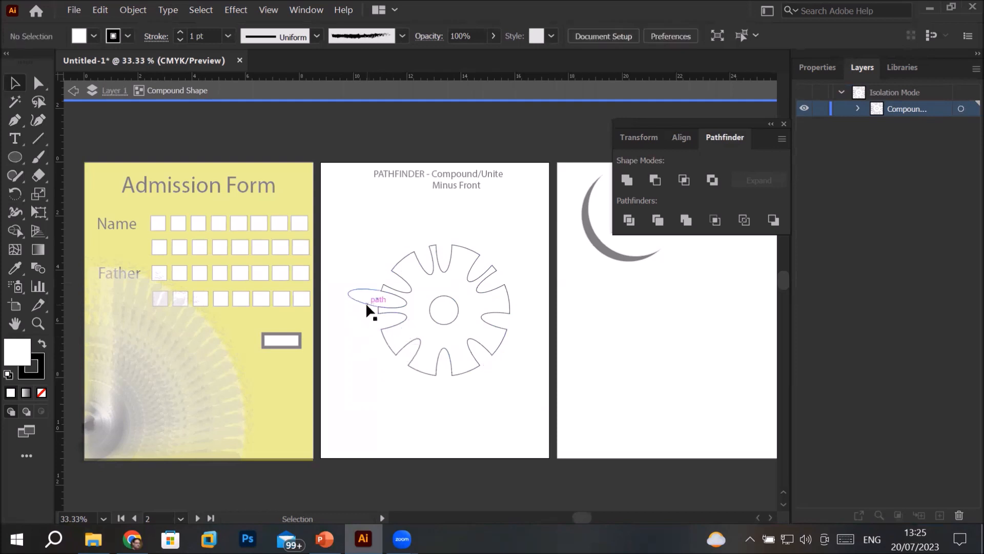
pyautogui.click(367, 306)
pyautogui.press('Delete')
# Reshape the small center circle into a tall, narrow ellipse and exit isolation mode
pyautogui.click(444, 323)
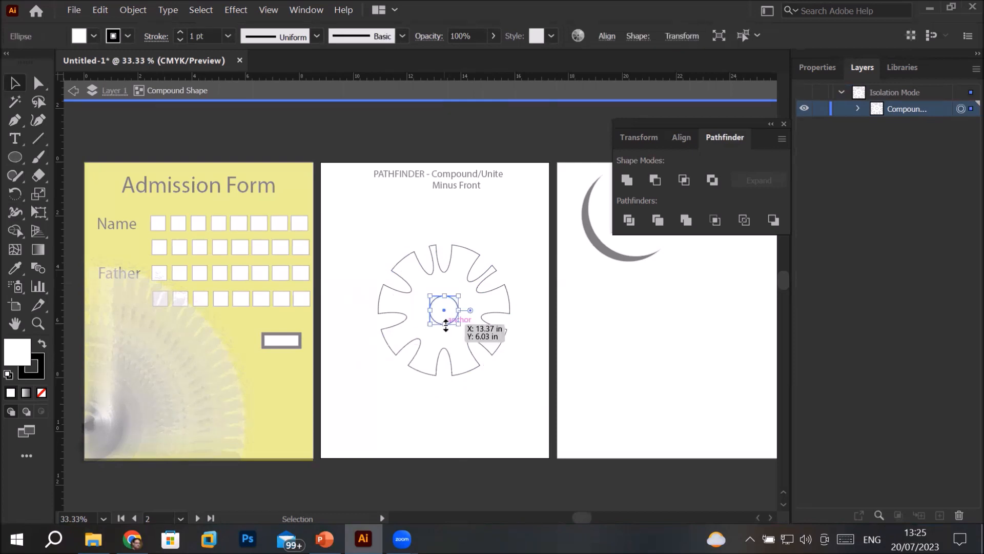
pyautogui.moveTo(446, 324); pyautogui.dragTo(446, 336)
pyautogui.moveTo(444, 296)
pyautogui.mouseDown()
pyautogui.moveTo(468, 314)
pyautogui.moveTo(444, 302)
pyautogui.mouseUp()
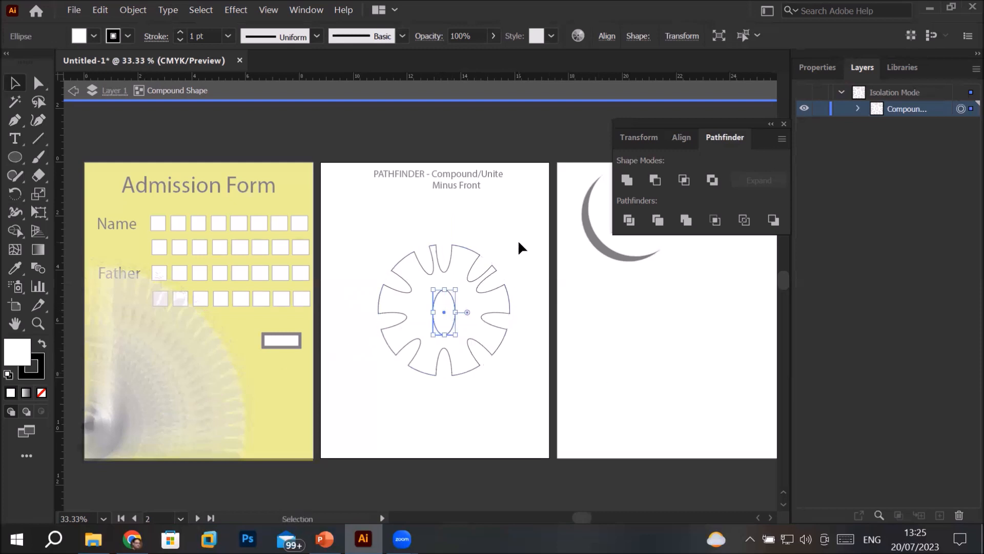
pyautogui.click(73, 91)
pyautogui.click(73, 91)
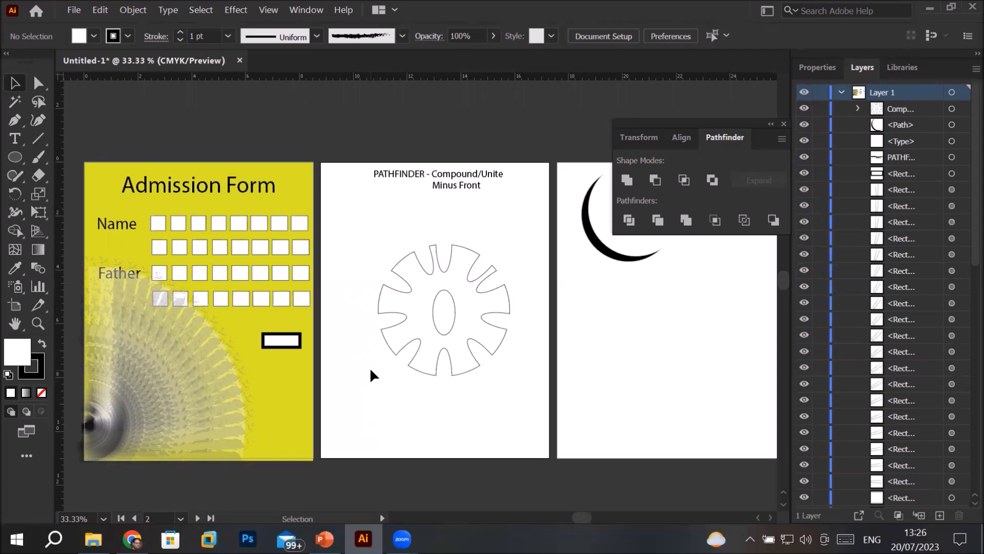
# Expand the gear's compound shape and move it below the crescent on the right artboard
pyautogui.click(397, 296)
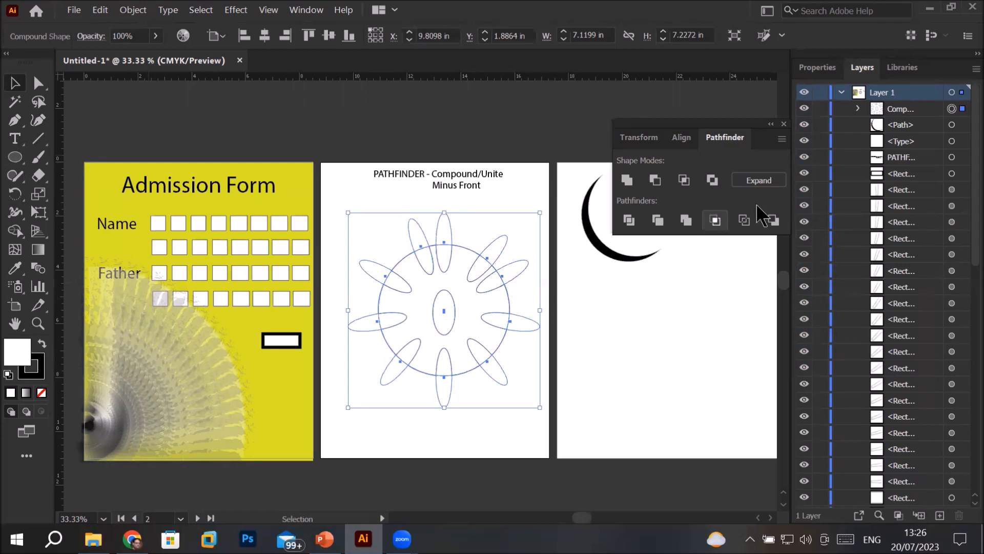
pyautogui.click(753, 182)
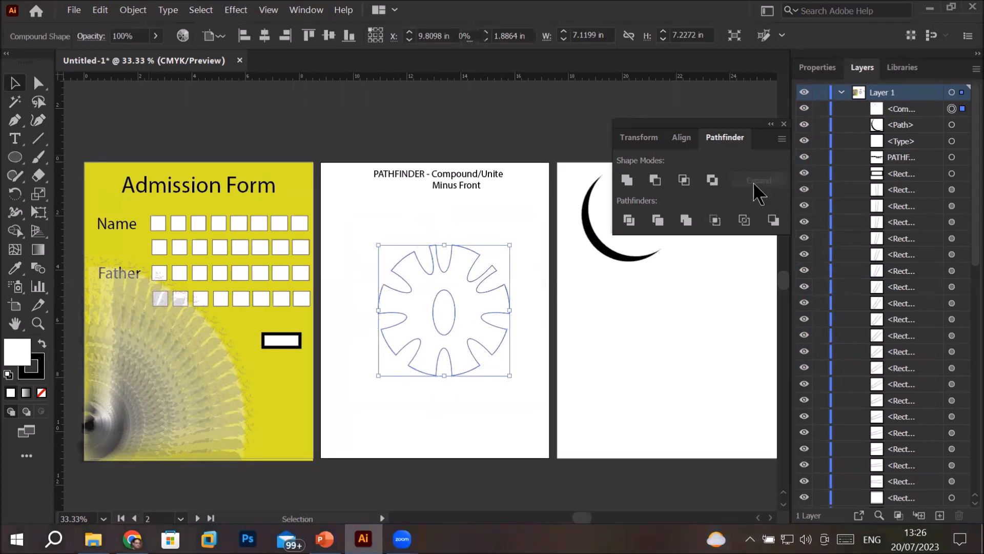
pyautogui.moveTo(480, 299); pyautogui.dragTo(687, 344)
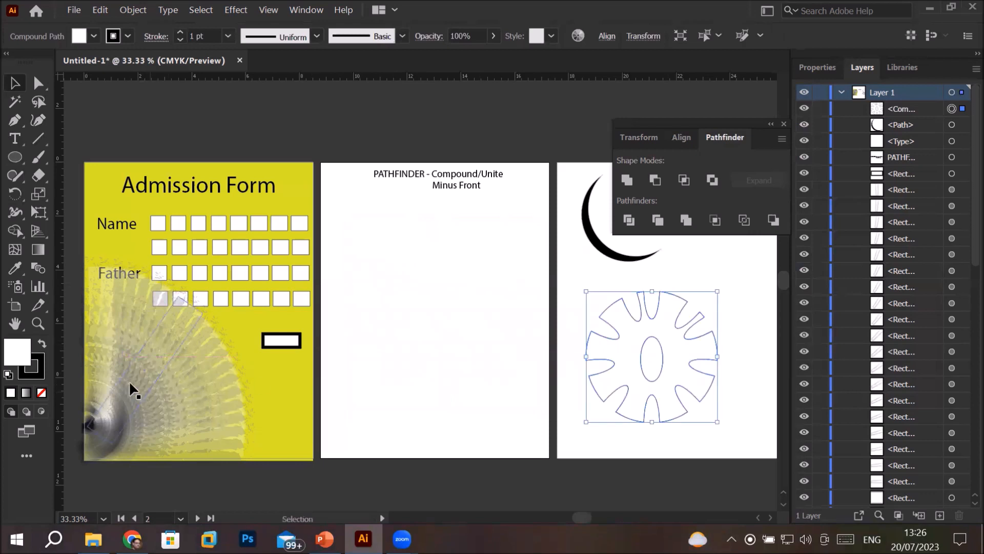
# Swap the gear's fill and stroke so it is filled black, deselect it, and switch to the PowerPoint presentation
pyautogui.click(43, 343)
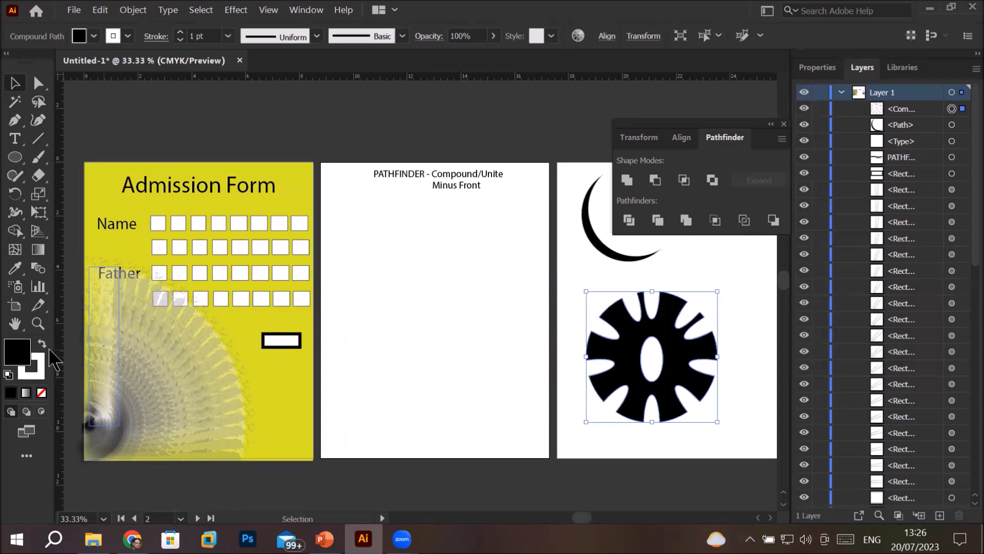
pyautogui.click(437, 322)
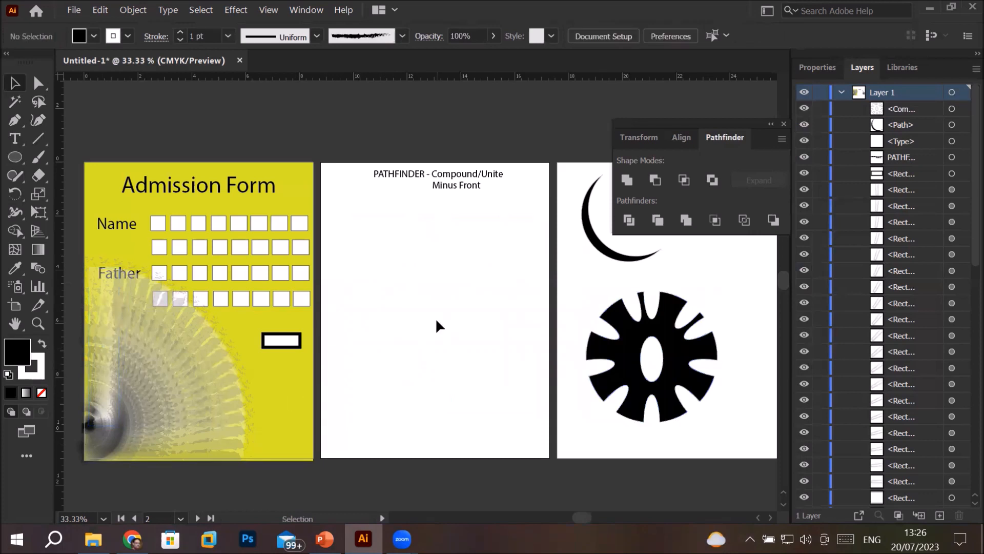
pyautogui.hotkey('alt', 'Tab')
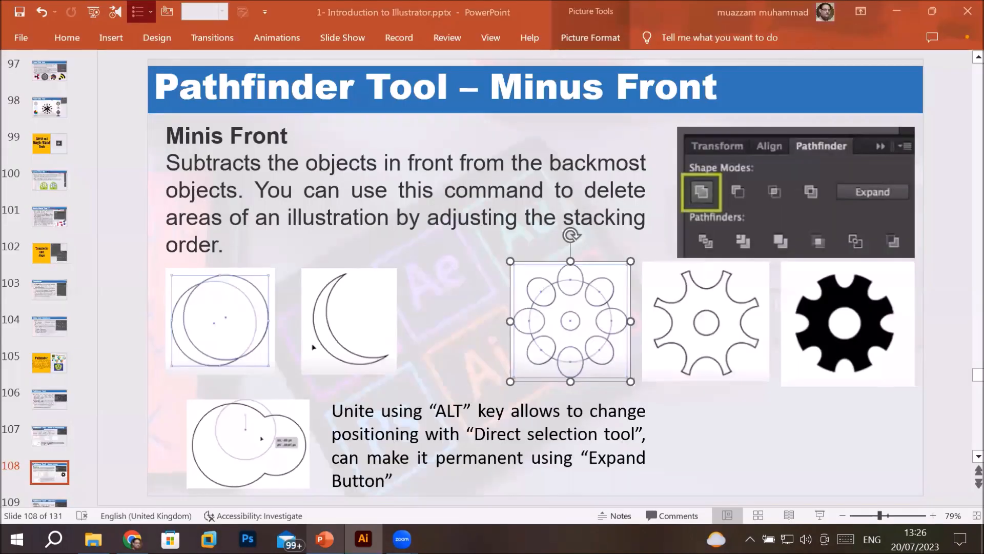
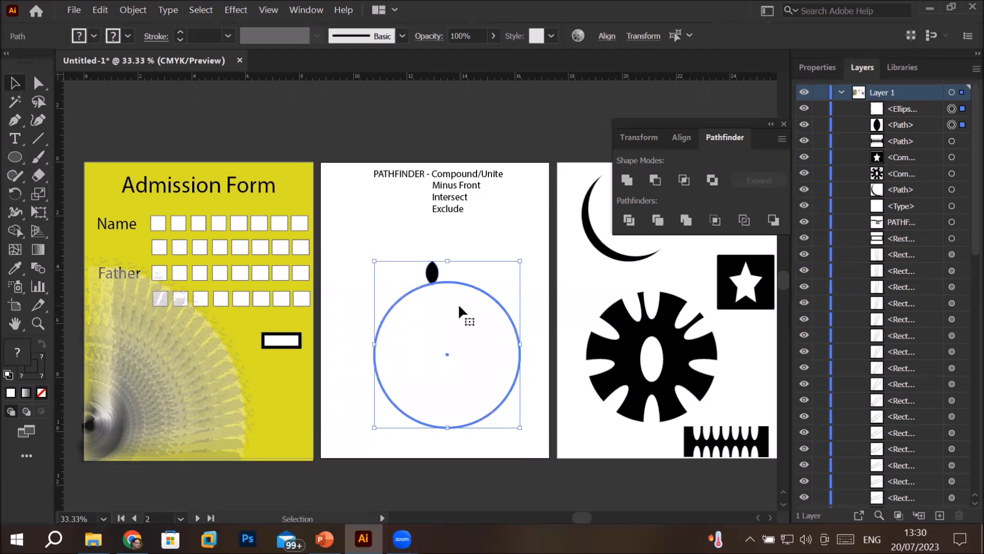
# Align the black leaf shape and the large circle on their horizontal centers, then deselect them
pyautogui.click(687, 138)
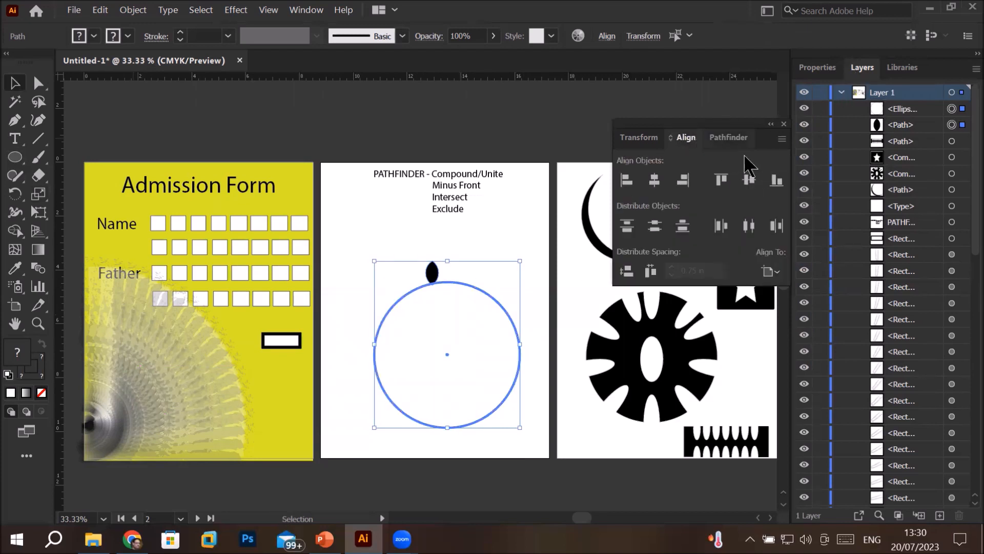
pyautogui.click(655, 182)
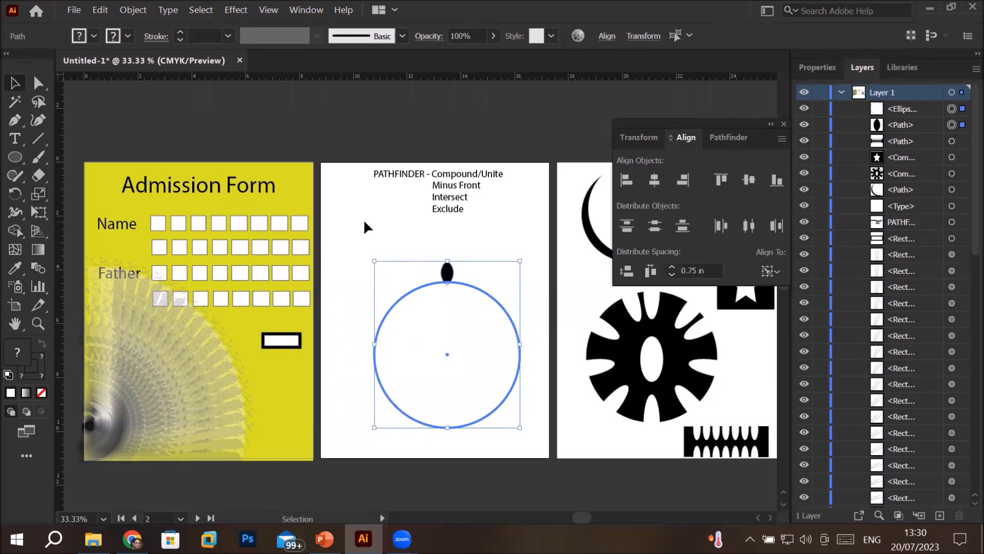
pyautogui.click(410, 239)
# Nudge the black leaf shape down so it sits over the upper edge of the large circle
pyautogui.click(447, 271)
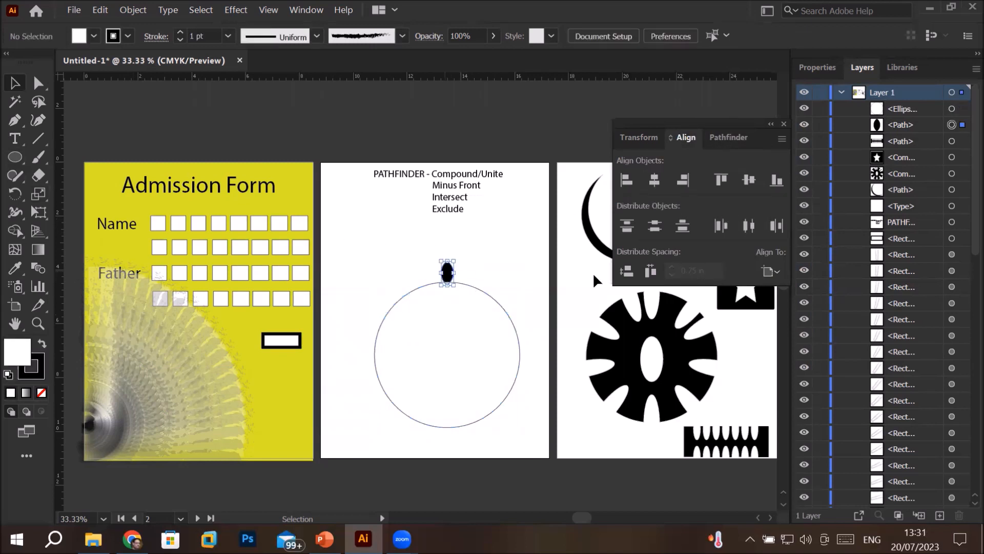
pyautogui.press('Up')
pyautogui.press('Up')
pyautogui.press('Up')
pyautogui.press('Up')
pyautogui.press('Up')
pyautogui.press('Up')
pyautogui.press('Up')
pyautogui.press('Up')
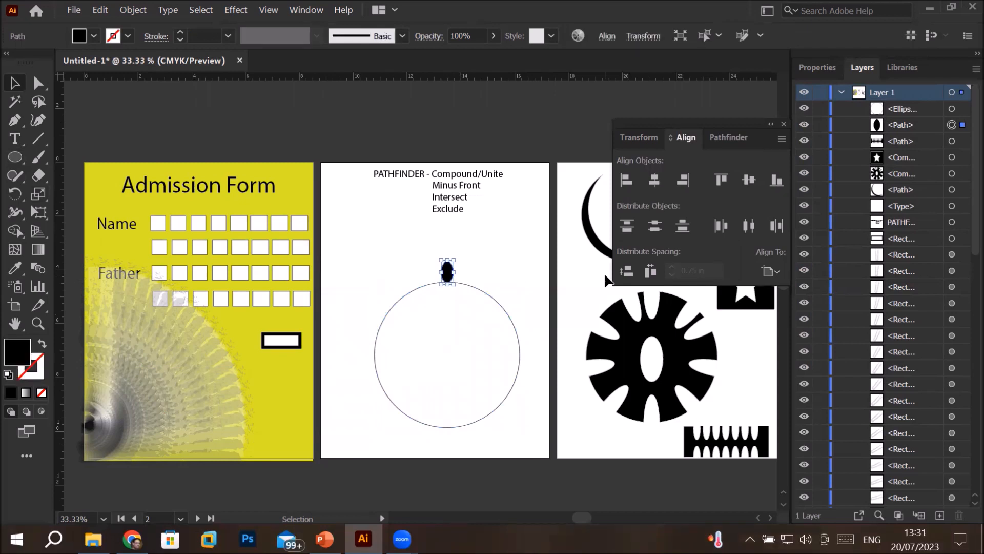
pyautogui.press('Up')
pyautogui.press('Up')
pyautogui.press('Up')
pyautogui.press('Up')
pyautogui.press('Up')
pyautogui.press('Up')
pyautogui.press('Up')
pyautogui.press('Up')
pyautogui.press('Up')
pyautogui.press('Down')
pyautogui.press('Down')
pyautogui.press('Down')
pyautogui.press('Down')
pyautogui.press('Down')
pyautogui.press('Down')
pyautogui.press('Down')
pyautogui.press('Down')
pyautogui.press('Down')
pyautogui.press('Down')
pyautogui.press('Down')
pyautogui.press('Down')
pyautogui.press('Down')
pyautogui.press('Down')
pyautogui.press('Down')
pyautogui.press('Down')
pyautogui.press('Down')
pyautogui.press('Down')
pyautogui.press('Down')
pyautogui.press('Down')
pyautogui.press('Down')
pyautogui.press('Down')
pyautogui.press('Down')
pyautogui.press('Down')
pyautogui.press('Down')
pyautogui.press('Down')
pyautogui.press('Down')
pyautogui.press('Down')
pyautogui.press('Down')
pyautogui.press('Down')
pyautogui.press('Down')
pyautogui.press('Down')
pyautogui.press('Down')
pyautogui.press('Down')
pyautogui.press('Down')
pyautogui.press('Down')
pyautogui.press('Down')
pyautogui.press('Down')
pyautogui.press('Down')
pyautogui.press('Down')
pyautogui.press('Down')
pyautogui.press('Down')
pyautogui.press('Down')
pyautogui.press('Down')
pyautogui.press('Down')
pyautogui.press('Down')
pyautogui.press('Down')
pyautogui.press('Down')
pyautogui.press('Down')
pyautogui.press('Down')
pyautogui.press('Down')
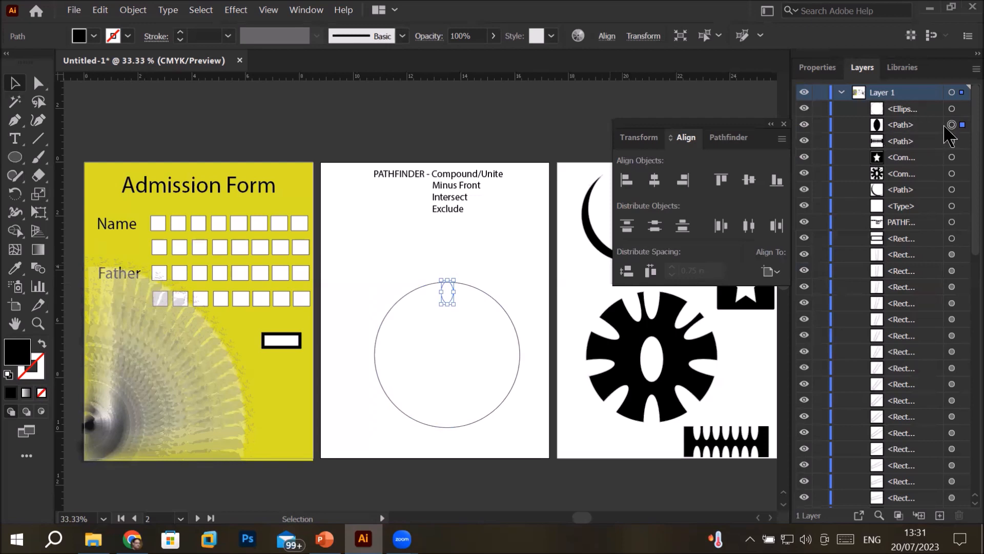
# Bring the leaf path to the front of the stacking order, above the circle, and deselect it
pyautogui.click(922, 135)
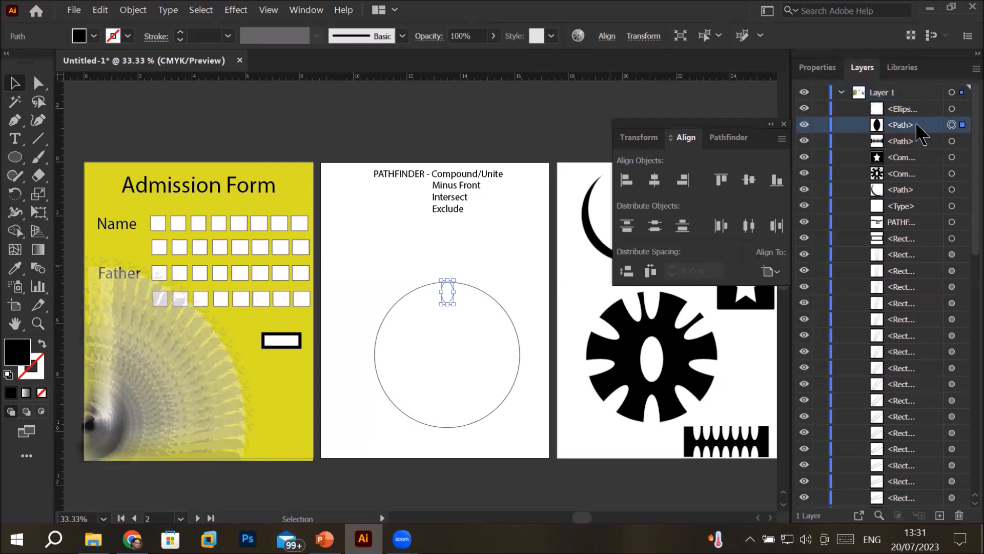
pyautogui.click(142, 13)
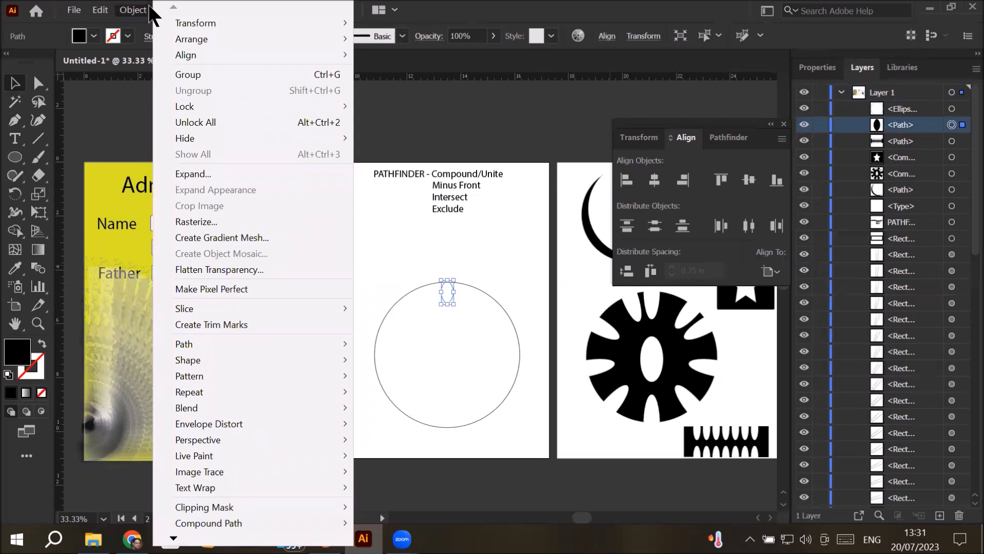
pyautogui.moveTo(204, 39)
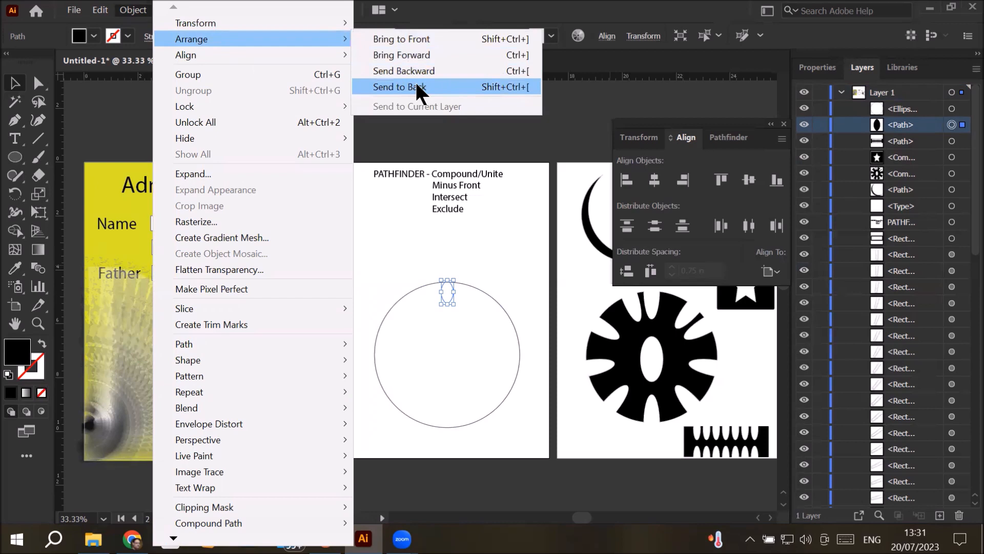
pyautogui.click(418, 41)
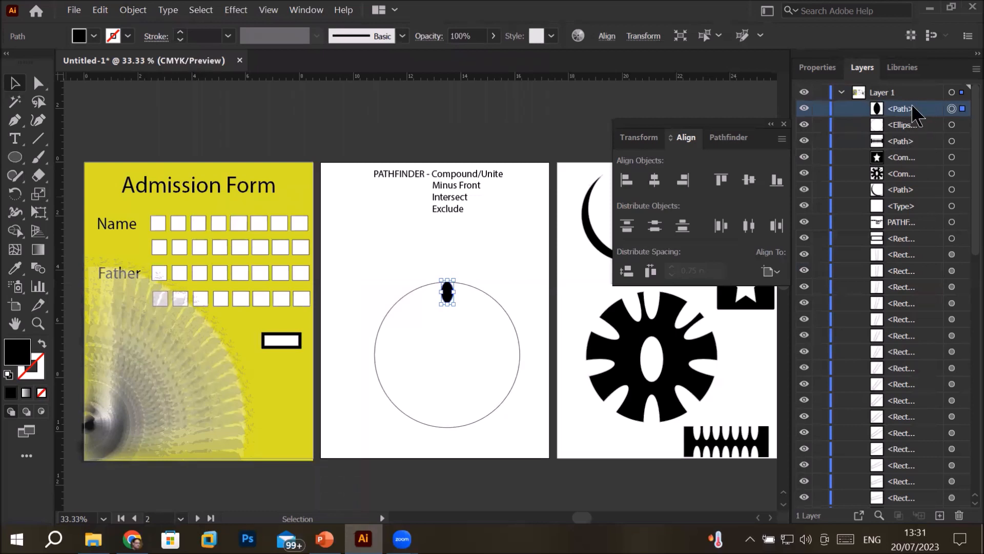
pyautogui.click(475, 249)
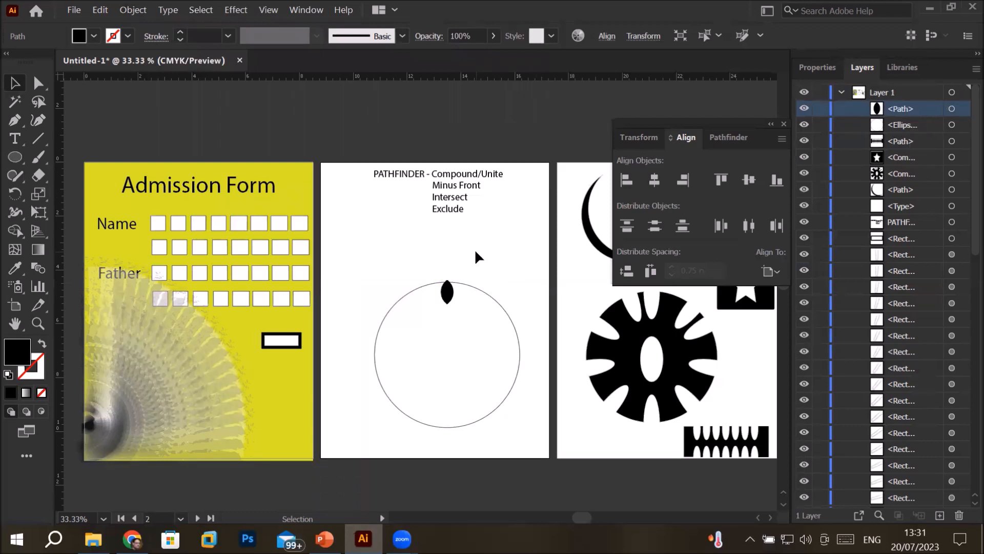
# Fill the leaf shape with the dark green swatch C=90 M=30 Y=95 K=30
pyautogui.click(448, 295)
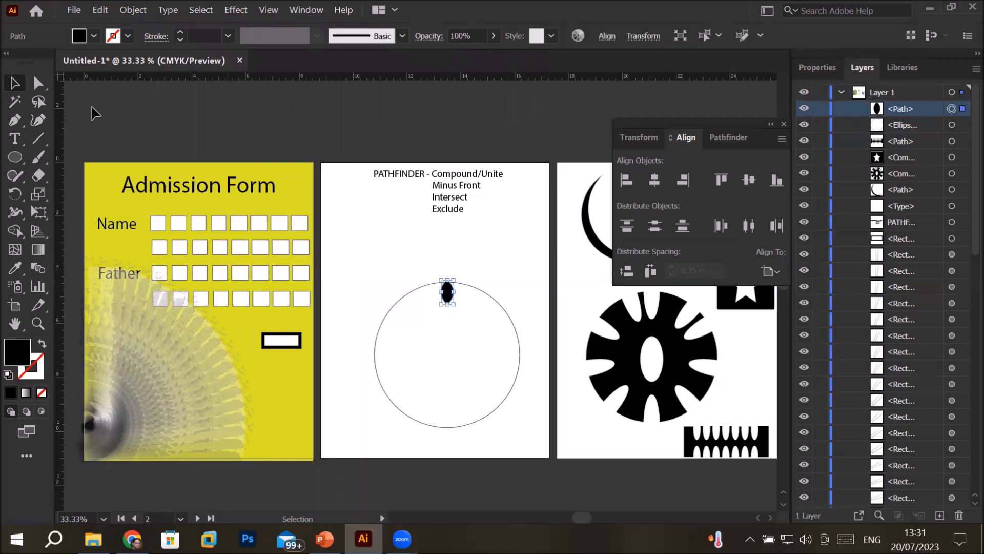
pyautogui.click(94, 36)
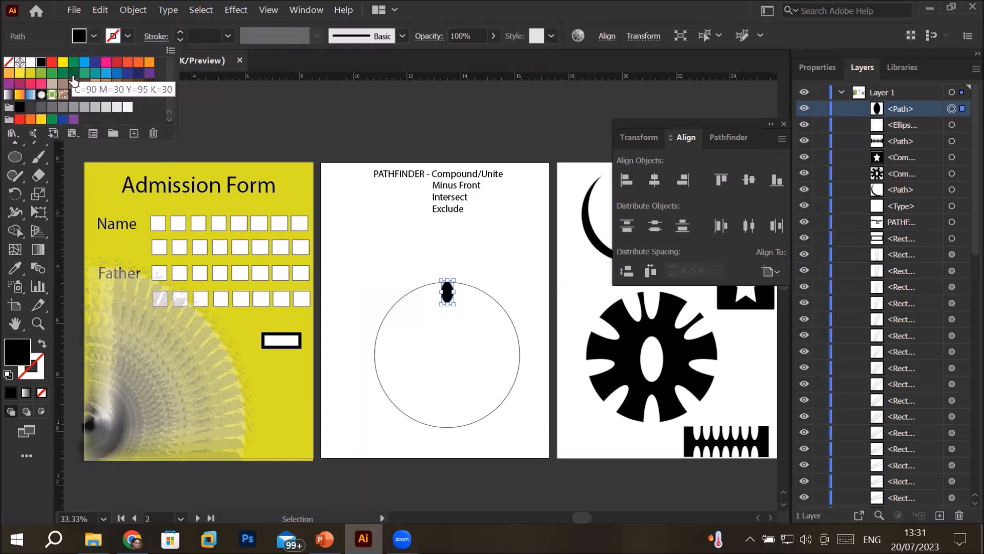
pyautogui.click(73, 72)
pyautogui.press('Escape')
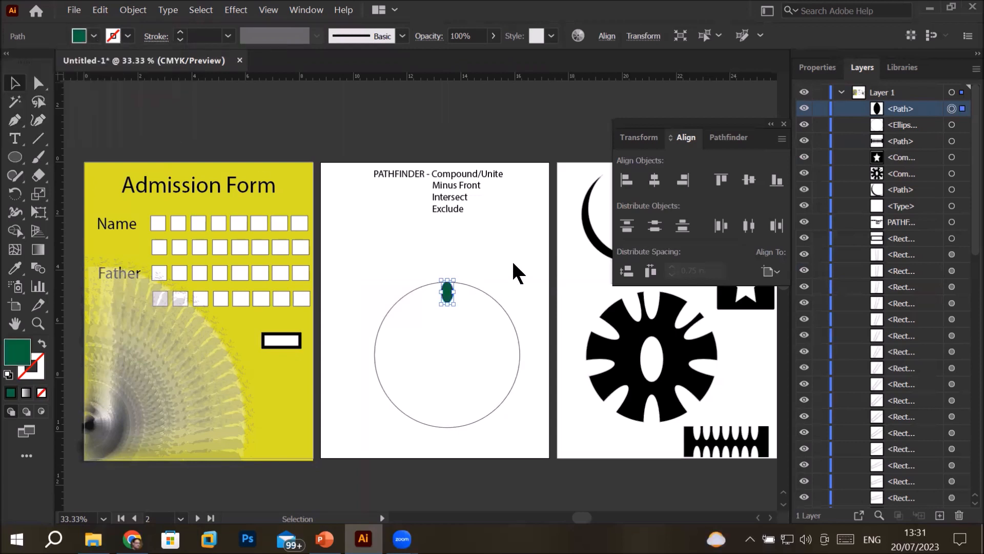
# Nudge the green leaf down until it lies fully inside the circle just below its upper edge, and deselect it
pyautogui.scroll(5, 469, 269)
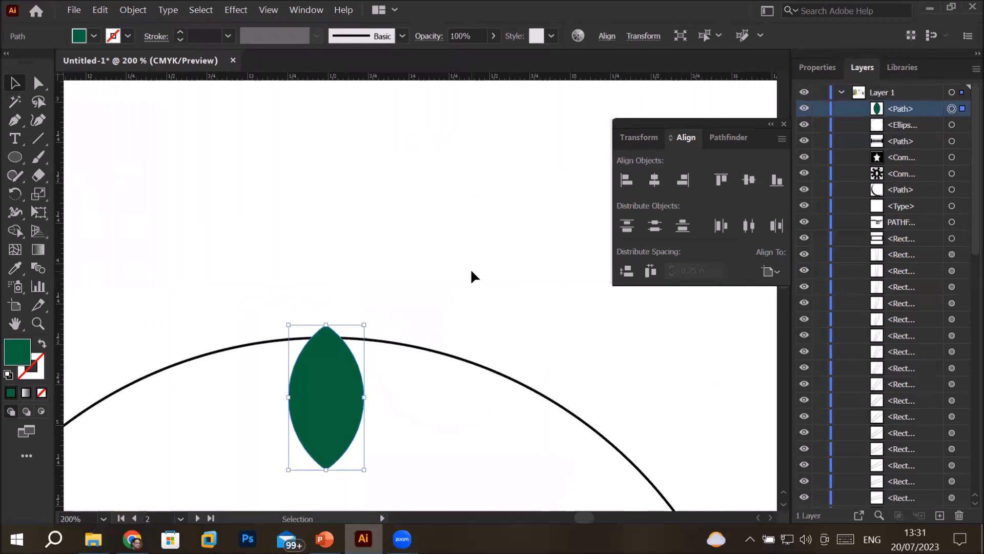
pyautogui.scroll(-2, 470, 276)
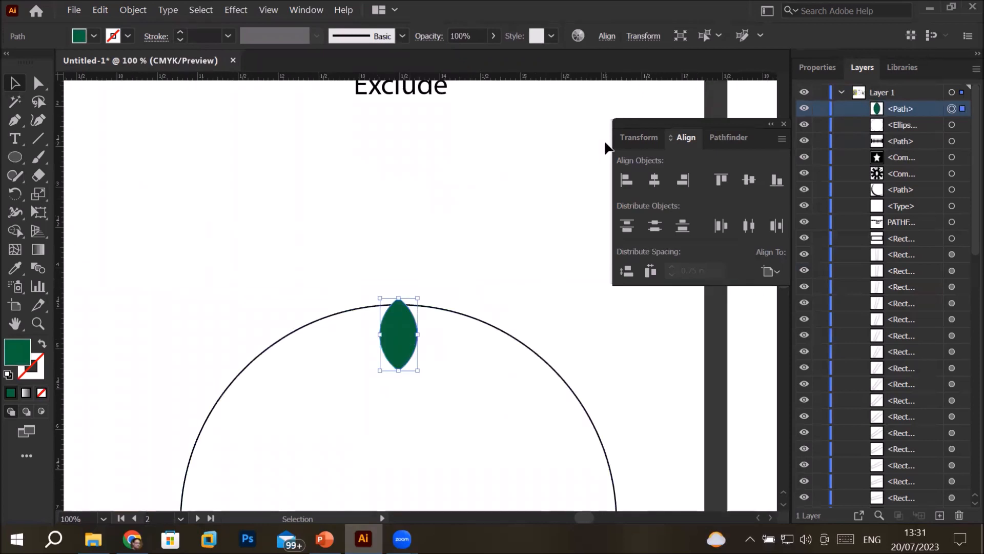
pyautogui.press('Down')
pyautogui.press('Down')
pyautogui.press('Down')
pyautogui.press('Down')
pyautogui.press('Down')
pyautogui.press('Down')
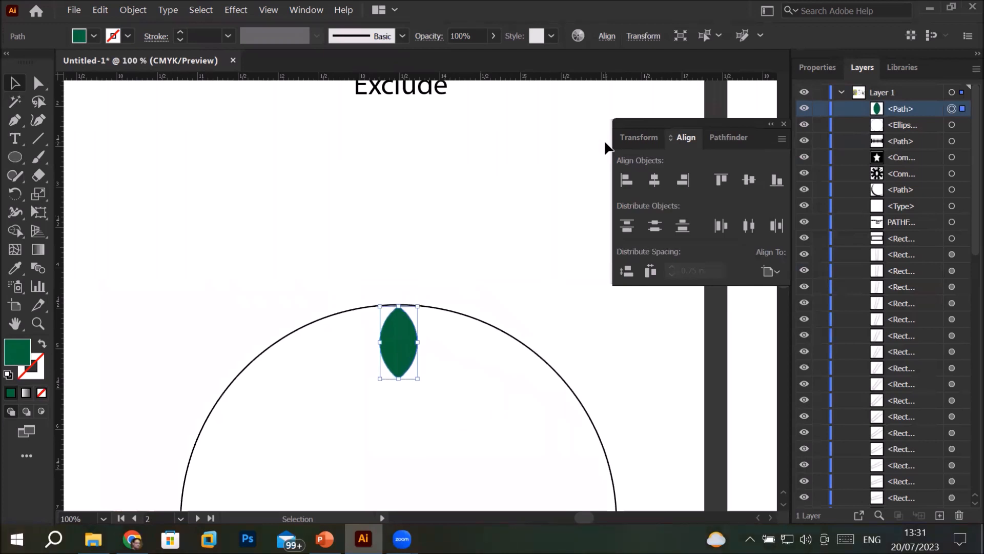
pyautogui.scroll(-2, 425, 177)
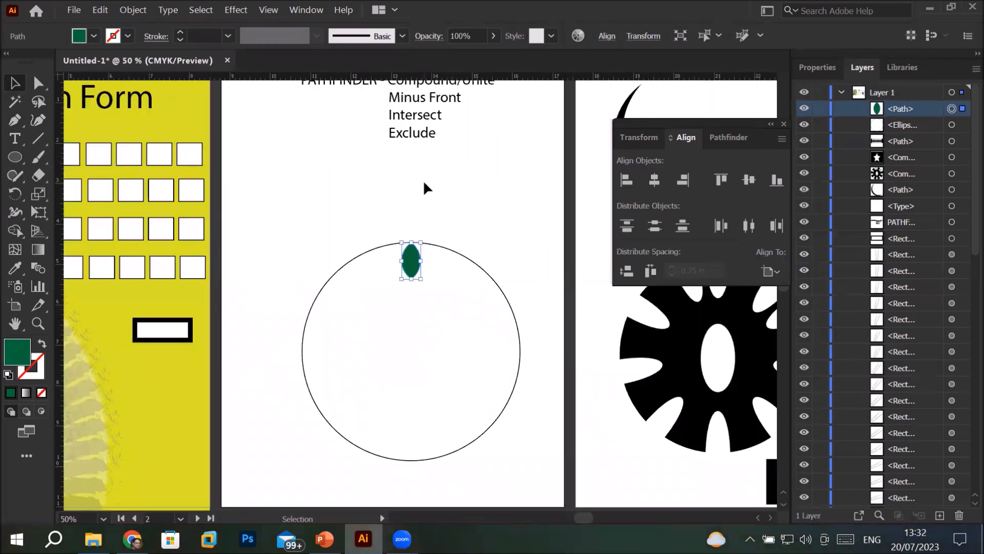
pyautogui.press('Down')
pyautogui.press('Down')
pyautogui.press('Down')
pyautogui.press('Down')
pyautogui.press('Down')
pyautogui.press('Down')
pyautogui.press('Down')
pyautogui.press('Down')
pyautogui.click(423, 180)
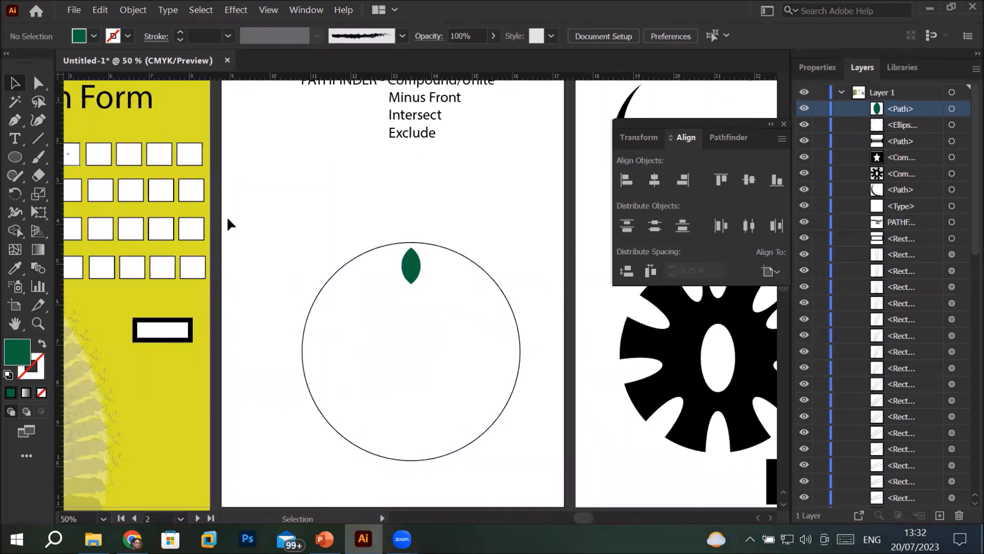
pyautogui.click(412, 267)
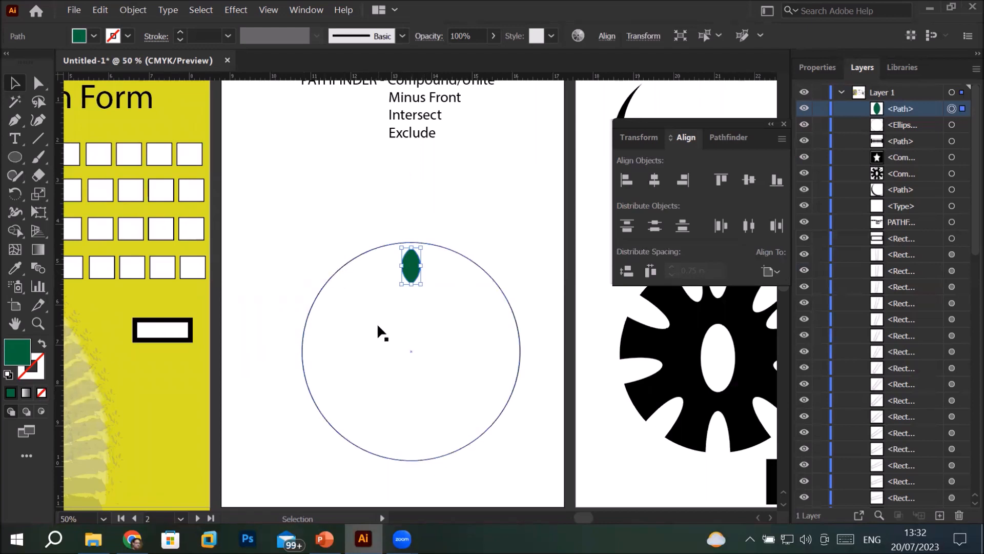
pyautogui.click(15, 194)
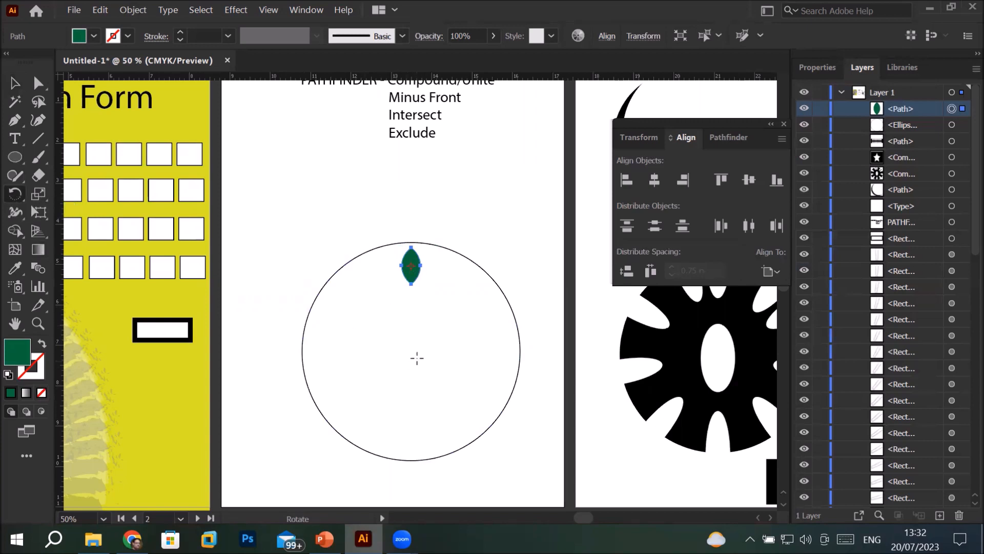
pyautogui.scroll(-1, 478, 346)
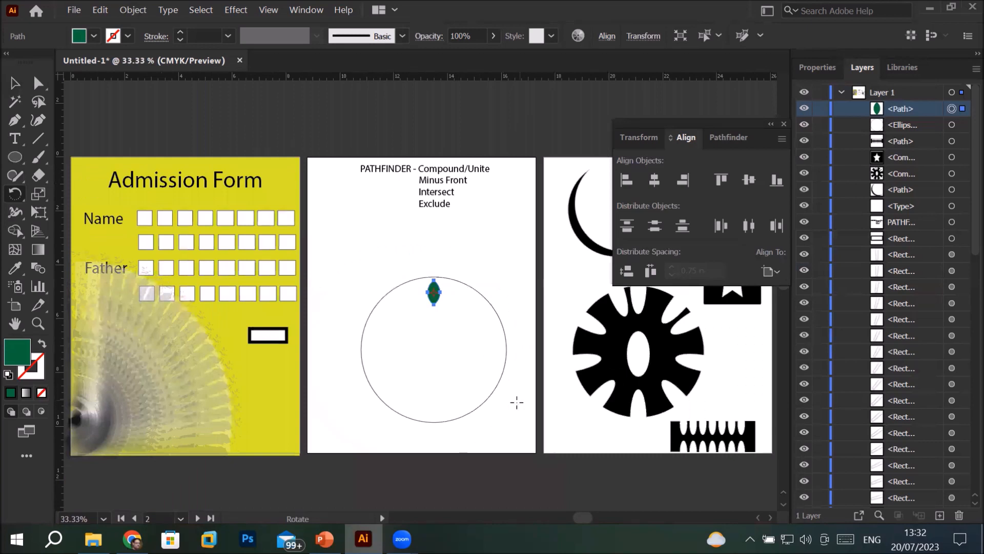
pyautogui.scroll(1, 497, 406)
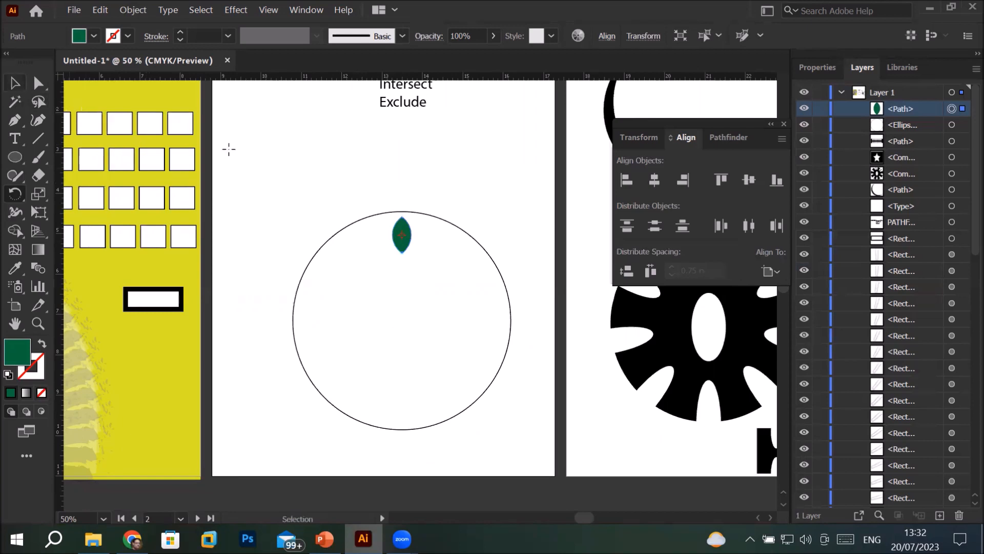
pyautogui.click(15, 83)
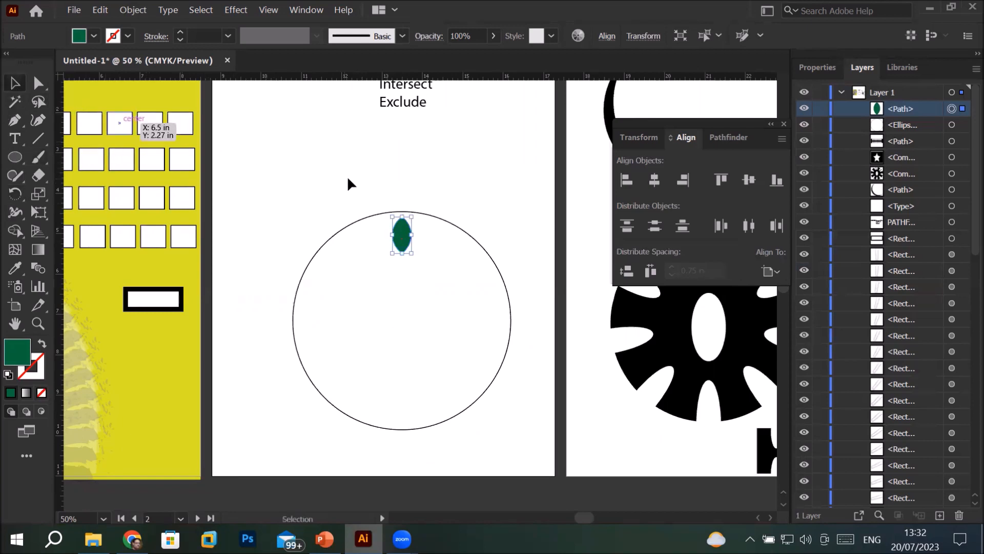
# Try to rotate a copy of the leaf and circle together by -20° about the circle's center, repeating the transformation once
pyautogui.click(301, 196)
pyautogui.moveTo(279, 192); pyautogui.dragTo(500, 430)
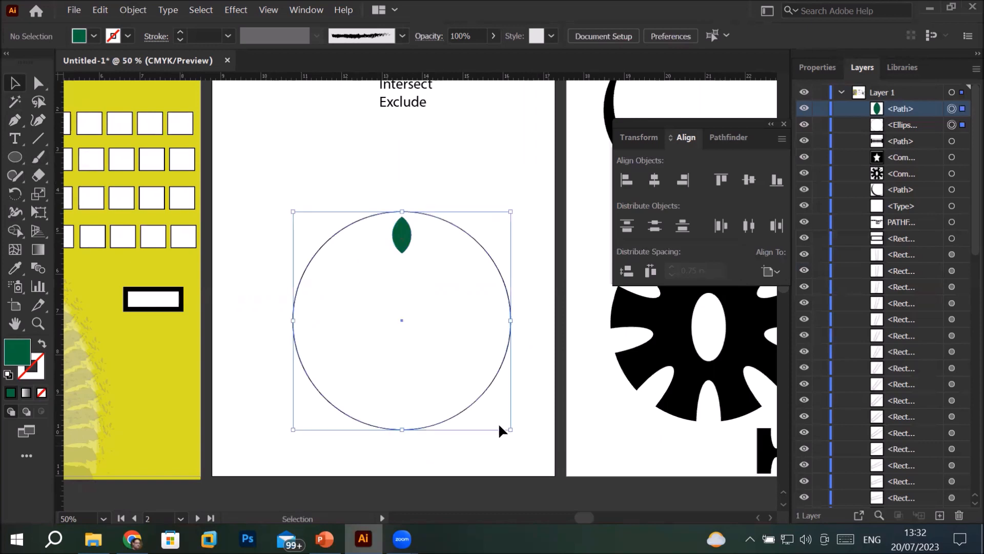
pyautogui.click(403, 239)
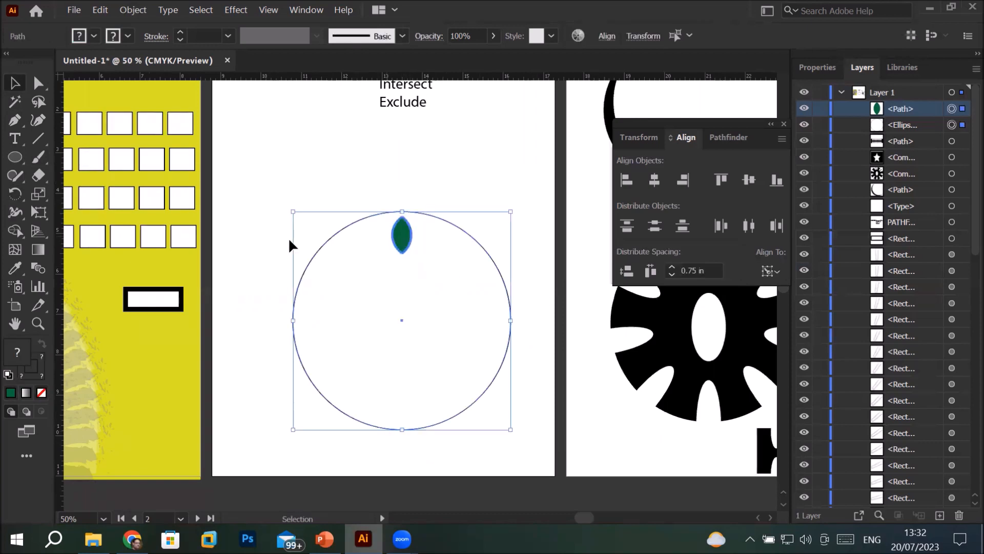
pyautogui.click(16, 195)
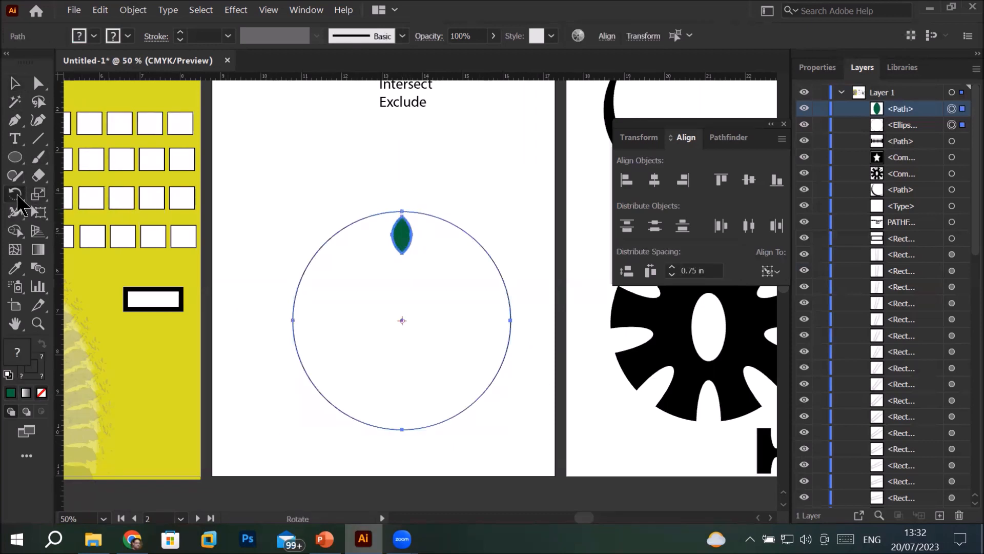
pyautogui.keyDown('alt'); pyautogui.click(400, 319); pyautogui.keyUp('alt')
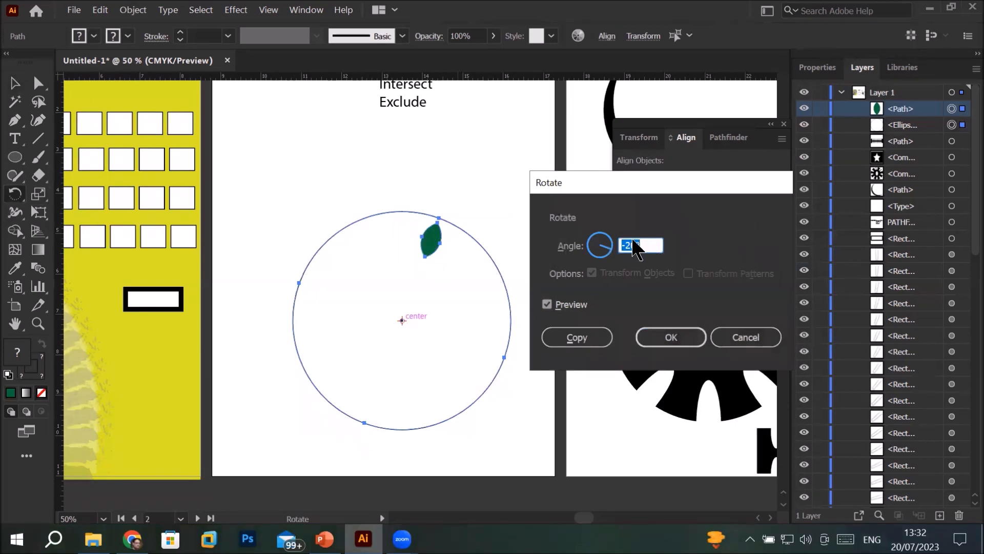
pyautogui.click(577, 339)
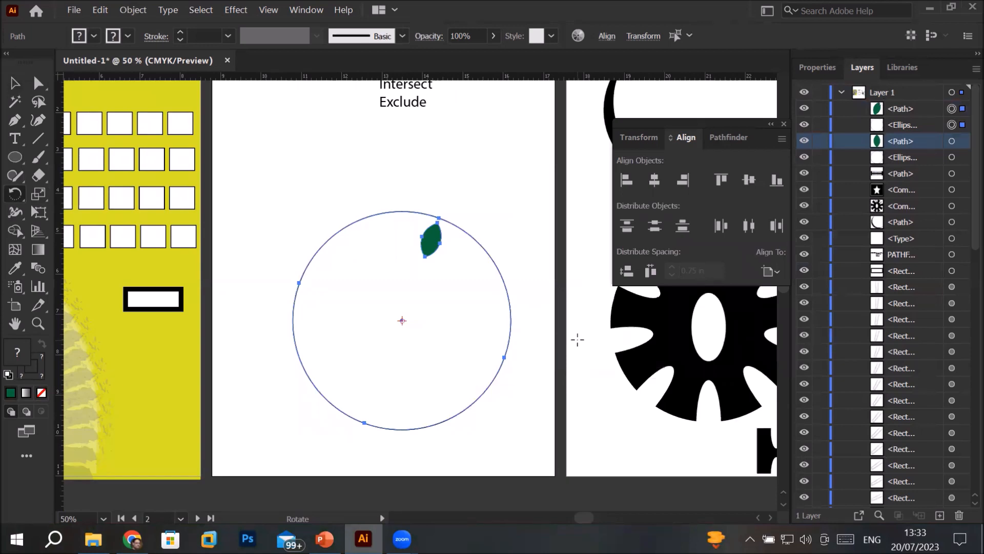
pyautogui.hotkey('ctrl', 'd')
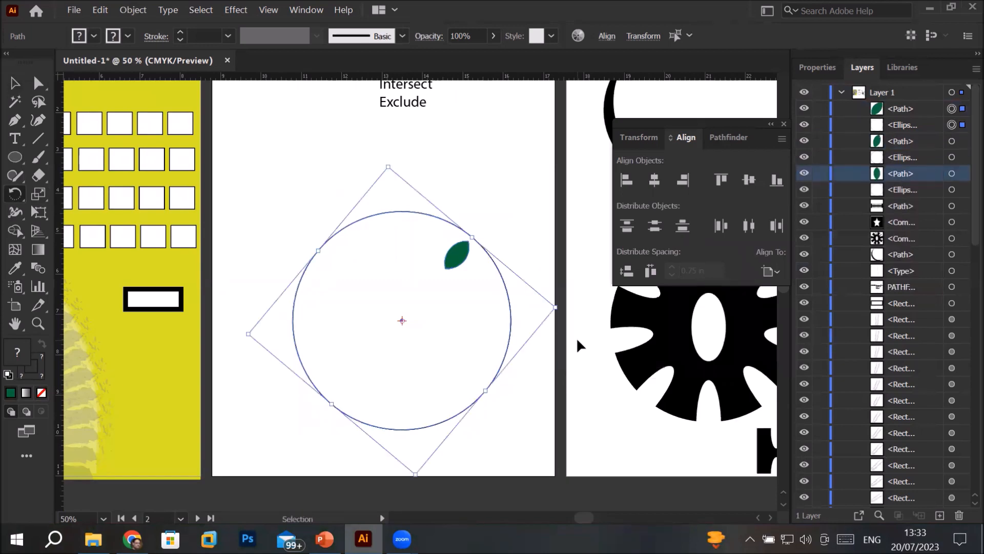
# Undo the rotated copies of the leaf and circle
pyautogui.hotkey('ctrl', 'z')
pyautogui.hotkey('ctrl', 'z')
pyautogui.hotkey('ctrl', 'z')
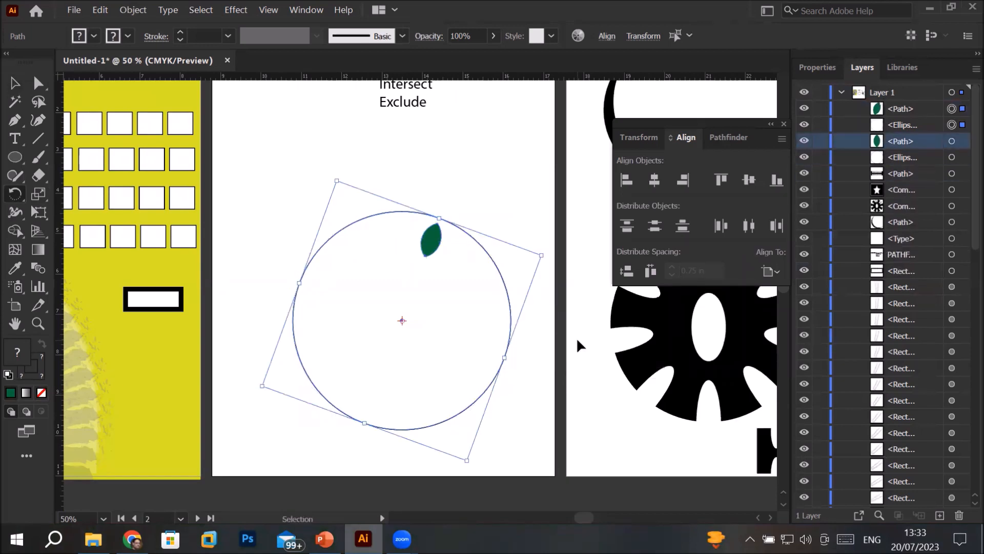
# Select only the green leaf and make a copy rotated -20° about the circle's center
pyautogui.click(14, 83)
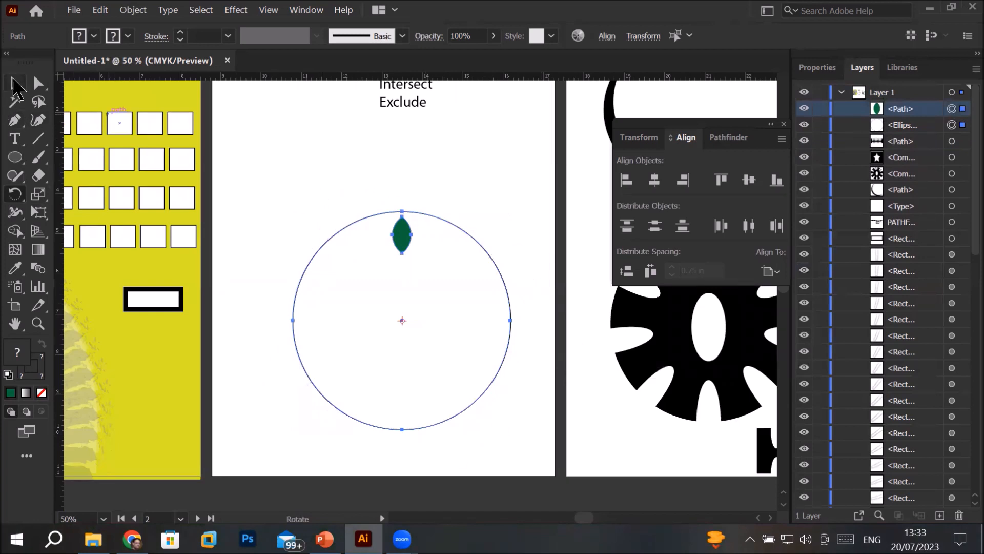
pyautogui.click(349, 155)
pyautogui.click(401, 245)
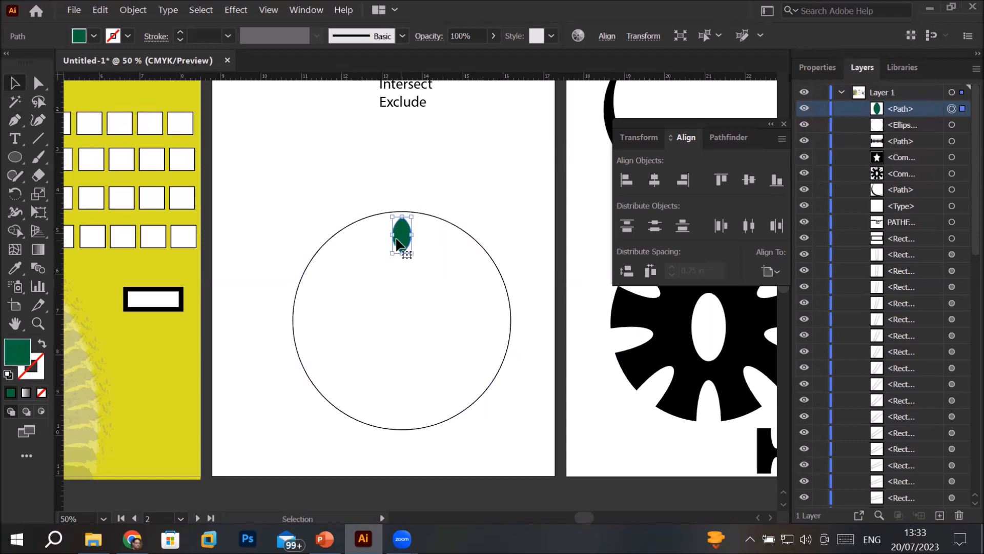
pyautogui.click(16, 194)
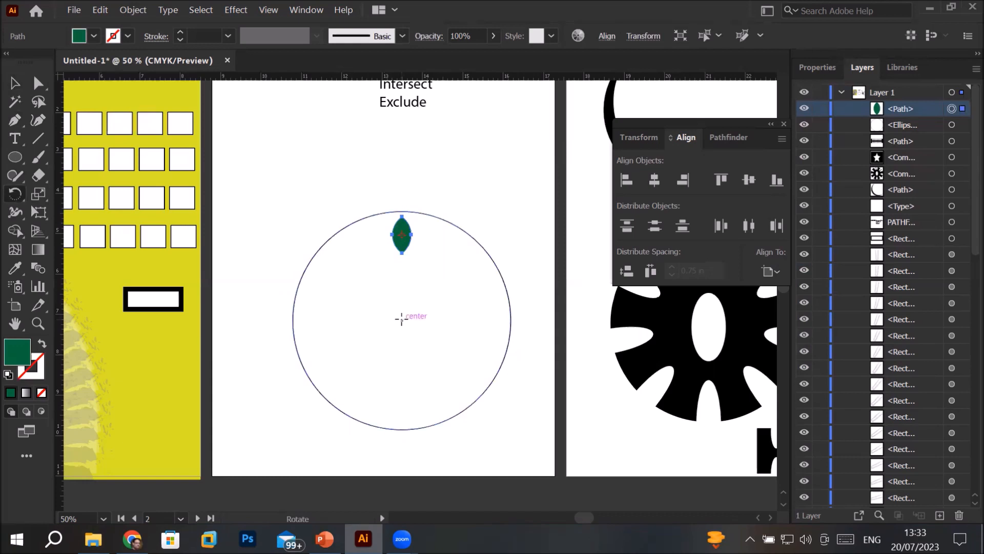
pyautogui.keyDown('alt'); pyautogui.click(401, 319); pyautogui.keyUp('alt')
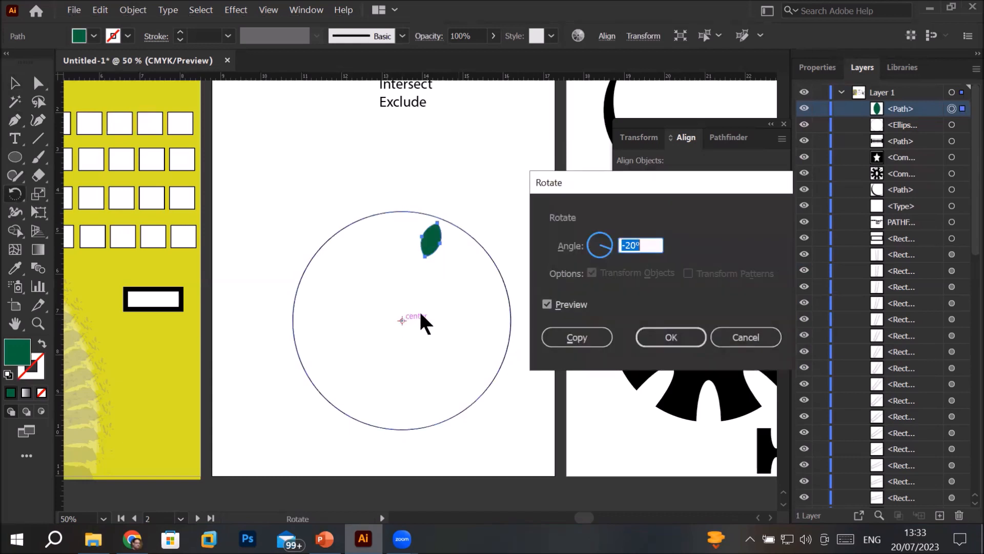
pyautogui.click(562, 334)
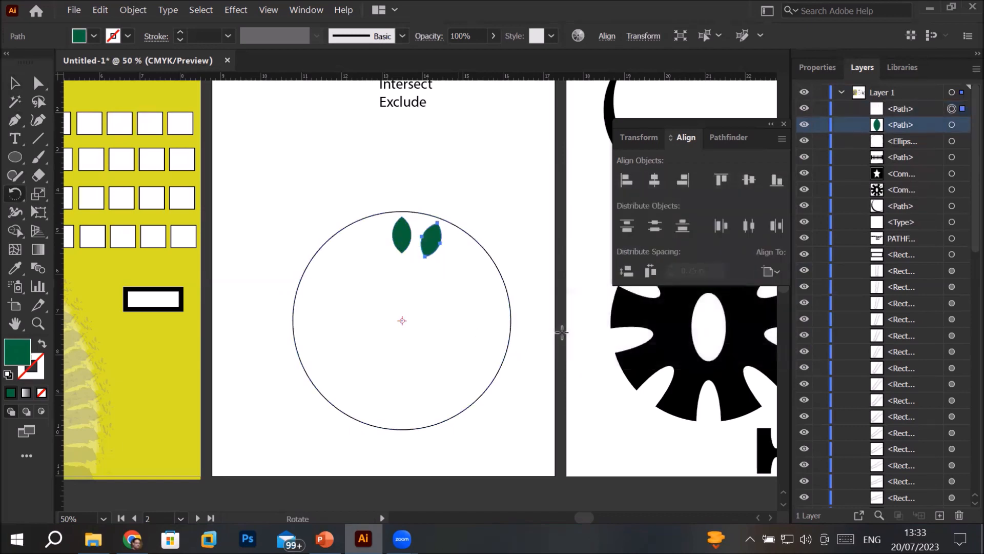
# Repeat the -20° leaf copy around the circle's center until the leaves form a complete ring
pyautogui.hotkey('ctrl', 'd')
pyautogui.hotkey('ctrl', 'd')
pyautogui.hotkey('ctrl', 'd')
pyautogui.hotkey('ctrl', 'd')
pyautogui.hotkey('ctrl', 'd')
pyautogui.hotkey('ctrl', 'd')
pyautogui.hotkey('ctrl', 'd')
pyautogui.hotkey('ctrl', 'd')
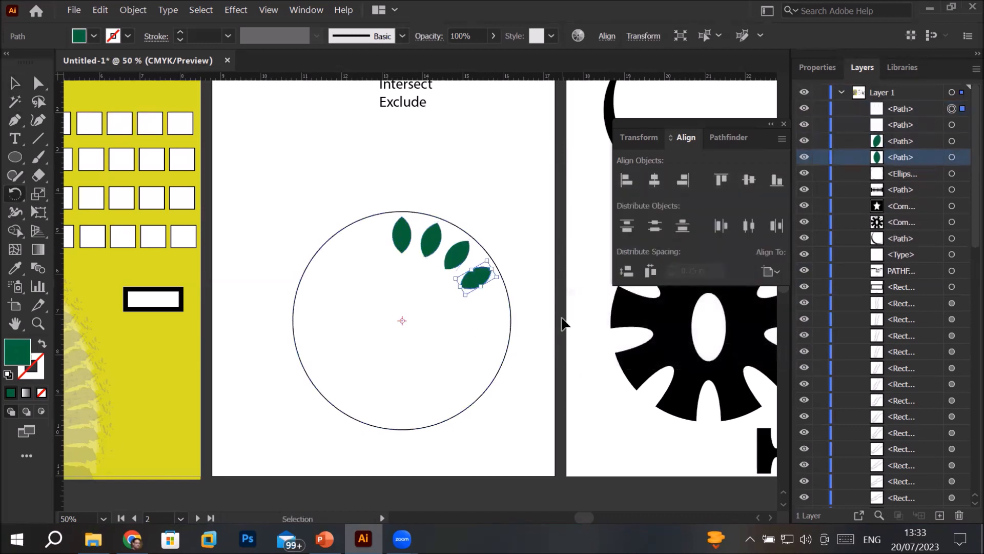
pyautogui.hotkey('ctrl', 'd')
pyautogui.hotkey('ctrl', 'd')
pyautogui.hotkey('ctrl', 'd')
pyautogui.hotkey('ctrl', 'd')
pyautogui.hotkey('ctrl', 'd')
pyautogui.hotkey('ctrl', 'd')
pyautogui.hotkey('ctrl', 'd')
pyautogui.hotkey('ctrl', 'd')
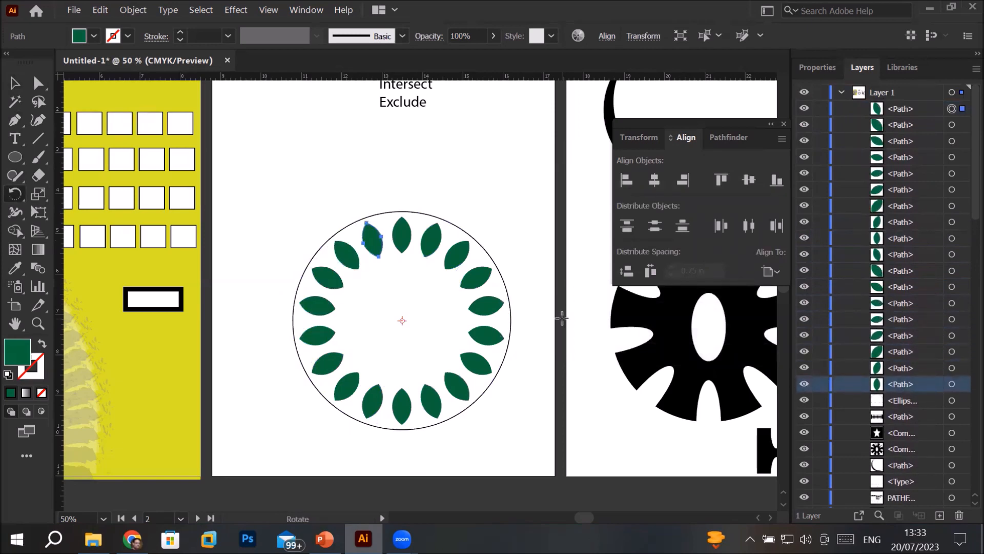
# Draw a green circle about 2.8 in wide from the outer circle's center, filling the space inside the leaf ring
pyautogui.click(21, 160)
pyautogui.click(317, 177)
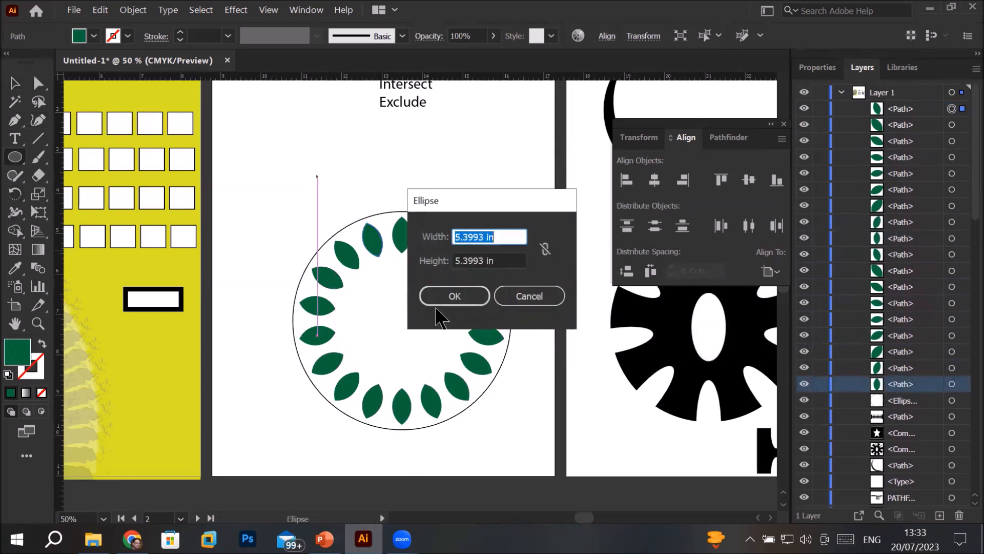
pyautogui.click(503, 302)
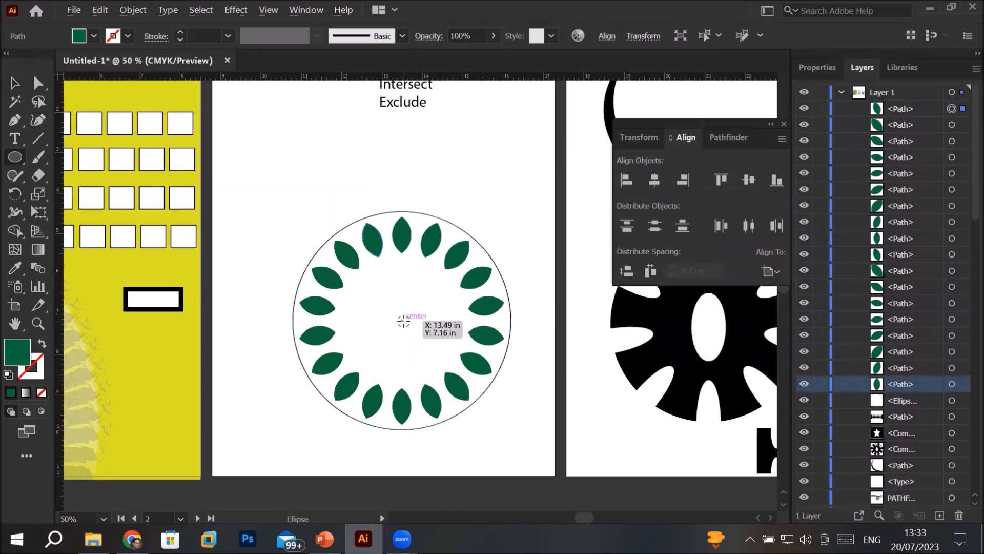
pyautogui.moveTo(403, 321); pyautogui.dragTo(399, 264)
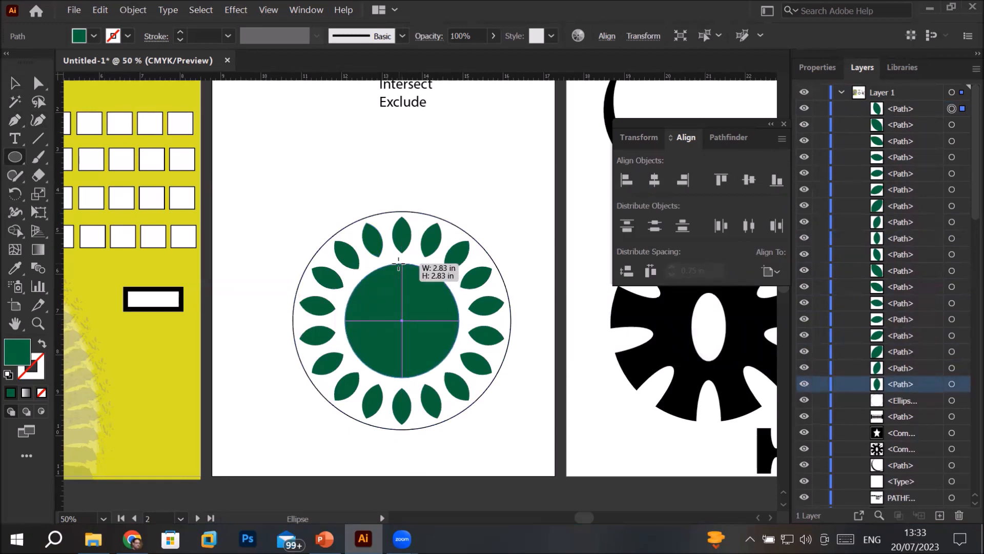
pyautogui.moveTo(399, 264); pyautogui.dragTo(400, 264)
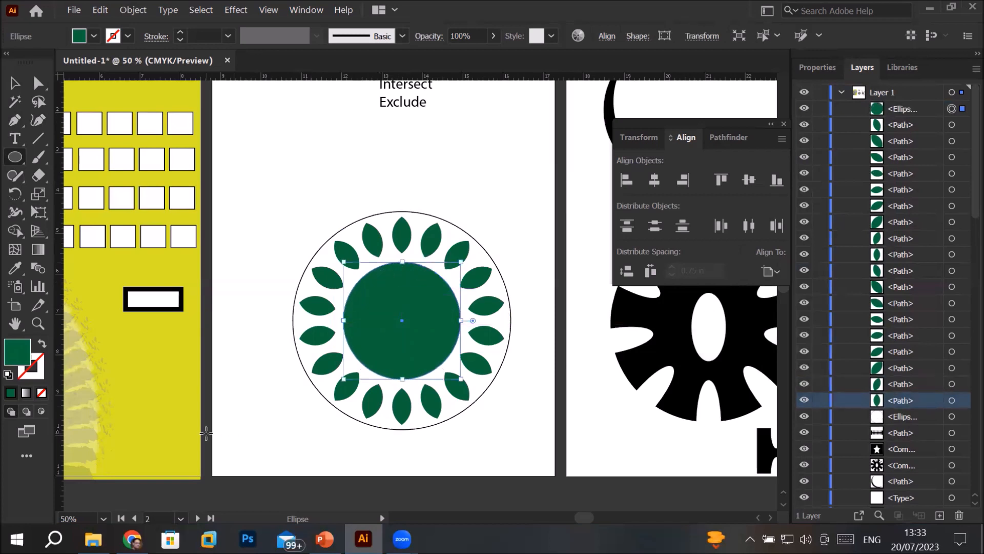
# Add the path text "Clean and Green LAhore" along the outer circle, starting at its left side
pyautogui.click(18, 147)
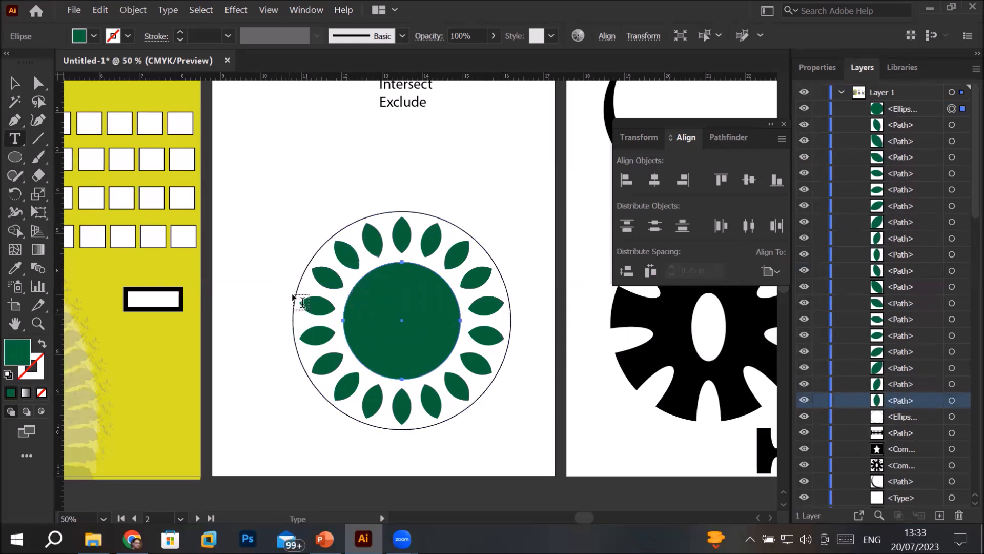
pyautogui.click(16, 137)
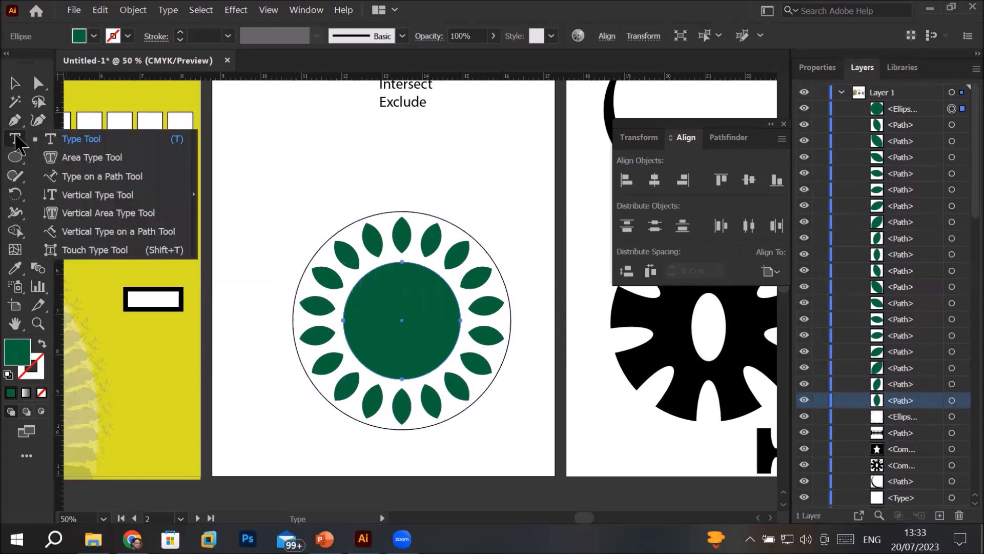
pyautogui.click(104, 178)
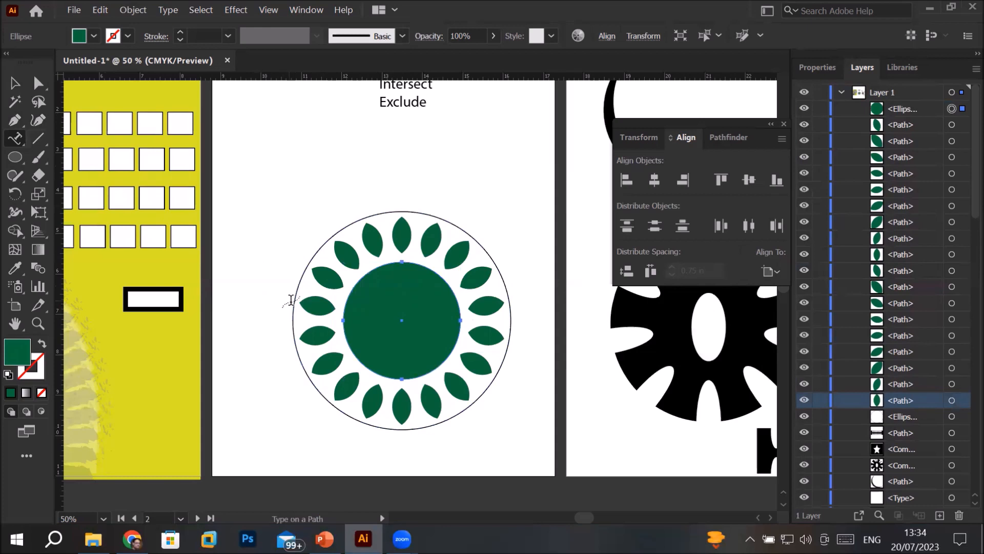
pyautogui.click(292, 301)
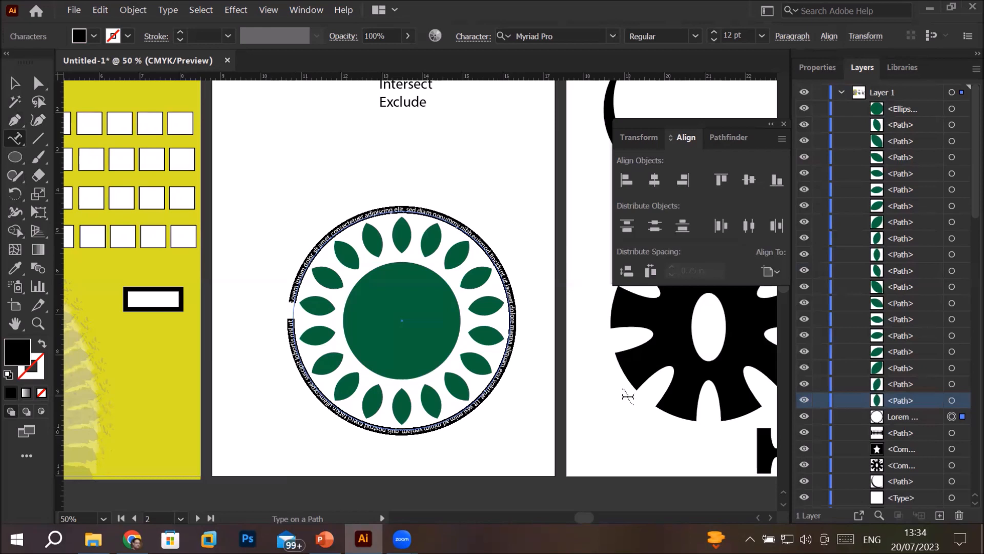
pyautogui.write('Clean and G')
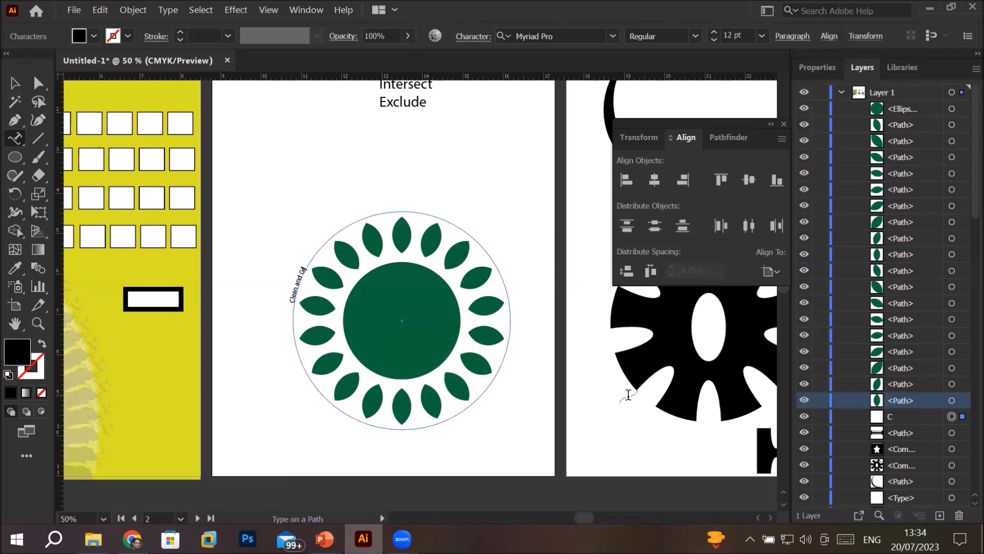
pyautogui.write('reen LAhore')
# Set the font size of the whole curved text to 55 pt
pyautogui.tripleClick(298, 281)
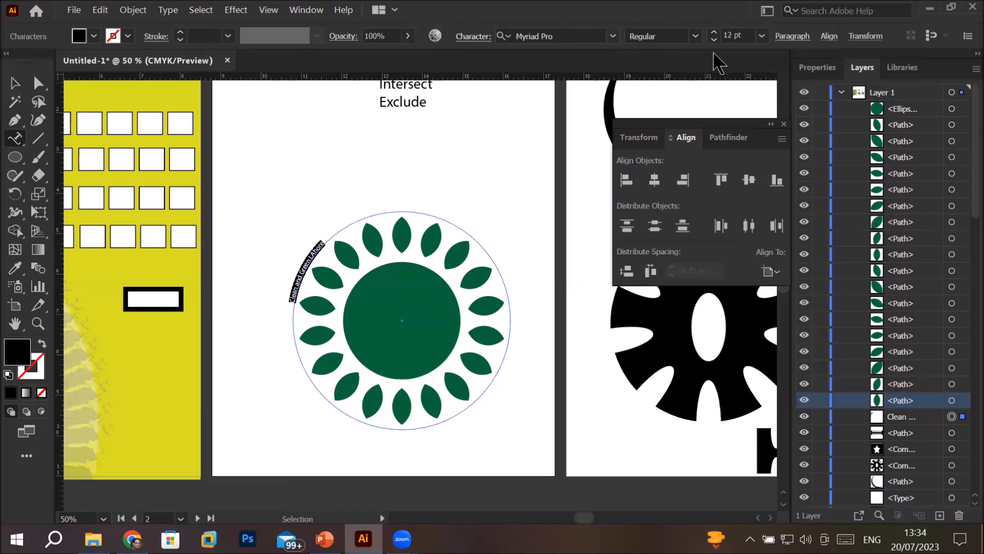
pyautogui.click(713, 33)
pyautogui.click(713, 33)
pyautogui.click(713, 33)
pyautogui.click(713, 33)
pyautogui.click(713, 33)
pyautogui.click(713, 33)
pyautogui.click(713, 33)
pyautogui.click(713, 33)
pyautogui.click(713, 32)
pyautogui.click(713, 32)
pyautogui.click(713, 33)
pyautogui.click(713, 33)
pyautogui.click(713, 33)
pyautogui.click(713, 33)
pyautogui.click(713, 33)
pyautogui.click(713, 32)
pyautogui.click(713, 33)
pyautogui.click(713, 33)
pyautogui.click(713, 32)
pyautogui.click(713, 33)
pyautogui.click(713, 33)
pyautogui.click(713, 33)
pyautogui.click(713, 33)
pyautogui.click(713, 33)
pyautogui.click(713, 32)
pyautogui.click(713, 33)
pyautogui.click(713, 32)
pyautogui.click(713, 32)
pyautogui.click(713, 32)
pyautogui.click(713, 33)
pyautogui.click(713, 33)
pyautogui.click(713, 32)
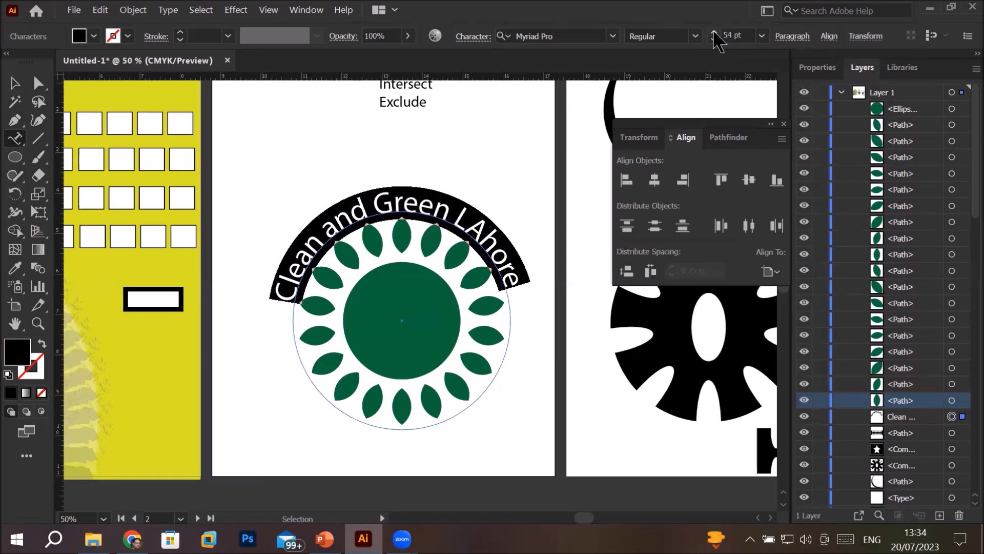
pyautogui.click(713, 33)
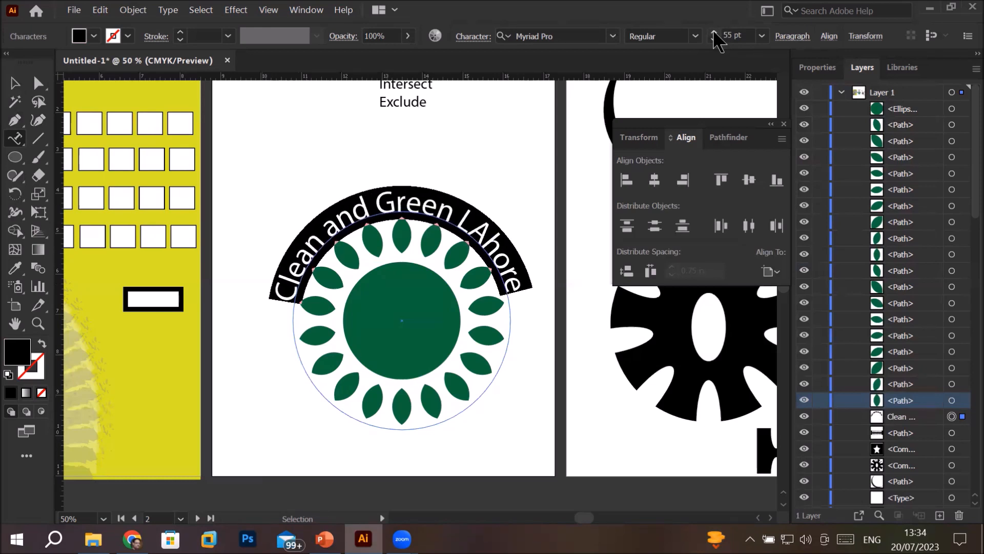
# Correct "LAhore" to "Lahore" in the curved text and deselect it
pyautogui.doubleClick(490, 236)
pyautogui.click(490, 236)
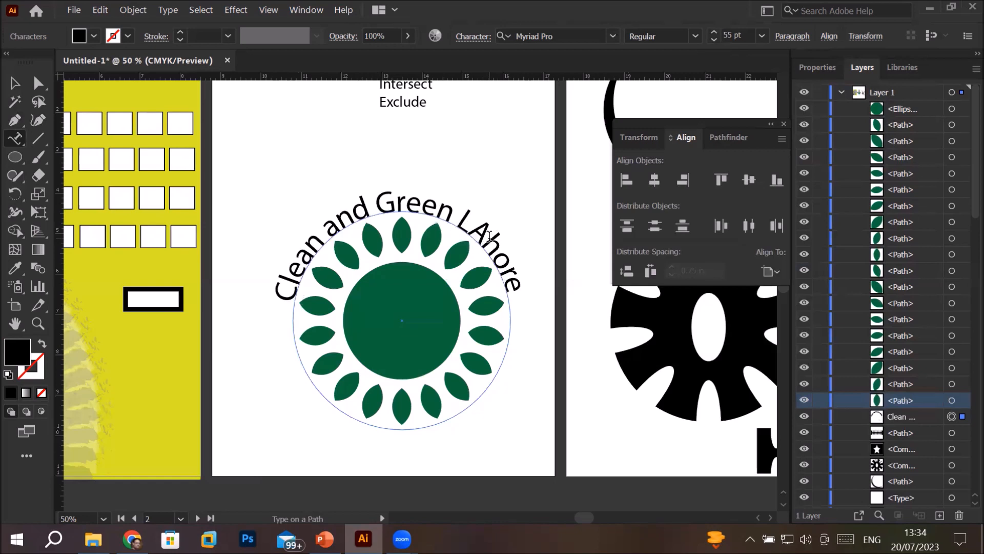
pyautogui.press('BackSpace')
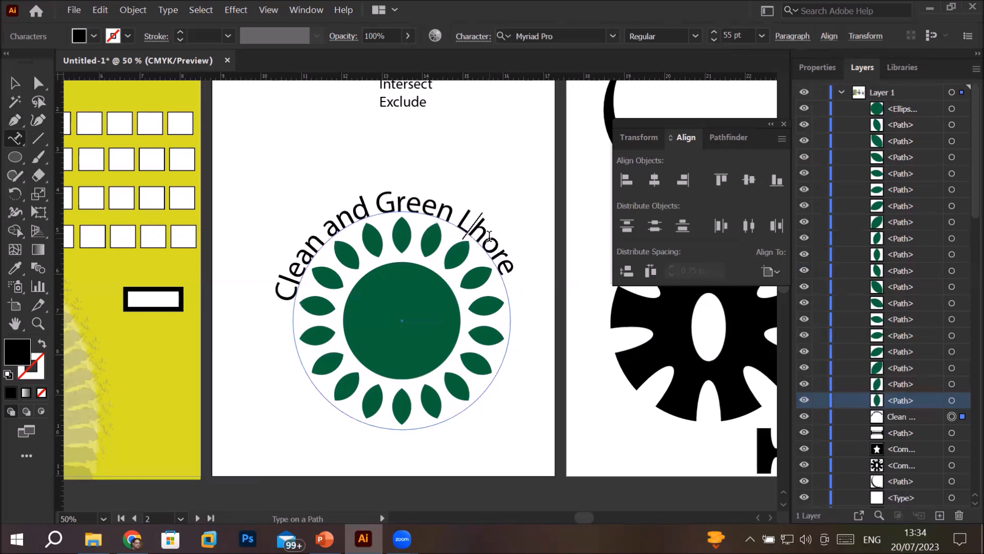
pyautogui.write('a')
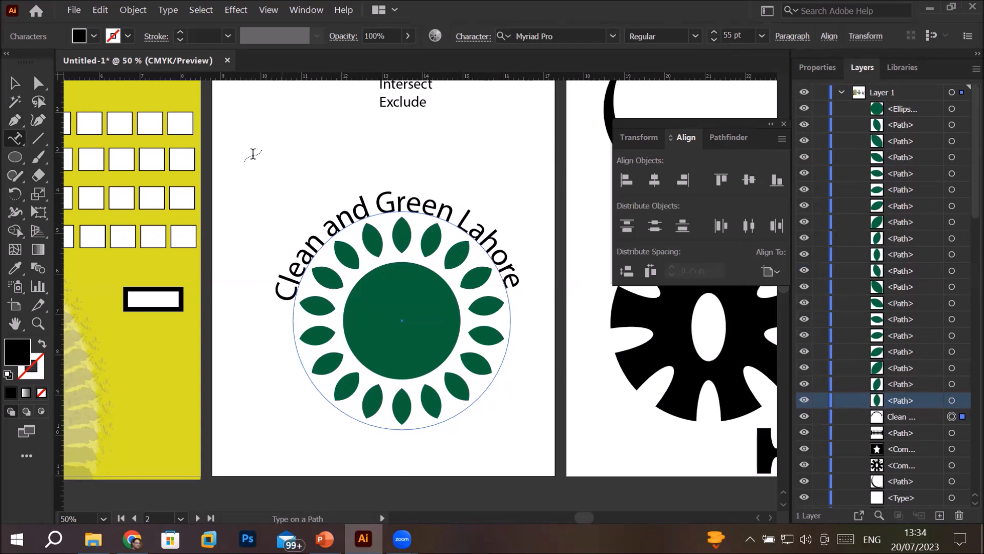
pyautogui.click(10, 82)
pyautogui.click(388, 171)
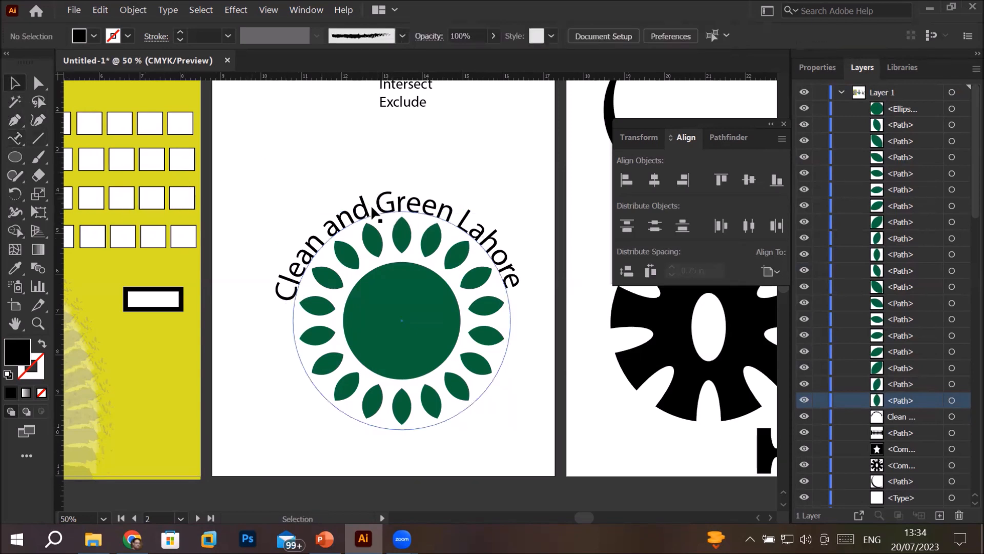
# Try raising the baseline shift of the whole curved text to 26 pt
pyautogui.click(17, 143)
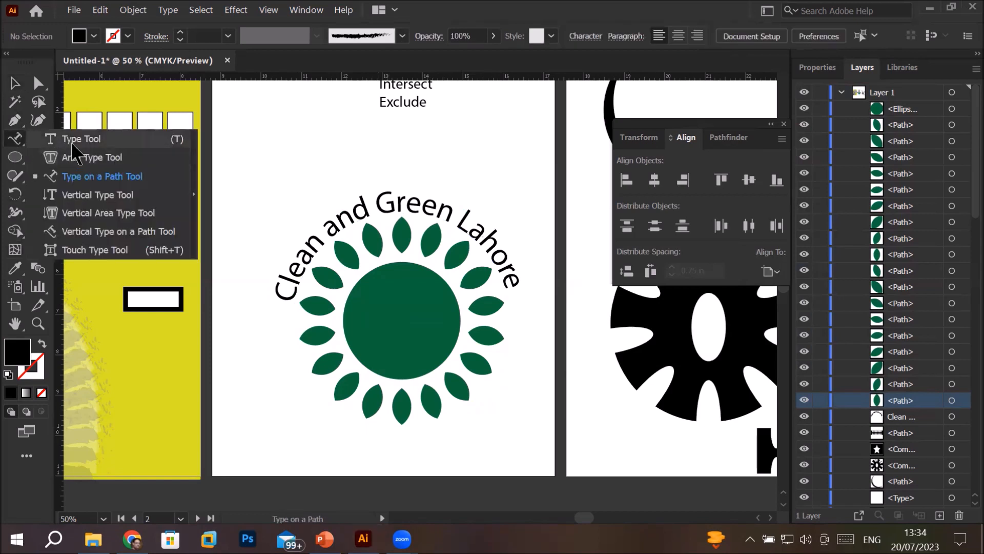
pyautogui.click(77, 140)
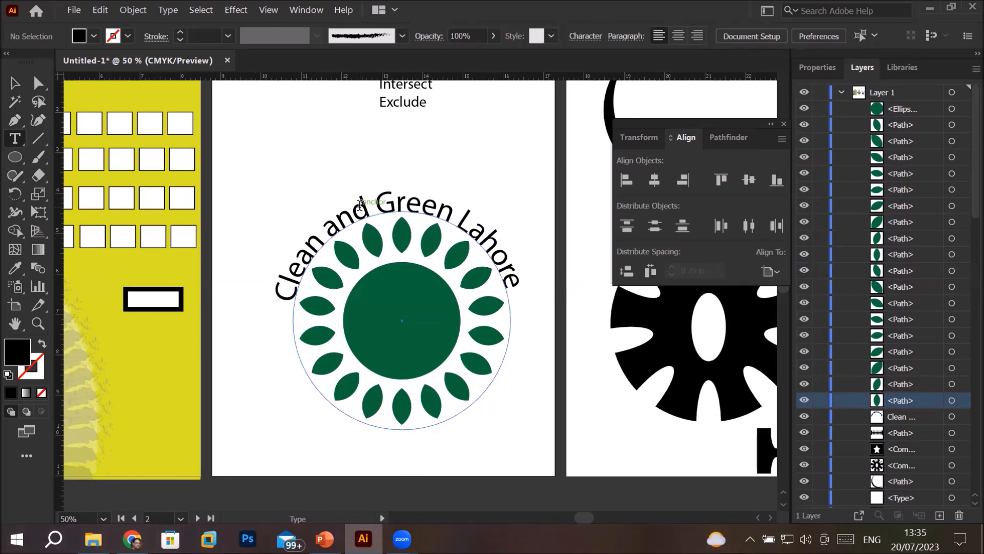
pyautogui.click(361, 202)
pyautogui.hotkey('ctrl', 'a')
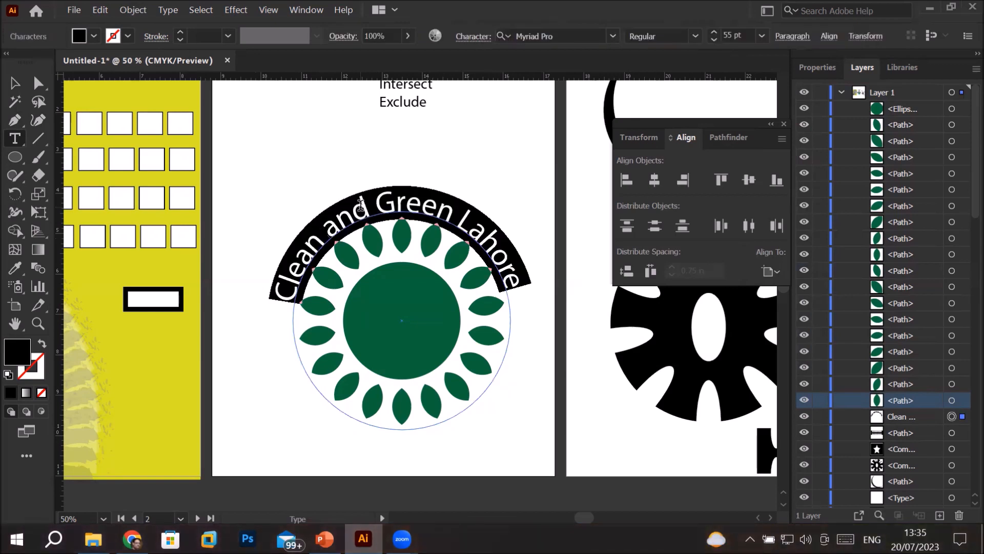
pyautogui.click(471, 36)
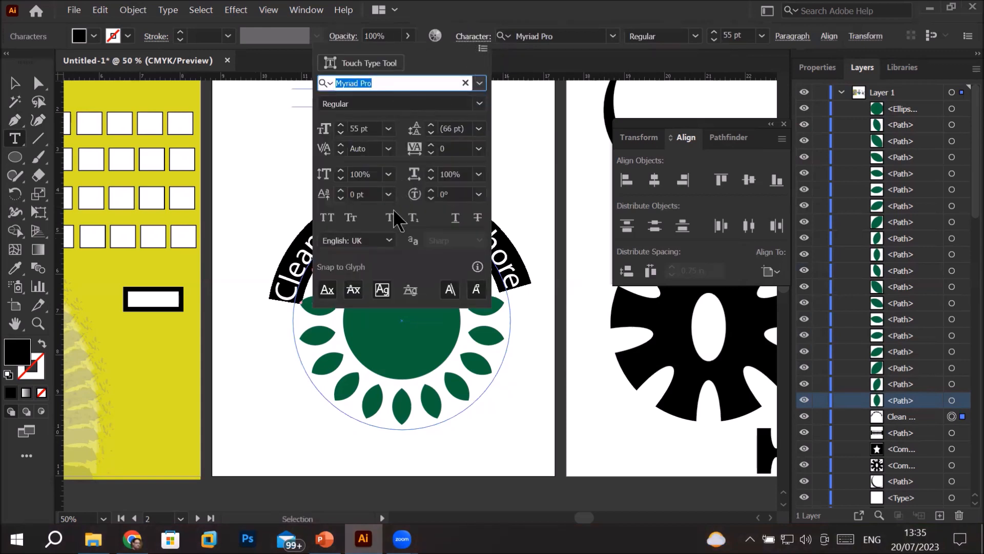
pyautogui.click(371, 194)
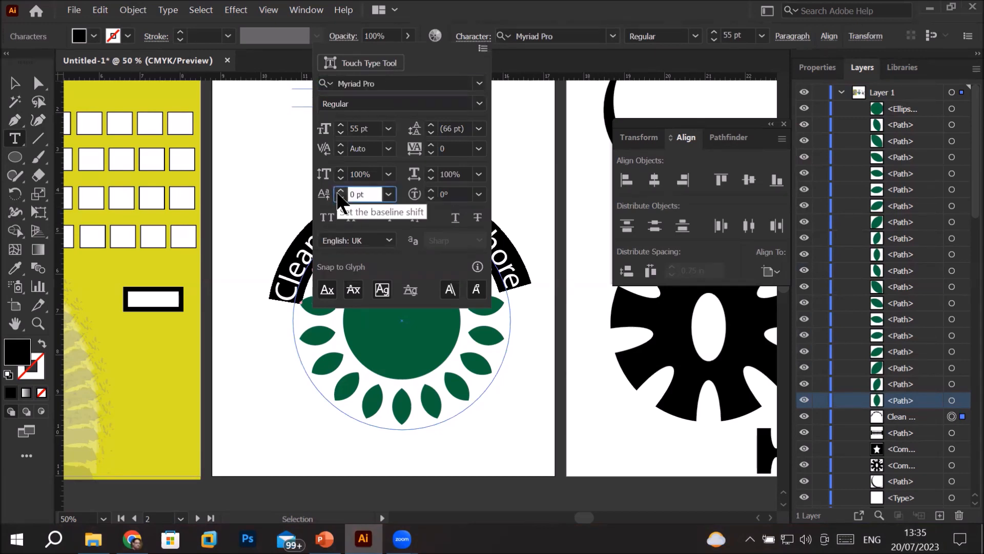
pyautogui.click(341, 193)
pyautogui.click(341, 193)
pyautogui.click(341, 193)
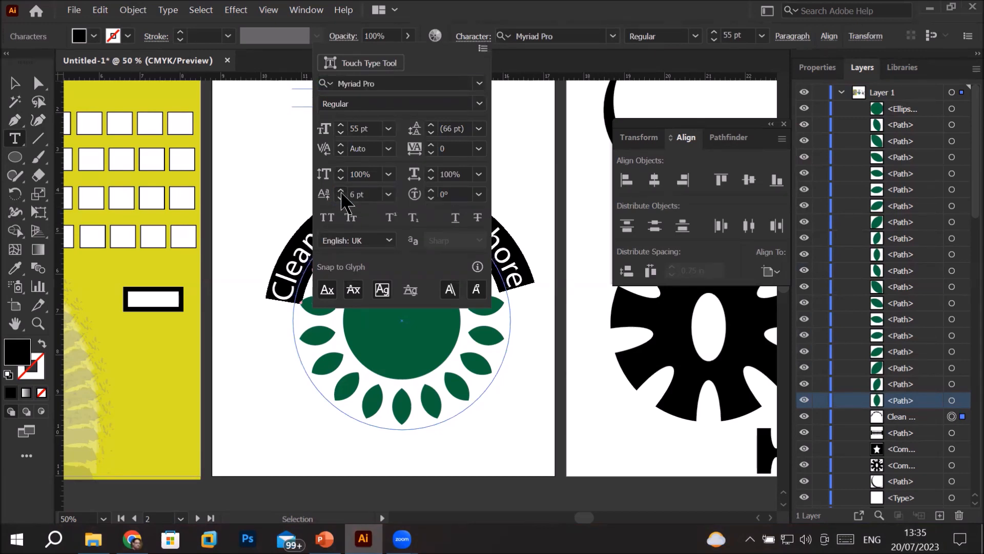
pyautogui.click(341, 193)
pyautogui.click(340, 193)
pyautogui.click(341, 193)
pyautogui.click(341, 193)
pyautogui.click(341, 193)
pyautogui.click(341, 193)
pyautogui.click(341, 193)
pyautogui.click(341, 193)
pyautogui.click(342, 193)
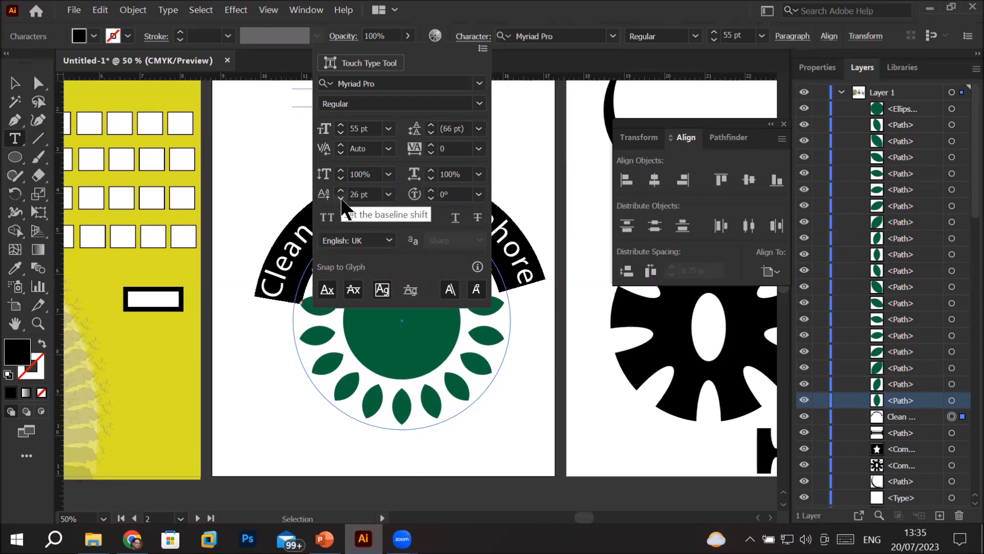
# Try lowering the curved text's baseline shift to -46 pt and deselect the text
pyautogui.click(341, 198)
pyautogui.click(341, 198)
pyautogui.click(341, 198)
pyautogui.click(341, 198)
pyautogui.click(341, 198)
pyautogui.click(340, 198)
pyautogui.click(341, 199)
pyautogui.click(341, 198)
pyautogui.click(341, 198)
pyautogui.click(341, 198)
pyautogui.click(341, 198)
pyautogui.click(341, 199)
pyautogui.click(341, 199)
pyautogui.click(341, 199)
pyautogui.click(341, 198)
pyautogui.click(341, 198)
pyautogui.click(341, 198)
pyautogui.click(341, 199)
pyautogui.click(341, 199)
pyautogui.click(341, 198)
pyautogui.click(341, 198)
pyautogui.click(341, 198)
pyautogui.click(341, 199)
pyautogui.click(341, 198)
pyautogui.click(341, 199)
pyautogui.click(341, 198)
pyautogui.click(341, 199)
pyautogui.click(341, 198)
pyautogui.click(341, 199)
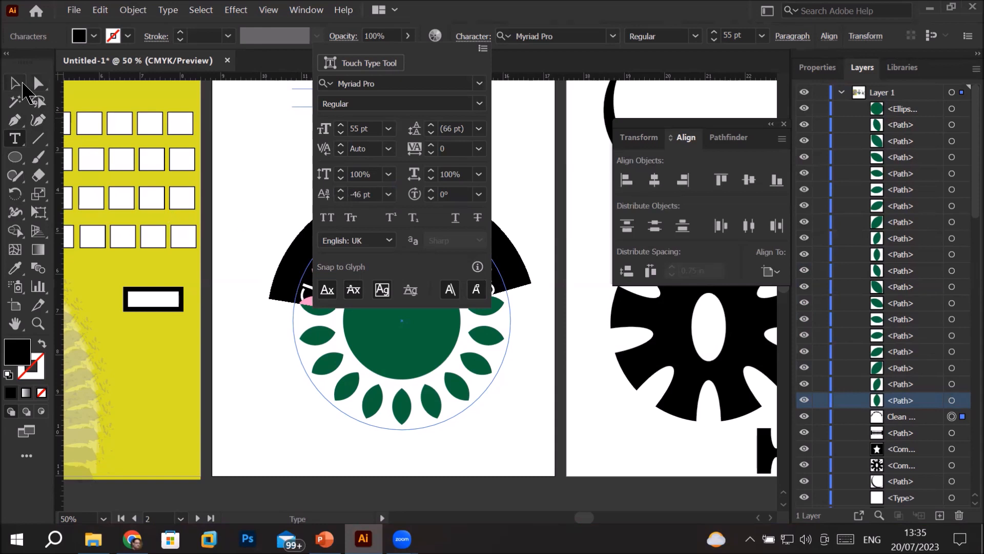
pyautogui.click(18, 83)
pyautogui.click(290, 163)
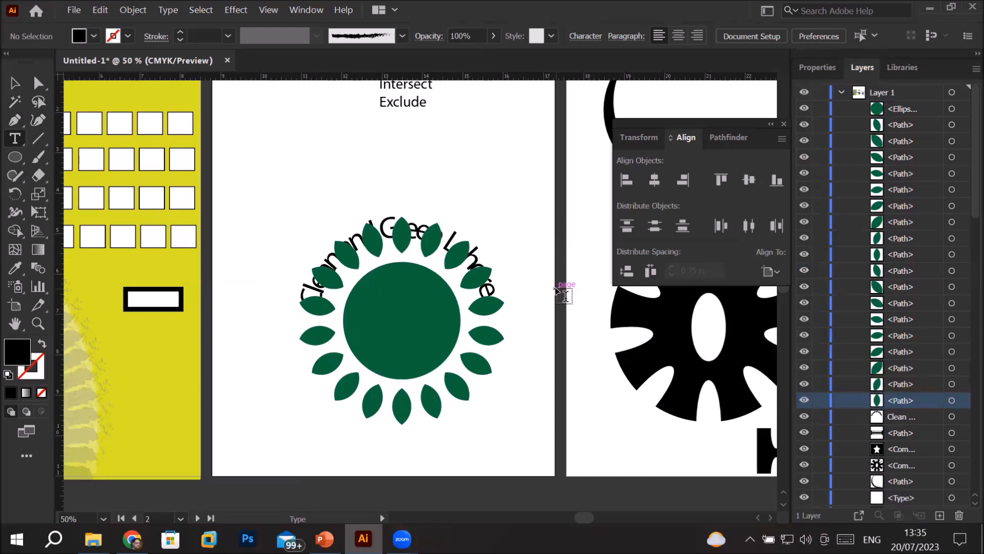
# Undo the baseline shift changes on the curved text and deselect it
pyautogui.hotkey('ctrl', 'z')
pyautogui.hotkey('ctrl', 'z')
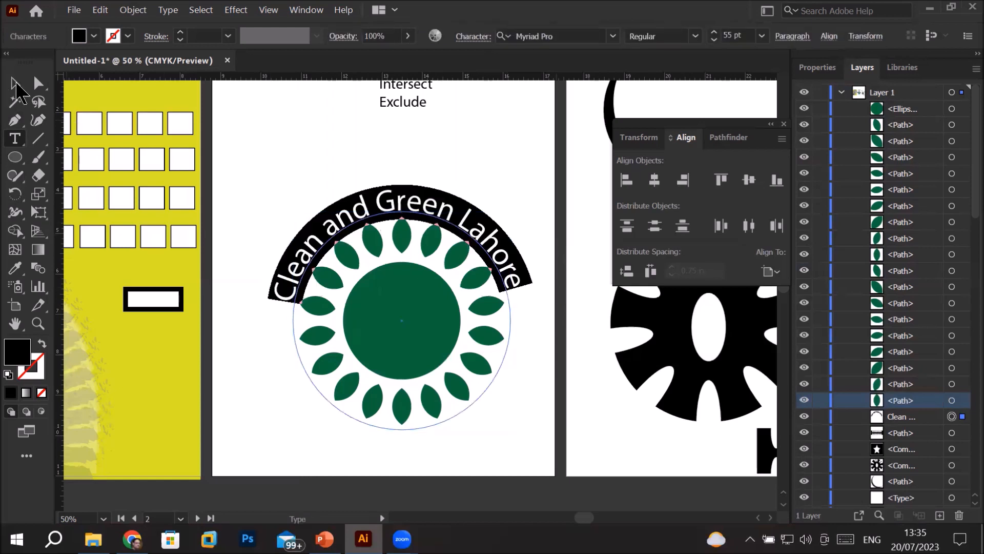
pyautogui.click(14, 83)
pyautogui.click(301, 146)
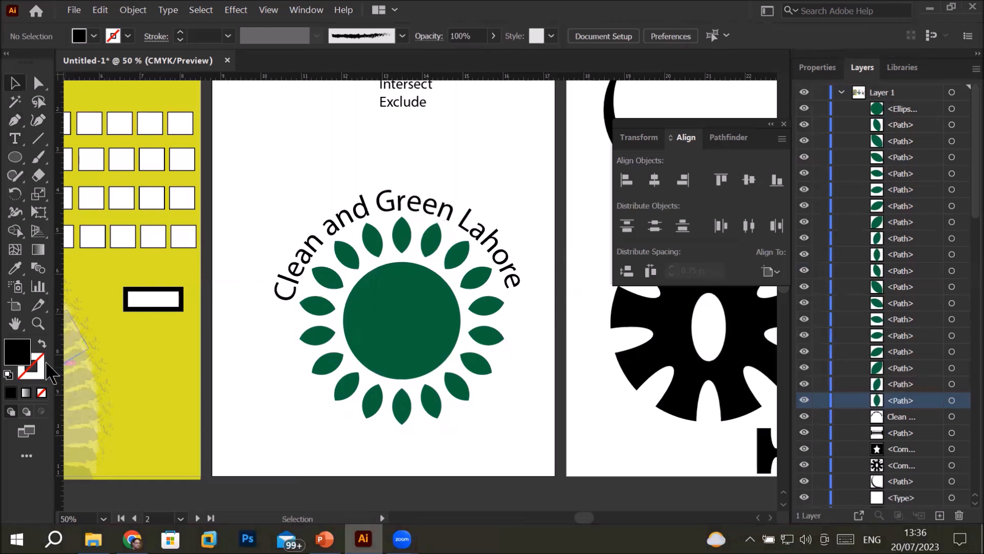
# Draw a black circle from the green circle's center out past the leaf ring, send it to the back and deselect it
pyautogui.click(15, 157)
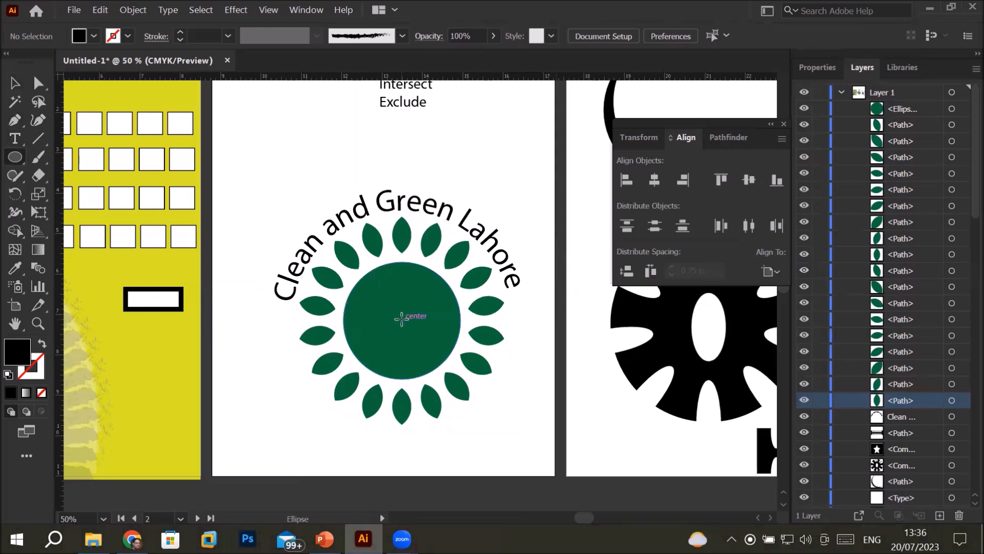
pyautogui.moveTo(402, 319); pyautogui.dragTo(392, 215)
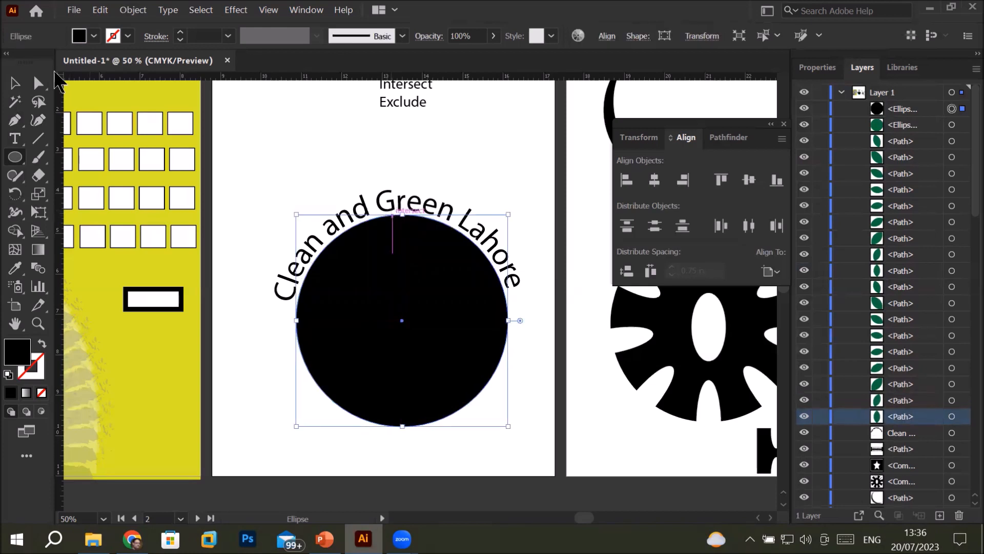
pyautogui.click(15, 84)
pyautogui.rightClick(393, 262)
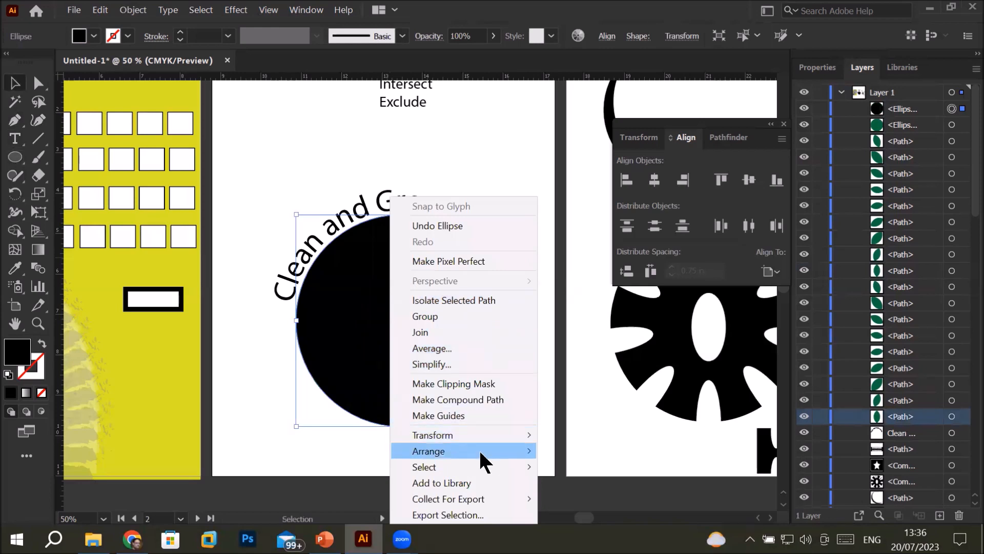
pyautogui.moveTo(502, 454)
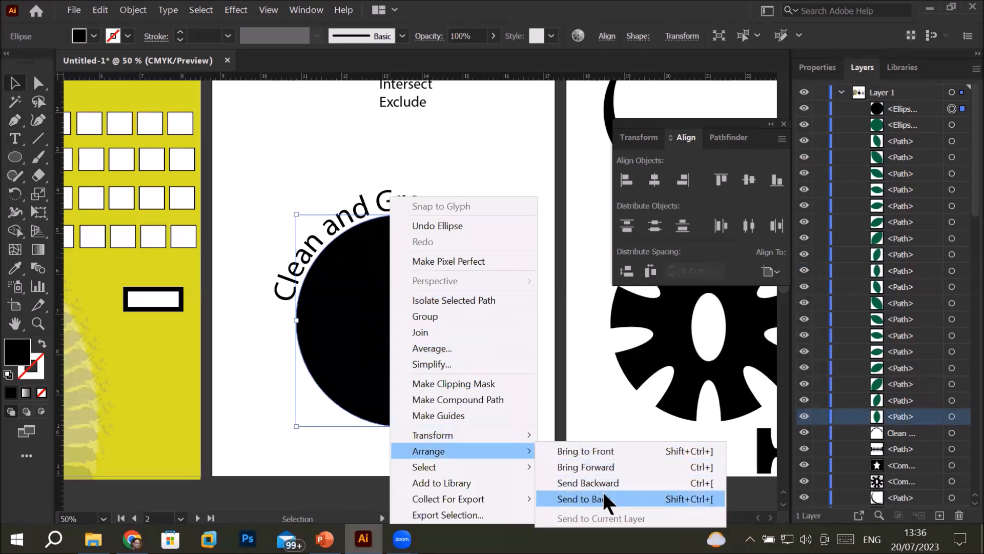
pyautogui.click(584, 499)
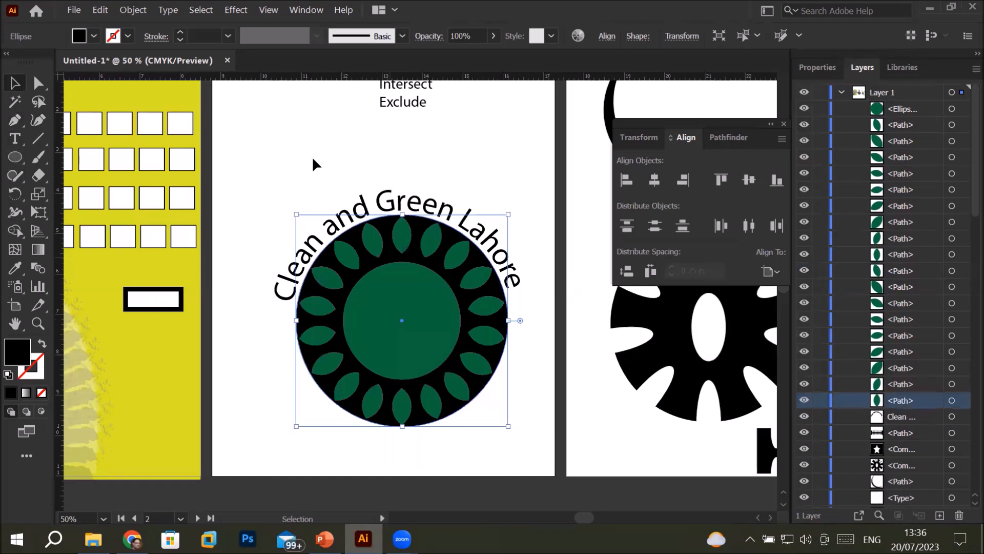
pyautogui.click(288, 159)
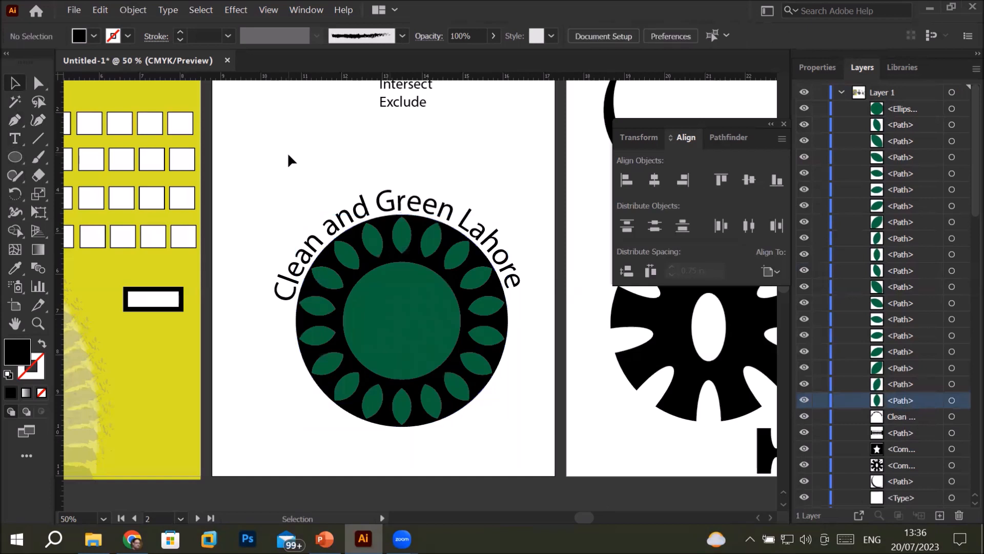
# Fill the black circle behind the leaf ring with yellow after trying cyan and red, and deselect it
pyautogui.click(388, 226)
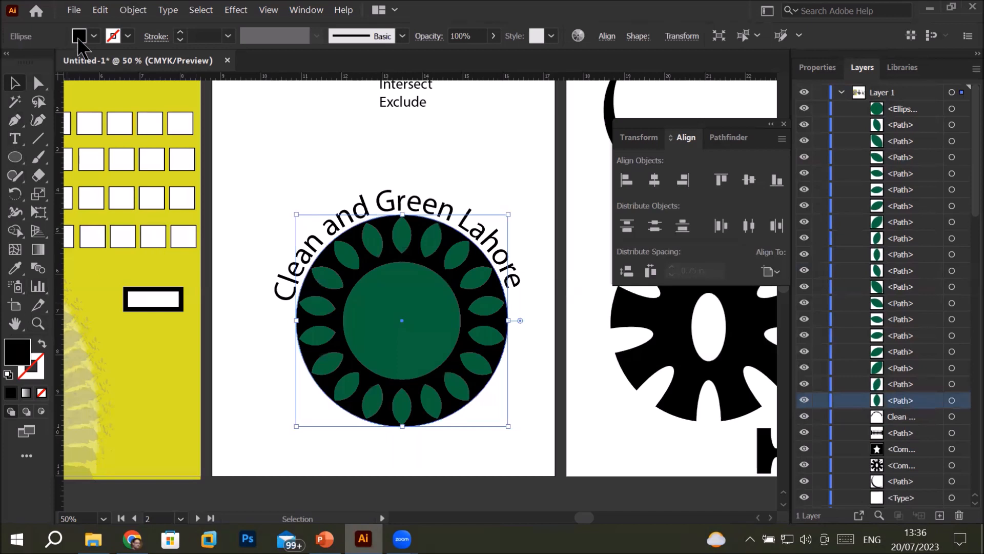
pyautogui.click(94, 35)
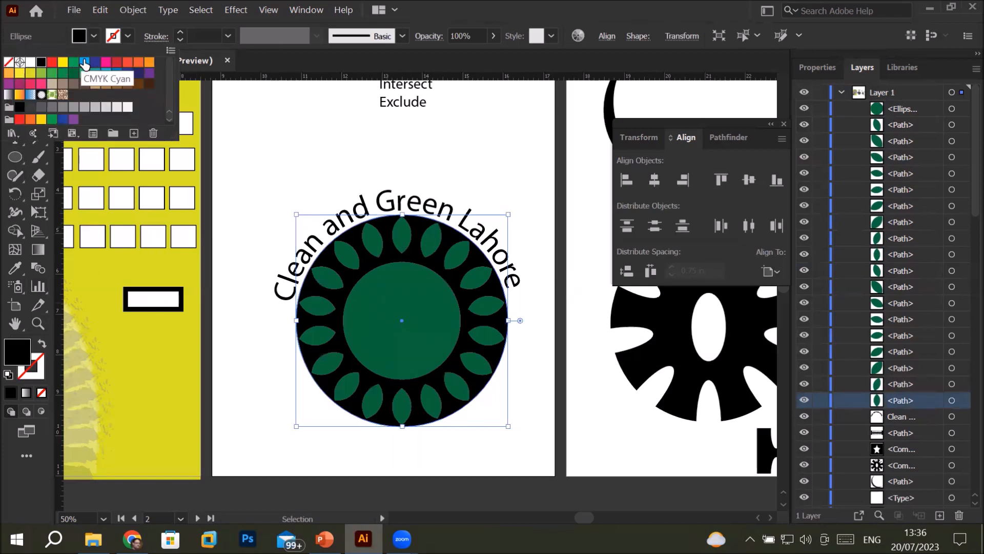
pyautogui.click(84, 62)
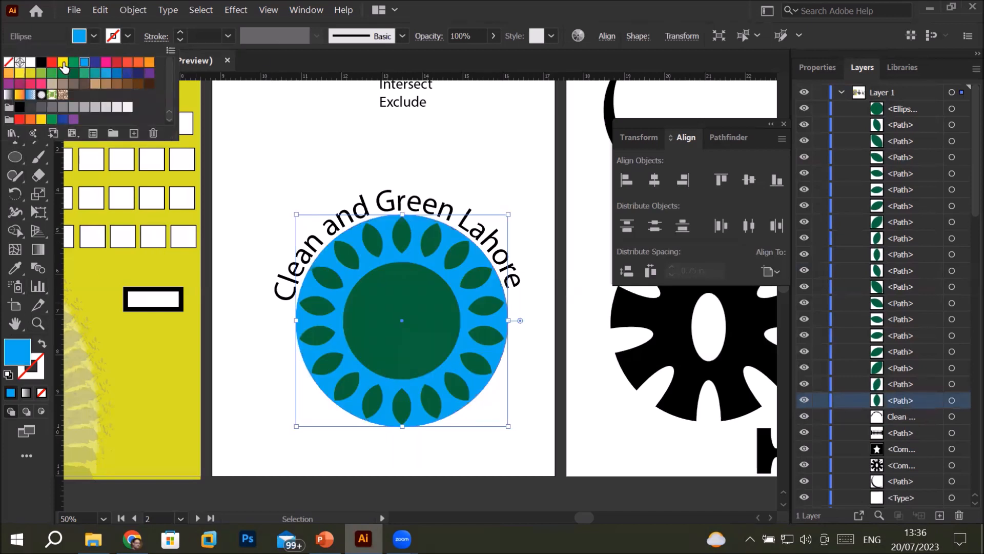
pyautogui.click(63, 63)
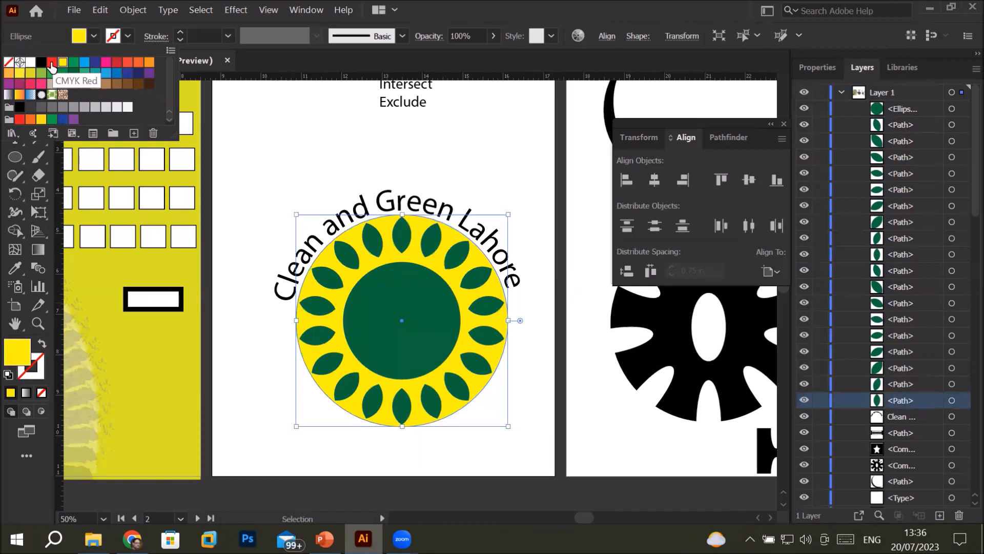
pyautogui.click(52, 62)
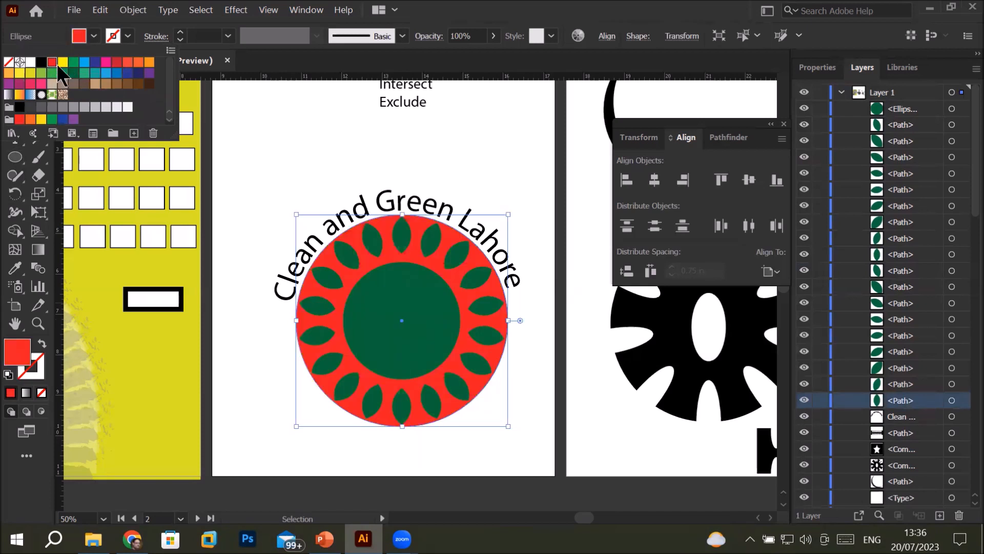
pyautogui.click(64, 62)
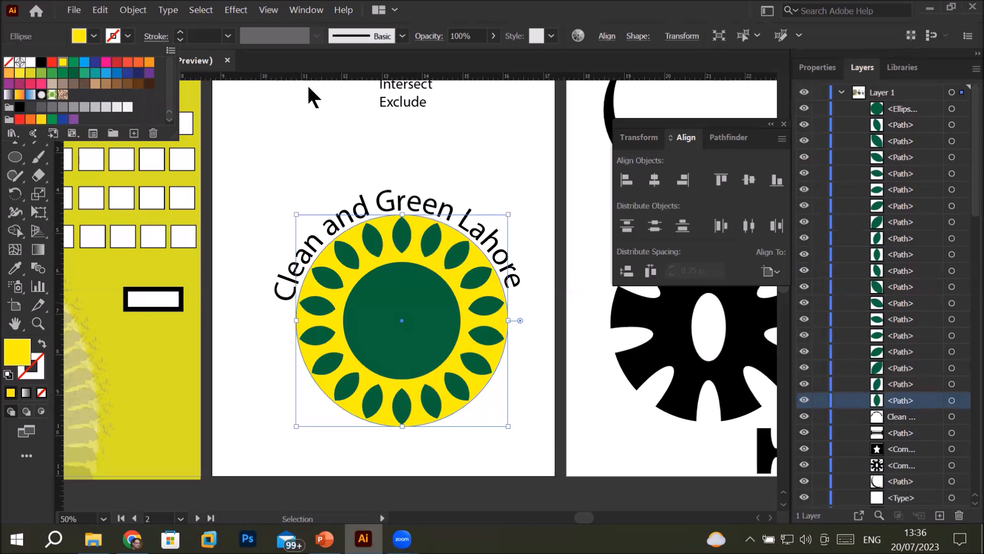
pyautogui.click(302, 132)
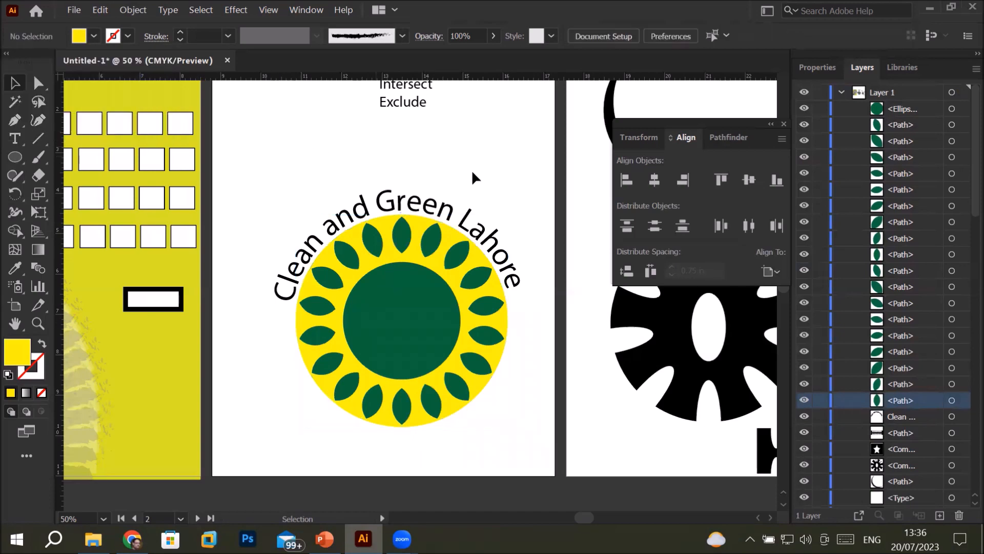
# Read the Pathfinder Exclude slide in the PowerPoint presentation and return to Illustrator
pyautogui.scroll(-2, 586, 291)
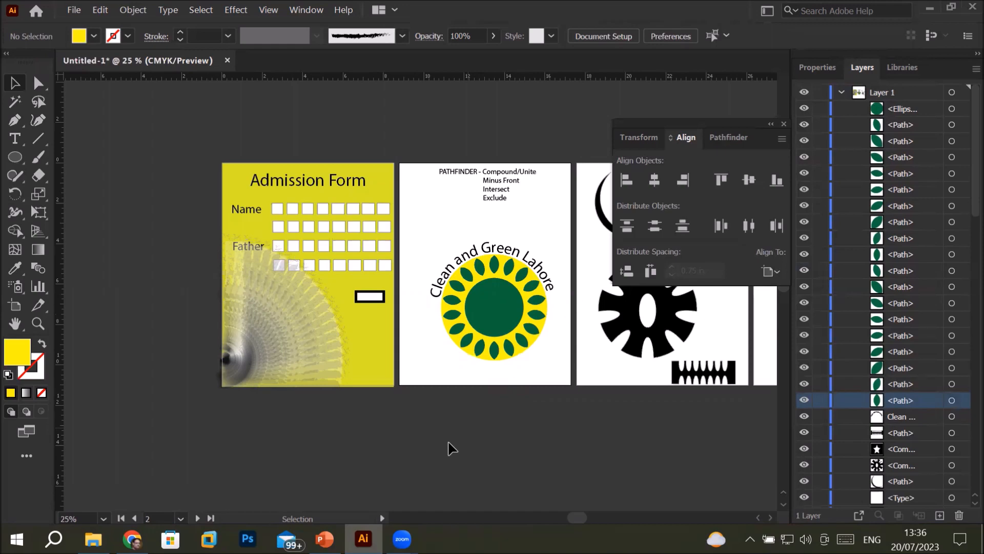
pyautogui.moveTo(325, 539)
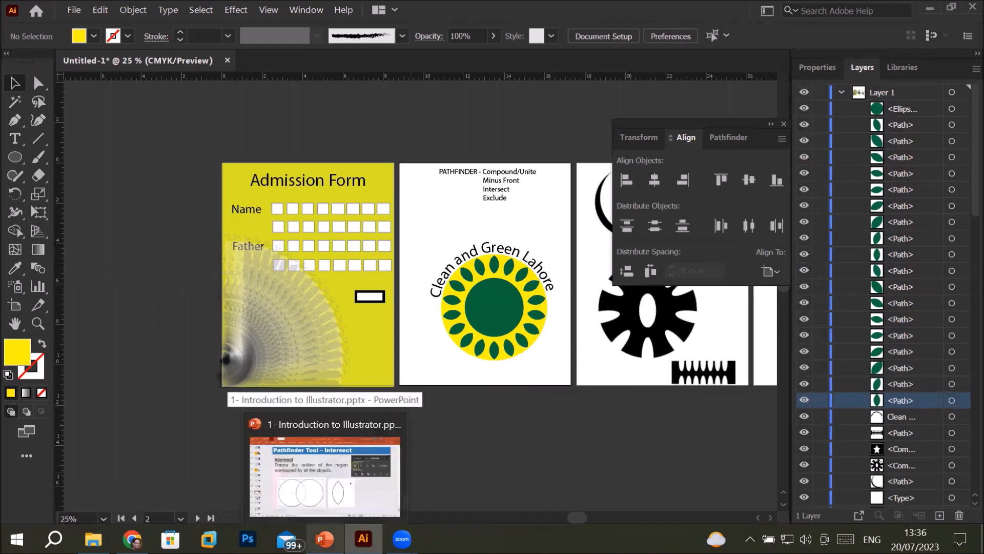
pyautogui.click(324, 539)
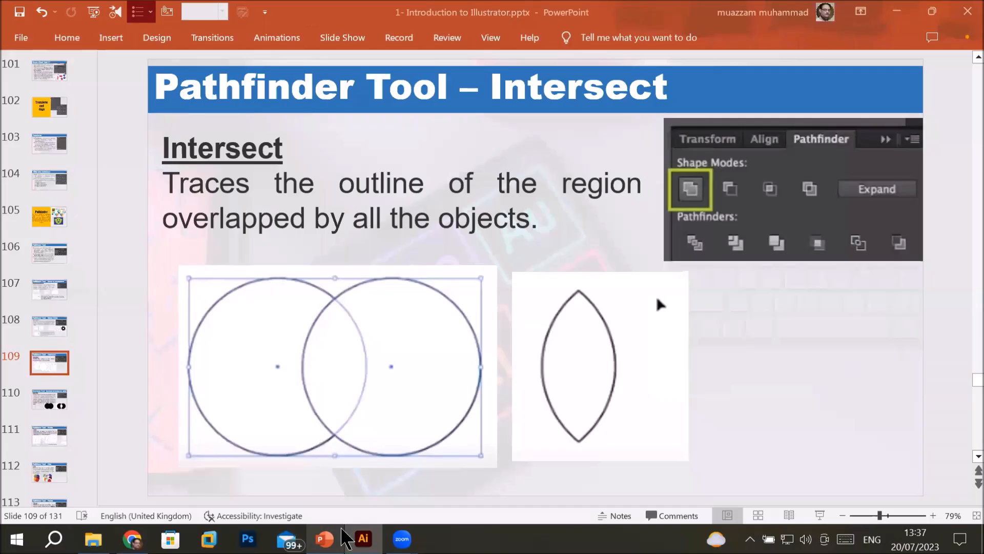
pyautogui.scroll(-1, 964, 458)
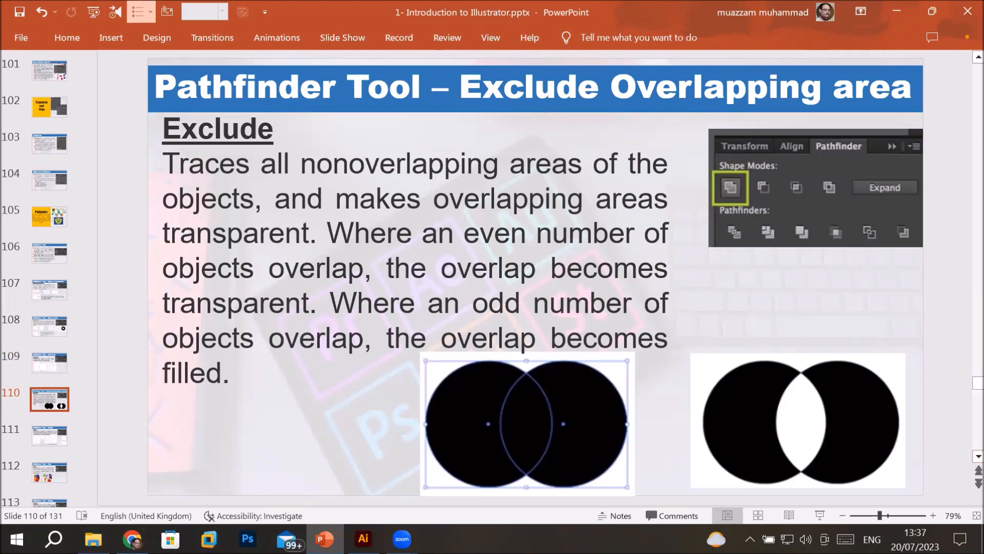
pyautogui.click(363, 539)
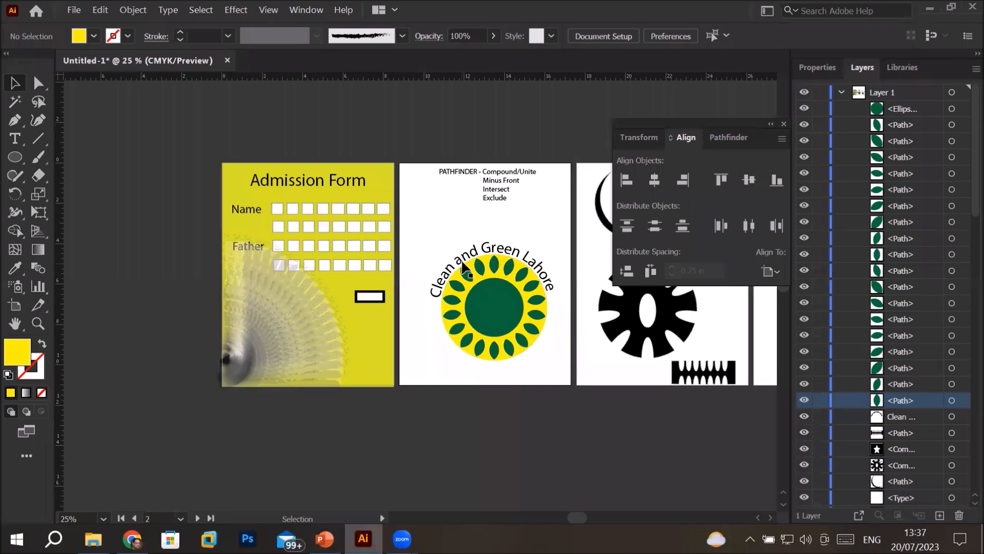
# Move the whole Clean and Green Lahore emblem onto the Admission Form, scale it down before the title and deselect it
pyautogui.moveTo(419, 235); pyautogui.dragTo(560, 369)
pyautogui.moveTo(434, 363); pyautogui.dragTo(237, 184)
pyautogui.scroll(4, 260, 159)
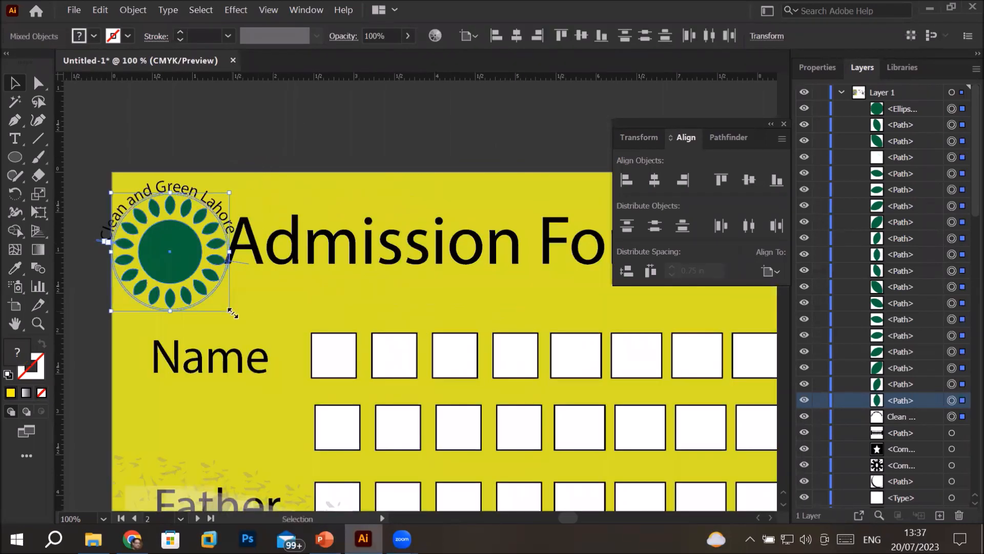
pyautogui.moveTo(229, 309); pyautogui.dragTo(214, 280)
pyautogui.moveTo(157, 243); pyautogui.dragTo(175, 258)
pyautogui.scroll(-3, 412, 345)
pyautogui.scroll(1, 715, 403)
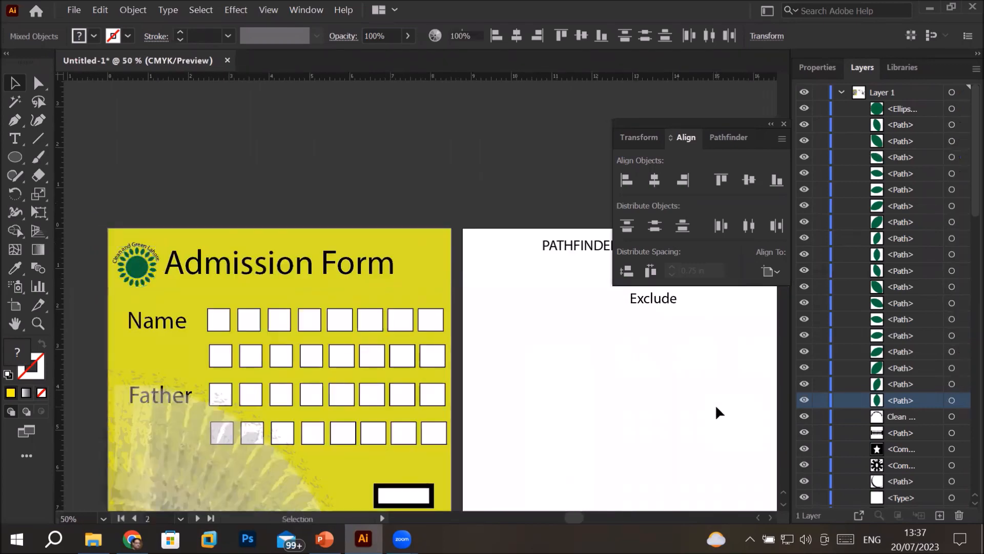
pyautogui.click(716, 404)
# Draw a yellow circle about 3.4 in across below the Pathfinder text on the second artboard
pyautogui.moveTo(717, 405); pyautogui.dragTo(467, 262)
pyautogui.click(15, 157)
pyautogui.moveTo(259, 244); pyautogui.dragTo(397, 381)
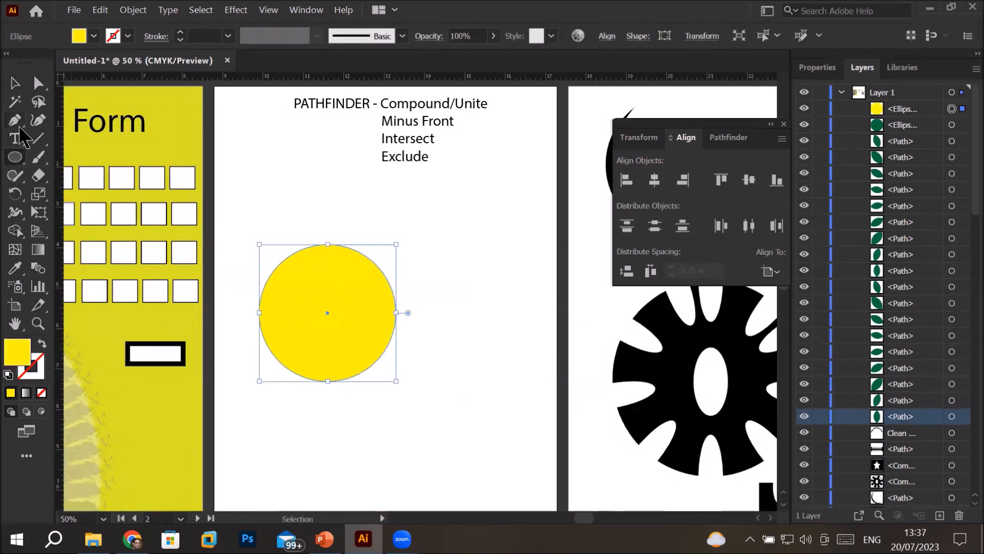
# Draw a yellow hexagon about 2.6 in wide and move it to overlap the right side of the yellow circle
pyautogui.click(15, 163)
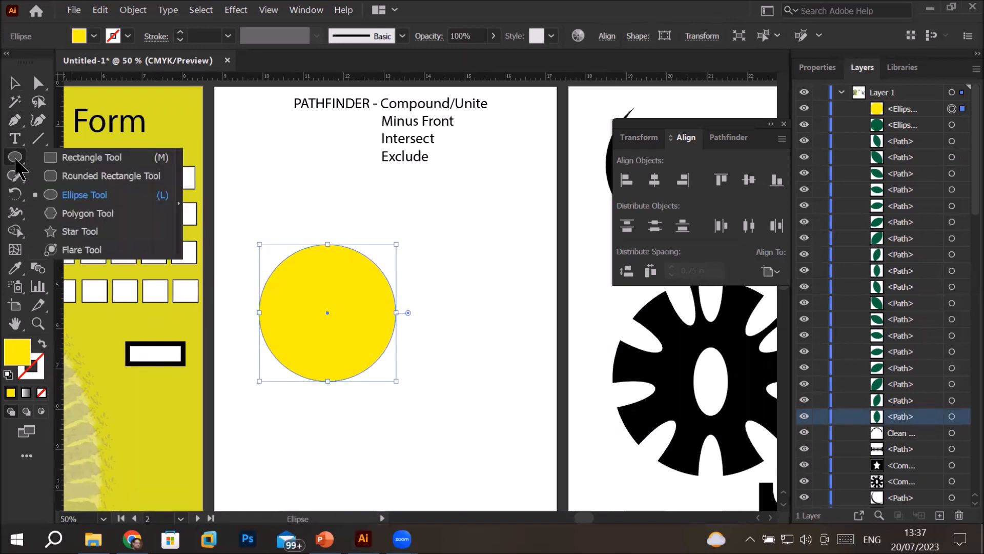
pyautogui.click(77, 213)
pyautogui.moveTo(319, 230); pyautogui.dragTo(342, 264)
pyautogui.press('Down')
pyautogui.press('Down')
pyautogui.press('Down')
pyautogui.press('Up')
pyautogui.press('Up')
pyautogui.press('Up')
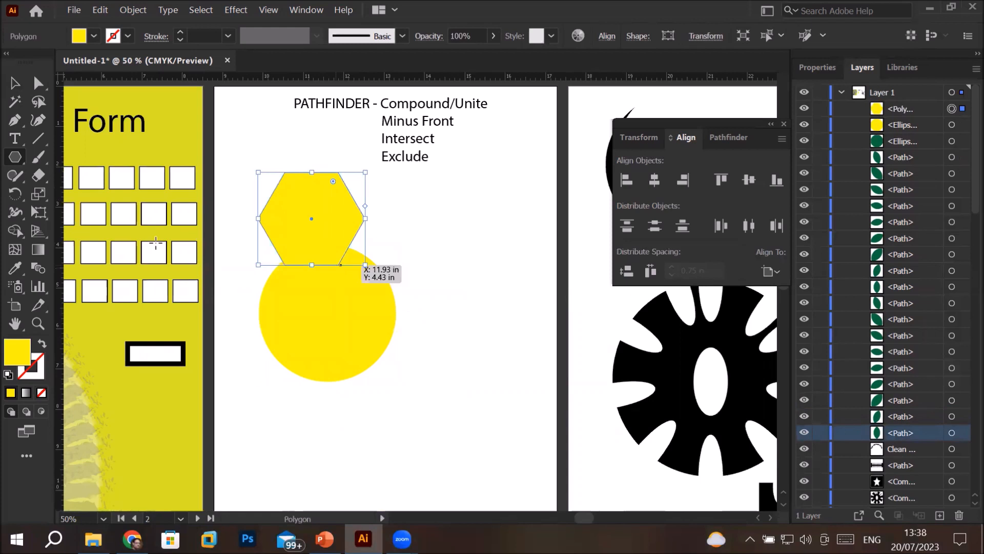
pyautogui.click(15, 84)
pyautogui.moveTo(329, 210); pyautogui.dragTo(390, 306)
# Apply the Pathfinder Exclude shape mode to the overlapping circle and hexagon, and deselect the result
pyautogui.moveTo(239, 218); pyautogui.dragTo(460, 406)
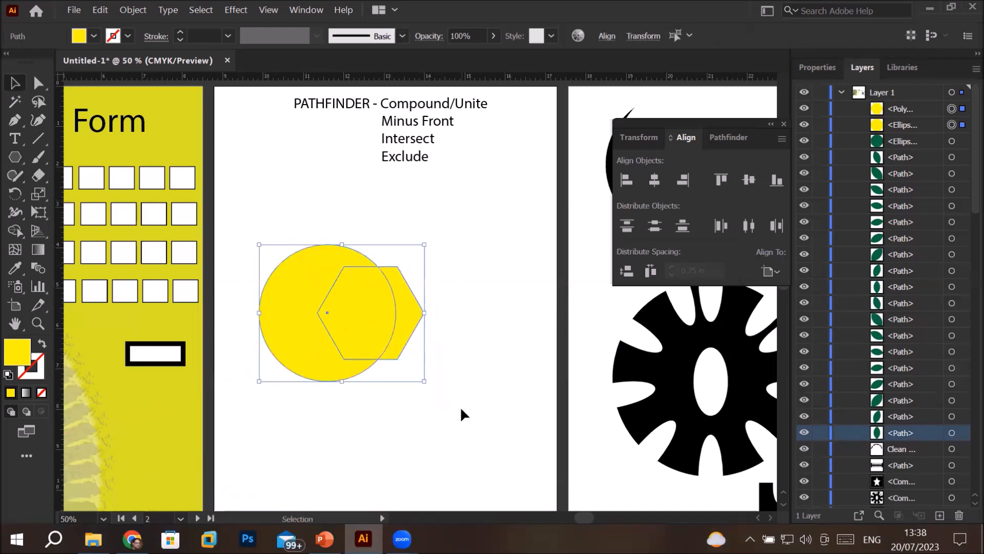
pyautogui.click(728, 137)
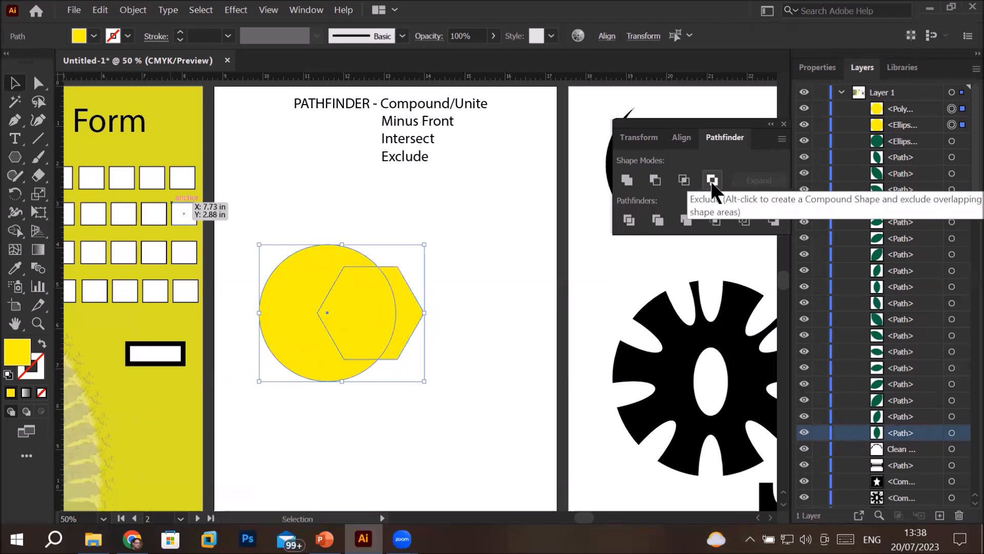
pyautogui.click(712, 179)
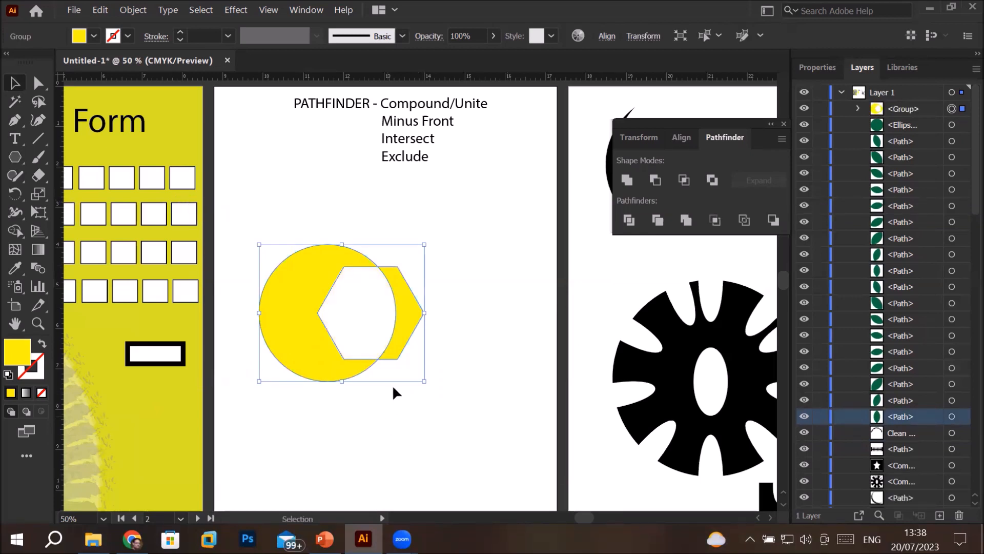
pyautogui.click(463, 410)
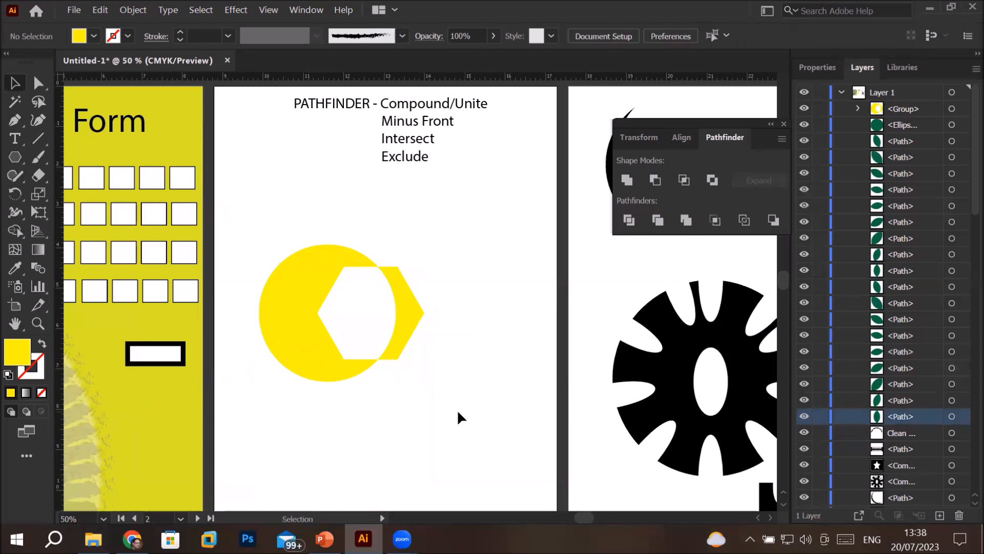
# Move the excluded circle and hexagon group up closer to the Exclude text and deselect it
pyautogui.scroll(4, 292, 357)
pyautogui.scroll(-3, 292, 356)
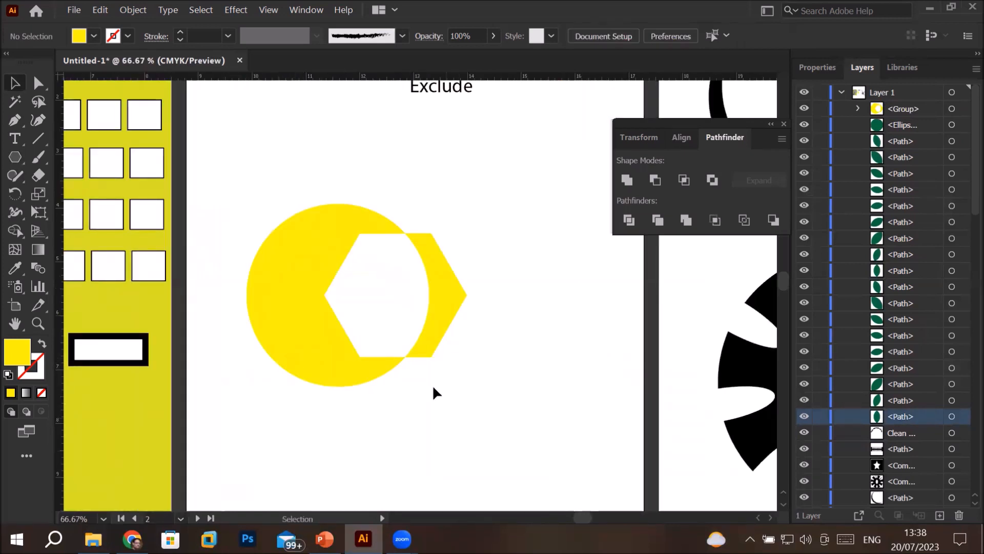
pyautogui.moveTo(311, 365); pyautogui.dragTo(326, 285)
pyautogui.click(342, 380)
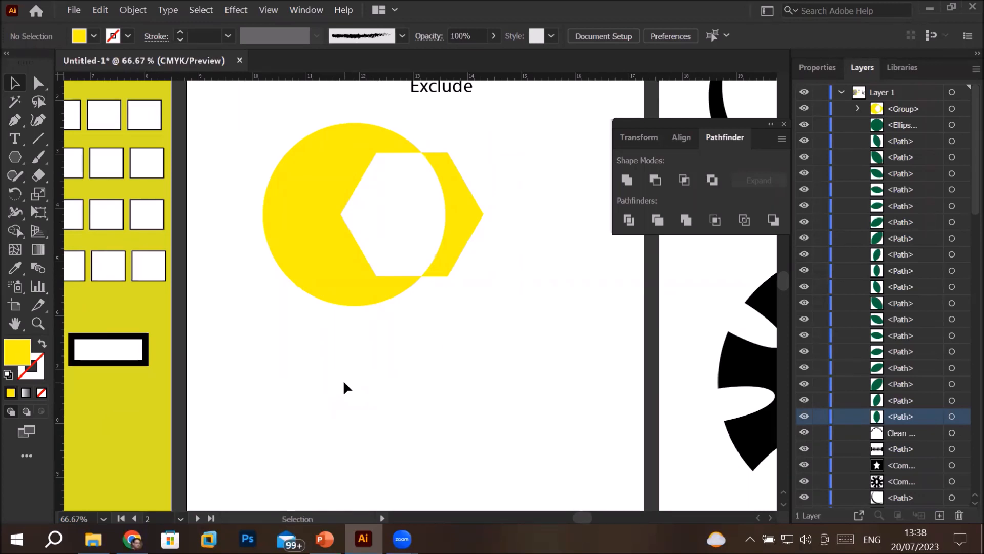
# Fill the excluded circle and hexagon group with red after trying green, and deselect it
pyautogui.click(328, 237)
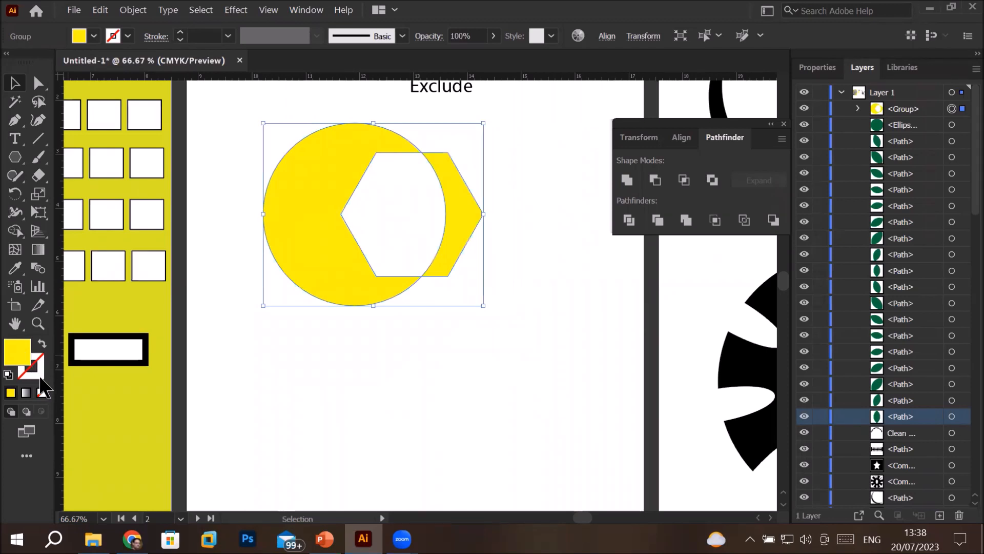
pyautogui.click(94, 35)
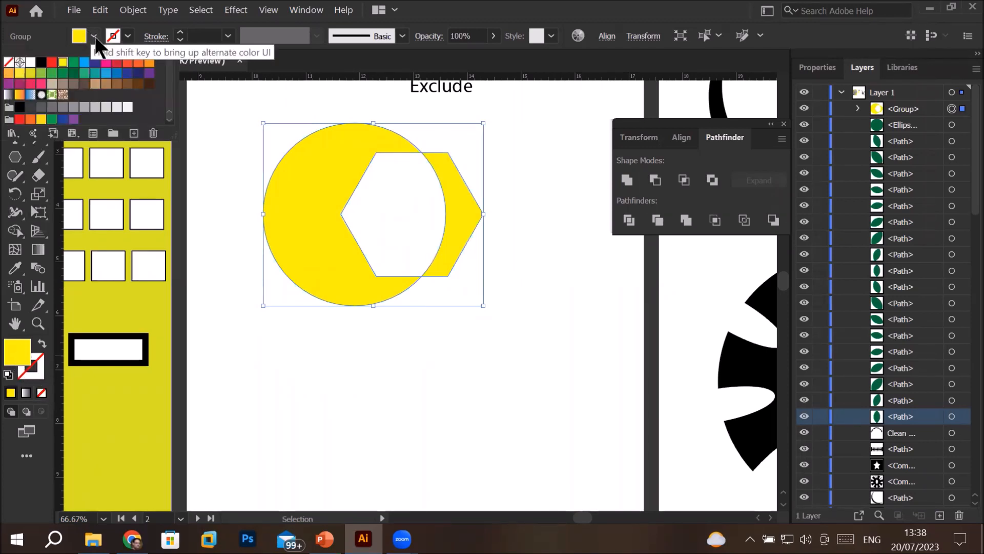
pyautogui.click(73, 62)
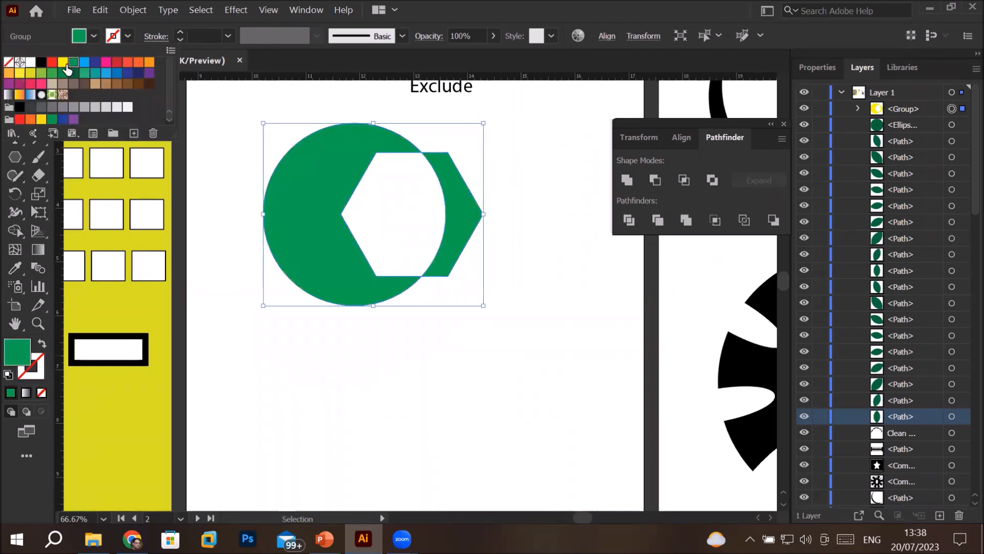
pyautogui.click(52, 62)
pyautogui.click(287, 357)
pyautogui.click(287, 358)
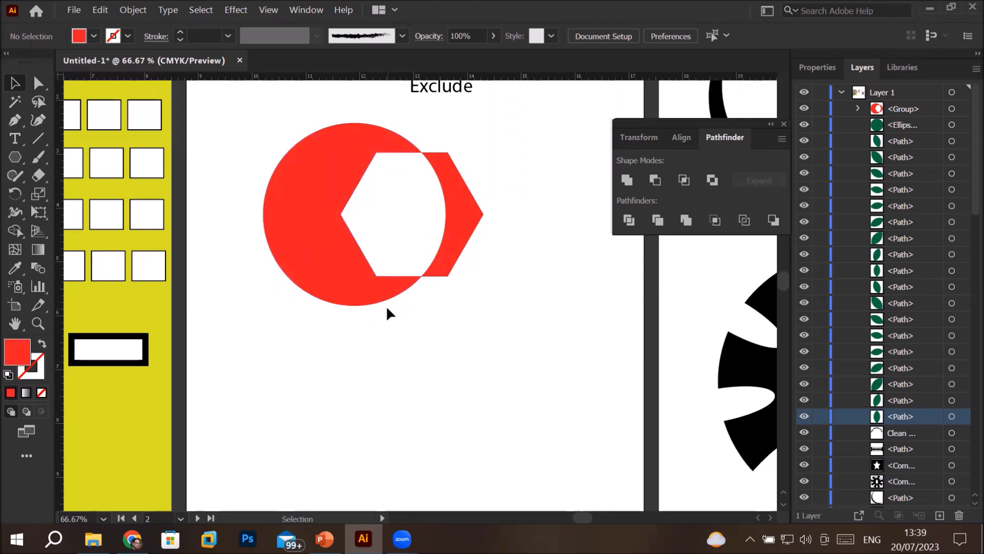
pyautogui.scroll(-2, 387, 308)
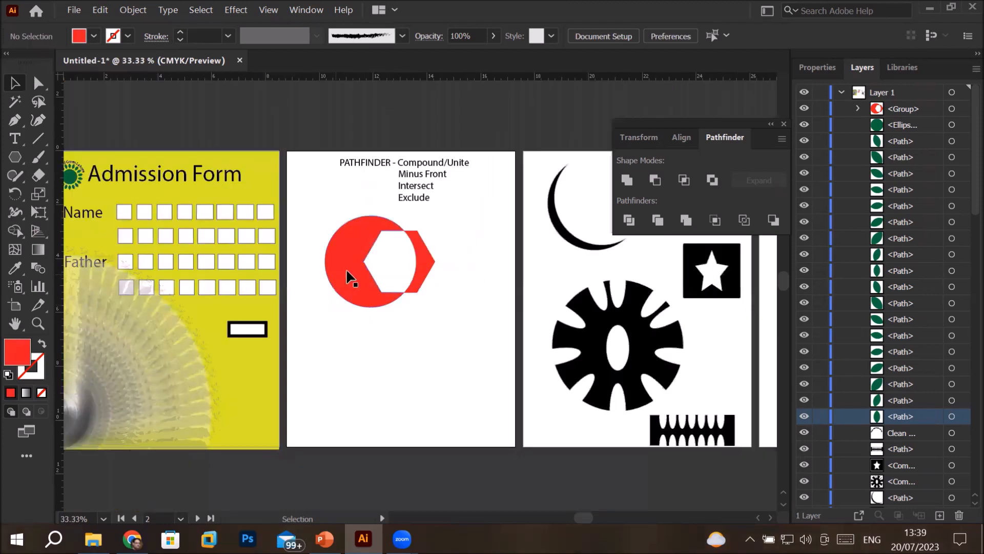
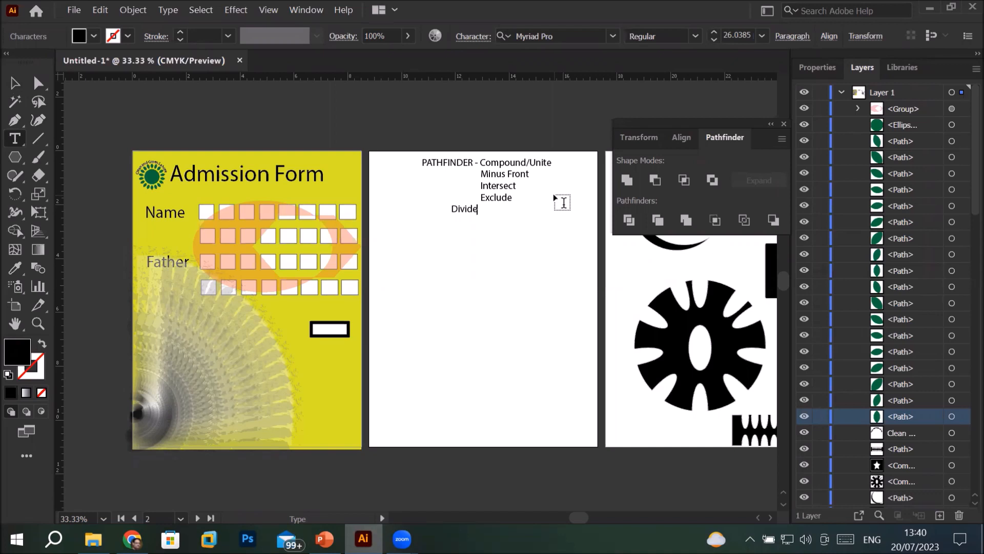
# Indent the Divide entry under Exclude and draw a circle about 3.8 in wide below the list with default white fill and black stroke
pyautogui.press('Tab')
pyautogui.click(15, 157)
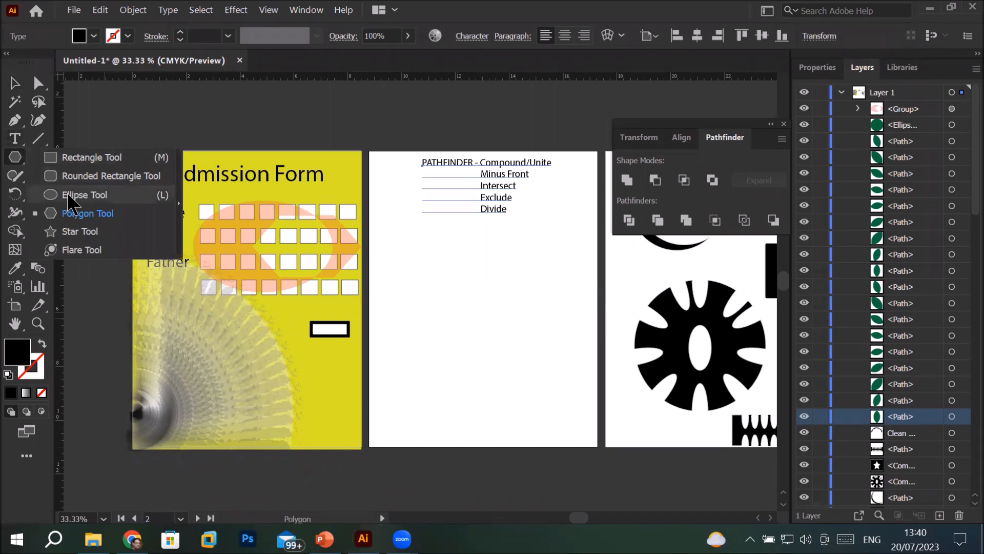
pyautogui.click(68, 195)
pyautogui.moveTo(405, 268); pyautogui.dragTo(507, 370)
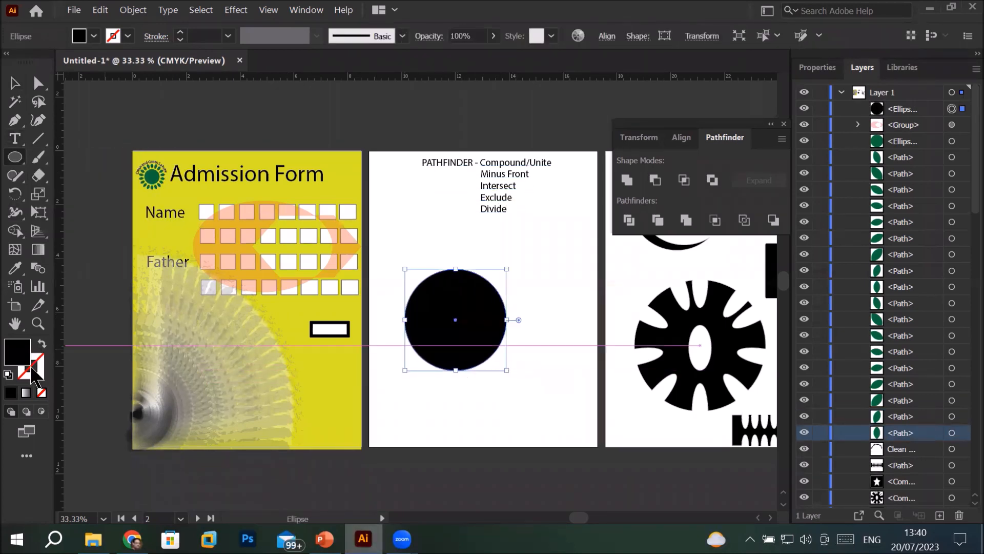
pyautogui.click(8, 374)
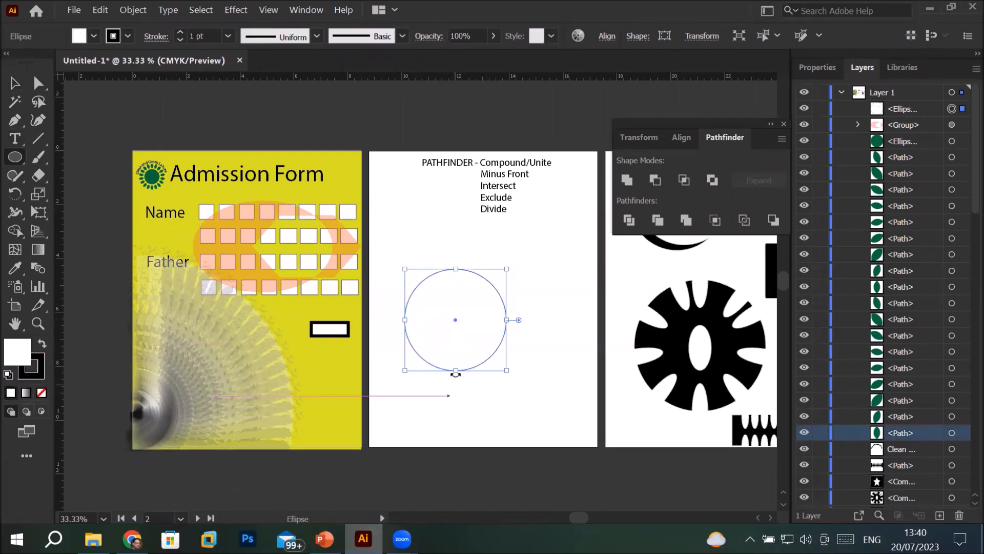
# Duplicate the circle so the copy overlaps it to the lower right, and apply Pathfinder Divide to both circles
pyautogui.click(15, 82)
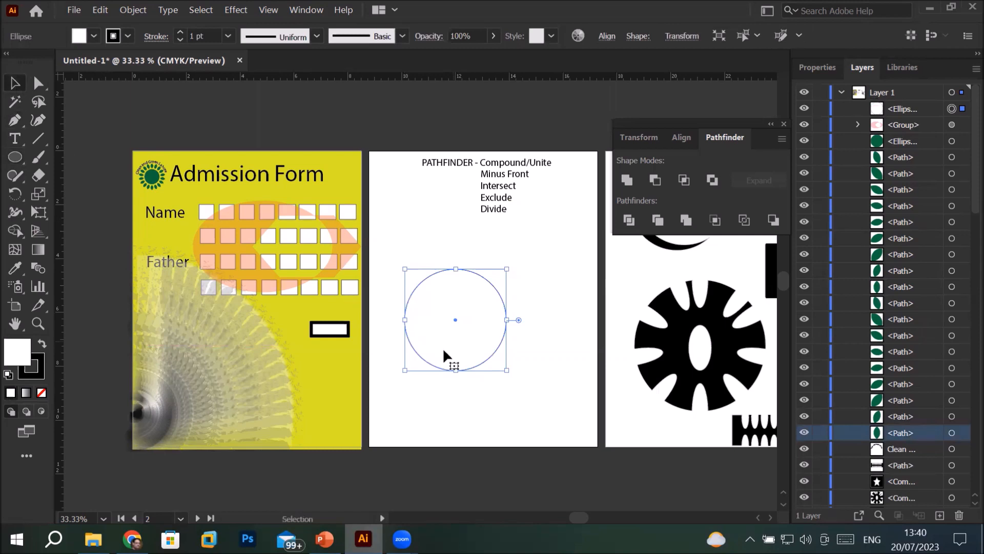
pyautogui.moveTo(492, 359)
pyautogui.mouseDown()
pyautogui.moveTo(520, 341)
pyautogui.moveTo(466, 347)
pyautogui.moveTo(480, 364)
pyautogui.mouseUp()
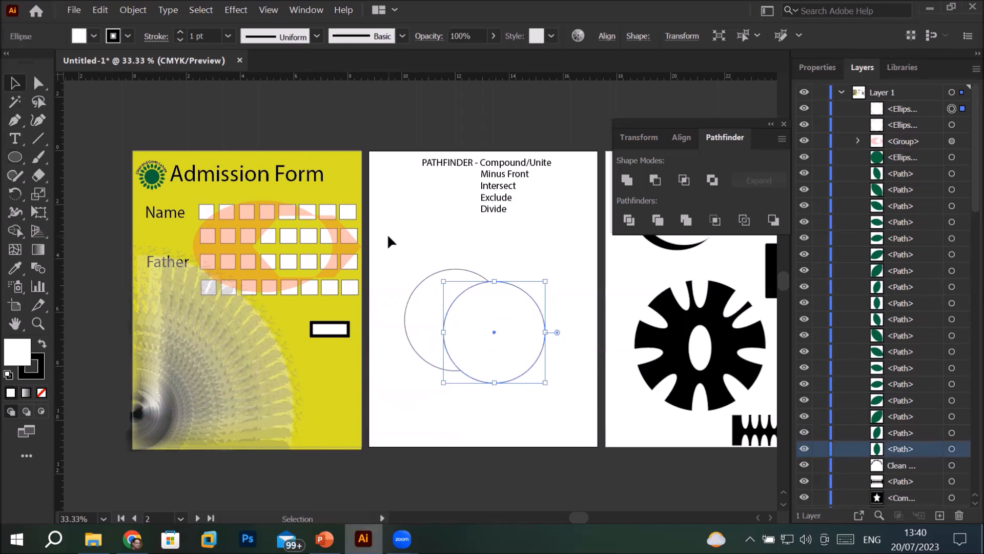
pyautogui.moveTo(393, 243); pyautogui.dragTo(589, 427)
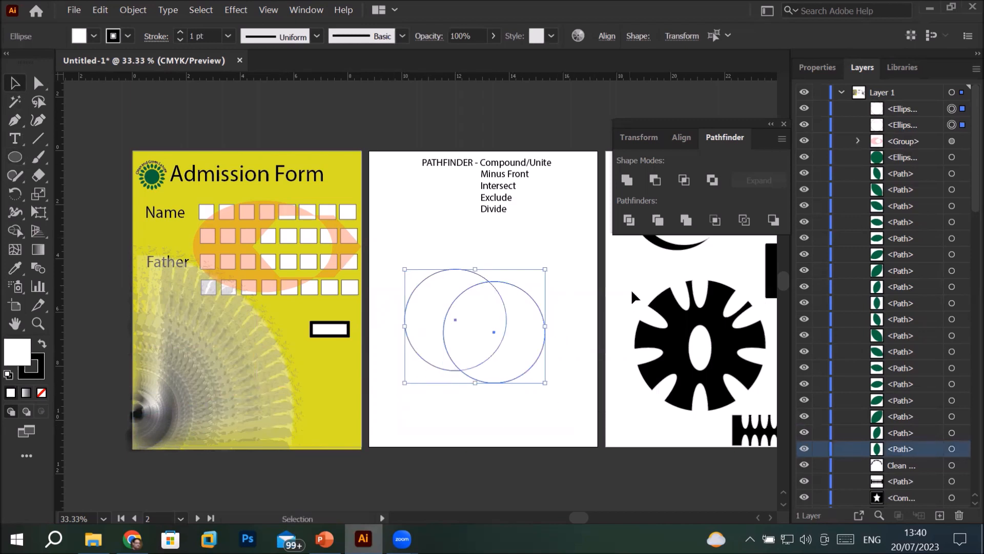
pyautogui.click(628, 221)
pyautogui.click(442, 235)
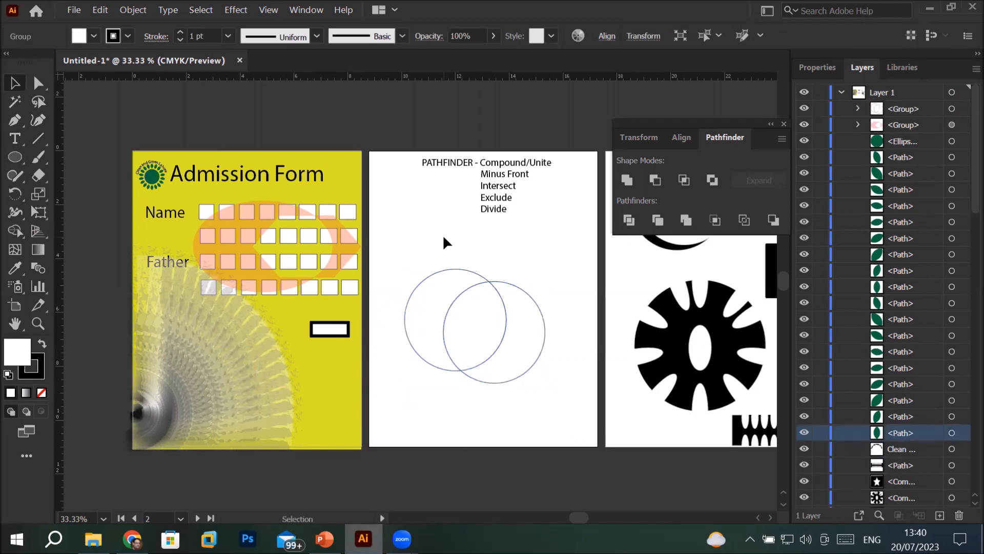
# Ungroup the divided circles and move the left crescent, middle lens and right crescent apart from one another
pyautogui.click(441, 281)
pyautogui.rightClick(441, 281)
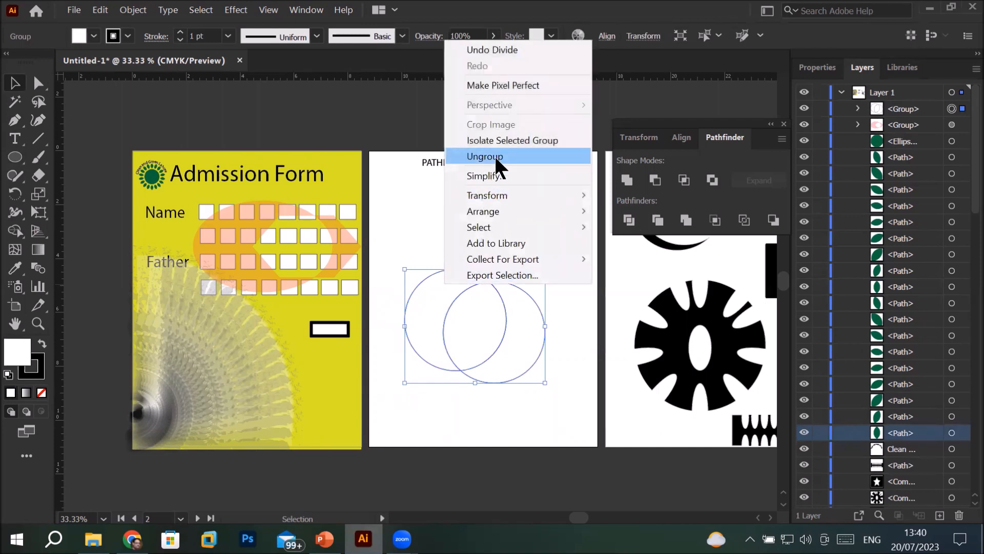
pyautogui.click(494, 155)
pyautogui.click(398, 239)
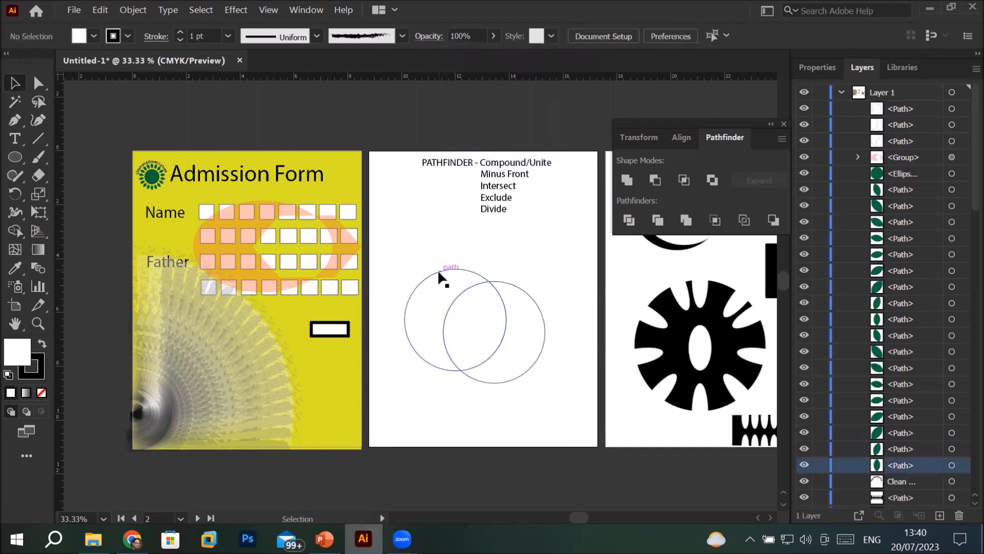
pyautogui.moveTo(434, 273); pyautogui.dragTo(417, 257)
pyautogui.moveTo(527, 324); pyautogui.dragTo(548, 329)
pyautogui.click(429, 416)
pyautogui.moveTo(421, 319); pyautogui.dragTo(415, 358)
pyautogui.moveTo(542, 356); pyautogui.dragTo(561, 369)
pyautogui.moveTo(477, 342); pyautogui.dragTo(487, 358)
# Give the right crescent a pink fill and a white stroke
pyautogui.click(564, 317)
pyautogui.click(128, 36)
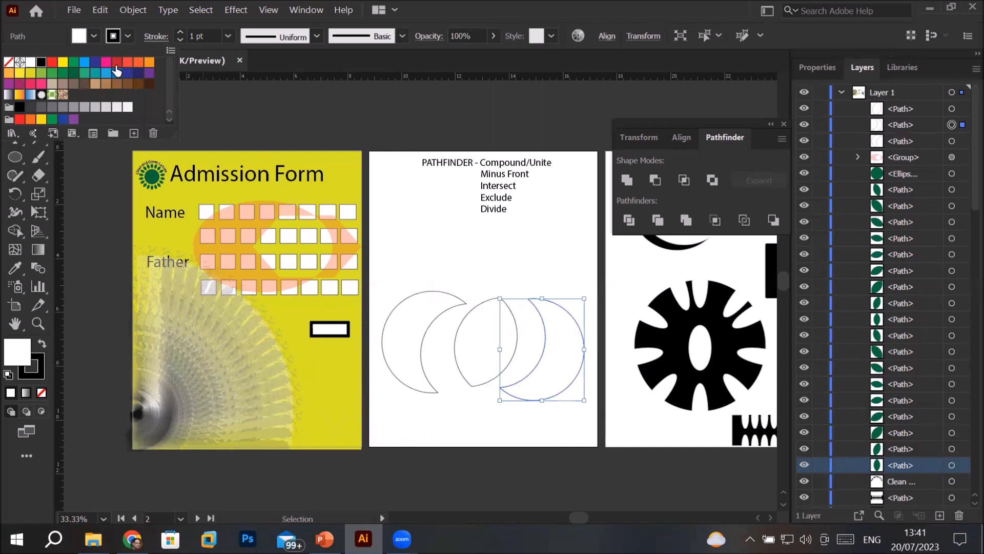
pyautogui.click(106, 62)
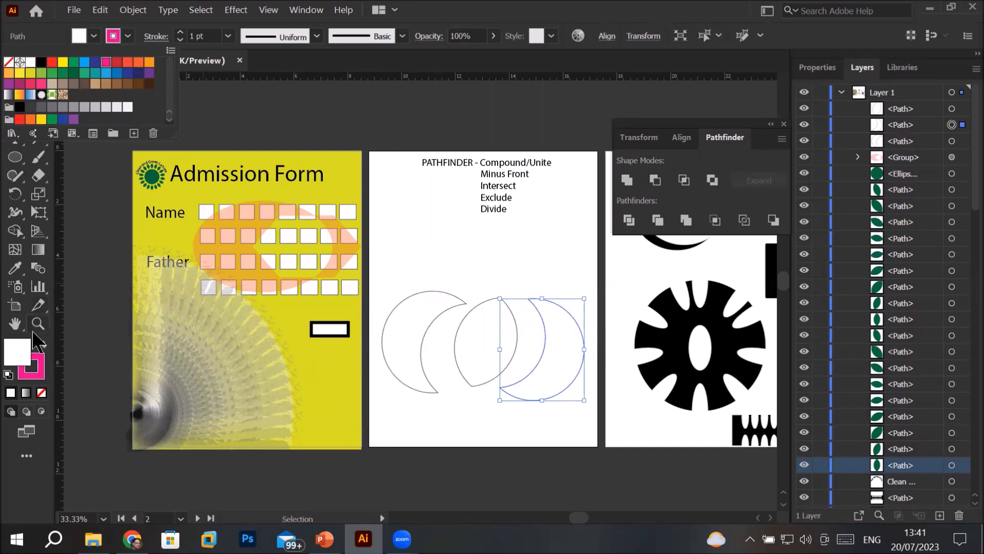
pyautogui.click(42, 344)
pyautogui.click(42, 344)
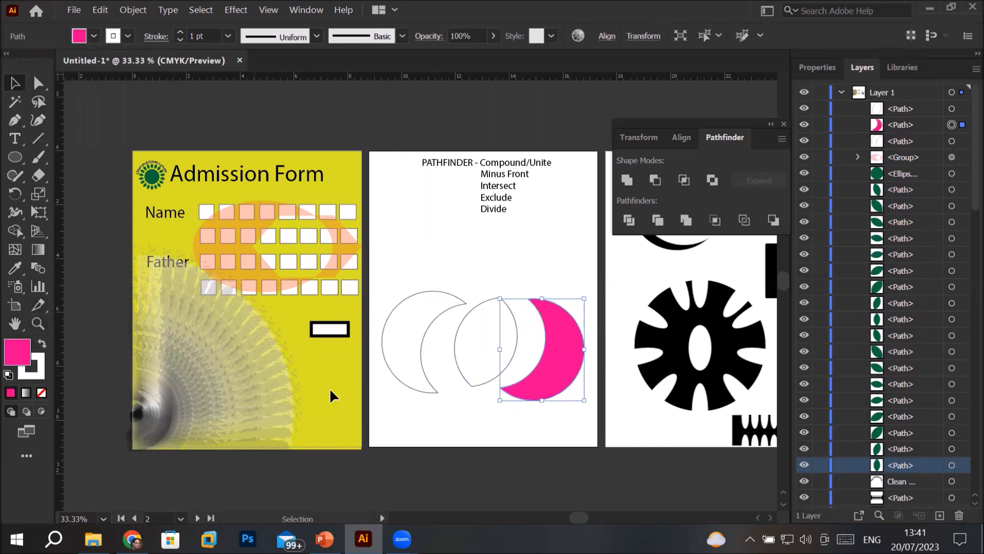
# Fill the left crescent with red and the middle lens with orange, and deselect the pieces
pyautogui.click(421, 361)
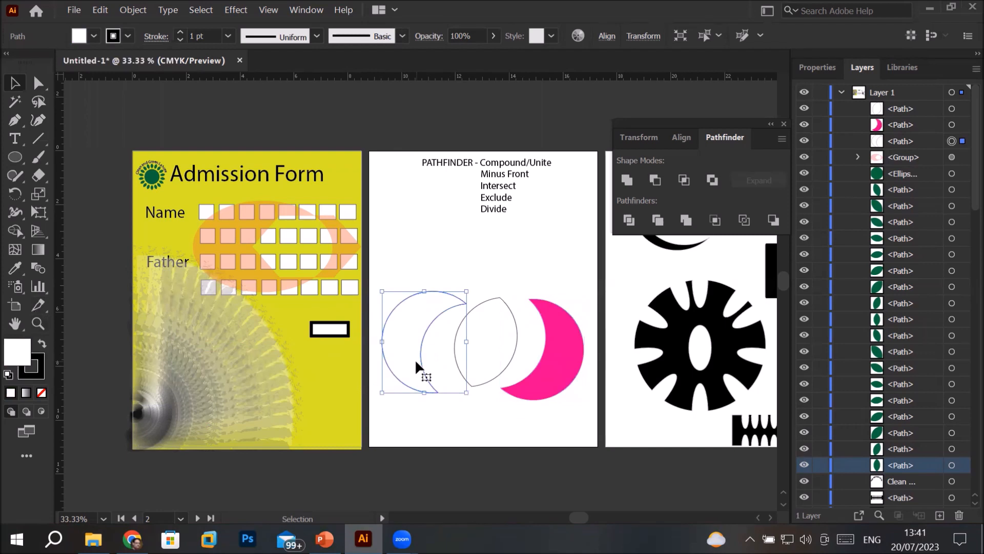
pyautogui.click(93, 36)
pyautogui.click(52, 61)
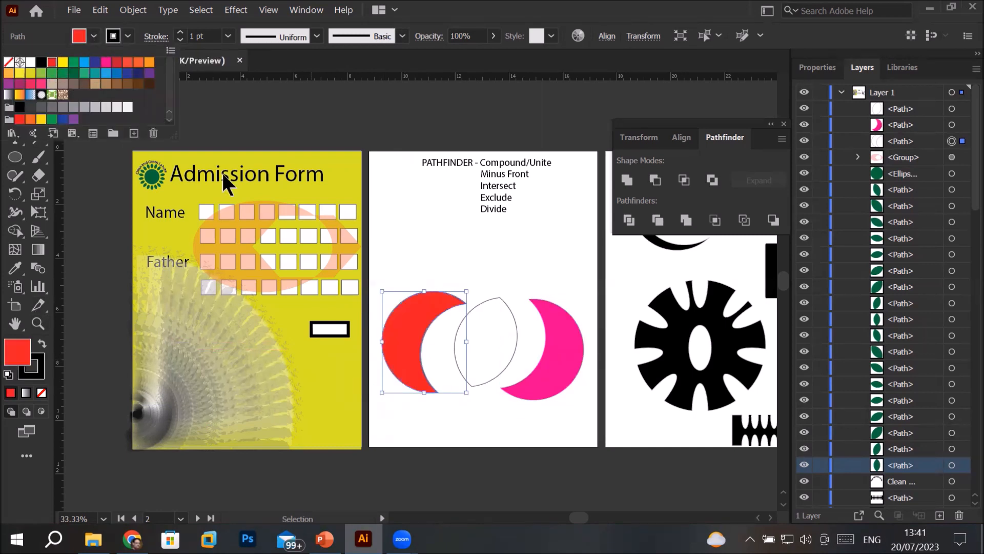
pyautogui.click(493, 352)
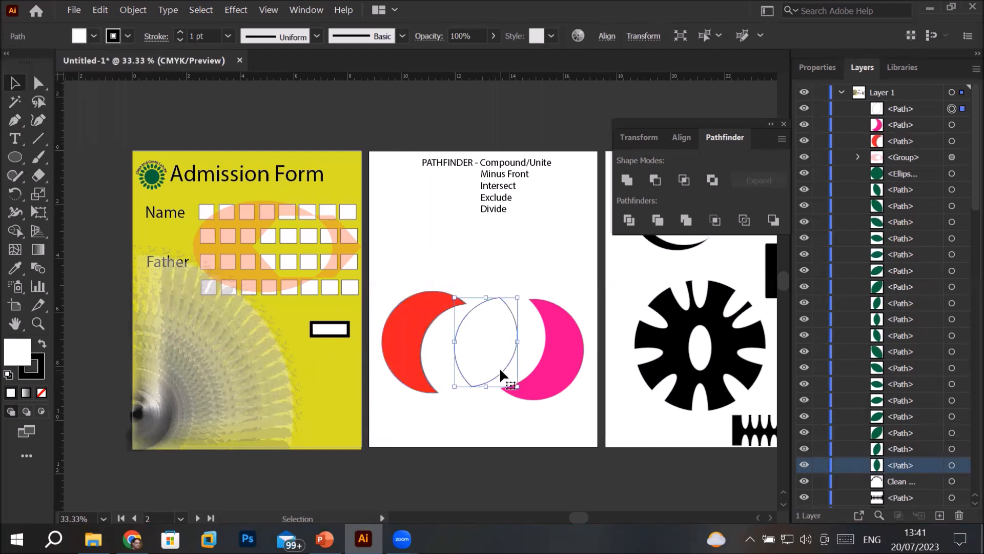
pyautogui.click(94, 36)
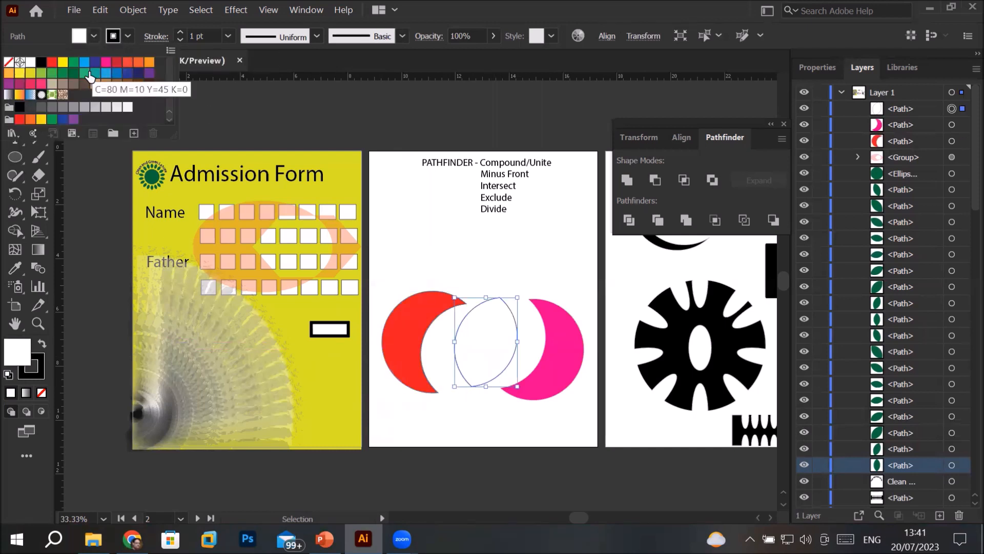
pyautogui.click(149, 63)
pyautogui.click(411, 208)
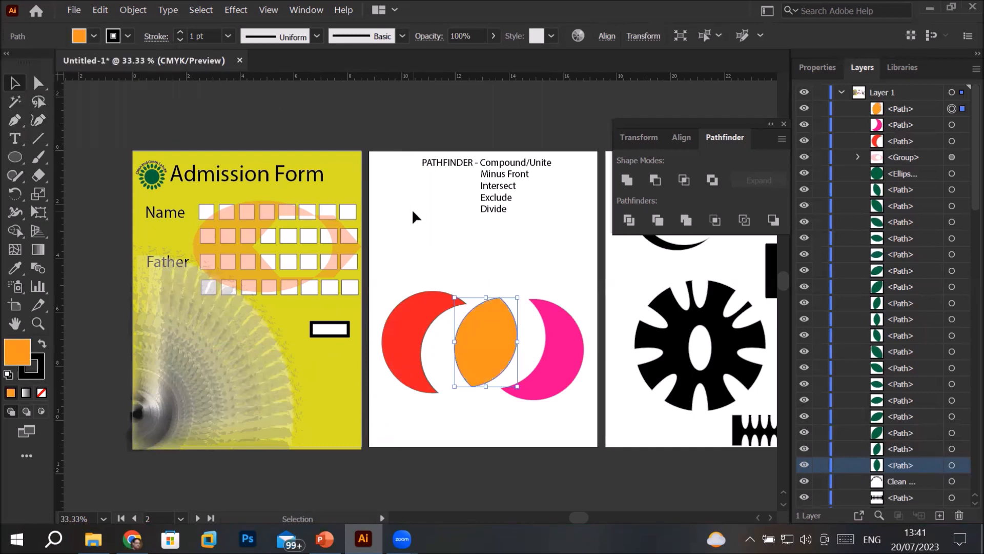
pyautogui.click(411, 208)
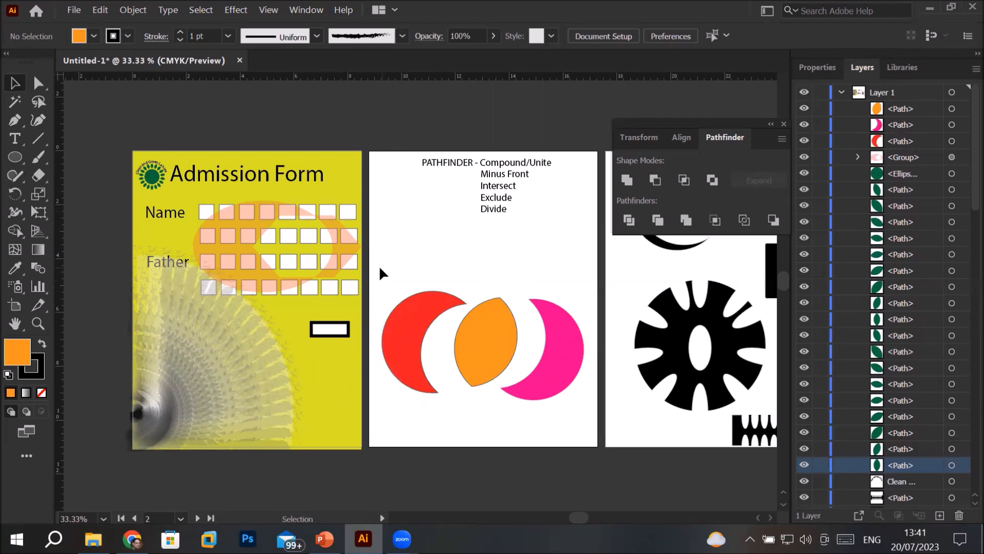
# Move the red and pink crescents closer to the orange lens, leaving narrow gaps between the pieces
pyautogui.moveTo(399, 318); pyautogui.dragTo(420, 309)
pyautogui.moveTo(546, 362); pyautogui.dragTo(538, 364)
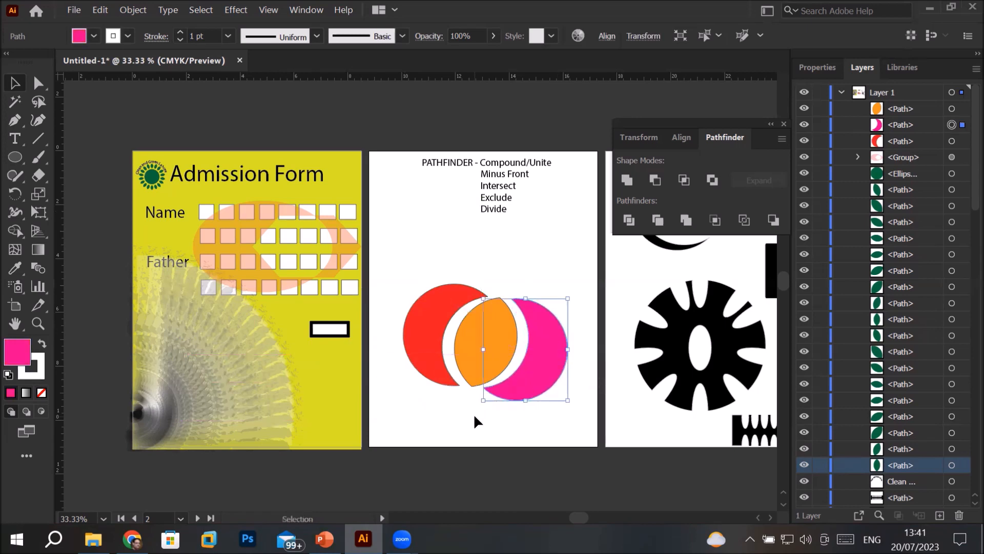
pyautogui.click(473, 413)
# Scale the three colored pieces down to about 1.7 in wide overall and place them just left of the PATHFINDER heading
pyautogui.moveTo(394, 266); pyautogui.dragTo(580, 417)
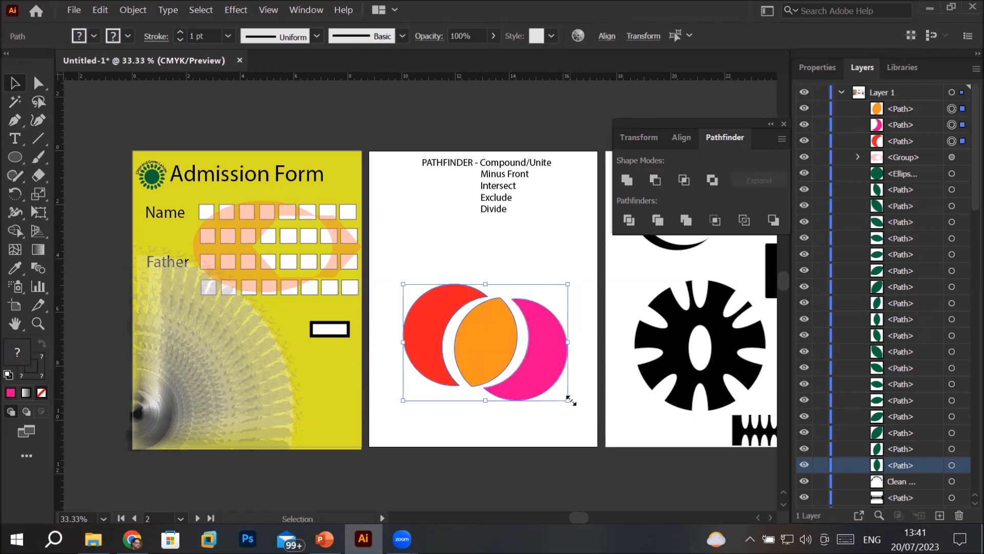
pyautogui.moveTo(571, 402); pyautogui.dragTo(408, 185)
pyautogui.click(454, 313)
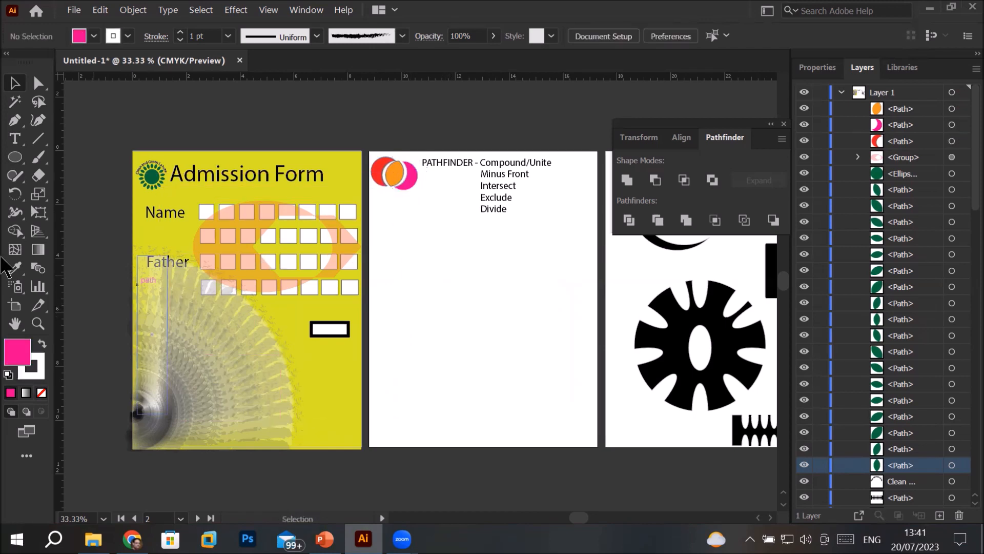
# Draw a white circle about 5.2 in wide with a black stroke and a horizontal line about 7.5 in long across its center
pyautogui.click(15, 157)
pyautogui.moveTo(411, 277); pyautogui.dragTo(551, 388)
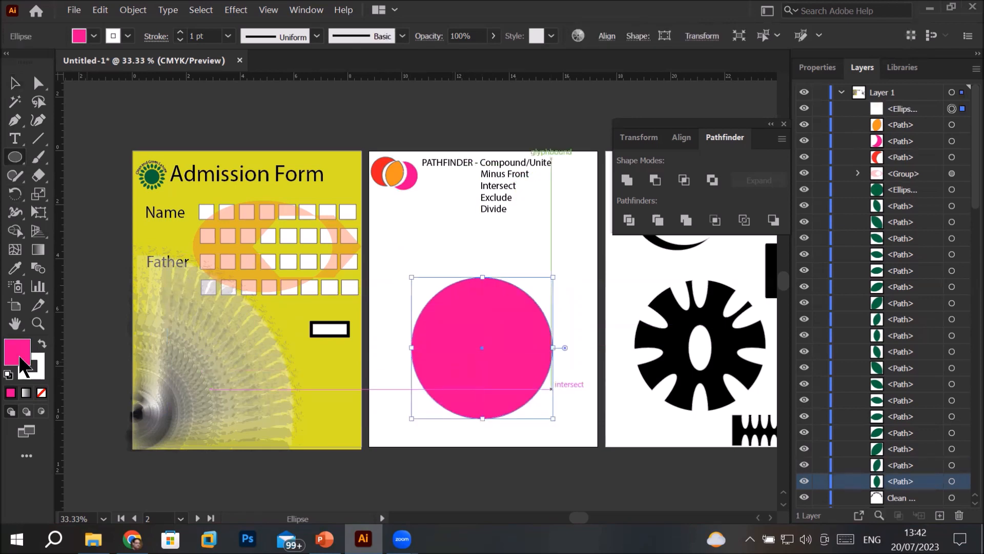
pyautogui.click(9, 374)
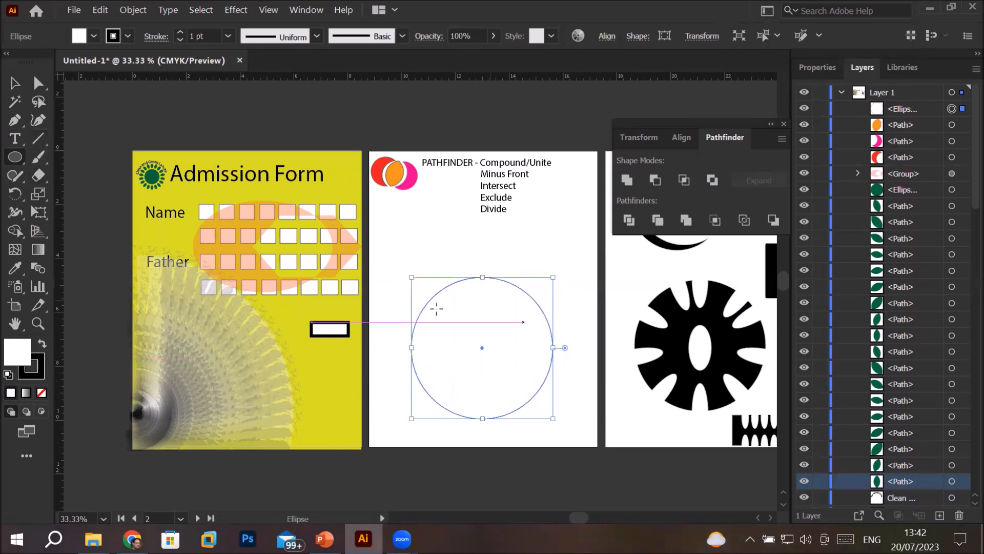
pyautogui.click(38, 138)
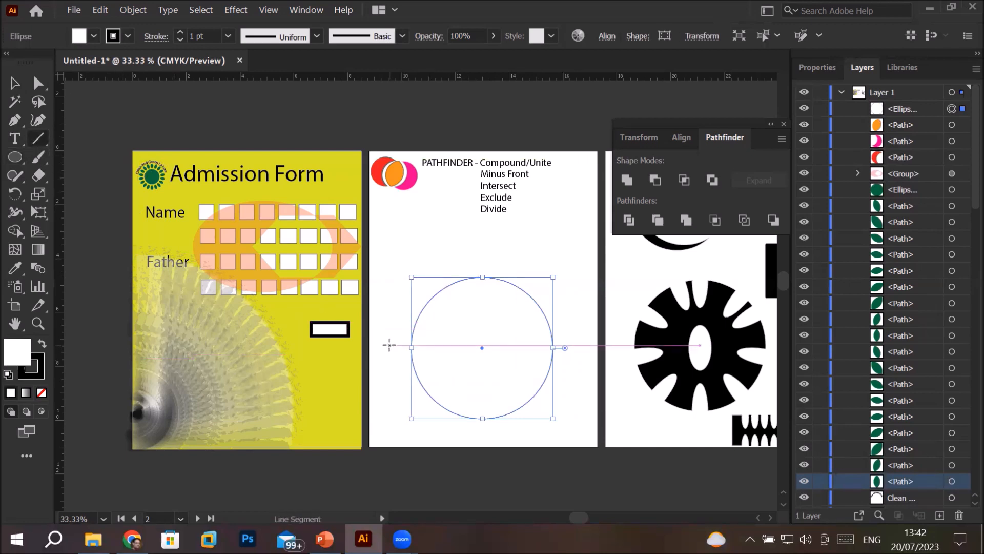
pyautogui.moveTo(389, 349); pyautogui.dragTo(591, 350)
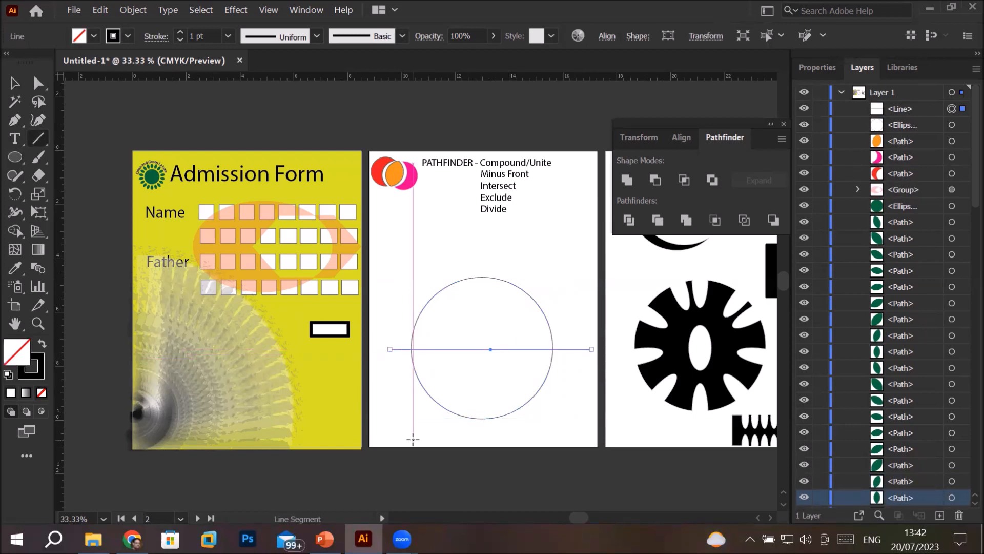
# Apply Pathfinder Divide to the circle and the line, and ungroup the two resulting halves
pyautogui.click(14, 83)
pyautogui.moveTo(385, 260); pyautogui.dragTo(572, 425)
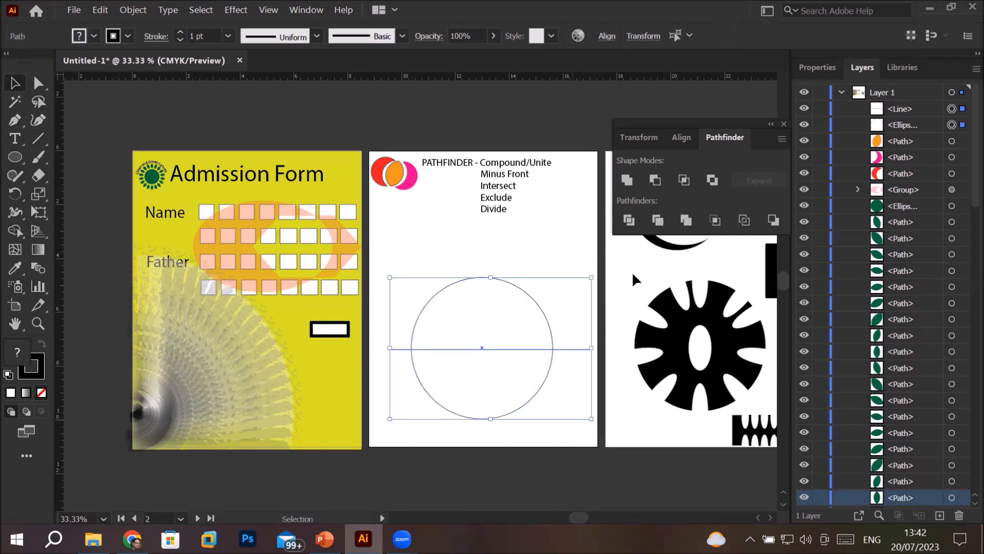
pyautogui.click(629, 221)
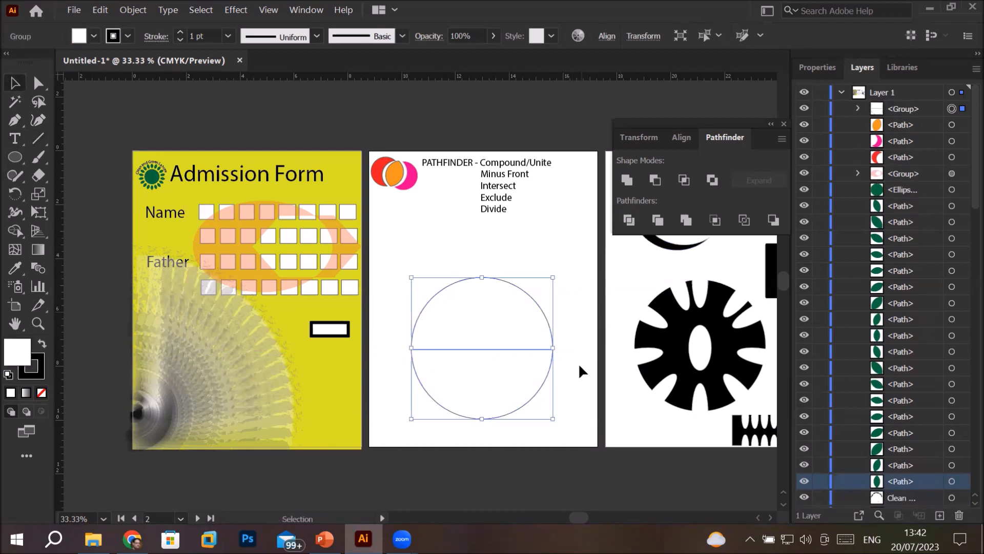
pyautogui.rightClick(481, 333)
pyautogui.moveTo(521, 263)
pyautogui.click(522, 206)
# Nudge the upper half circle up to leave a narrow gap above the lower half
pyautogui.click(521, 317)
pyautogui.click(522, 321)
pyautogui.press('Up')
pyautogui.press('Up')
pyautogui.press('Up')
pyautogui.press('Up')
pyautogui.press('Up')
pyautogui.press('Up')
pyautogui.press('Up')
pyautogui.press('Up')
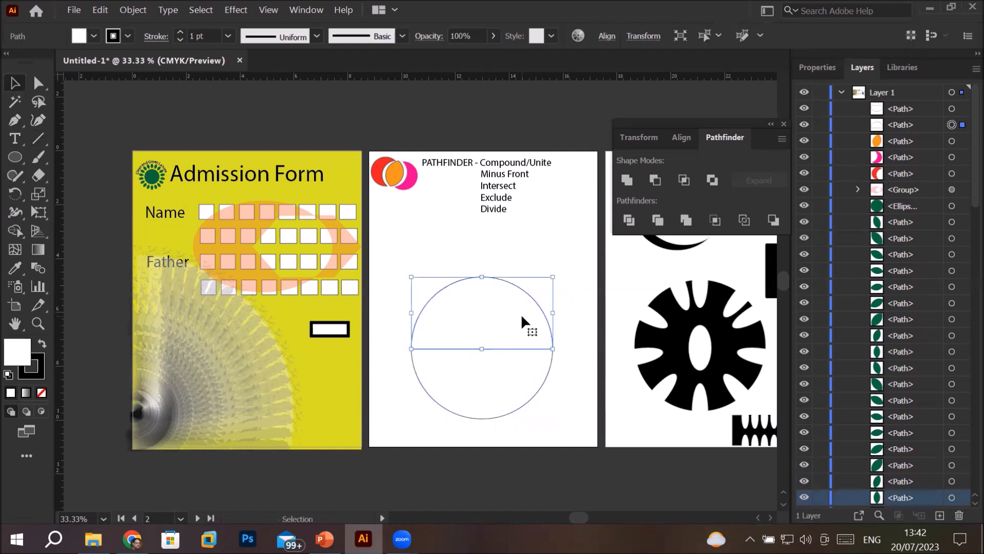
pyautogui.press('Up')
pyautogui.press('Up')
pyautogui.press('Up')
pyautogui.press('Up')
pyautogui.press('Up')
pyautogui.press('Up')
pyautogui.press('Up')
pyautogui.press('Up')
pyautogui.press('Up')
pyautogui.press('Up')
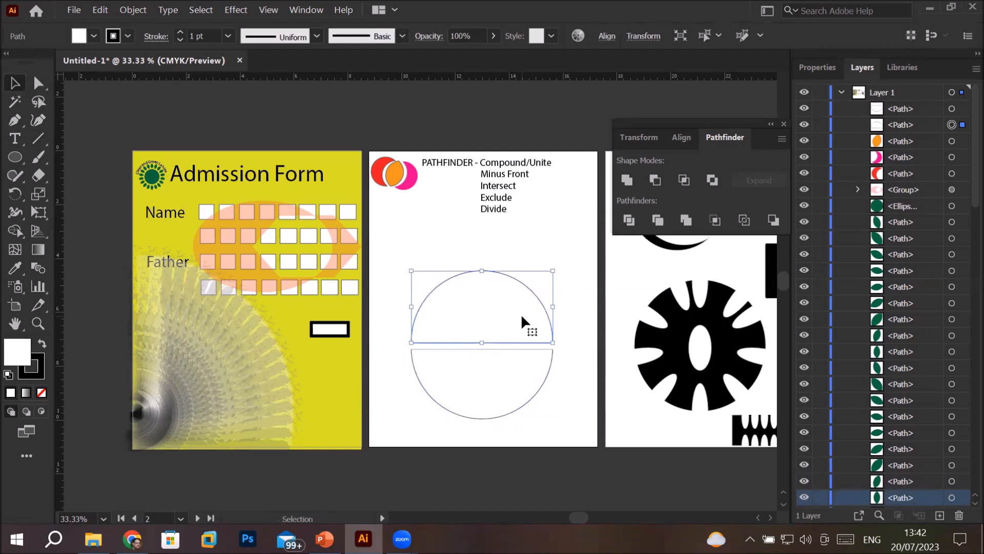
pyautogui.click(524, 401)
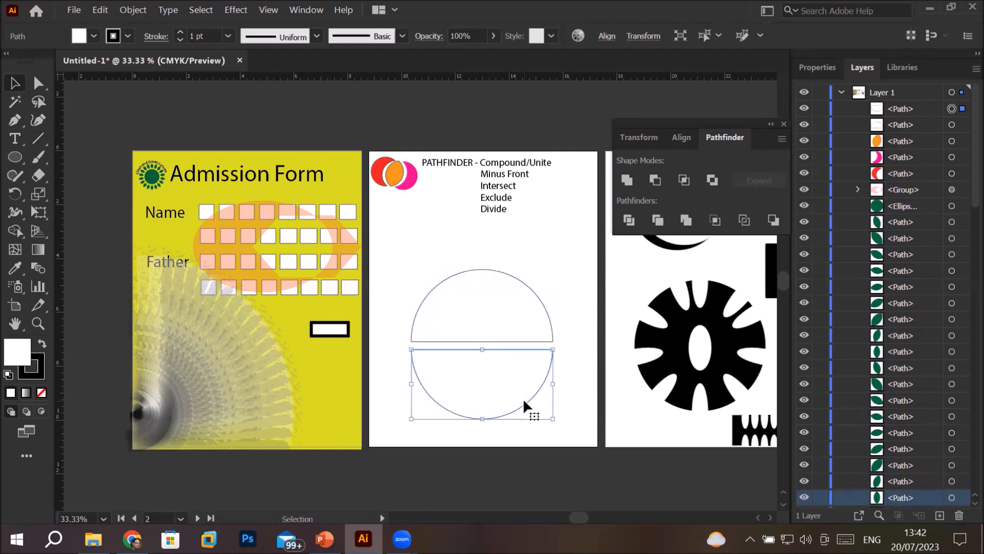
# Convert the upper half circle's right base anchor to smooth, and move the lower half about 1.1 in down and 0.7 in right
pyautogui.click(522, 320)
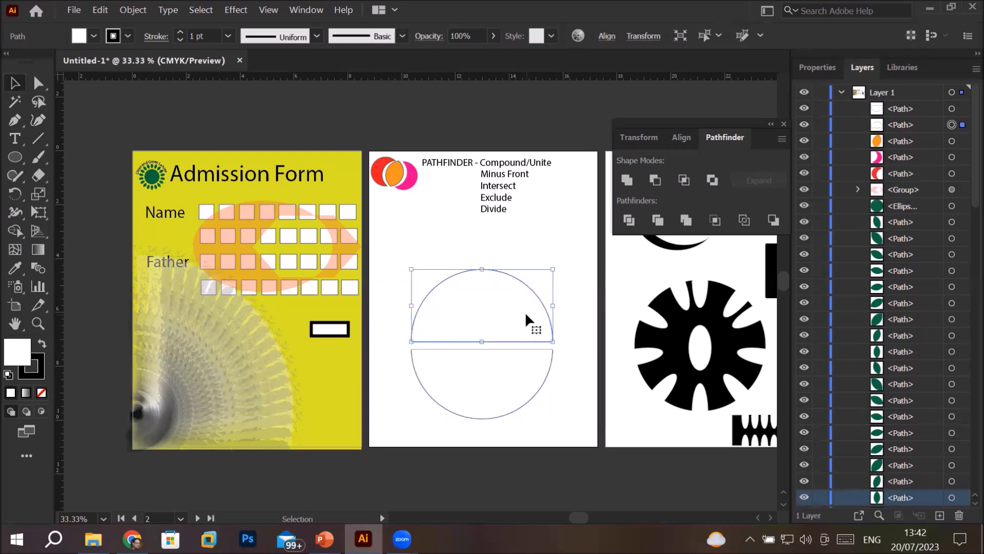
pyautogui.click(38, 83)
pyautogui.scroll(3, 563, 379)
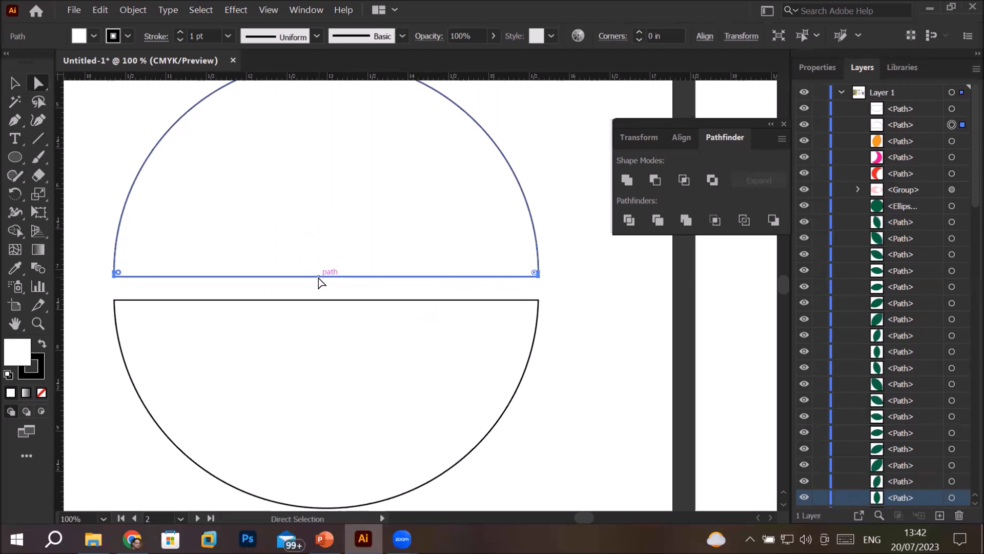
pyautogui.click(538, 275)
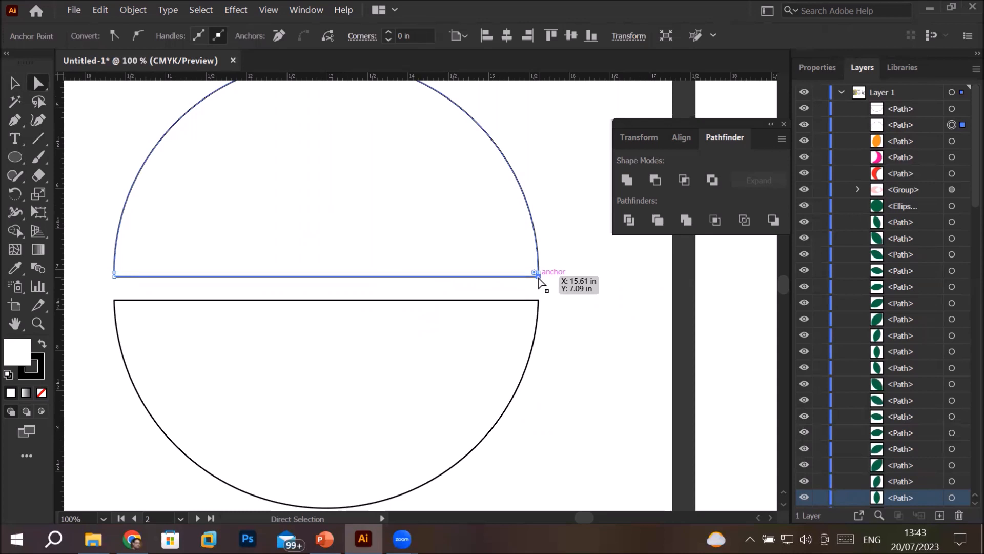
pyautogui.click(138, 36)
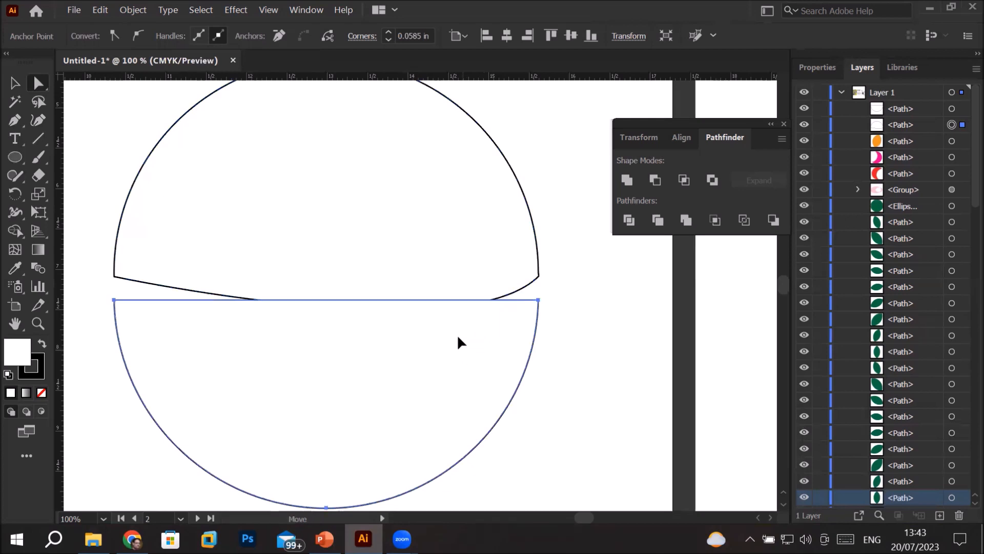
pyautogui.moveTo(457, 334); pyautogui.dragTo(512, 425)
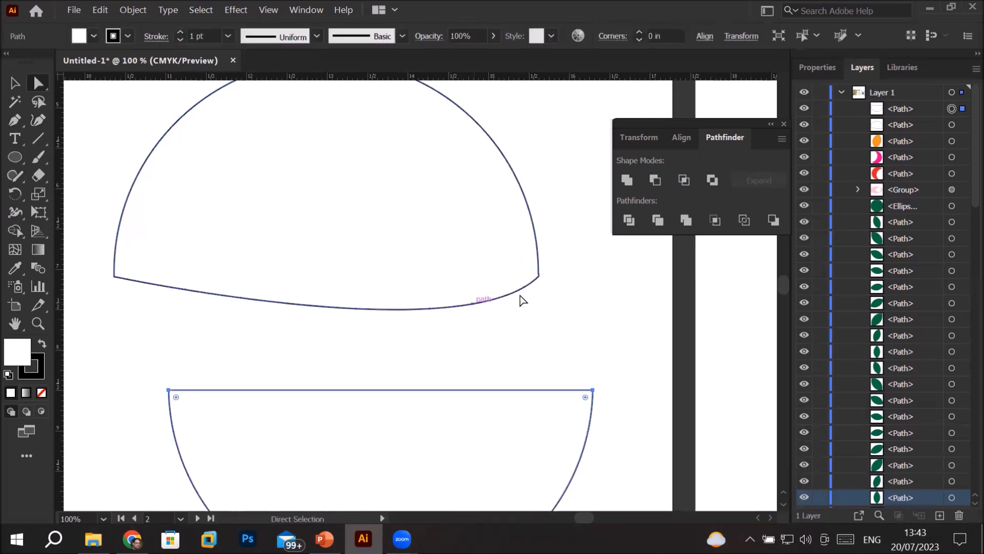
# Reshape the upper half circle's base into an S-curve by lifting its right anchor's handle and converting the left base anchor to smooth
pyautogui.click(538, 277)
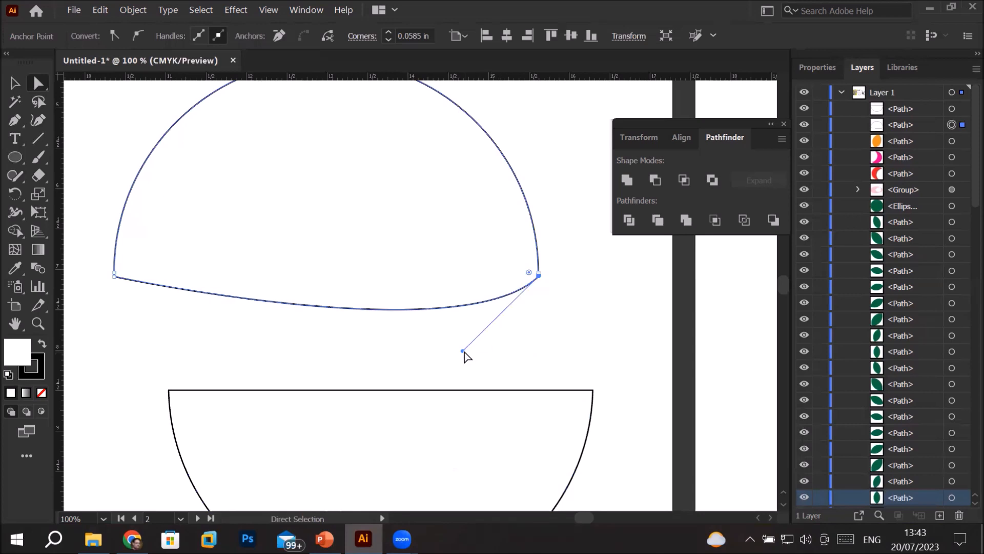
pyautogui.click(463, 352)
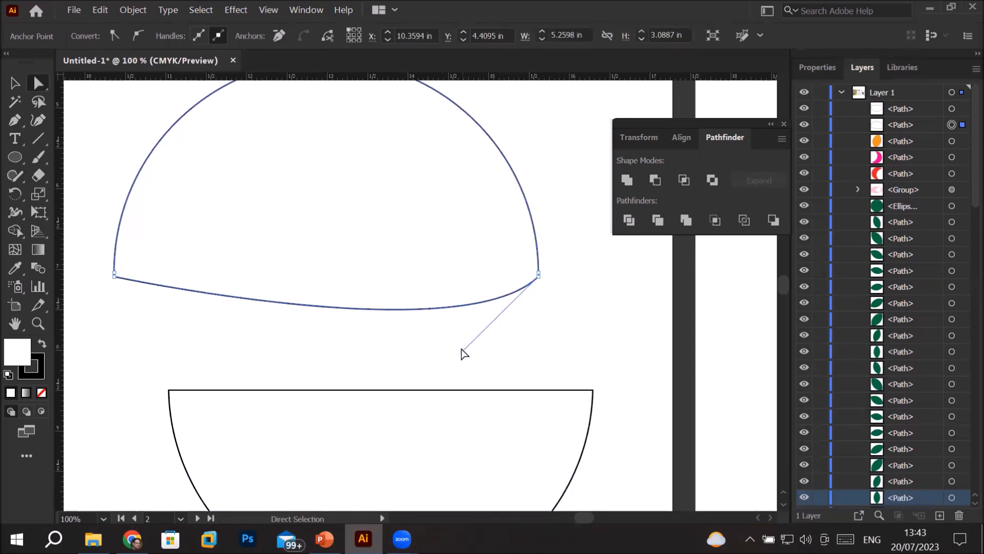
pyautogui.moveTo(463, 352); pyautogui.dragTo(334, 164)
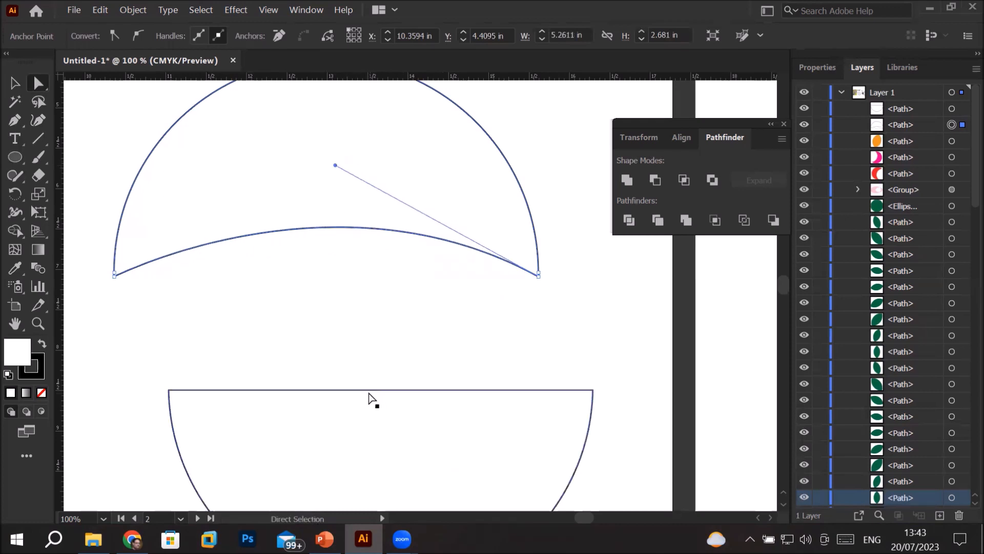
pyautogui.click(115, 274)
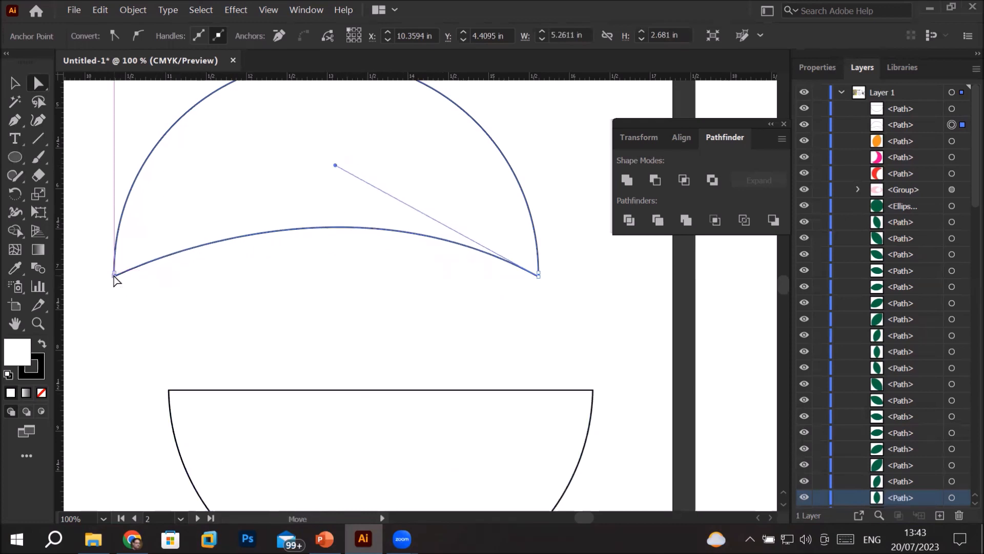
pyautogui.click(137, 34)
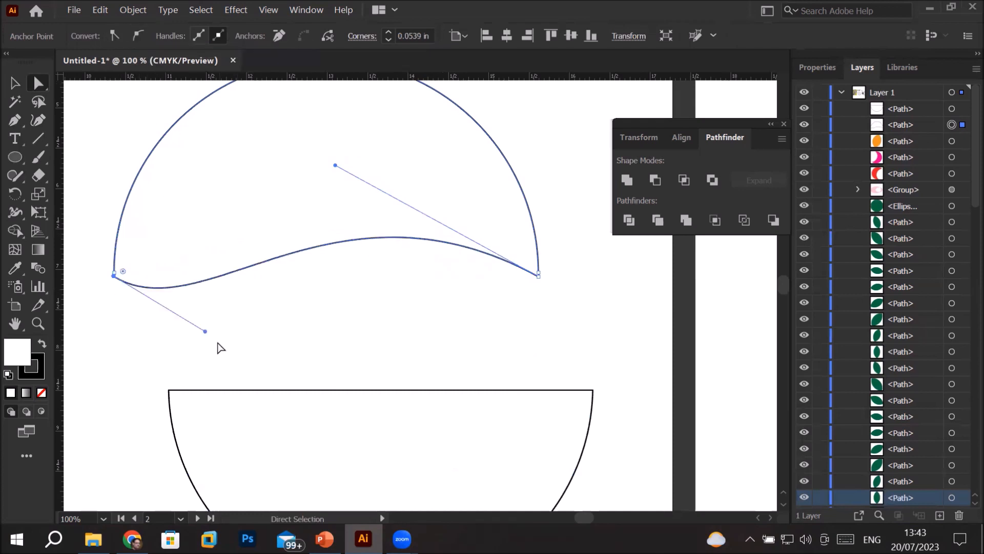
pyautogui.moveTo(204, 331); pyautogui.dragTo(205, 332)
# Pull the lower half's straight edge about 0.9 in down, and paste a copy of the wavy upper half in front
pyautogui.moveTo(421, 390); pyautogui.dragTo(409, 460)
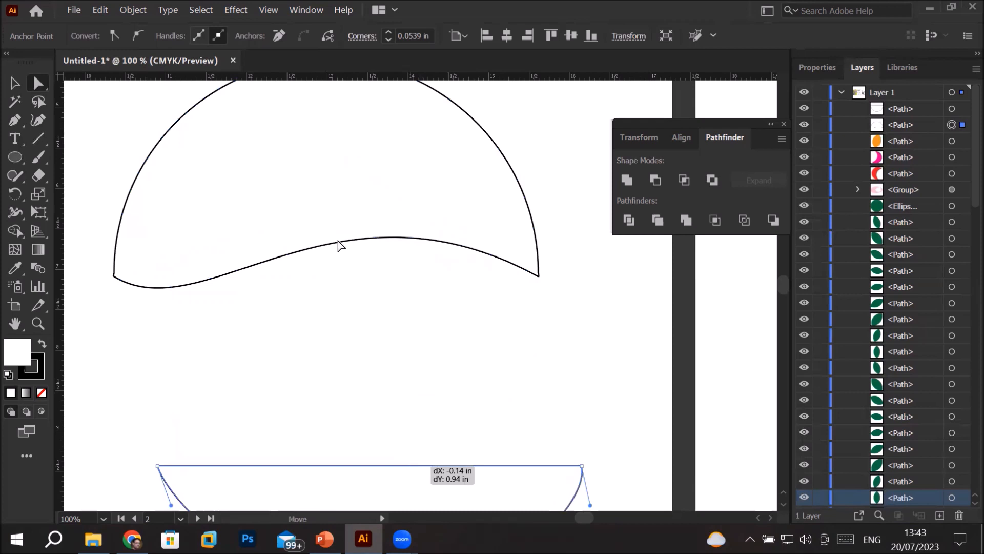
pyautogui.click(341, 242)
pyautogui.click(101, 12)
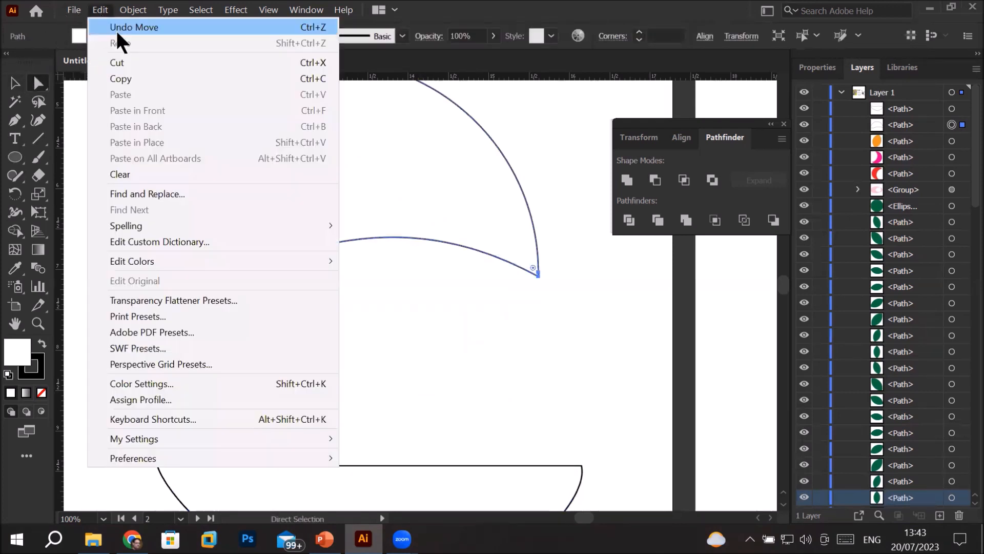
pyautogui.click(128, 72)
pyautogui.click(99, 11)
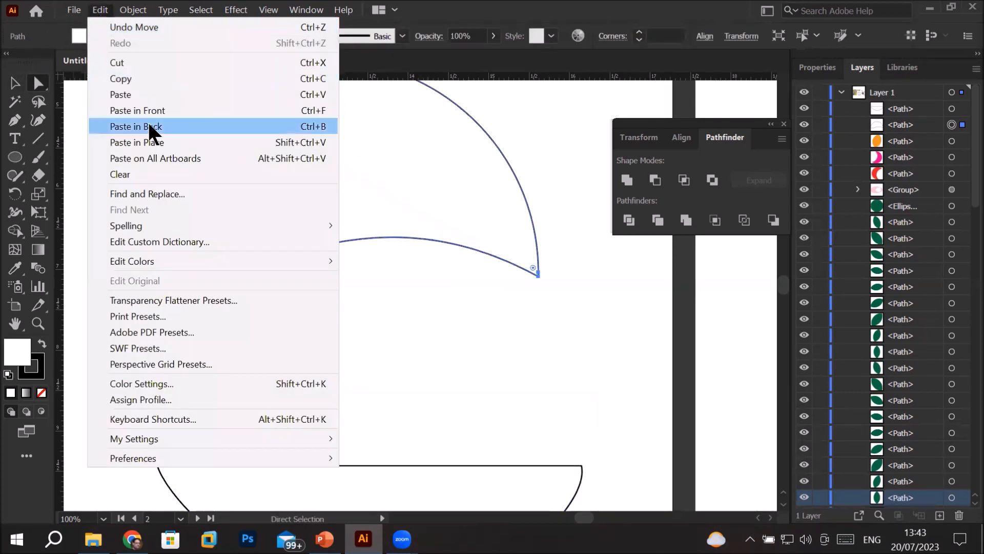
pyautogui.click(169, 109)
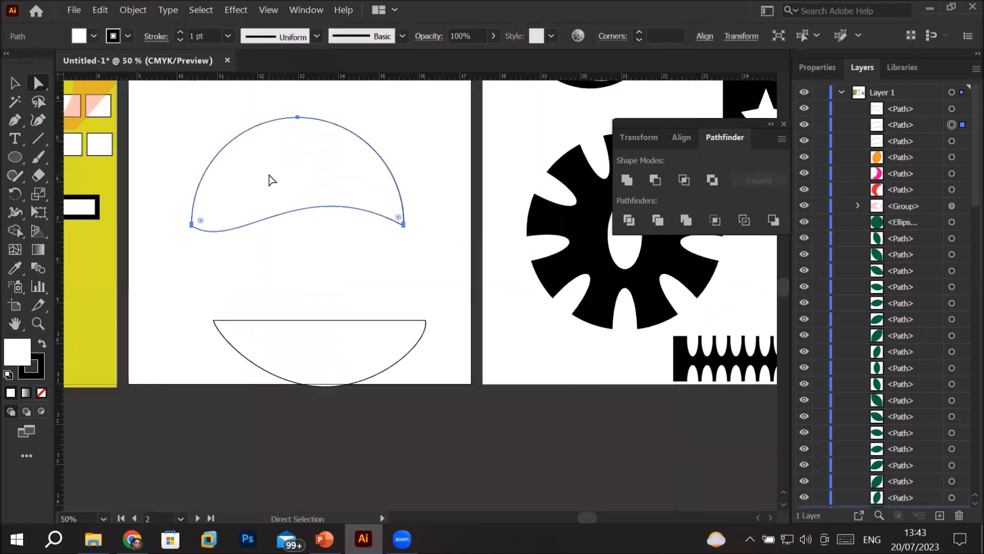
# Flip the pasted copy vertically and horizontally, and position it just below the upper half, leaving a narrow wavy gap
pyautogui.moveTo(272, 180); pyautogui.dragTo(281, 248)
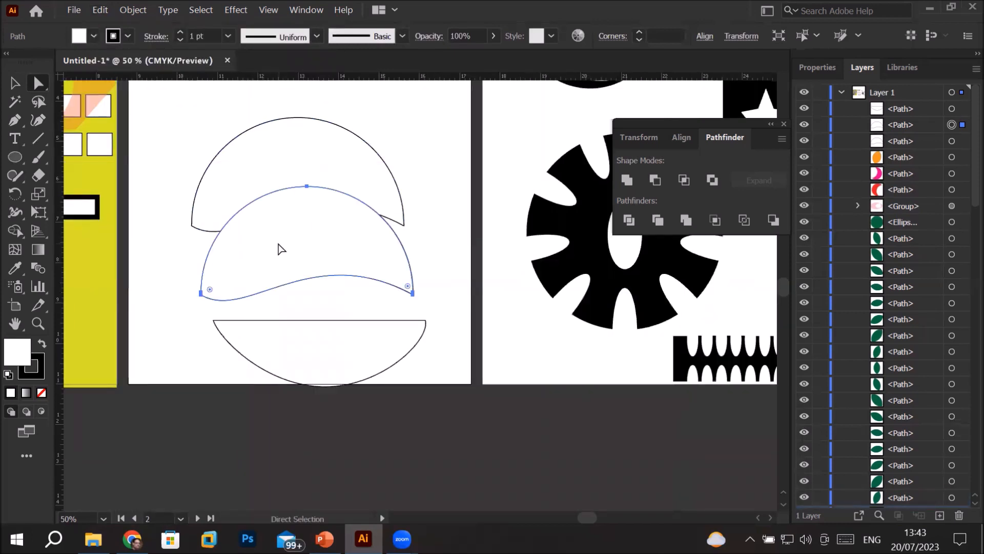
pyautogui.click(819, 70)
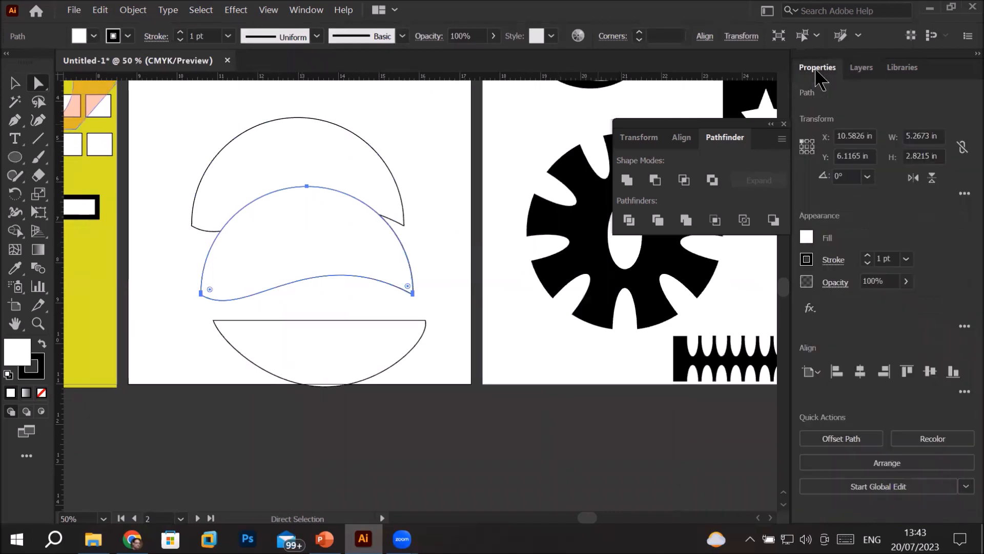
pyautogui.click(931, 179)
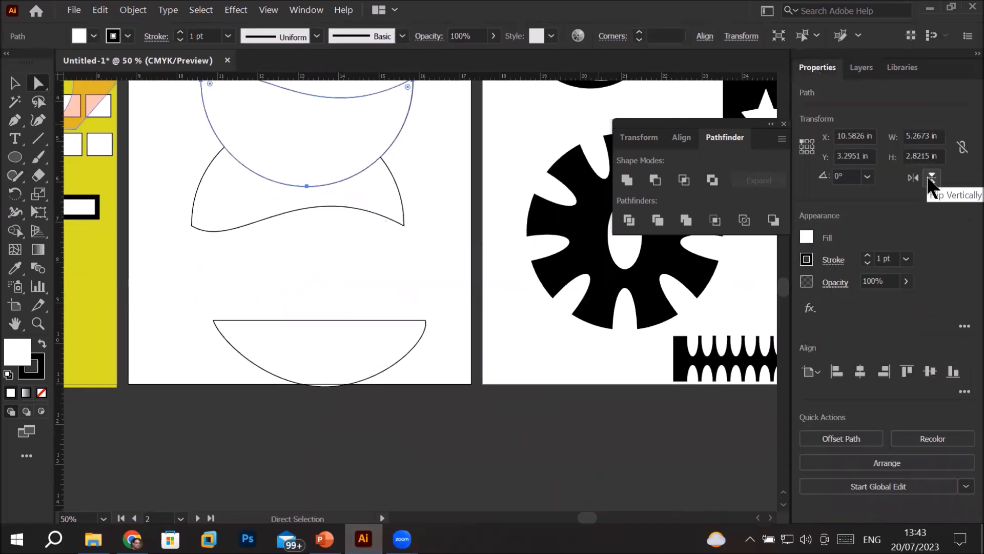
pyautogui.moveTo(311, 142)
pyautogui.mouseDown()
pyautogui.moveTo(324, 281)
pyautogui.moveTo(298, 294)
pyautogui.moveTo(306, 304)
pyautogui.mouseUp()
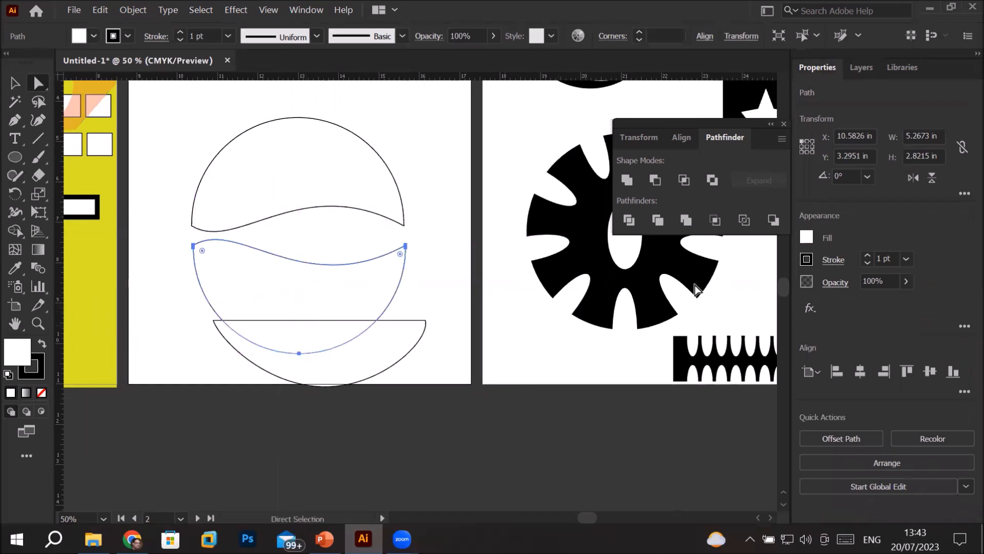
pyautogui.click(912, 178)
pyautogui.moveTo(136, 297); pyautogui.dragTo(346, 288)
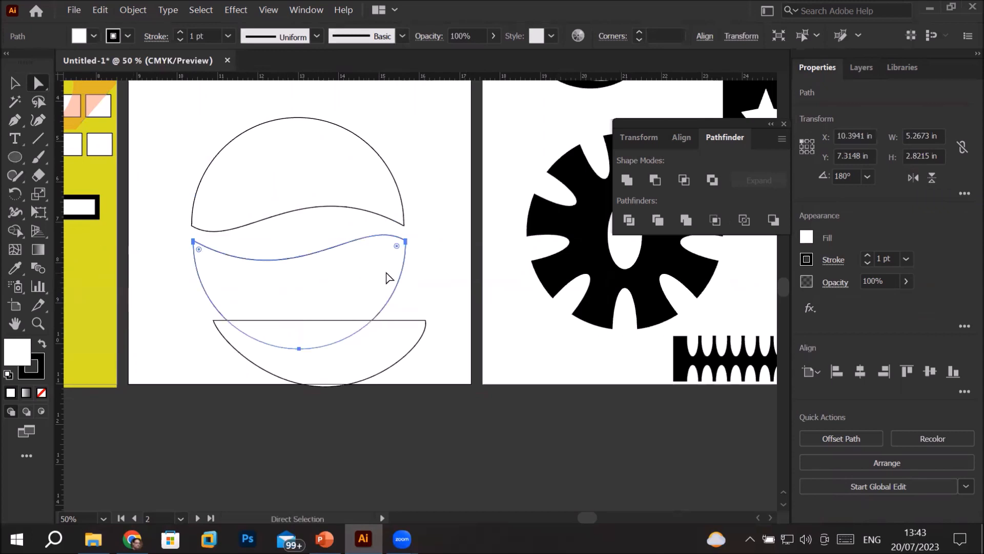
pyautogui.click(432, 299)
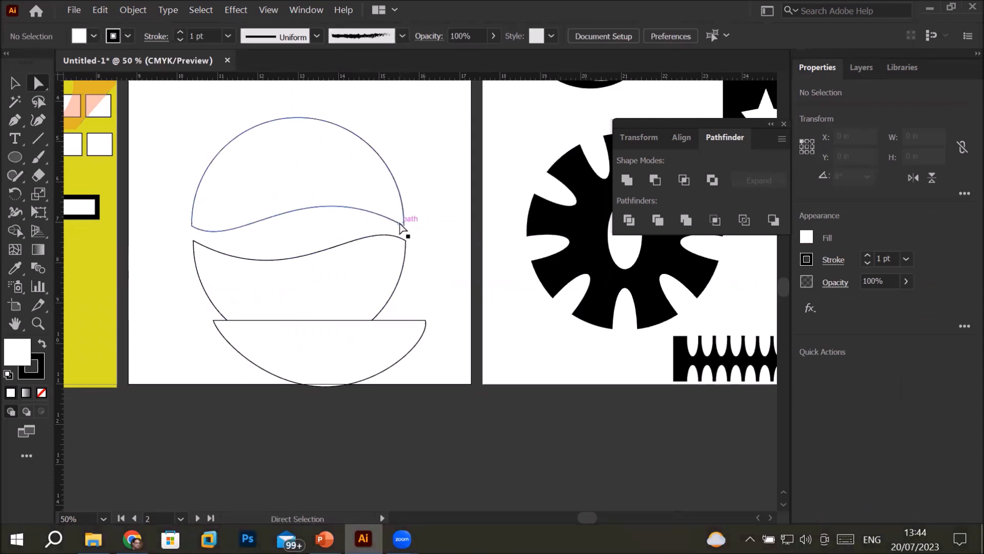
pyautogui.click(403, 225)
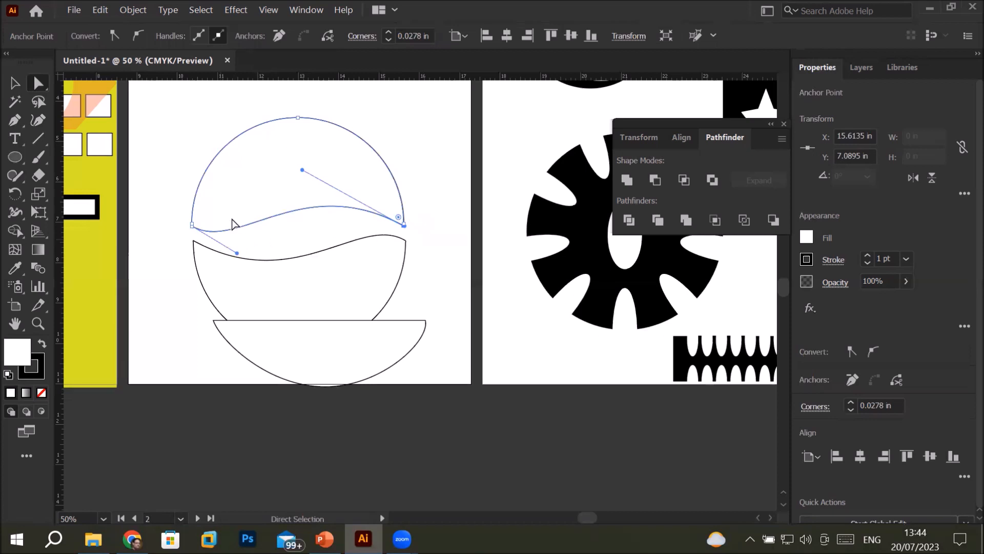
pyautogui.moveTo(307, 284)
pyautogui.mouseDown()
pyautogui.moveTo(321, 278)
pyautogui.moveTo(309, 277)
pyautogui.mouseUp()
# Fill the upper wavy half with red and the flipped lower half with dark blue
pyautogui.click(300, 173)
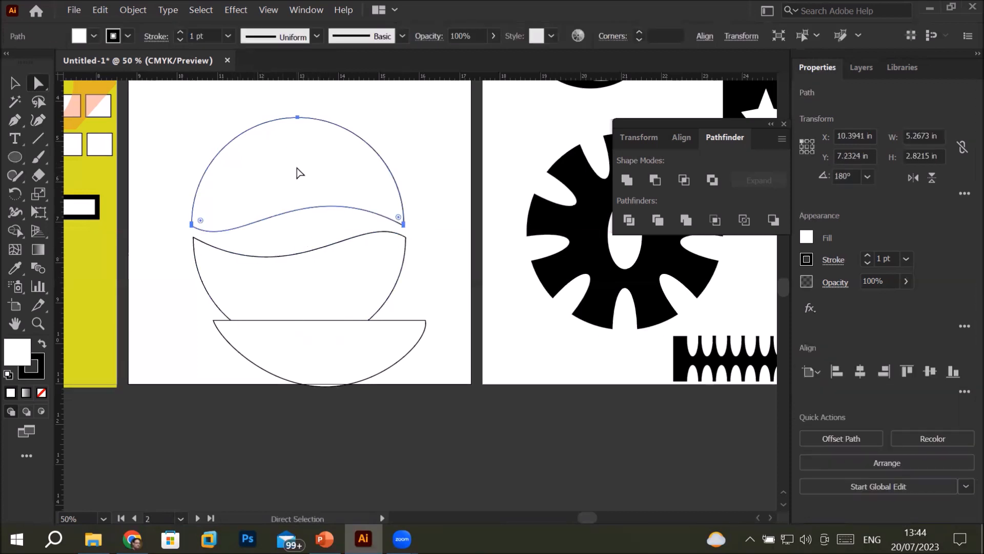
pyautogui.click(93, 35)
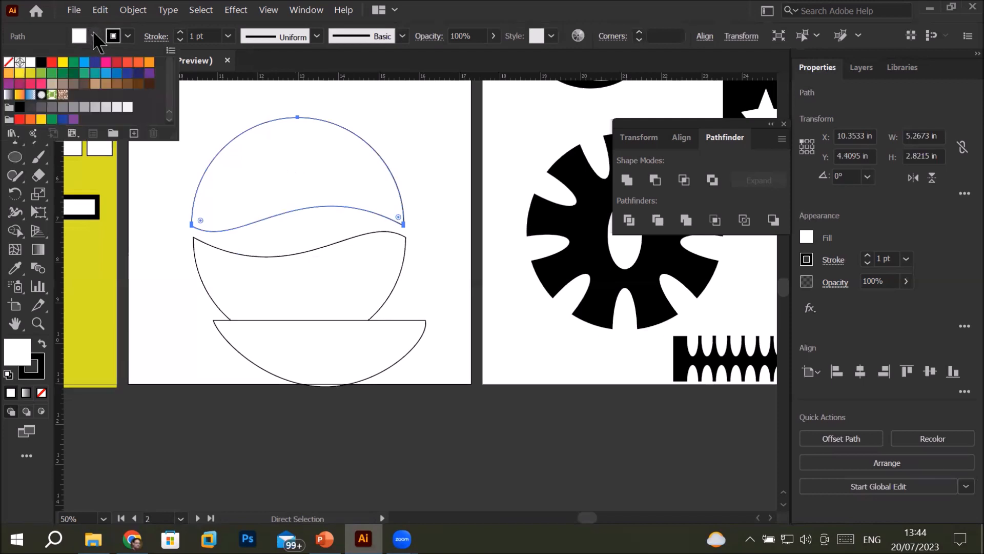
pyautogui.click(52, 62)
pyautogui.click(286, 303)
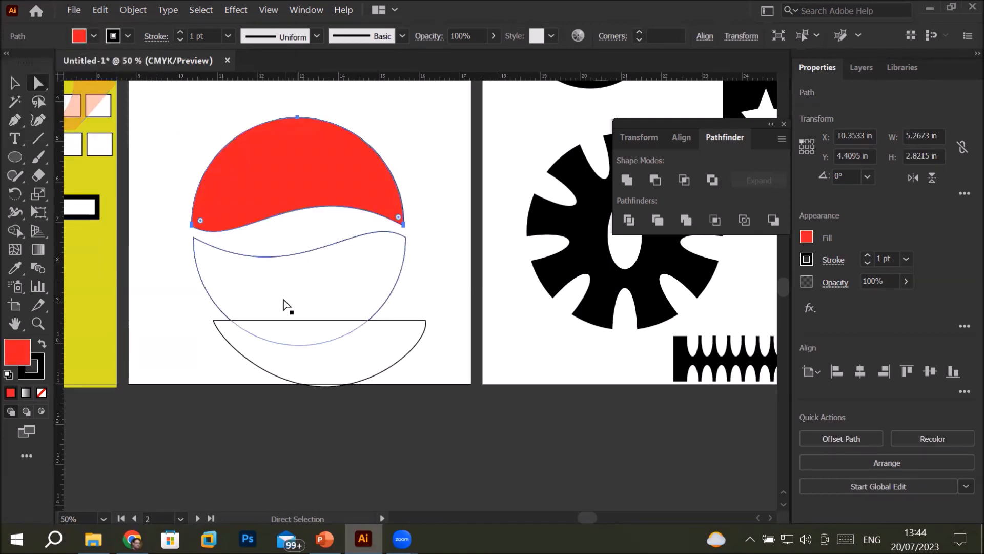
pyautogui.click(93, 35)
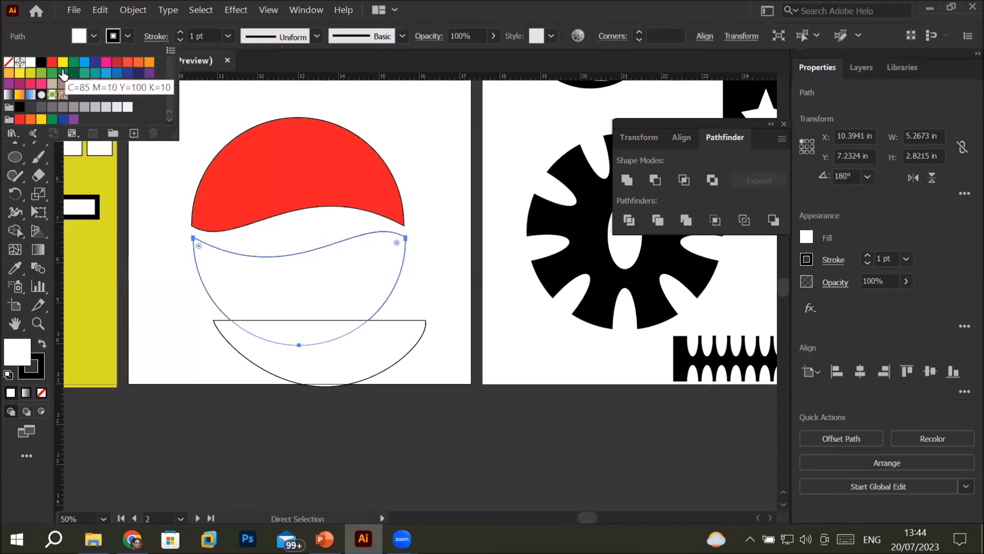
pyautogui.click(95, 62)
pyautogui.click(445, 225)
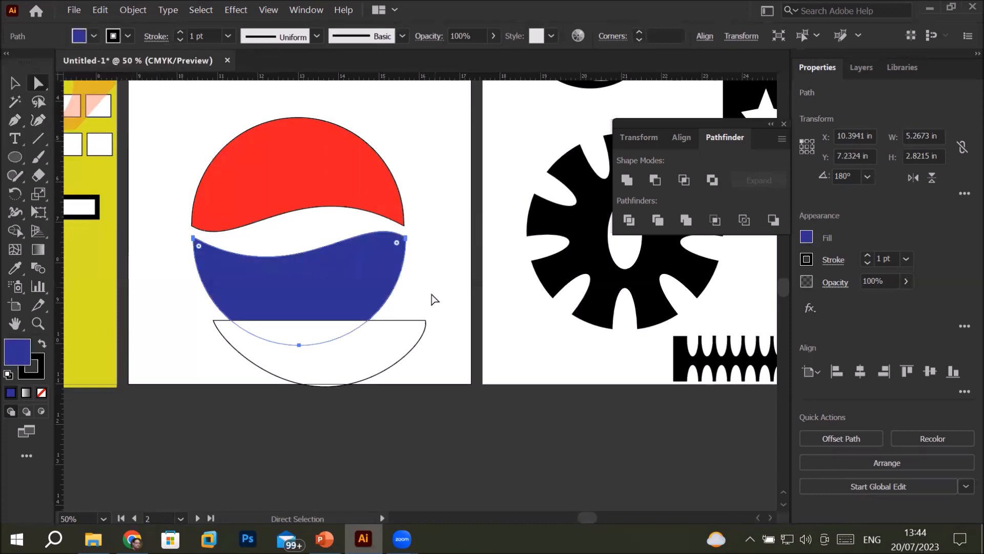
# Delete the leftover white half circle, and shrink the red and blue emblem into the upper-right corner of the second artboard
pyautogui.click(379, 353)
pyautogui.press('Delete')
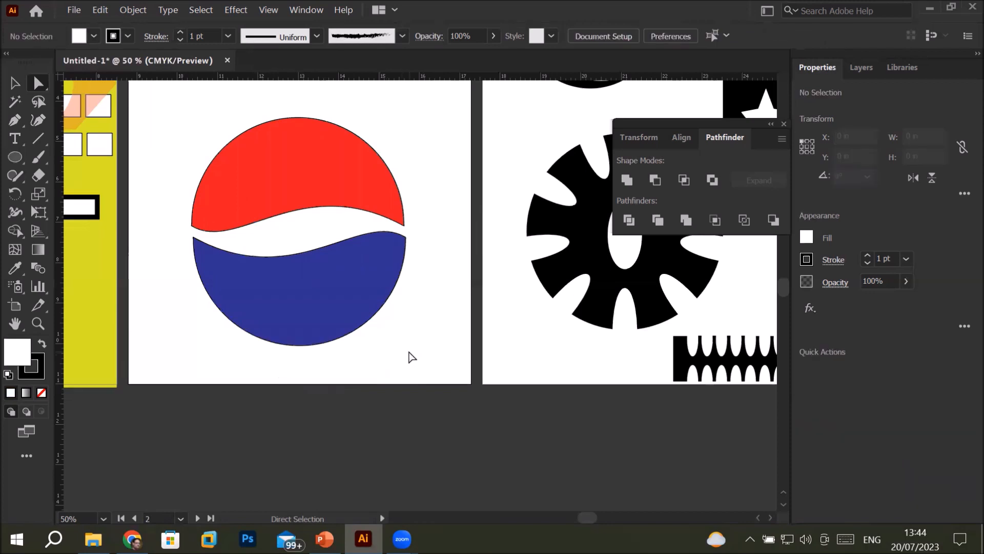
pyautogui.scroll(-2, 402, 264)
pyautogui.moveTo(290, 207); pyautogui.dragTo(295, 321)
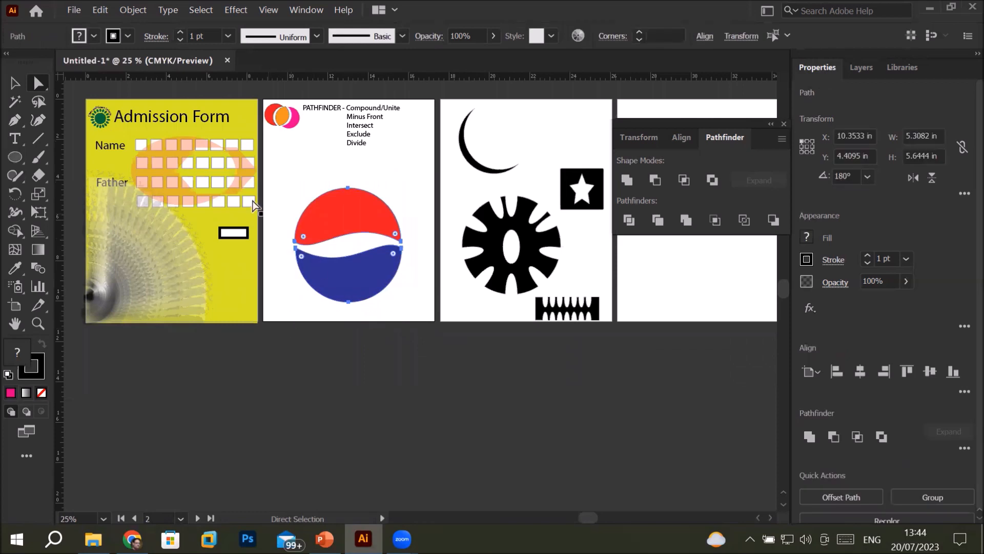
pyautogui.click(15, 83)
pyautogui.moveTo(284, 169); pyautogui.dragTo(362, 318)
pyautogui.moveTo(294, 302); pyautogui.dragTo(417, 132)
pyautogui.click(346, 443)
# Check the Pathfinder Divide slide in PowerPoint, and draw a white circle about 5.3 in wide on Illustrator's second artboard
pyautogui.click(329, 540)
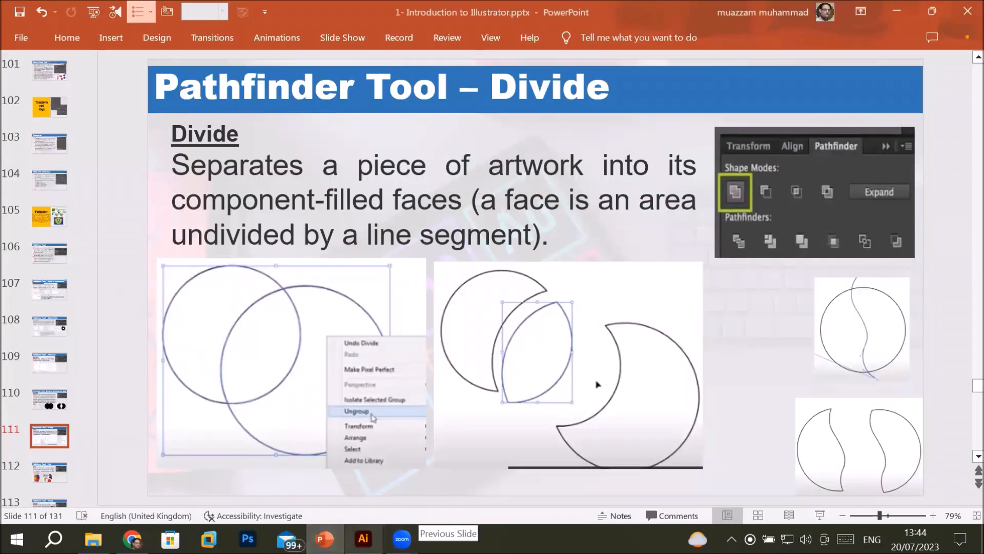
pyautogui.click(364, 538)
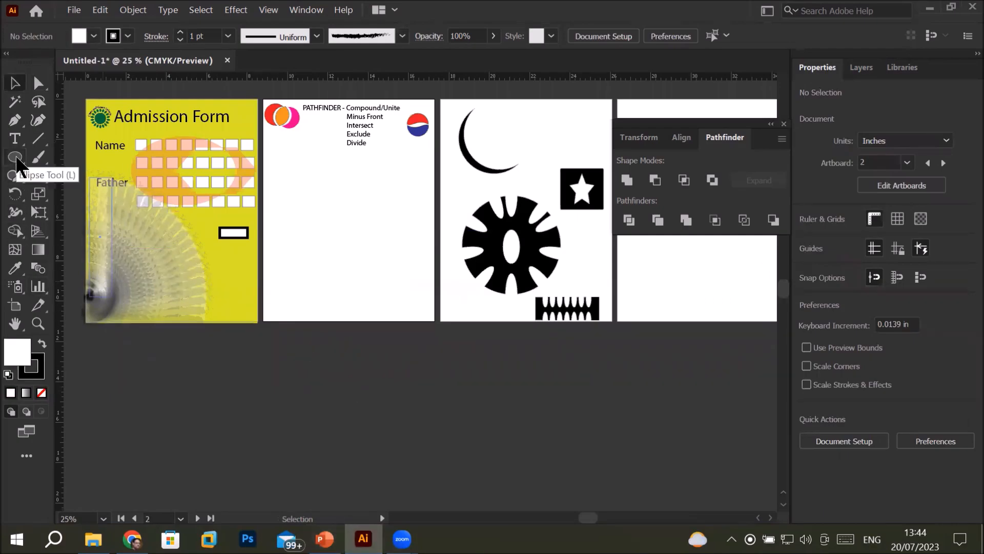
pyautogui.click(15, 157)
pyautogui.moveTo(296, 195)
pyautogui.mouseDown()
pyautogui.moveTo(395, 274)
pyautogui.moveTo(406, 301)
pyautogui.moveTo(387, 302)
pyautogui.moveTo(404, 304)
pyautogui.mouseUp()
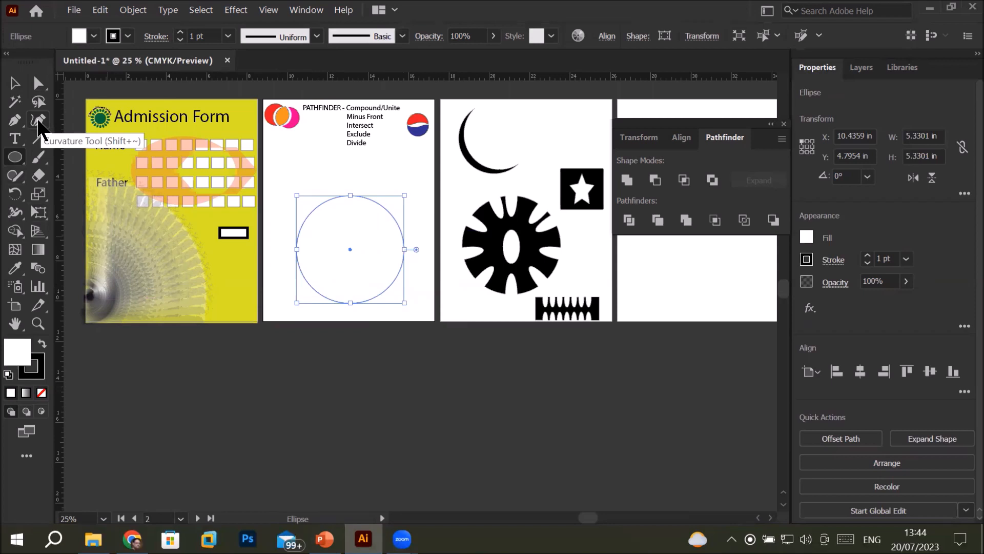
# Draw an open wavy five-point curve about 7.4 in wide and 2 in high across the circle with the Curvature tool
pyautogui.click(38, 122)
pyautogui.click(273, 242)
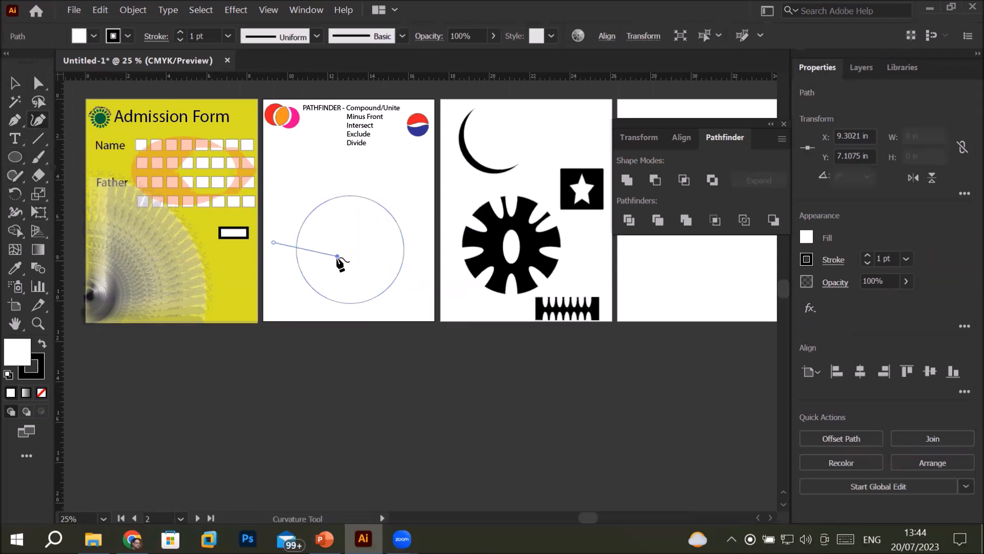
pyautogui.click(337, 255)
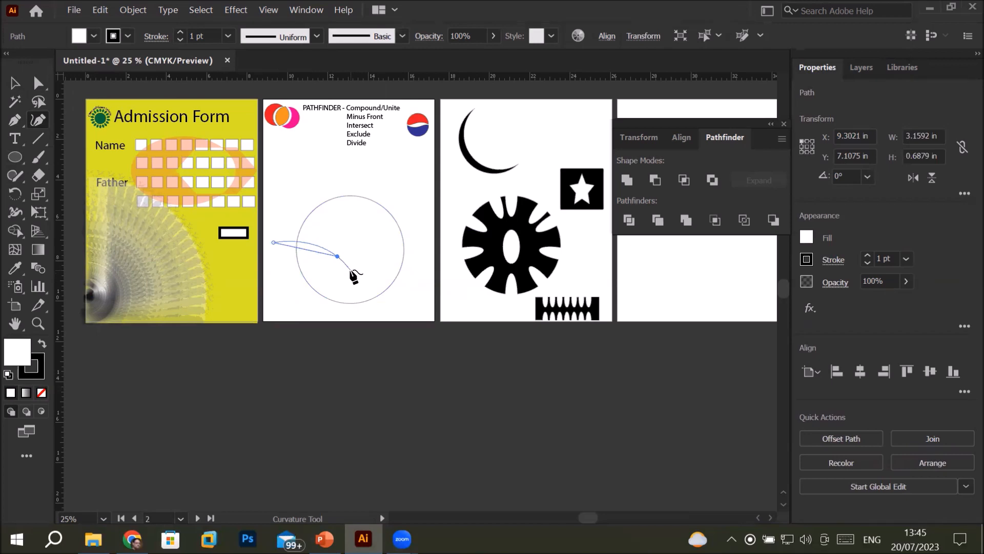
pyautogui.click(351, 271)
pyautogui.click(394, 252)
pyautogui.click(422, 281)
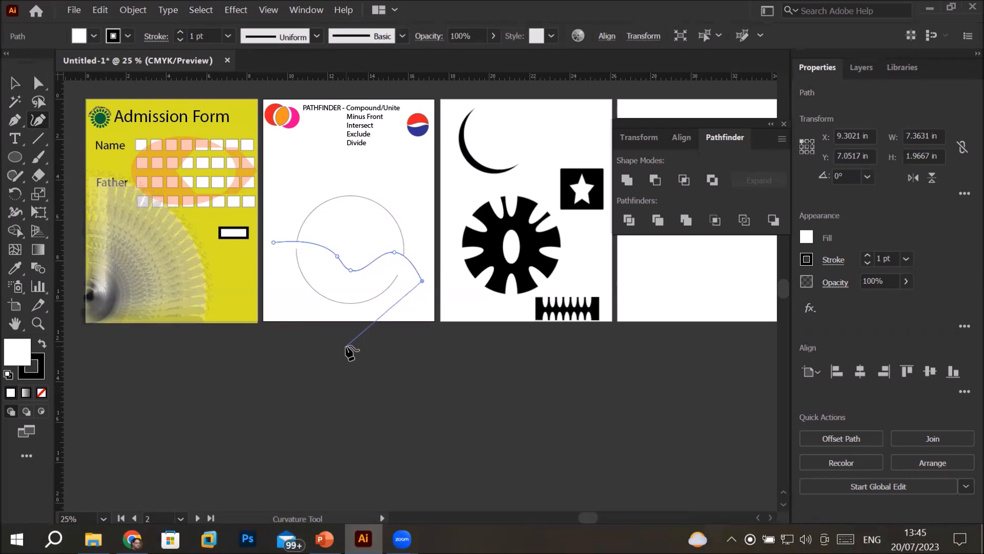
pyautogui.press('Escape')
# Set the wavy curve's fill to none
pyautogui.scroll(9, 402, 277)
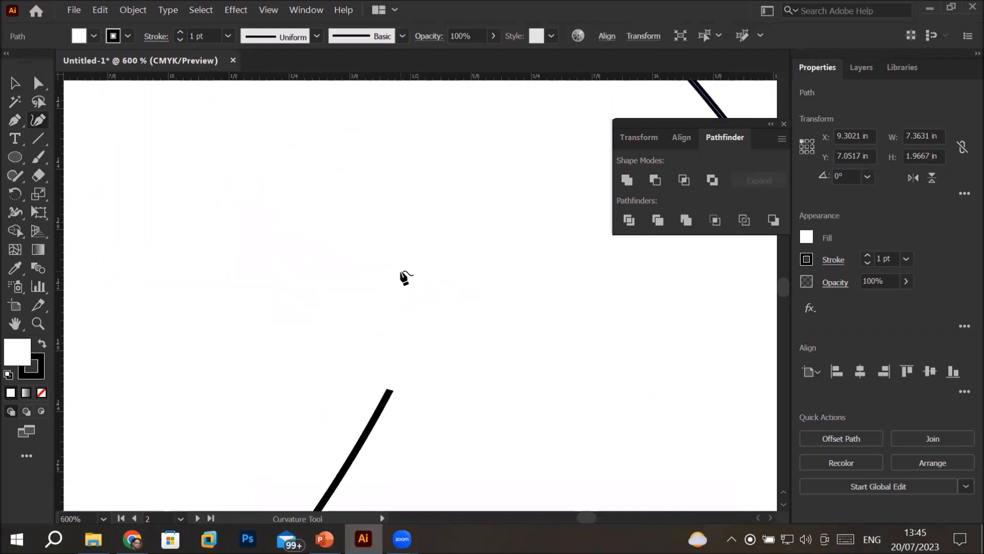
pyautogui.scroll(-6, 404, 277)
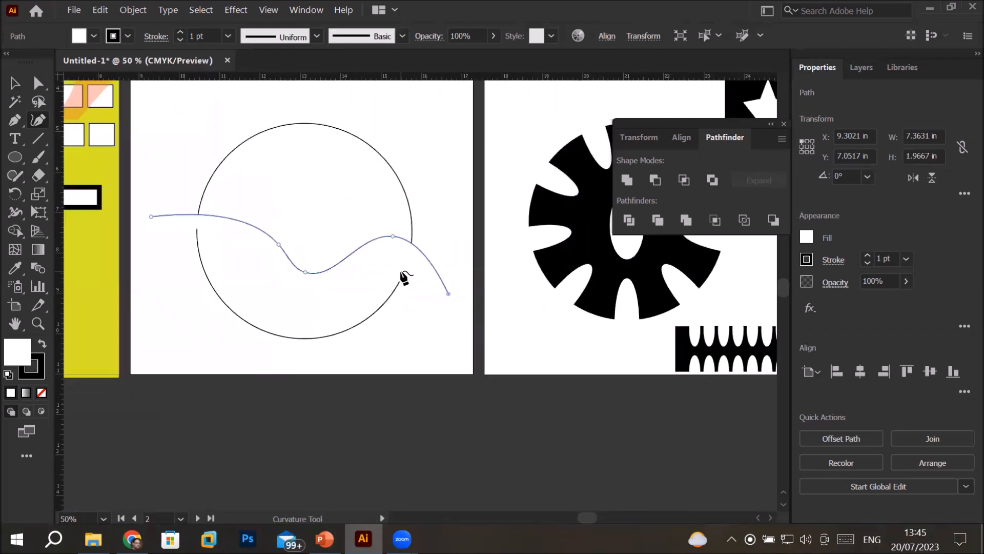
pyautogui.click(94, 35)
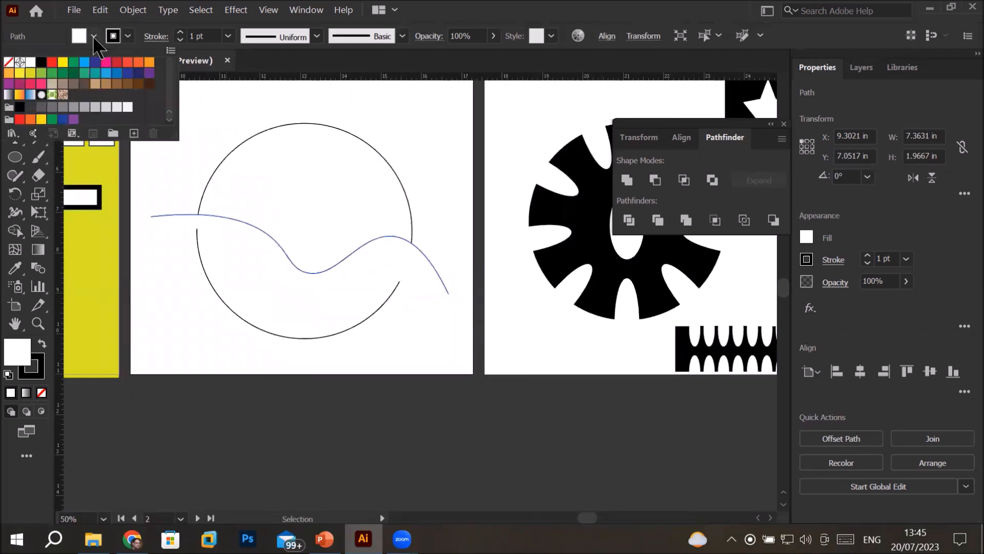
pyautogui.click(8, 64)
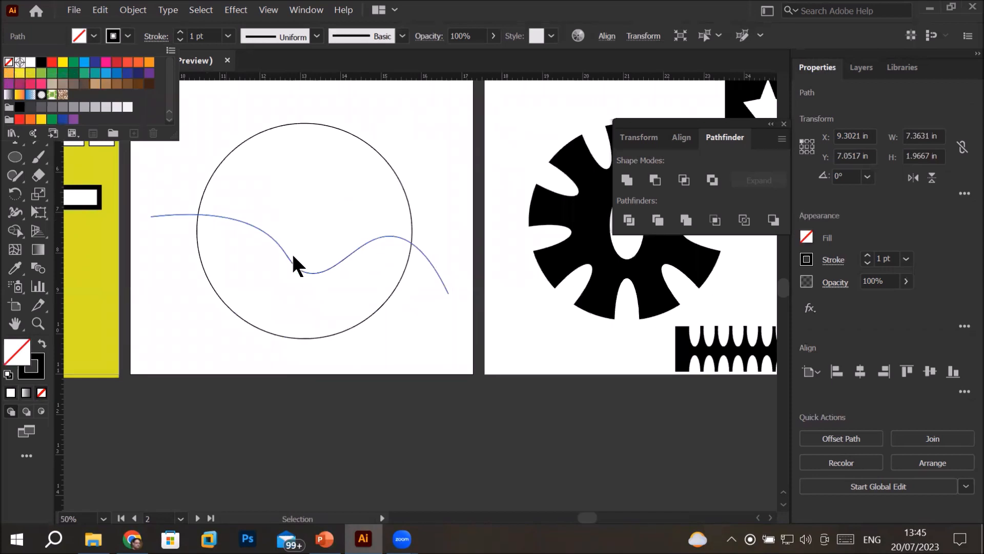
# Move the wavy curve about 0.3 in right and 0.3 in down across the circle
pyautogui.hotkey('shift', '`')
pyautogui.click(38, 83)
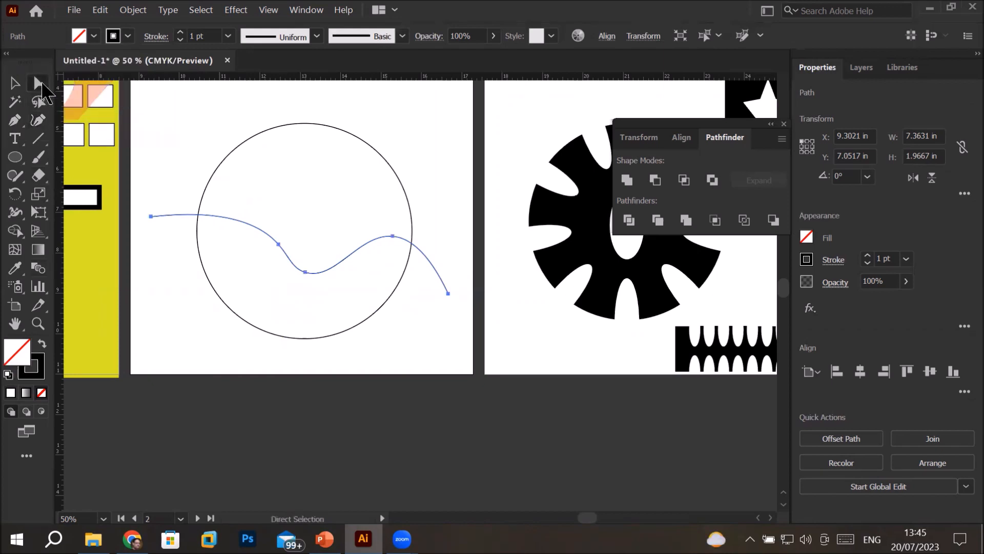
pyautogui.moveTo(150, 218)
pyautogui.mouseDown()
pyautogui.moveTo(150, 245)
pyautogui.moveTo(163, 229)
pyautogui.mouseUp()
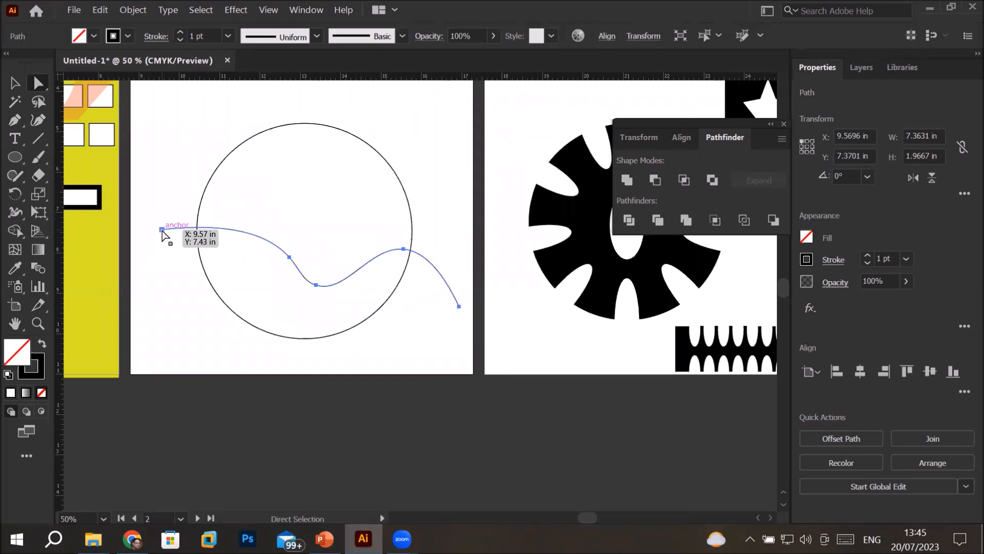
# Reshape the wavy curve by repositioning its anchor points and handles into two smooth crests, about 7.2 in wide and 1.8 in high
pyautogui.click(290, 257)
pyautogui.moveTo(290, 257); pyautogui.dragTo(270, 234)
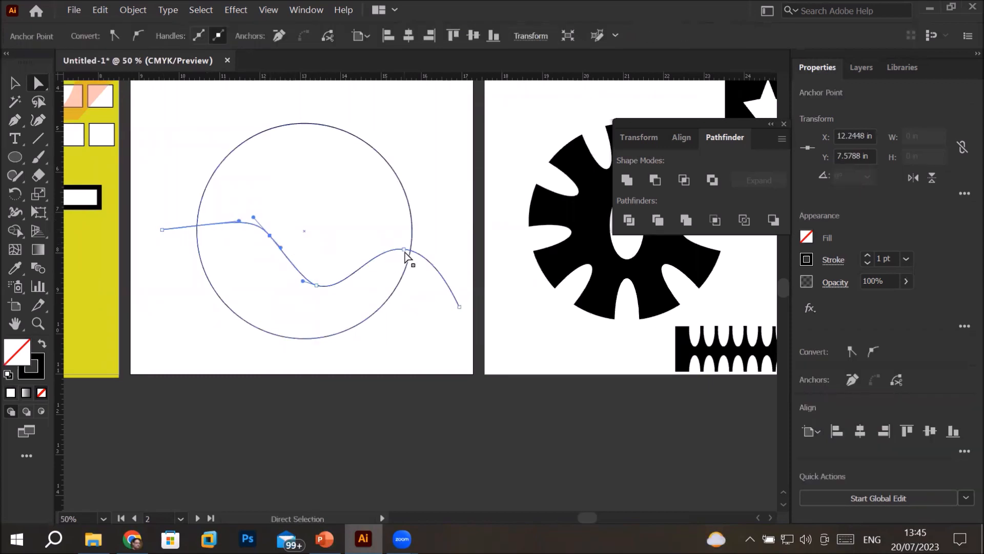
pyautogui.moveTo(404, 250)
pyautogui.mouseDown()
pyautogui.moveTo(403, 223)
pyautogui.moveTo(381, 219)
pyautogui.moveTo(396, 236)
pyautogui.mouseUp()
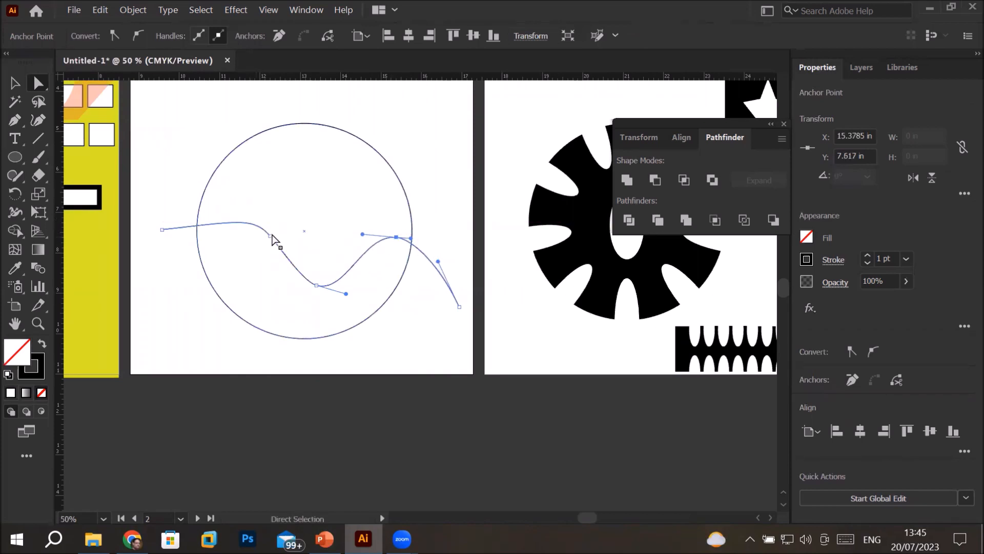
pyautogui.moveTo(270, 234); pyautogui.dragTo(266, 255)
pyautogui.moveTo(162, 230); pyautogui.dragTo(169, 272)
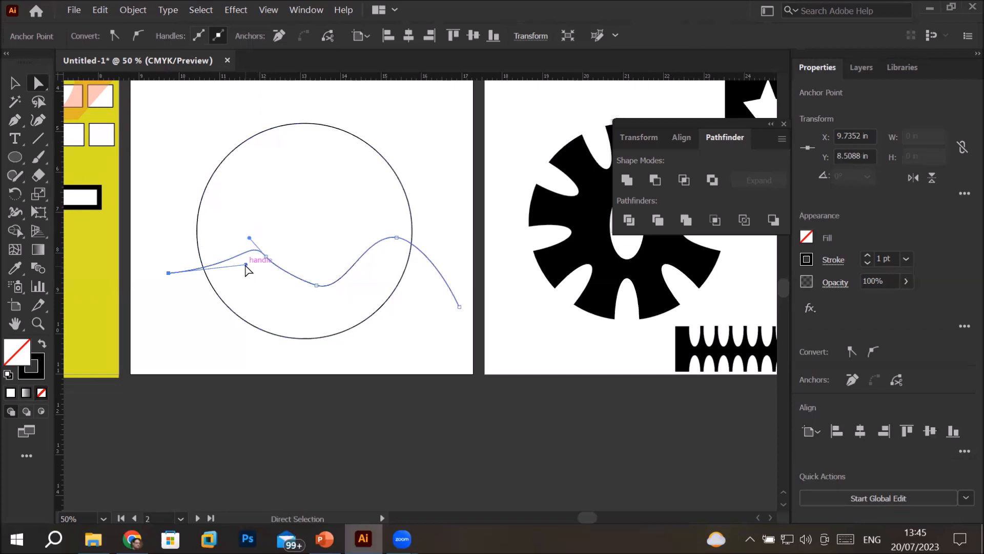
pyautogui.moveTo(244, 265); pyautogui.dragTo(229, 224)
pyautogui.click(193, 352)
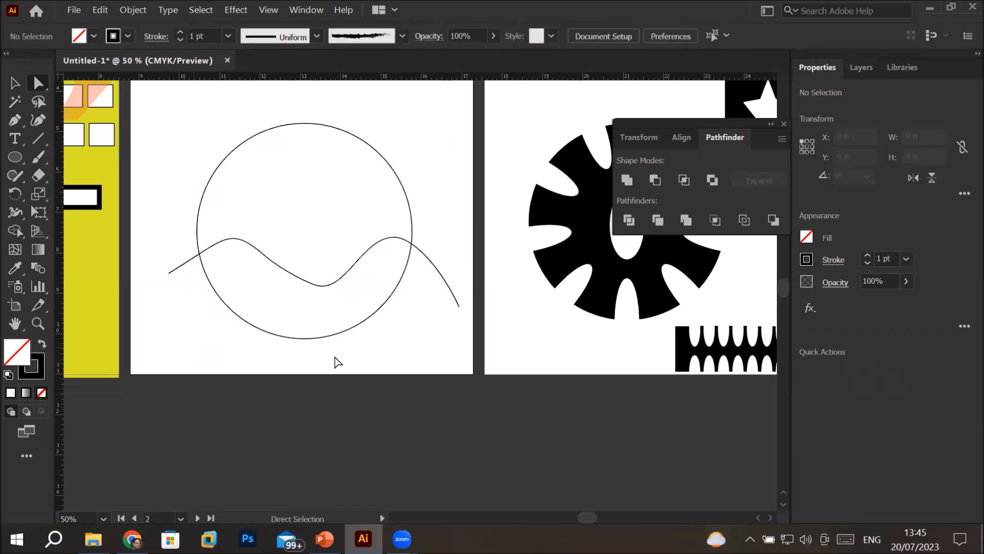
pyautogui.moveTo(330, 285)
pyautogui.mouseDown()
pyautogui.moveTo(324, 265)
pyautogui.moveTo(340, 281)
pyautogui.mouseUp()
# Move the reshaped wavy curve up about 0.5 in across the circle
pyautogui.click(15, 83)
pyautogui.moveTo(267, 254)
pyautogui.mouseDown()
pyautogui.moveTo(249, 226)
pyautogui.moveTo(264, 238)
pyautogui.mouseUp()
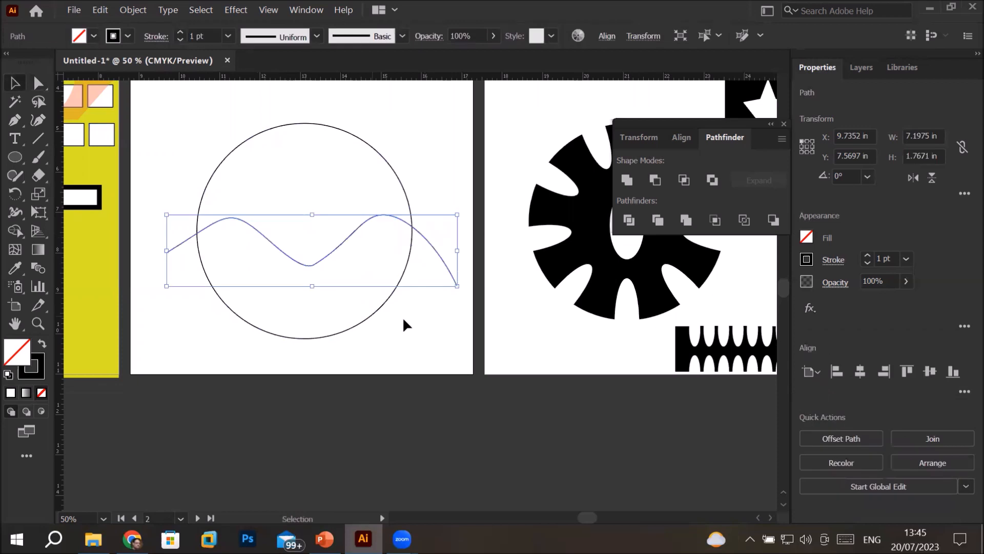
pyautogui.click(374, 306)
# Apply Pathfinder Trim to the circle and the wavy curve together
pyautogui.moveTo(164, 126)
pyautogui.mouseDown()
pyautogui.moveTo(352, 323)
pyautogui.moveTo(418, 340)
pyautogui.mouseUp()
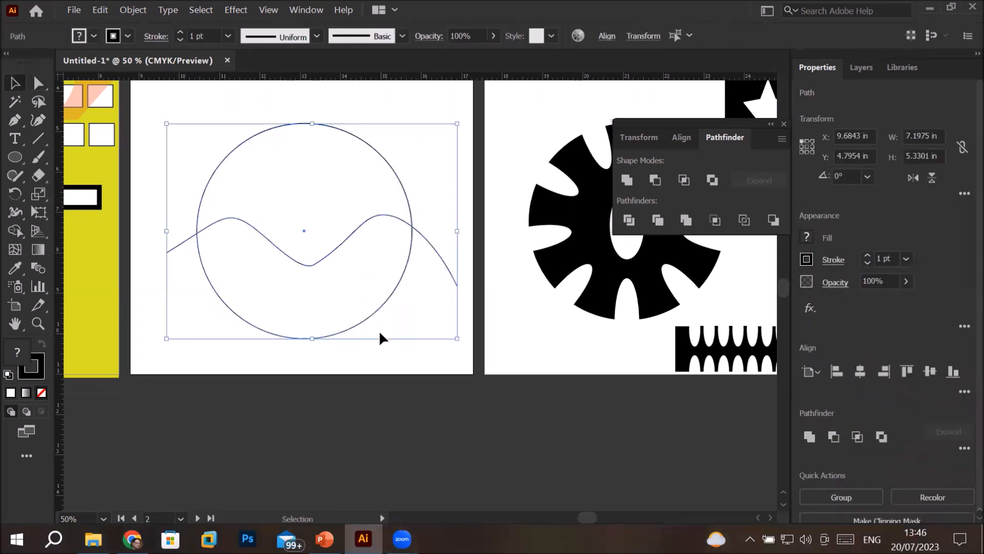
pyautogui.click(658, 220)
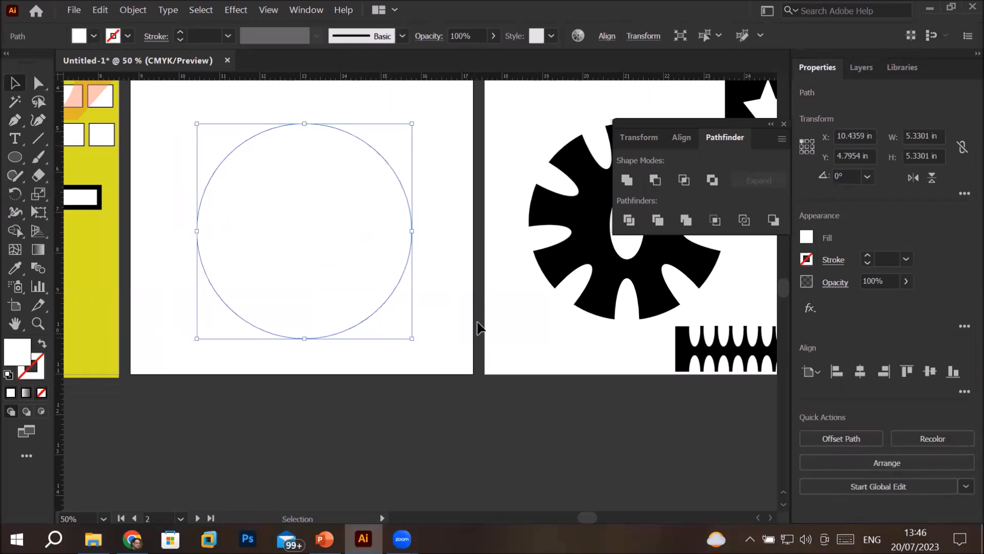
pyautogui.click(448, 290)
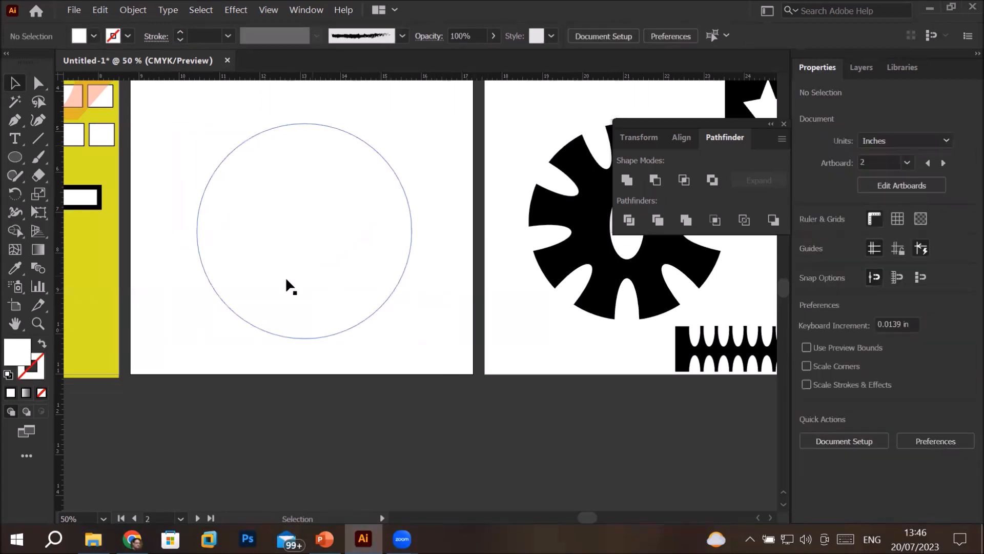
# Reset the circle to a white fill and black 1 pt stroke, and move it about 0.2 in right and 0.7 in up
pyautogui.moveTo(188, 152); pyautogui.dragTo(415, 352)
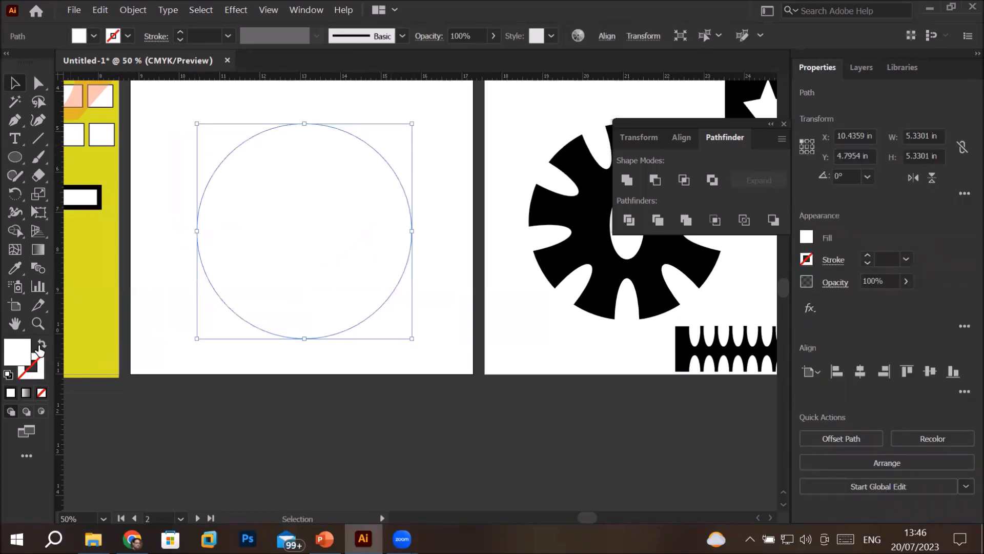
pyautogui.click(8, 375)
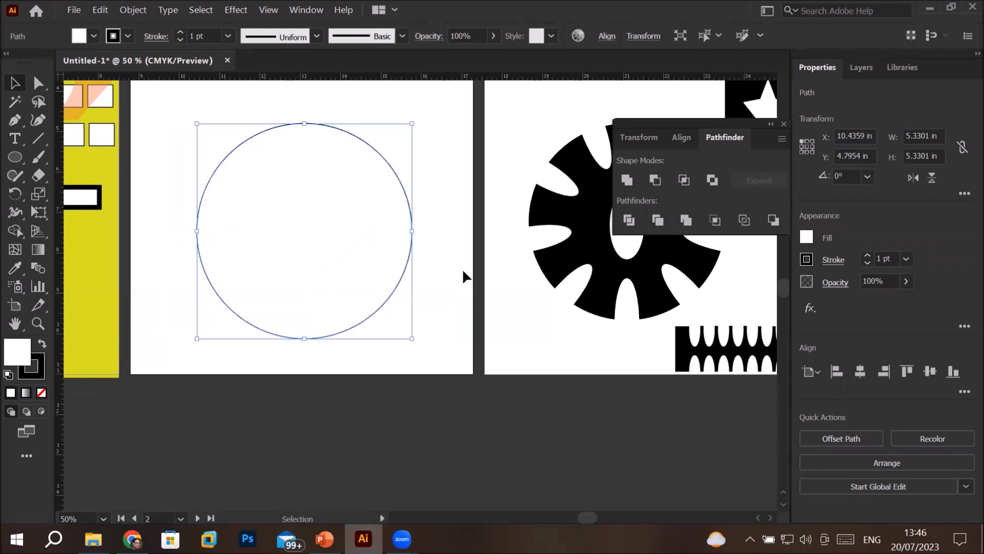
pyautogui.click(453, 285)
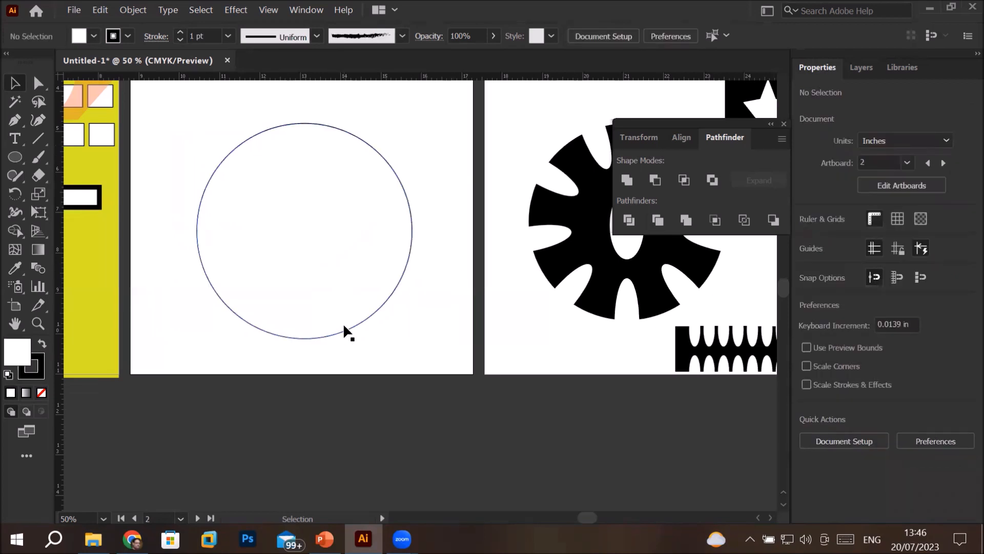
pyautogui.moveTo(342, 322); pyautogui.dragTo(351, 296)
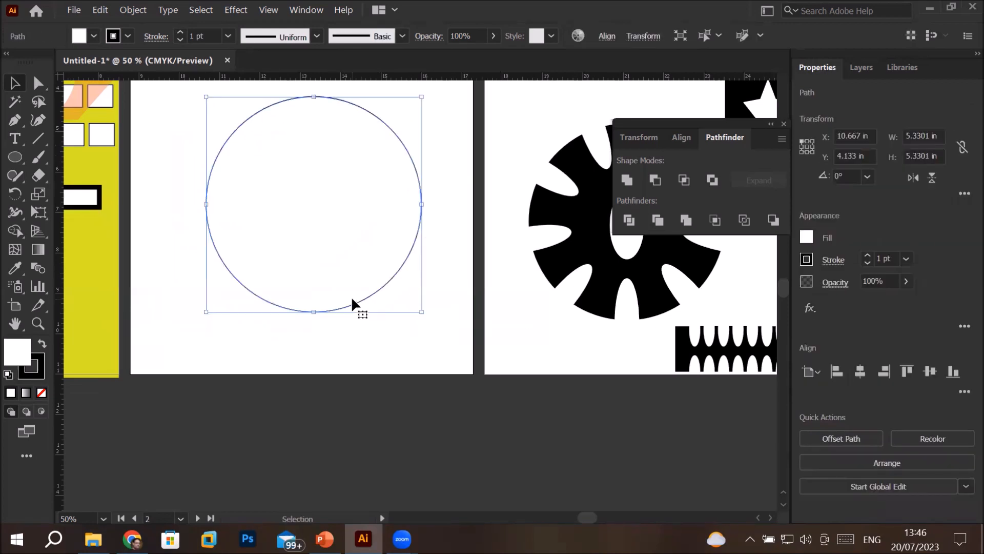
# Draw an open wavy five-point path about 6.3 in wide and 0.8 in high across the circle with the Pen tool
pyautogui.click(15, 121)
pyautogui.click(182, 197)
pyautogui.moveTo(266, 192); pyautogui.dragTo(274, 215)
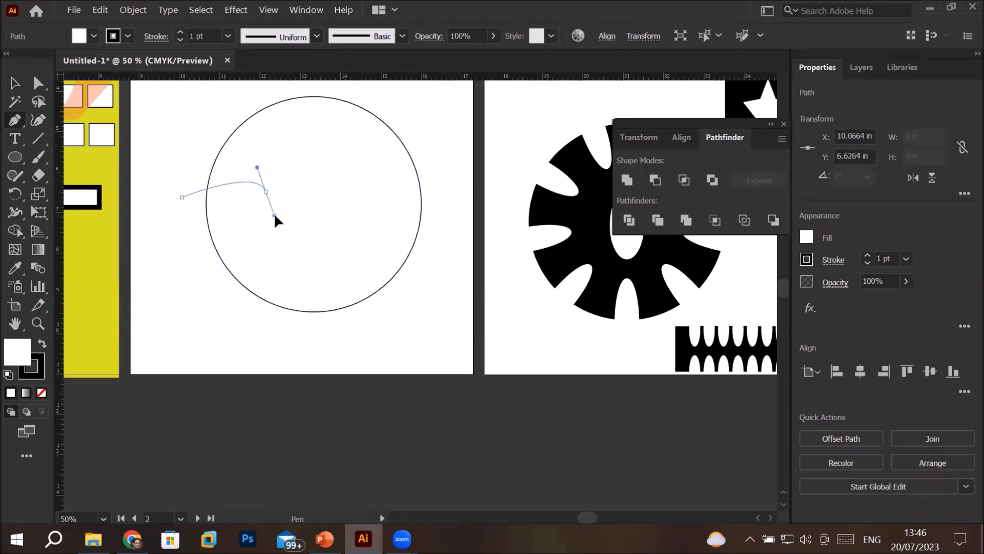
pyautogui.click(325, 180)
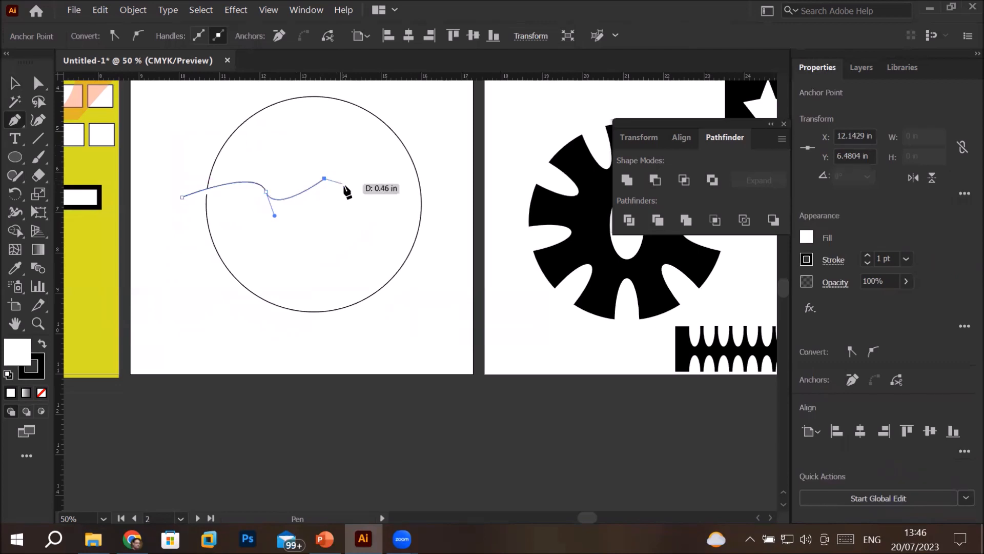
pyautogui.moveTo(364, 194); pyautogui.dragTo(388, 212)
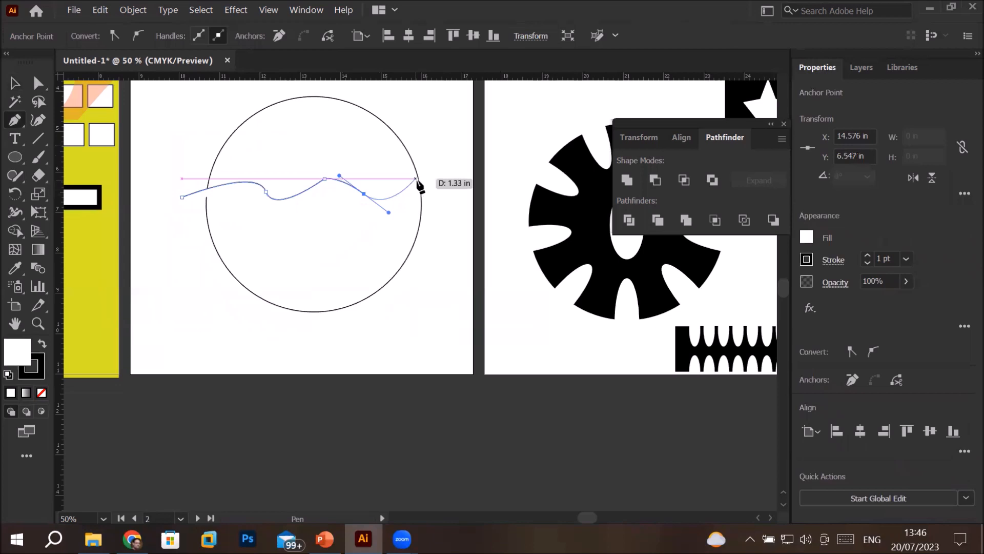
pyautogui.moveTo(434, 166); pyautogui.dragTo(405, 197)
pyautogui.click(16, 84)
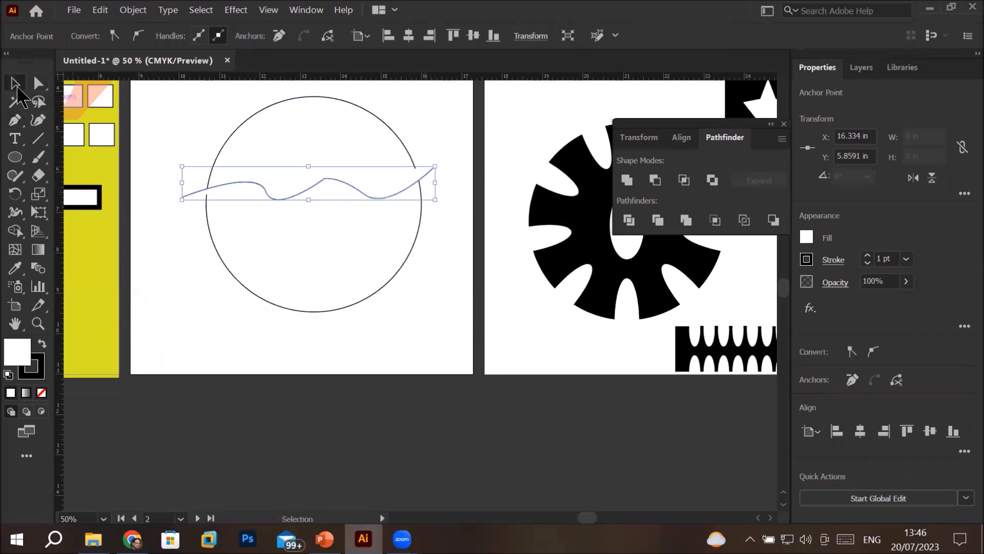
# Set the fill of both the circle and the wavy path to none
pyautogui.moveTo(153, 95); pyautogui.dragTo(460, 331)
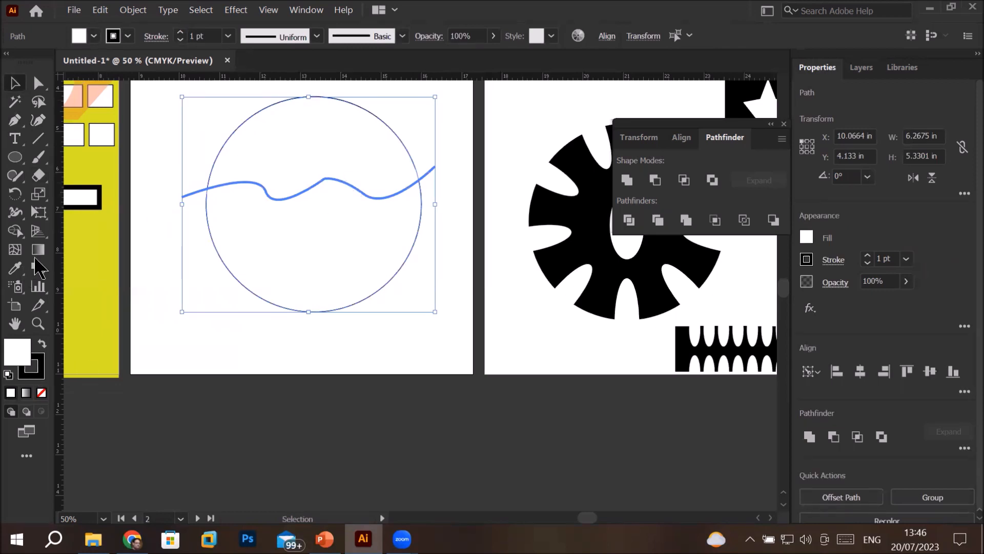
pyautogui.click(42, 393)
pyautogui.click(305, 359)
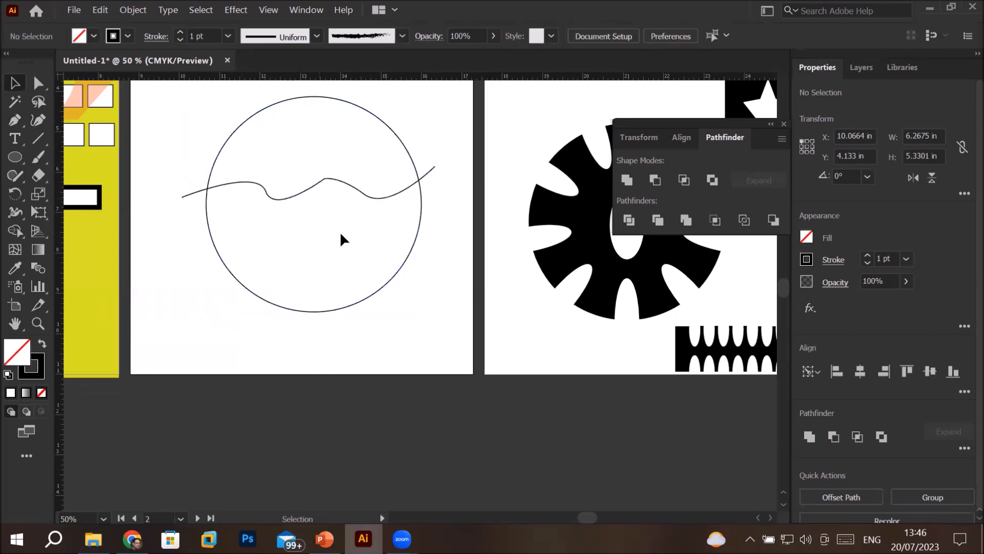
pyautogui.click(350, 184)
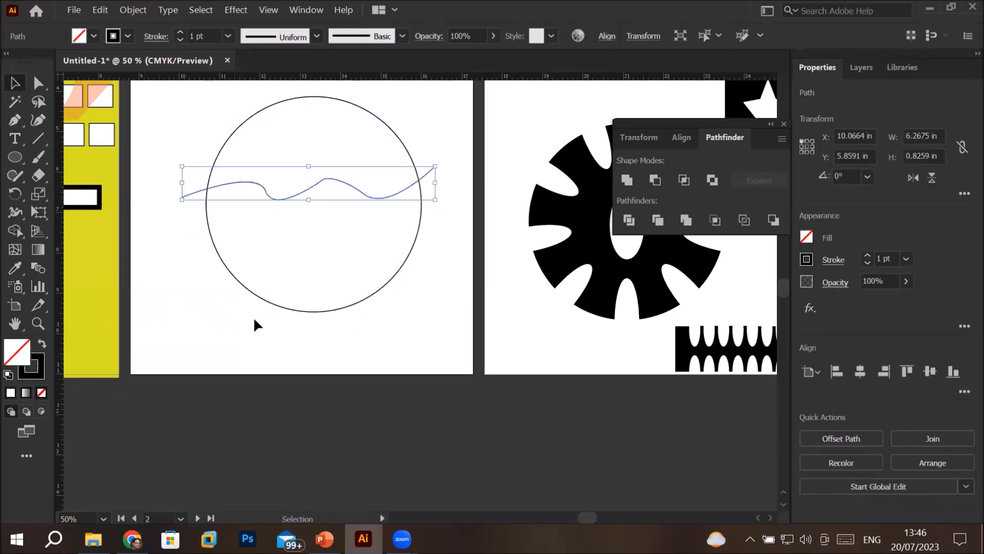
# Split the circle along the wavy path with Pathfinder Divide and ungroup the resulting pieces
pyautogui.click(227, 207)
pyautogui.moveTo(231, 186); pyautogui.dragTo(450, 328)
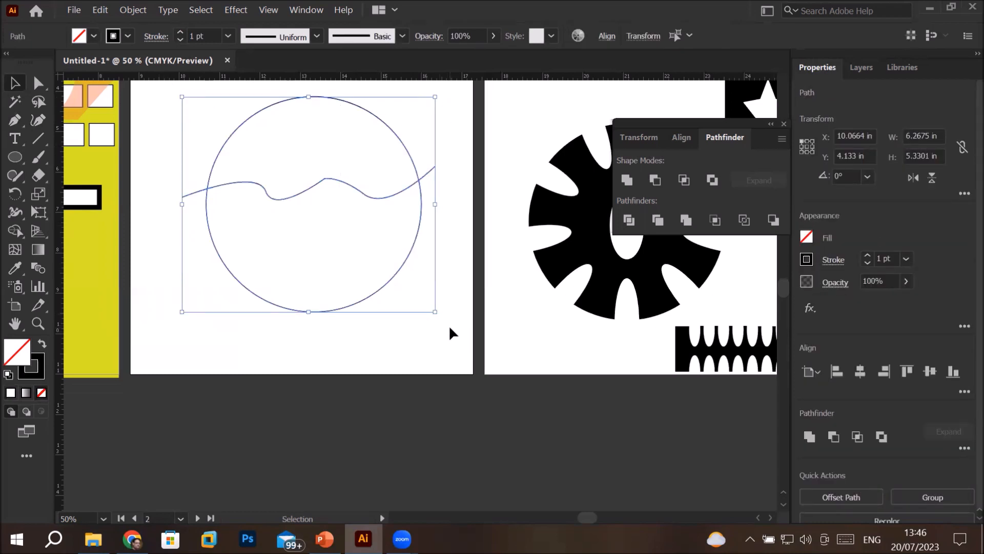
pyautogui.click(633, 224)
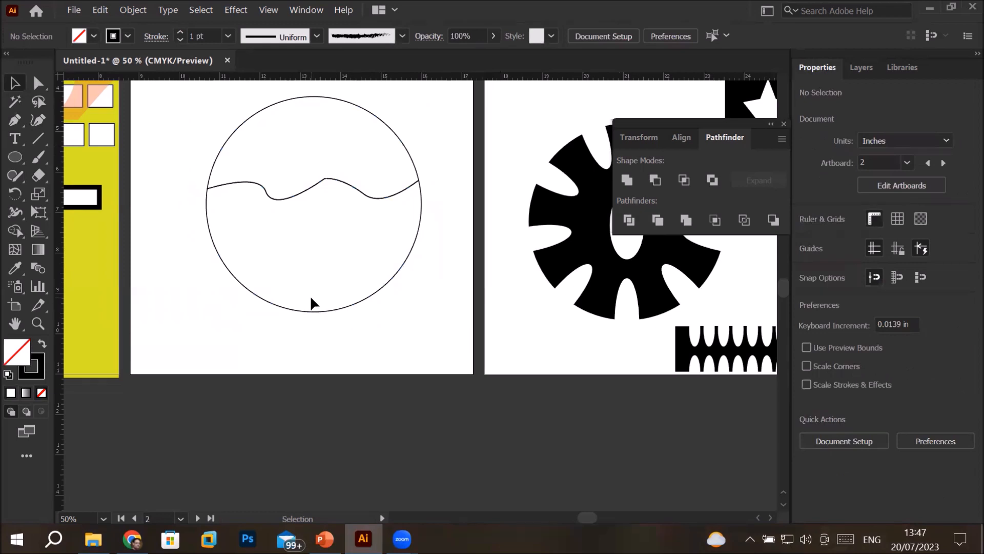
pyautogui.rightClick(310, 295)
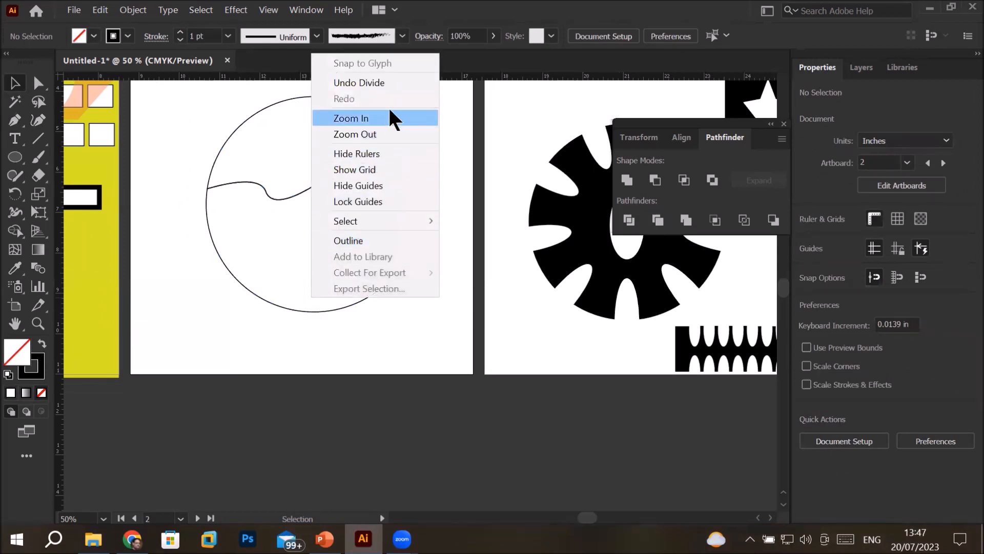
pyautogui.click(258, 267)
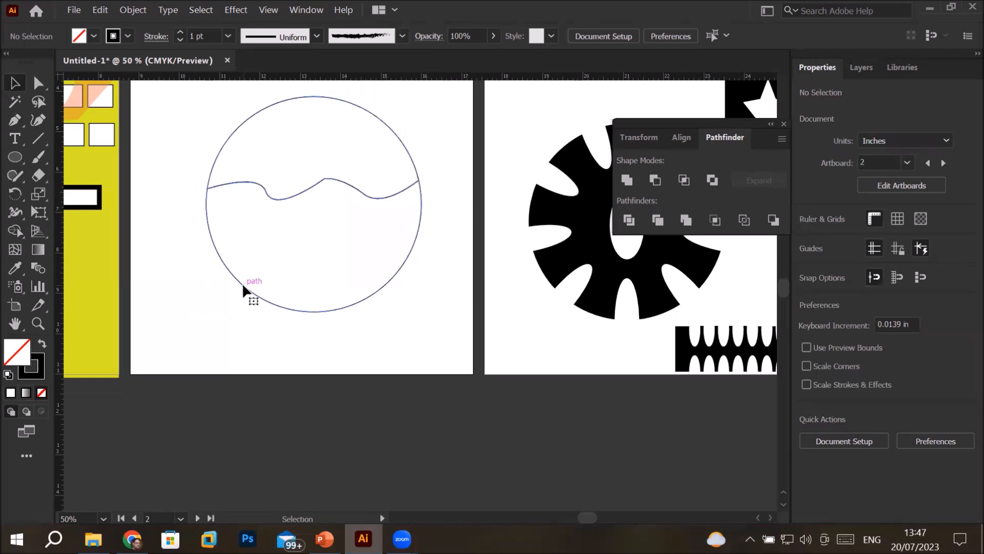
pyautogui.rightClick(242, 283)
pyautogui.click(291, 158)
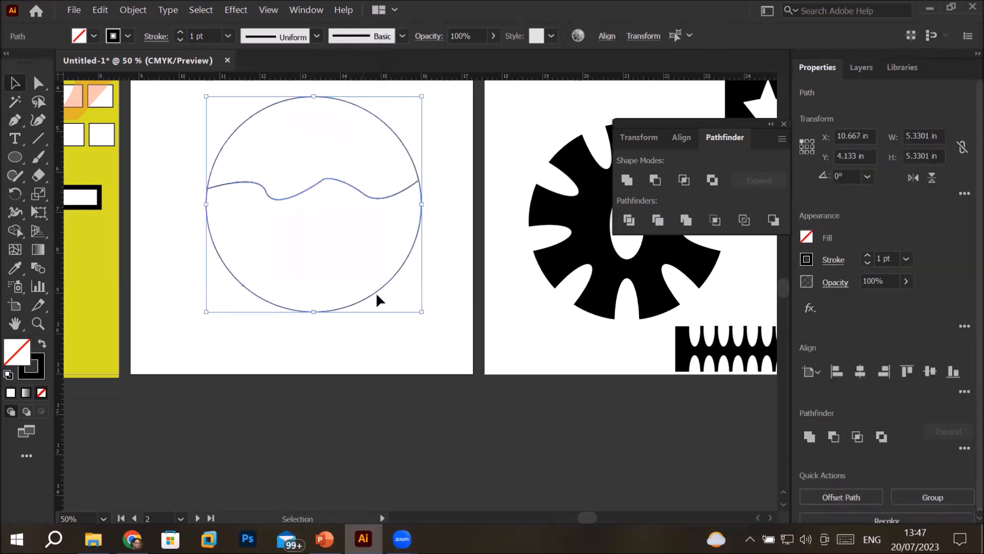
# Isolate the circle's lower piece and nudge it down about 0.2 in away from the upper piece
pyautogui.press('Down')
pyautogui.press('Down')
pyautogui.press('Down')
pyautogui.press('Down')
pyautogui.doubleClick(377, 289)
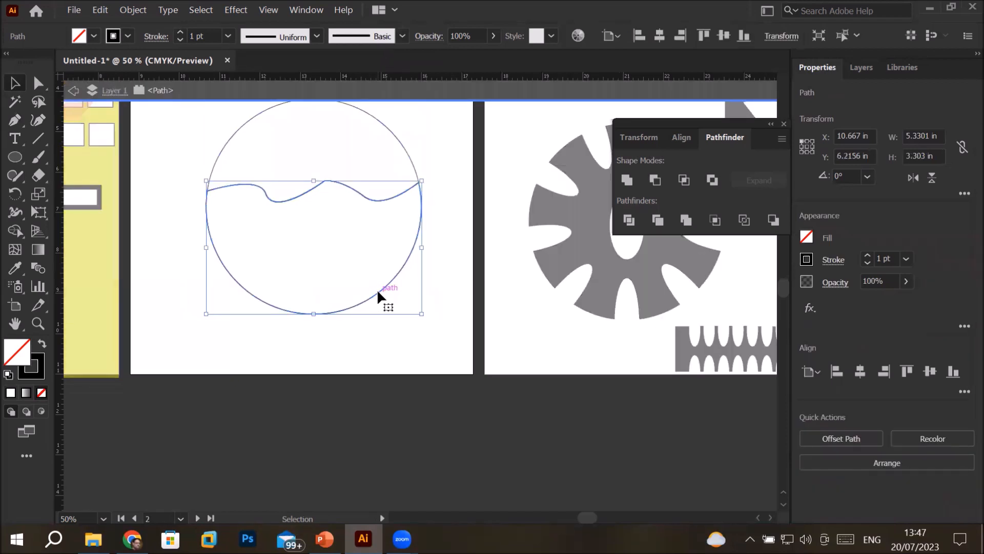
pyautogui.press('Down')
pyautogui.press('Down')
pyautogui.press('Down')
pyautogui.press('Down')
pyautogui.press('Down')
pyautogui.press('Down')
pyautogui.press('Down')
pyautogui.press('Down')
pyautogui.press('Down')
pyautogui.press('Down')
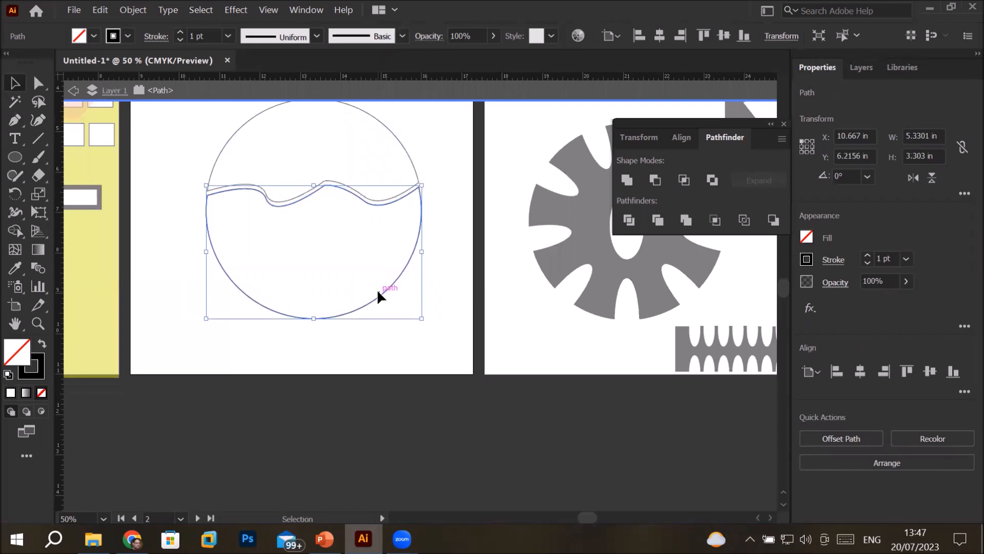
pyautogui.press('Down')
pyautogui.press('Down')
pyautogui.press('Down')
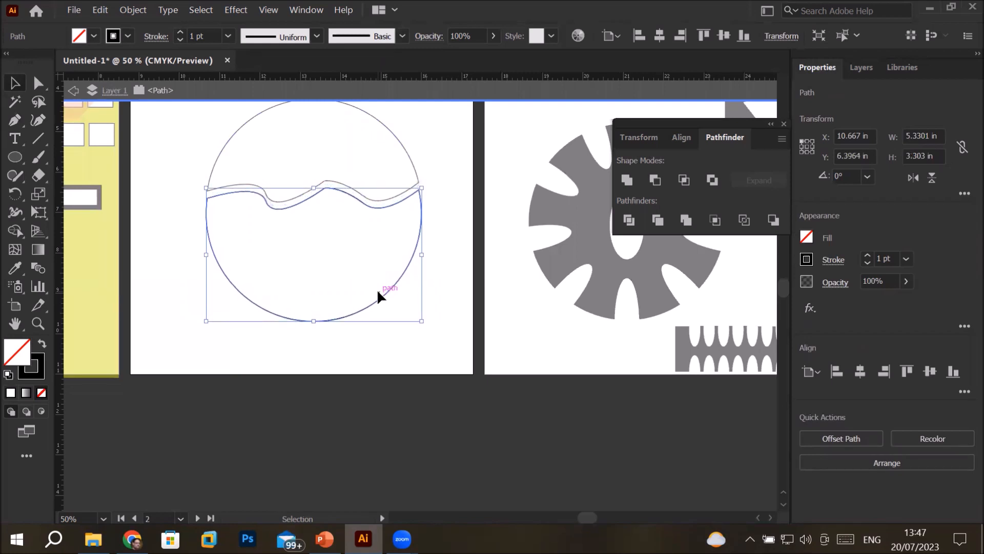
pyautogui.doubleClick(439, 281)
# Shrink the divided circle to about 1.4 in wide and 1.5 in high, and place it beside the crescent on the third artboard
pyautogui.scroll(-2, 439, 281)
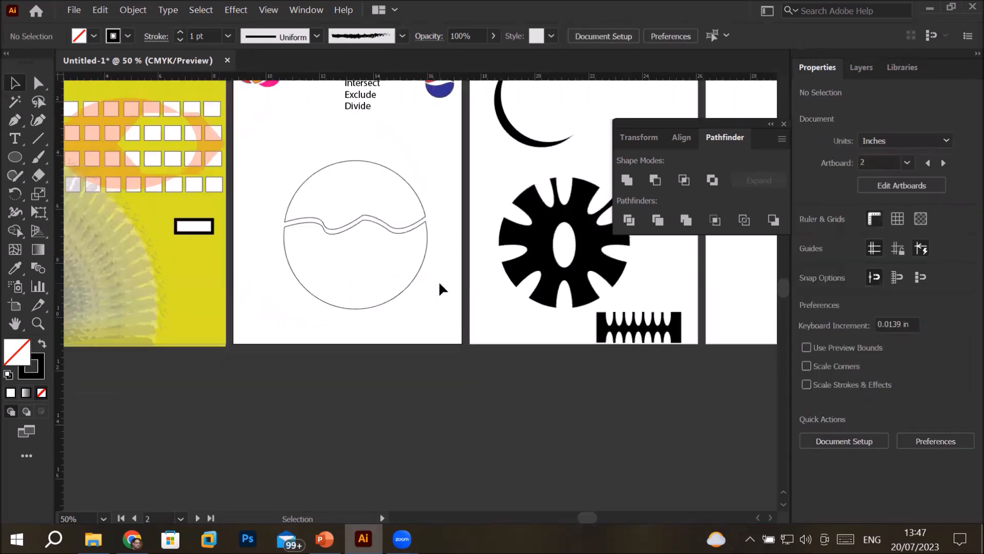
pyautogui.moveTo(306, 188); pyautogui.dragTo(455, 333)
pyautogui.moveTo(325, 306); pyautogui.dragTo(402, 223)
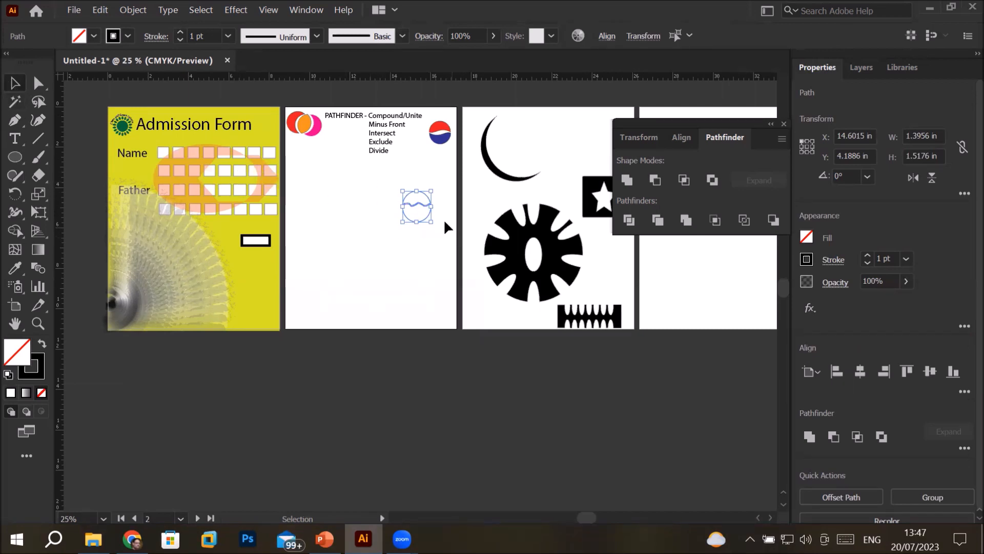
pyautogui.click(347, 271)
pyautogui.moveTo(407, 217)
pyautogui.mouseDown()
pyautogui.moveTo(429, 156)
pyautogui.moveTo(430, 210)
pyautogui.moveTo(415, 202)
pyautogui.mouseUp()
pyautogui.hotkey('ctrl', 'z')
pyautogui.moveTo(439, 236); pyautogui.dragTo(514, 147)
pyautogui.click(319, 207)
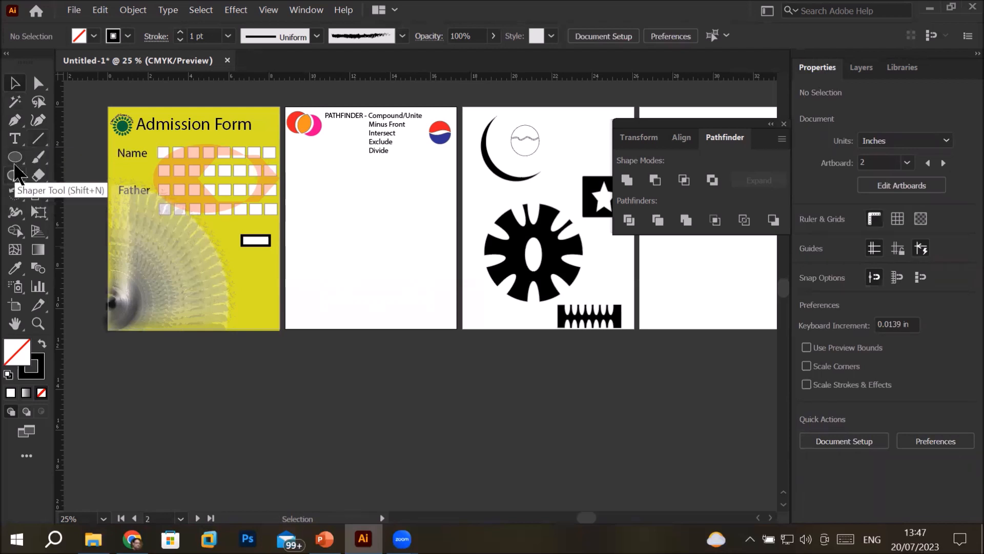
# Draw a rectangle about 6.7 by 3.8 in on the second artboard with a black fill and white stroke
pyautogui.click(16, 159)
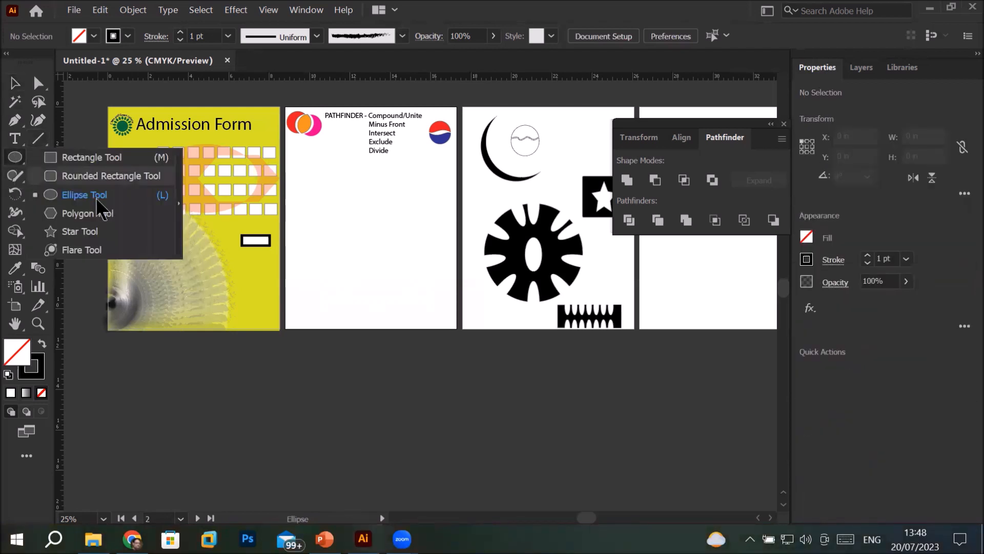
pyautogui.click(81, 158)
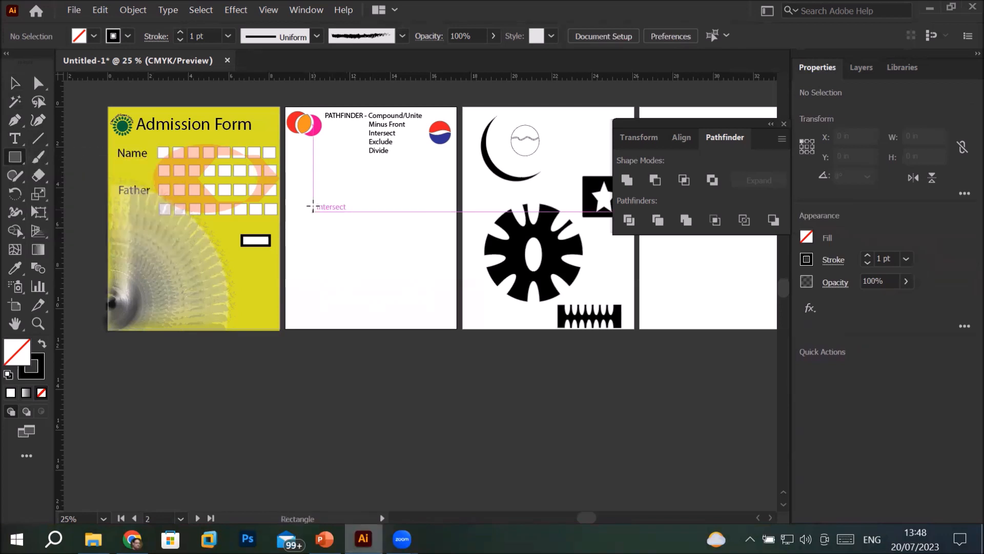
pyautogui.moveTo(305, 195); pyautogui.dragTo(441, 271)
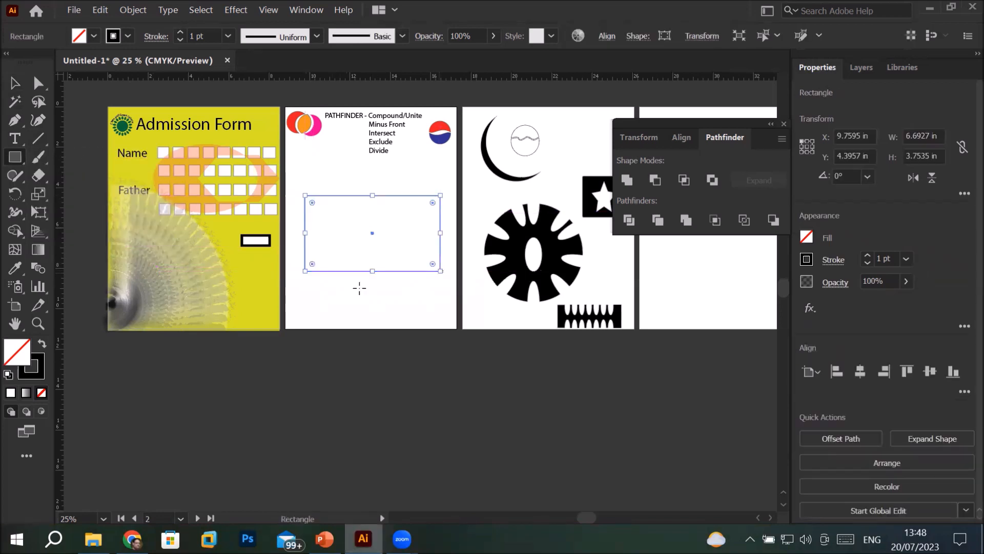
pyautogui.click(7, 377)
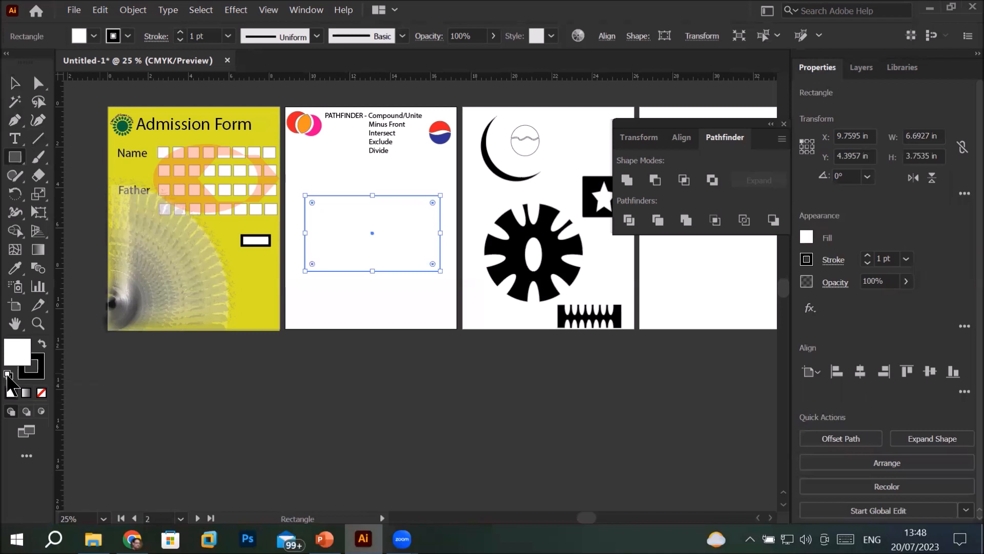
pyautogui.click(42, 343)
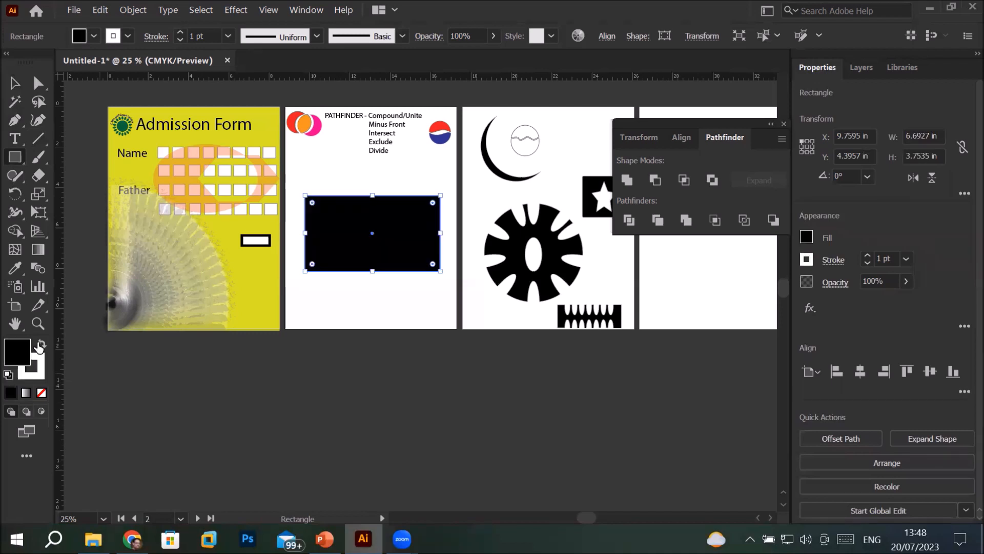
# Draw a vertical line about 6.7 in long crossing the black rectangle near its left edge, with default white fill and black stroke
pyautogui.click(38, 138)
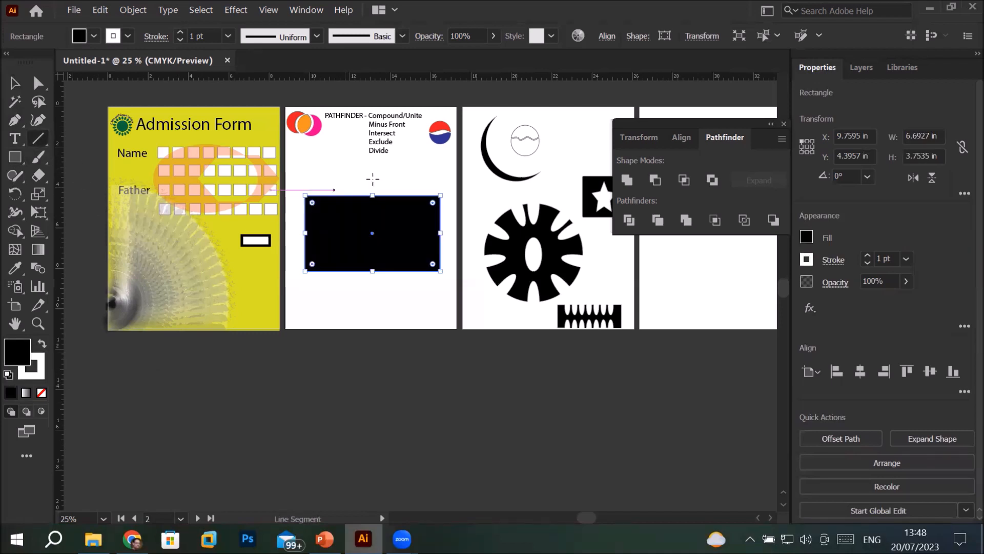
pyautogui.moveTo(319, 170); pyautogui.dragTo(318, 305)
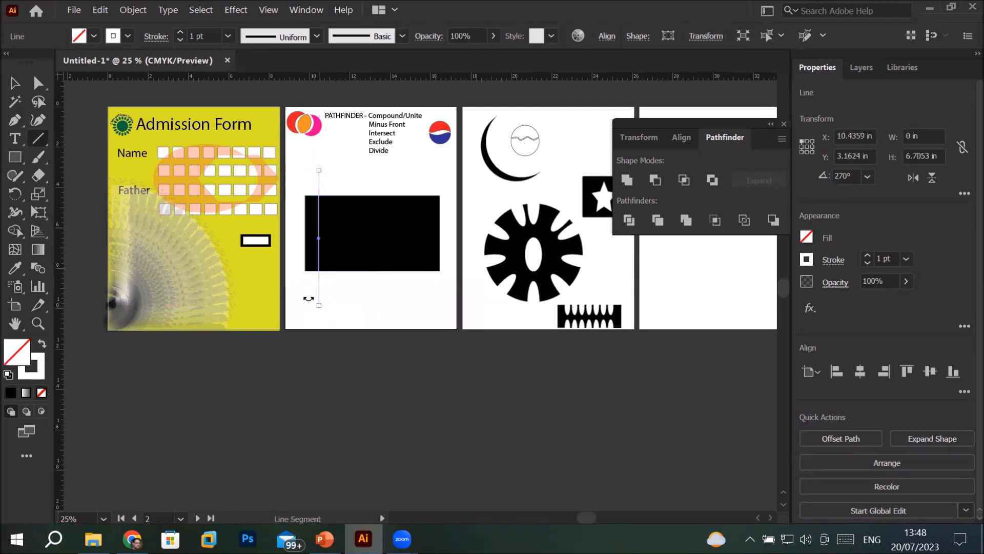
pyautogui.click(8, 374)
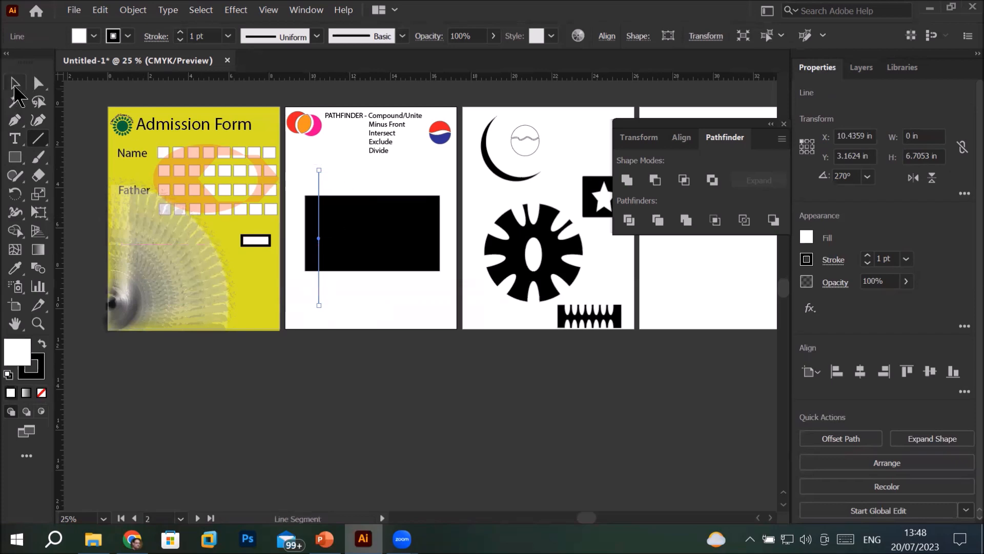
# Copy the vertical line about 0.5 in to the right and repeat the copy until twelve evenly spaced lines cross the rectangle
pyautogui.scroll(1, 306, 177)
pyautogui.scroll(1, 307, 177)
pyautogui.press('v')
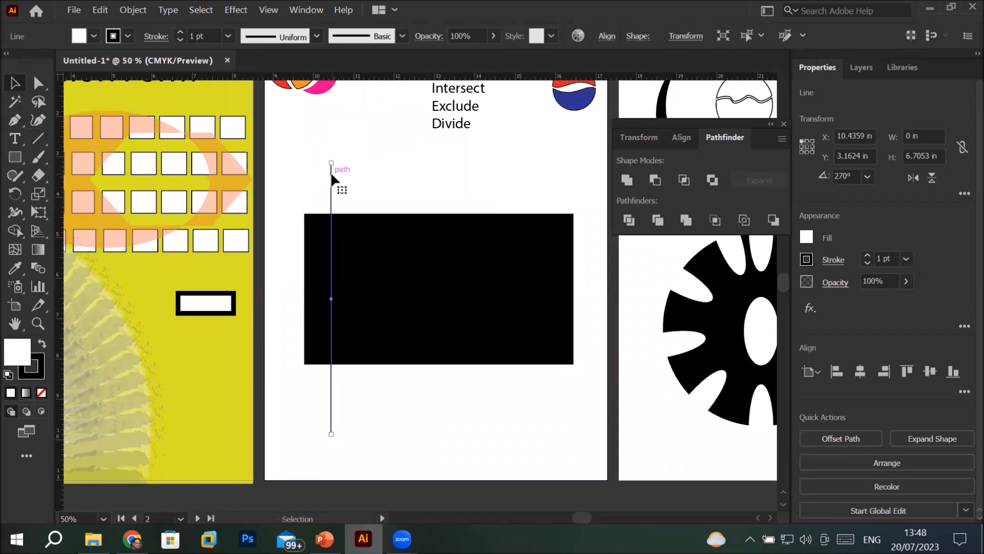
pyautogui.moveTo(332, 176); pyautogui.dragTo(352, 179)
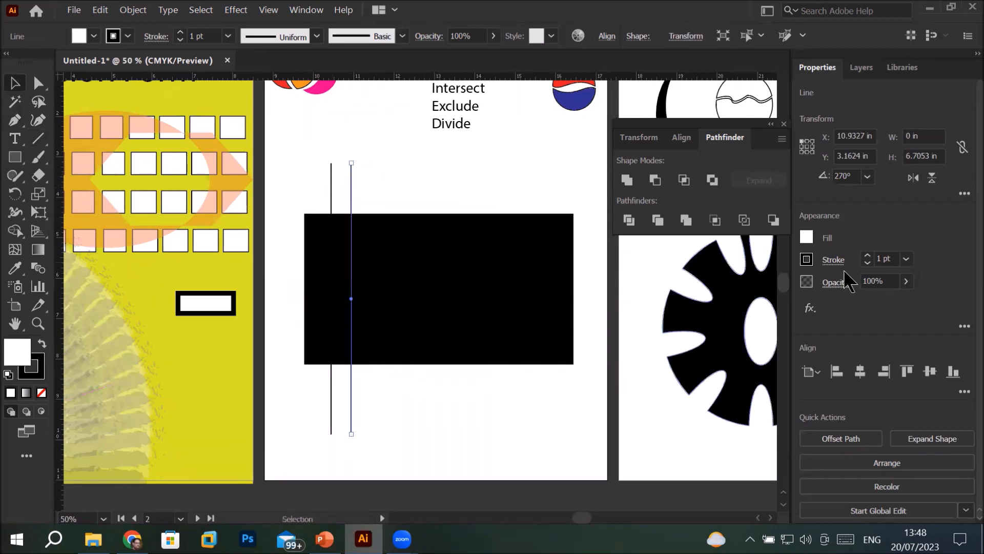
pyautogui.hotkey('ctrl', 'd')
pyautogui.hotkey('ctrl', 'd')
pyautogui.hotkey('ctrl', 'd')
pyautogui.hotkey('ctrl', 'd')
pyautogui.hotkey('ctrl', 'd')
pyautogui.hotkey('ctrl', 'd')
pyautogui.hotkey('ctrl', 'd')
pyautogui.hotkey('ctrl', 'd')
pyautogui.hotkey('ctrl', 'd')
pyautogui.hotkey('ctrl', 'd')
pyautogui.hotkey('ctrl', 'd')
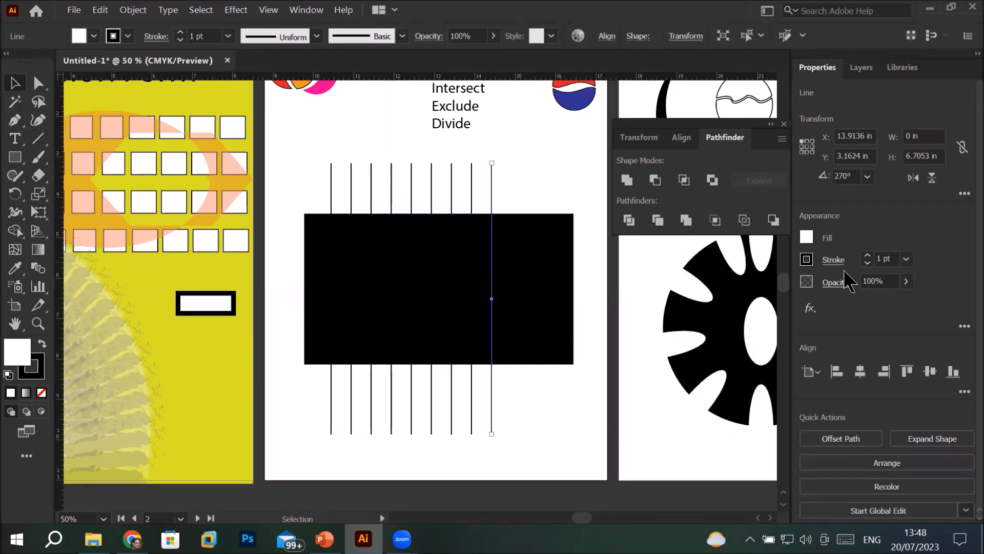
pyautogui.hotkey('ctrl', 'z')
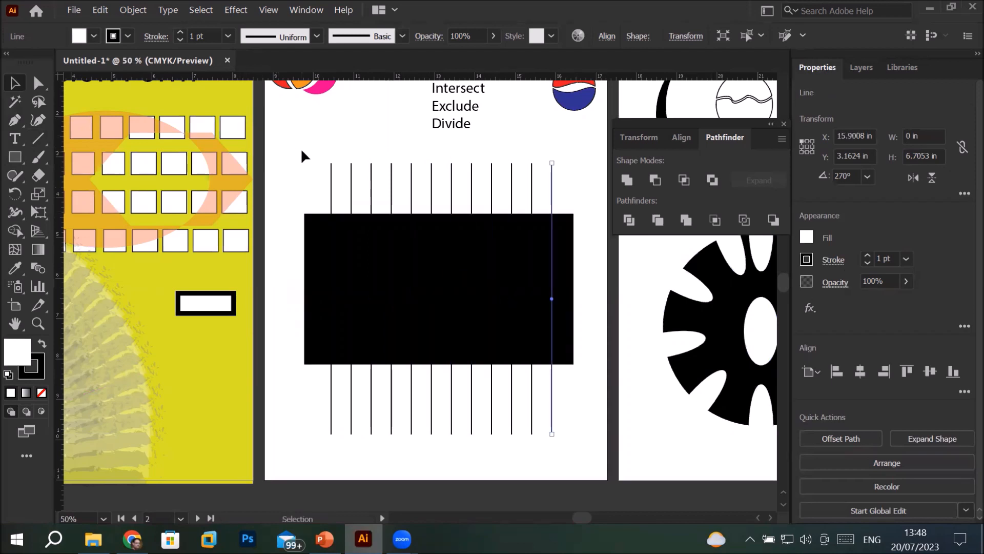
# Give all the vertical lines a red C=15 M=100 Y=90 K=10 stroke at 7 pt and deselect them
pyautogui.moveTo(302, 146); pyautogui.dragTo(569, 200)
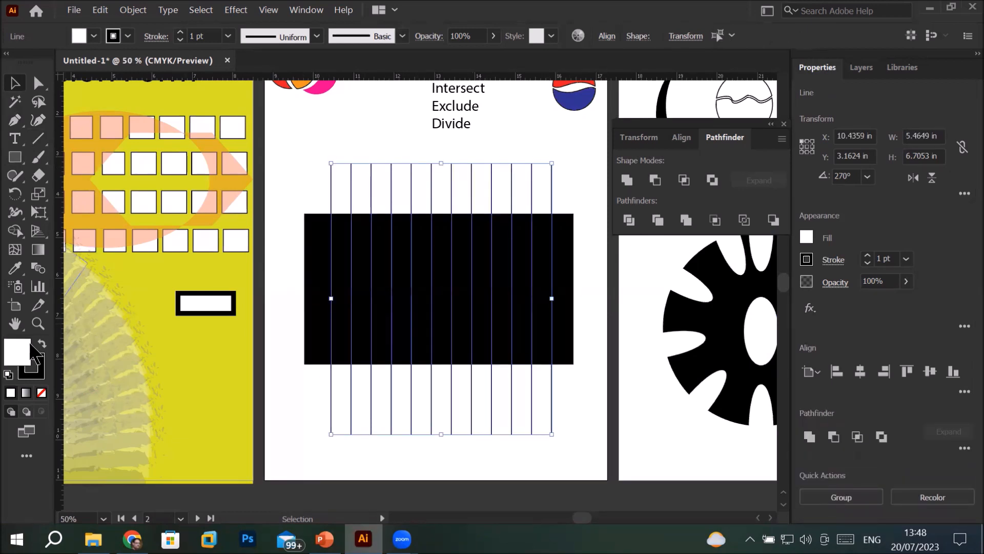
pyautogui.click(128, 35)
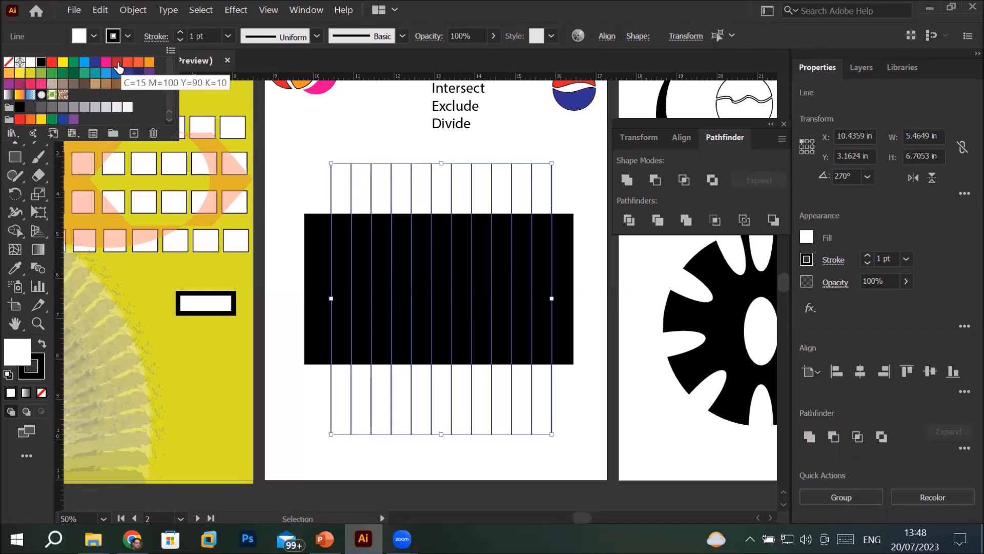
pyautogui.click(117, 63)
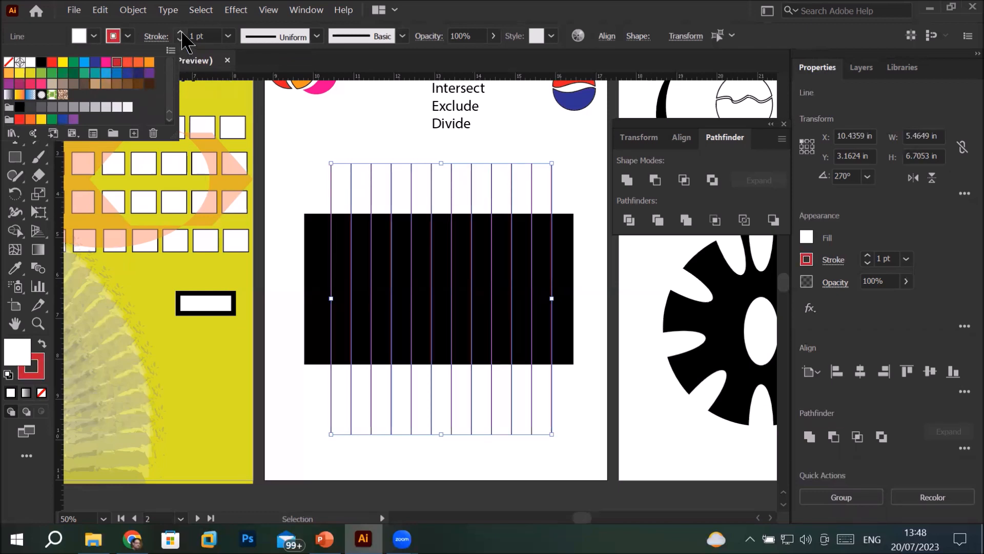
pyautogui.click(181, 33)
pyautogui.click(181, 32)
pyautogui.click(181, 32)
pyautogui.click(181, 32)
pyautogui.click(181, 32)
pyautogui.click(181, 32)
pyautogui.click(181, 32)
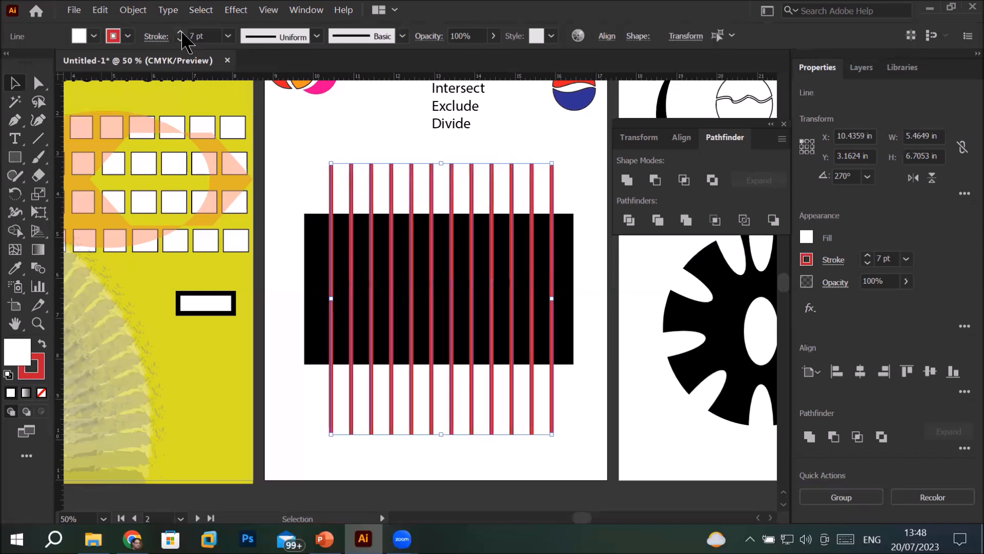
pyautogui.click(301, 136)
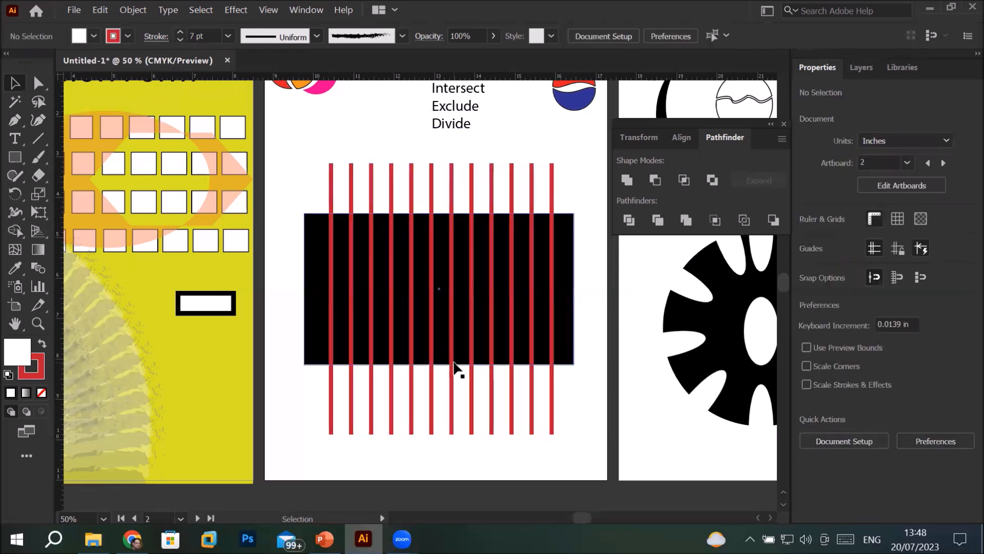
# Select the black rectangle together with the red lines crossing it
pyautogui.keyDown('alt'); pyautogui.scroll(-2, 457, 369); pyautogui.keyUp('alt')
pyautogui.moveTo(364, 245); pyautogui.dragTo(527, 412)
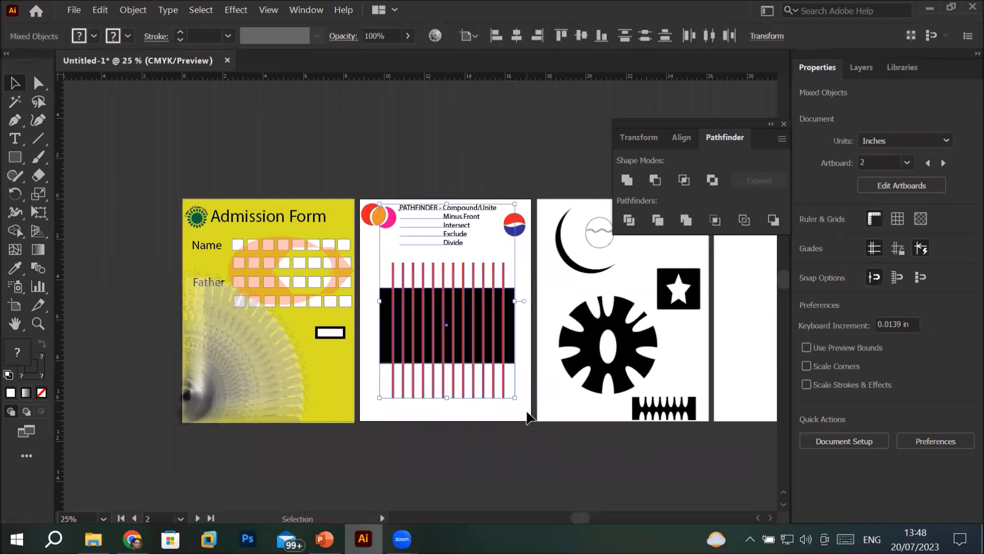
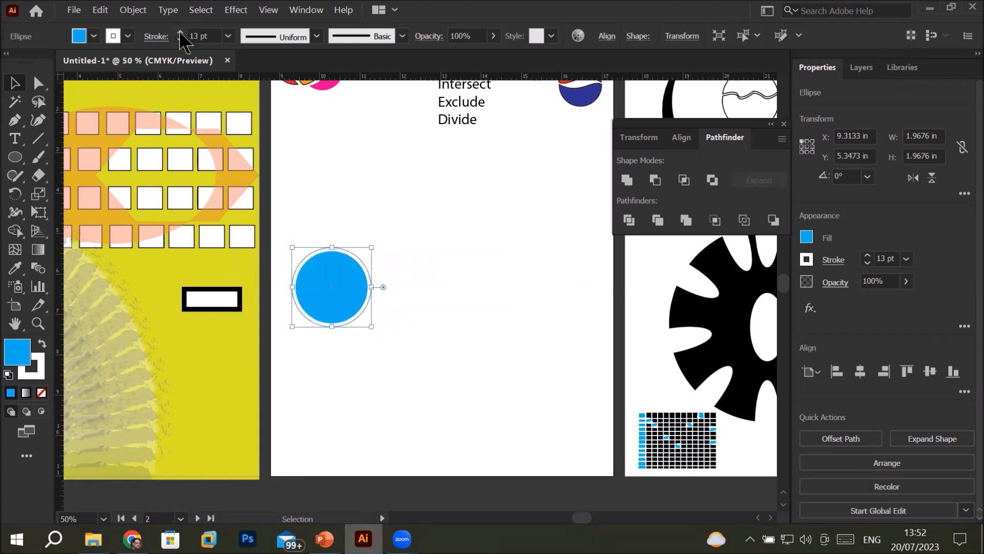
# Set the blue circle's stroke to 15 pt and repeat a copy offset about 0.6 in to the right until seven circles overlap
pyautogui.click(180, 34)
pyautogui.click(181, 34)
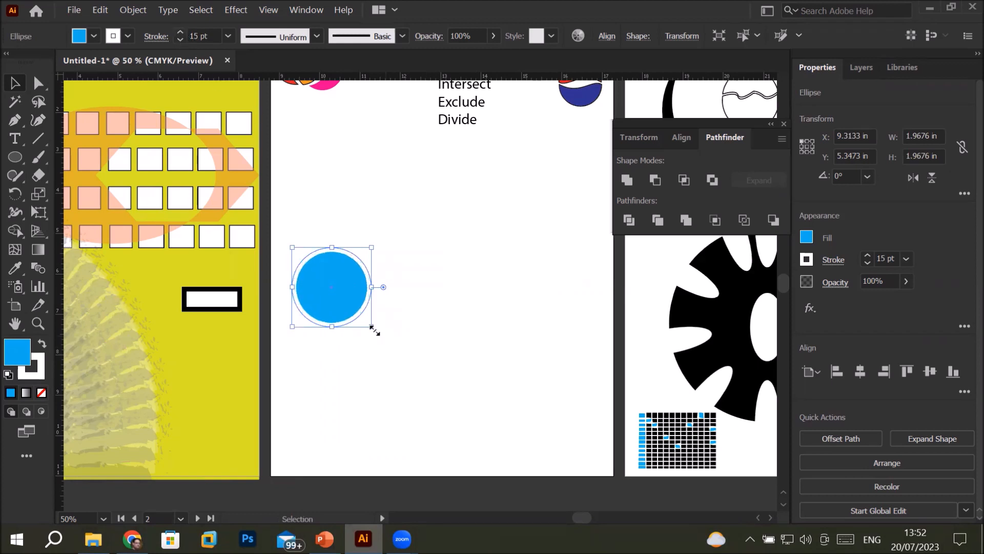
pyautogui.moveTo(339, 299); pyautogui.dragTo(366, 300)
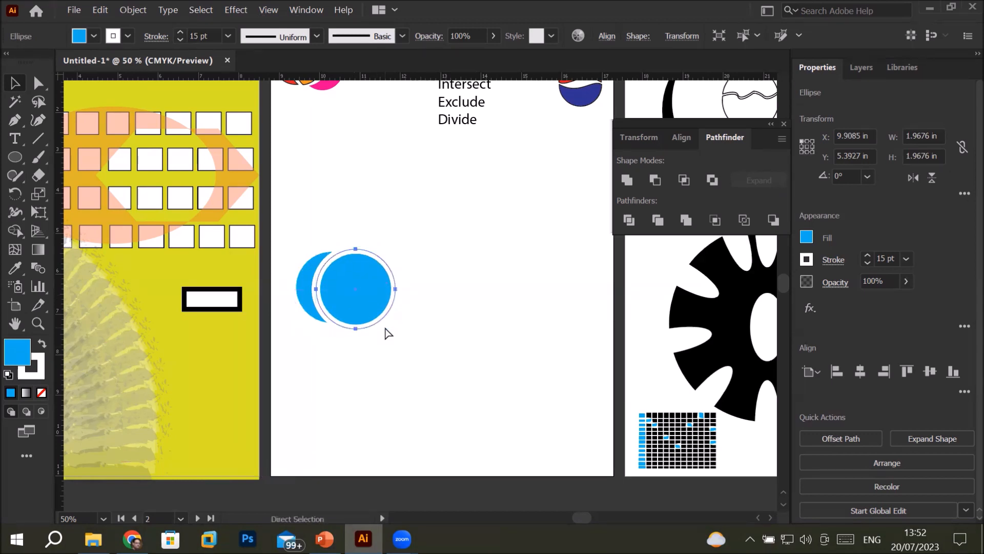
pyautogui.hotkey('ctrl', 'd')
pyautogui.hotkey('ctrl', 'd')
pyautogui.hotkey('ctrl', 'd')
pyautogui.hotkey('ctrl', 'd')
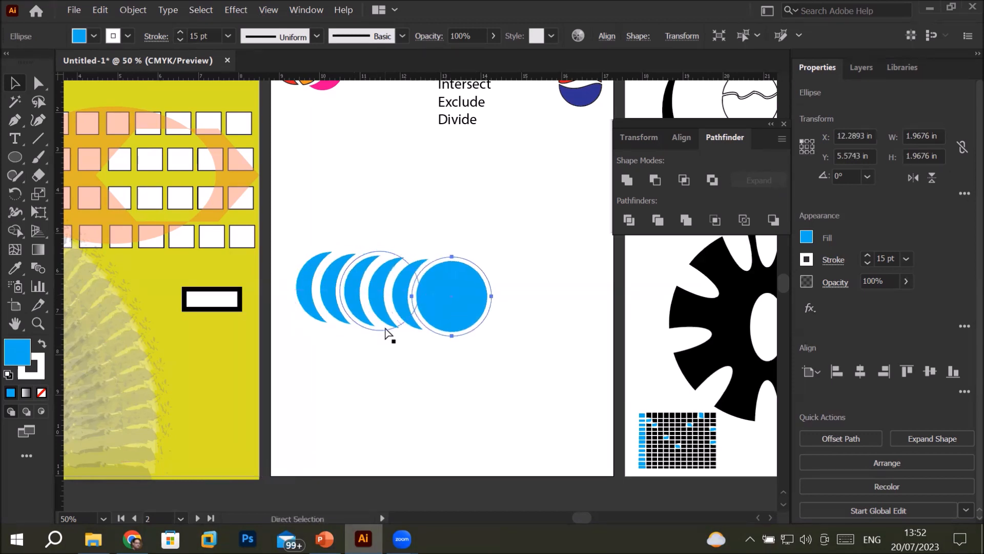
pyautogui.hotkey('ctrl', 'd')
pyautogui.click(425, 409)
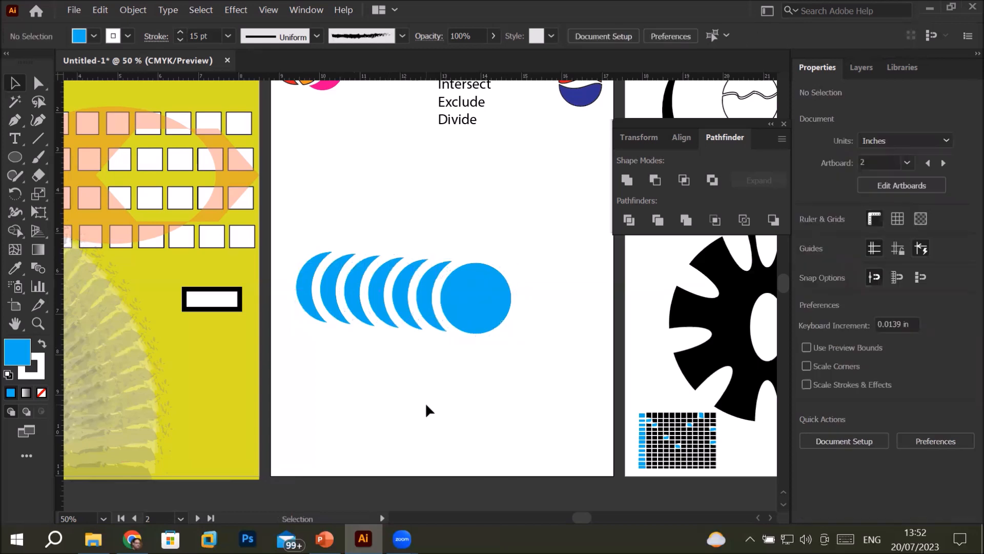
# Apply the Pathfinder Trim operation to all seven overlapping blue circles and deselect the result
pyautogui.moveTo(288, 224); pyautogui.dragTo(534, 373)
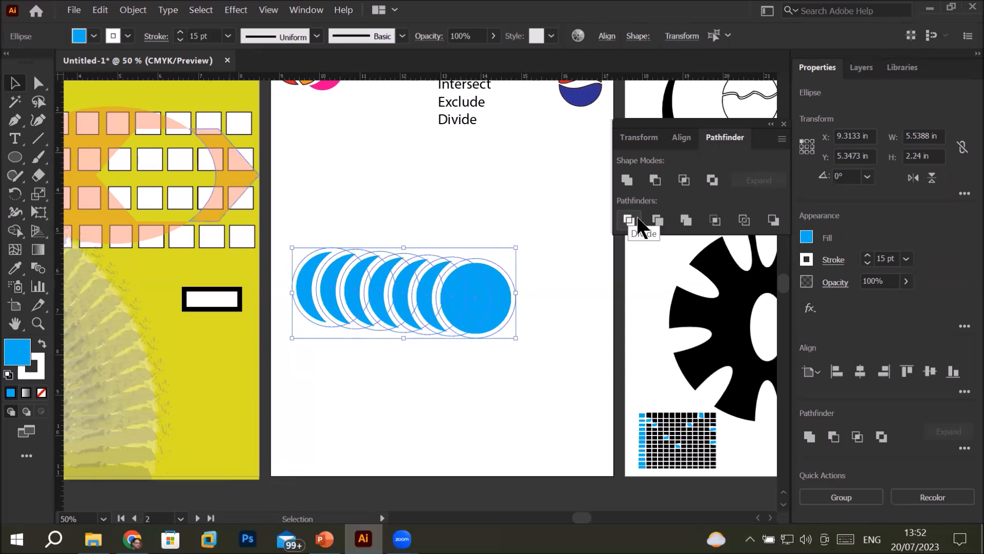
pyautogui.click(658, 218)
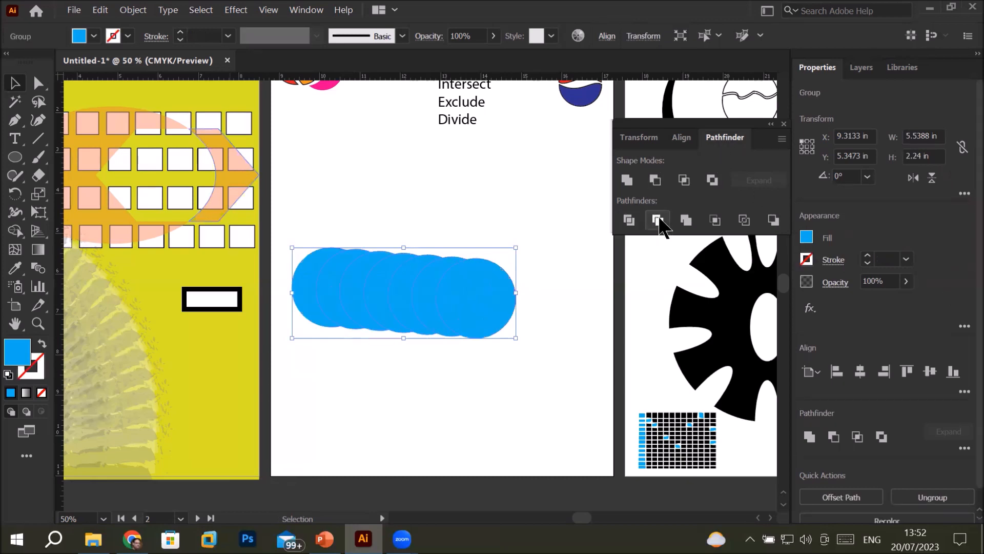
pyautogui.click(403, 383)
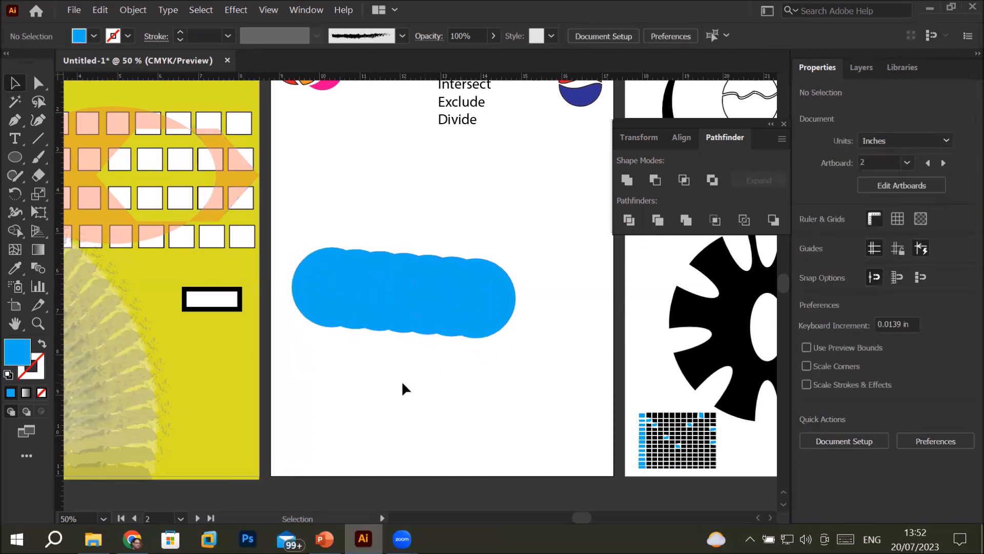
# Move the trimmed group up about 1.6 in on the artboard and ungroup it
pyautogui.moveTo(482, 279); pyautogui.dragTo(485, 222)
pyautogui.rightClick(484, 220)
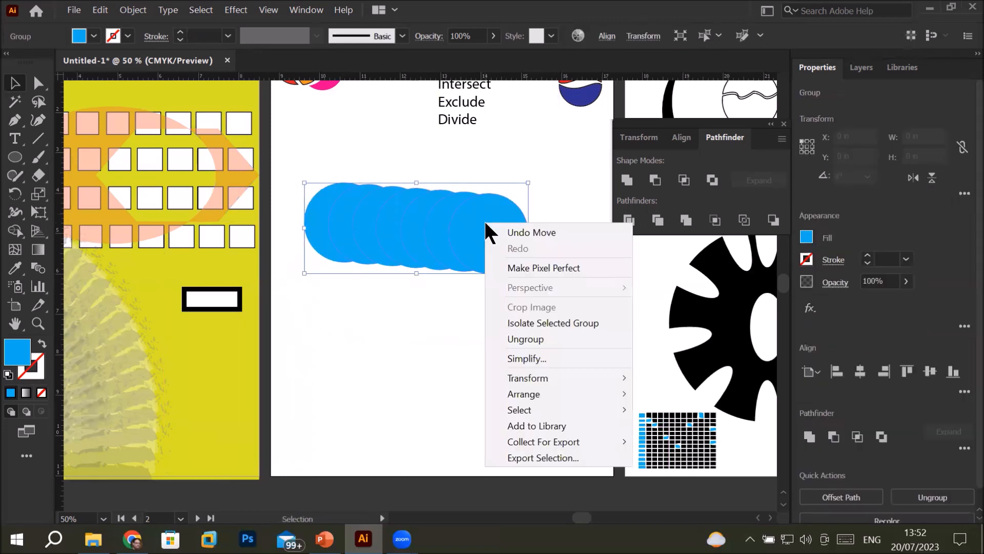
pyautogui.click(500, 336)
pyautogui.click(386, 362)
# Spread the trimmed crescents and the full circle apart into a horizontal row across the artboard
pyautogui.moveTo(487, 237); pyautogui.dragTo(524, 243)
pyautogui.click(454, 237)
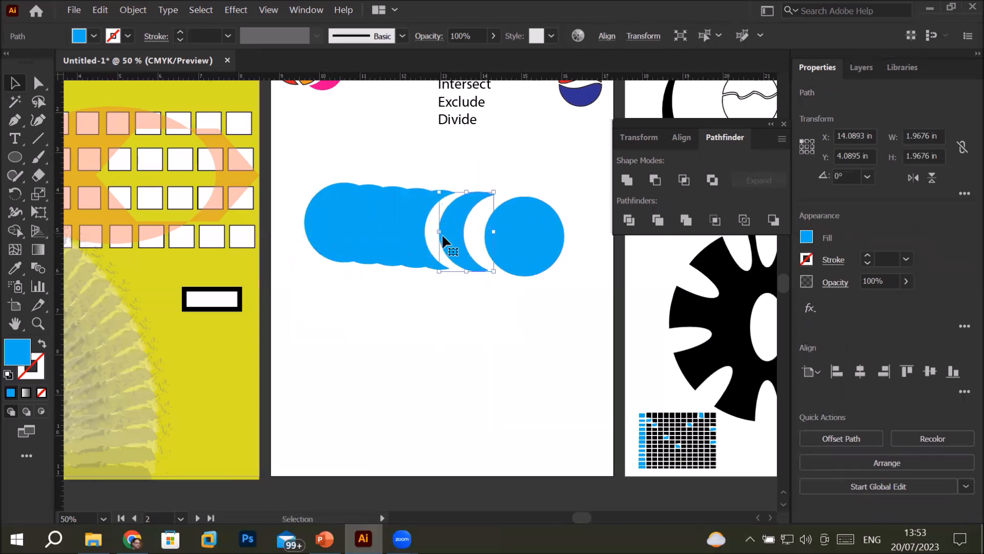
pyautogui.moveTo(310, 222); pyautogui.dragTo(354, 235)
pyautogui.moveTo(499, 241); pyautogui.dragTo(545, 235)
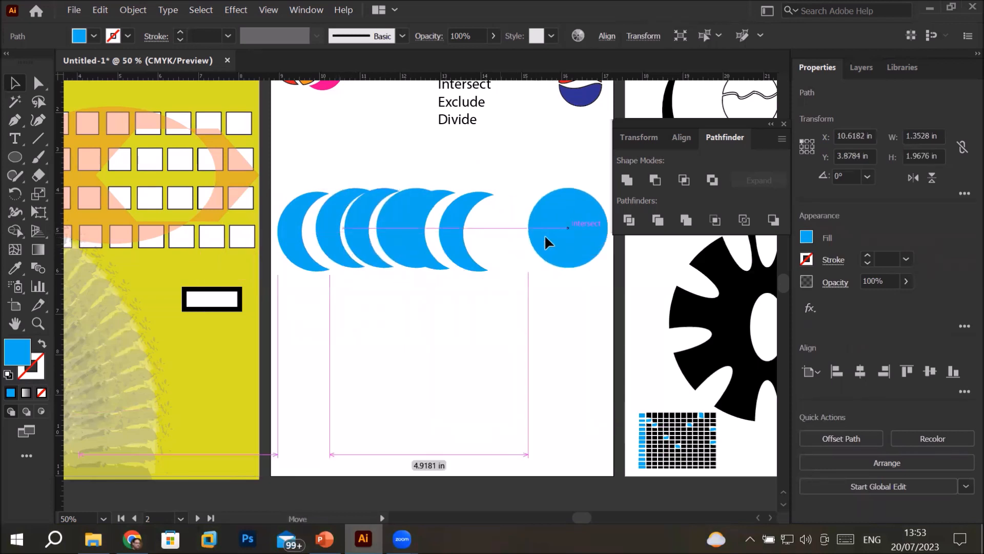
pyautogui.moveTo(477, 240)
pyautogui.mouseDown()
pyautogui.moveTo(510, 241)
pyautogui.moveTo(493, 238)
pyautogui.mouseUp()
pyautogui.moveTo(423, 243); pyautogui.dragTo(377, 246)
# Distribute the row of blue shapes evenly by their left edges relative to the selection and align their bottom edges
pyautogui.moveTo(273, 160); pyautogui.dragTo(609, 298)
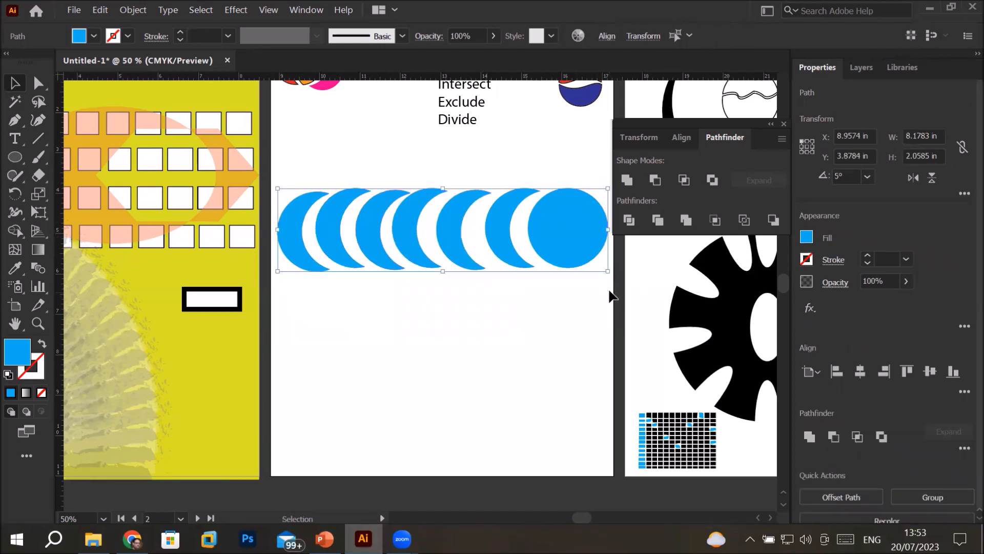
pyautogui.click(681, 138)
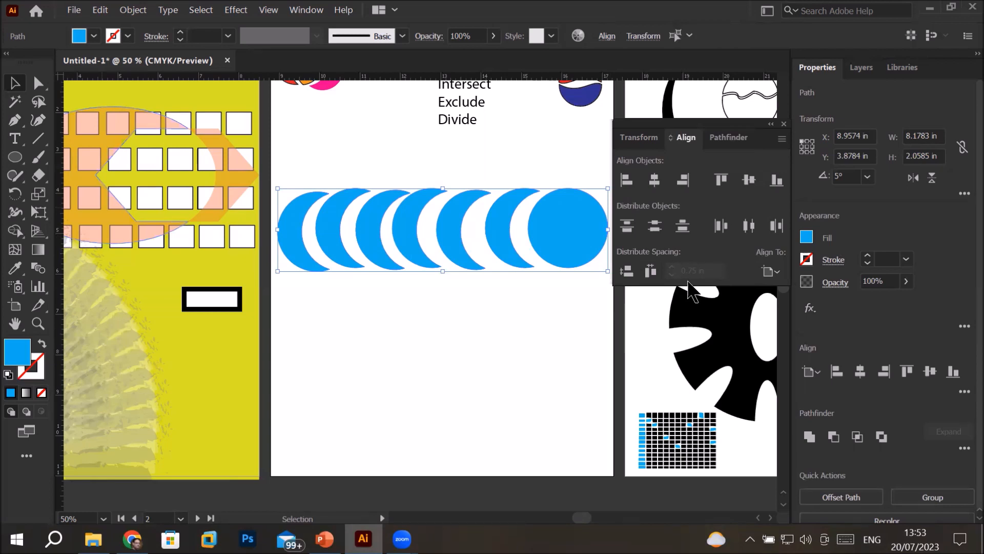
pyautogui.click(778, 273)
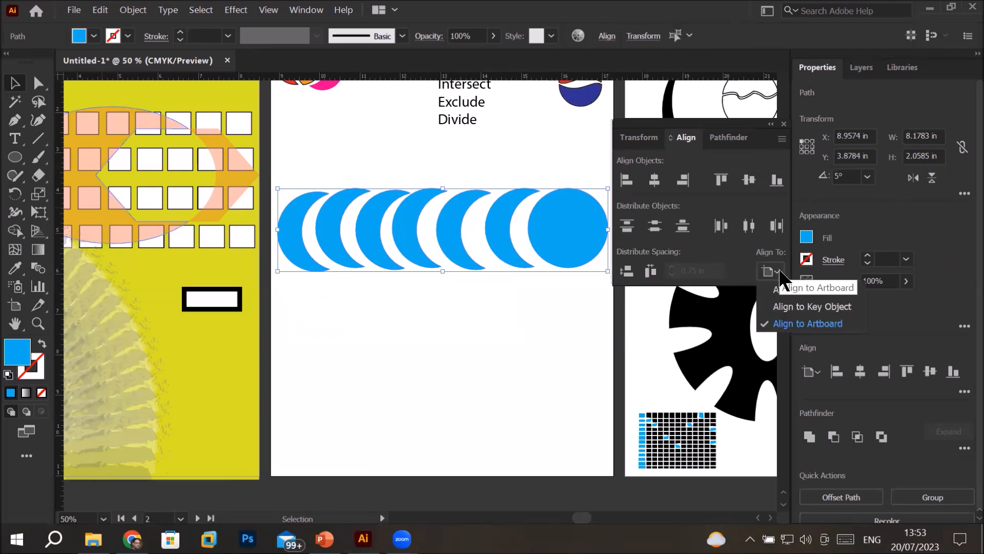
pyautogui.click(815, 288)
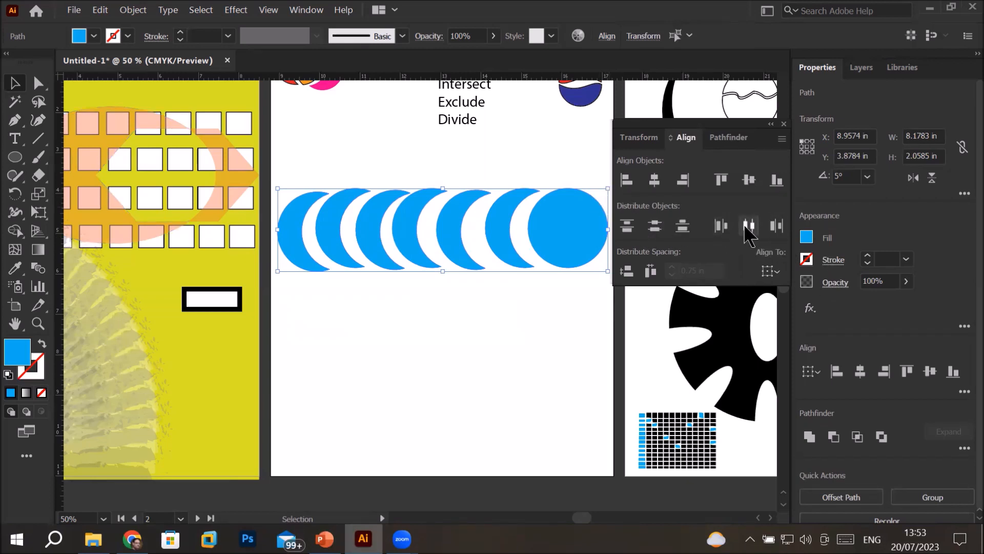
pyautogui.click(721, 226)
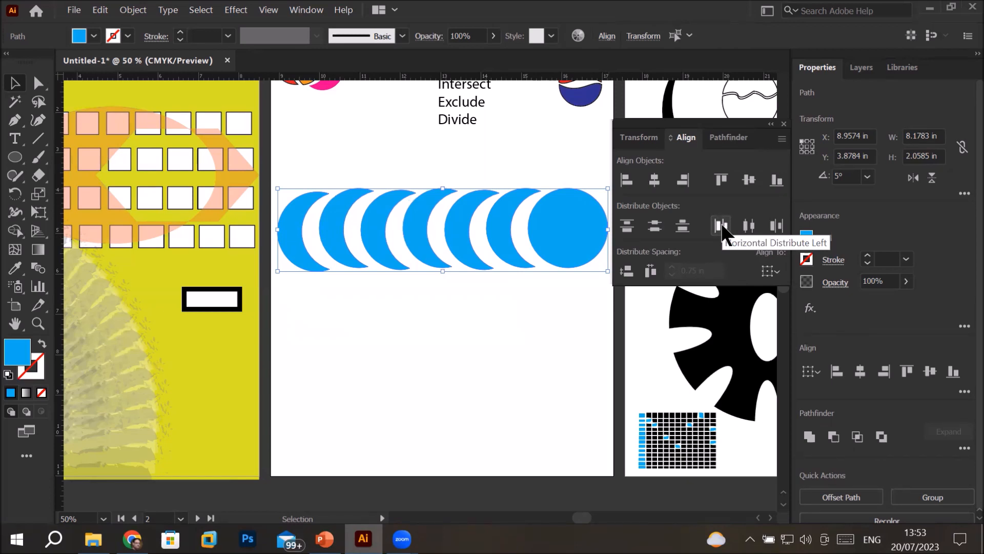
pyautogui.click(776, 179)
pyautogui.click(540, 310)
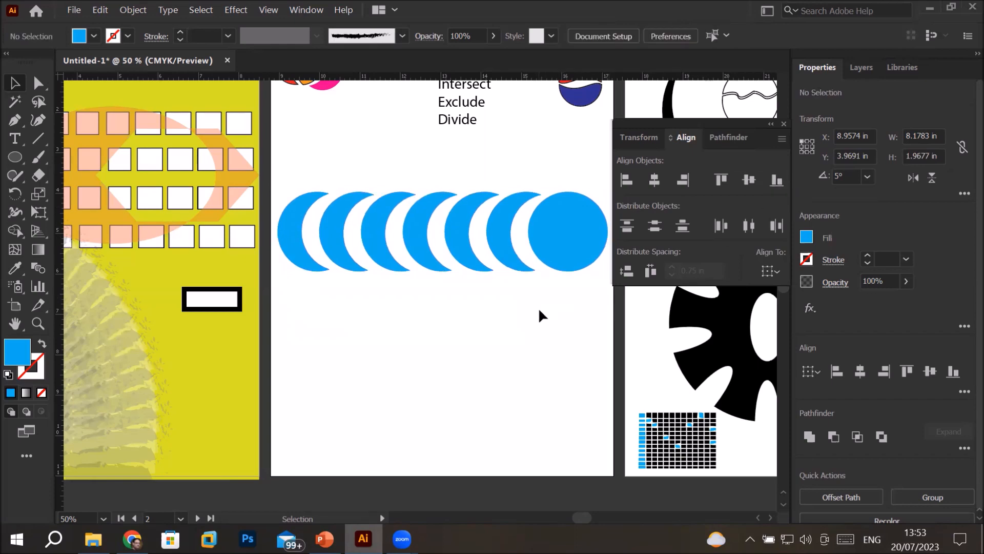
# Scale the row of blue shapes down to about 2.43 in wide and place it below the red, orange and pink circles
pyautogui.scroll(-3, 540, 308)
pyautogui.scroll(1, 540, 309)
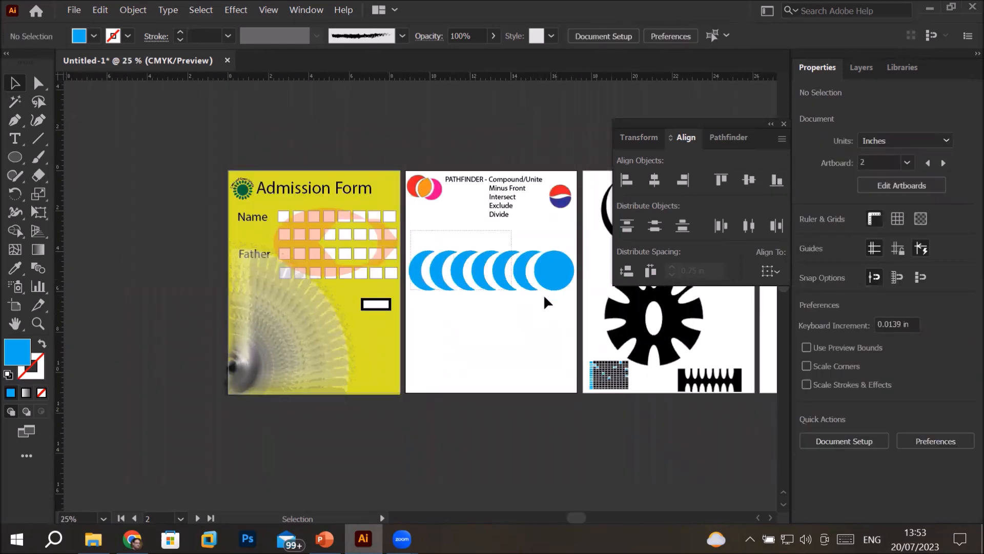
pyautogui.click(573, 263)
pyautogui.moveTo(573, 263); pyautogui.dragTo(487, 280)
pyautogui.click(423, 341)
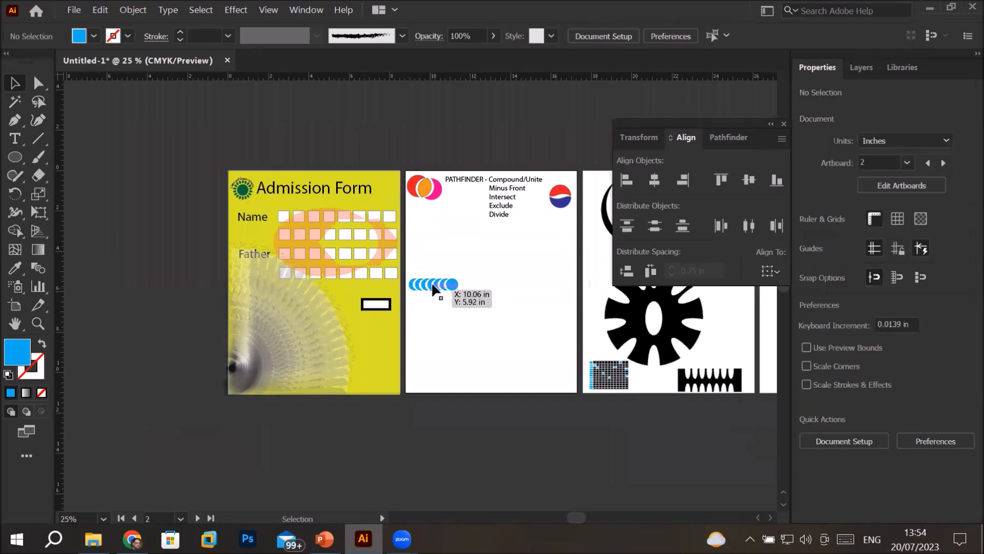
pyautogui.moveTo(454, 296); pyautogui.dragTo(441, 222)
pyautogui.scroll(1, 439, 244)
pyautogui.scroll(2, 439, 230)
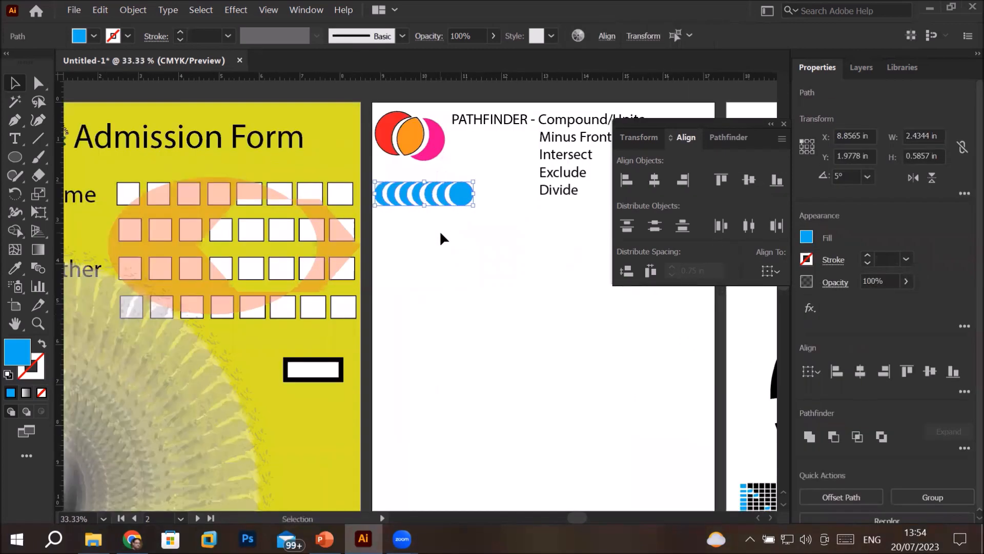
pyautogui.click(515, 328)
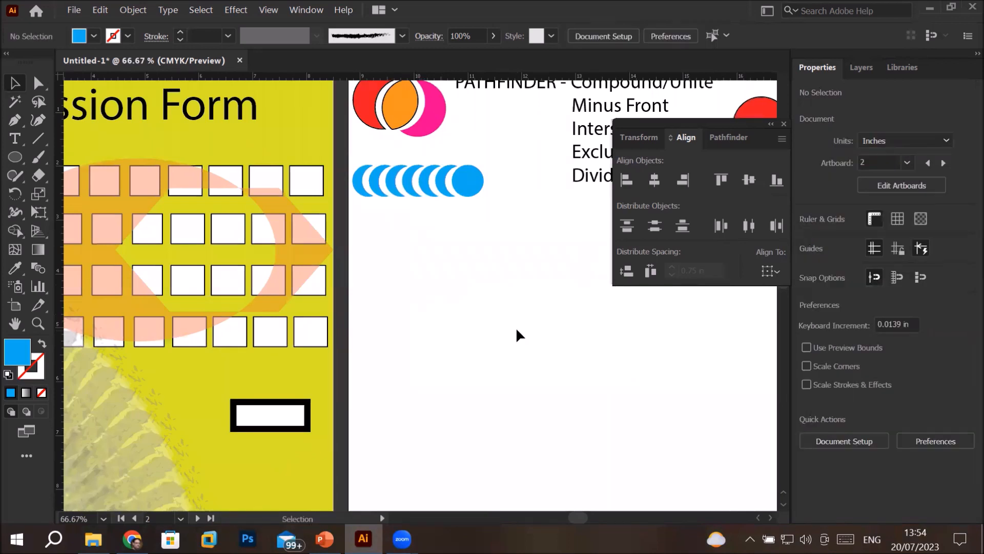
pyautogui.click(473, 184)
pyautogui.scroll(3, 473, 183)
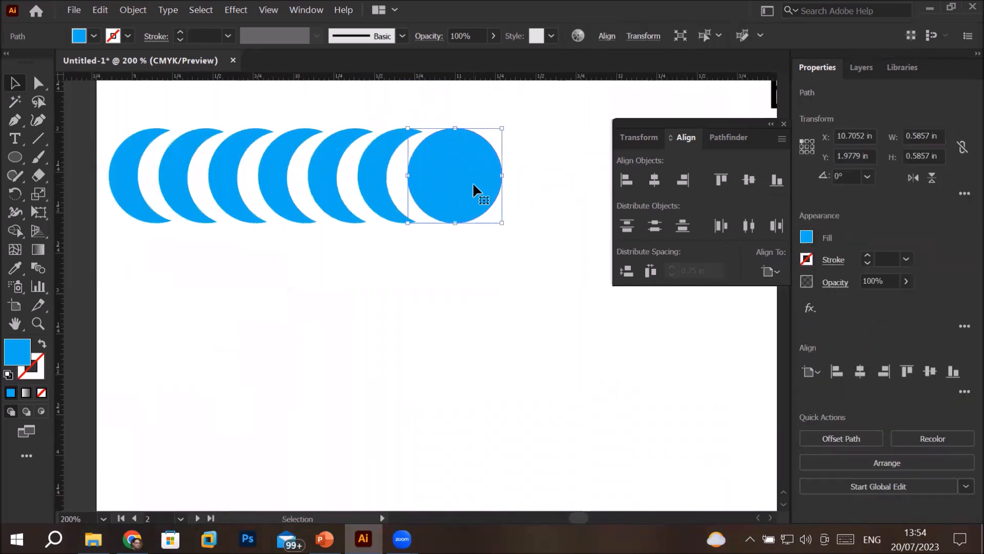
pyautogui.click(451, 276)
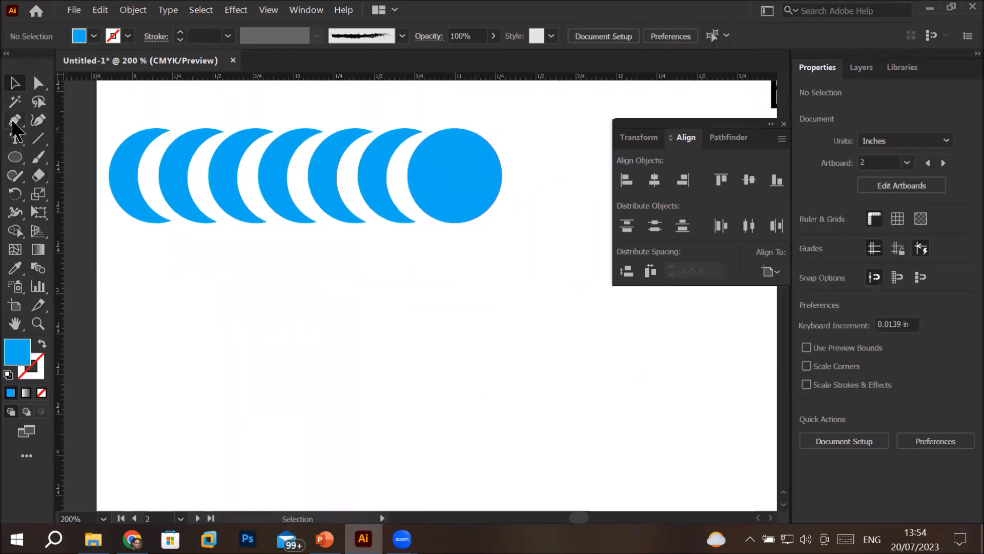
# Add the text "M" and "TECH" on two lines below the blue row and center-align it
pyautogui.click(15, 138)
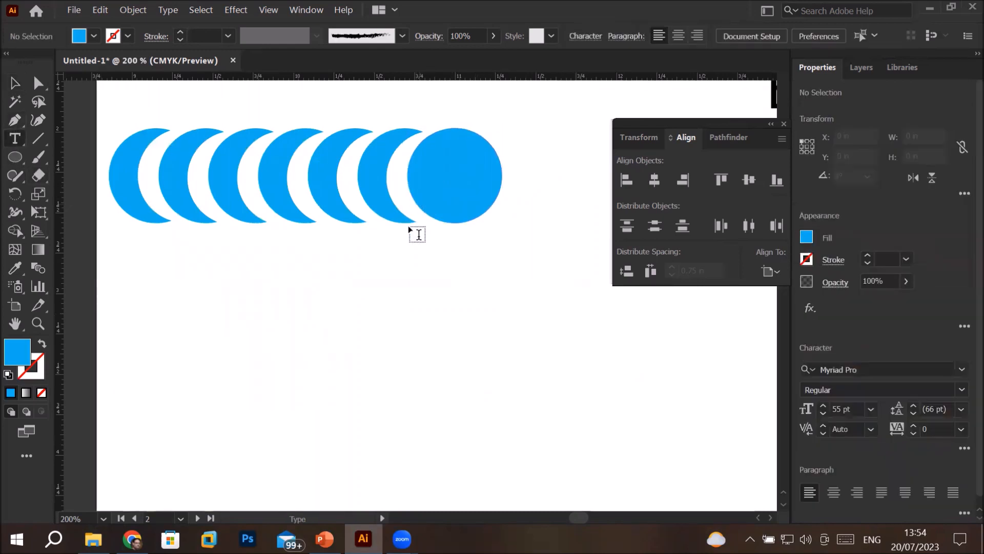
pyautogui.click(435, 279)
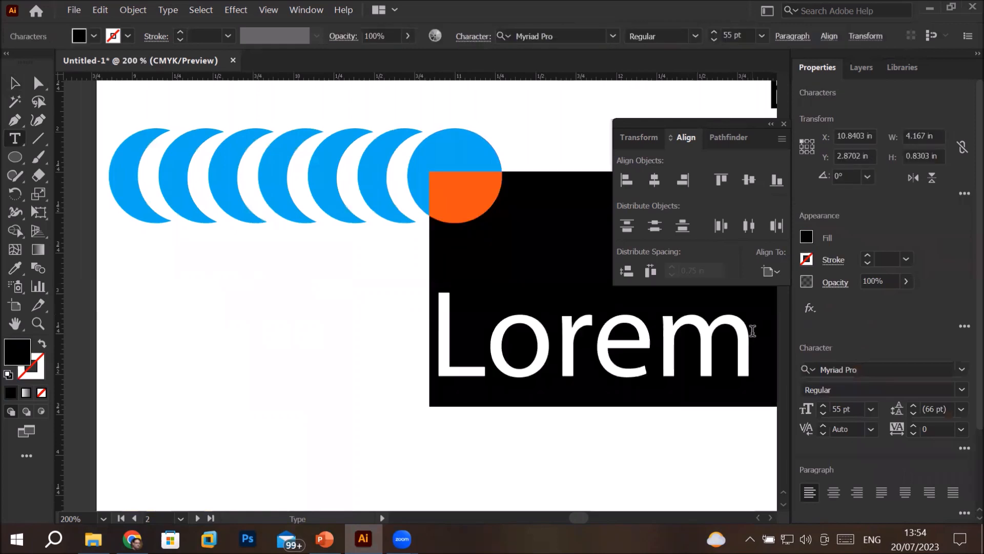
pyautogui.write('M')
pyautogui.press('Left')
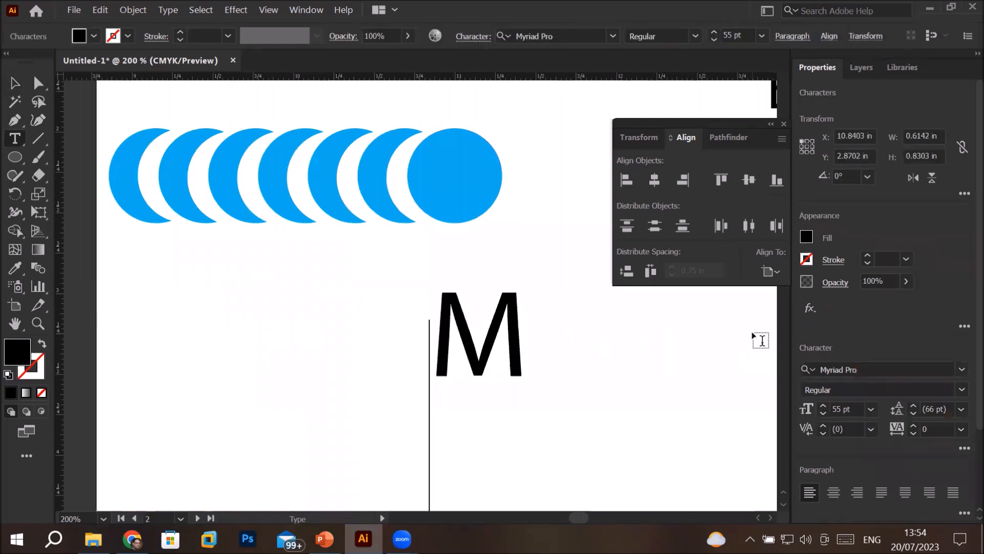
pyautogui.write('TECH')
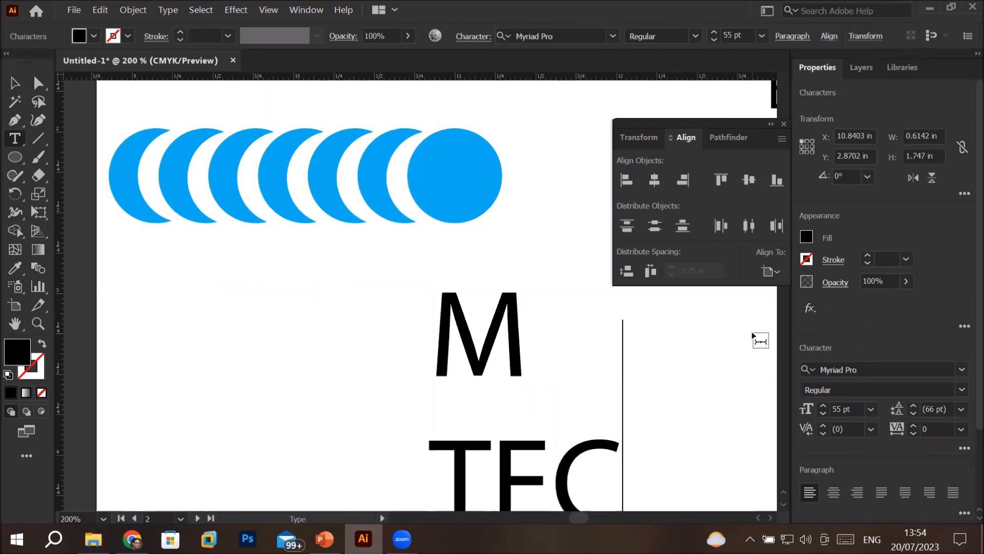
pyautogui.scroll(-3, 598, 369)
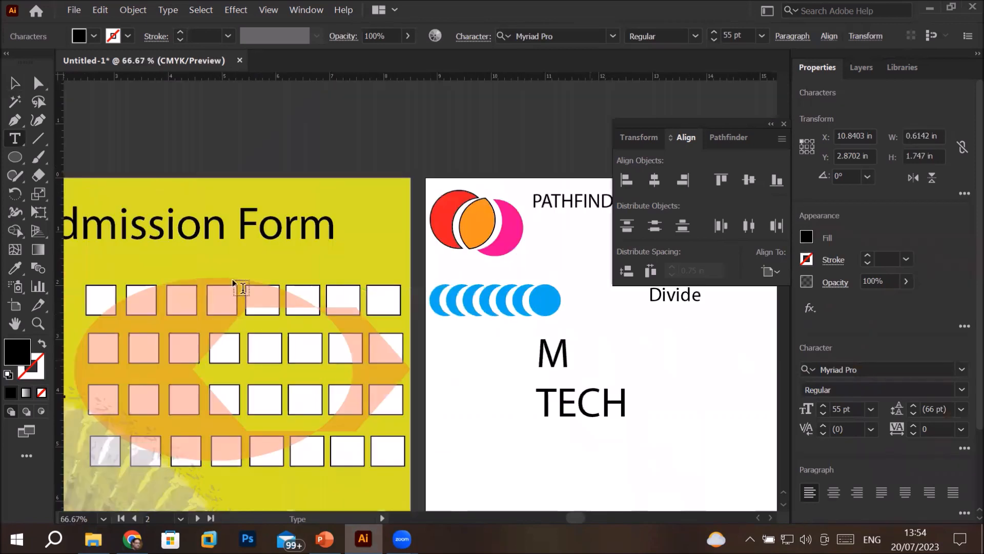
pyautogui.click(15, 83)
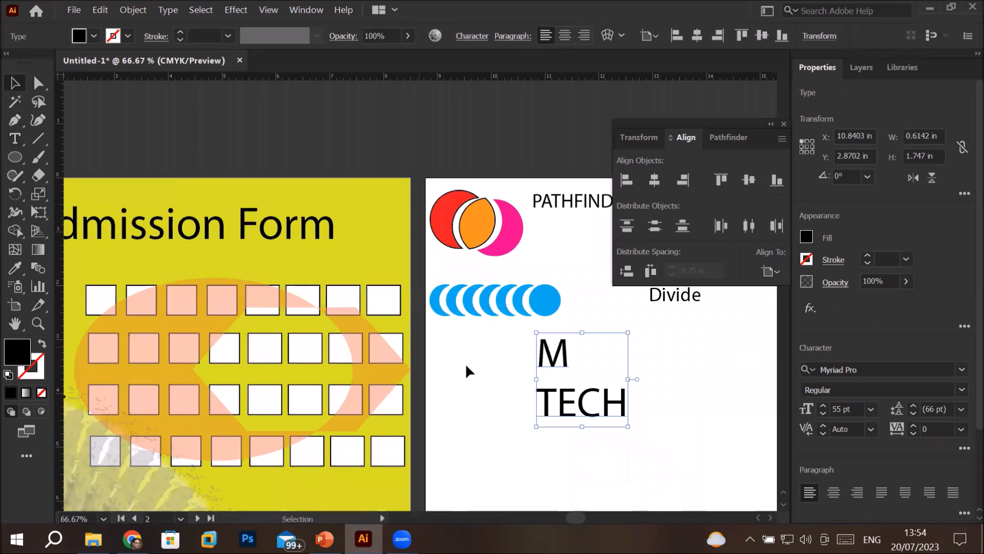
pyautogui.click(564, 35)
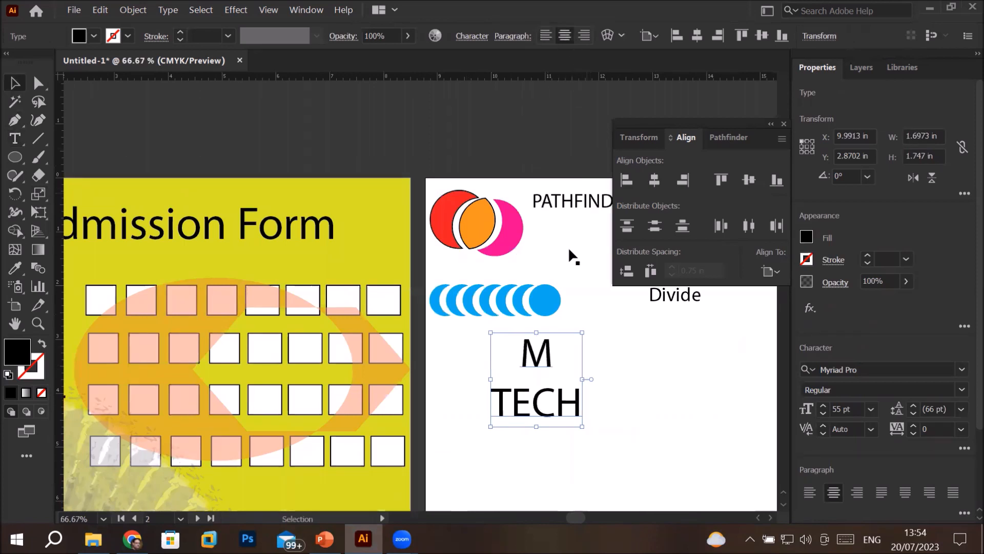
pyautogui.doubleClick(544, 355)
pyautogui.click(17, 139)
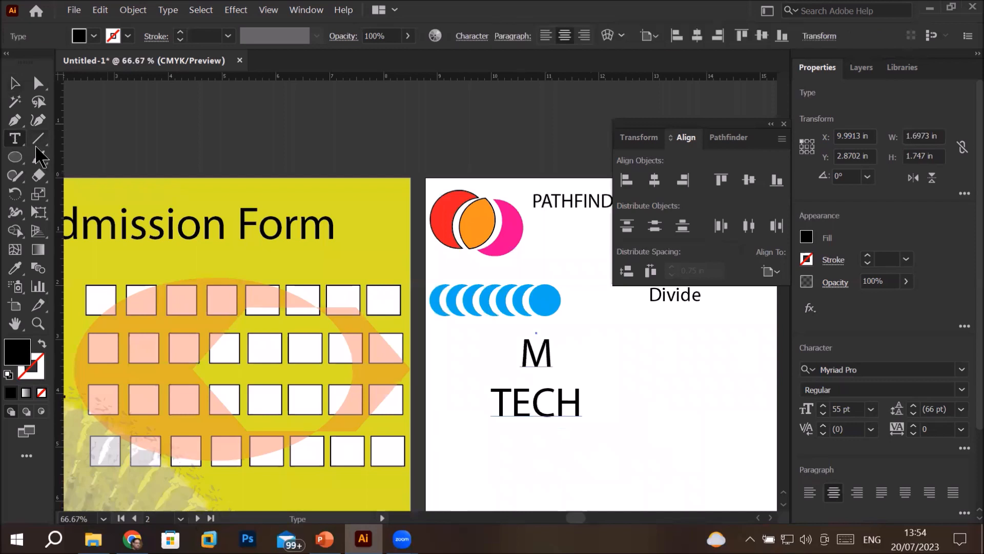
pyautogui.moveTo(553, 355); pyautogui.dragTo(514, 358)
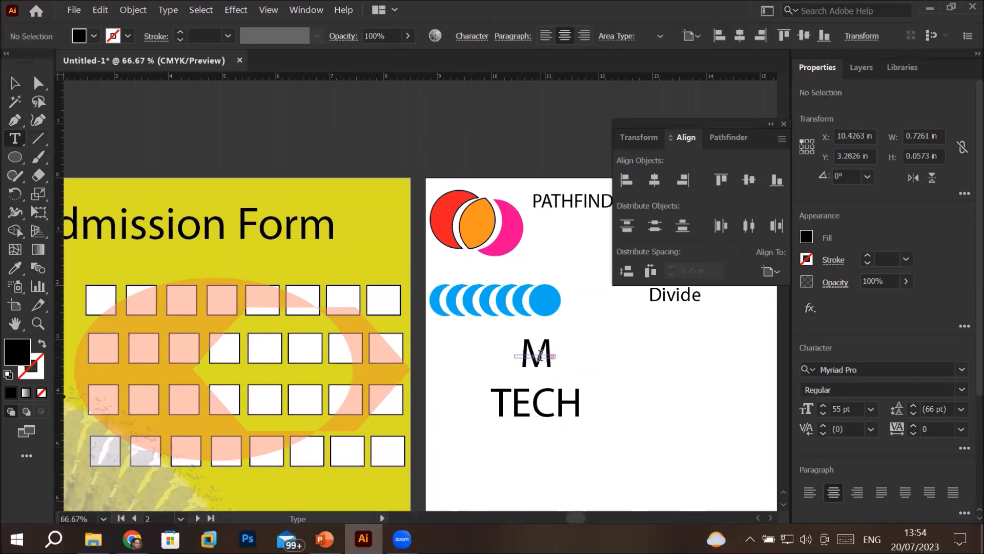
pyautogui.hotkey('ctrl', 'z')
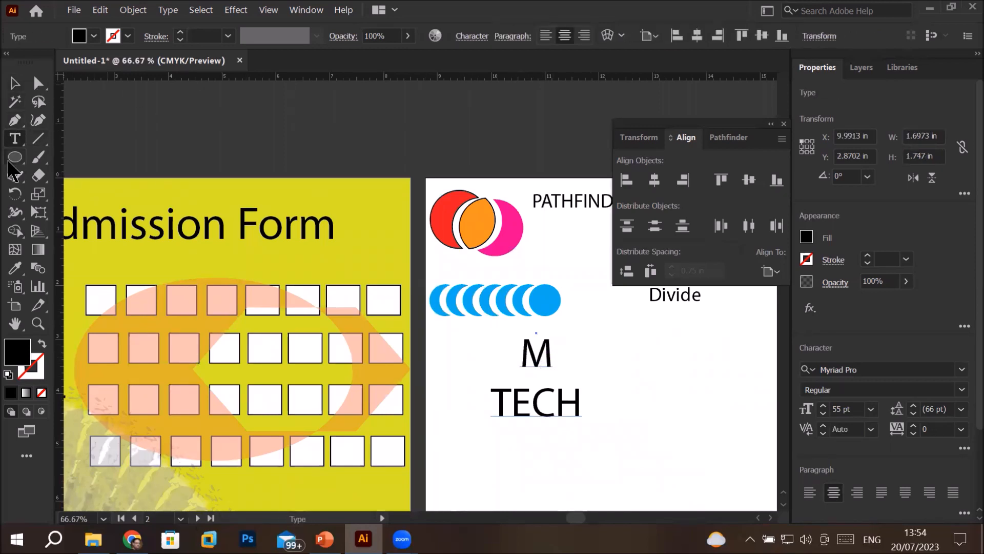
pyautogui.moveTo(553, 354); pyautogui.dragTo(515, 356)
pyautogui.hotkey('ctrl', 'a')
pyautogui.click(543, 374)
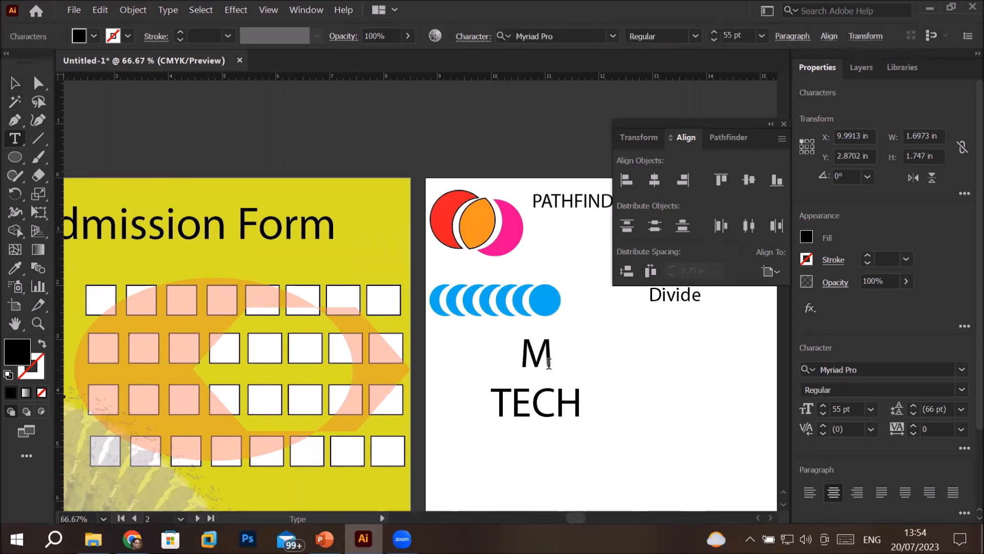
pyautogui.scroll(2, 537, 348)
pyautogui.moveTo(513, 360); pyautogui.dragTo(569, 368)
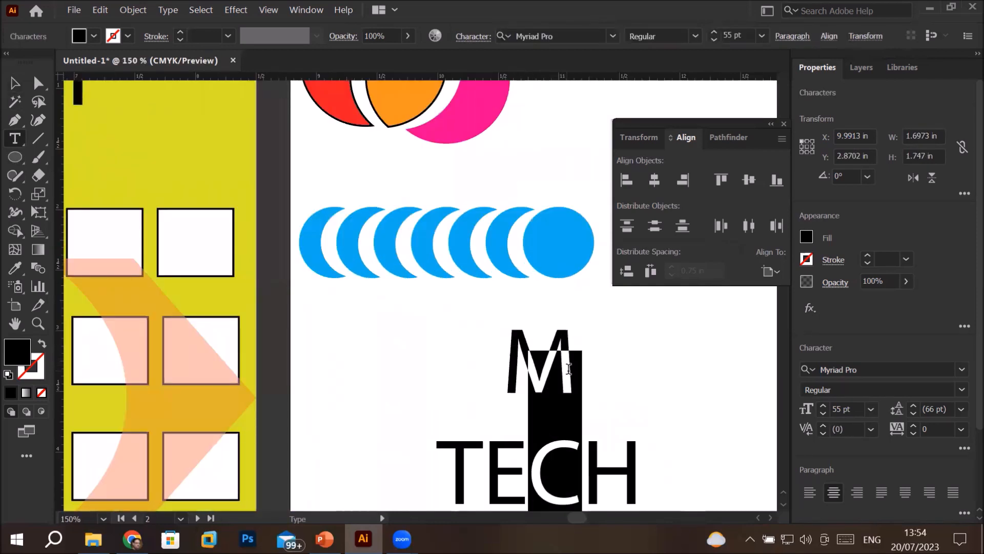
pyautogui.scroll(-2, 569, 368)
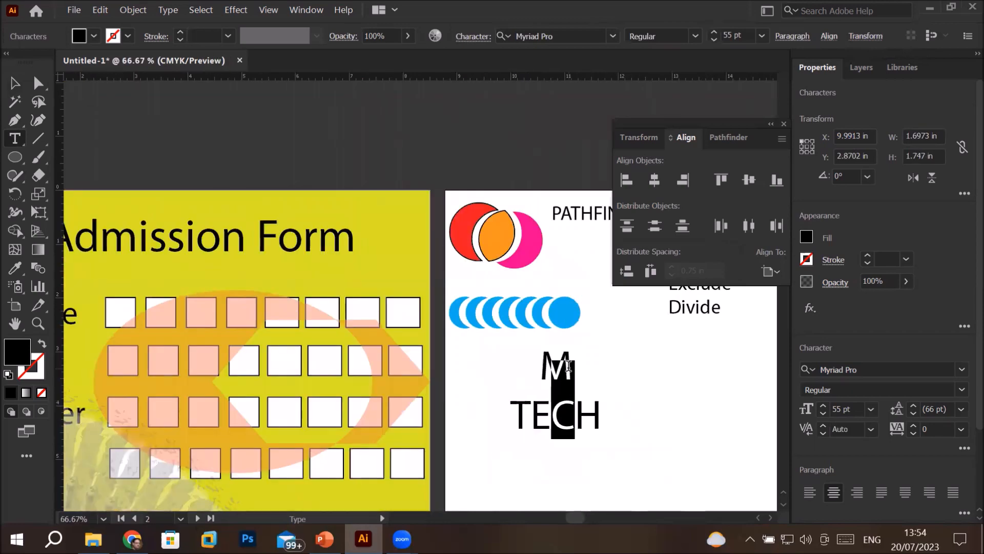
# Scale the "M TECH" text down to about 0.41 in wide and place it inside the full blue circle
pyautogui.scroll(-2, 547, 376)
pyautogui.click(15, 82)
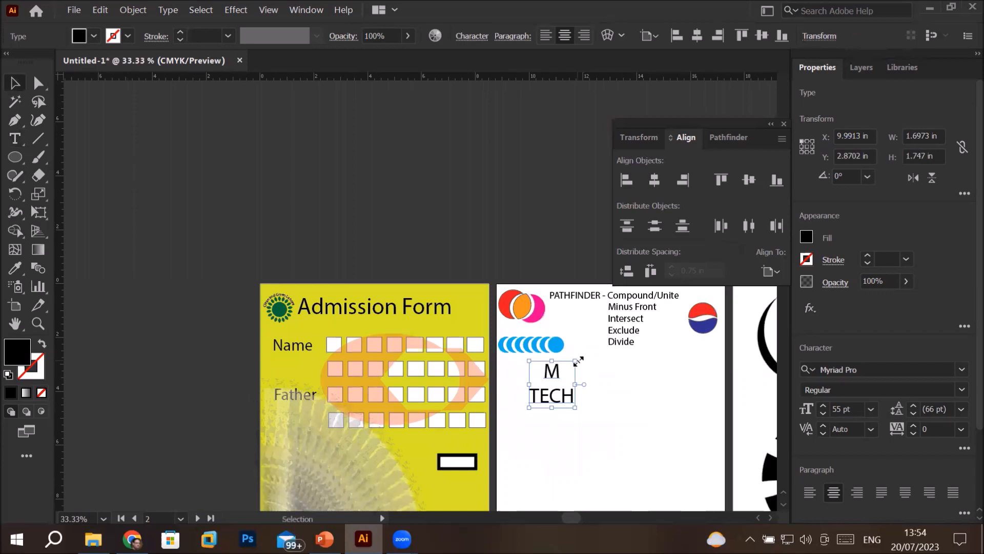
pyautogui.moveTo(578, 360); pyautogui.dragTo(560, 348)
pyautogui.scroll(2, 560, 348)
pyautogui.scroll(4, 570, 347)
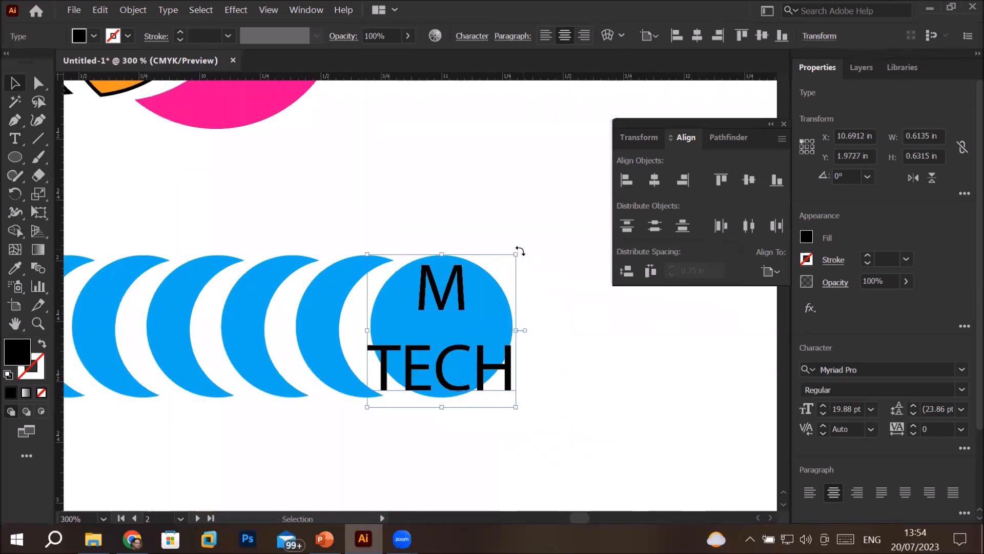
pyautogui.moveTo(520, 254); pyautogui.dragTo(469, 306)
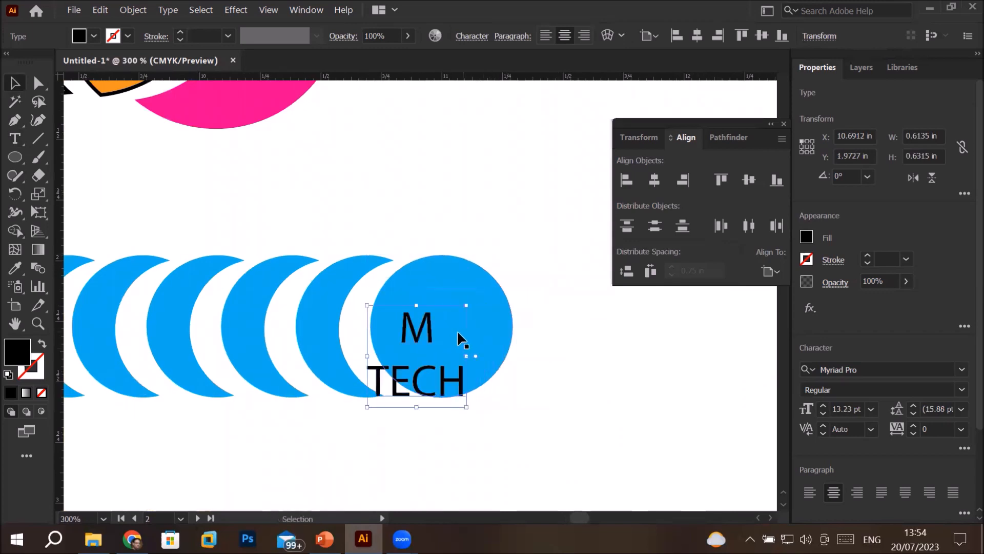
pyautogui.moveTo(424, 333); pyautogui.dragTo(450, 301)
pyautogui.scroll(-5, 424, 394)
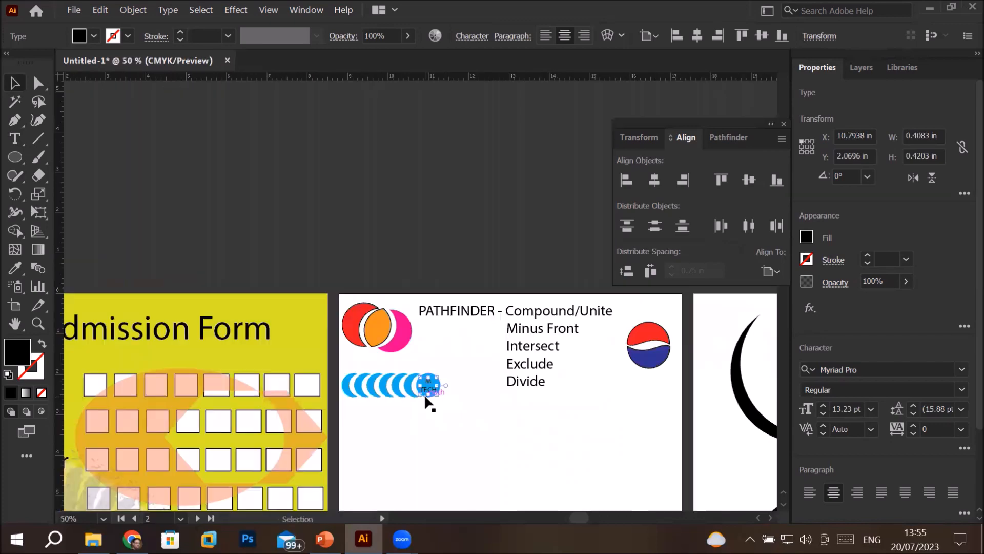
pyautogui.click(489, 436)
# Switch to the PowerPoint presentation to check the Pathfinder Trim slide, and return to Illustrator
pyautogui.moveTo(489, 436); pyautogui.dragTo(450, 157)
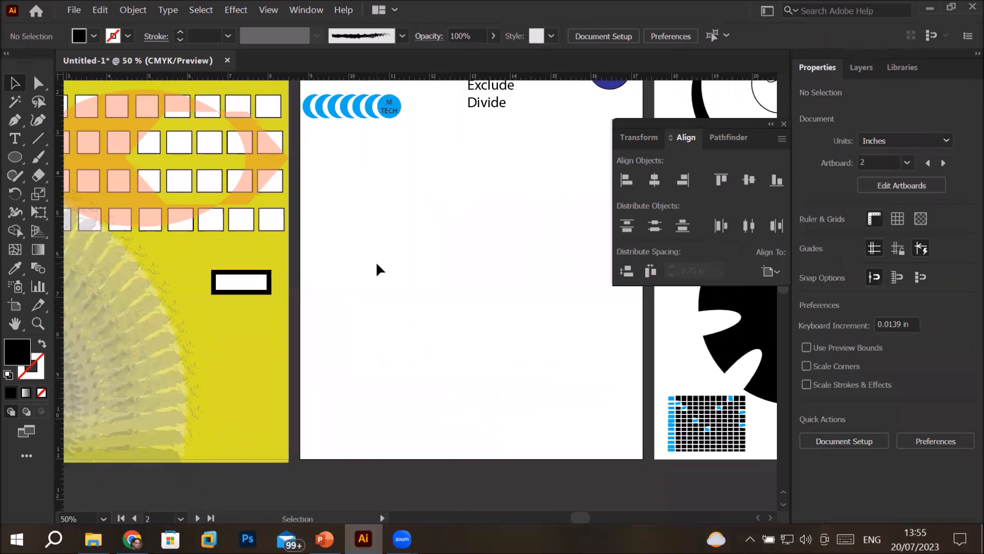
pyautogui.scroll(-3, 377, 262)
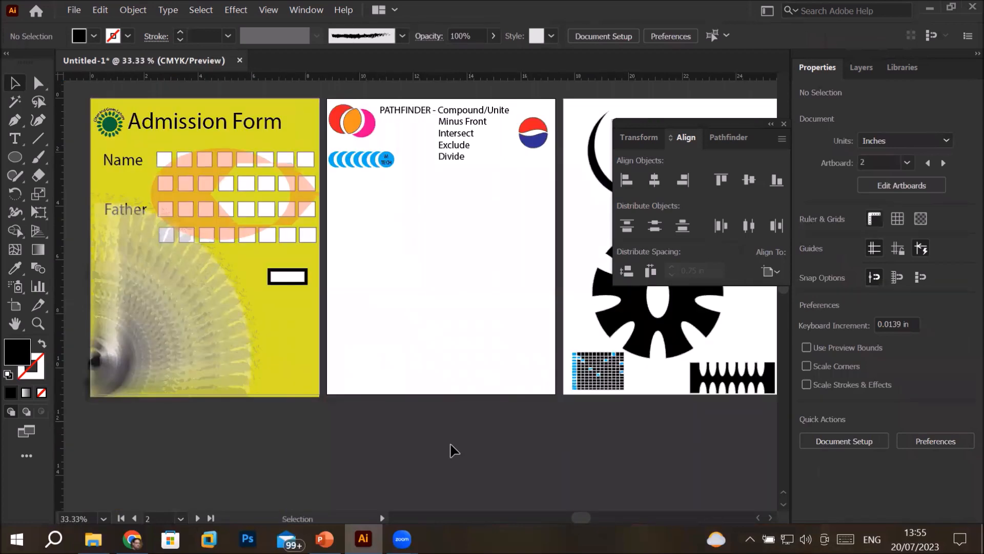
pyautogui.hotkey('alt', 'Tab')
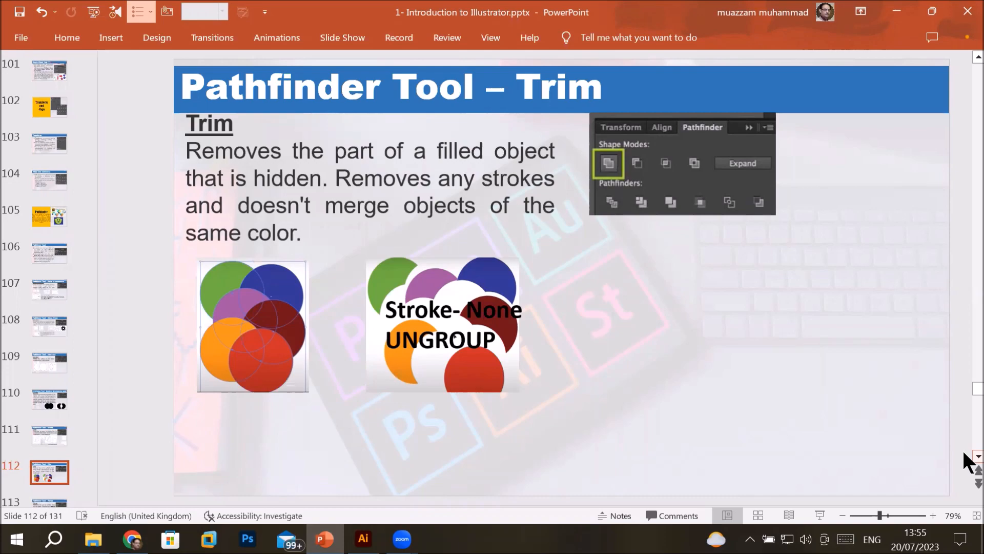
pyautogui.click(363, 538)
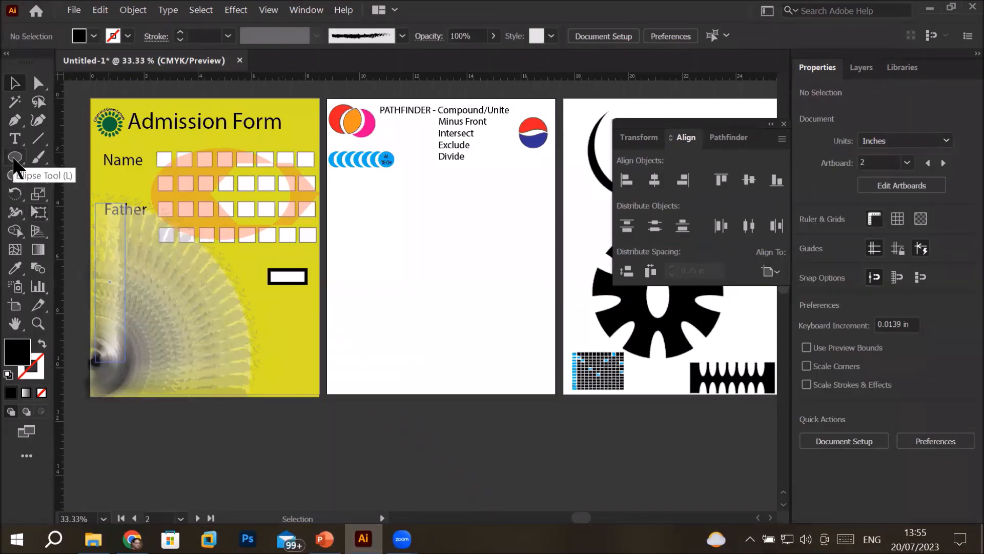
# Draw a near-circular ellipse about 3.50 by 3.36 in on the second artboard and apply the default white fill and black stroke
pyautogui.click(14, 158)
pyautogui.moveTo(401, 280); pyautogui.dragTo(450, 322)
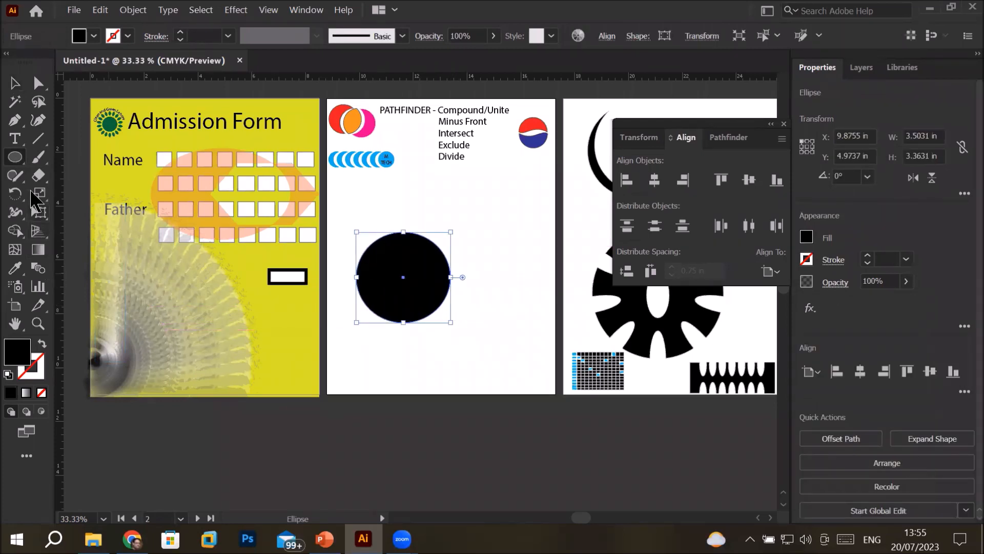
pyautogui.moveTo(14, 163); pyautogui.dragTo(73, 200)
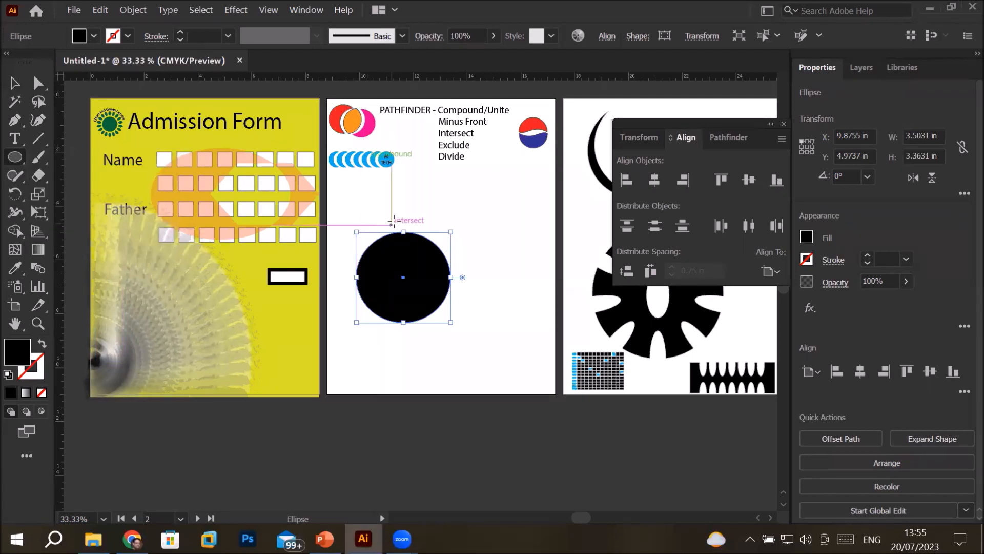
pyautogui.scroll(2, 374, 264)
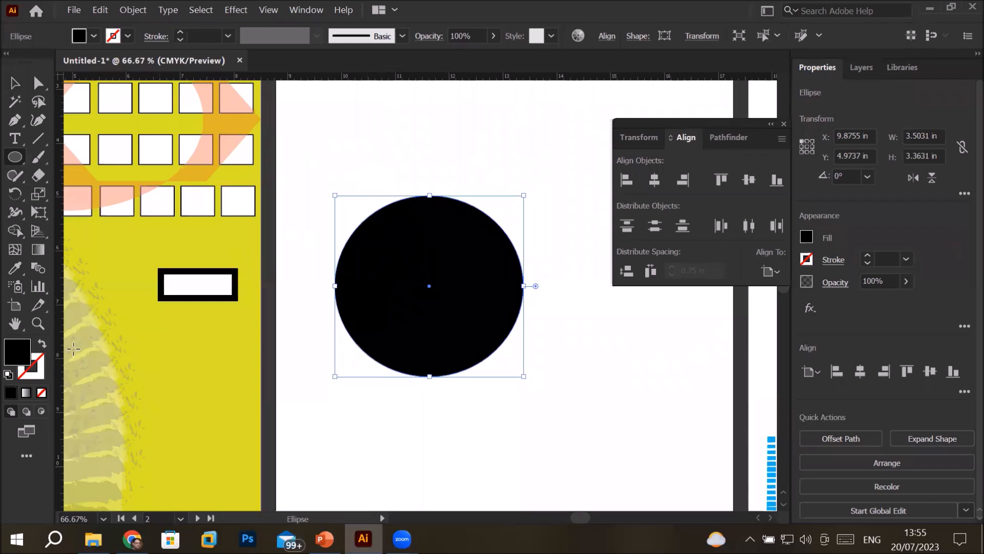
pyautogui.click(8, 374)
# Draw a narrow vertical ellipse and stretch it to the circle's full height, about 0.42 in wide, centred inside the circle
pyautogui.moveTo(365, 170); pyautogui.dragTo(376, 254)
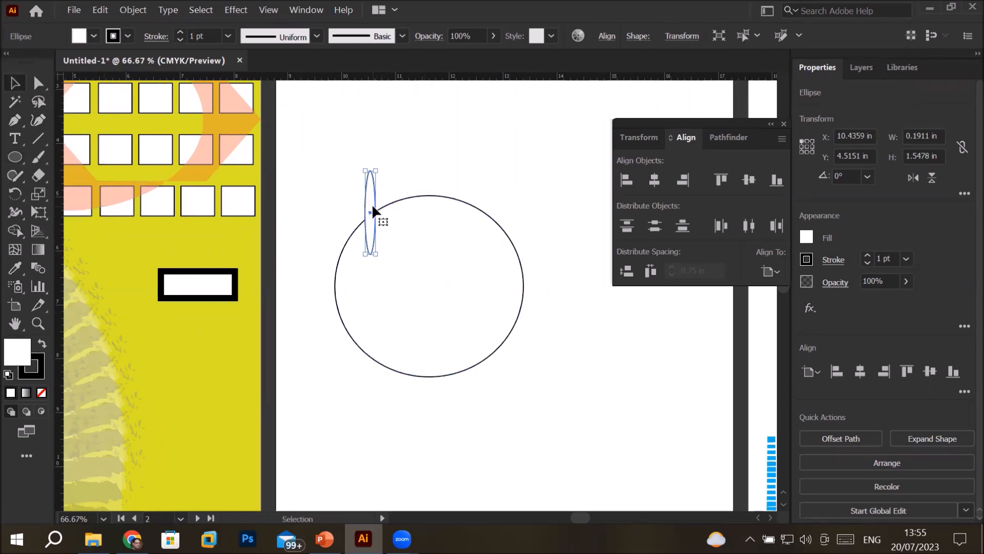
pyautogui.moveTo(373, 208); pyautogui.dragTo(432, 233)
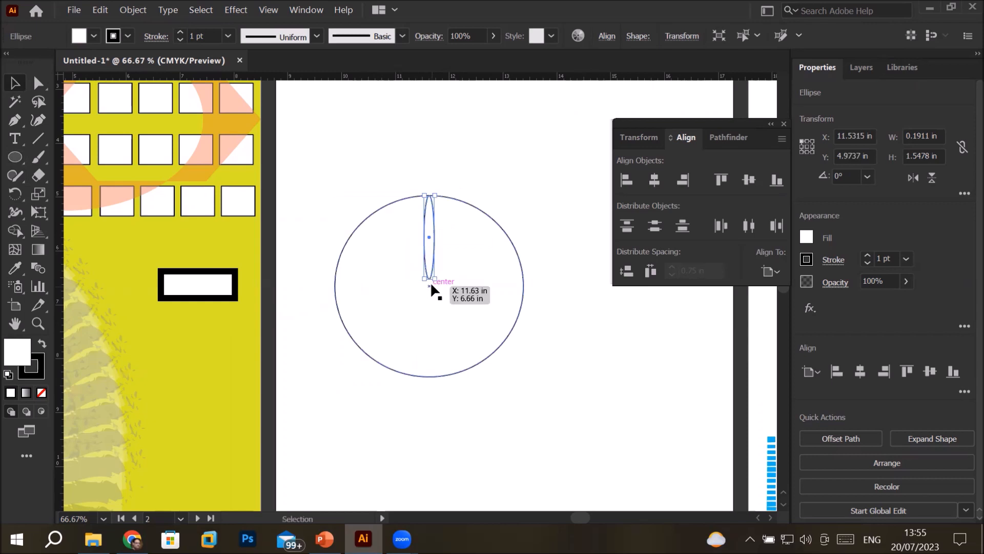
pyautogui.moveTo(429, 278); pyautogui.dragTo(451, 375)
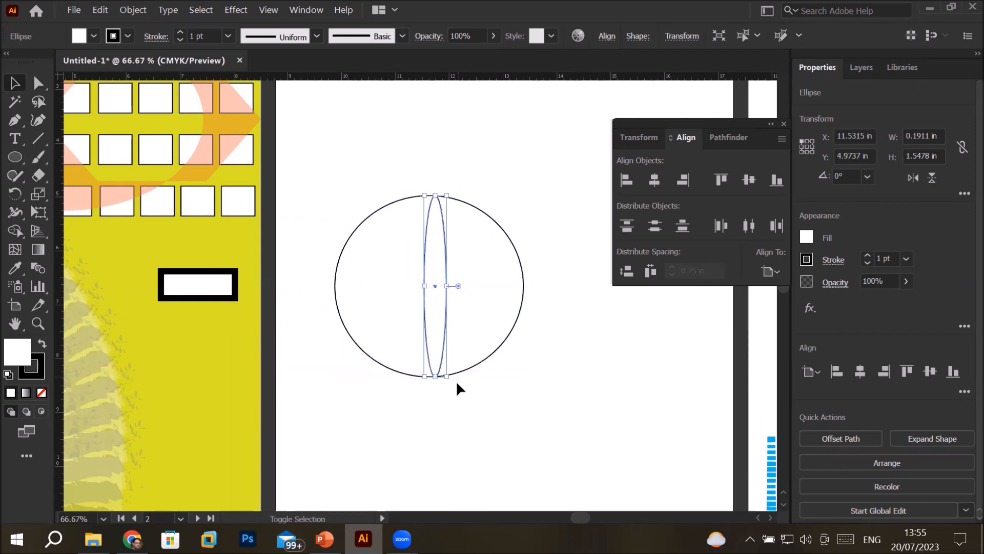
pyautogui.click(456, 387)
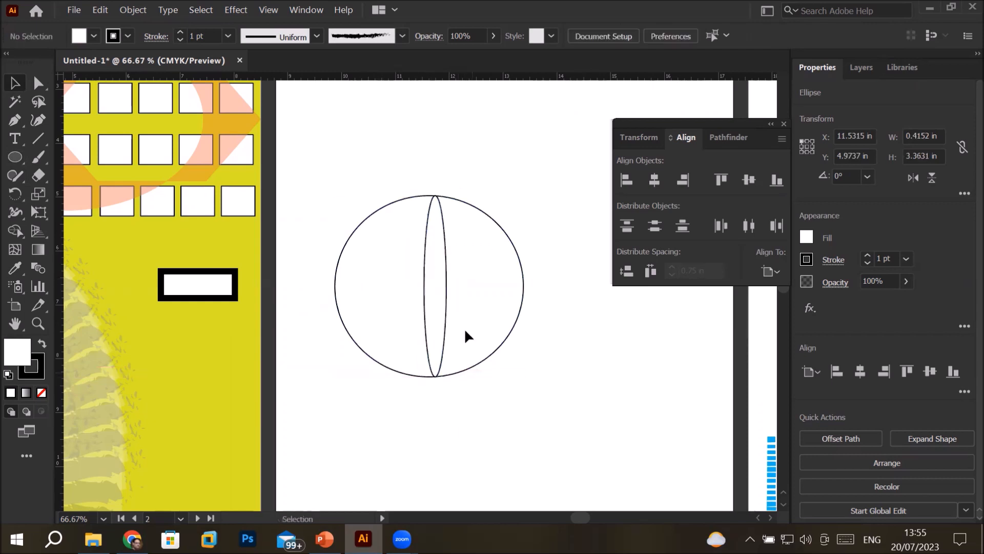
pyautogui.click(437, 306)
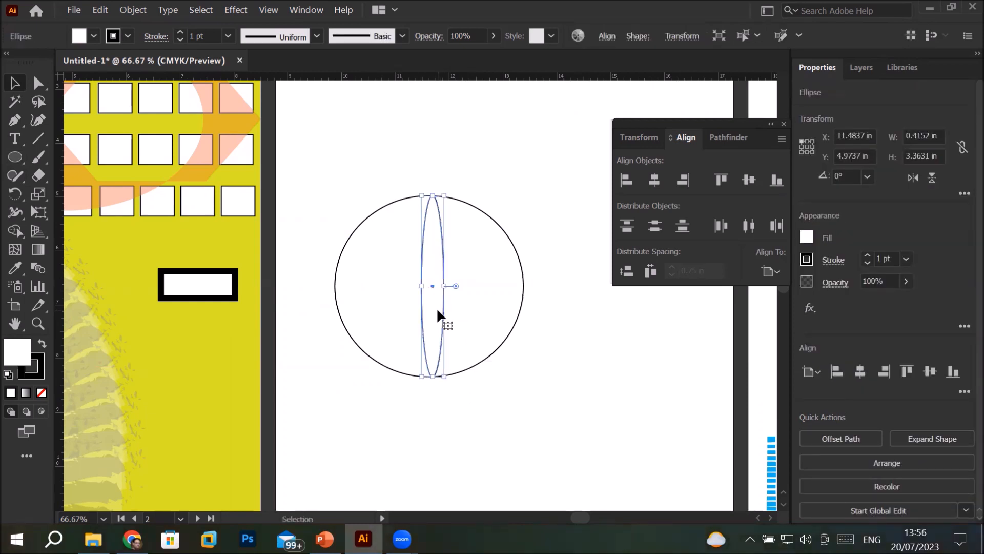
# Make a copy of the narrow ellipse rotated -20° about its centre and repeat it until the petals fill the circle
pyautogui.press('r')
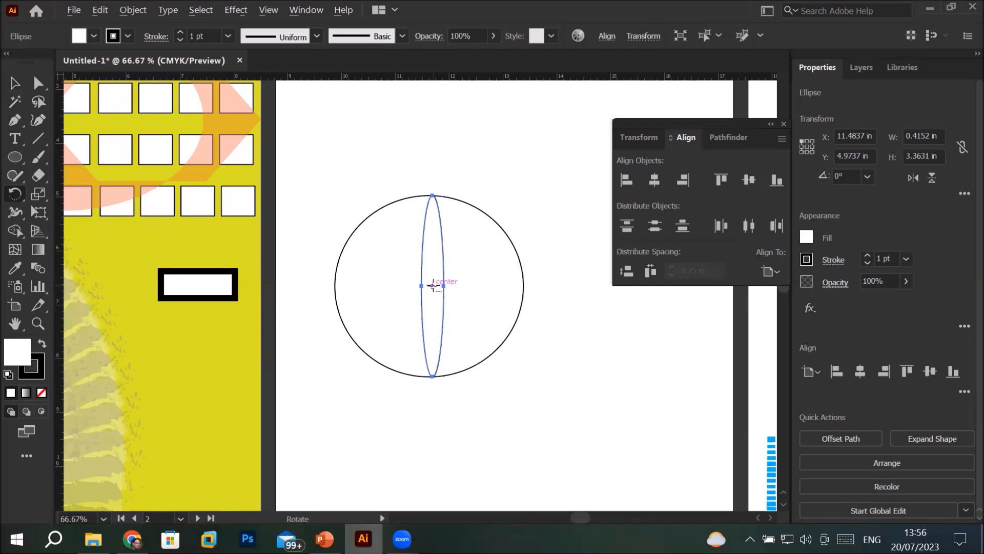
pyautogui.keyDown('alt'); pyautogui.click(433, 285); pyautogui.keyUp('alt')
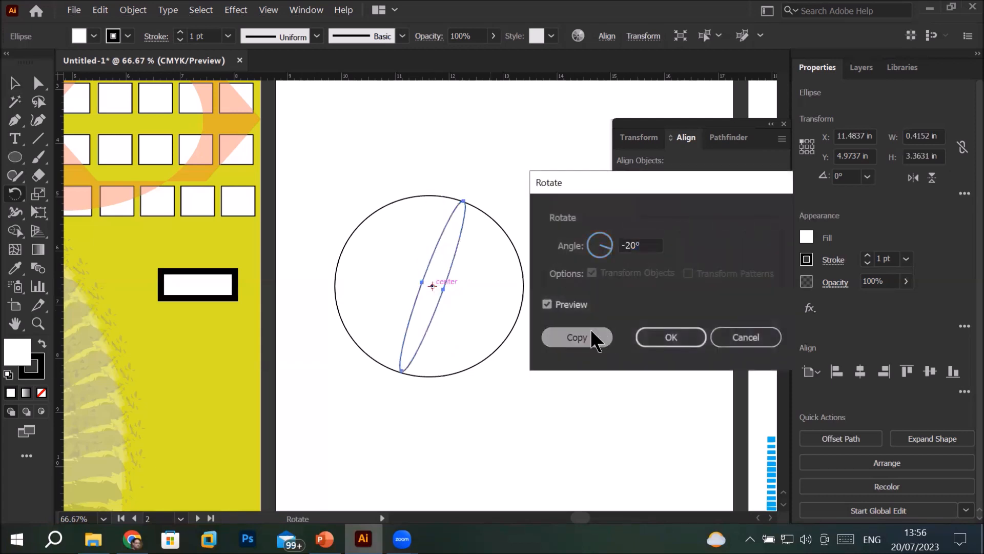
pyautogui.click(592, 335)
pyautogui.hotkey('ctrl', 'd')
pyautogui.hotkey('ctrl', 'd')
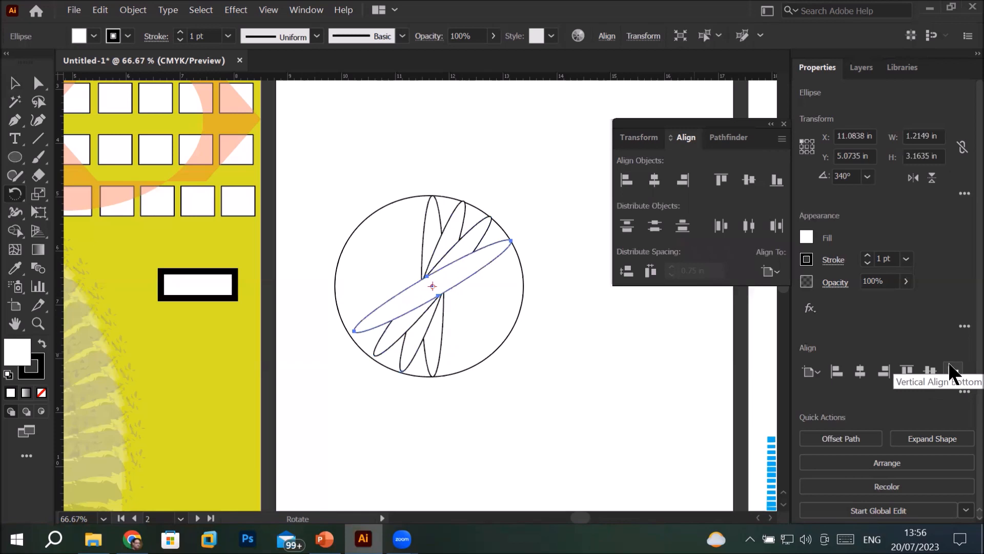
pyautogui.hotkey('ctrl', 'd')
pyautogui.hotkey('ctrl', 'd')
pyautogui.hotkey('ctrl', 'd')
pyautogui.hotkey('ctrl', 'd')
pyautogui.hotkey('ctrl', 'd')
pyautogui.hotkey('ctrl', 'd')
pyautogui.hotkey('ctrl', 'd')
pyautogui.hotkey('ctrl', 'd')
pyautogui.hotkey('ctrl', 'd')
pyautogui.hotkey('ctrl', 'd')
pyautogui.hotkey('ctrl', 'd')
pyautogui.hotkey('ctrl', 'd')
pyautogui.hotkey('ctrl', 'd')
pyautogui.hotkey('ctrl', 'd')
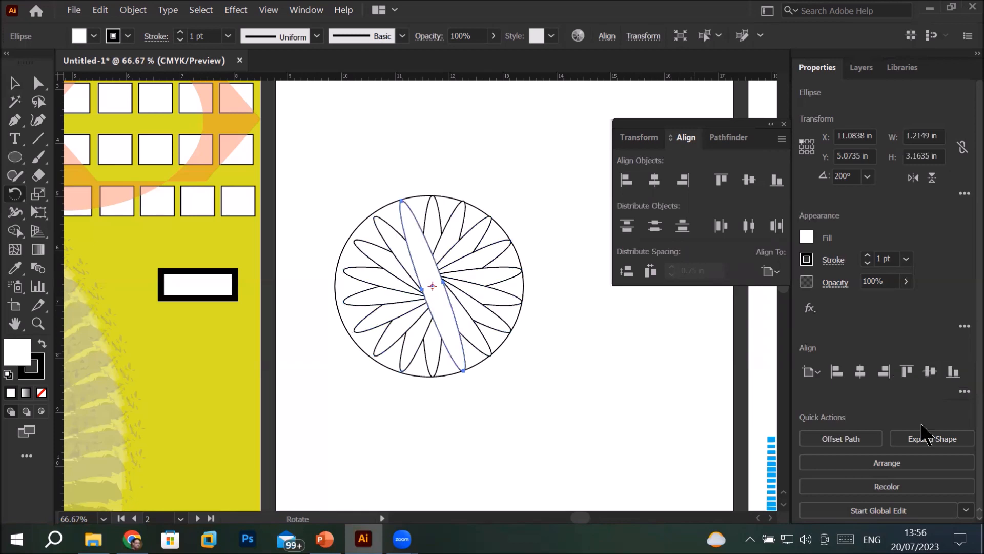
# Select the circle together with all the rotated ellipses
pyautogui.click(15, 82)
pyautogui.click(518, 405)
pyautogui.moveTo(310, 153); pyautogui.dragTo(552, 408)
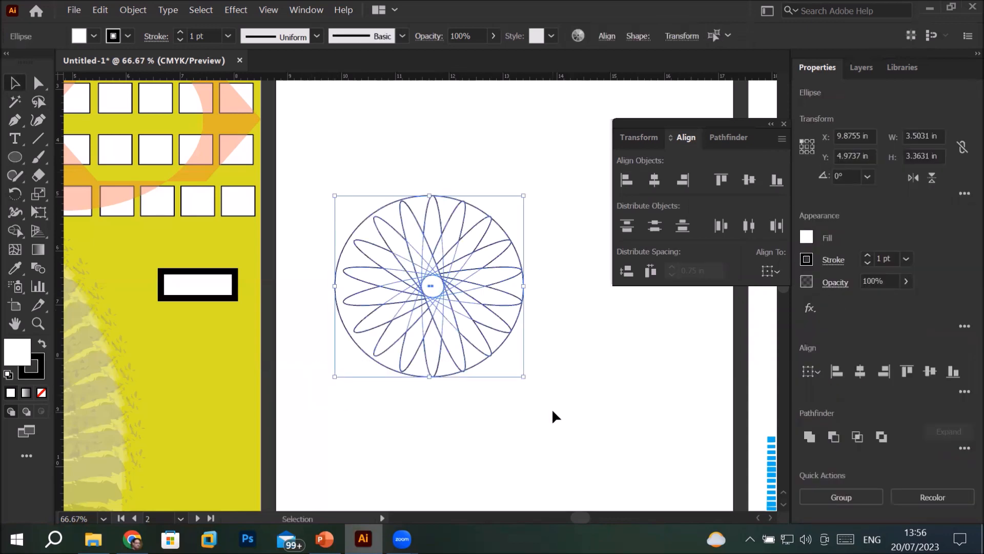
# Try Pathfinder Trim on the white circle and ellipses, and undo it
pyautogui.click(728, 137)
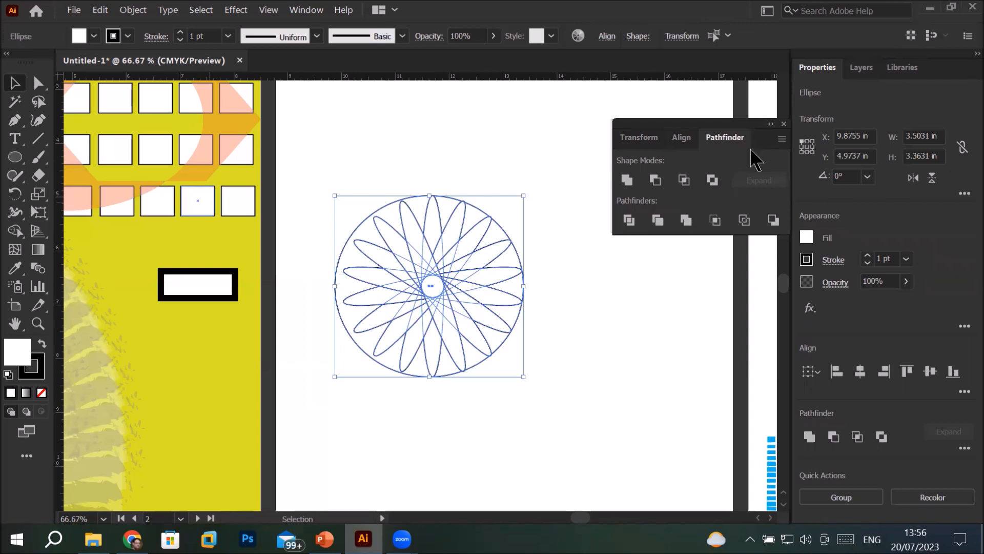
pyautogui.click(657, 220)
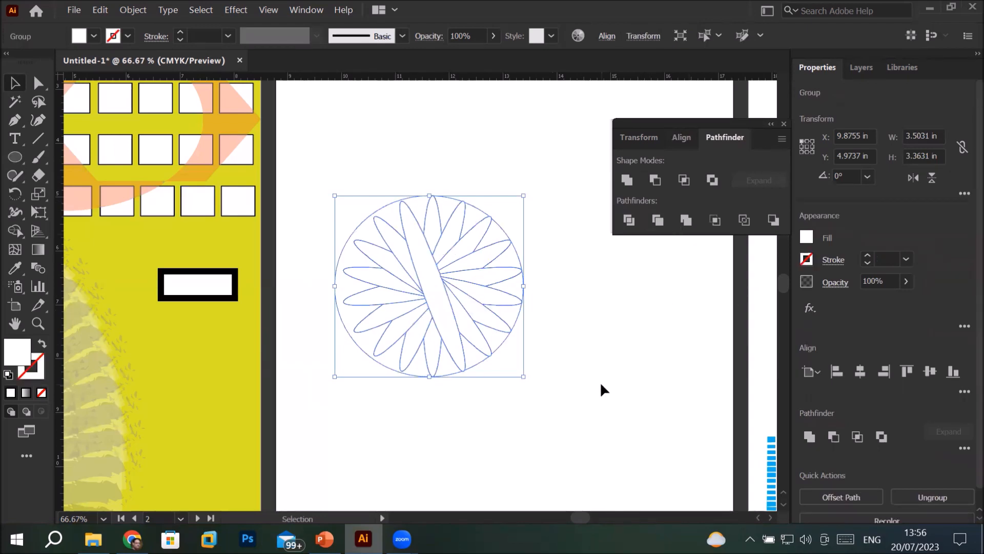
pyautogui.click(600, 385)
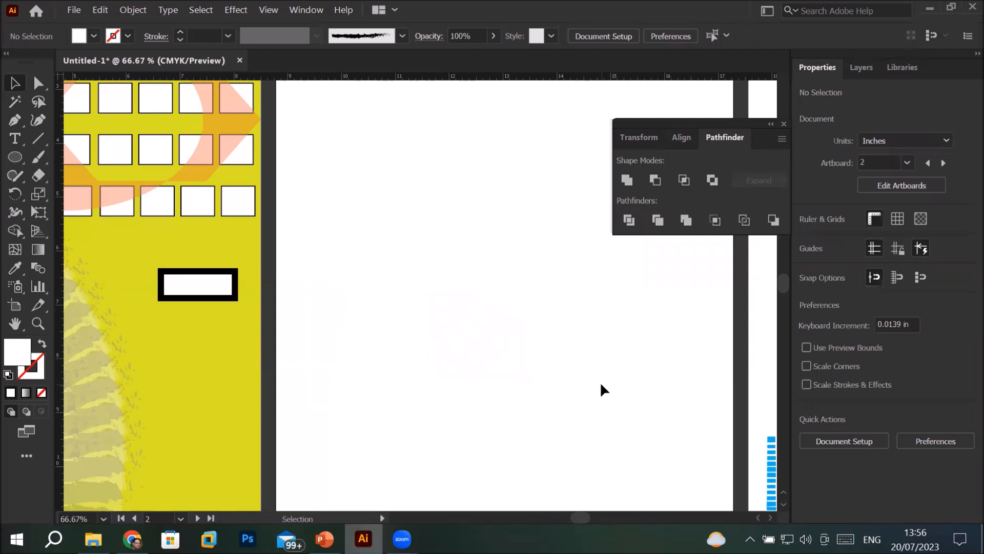
pyautogui.hotkey('ctrl', 'z')
pyautogui.hotkey('ctrl', 'z')
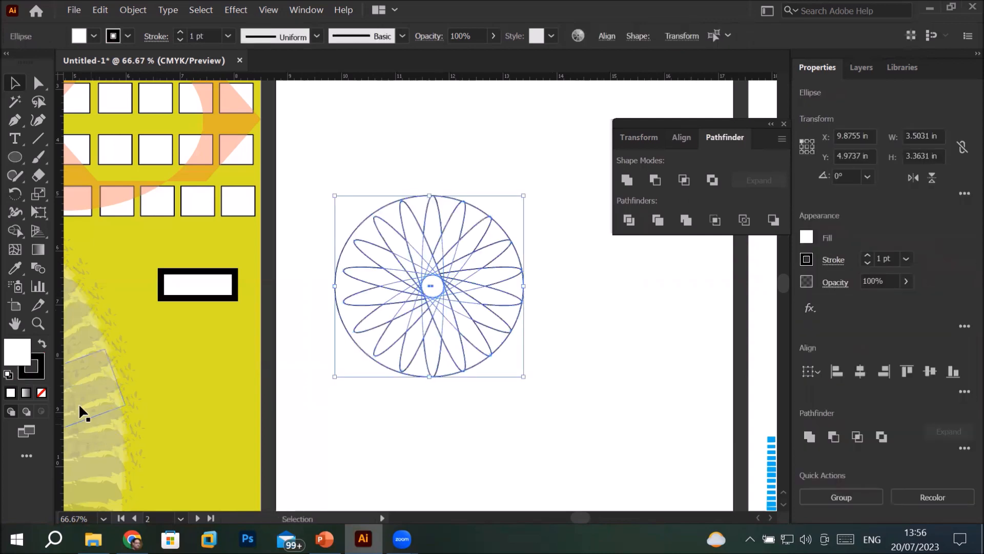
# Swap the fill and stroke of the circle and ellipses to a black fill with a white stroke
pyautogui.click(42, 343)
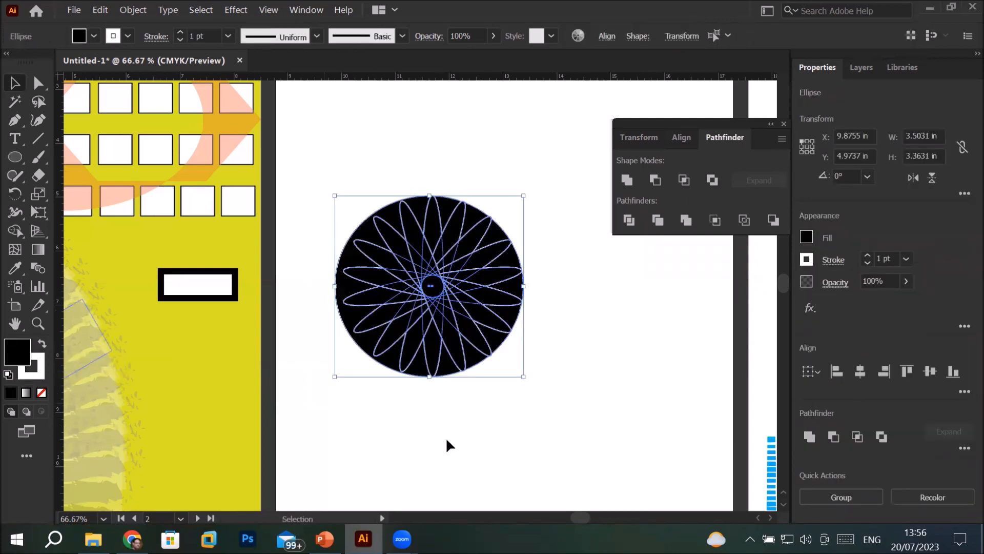
pyautogui.click(547, 416)
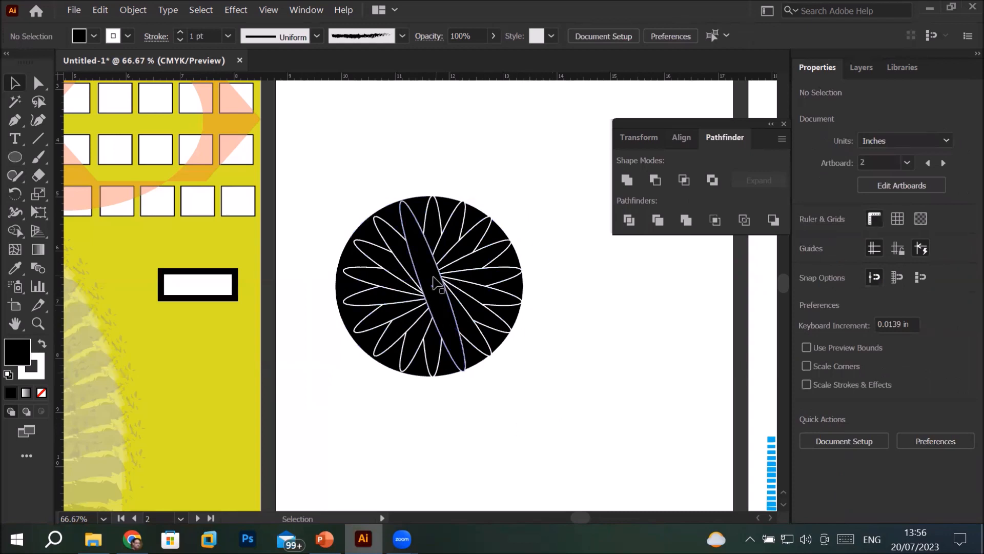
# Pull two of the petal ellipses out of the circle and undo both moves
pyautogui.moveTo(434, 282); pyautogui.dragTo(679, 320)
pyautogui.moveTo(440, 298); pyautogui.dragTo(358, 396)
pyautogui.hotkey('ctrl', 'z')
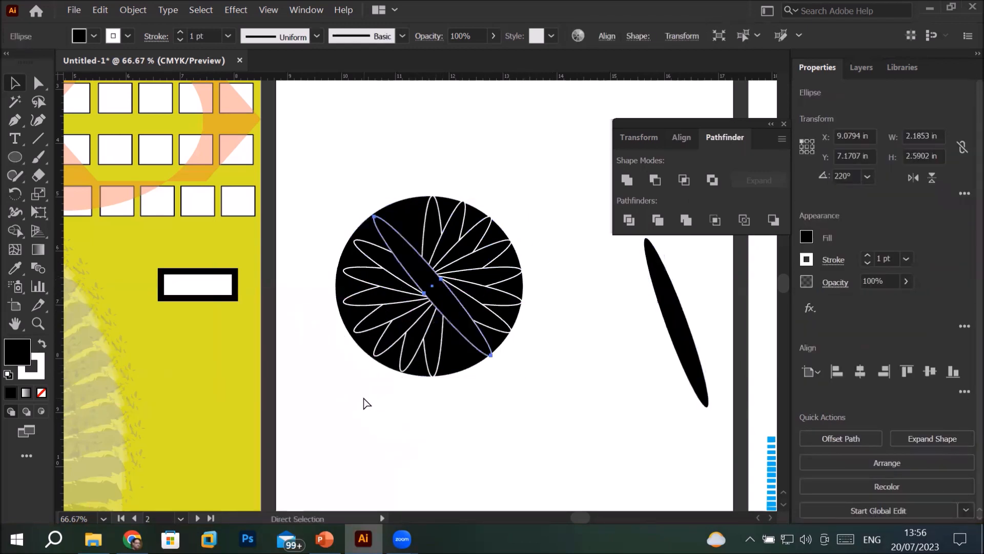
pyautogui.hotkey('ctrl', 'z')
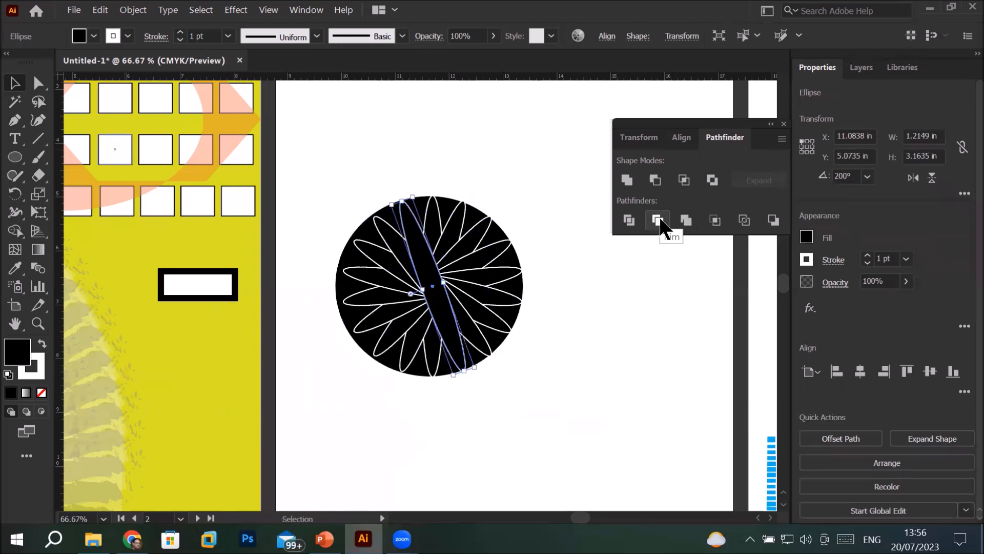
# Try Pathfinder Trim with only one petal ellipse selected, and undo it
pyautogui.click(658, 220)
pyautogui.click(587, 345)
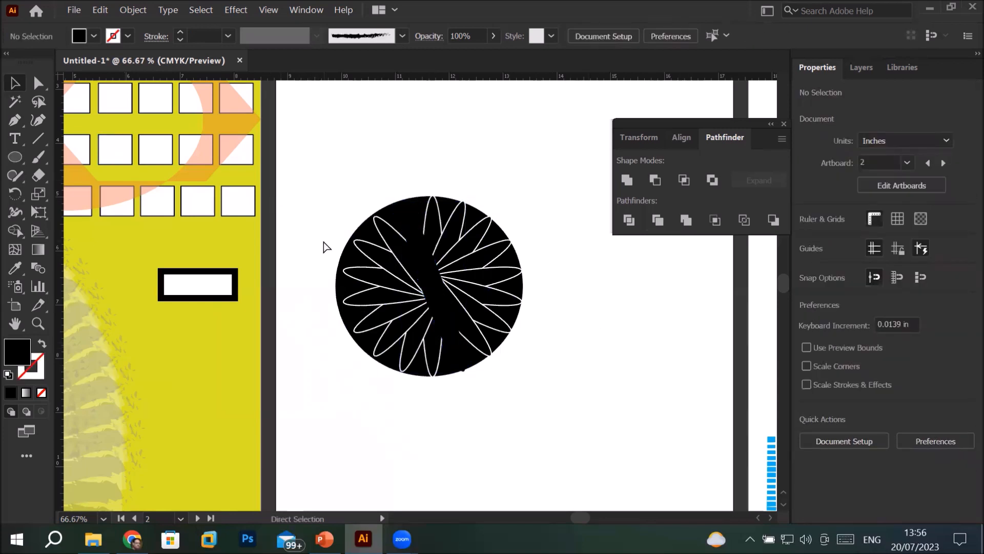
pyautogui.hotkey('ctrl', 'z')
pyautogui.hotkey('ctrl', 'z')
# Select the whole black circle with its ellipses and apply Pathfinder Trim
pyautogui.moveTo(319, 185); pyautogui.dragTo(552, 392)
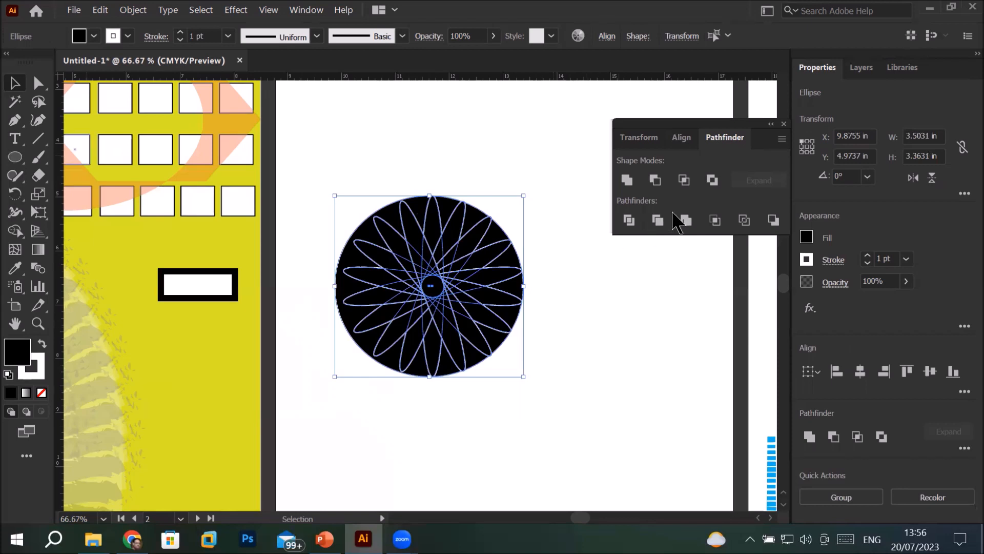
pyautogui.click(658, 221)
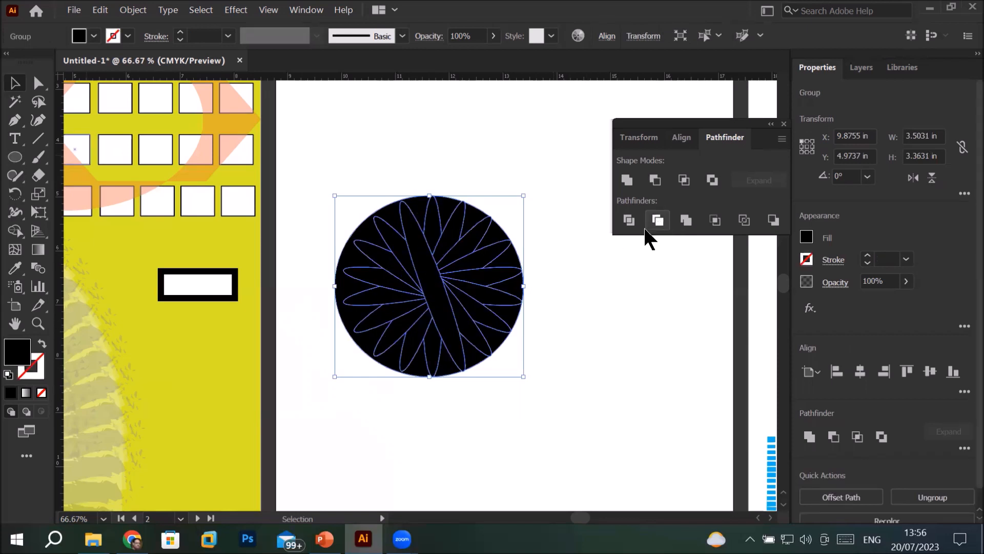
# Move the trimmed black circle group up and to the right on the artboard and ungroup it
pyautogui.click(553, 372)
pyautogui.moveTo(429, 287); pyautogui.dragTo(524, 277)
pyautogui.rightClick(522, 280)
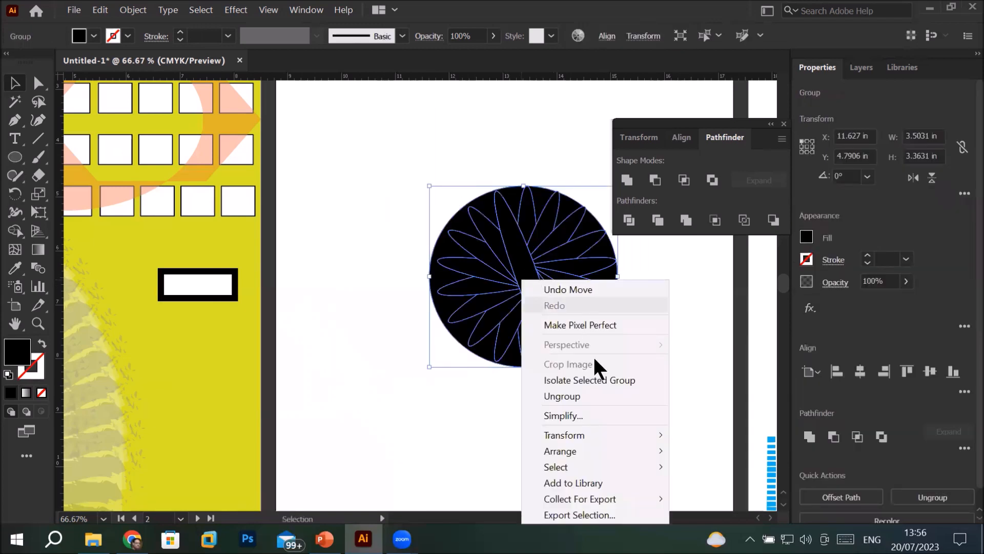
pyautogui.click(570, 395)
# Pull five trimmed petal pieces out of the circle's left and lower-left side onto the empty artboard
pyautogui.click(450, 353)
pyautogui.moveTo(476, 305); pyautogui.dragTo(359, 205)
pyautogui.moveTo(479, 260); pyautogui.dragTo(345, 284)
pyautogui.moveTo(467, 296); pyautogui.dragTo(383, 368)
pyautogui.moveTo(520, 333); pyautogui.dragTo(488, 421)
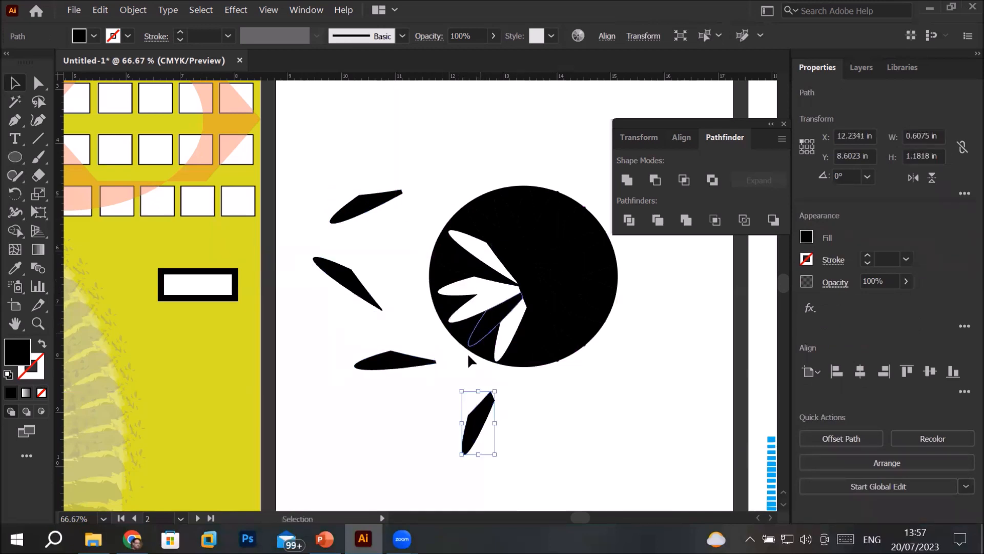
pyautogui.moveTo(481, 338); pyautogui.dragTo(433, 423)
# Pull the long central ellipse and the scalloped left and right rim pieces away from the circle
pyautogui.moveTo(536, 355); pyautogui.dragTo(741, 380)
pyautogui.moveTo(603, 302); pyautogui.dragTo(684, 268)
pyautogui.moveTo(560, 235); pyautogui.dragTo(621, 159)
pyautogui.moveTo(513, 211); pyautogui.dragTo(570, 120)
pyautogui.moveTo(505, 163); pyautogui.dragTo(315, 158)
pyautogui.click(447, 160)
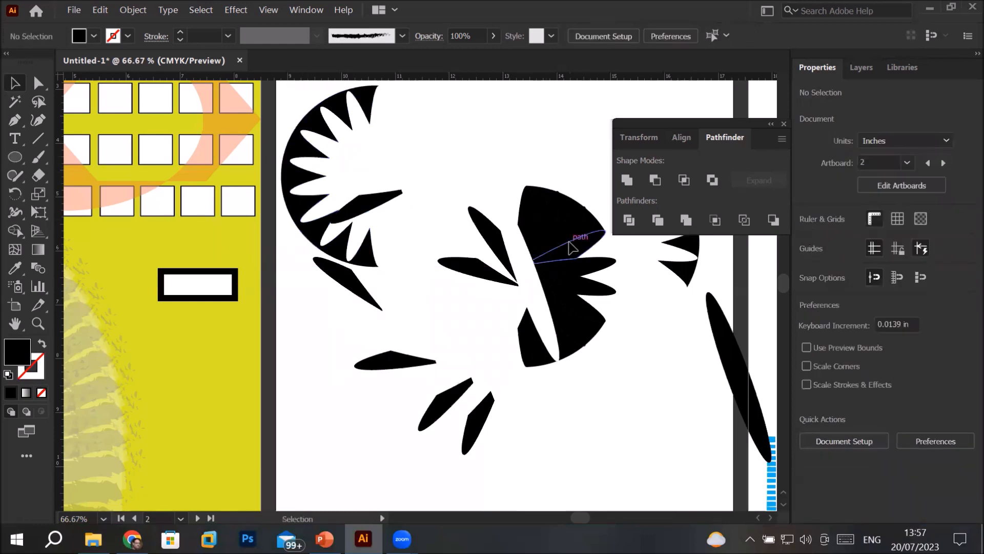
# Undo all the piece moves and the ungrouping of the trimmed circle
pyautogui.click(569, 242)
pyautogui.click(543, 206)
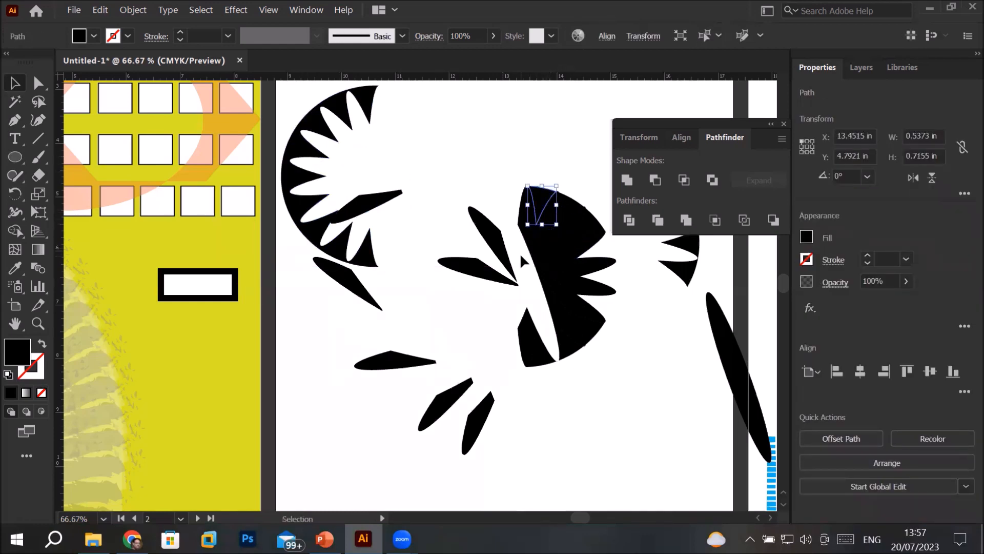
pyautogui.scroll(-2, 520, 254)
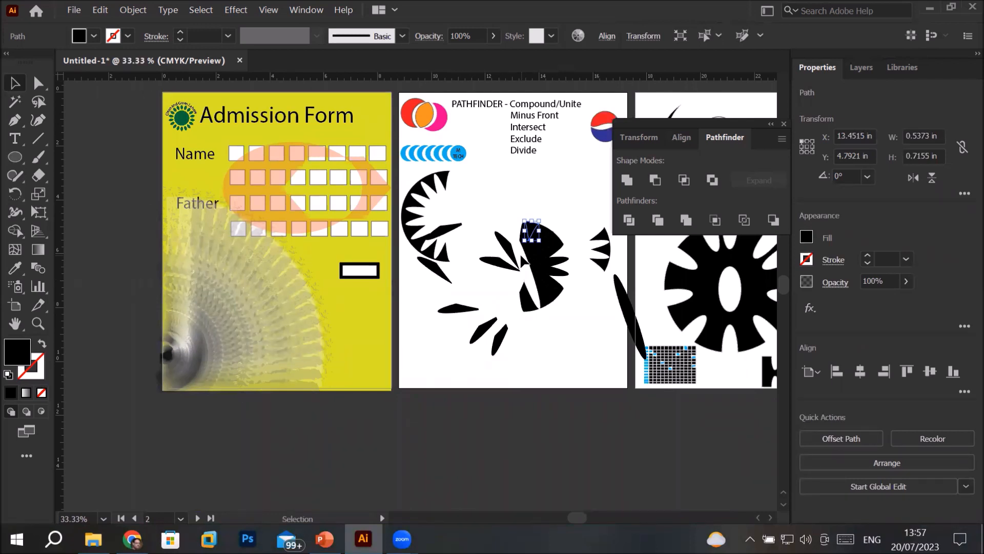
pyautogui.hotkey('ctrl', 'z')
pyautogui.hotkey('ctrl', 'z')
pyautogui.hotkey('ctrl', 'z')
pyautogui.hotkey('ctrl', 'z')
pyautogui.hotkey('ctrl', 'z')
pyautogui.hotkey('ctrl', 'z')
pyautogui.hotkey('ctrl', 'z')
pyautogui.hotkey('ctrl', 'z')
pyautogui.hotkey('ctrl', 'z')
pyautogui.hotkey('ctrl', 'z')
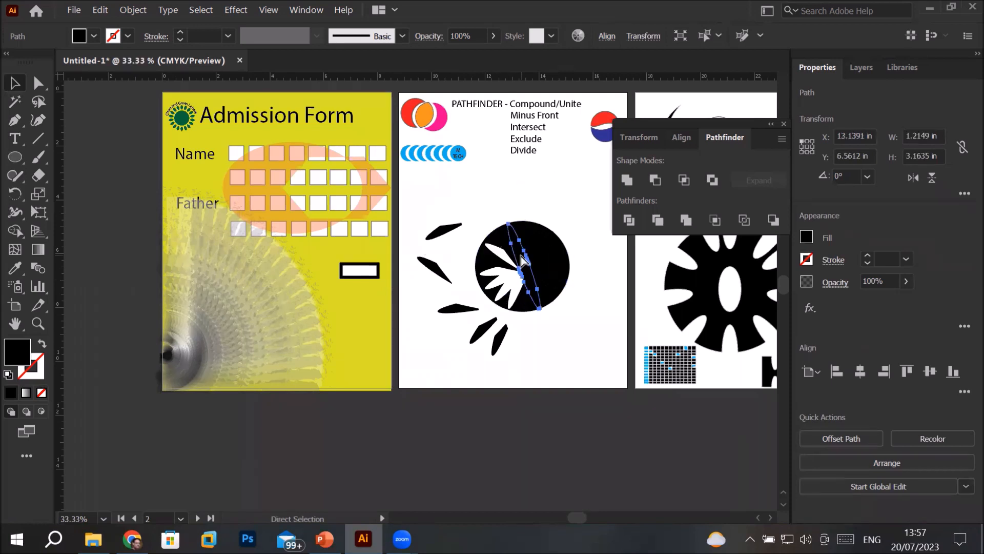
pyautogui.hotkey('ctrl', 'z')
pyautogui.hotkey('ctrl', 'z')
pyautogui.hotkey('ctrl', 'z')
pyautogui.hotkey('ctrl', 'z')
pyautogui.hotkey('ctrl', 'z')
pyautogui.hotkey('ctrl', 'z')
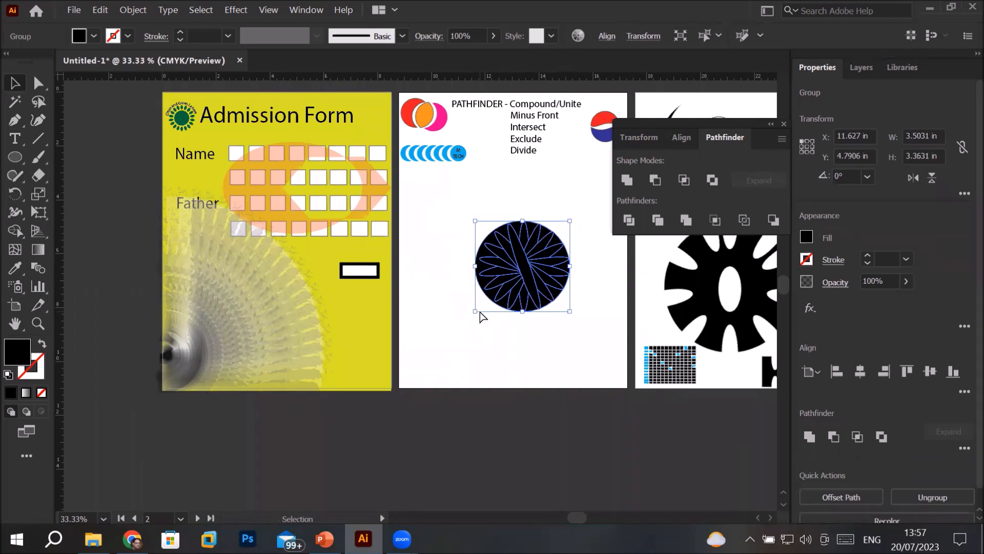
# Undo the circle's move, the Pathfinder Trim and the fill and stroke swap, and deselect the artwork
pyautogui.hotkey('ctrl', 'z')
pyautogui.hotkey('ctrl', 'z')
pyautogui.hotkey('ctrl', 'z')
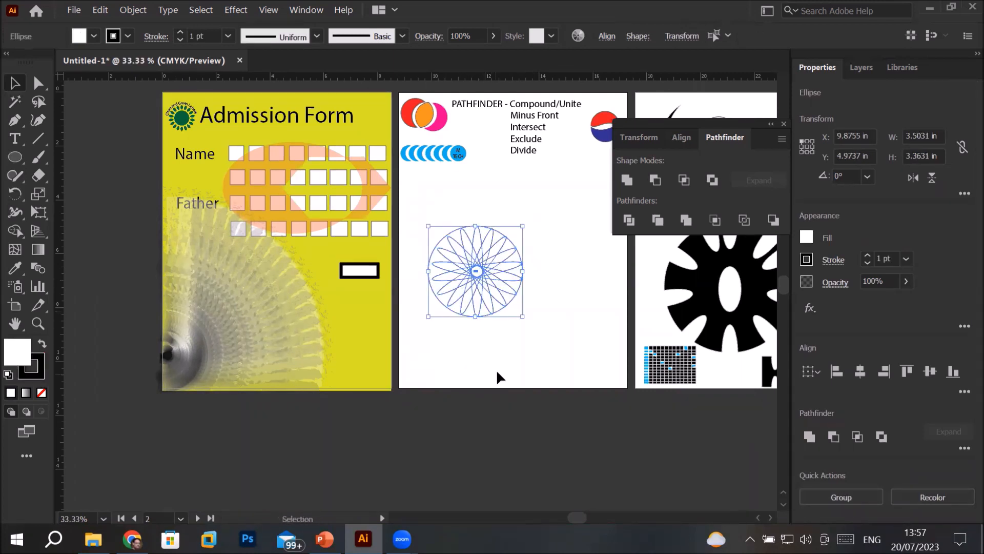
pyautogui.click(494, 371)
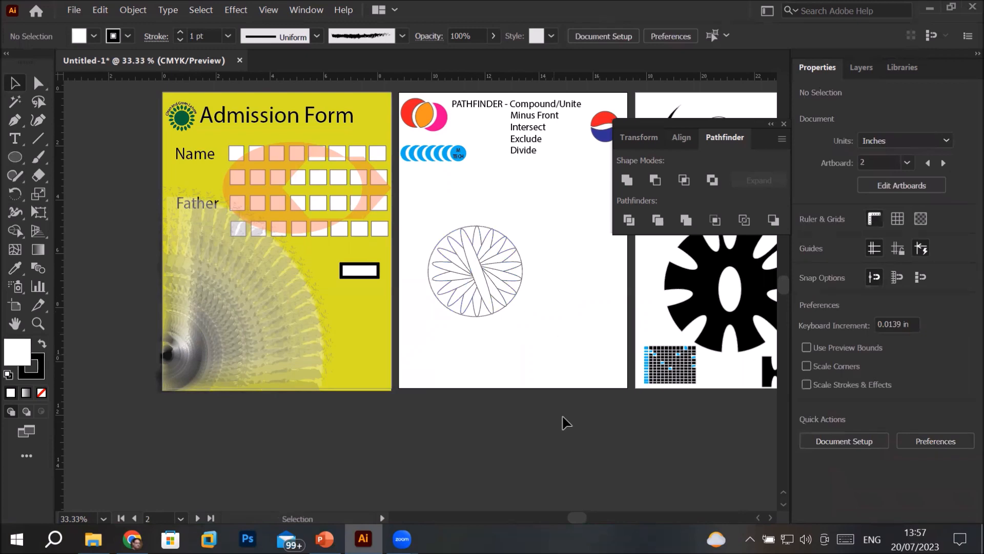
# Switch to the PowerPoint presentation and go to the Pathfinder Tool – Merge slide
pyautogui.hotkey('alt', 'Tab')
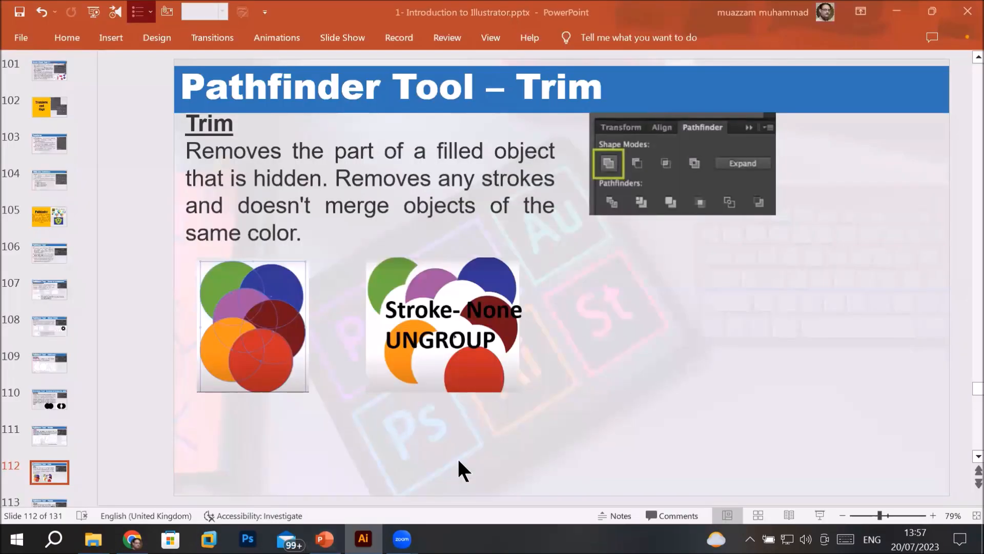
pyautogui.scroll(-1, 964, 453)
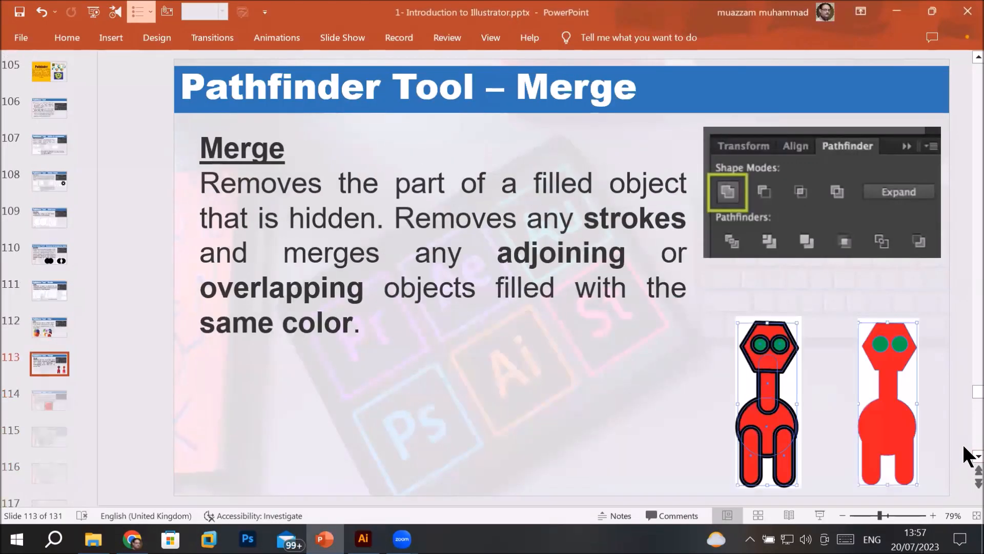
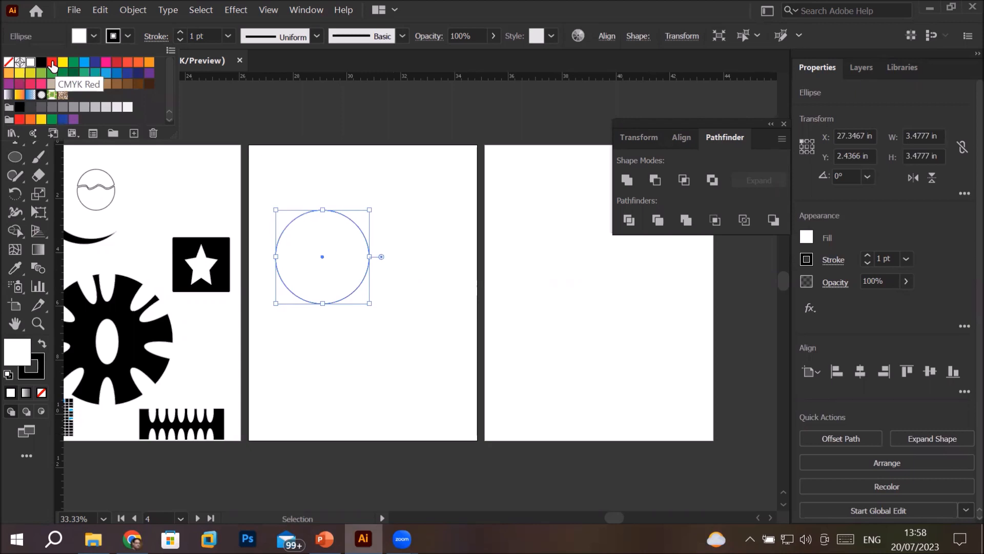
# Fill the selected circle with CMYK Red and move it to the upper middle of the artboard
pyautogui.click(52, 64)
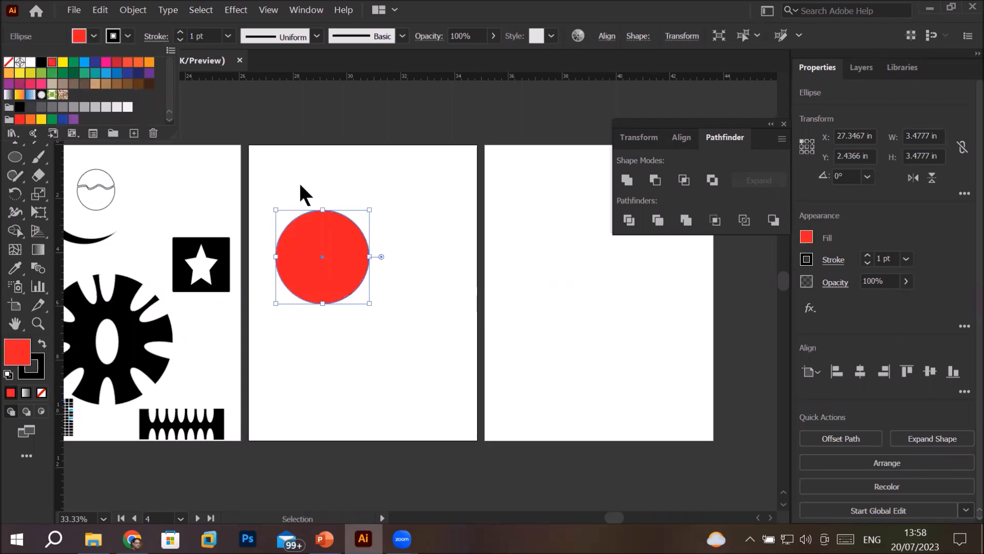
pyautogui.click(343, 226)
pyautogui.moveTo(319, 229); pyautogui.dragTo(348, 205)
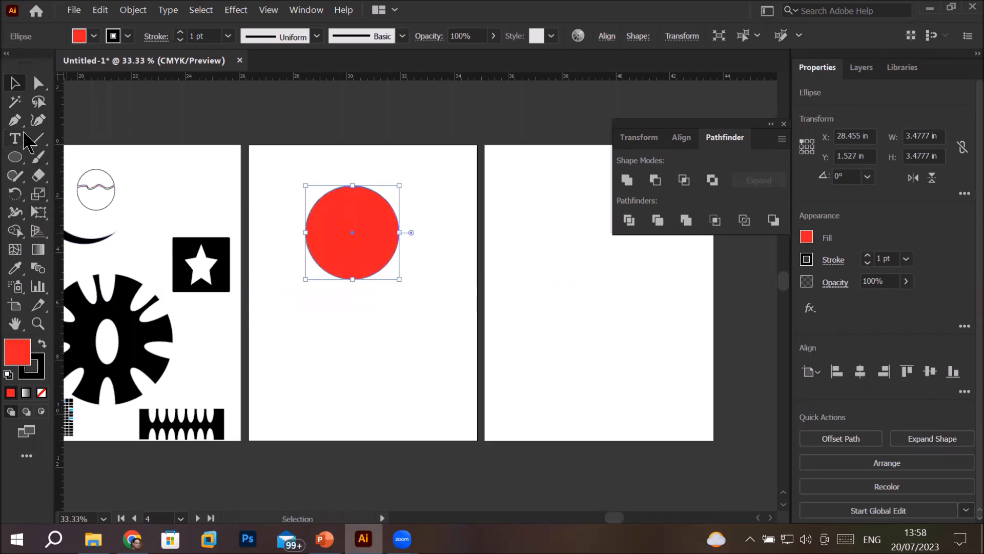
# Draw a rectangle about 1.38 in wide overlapping the circle's lower edge as a neck and shorten it to about 2.03 in high
pyautogui.moveTo(23, 166); pyautogui.dragTo(23, 166)
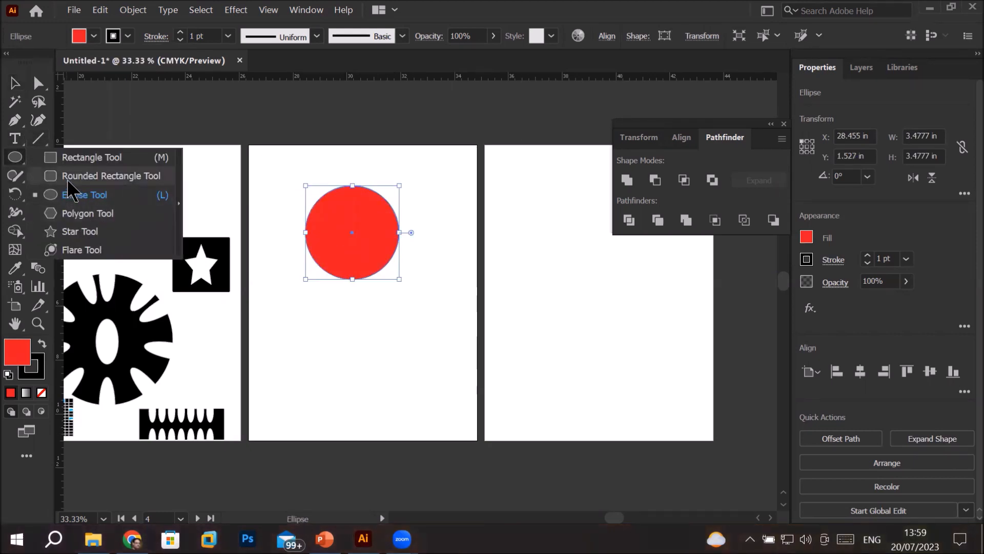
pyautogui.click(71, 157)
pyautogui.moveTo(335, 265); pyautogui.dragTo(372, 352)
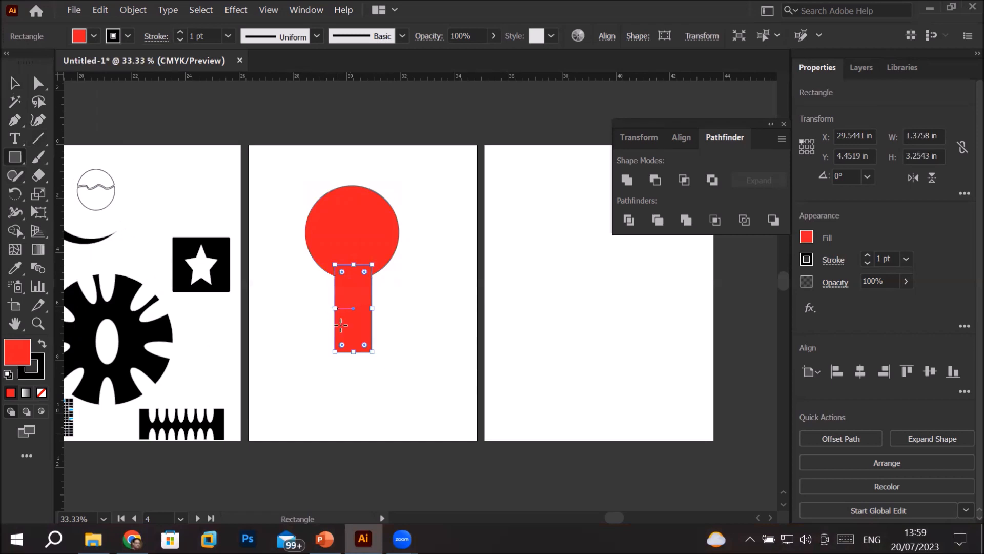
pyautogui.moveTo(353, 352); pyautogui.dragTo(360, 318)
# Draw an ellipse about 4.3 by 2.92 in as the body and position it centred over the neck's lower end
pyautogui.click(16, 159)
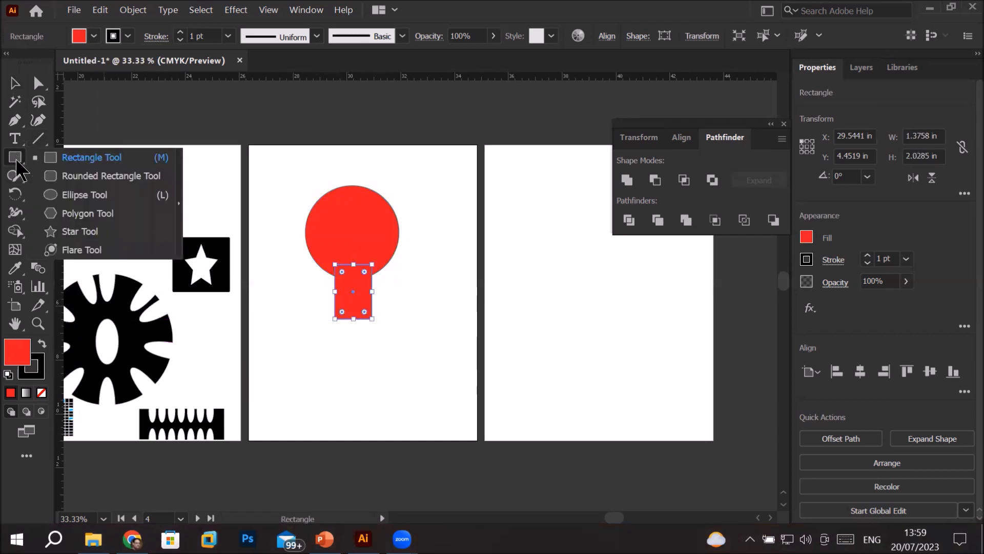
pyautogui.click(82, 195)
pyautogui.moveTo(310, 312); pyautogui.dragTo(425, 389)
pyautogui.click(15, 83)
pyautogui.moveTo(364, 370); pyautogui.dragTo(348, 362)
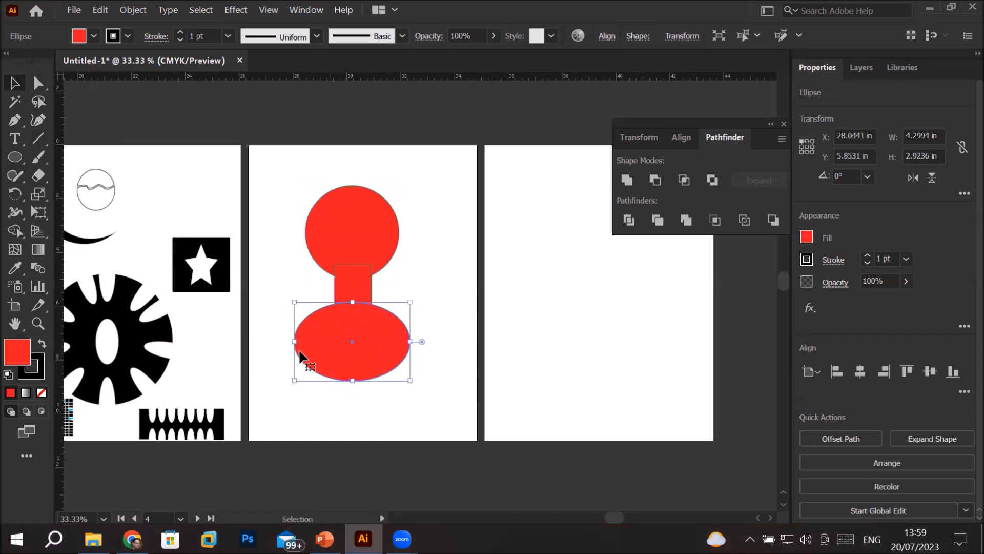
# Draw a leg rectangle about 0.86 by 2.07 in overlapping the body's lower edge and duplicate it alongside as the second leg
pyautogui.click(15, 157)
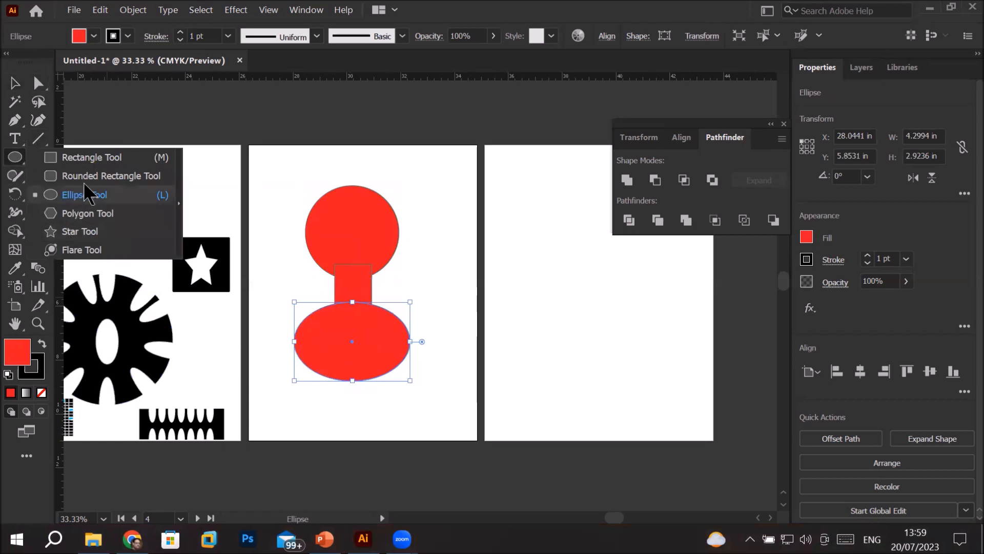
pyautogui.click(97, 155)
pyautogui.moveTo(319, 363); pyautogui.dragTo(342, 419)
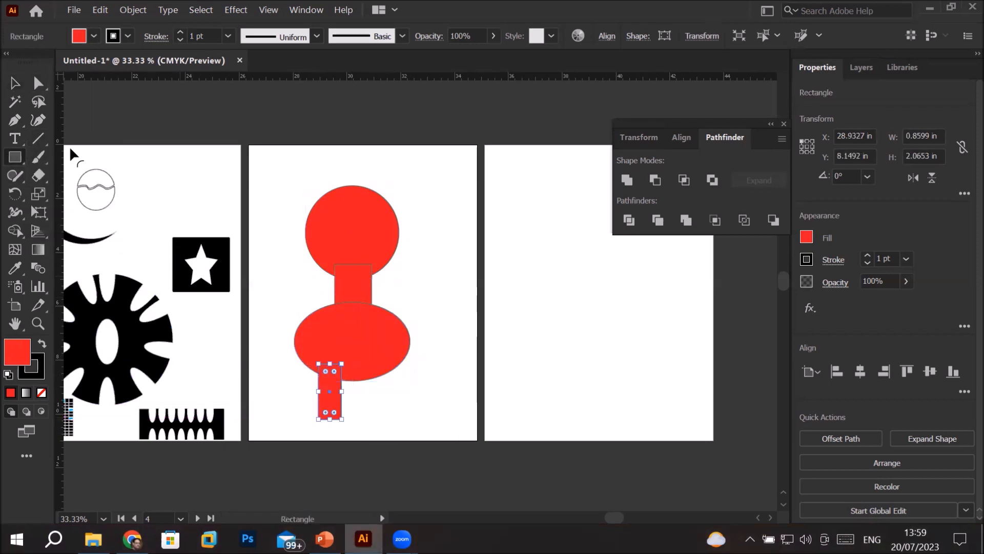
pyautogui.click(14, 82)
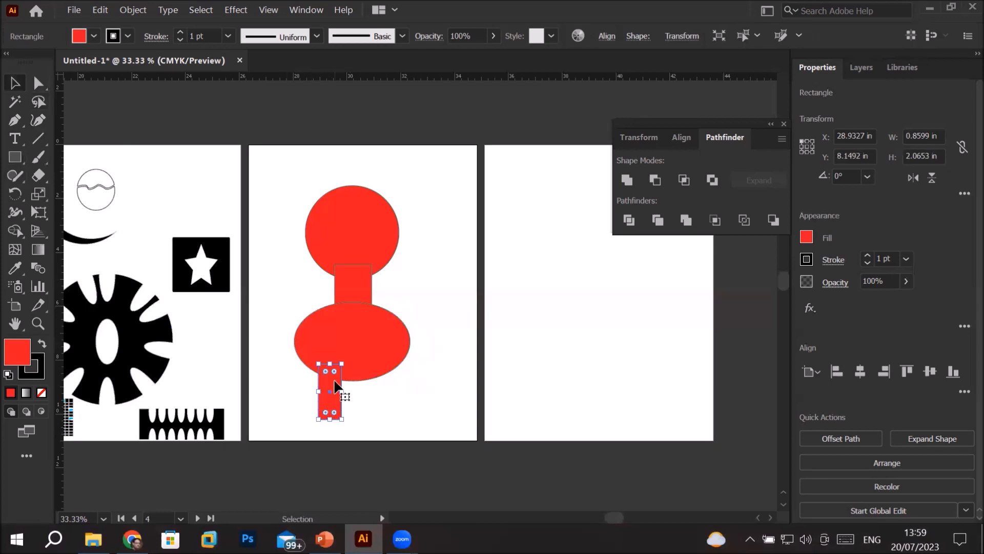
pyautogui.click(356, 385)
pyautogui.moveTo(324, 391); pyautogui.dragTo(373, 393)
# Draw a circle about 0.83 in across inside the head as an eye and fill it with yellow
pyautogui.moveTo(15, 156); pyautogui.dragTo(72, 193)
pyautogui.moveTo(324, 209)
pyautogui.mouseDown()
pyautogui.moveTo(352, 226)
pyautogui.moveTo(347, 232)
pyautogui.mouseUp()
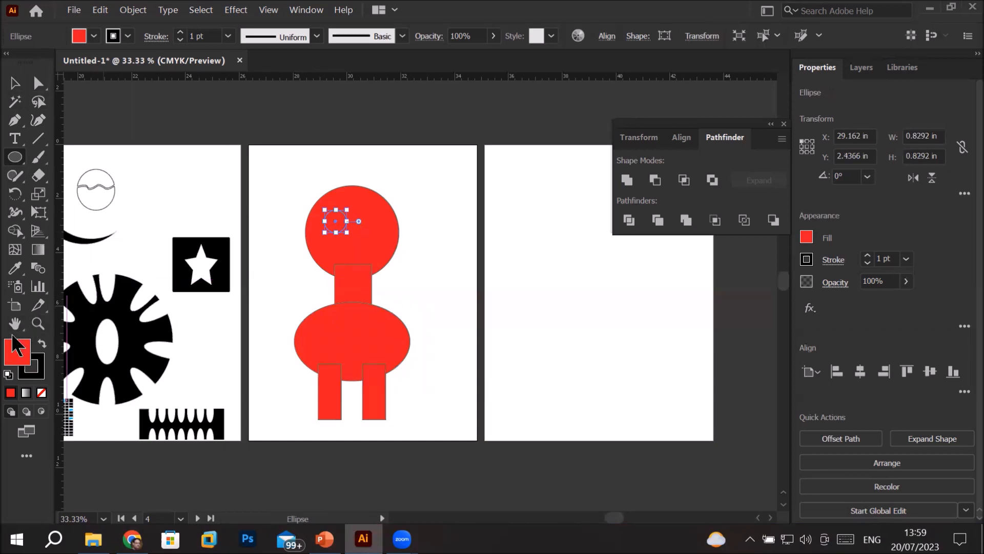
pyautogui.click(93, 35)
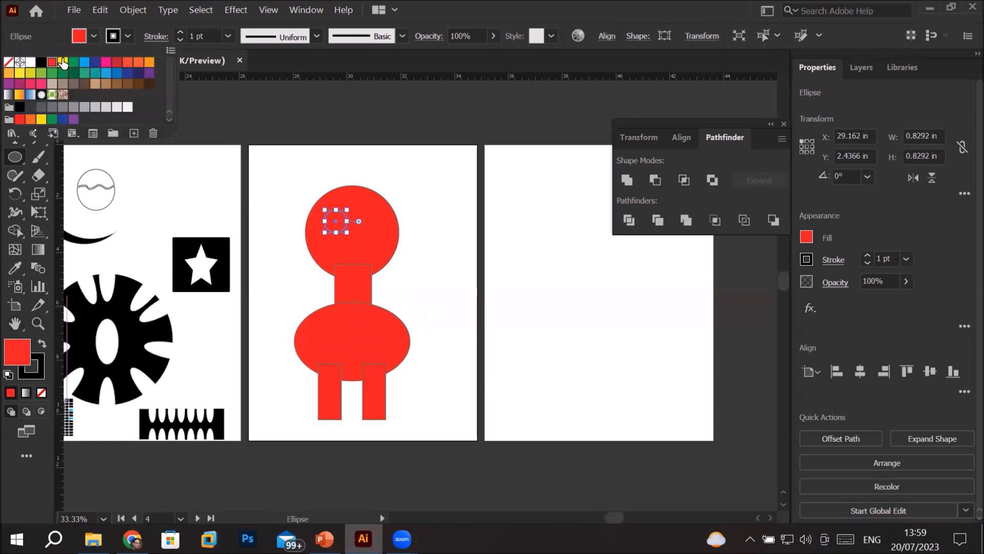
pyautogui.click(62, 62)
pyautogui.click(10, 357)
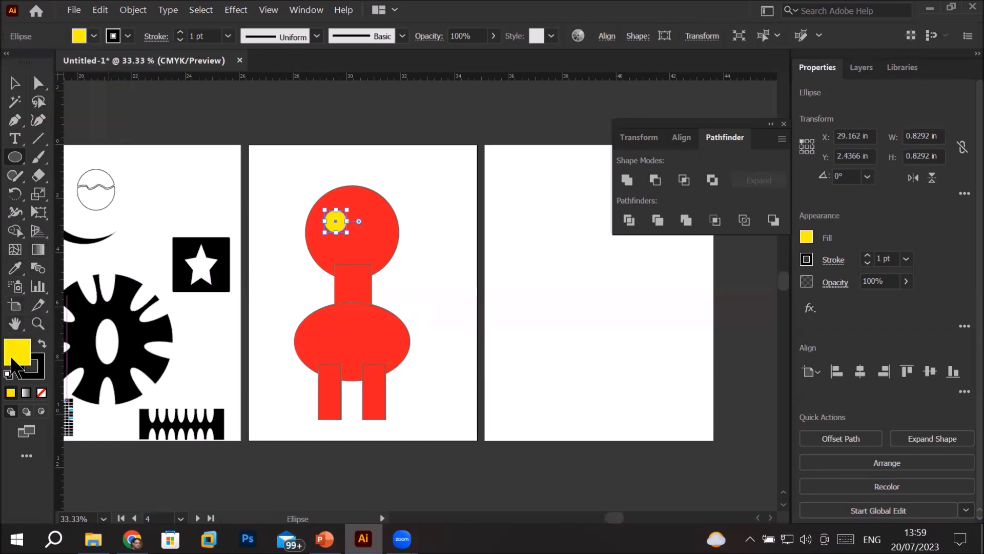
# Duplicate the yellow eye to the other half of the head
pyautogui.scroll(2, 309, 242)
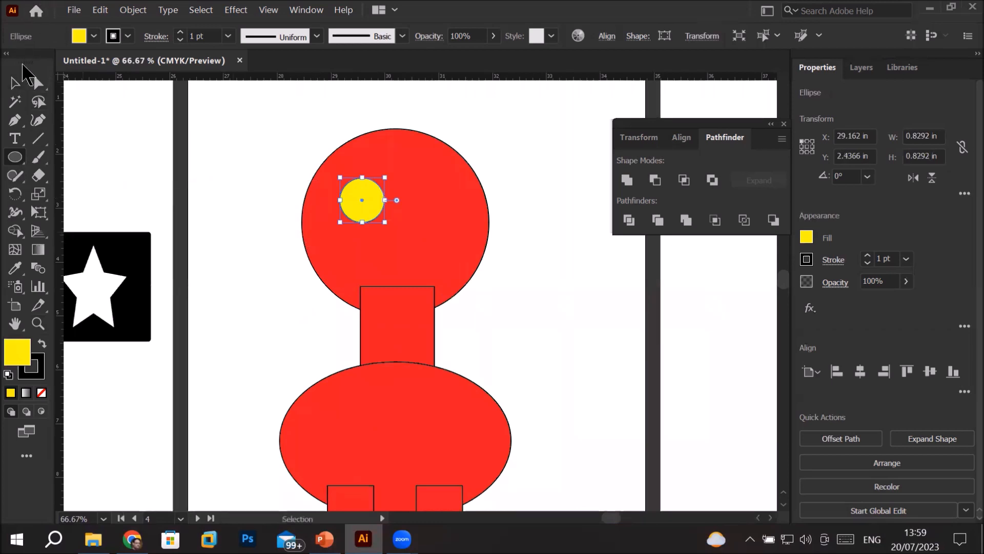
pyautogui.click(15, 82)
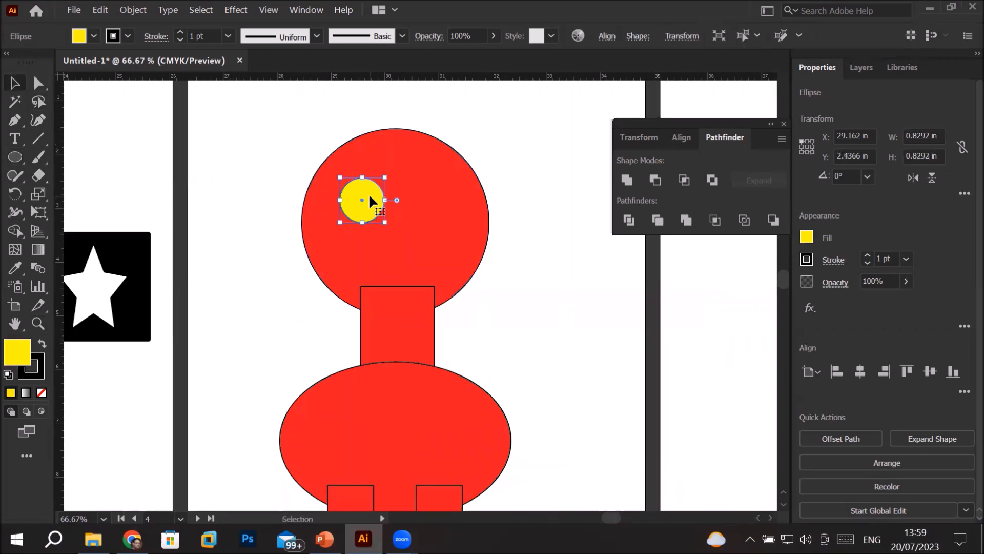
pyautogui.moveTo(369, 199); pyautogui.dragTo(436, 202)
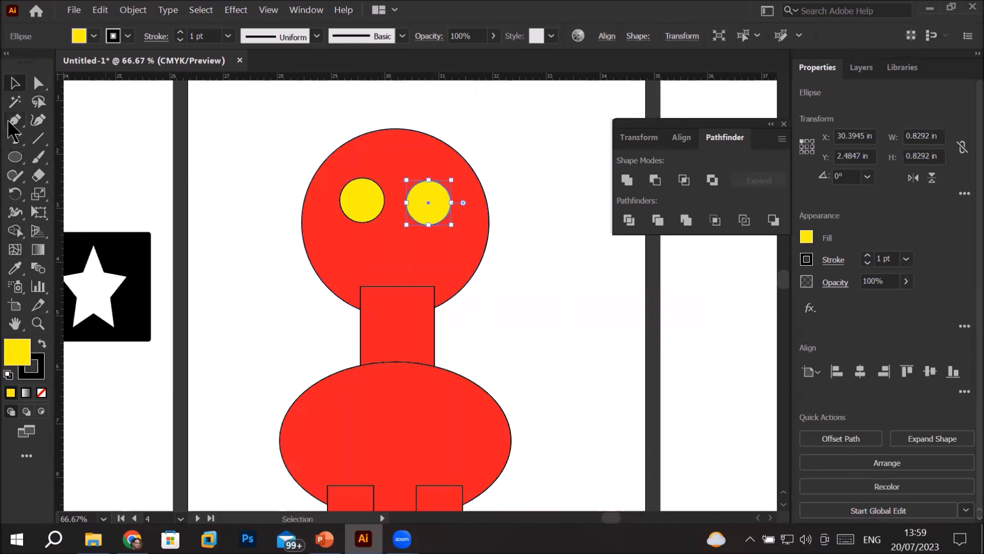
# Draw a yellow rounded-rectangle ear about 0.6 by 1.85 in beside the head and duplicate it on the opposite side
pyautogui.moveTo(15, 157); pyautogui.dragTo(63, 176)
pyautogui.moveTo(280, 165); pyautogui.dragTo(310, 265)
pyautogui.press('v')
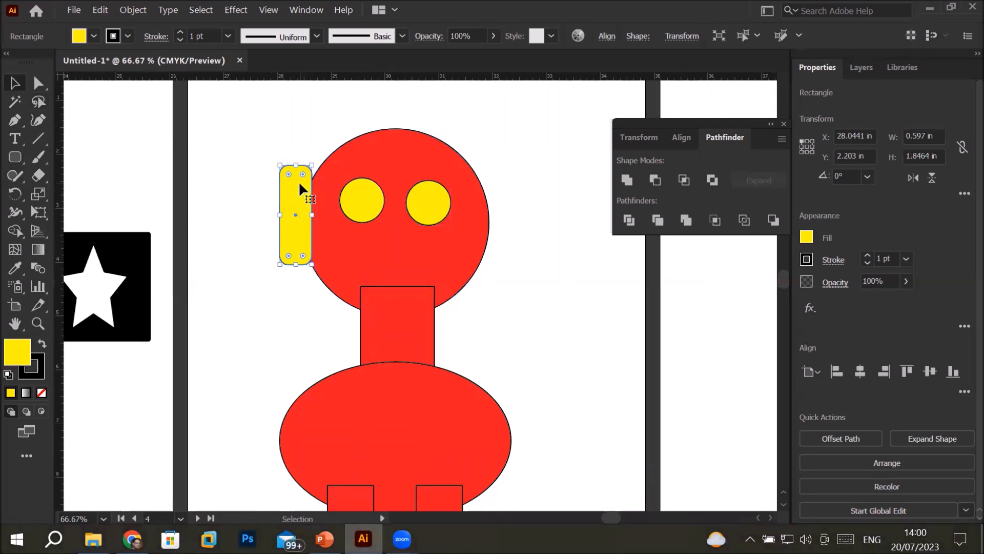
pyautogui.moveTo(300, 184); pyautogui.dragTo(501, 186)
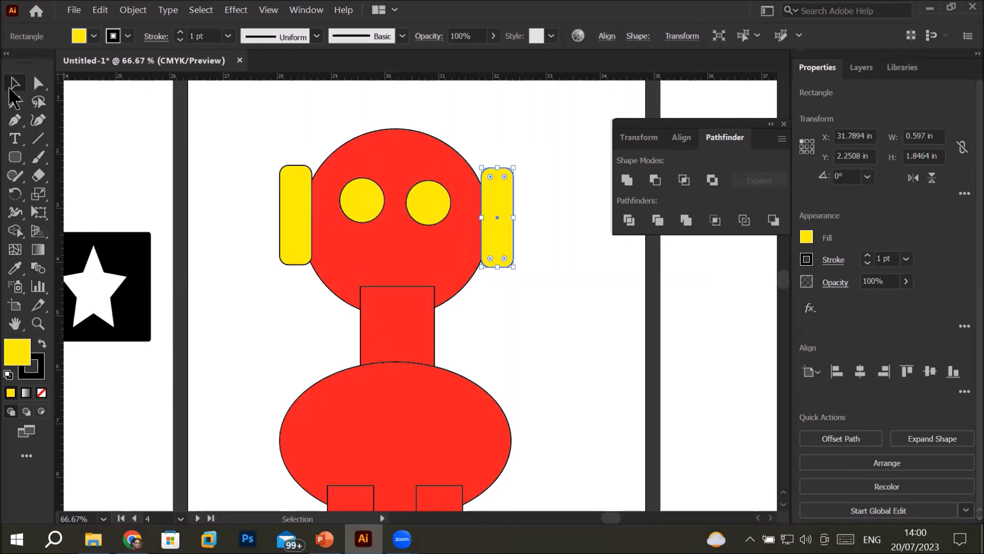
# Draw a yellow rounded rectangle about 2.24 by 0.58 in across the top of the head
pyautogui.click(15, 158)
pyautogui.moveTo(334, 108); pyautogui.dragTo(453, 138)
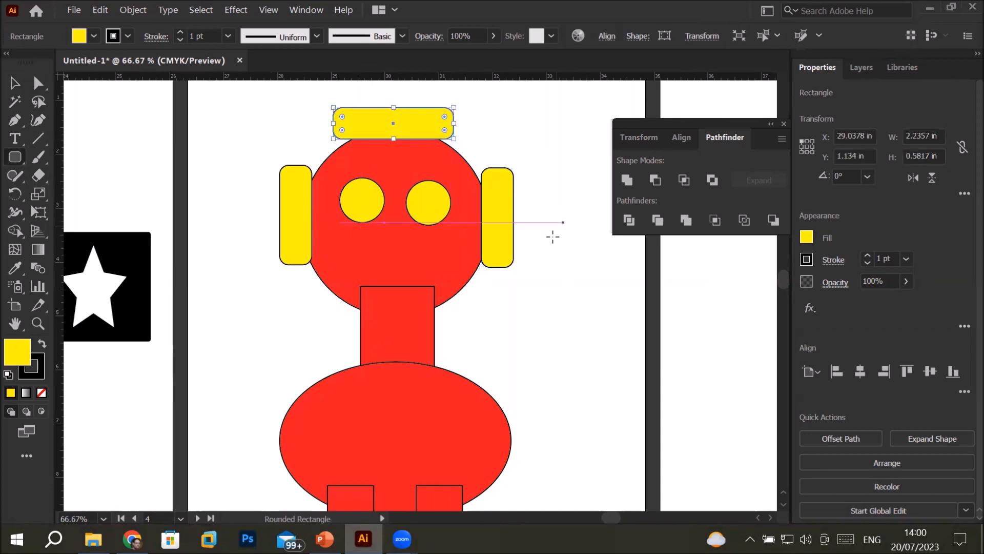
pyautogui.scroll(-1, 552, 236)
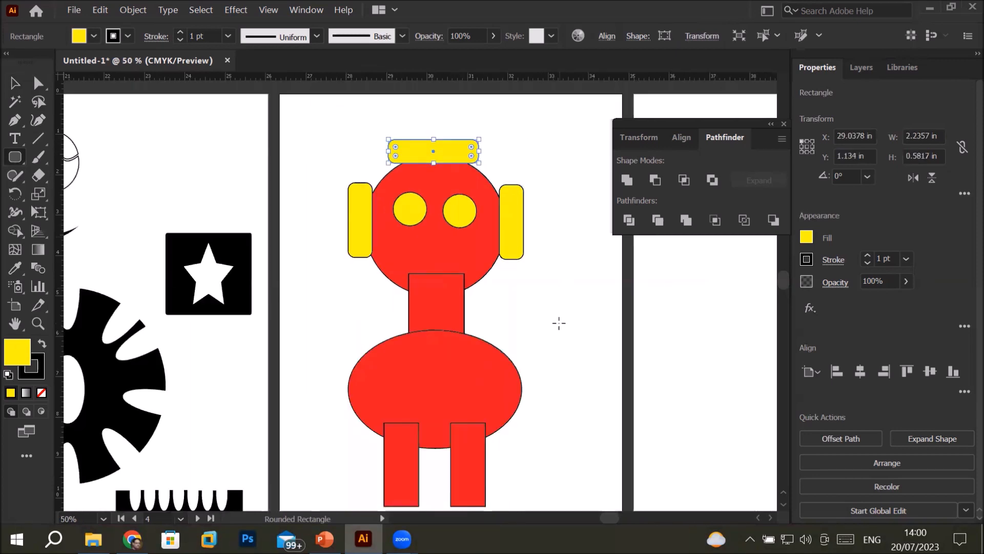
# Send the red neck rectangle to the back of the stacking order
pyautogui.click(14, 83)
pyautogui.click(429, 299)
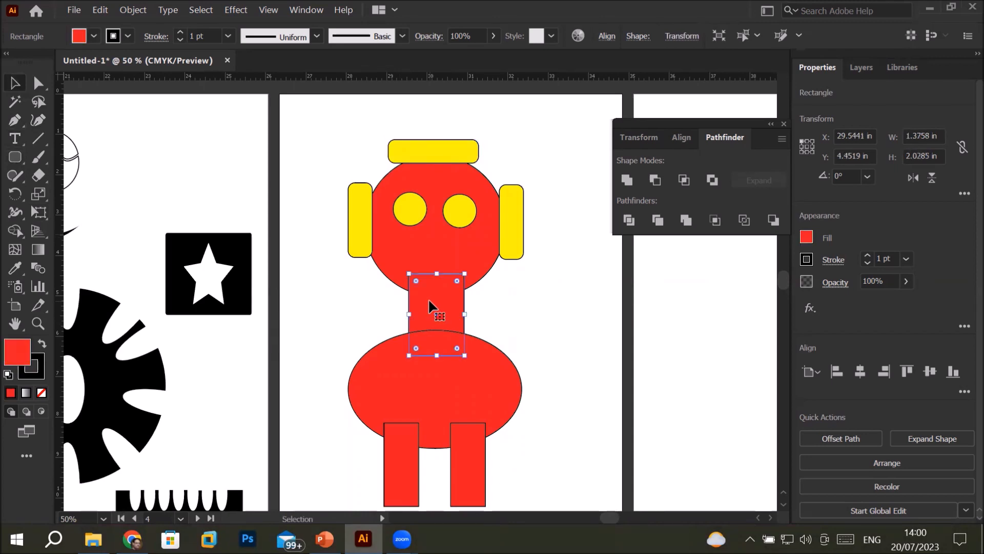
pyautogui.rightClick(429, 301)
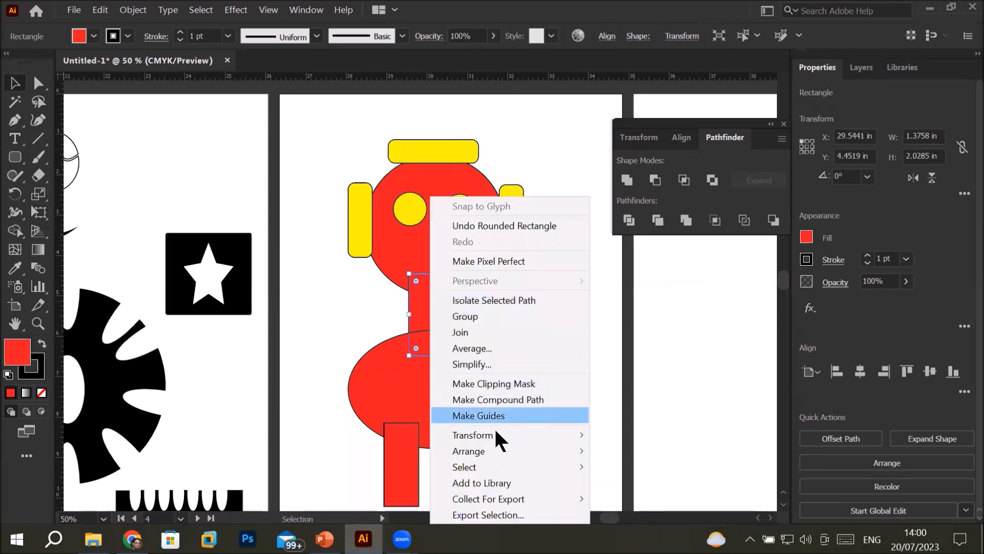
pyautogui.moveTo(492, 448)
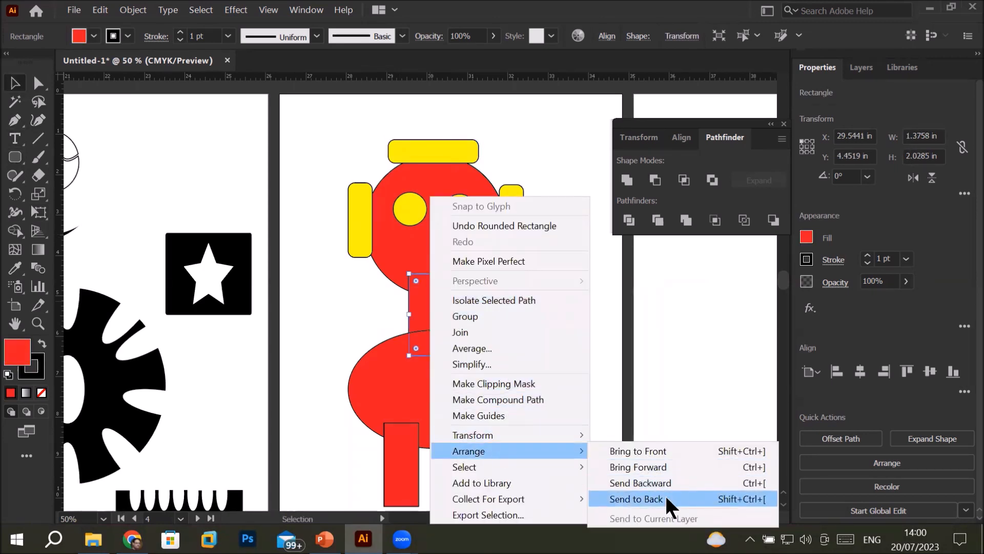
pyautogui.click(666, 494)
pyautogui.click(610, 333)
# Fill the neck rectangle with CMYK Cyan and deselect it
pyautogui.click(444, 313)
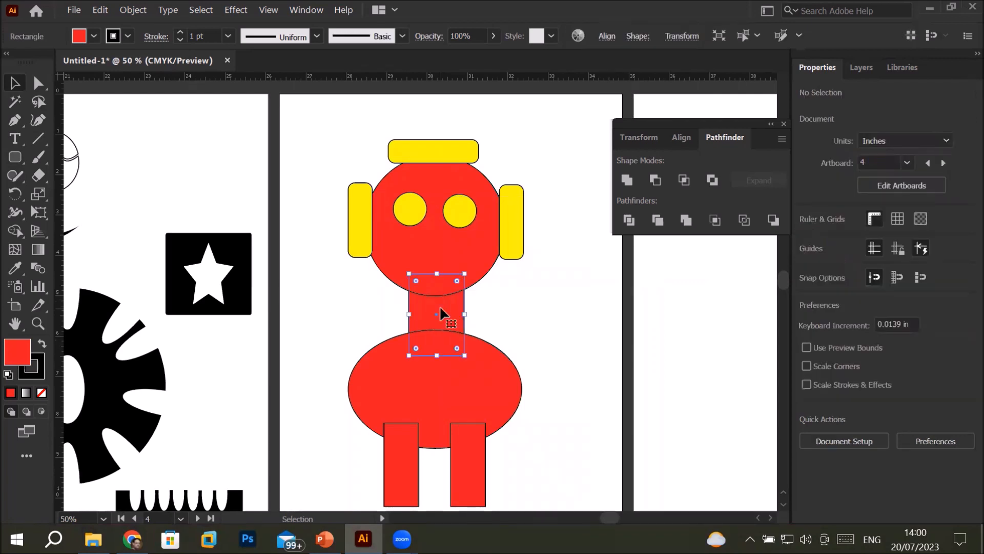
pyautogui.click(93, 35)
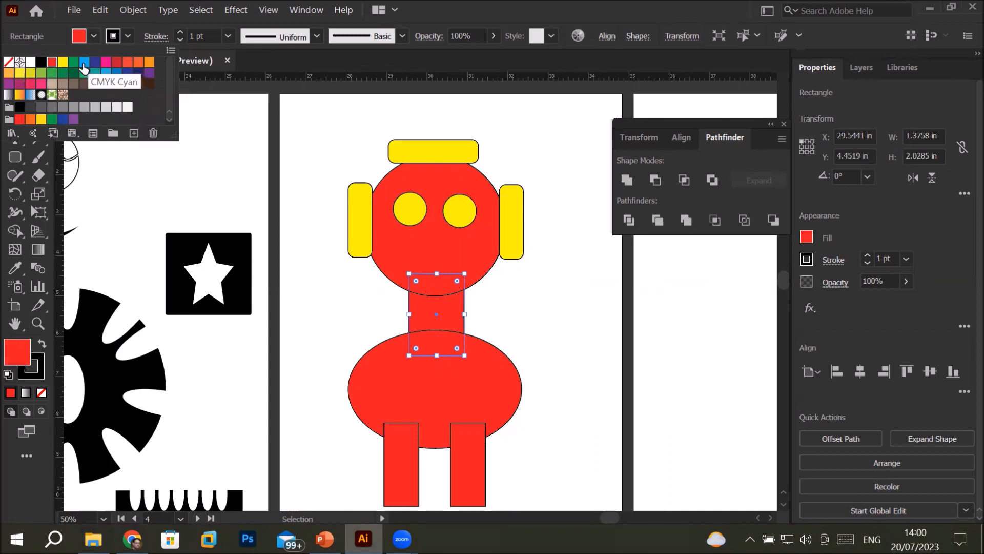
pyautogui.click(85, 61)
pyautogui.click(530, 314)
pyautogui.click(549, 317)
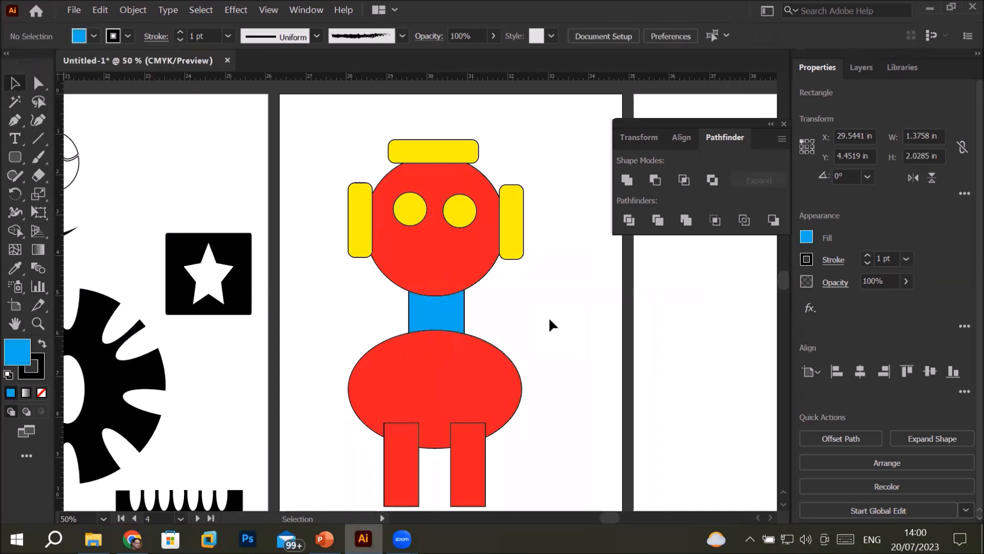
pyautogui.hotkey('ctrl', '-')
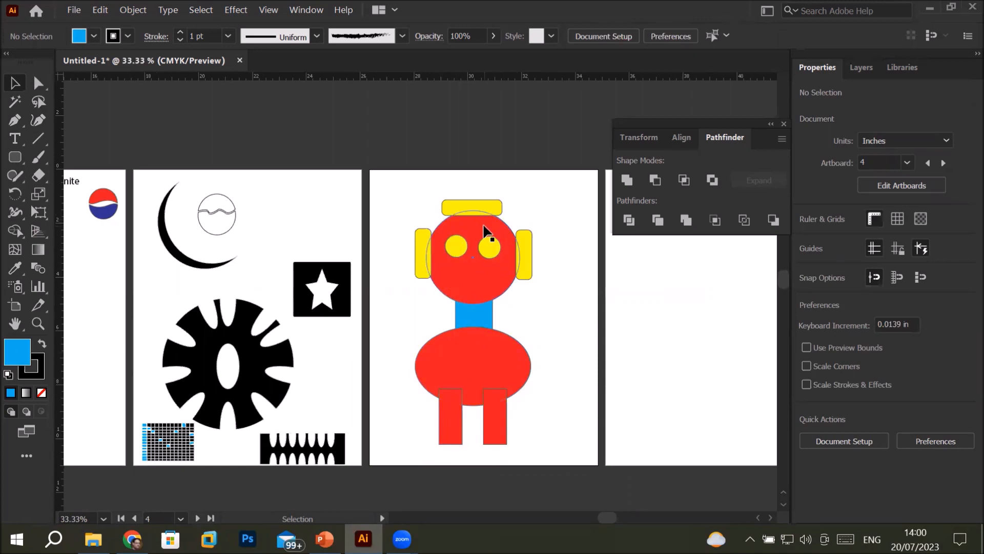
pyautogui.click(463, 316)
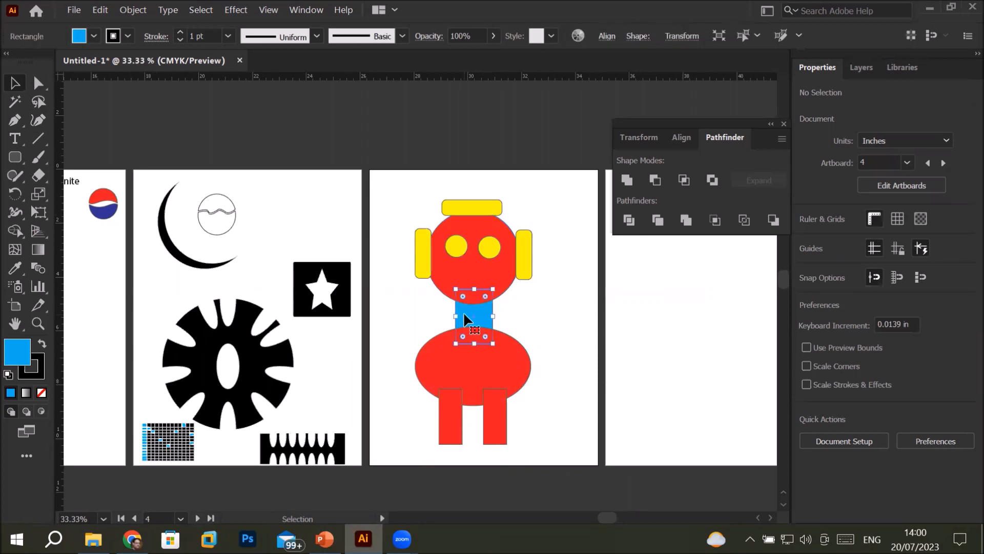
pyautogui.click(421, 231)
pyautogui.click(526, 240)
pyautogui.click(490, 204)
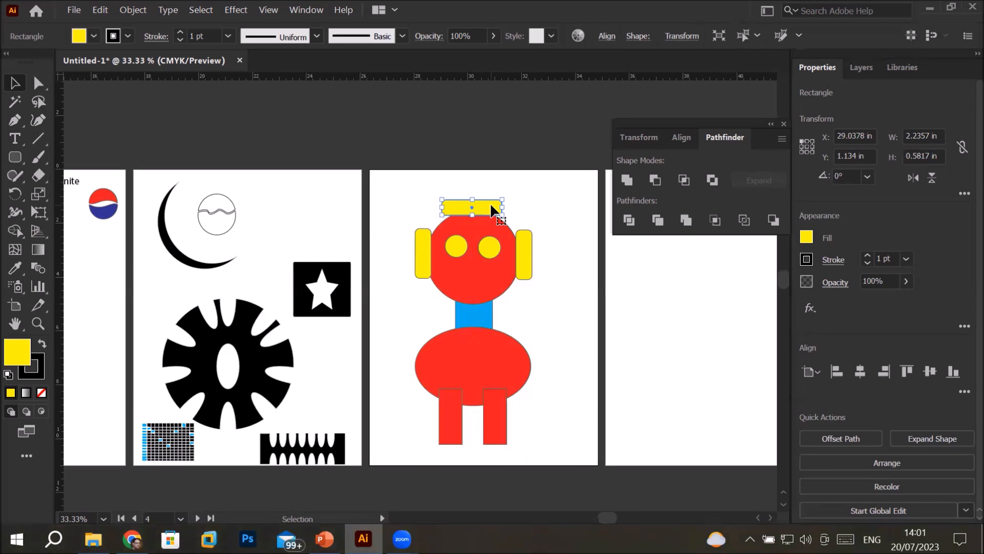
# Draw a flat yellow ellipse about 3.75 by 0.38 in across the lower head and shift it to overlap both ears
pyautogui.click(16, 157)
pyautogui.click(17, 156)
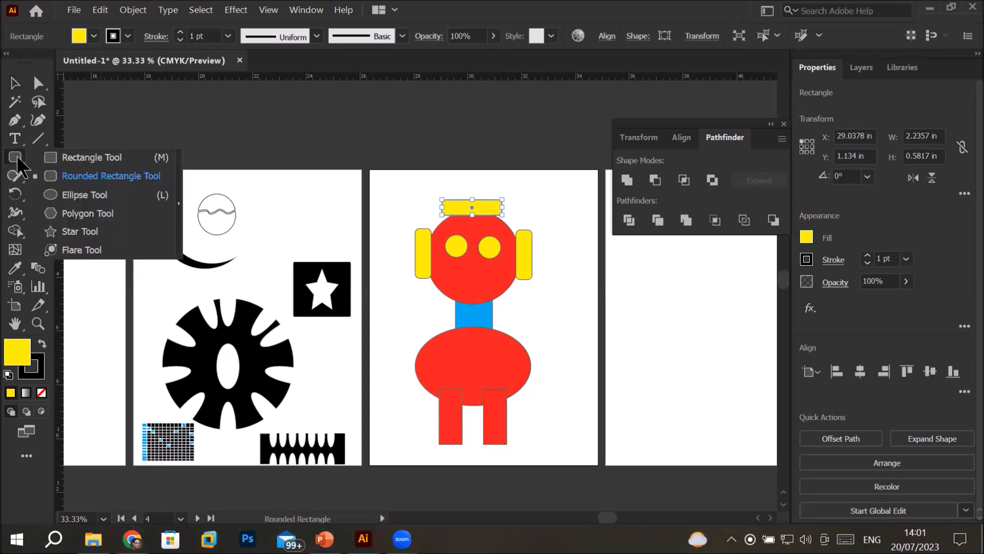
pyautogui.click(83, 194)
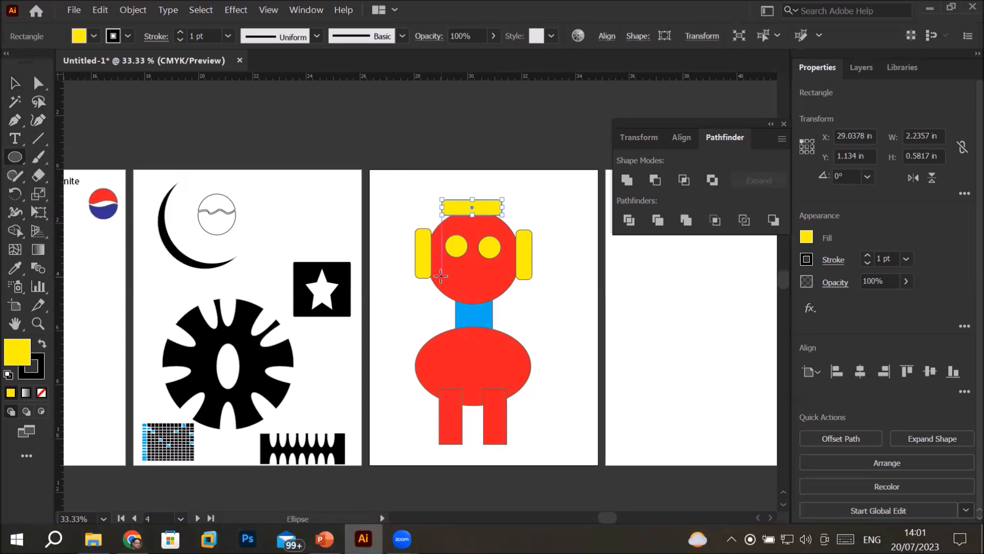
pyautogui.moveTo(430, 266); pyautogui.dragTo(525, 278)
pyautogui.press('v')
pyautogui.moveTo(459, 277); pyautogui.dragTo(431, 276)
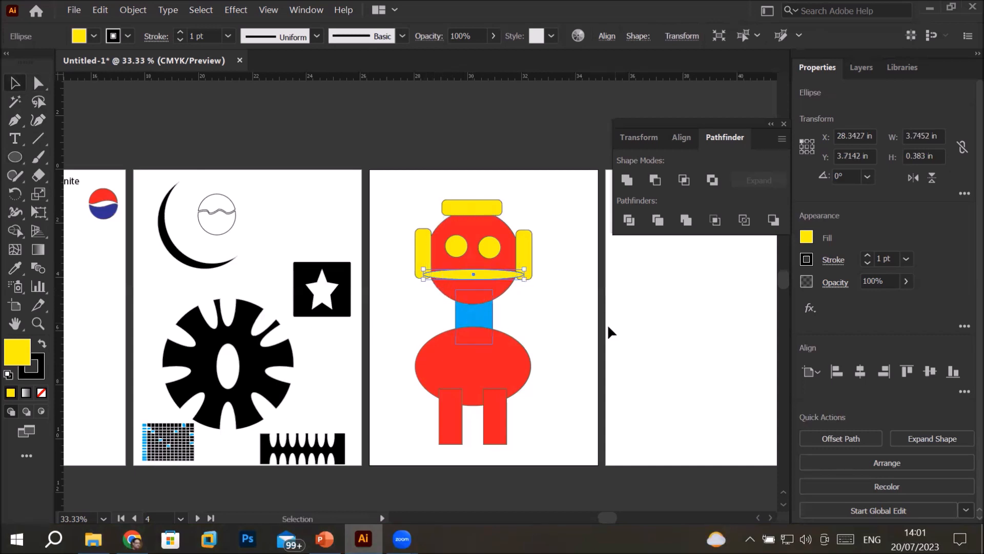
pyautogui.click(583, 325)
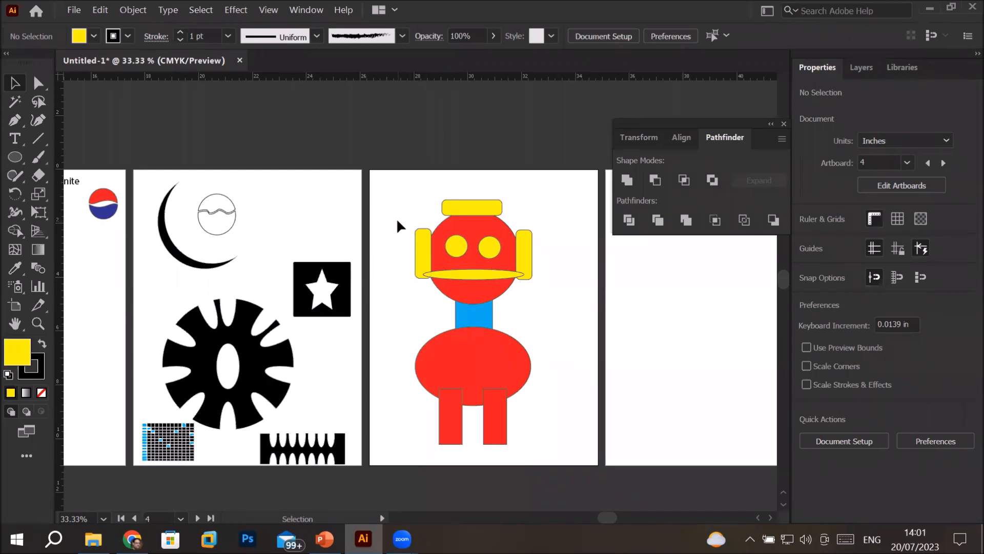
# Select all shapes of the figure and combine them with Pathfinder Merge
pyautogui.moveTo(379, 171); pyautogui.dragTo(570, 459)
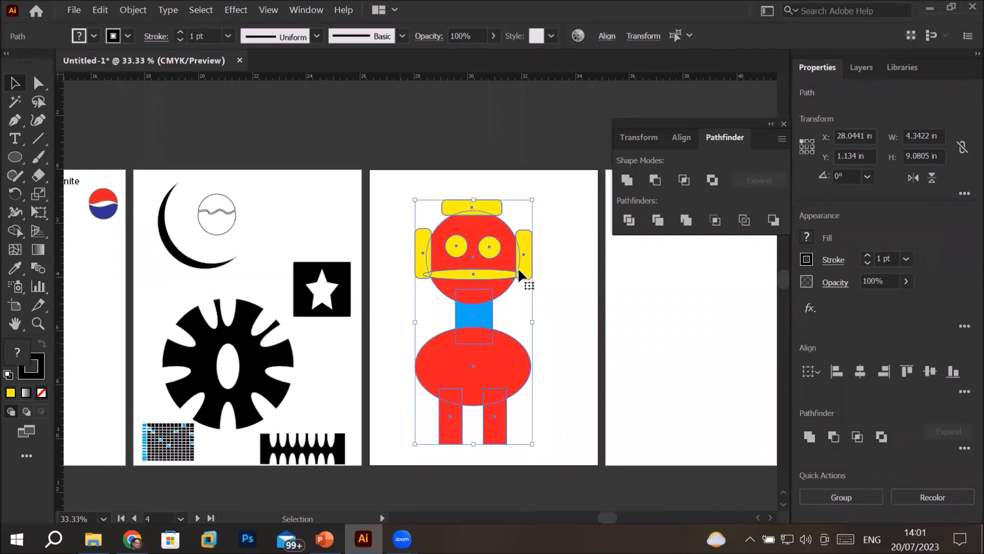
pyautogui.click(686, 220)
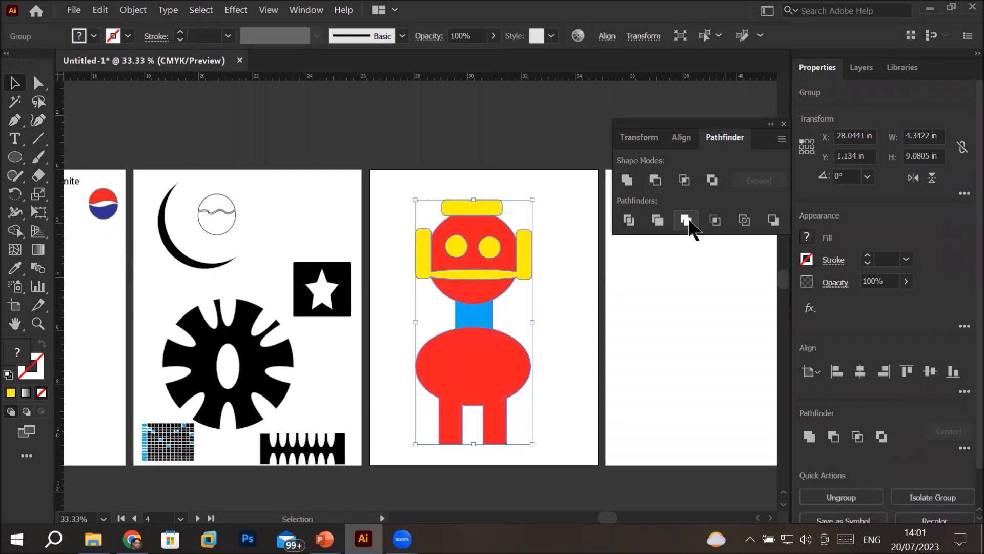
pyautogui.click(581, 314)
pyautogui.scroll(2, 435, 433)
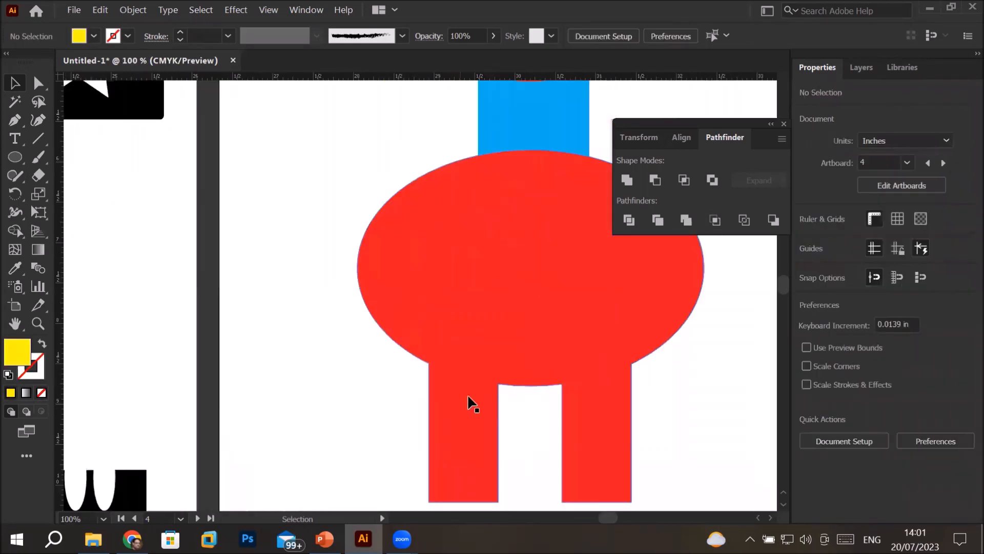
# Isolate the merged ears-and-mouth shape inside the figure group, fill it with dark red and exit isolation
pyautogui.scroll(2, 472, 404)
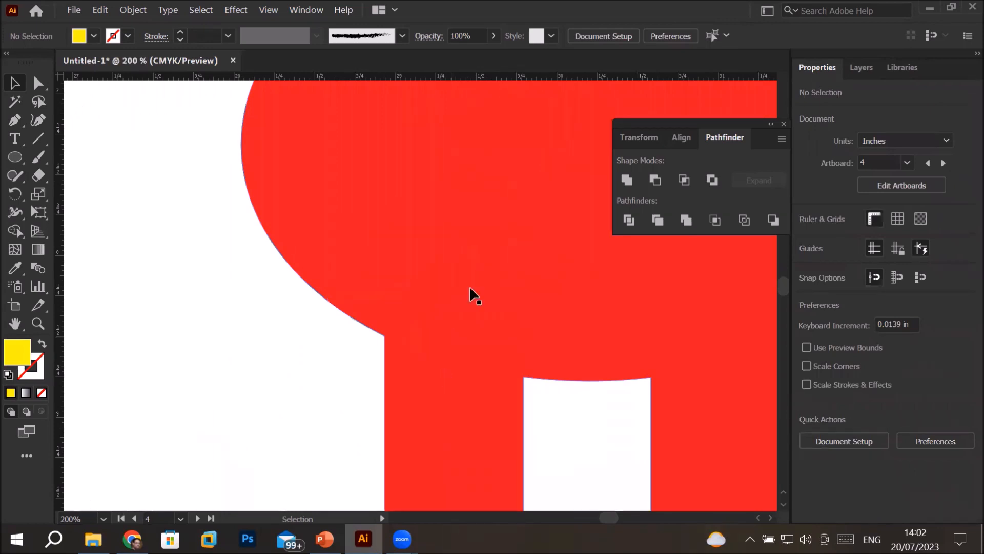
pyautogui.scroll(-5, 529, 347)
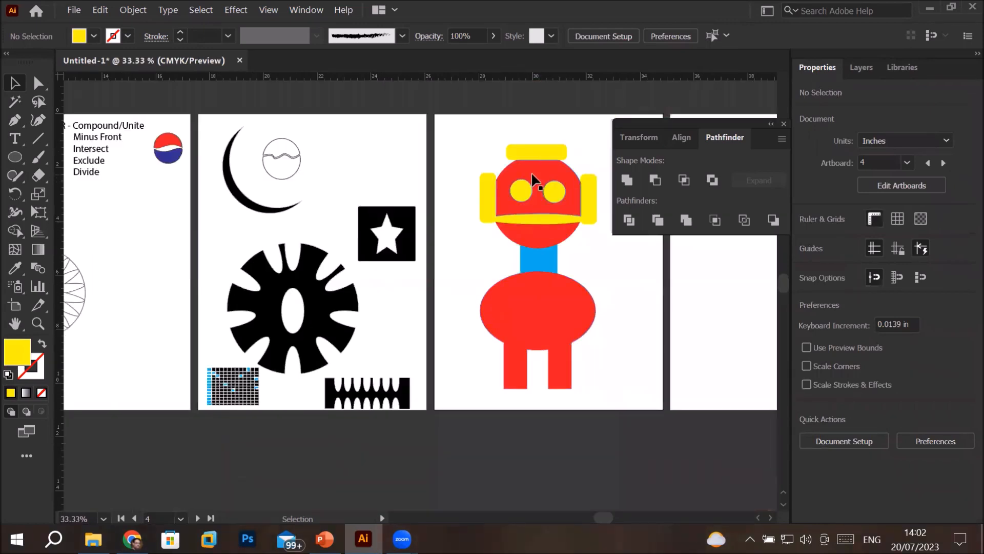
pyautogui.scroll(3, 533, 180)
pyautogui.scroll(1, 535, 185)
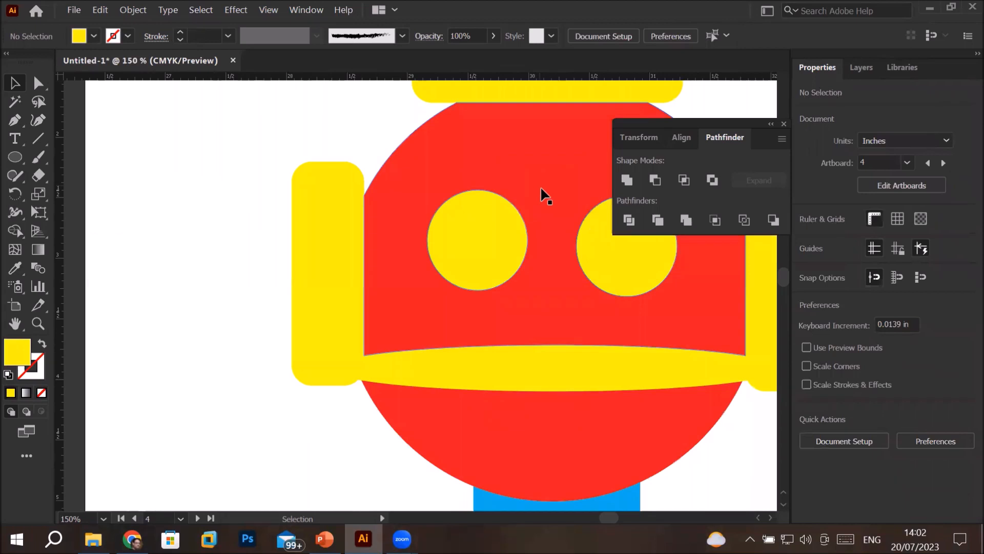
pyautogui.scroll(-3, 549, 275)
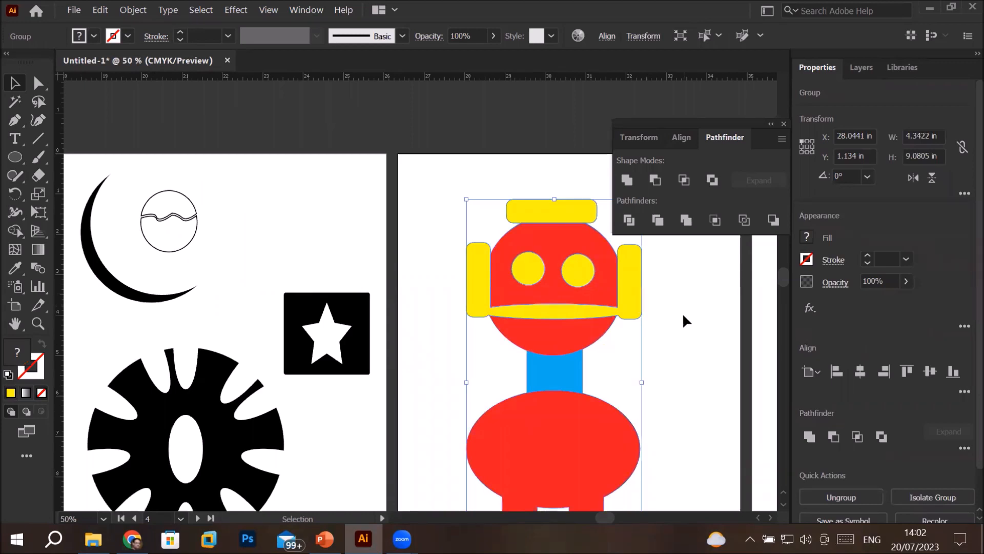
pyautogui.doubleClick(556, 202)
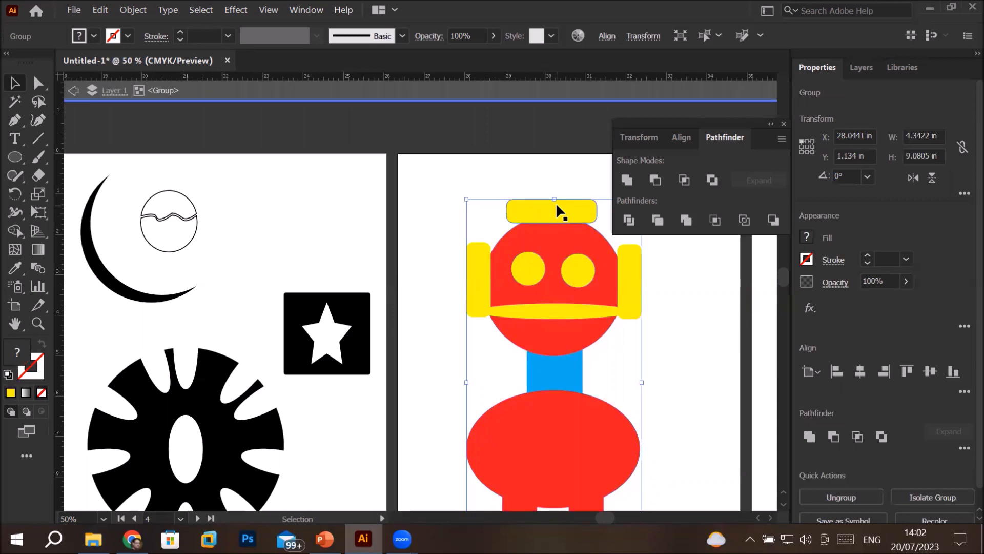
pyautogui.doubleClick(469, 263)
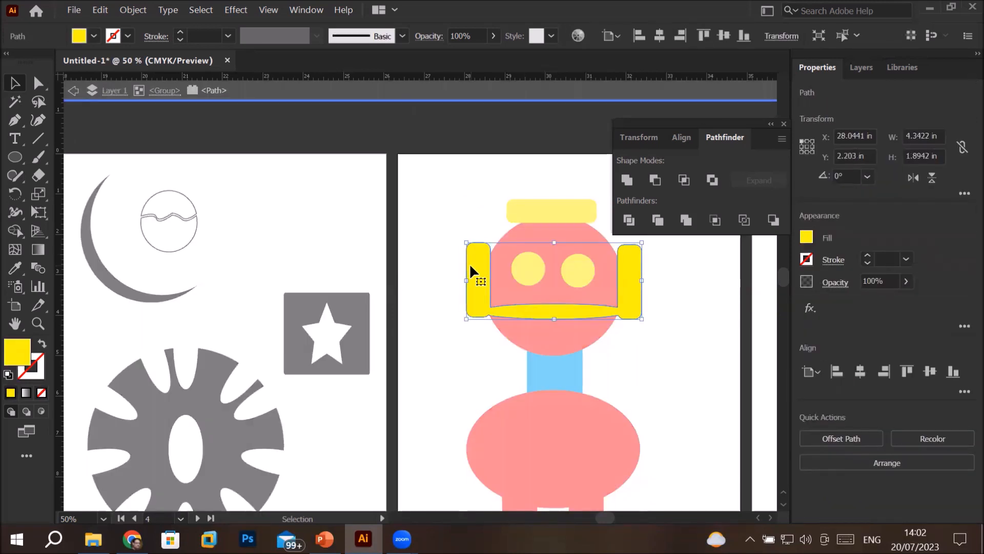
pyautogui.click(94, 36)
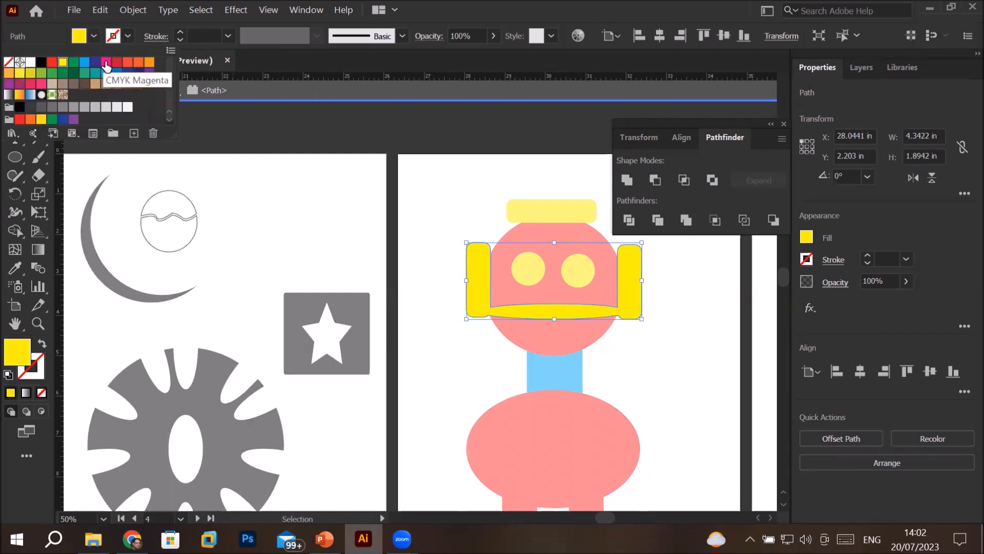
pyautogui.click(106, 64)
pyautogui.click(116, 63)
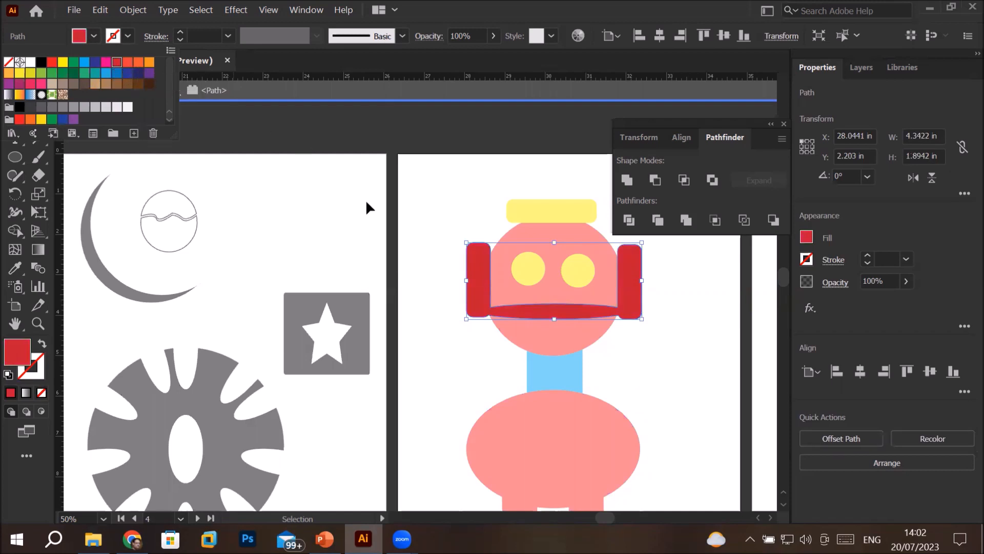
pyautogui.click(434, 221)
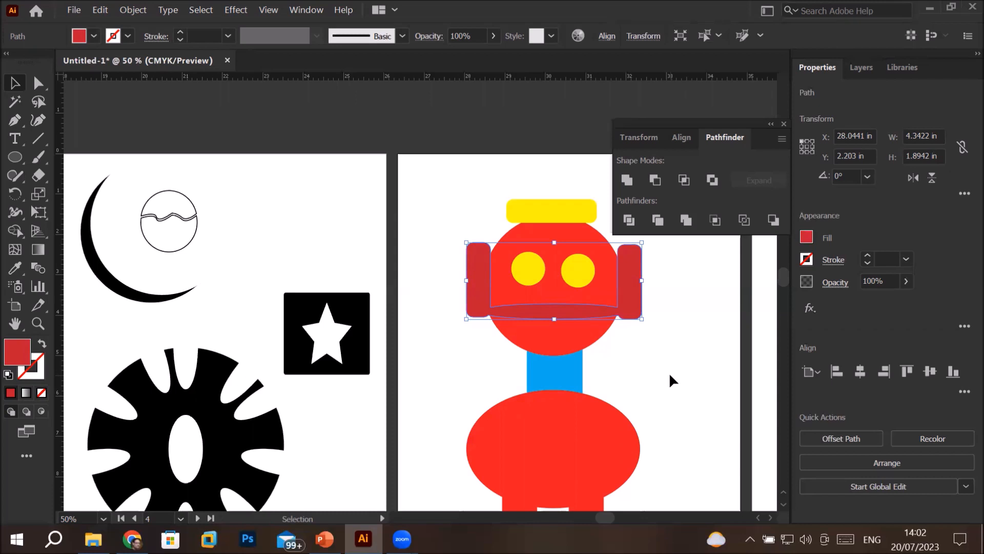
# Isolate the merged body with legs and the cyan neck in turn, and move each away from the head
pyautogui.scroll(-3, 669, 372)
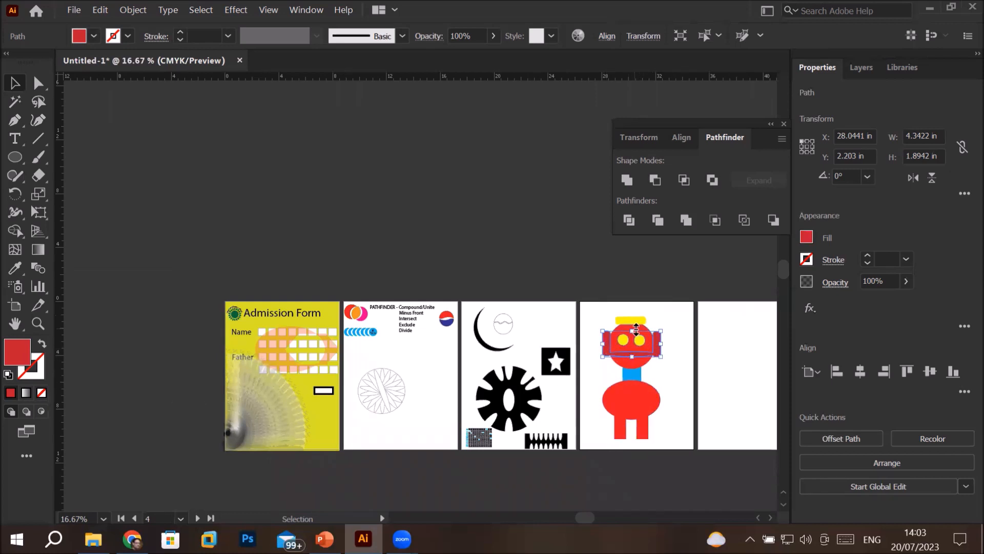
pyautogui.click(627, 416)
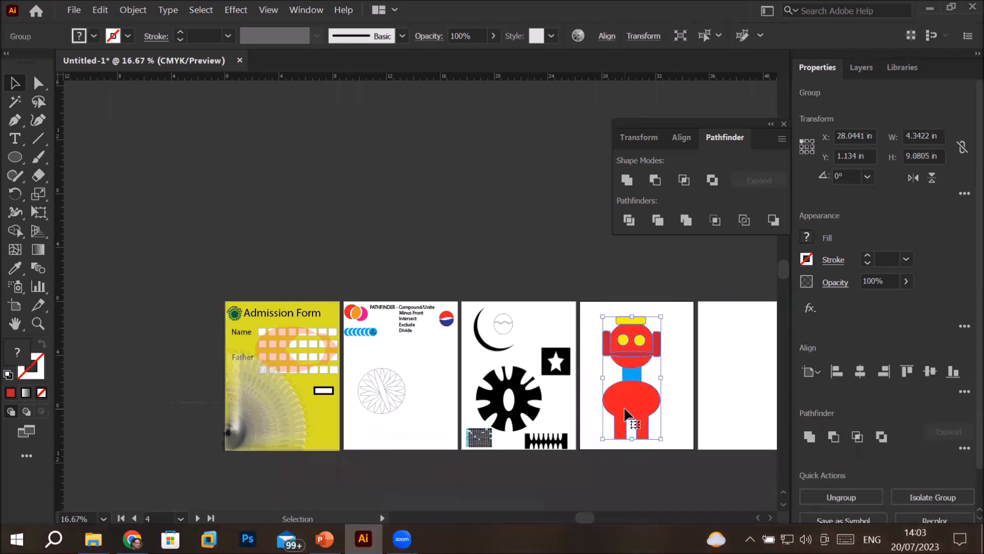
pyautogui.doubleClick(626, 416)
pyautogui.moveTo(627, 415); pyautogui.dragTo(651, 429)
pyautogui.doubleClick(633, 373)
pyautogui.moveTo(633, 373); pyautogui.dragTo(608, 389)
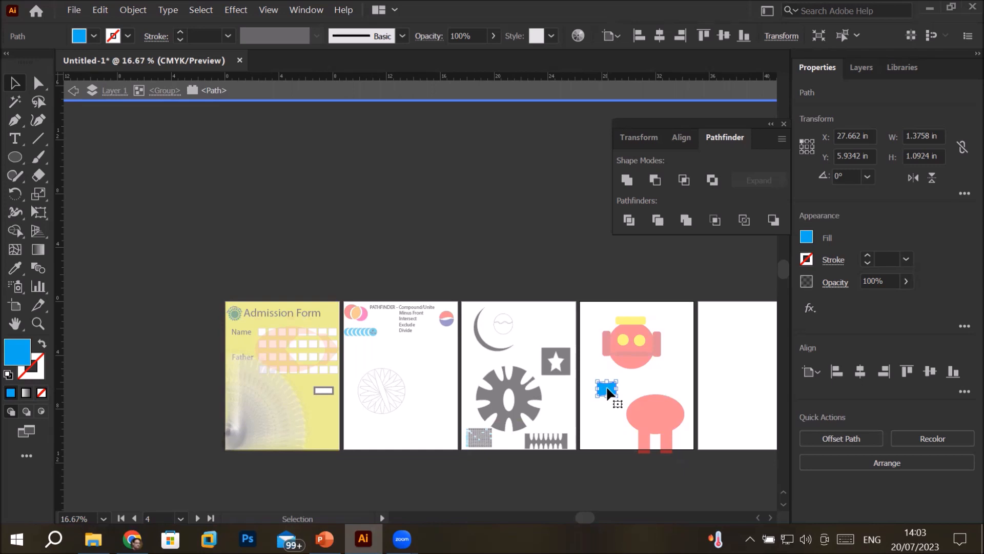
# Undo the moves of the neck and body, and deselect the figure
pyautogui.press('a')
pyautogui.hotkey('ctrl', 'z')
pyautogui.hotkey('ctrl', 'z')
pyautogui.hotkey('ctrl', 'z')
pyautogui.hotkey('ctrl', 'z')
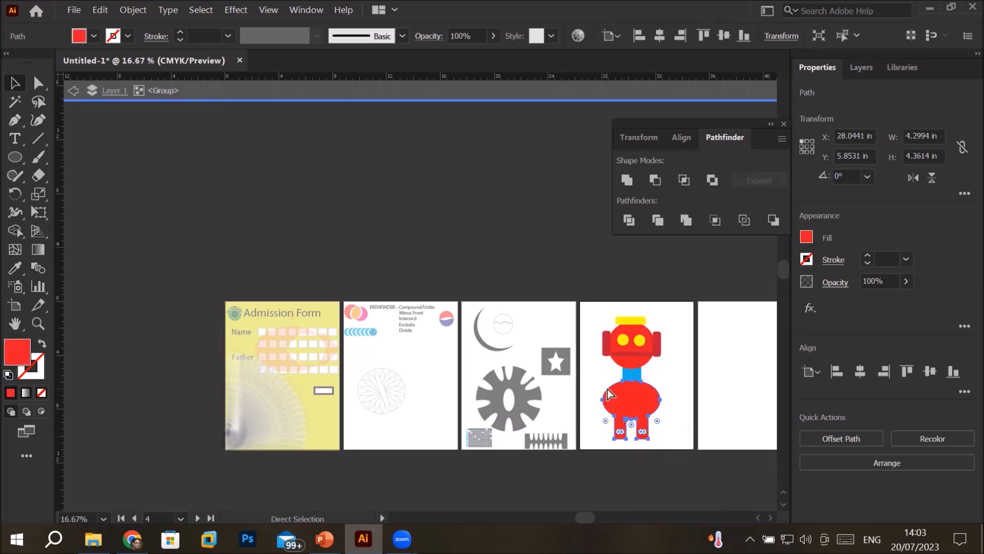
pyautogui.click(673, 325)
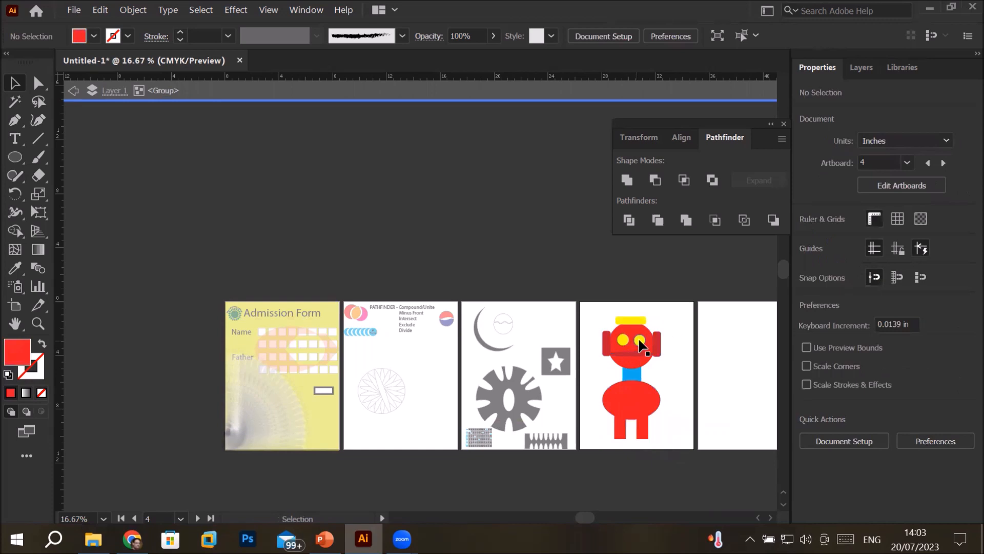
# Isolate the figure's left eye circle to examine it as a separate path, and exit isolation mode
pyautogui.click(642, 340)
pyautogui.doubleClick(623, 341)
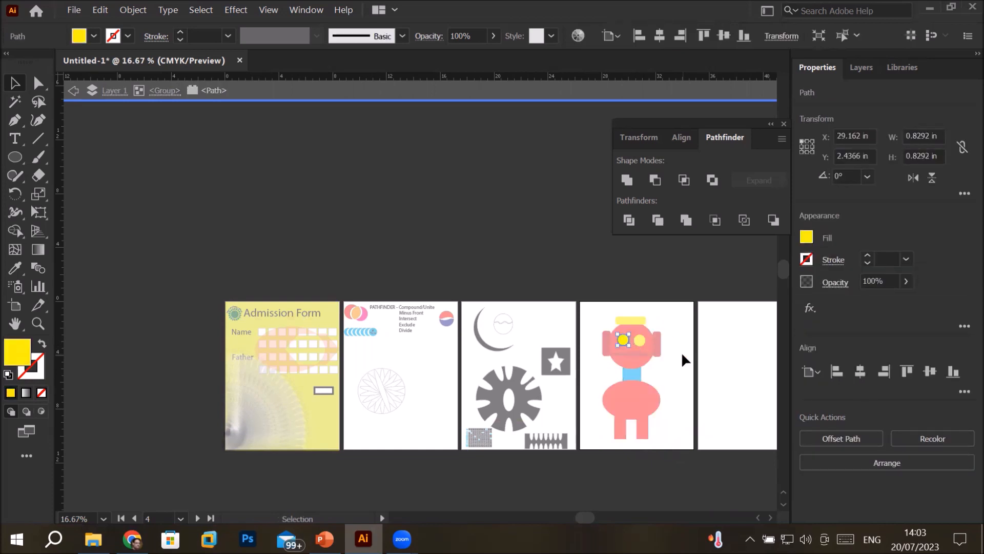
pyautogui.scroll(2, 682, 351)
pyautogui.scroll(2, 681, 348)
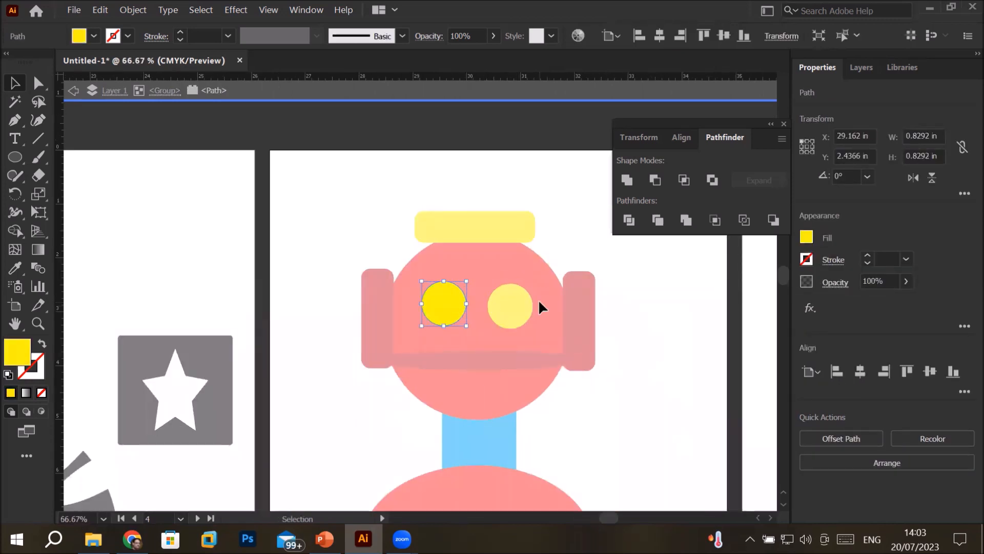
pyautogui.click(688, 360)
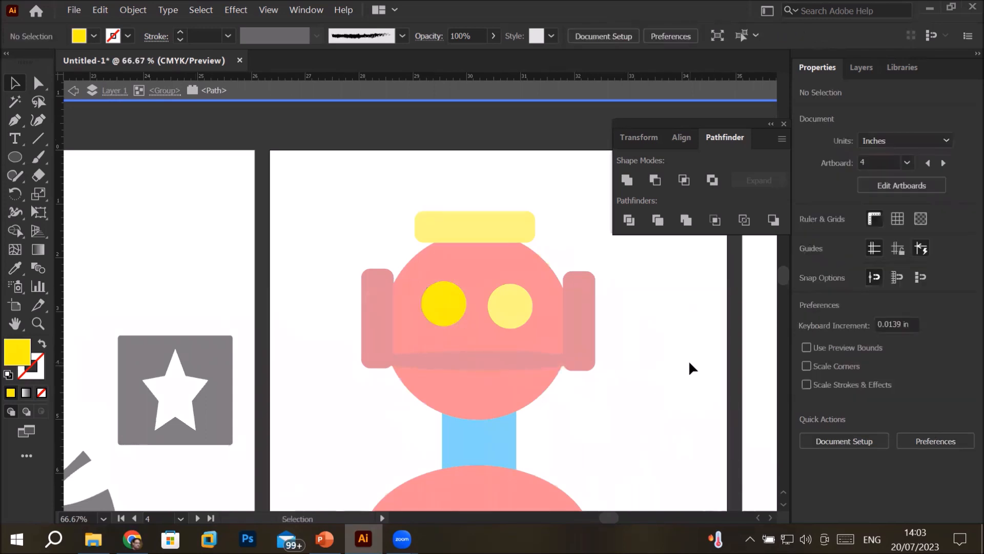
pyautogui.doubleClick(689, 361)
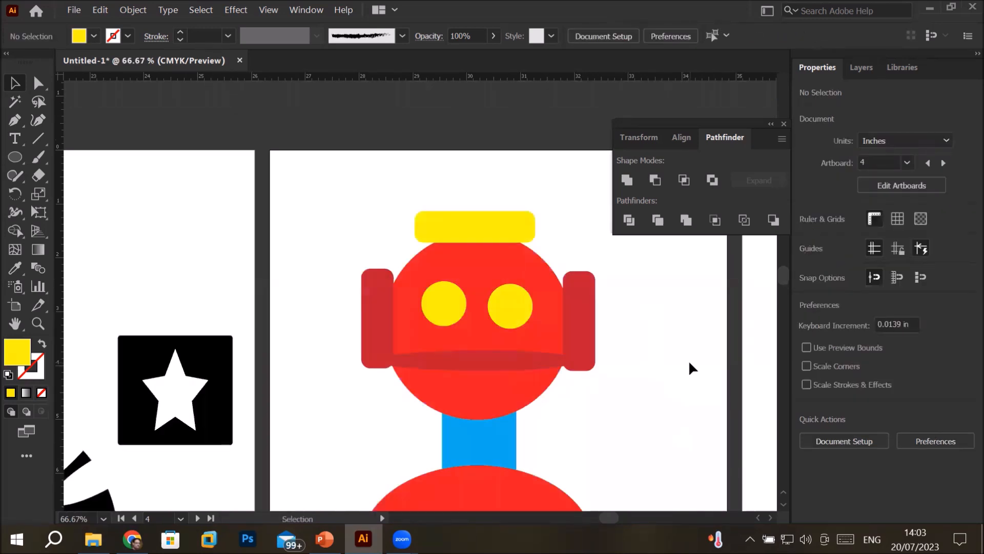
# Switch to the PowerPoint presentation and advance from the Merge slide to the Pathfinder Tool – Crop slide
pyautogui.scroll(-4, 689, 363)
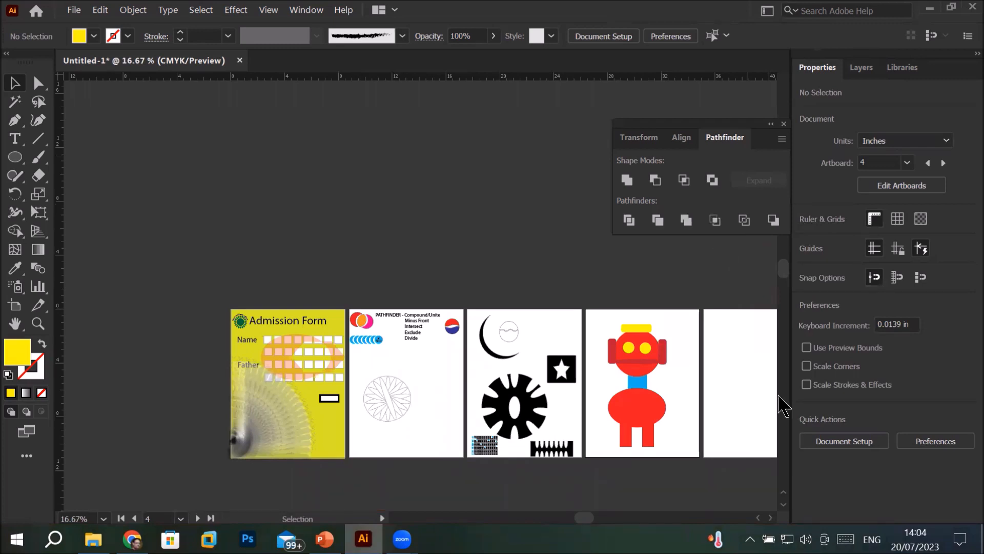
pyautogui.moveTo(724, 365); pyautogui.dragTo(436, 357)
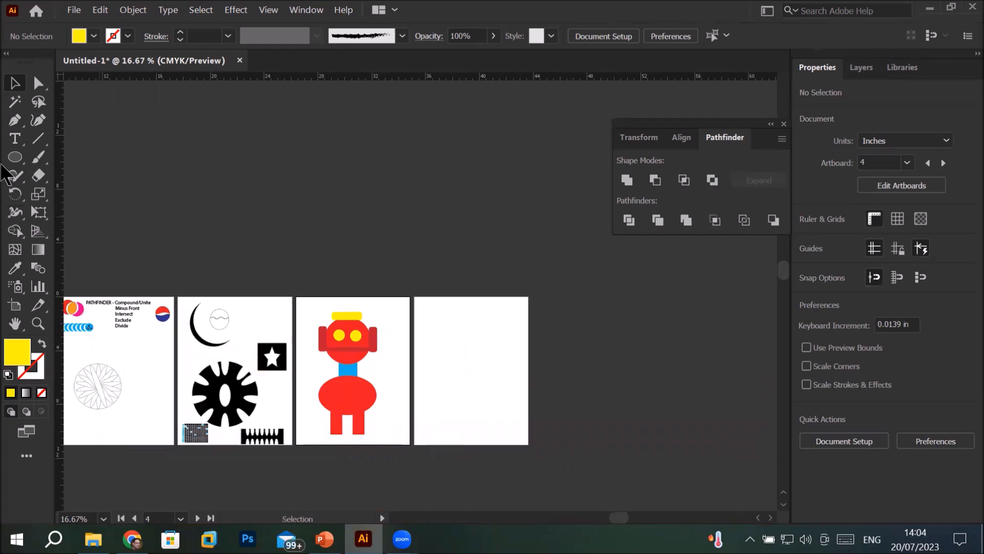
pyautogui.click(325, 539)
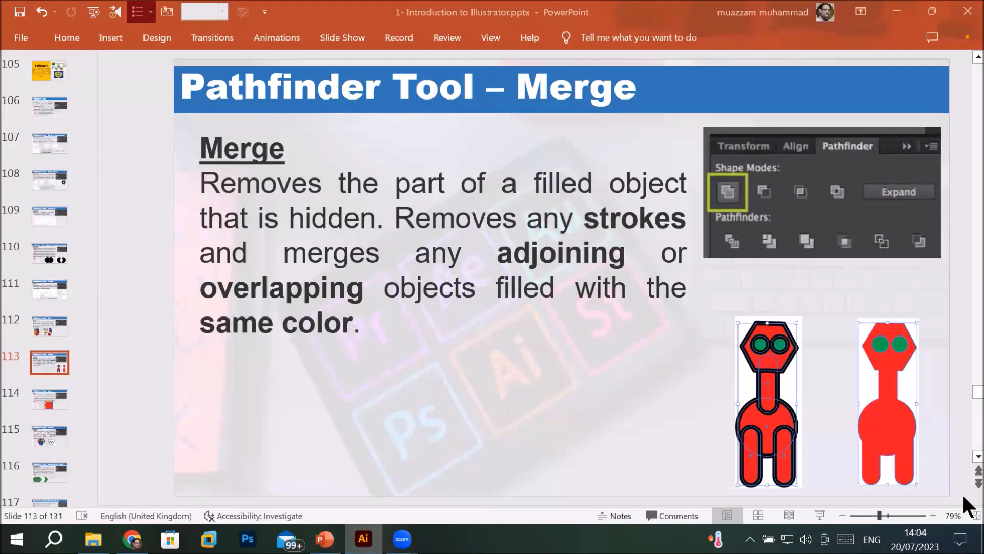
pyautogui.scroll(-1, 966, 455)
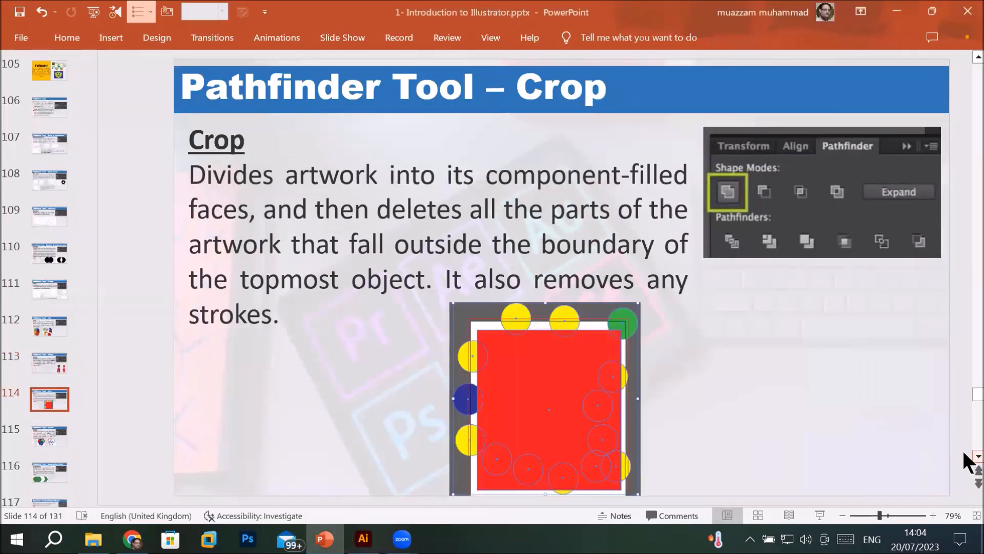
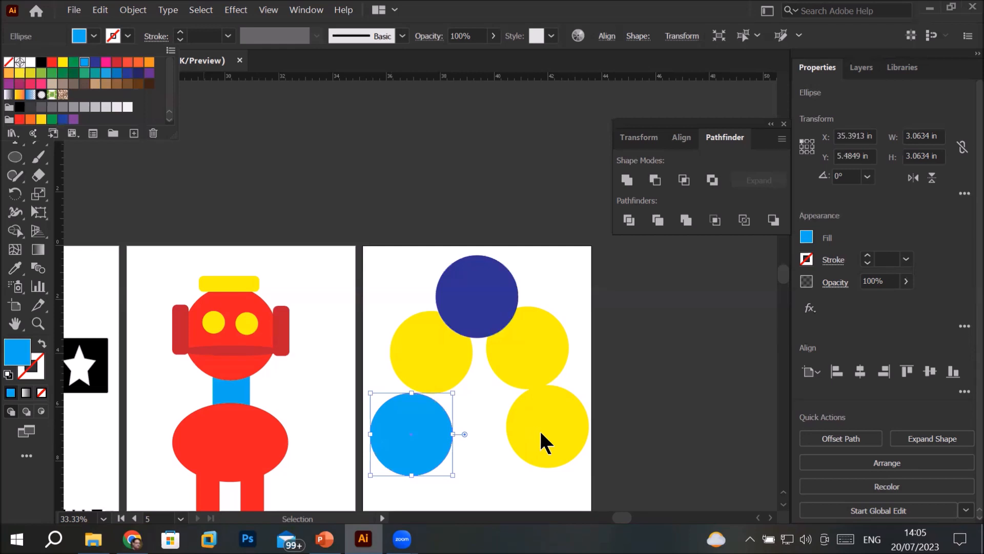
# Move the lowest yellow circle slightly up and fill it with green
pyautogui.moveTo(545, 457); pyautogui.dragTo(545, 450)
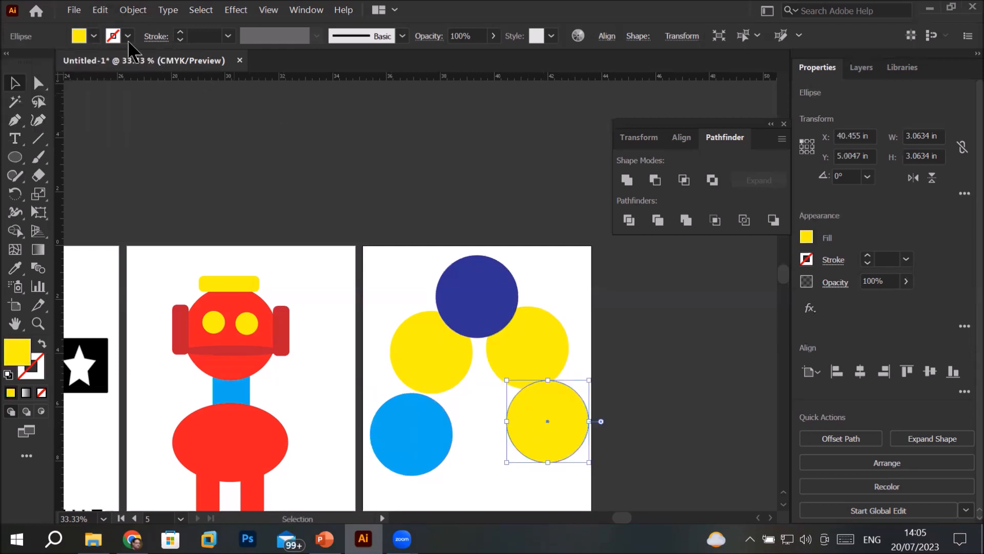
pyautogui.click(93, 37)
pyautogui.click(73, 62)
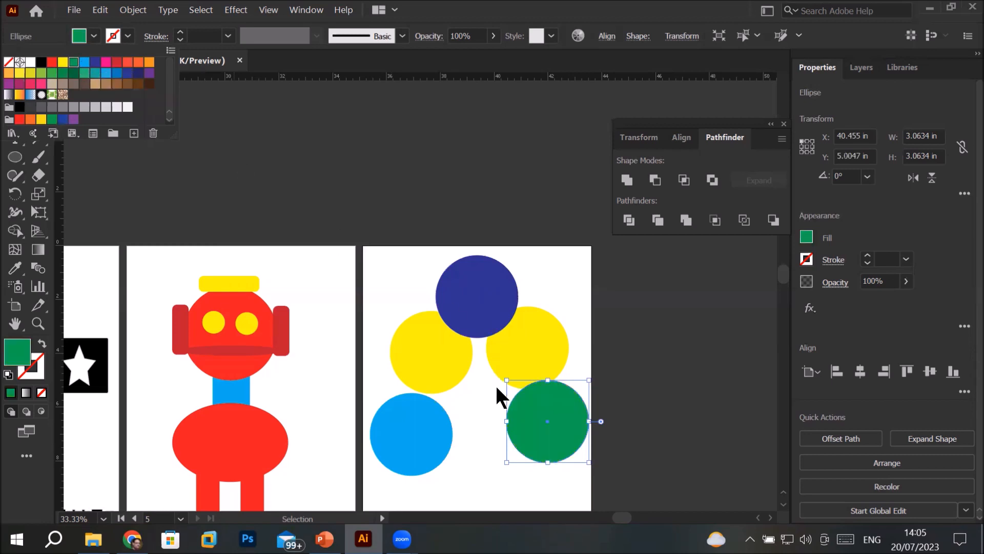
# Draw a green rounded rectangle about 4.39 in wide and 8.12 in high over the middle of the five circles
pyautogui.click(22, 154)
pyautogui.click(21, 154)
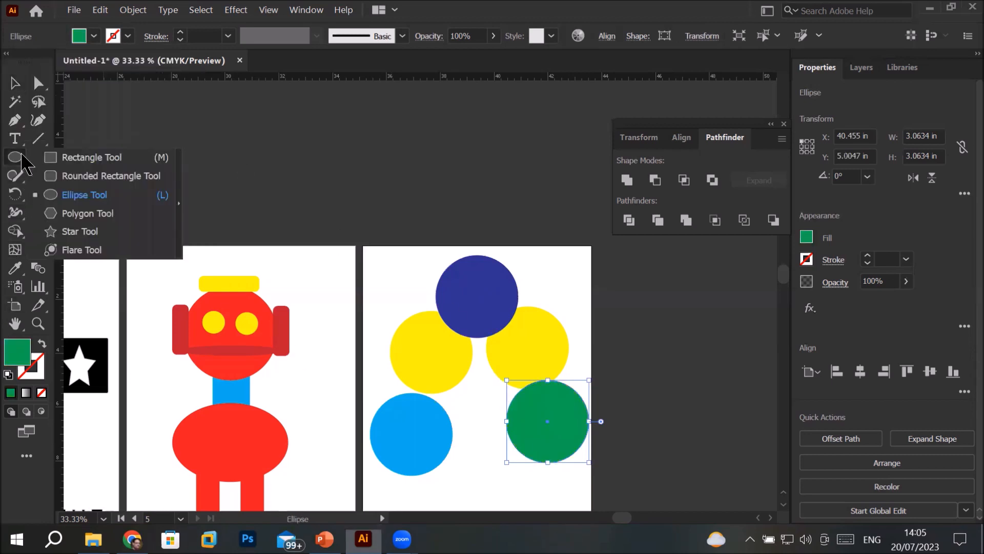
pyautogui.click(93, 177)
pyautogui.moveTo(421, 280); pyautogui.dragTo(540, 498)
pyautogui.scroll(-2, 548, 476)
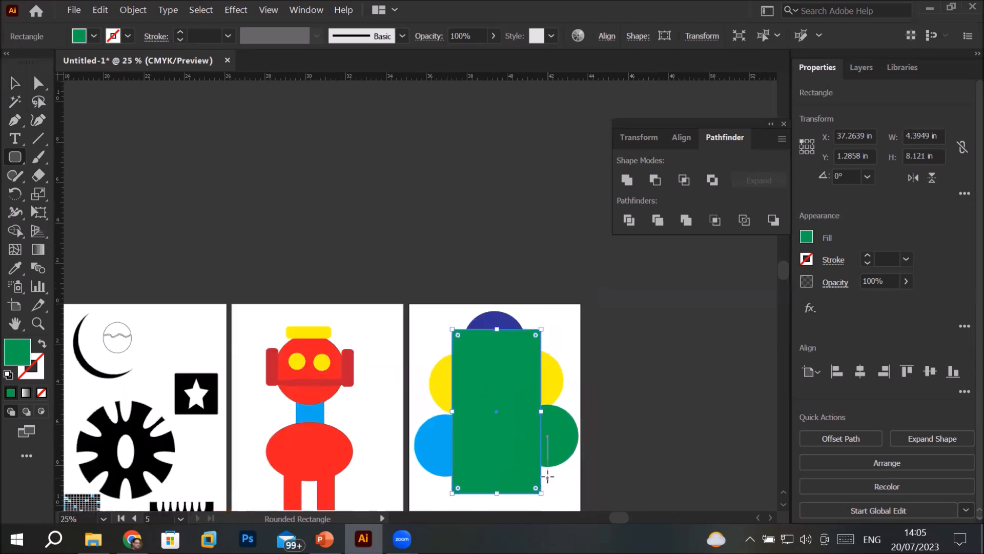
pyautogui.scroll(2, 619, 465)
pyautogui.press('space')
pyautogui.moveTo(621, 467); pyautogui.dragTo(593, 321)
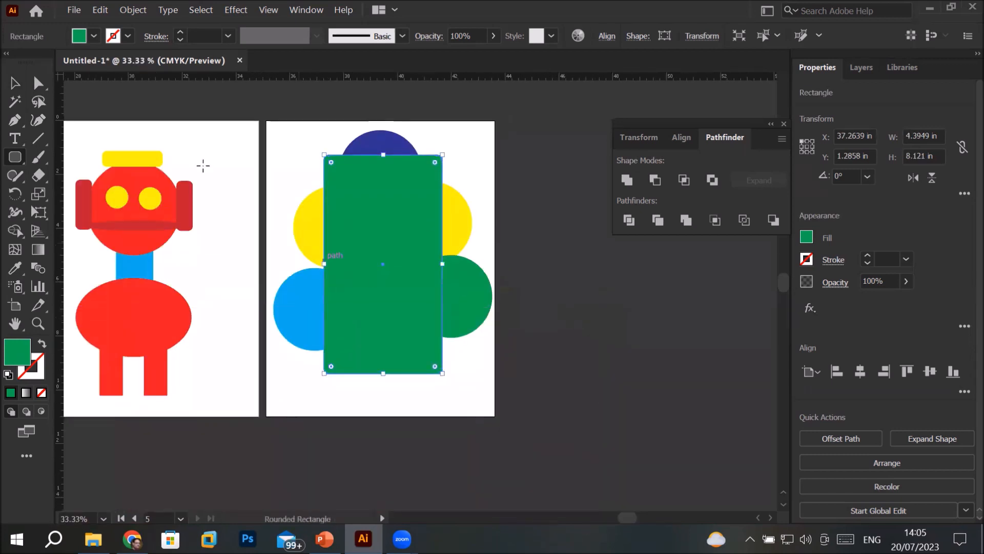
# Crop the five circles to the rounded rectangle with Pathfinder Crop, and undo the crop
pyautogui.click(11, 84)
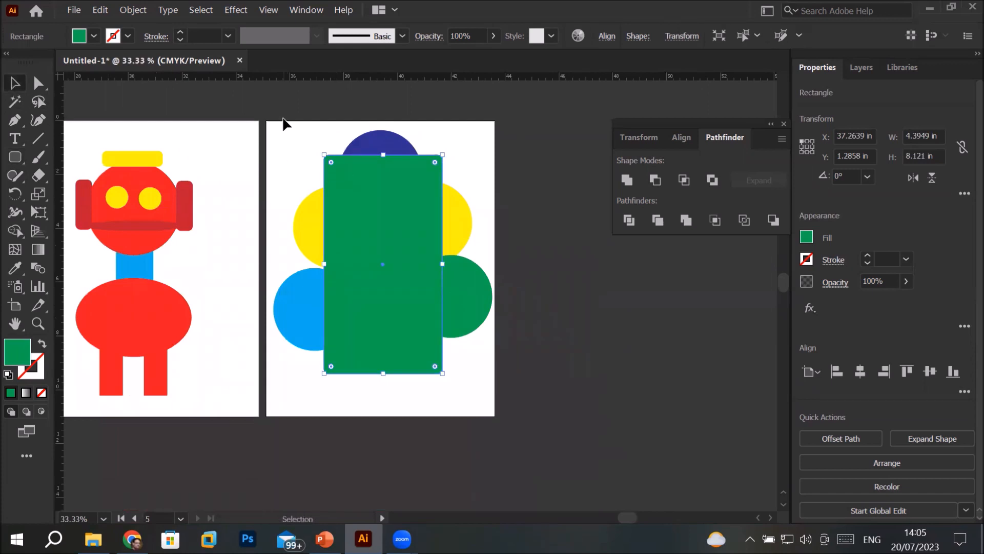
pyautogui.moveTo(266, 116); pyautogui.dragTo(493, 431)
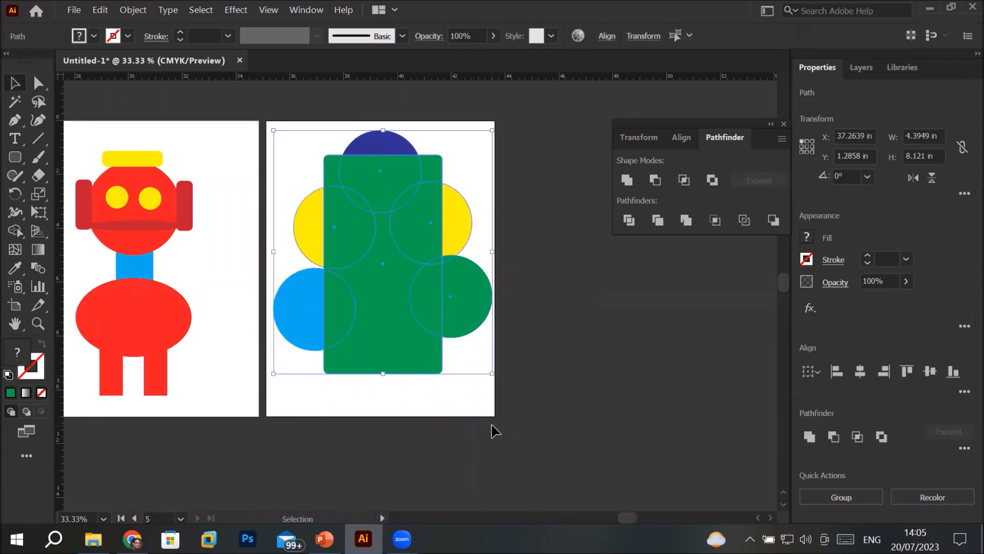
pyautogui.click(716, 222)
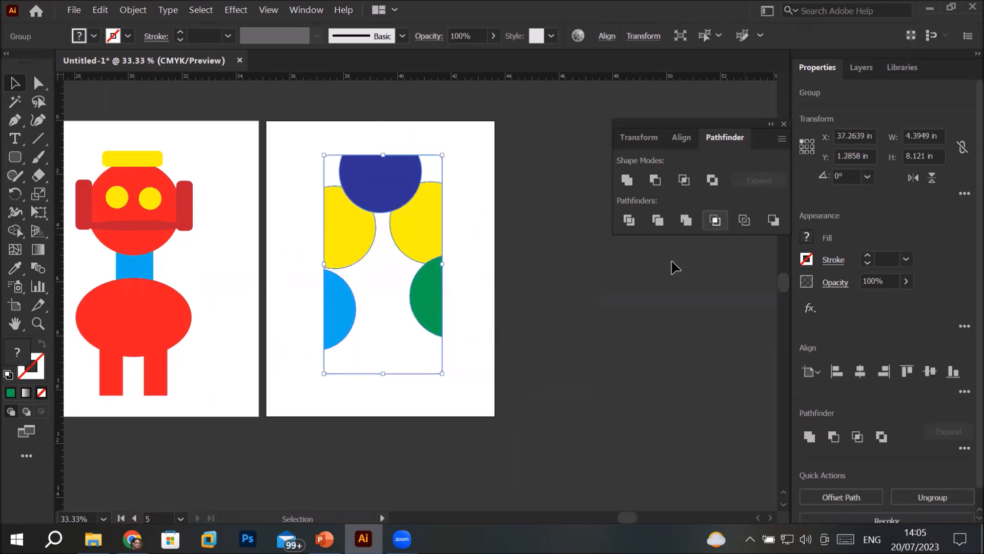
pyautogui.click(468, 408)
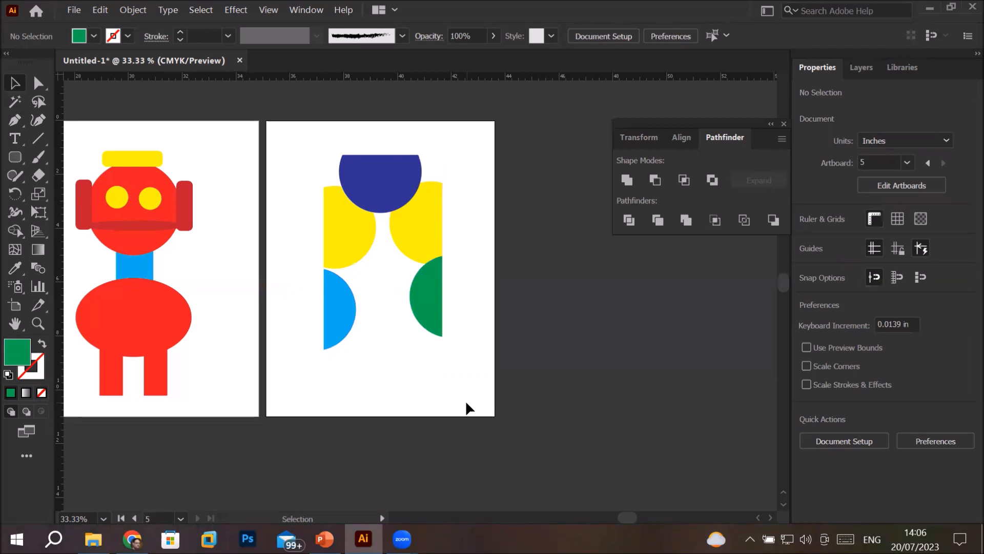
pyautogui.hotkey('ctrl', 'z')
pyautogui.hotkey('ctrl', 'z')
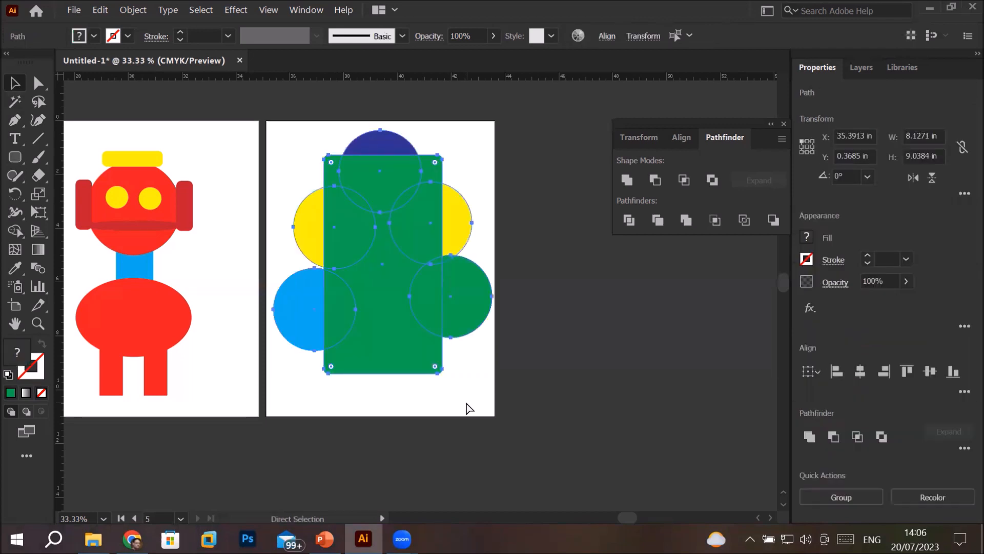
# Remove the rounded rectangle and line up the two yellow circles and the dark blue circle along the artboard's upper edge
pyautogui.moveTo(325, 230); pyautogui.dragTo(280, 142)
pyautogui.moveTo(368, 178); pyautogui.dragTo(336, 147)
pyautogui.moveTo(430, 193); pyautogui.dragTo(408, 126)
# Place the green circle at the artboard's upper-right corner and duplicate it repeatedly into a column of five down the right edge
pyautogui.moveTo(442, 271); pyautogui.dragTo(473, 226)
pyautogui.press('a')
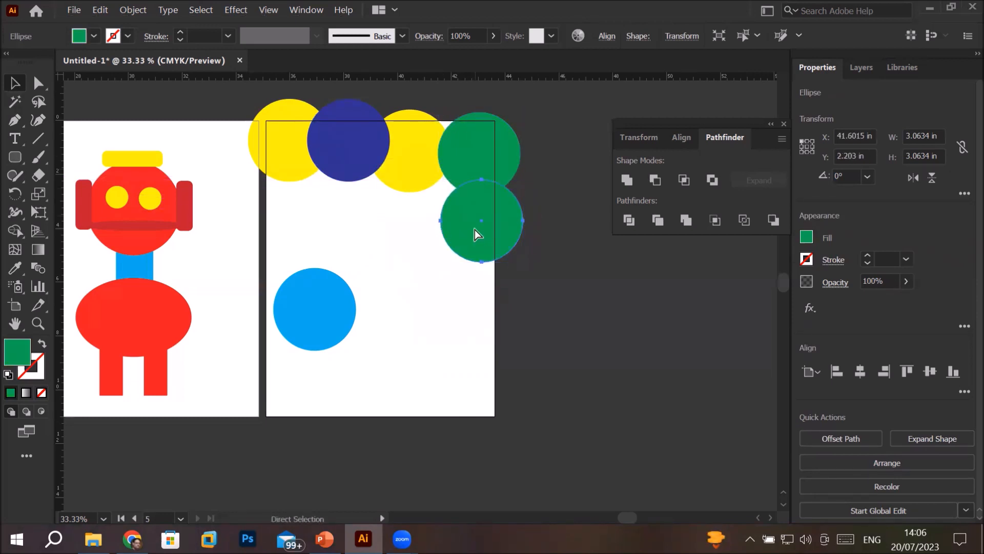
pyautogui.hotkey('ctrl', 'd')
pyautogui.hotkey('ctrl', 'd')
pyautogui.hotkey('ctrl', 'd')
pyautogui.press('v')
# Delete the blue circle and draw a blue rectangle about 0.78 in wide and 10.39 in high beside the artboard's left edge
pyautogui.moveTo(294, 314); pyautogui.dragTo(278, 408)
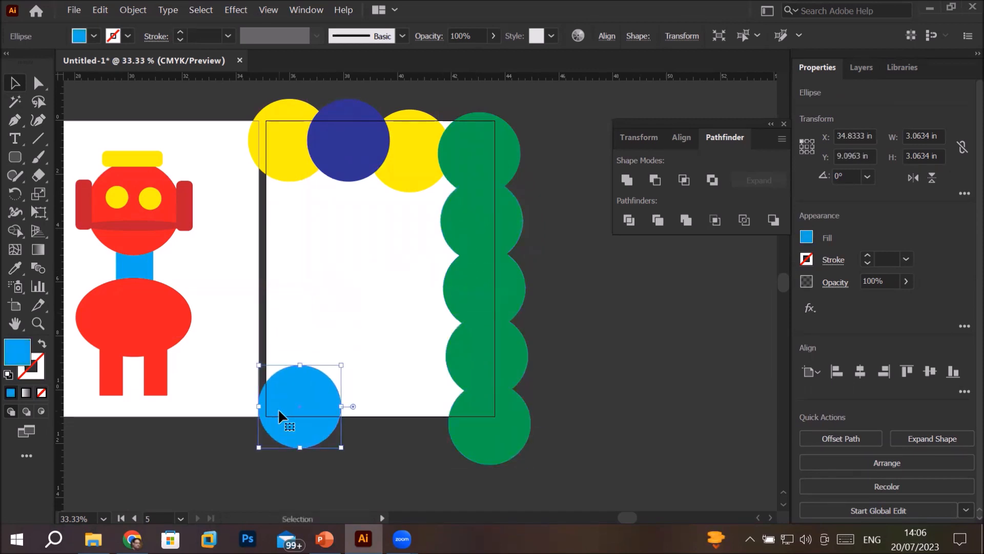
pyautogui.press('Delete')
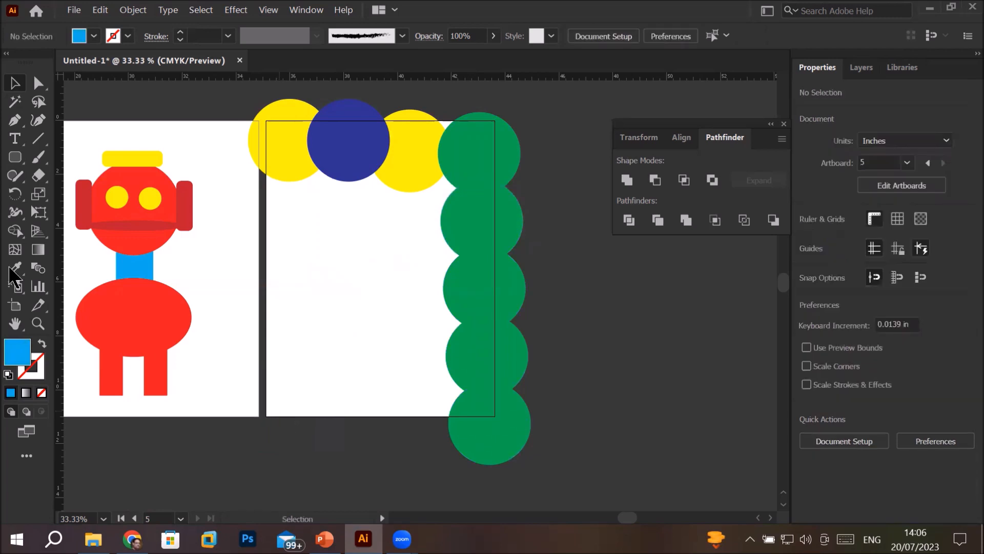
pyautogui.click(14, 157)
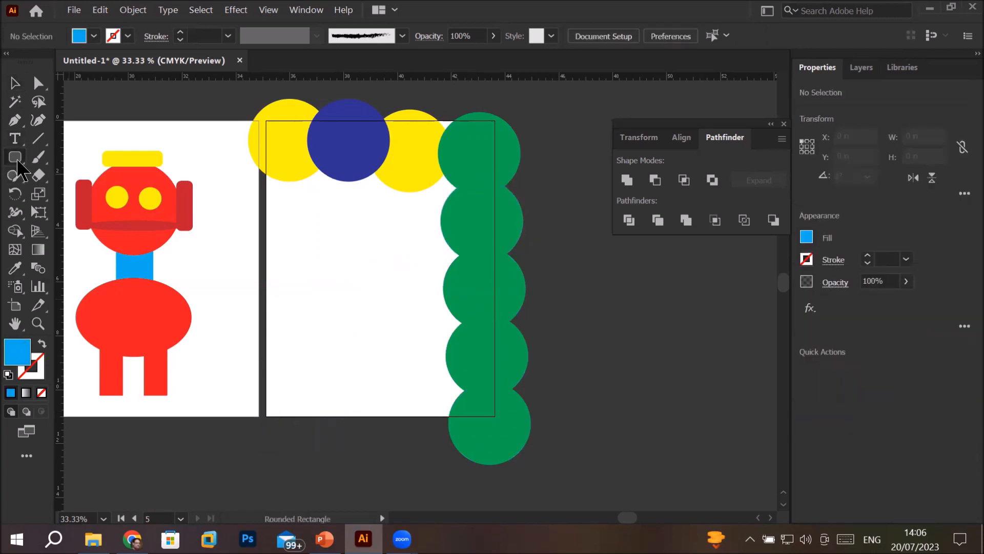
pyautogui.click(112, 157)
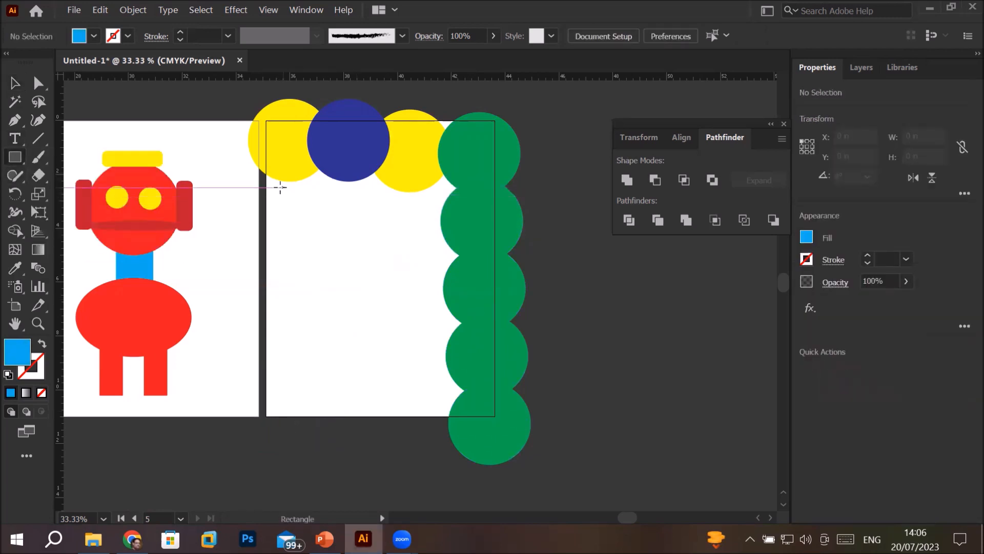
pyautogui.moveTo(227, 189); pyautogui.dragTo(243, 473)
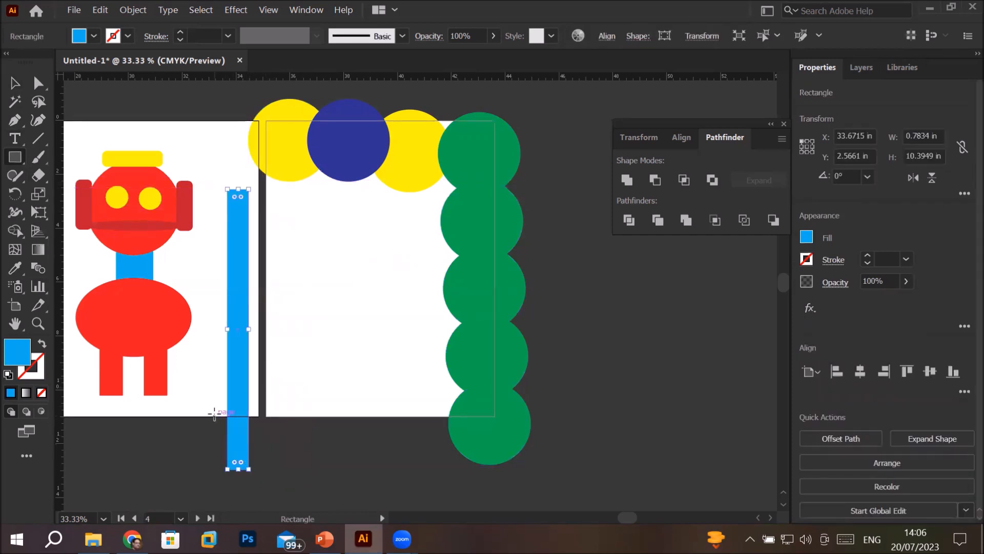
# Duplicate the narrow blue rectangle diagonally and repeat the copy to form a descending ten-step staircase across the artboard
pyautogui.click(14, 83)
pyautogui.moveTo(236, 304); pyautogui.dragTo(259, 309)
pyautogui.press('ctrl')
pyautogui.hotkey('ctrl', 'd')
pyautogui.hotkey('ctrl', 'd')
pyautogui.hotkey('ctrl', 'd')
pyautogui.hotkey('ctrl', 'd')
pyautogui.hotkey('ctrl', 'd')
pyautogui.hotkey('ctrl', 'd')
pyautogui.hotkey('ctrl', 'd')
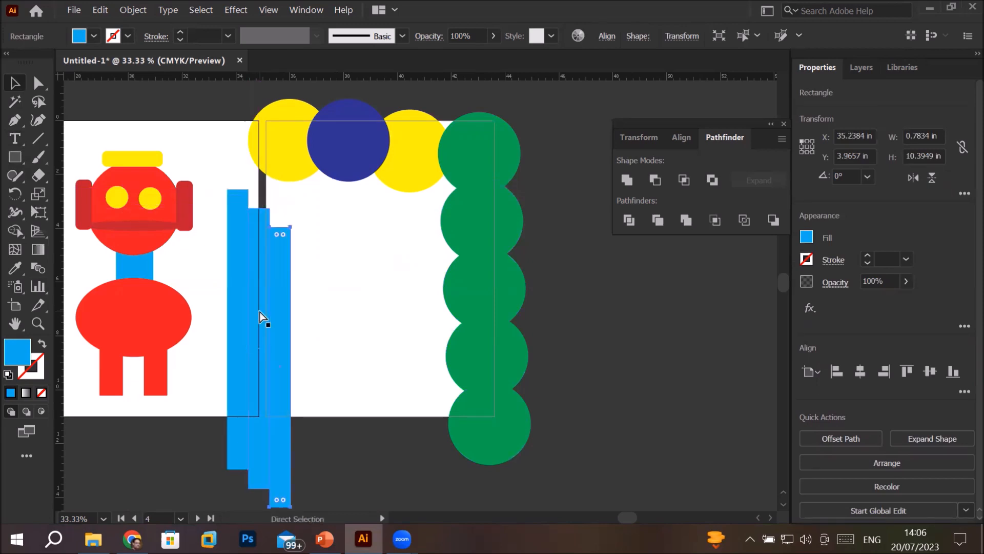
pyautogui.hotkey('ctrl', 'd')
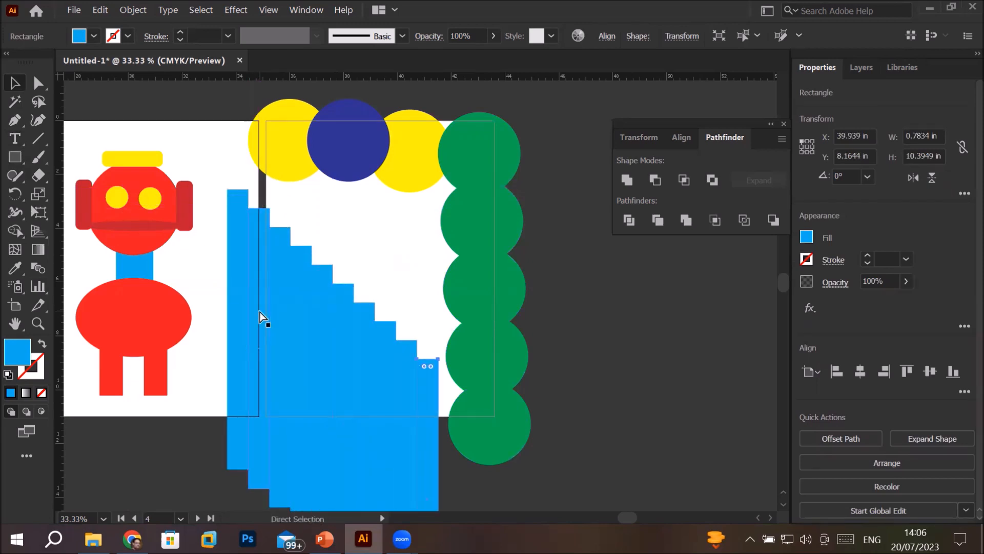
# Draw a rectangle about 8.37 in by 10.79 in covering the fifth artboard and fill it with red
pyautogui.scroll(-3, 298, 290)
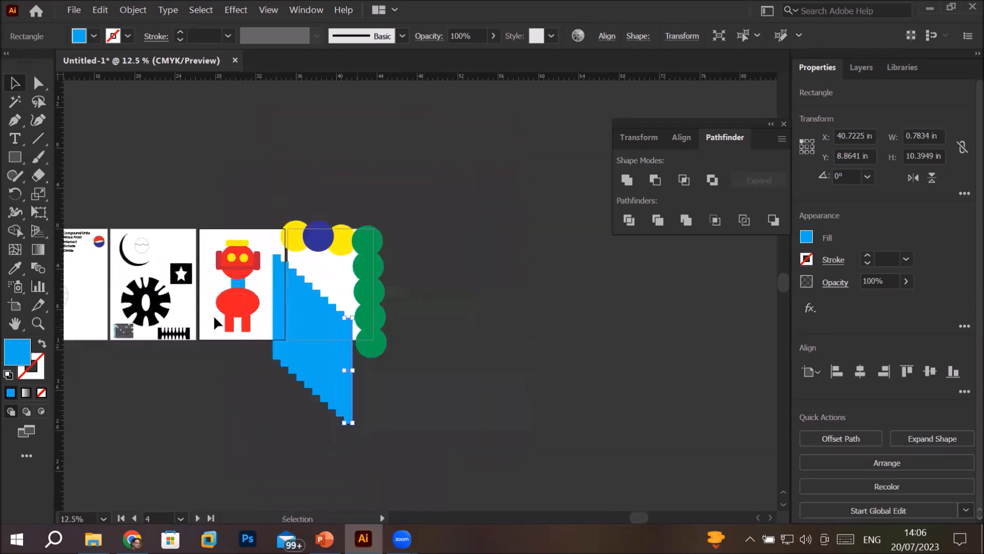
pyautogui.click(15, 157)
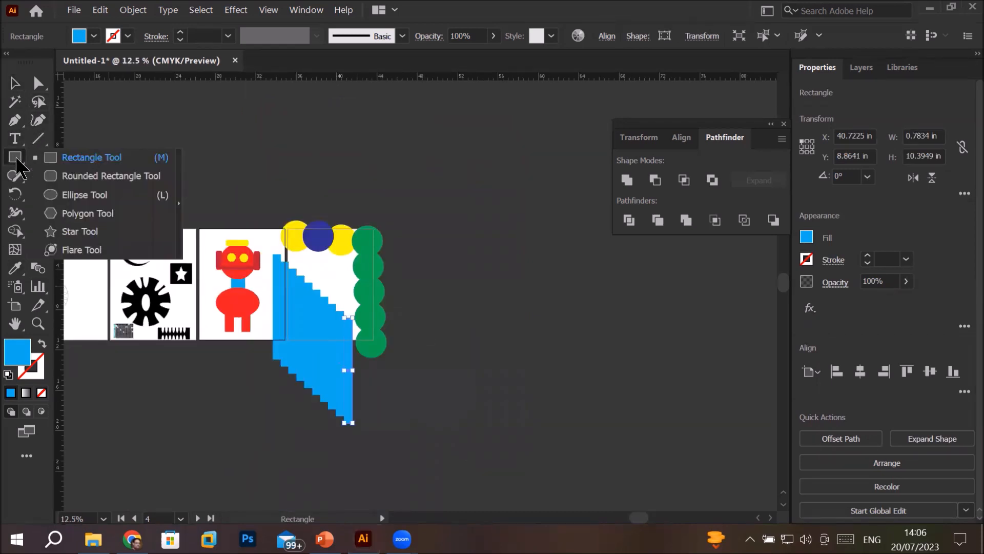
pyautogui.click(101, 162)
pyautogui.scroll(1, 308, 186)
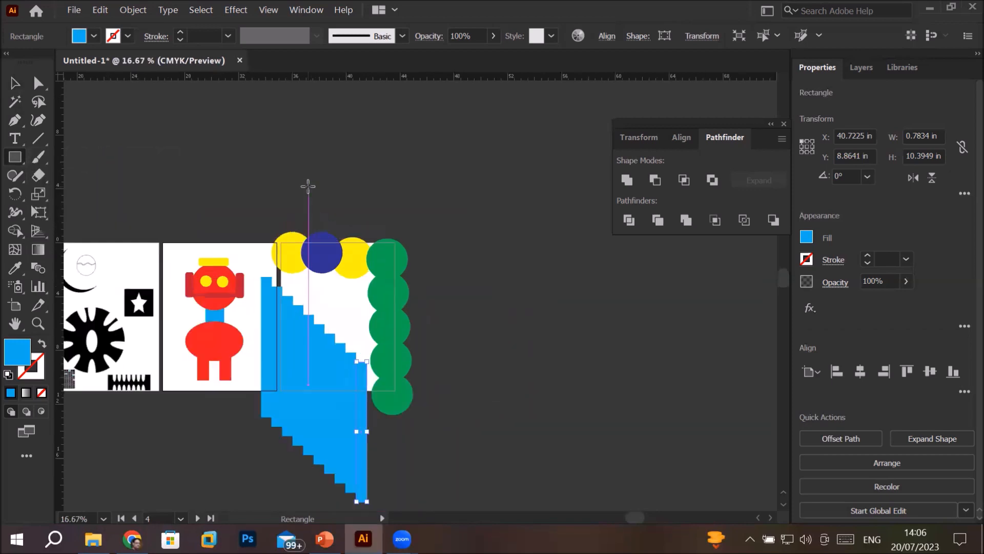
pyautogui.moveTo(281, 243); pyautogui.dragTo(390, 388)
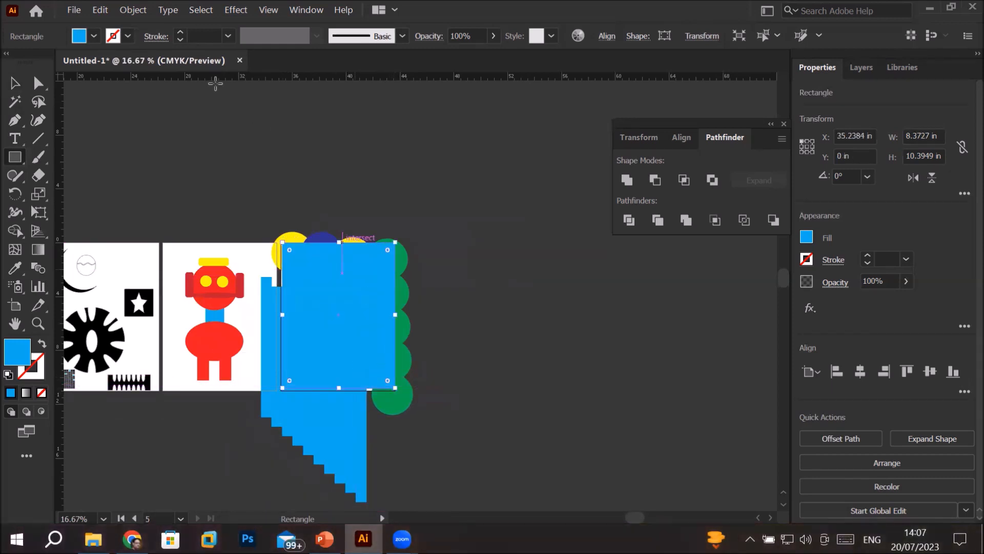
pyautogui.click(93, 37)
pyautogui.click(53, 62)
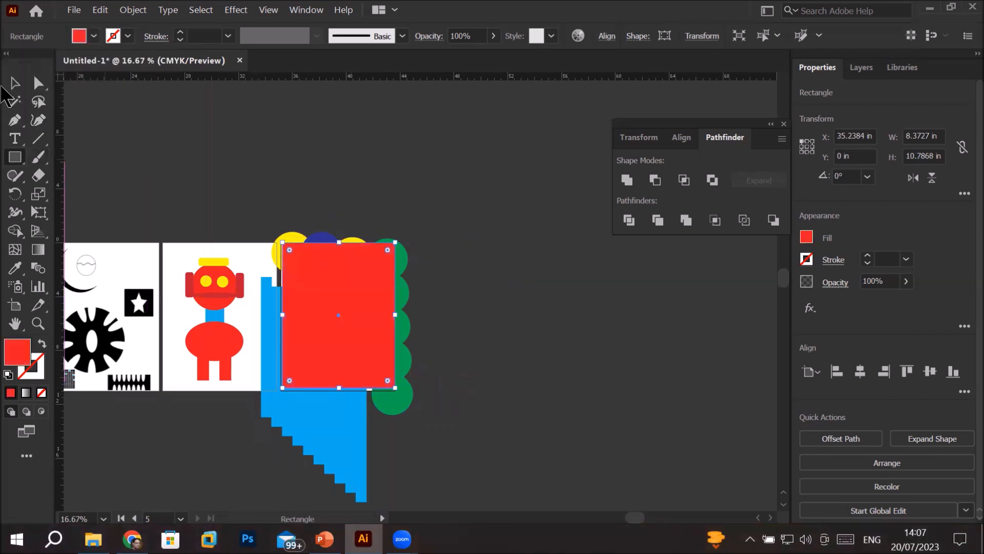
# Crop all the circles and the staircase to the red rectangle with Pathfinder Crop, and undo the crop
pyautogui.click(14, 83)
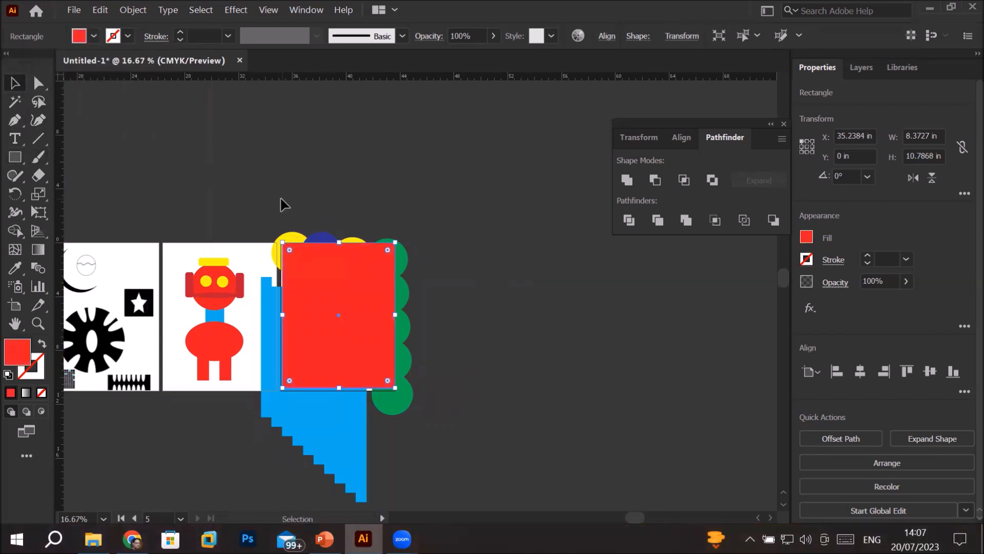
pyautogui.moveTo(395, 458); pyautogui.dragTo(441, 506)
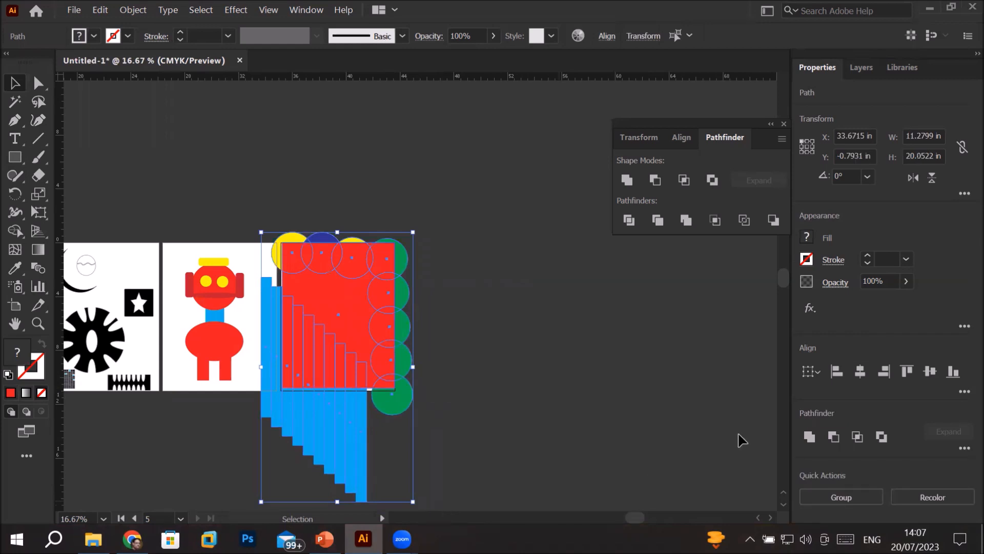
pyautogui.click(715, 225)
pyautogui.click(500, 420)
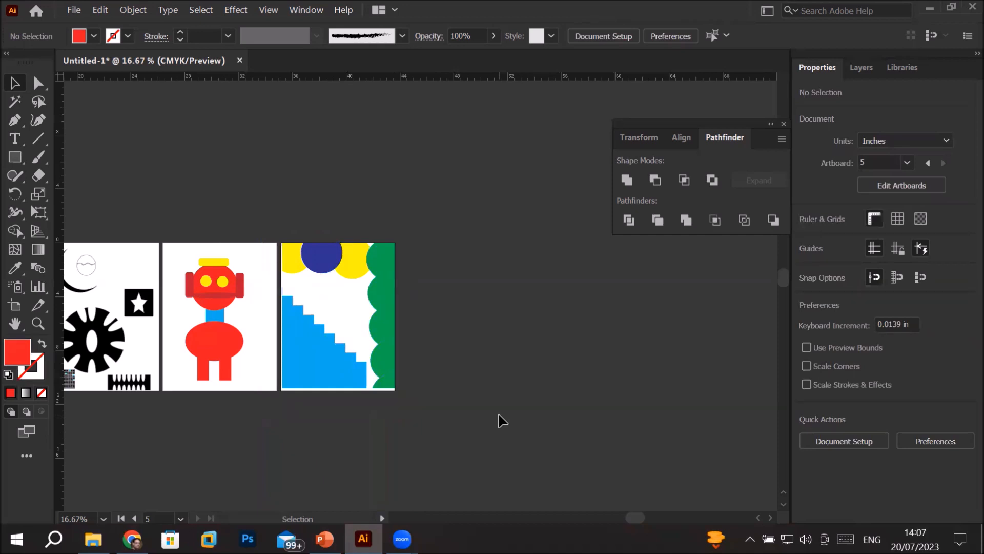
pyautogui.scroll(2, 332, 346)
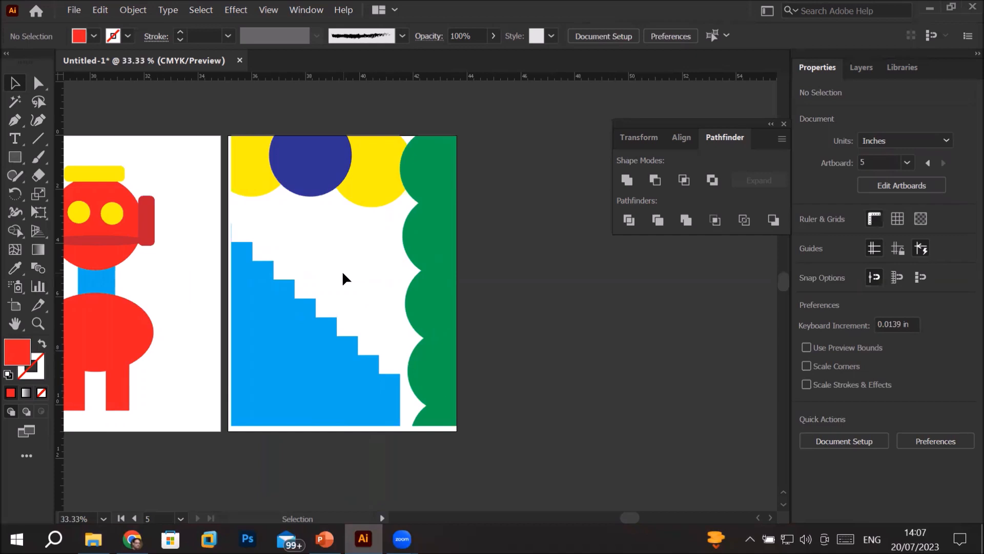
pyautogui.hotkey('ctrl', 'z')
# Delete the red rectangle and draw a red ellipse about 8.98 in by 9.27 in over the circles and staircase
pyautogui.moveTo(345, 234); pyautogui.dragTo(562, 273)
pyautogui.press('Delete')
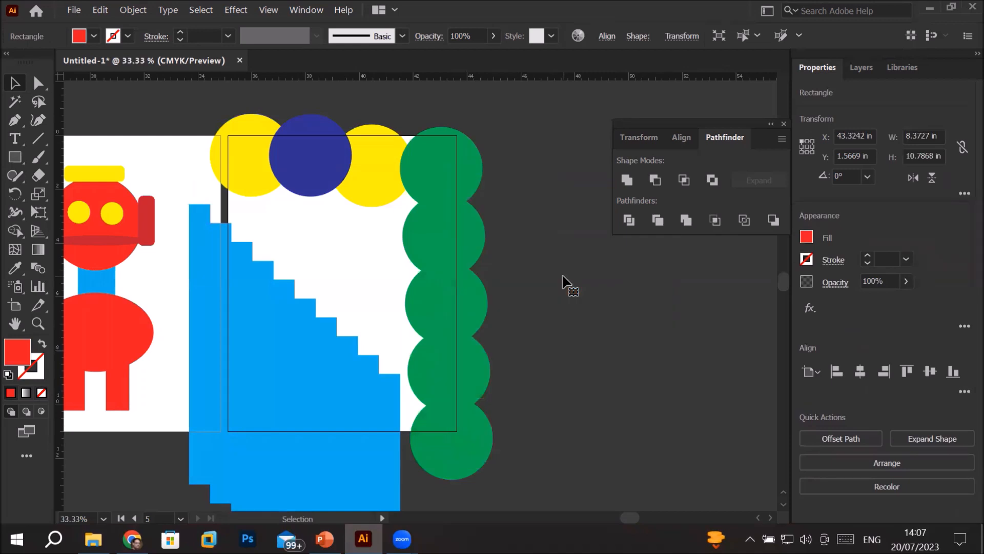
pyautogui.click(15, 155)
pyautogui.moveTo(18, 159); pyautogui.dragTo(88, 193)
pyautogui.moveTo(220, 166); pyautogui.dragTo(462, 415)
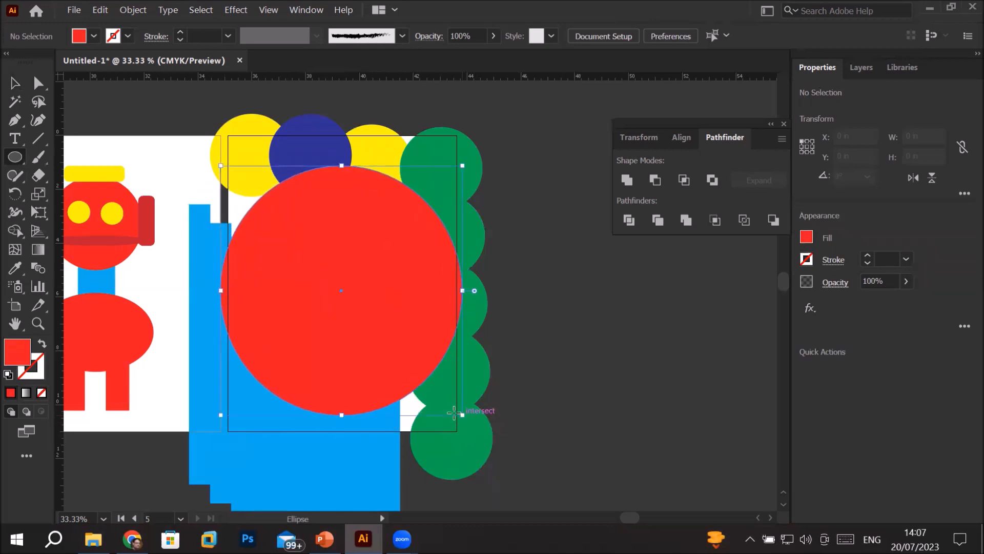
pyautogui.click(304, 251)
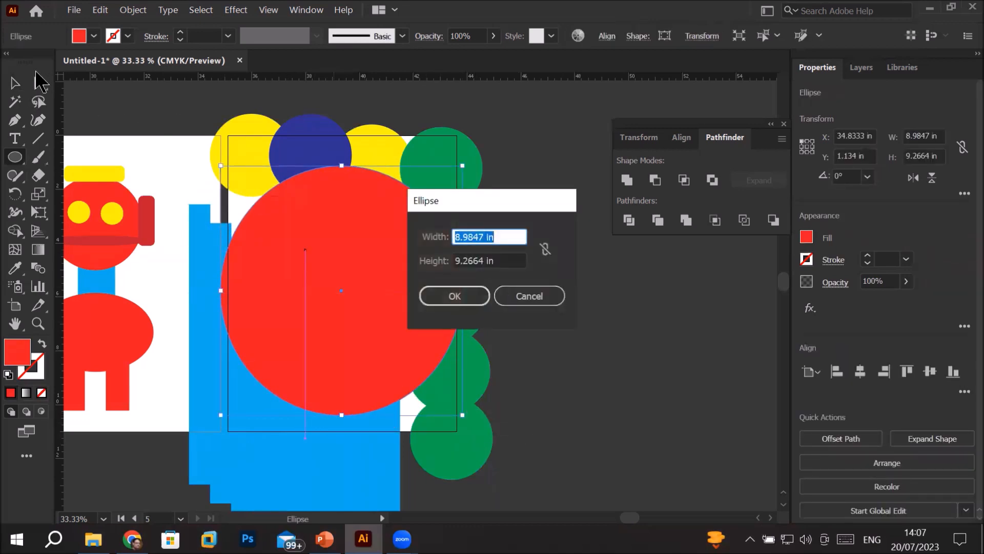
pyautogui.press('Escape')
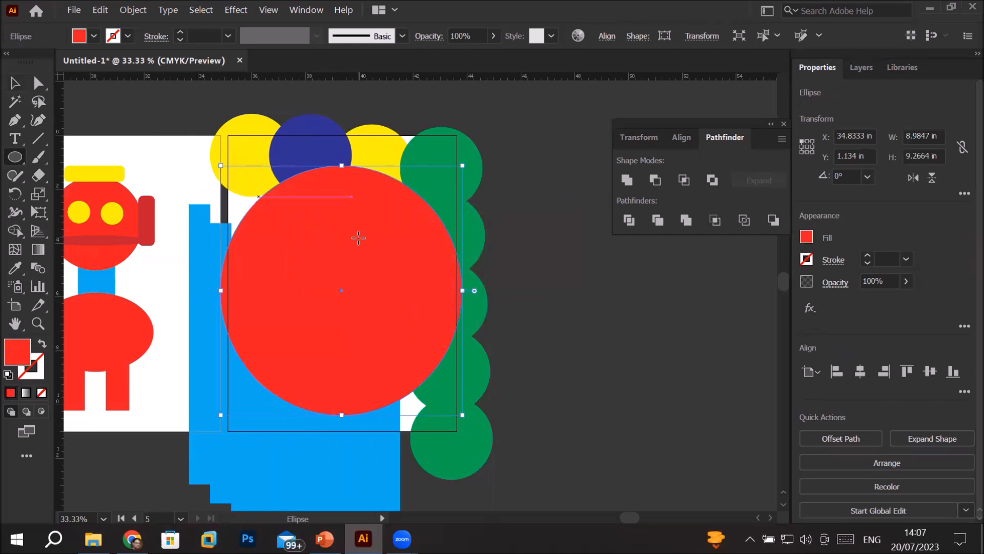
# Move the red ellipse down to the artboard's lower part and add the text "Big CIRCLE" in the blank area above it
pyautogui.click(15, 82)
pyautogui.moveTo(317, 245); pyautogui.dragTo(358, 378)
pyautogui.press('t')
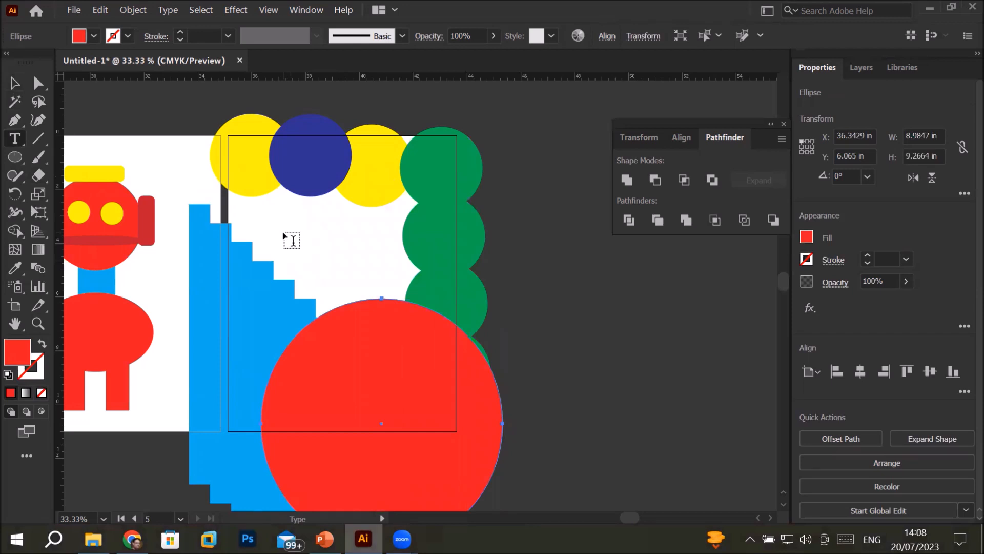
pyautogui.click(285, 232)
pyautogui.write('BiC')
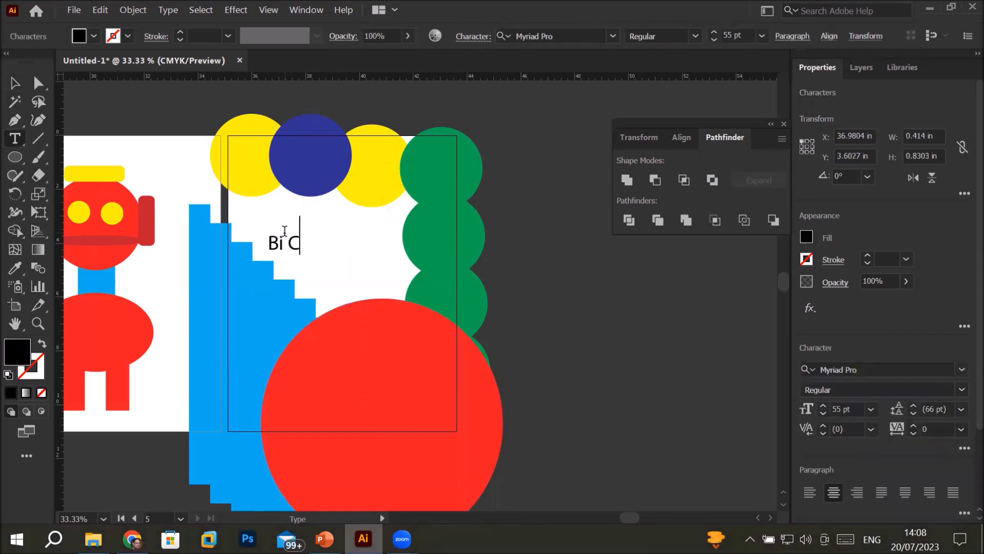
pyautogui.press('BackSpace')
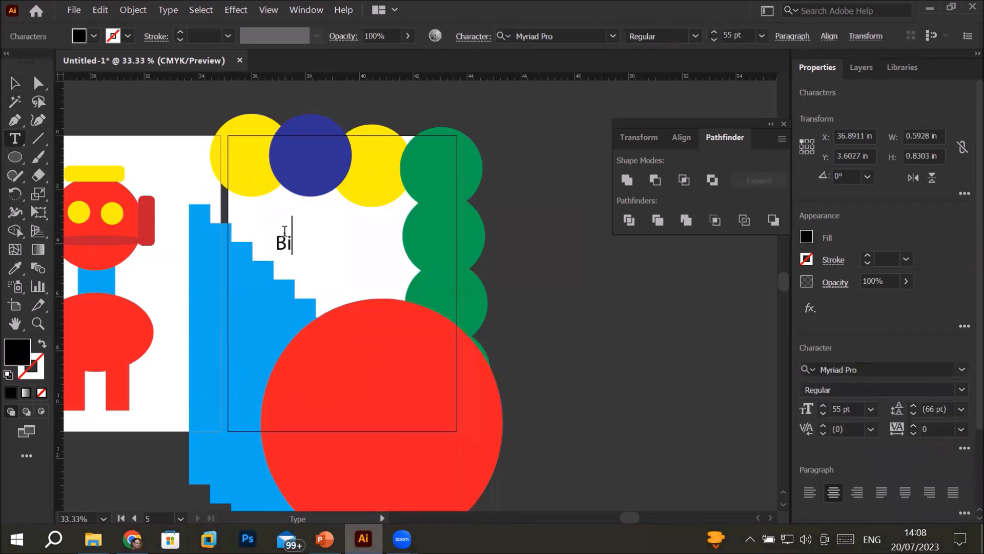
pyautogui.write('g CIR')
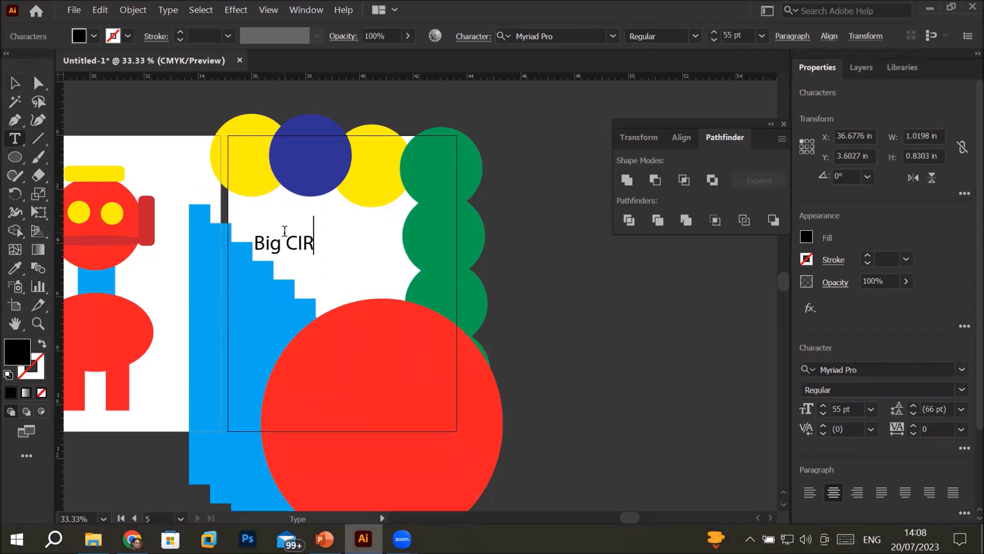
pyautogui.write('CLE')
pyautogui.press('Escape')
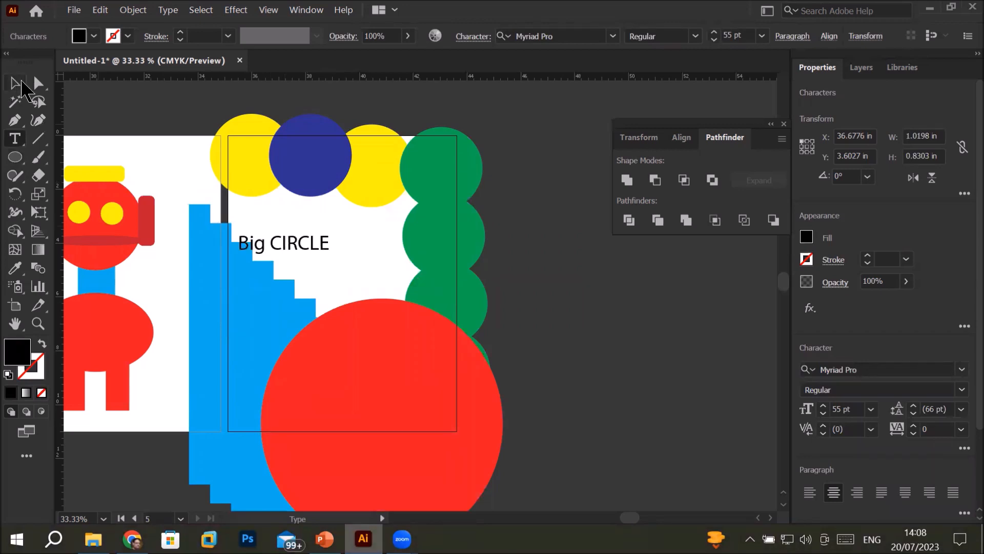
# Enlarge the "Big CIRCLE" text to about 231 pt across the artwork and move the red ellipse back over the circles and staircase
pyautogui.moveTo(330, 255); pyautogui.dragTo(623, 326)
pyautogui.moveTo(511, 304); pyautogui.dragTo(475, 292)
pyautogui.click(615, 468)
pyautogui.moveTo(484, 451); pyautogui.dragTo(439, 319)
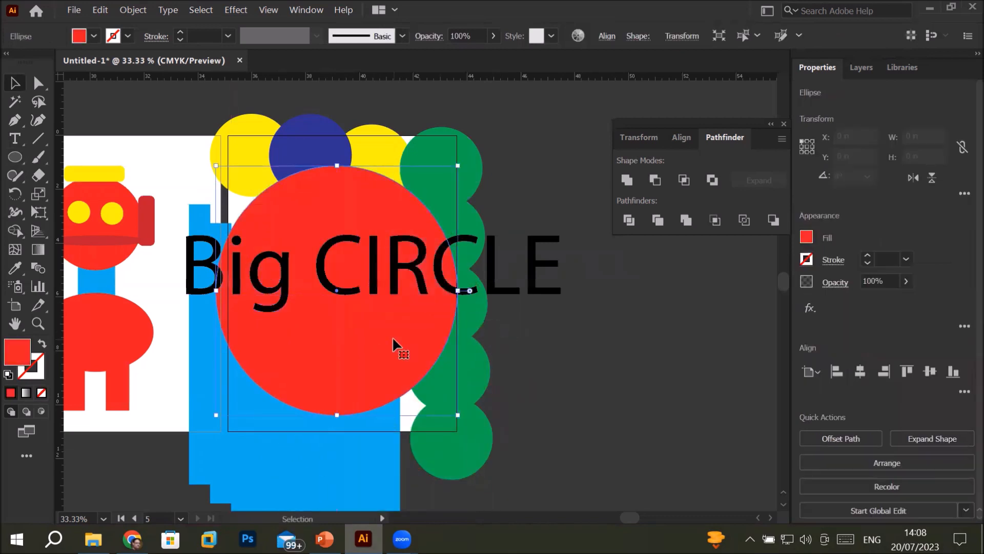
# Bring the red ellipse to the front of the stacking order, above the "Big CIRCLE" text
pyautogui.rightClick(393, 337)
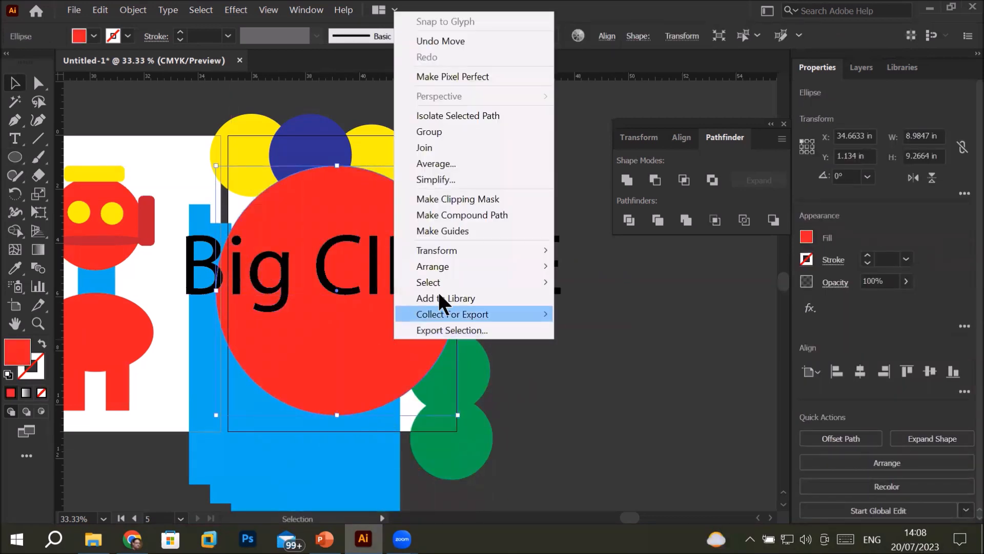
pyautogui.moveTo(481, 265)
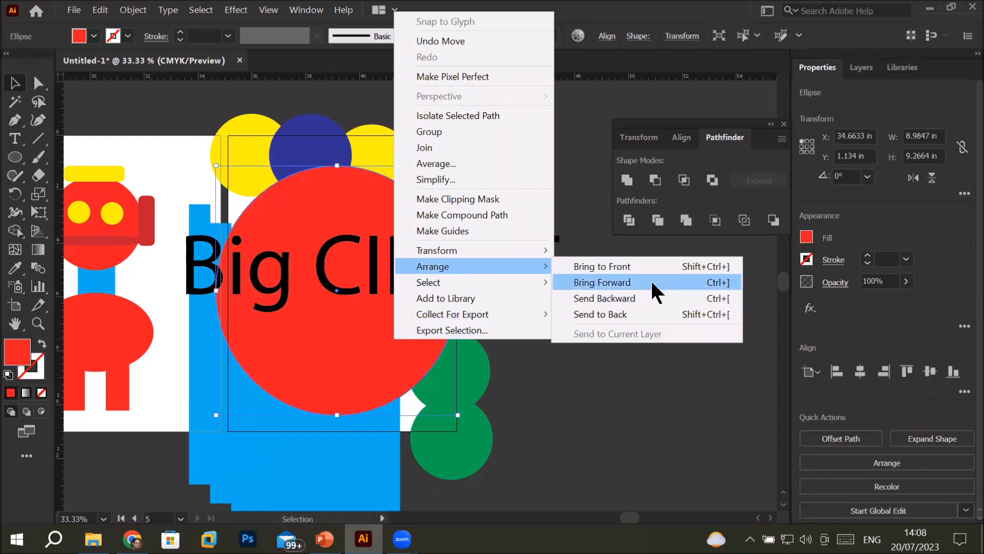
pyautogui.click(654, 264)
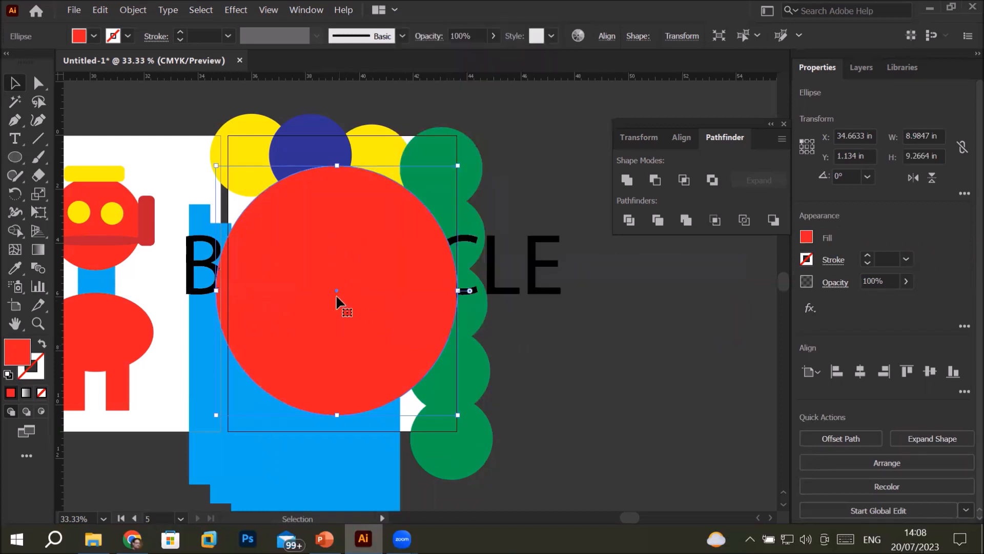
pyautogui.click(598, 395)
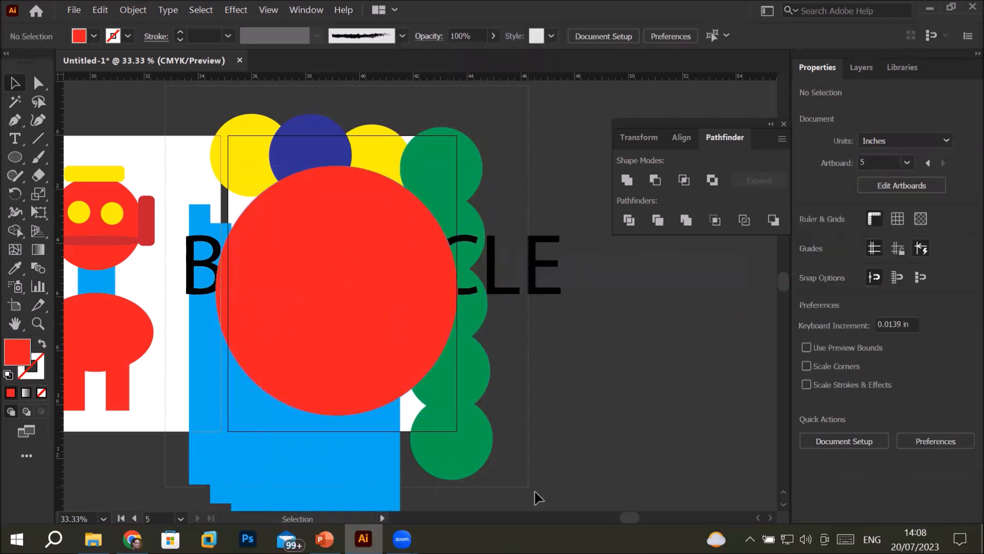
# Try to crop the circles, staircase and live text to the red ellipse with Pathfinder Crop
pyautogui.scroll(-2, 536, 508)
pyautogui.scroll(-2, 544, 496)
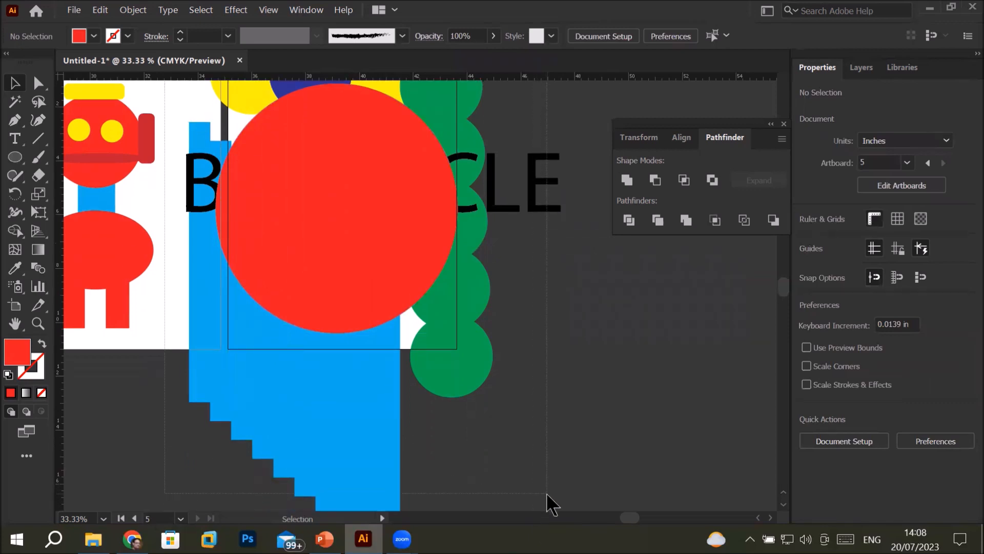
pyautogui.hotkey('ctrl', 'a')
pyautogui.scroll(2, 507, 432)
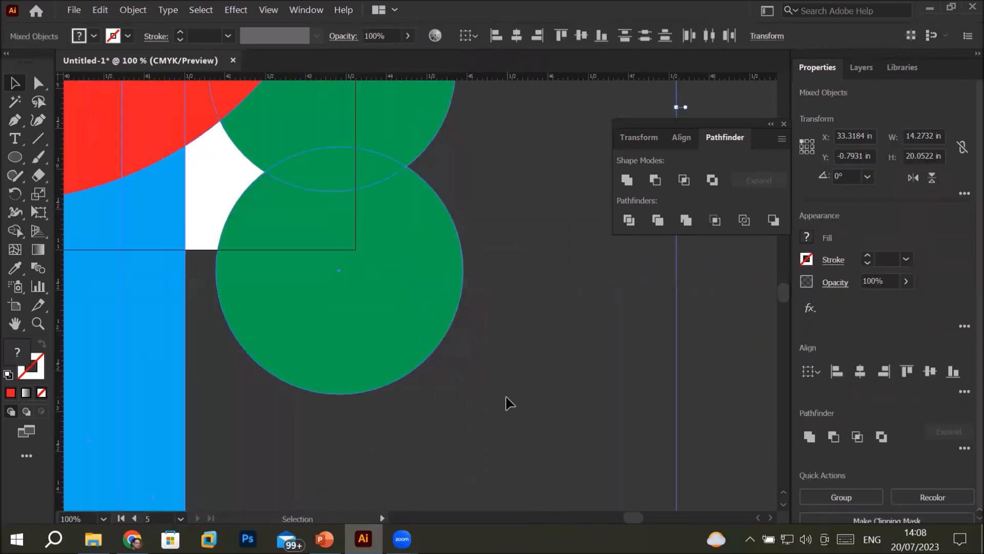
pyautogui.scroll(-3, 455, 329)
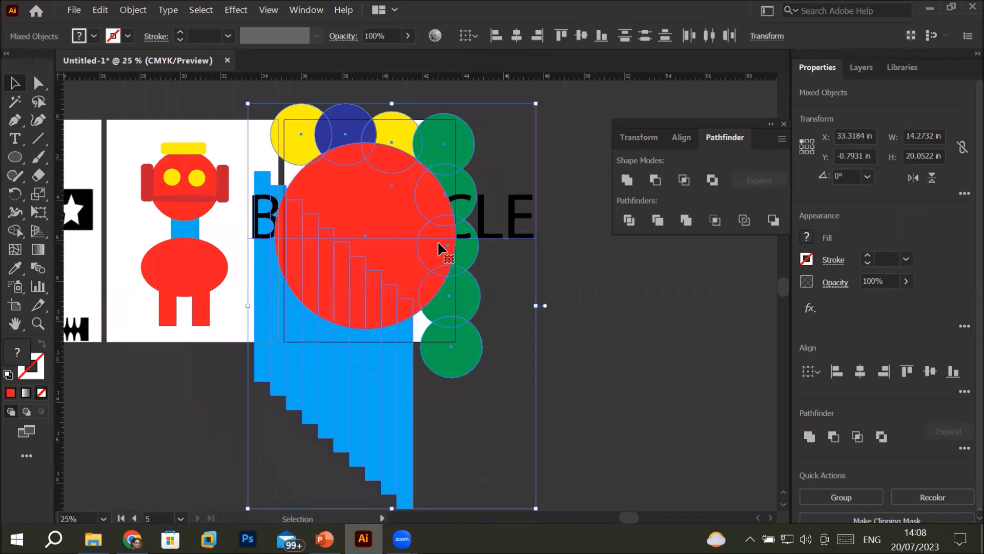
pyautogui.click(715, 221)
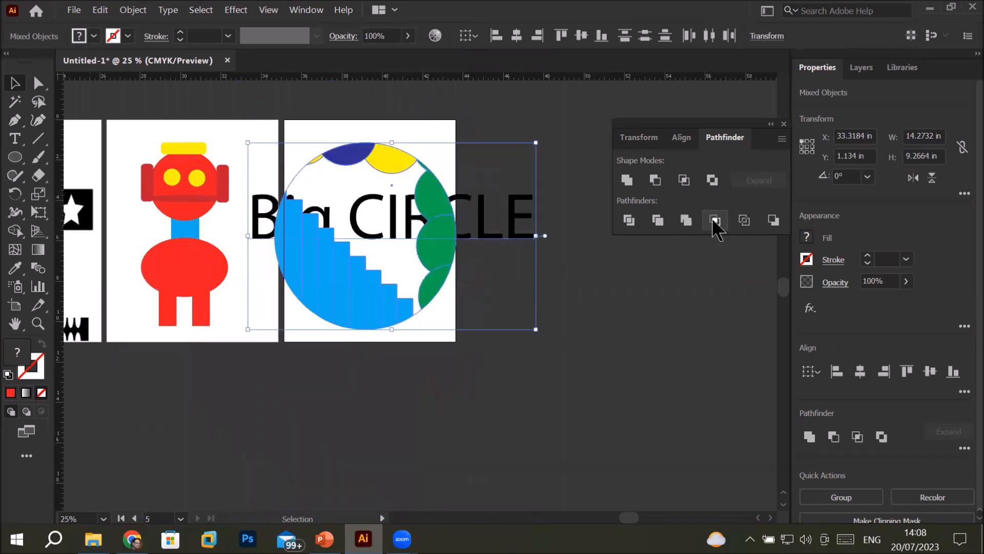
pyautogui.click(588, 416)
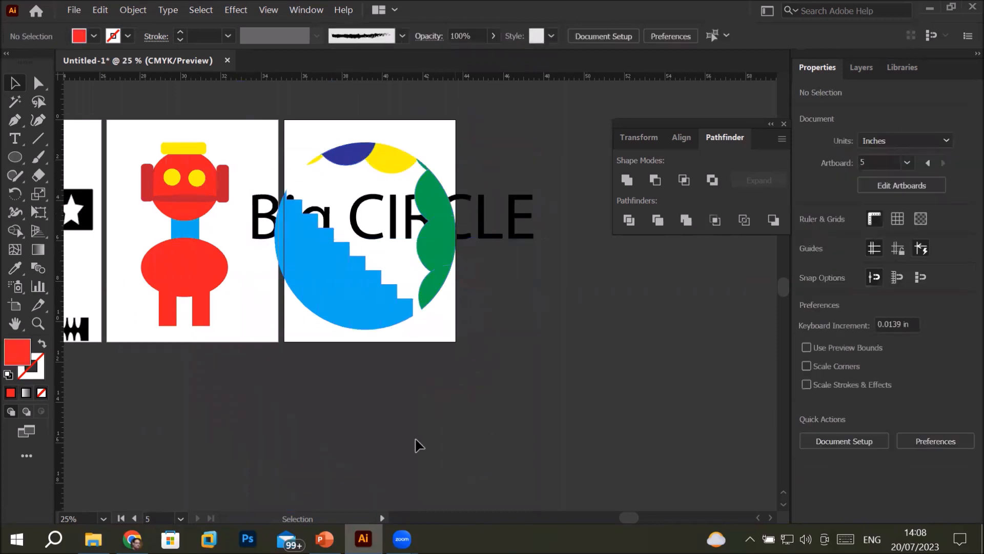
# Move the cropped group away from the text, and undo both the move and the crop
pyautogui.moveTo(509, 385); pyautogui.dragTo(359, 297)
pyautogui.hotkey('ctrl', 'z')
pyautogui.hotkey('ctrl', 'z')
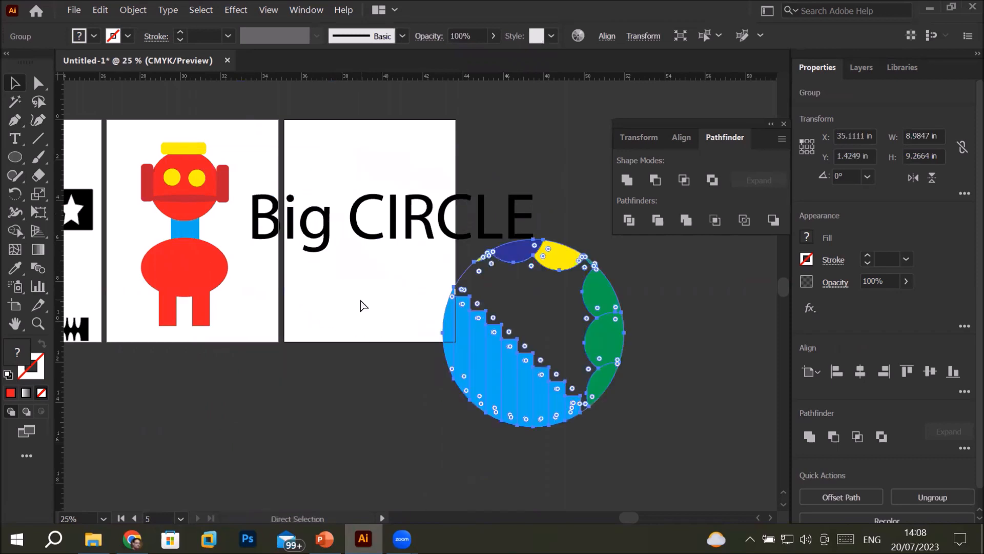
pyautogui.hotkey('ctrl', 'z')
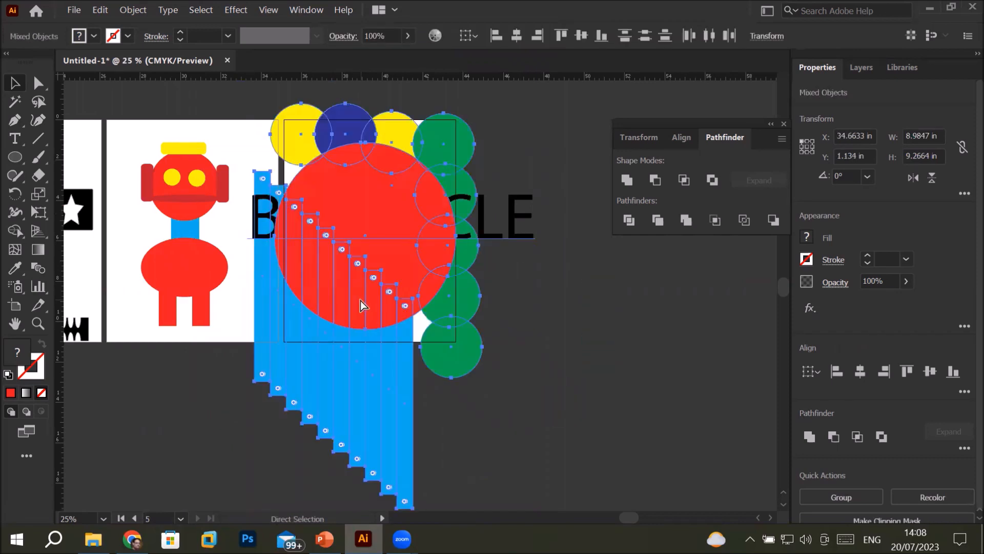
pyautogui.click(660, 332)
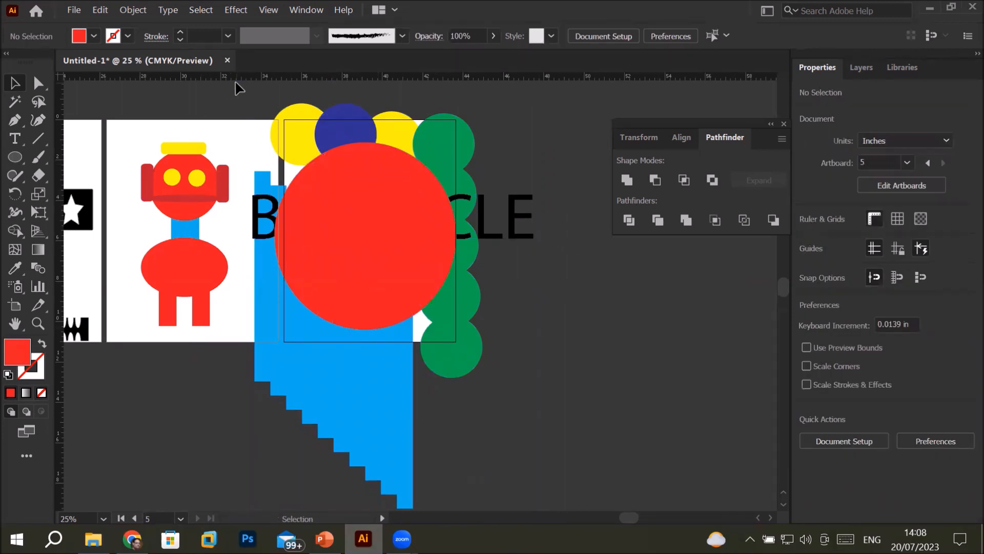
# Try Pathfinder Crop again on the ellipse, shapes and live text together, and undo it
pyautogui.scroll(-1, 510, 492)
pyautogui.moveTo(557, 514); pyautogui.dragTo(597, 490)
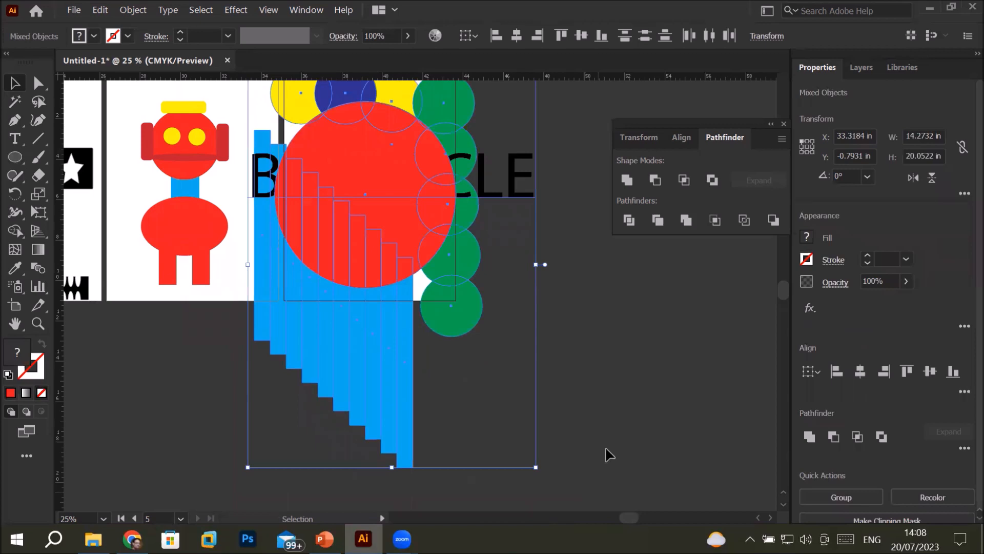
pyautogui.click(715, 222)
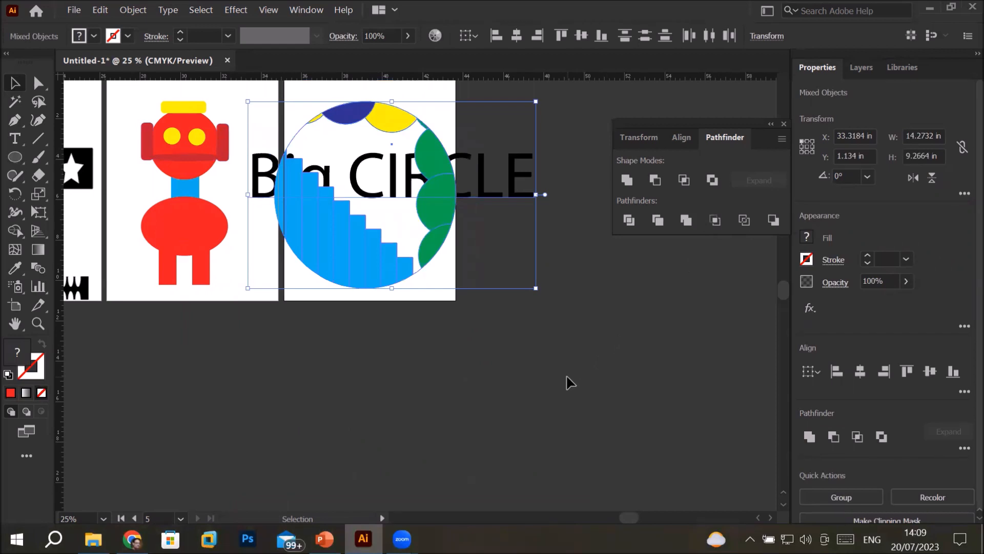
pyautogui.press('a')
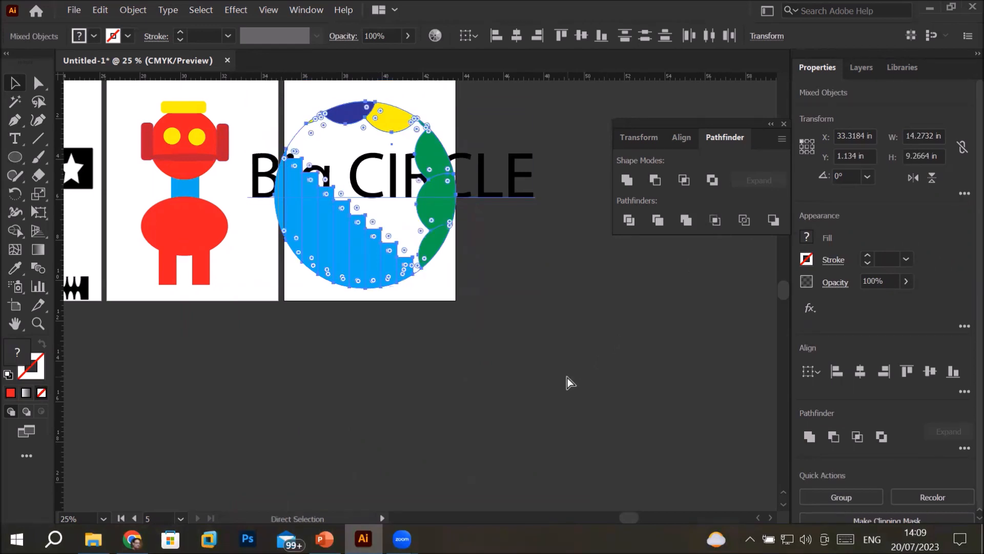
pyautogui.hotkey('ctrl', 'z')
pyautogui.press('v')
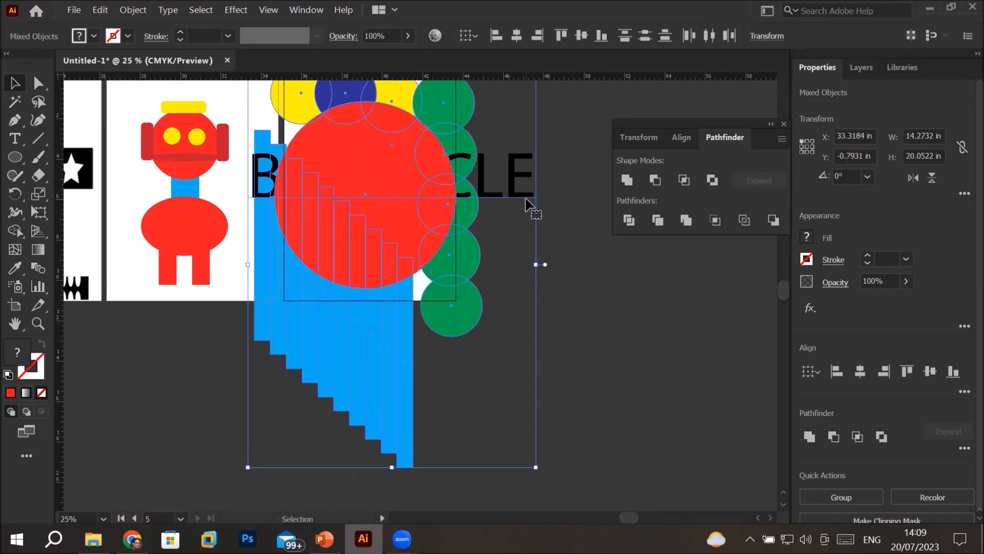
pyautogui.click(588, 196)
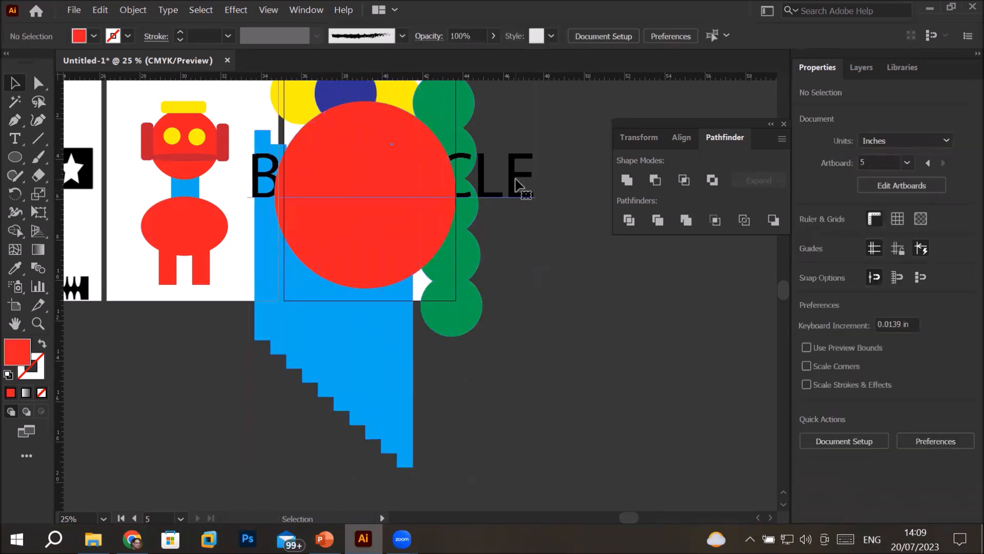
# Convert the "Big CIRCLE" text to outlines
pyautogui.click(516, 183)
pyautogui.rightClick(517, 183)
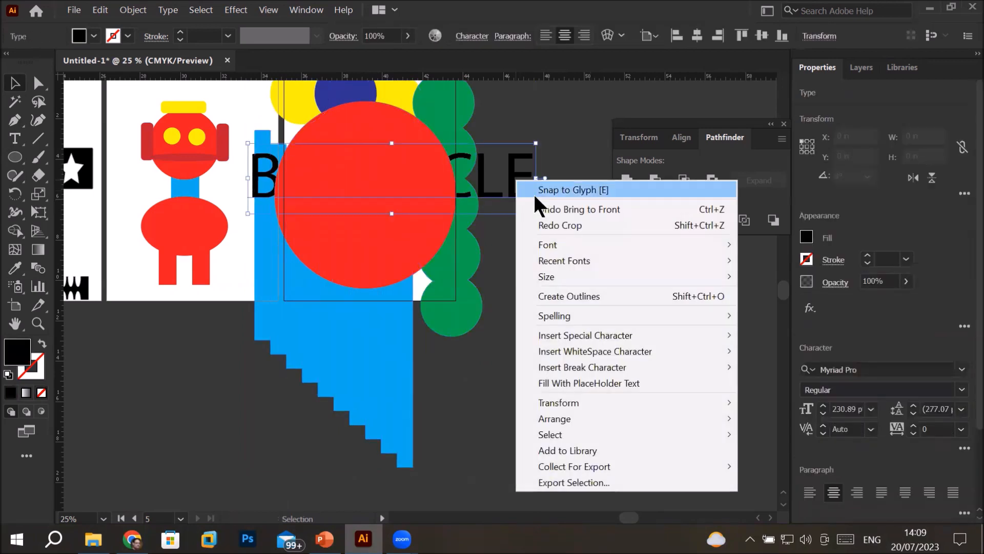
pyautogui.moveTo(603, 350)
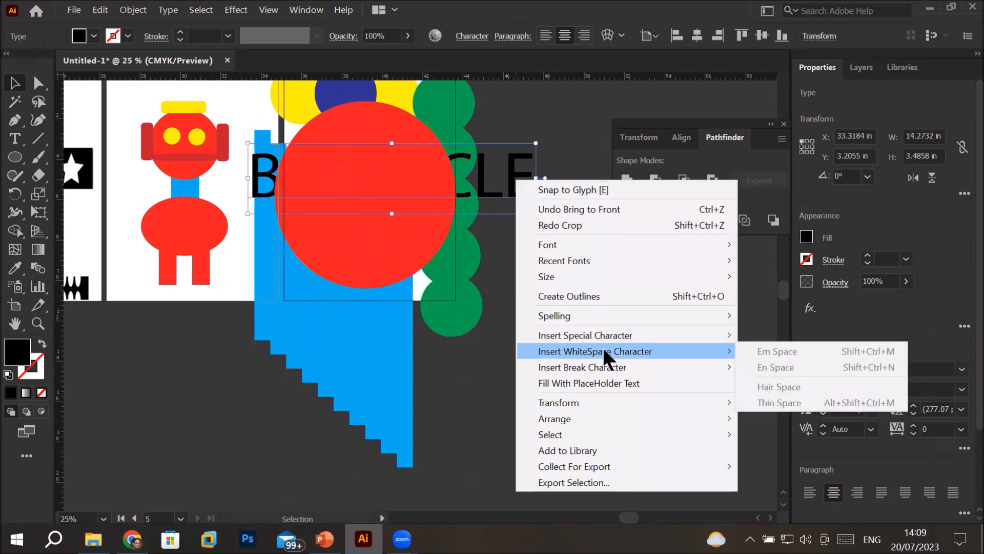
pyautogui.click(610, 296)
pyautogui.click(571, 398)
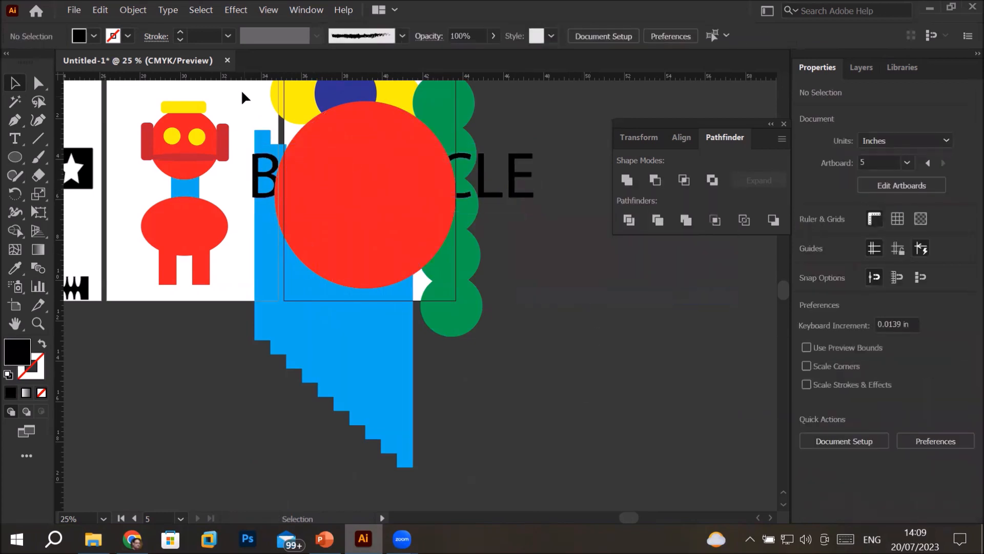
# Crop the circles, staircase and outlined text to the red ellipse with Pathfinder Crop
pyautogui.scroll(-1, 241, 109)
pyautogui.scroll(-1, 238, 96)
pyautogui.scroll(1, 239, 95)
pyautogui.moveTo(272, 123); pyautogui.dragTo(528, 485)
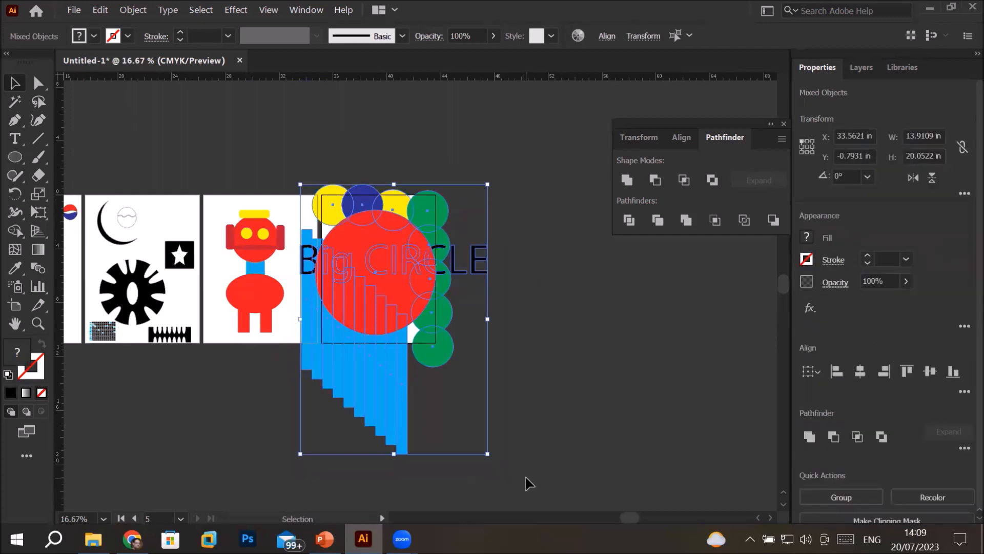
pyautogui.click(719, 217)
pyautogui.click(600, 375)
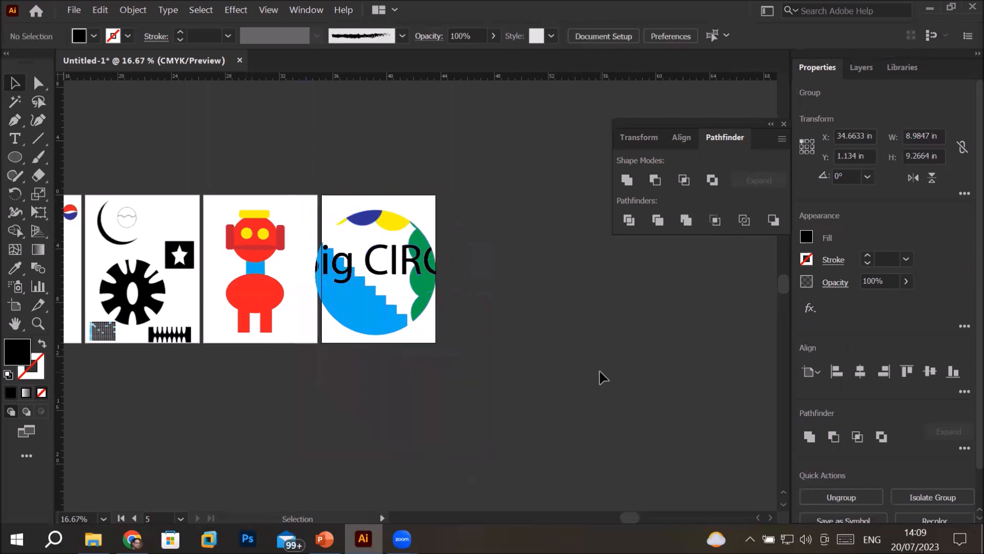
# Scale the cropped group down to about 2.8 in by 2.88 in and place it in the fifth artboard's upper-left corner
pyautogui.moveTo(346, 303)
pyautogui.mouseDown()
pyautogui.moveTo(361, 294)
pyautogui.moveTo(349, 295)
pyautogui.moveTo(350, 311)
pyautogui.mouseUp()
pyautogui.scroll(3, 351, 311)
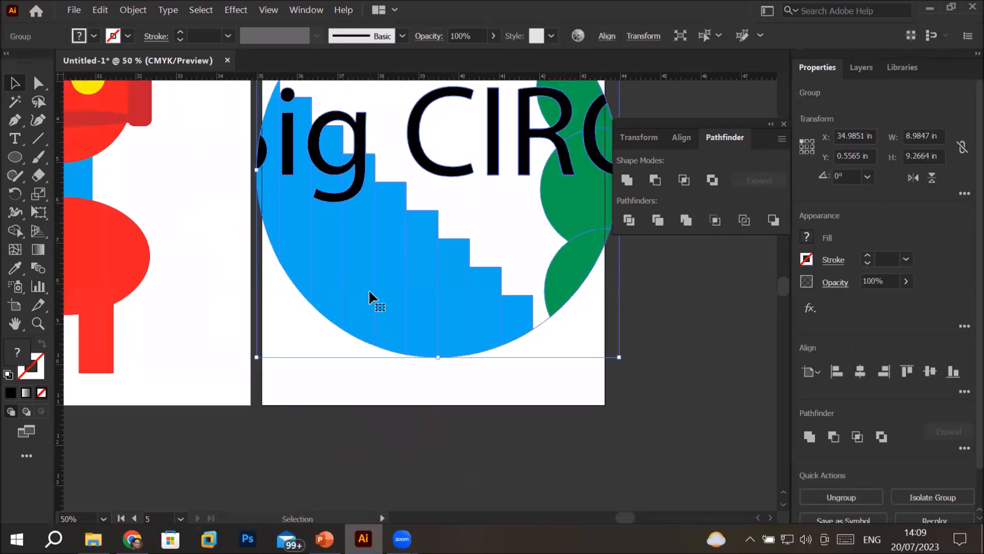
pyautogui.scroll(-2, 368, 290)
pyautogui.click(574, 190)
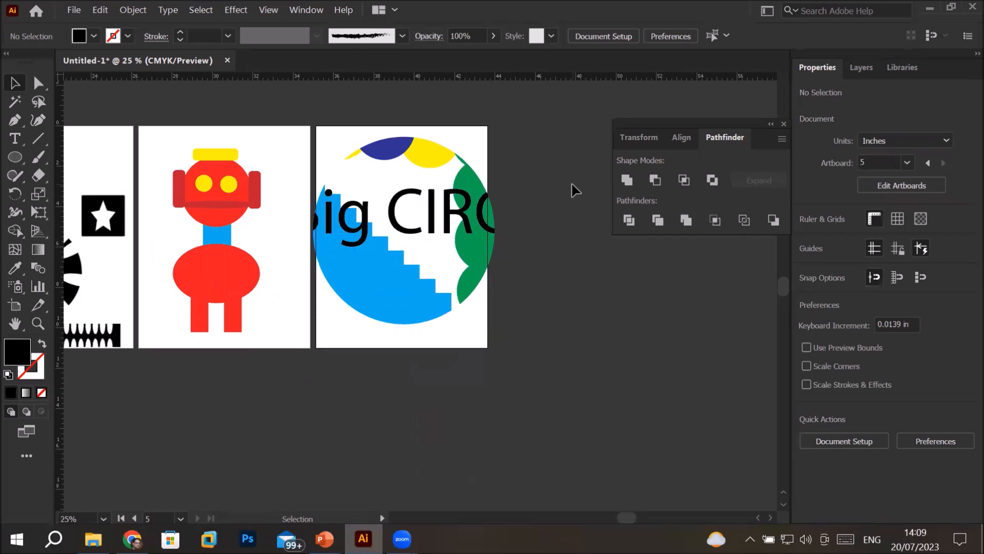
pyautogui.click(380, 254)
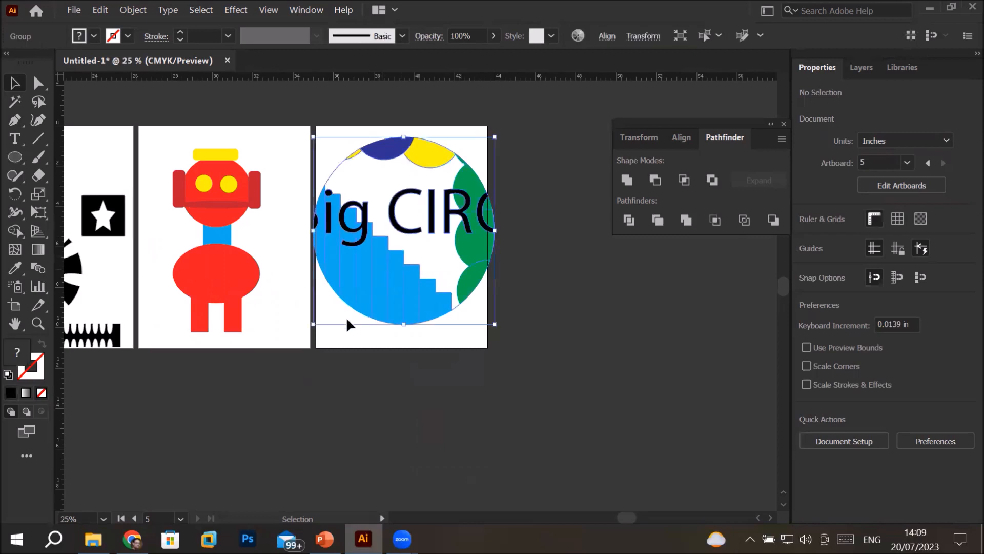
pyautogui.moveTo(313, 326); pyautogui.dragTo(352, 167)
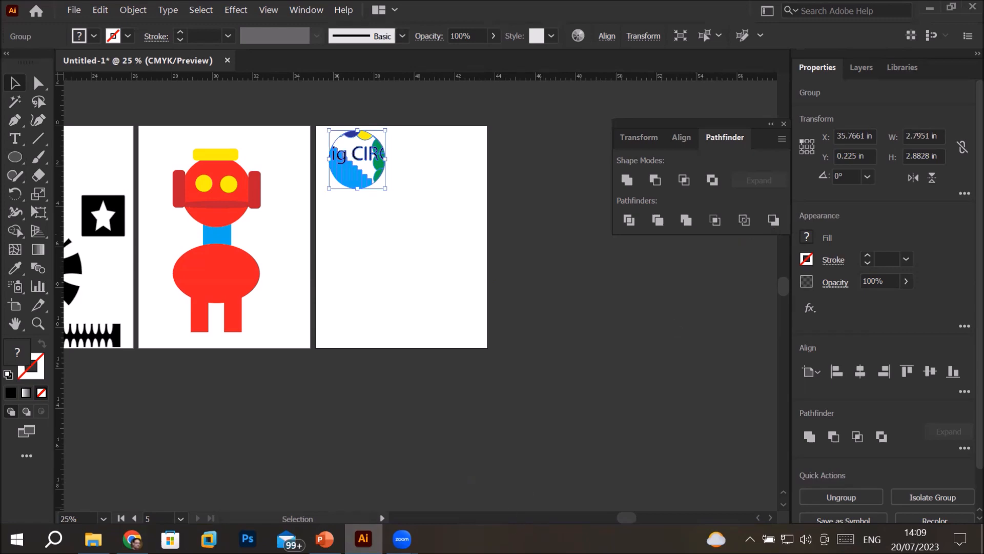
# Switch to the PowerPoint presentation, read the "Pathfinder Tool – Outline" slide, and return to Illustrator
pyautogui.click(324, 538)
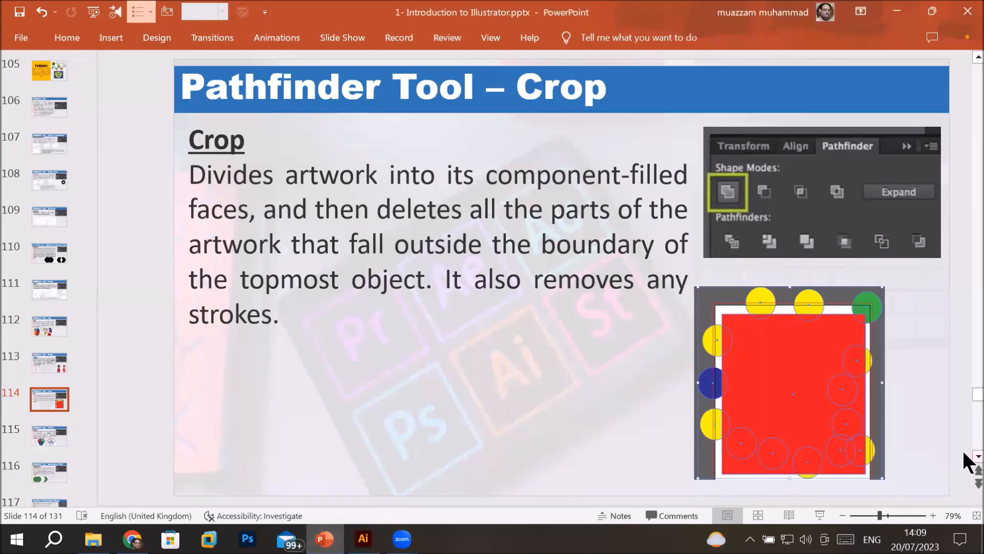
pyautogui.scroll(-1, 965, 453)
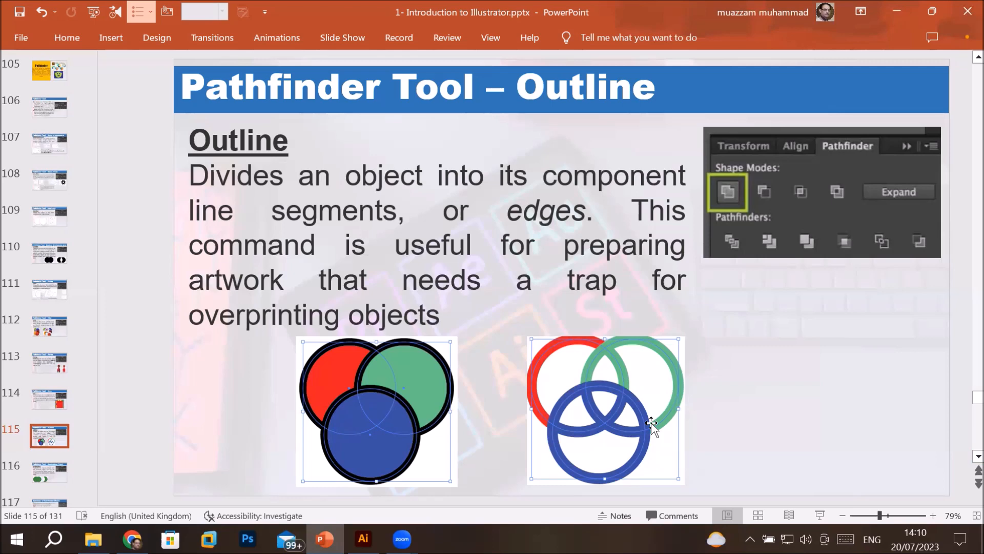
pyautogui.click(363, 538)
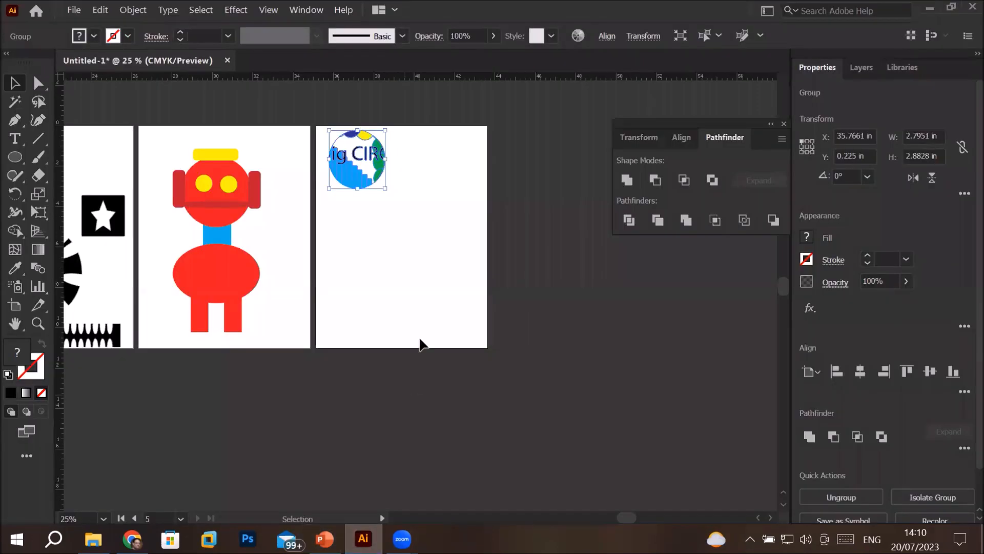
# Draw an ellipse about 3.02 in by 2.84 in near the middle of the fifth artboard and fill it green
pyautogui.click(15, 157)
pyautogui.moveTo(357, 227); pyautogui.dragTo(419, 284)
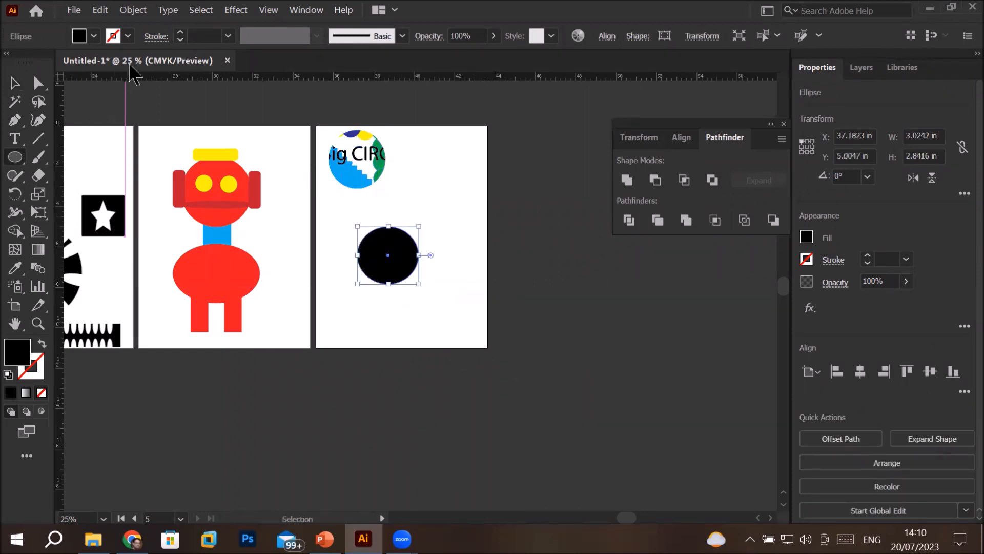
pyautogui.click(94, 36)
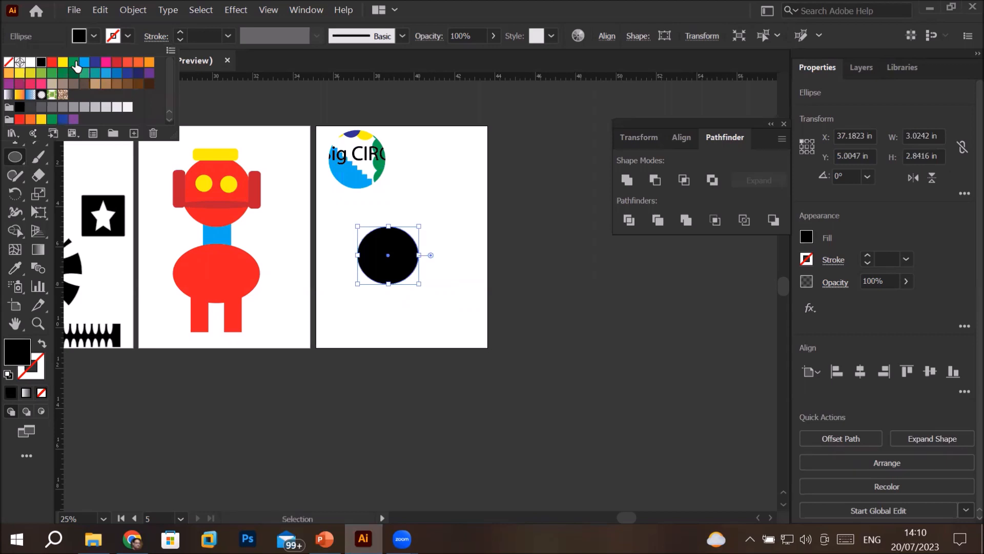
pyautogui.click(73, 62)
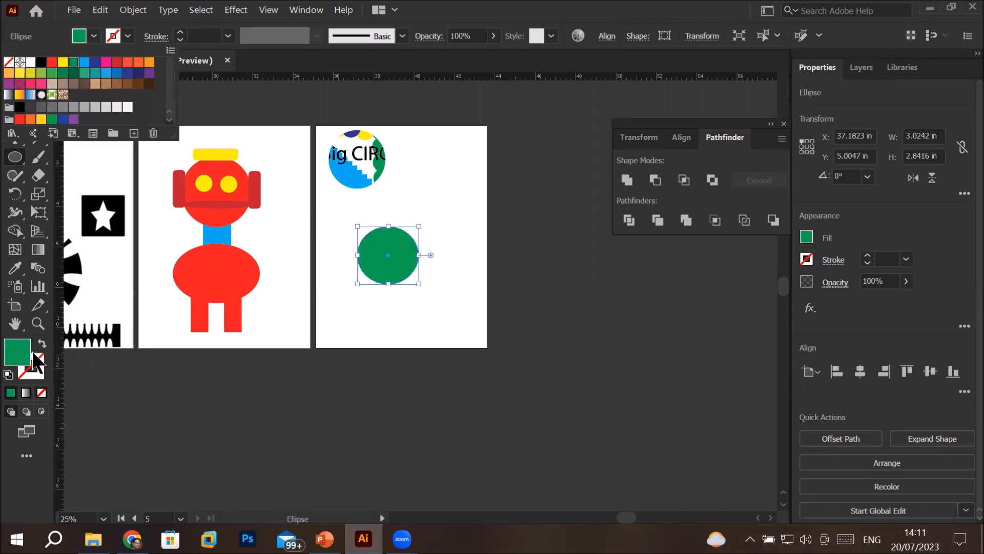
pyautogui.click(393, 264)
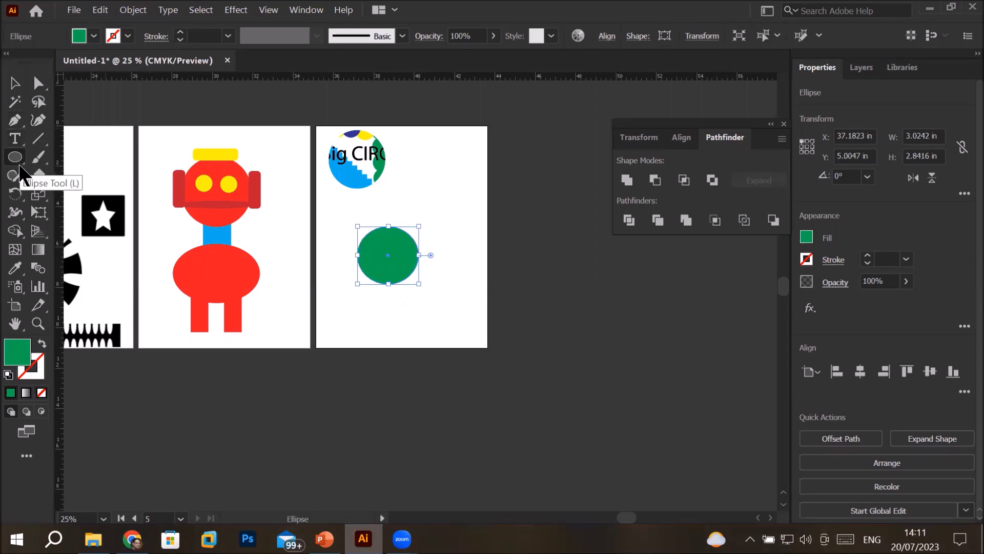
# Duplicate the green ellipse so the copy overlaps its right side, and fill the copy red
pyautogui.click(16, 83)
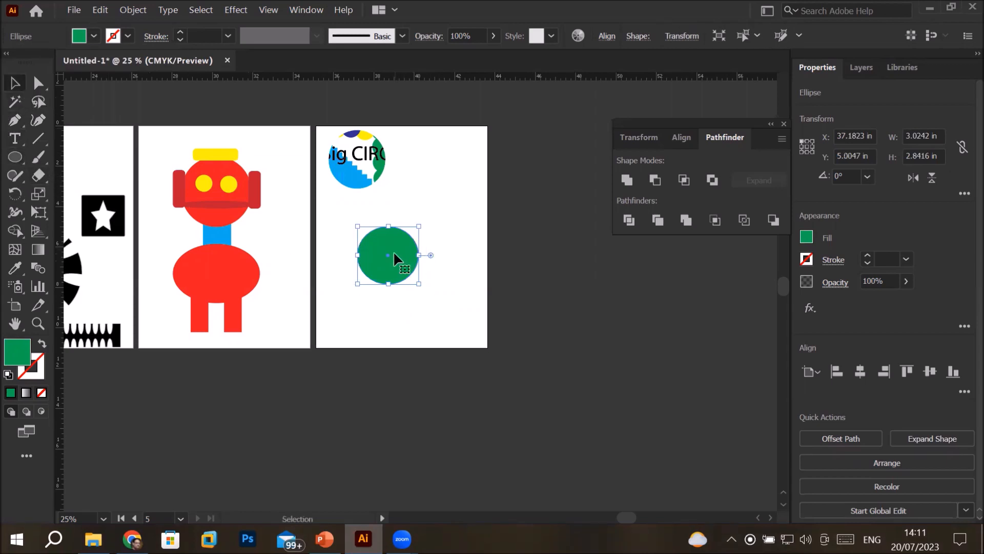
pyautogui.moveTo(394, 254); pyautogui.dragTo(432, 262)
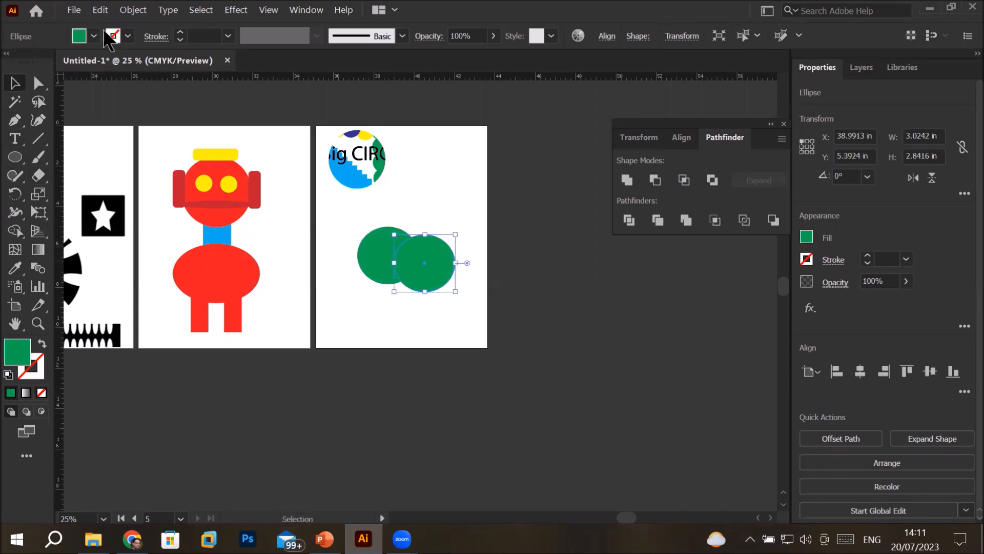
pyautogui.click(94, 36)
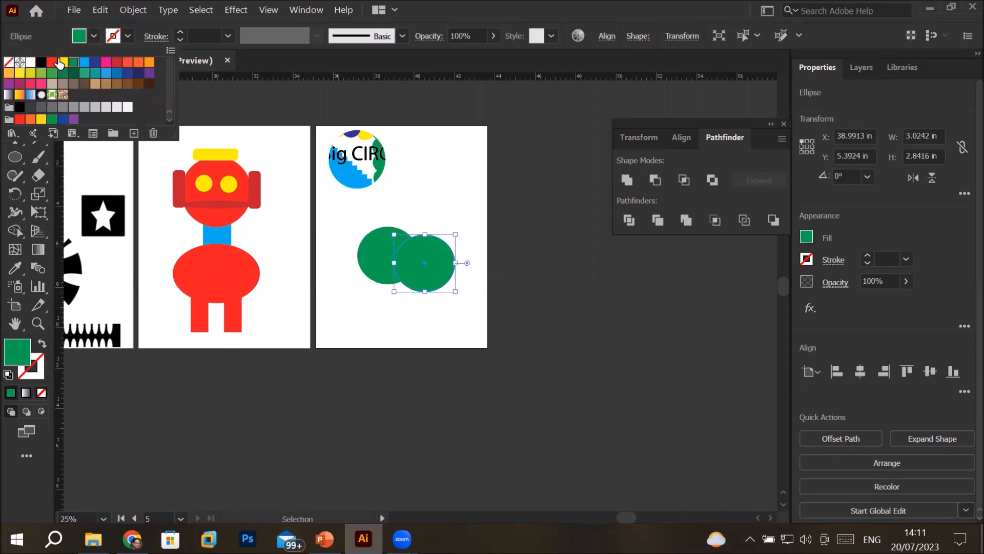
pyautogui.click(52, 62)
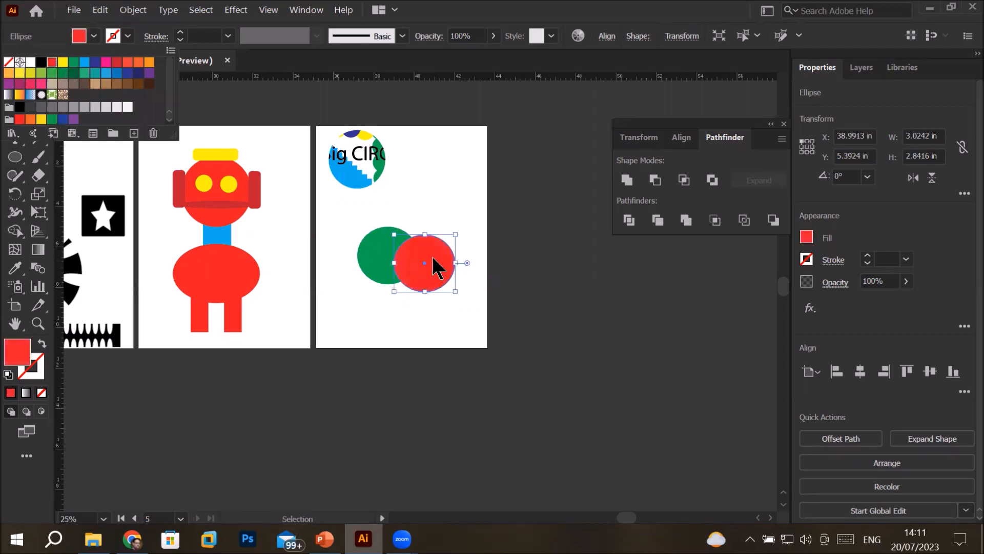
# Duplicate the red ellipse down and to the left so it overlaps both circles, and fill the copy CMYK Blue
pyautogui.click(425, 291)
pyautogui.moveTo(447, 276); pyautogui.dragTo(417, 297)
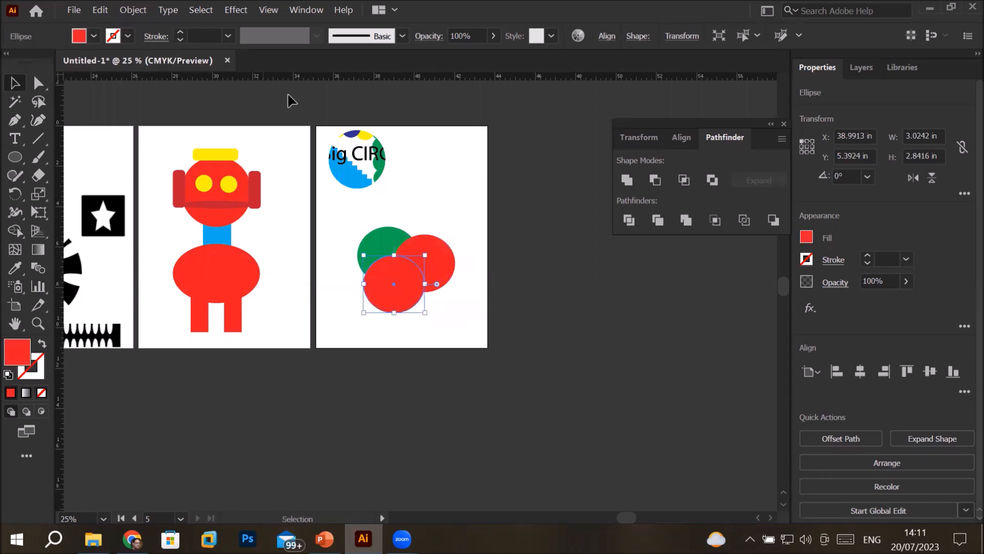
pyautogui.click(94, 36)
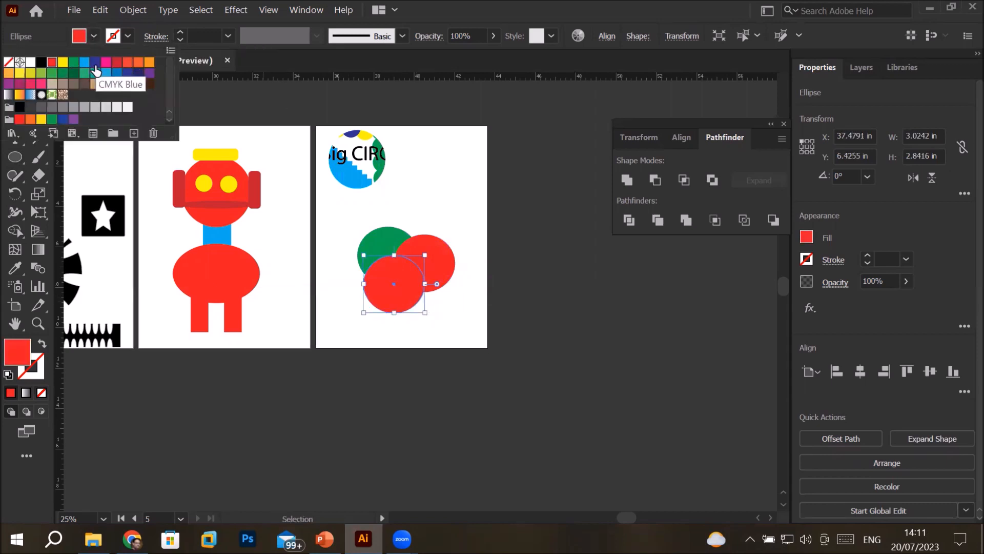
pyautogui.click(95, 62)
pyautogui.click(307, 212)
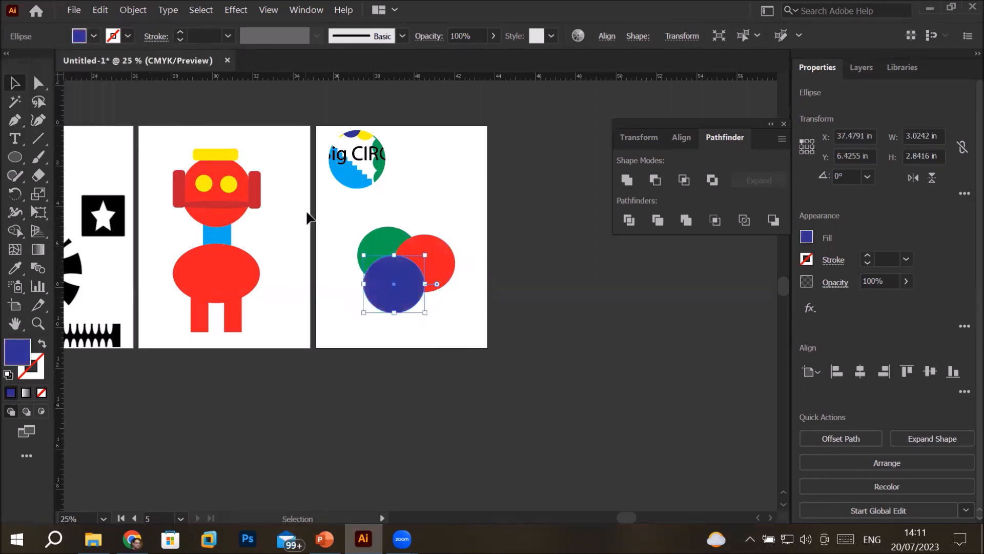
# Convert the green, red and blue circles to divided outlines with Pathfinder Outline
pyautogui.moveTo(343, 266); pyautogui.dragTo(472, 328)
pyautogui.scroll(2, 473, 321)
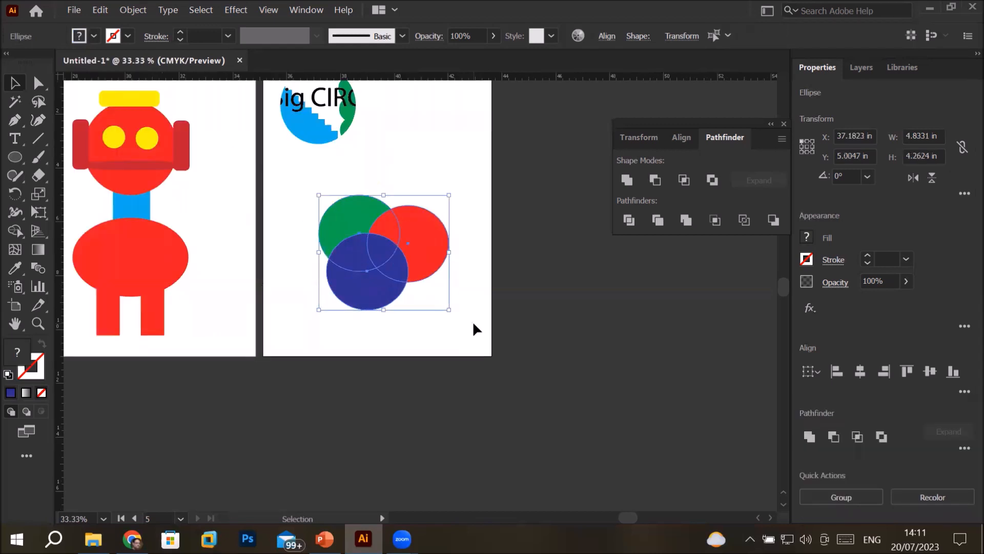
pyautogui.click(746, 222)
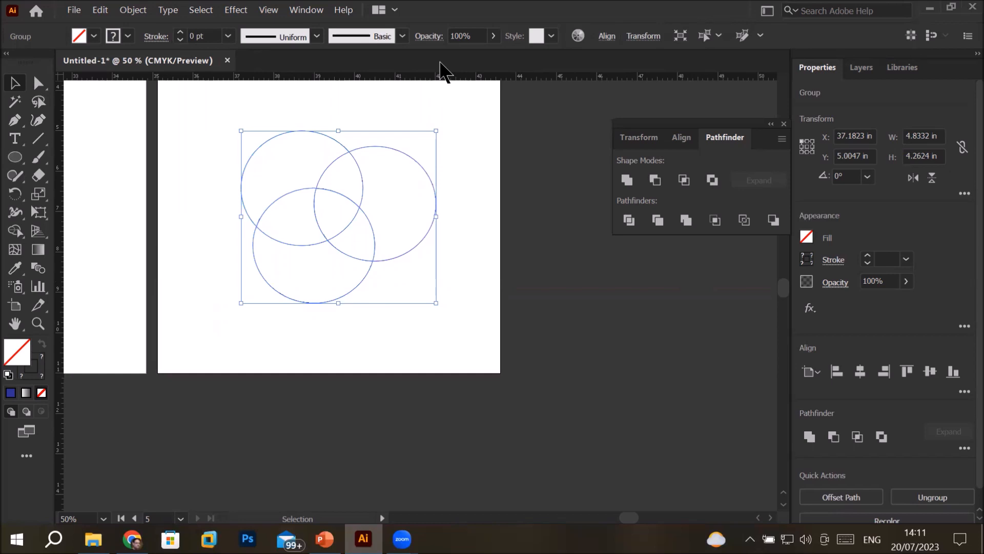
# Set the stroke weight of the outlined circle group to 19 pt and deselect it
pyautogui.click(180, 32)
pyautogui.click(180, 31)
pyautogui.click(179, 32)
pyautogui.click(179, 32)
pyautogui.click(180, 32)
pyautogui.click(180, 32)
pyautogui.click(180, 32)
pyautogui.click(180, 32)
pyautogui.click(180, 31)
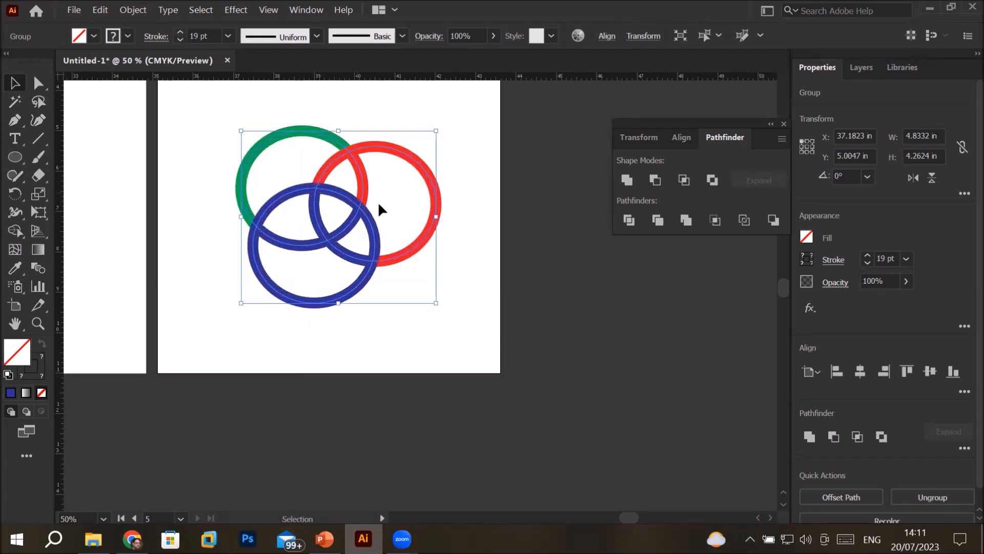
pyautogui.click(464, 222)
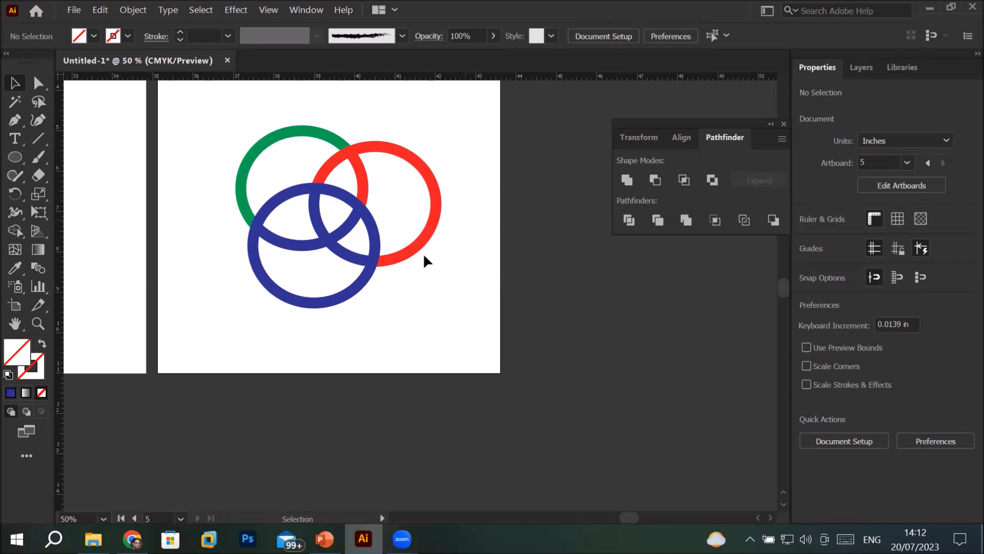
# Ungroup the outlined circles into separate paths and deselect them
pyautogui.rightClick(370, 264)
pyautogui.click(352, 286)
pyautogui.moveTo(215, 128); pyautogui.dragTo(410, 303)
pyautogui.rightClick(384, 253)
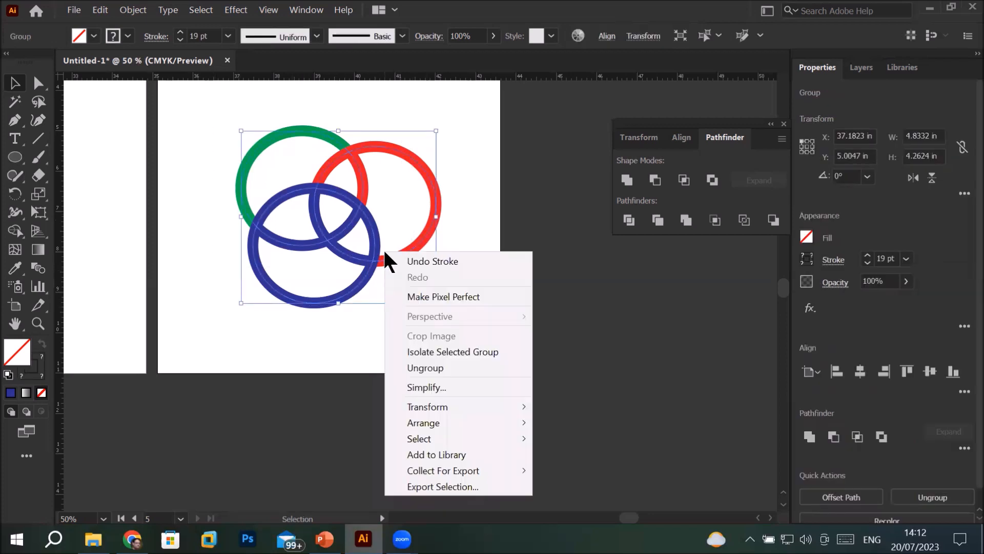
pyautogui.click(416, 367)
pyautogui.click(340, 325)
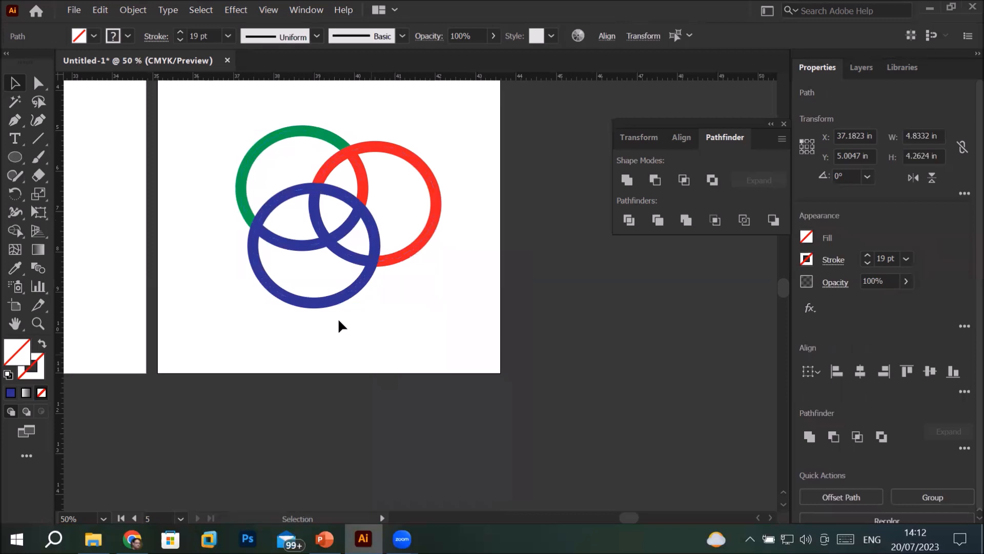
# Move the outer blue, red and green arcs outward, away from the overlapping centre
pyautogui.moveTo(309, 308); pyautogui.dragTo(299, 332)
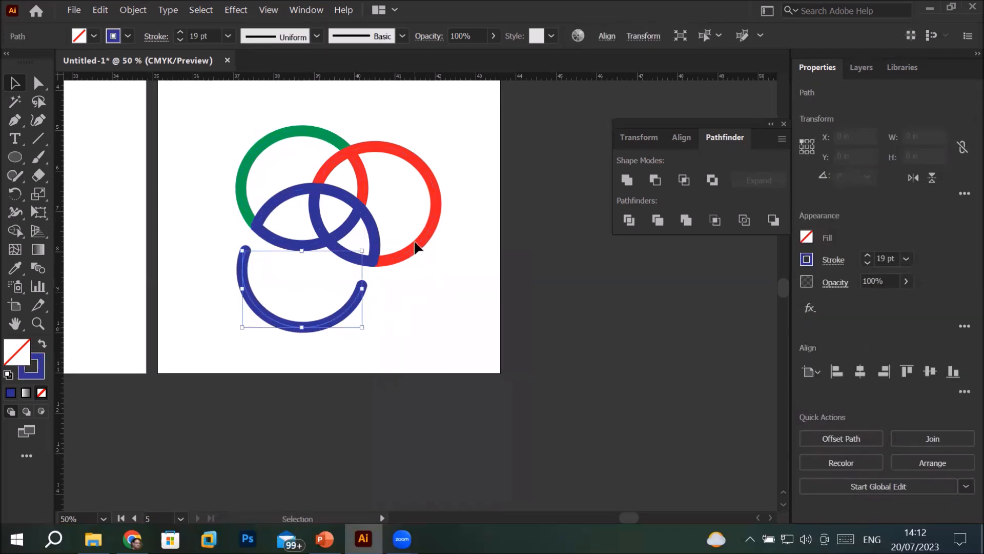
pyautogui.moveTo(430, 246); pyautogui.dragTo(454, 240)
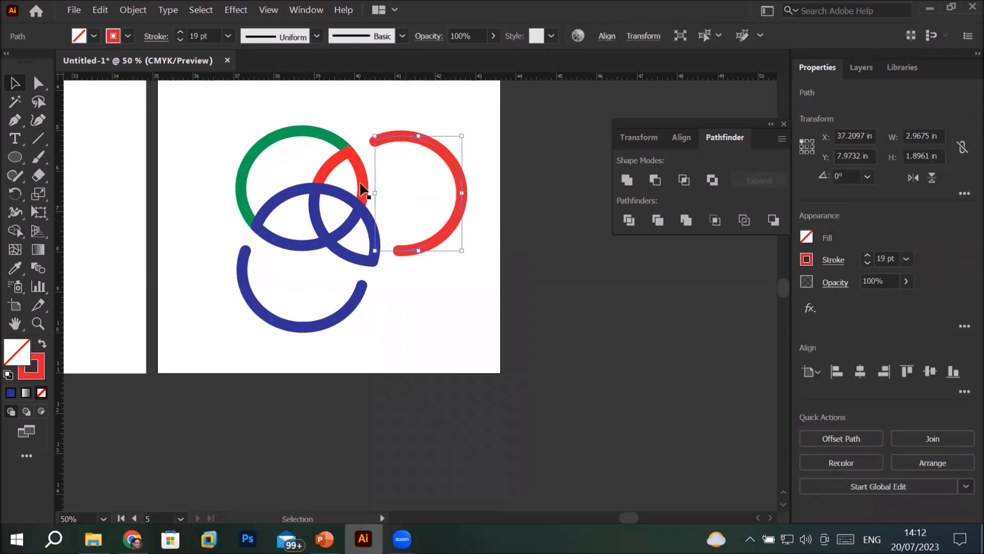
pyautogui.moveTo(273, 145); pyautogui.dragTo(257, 133)
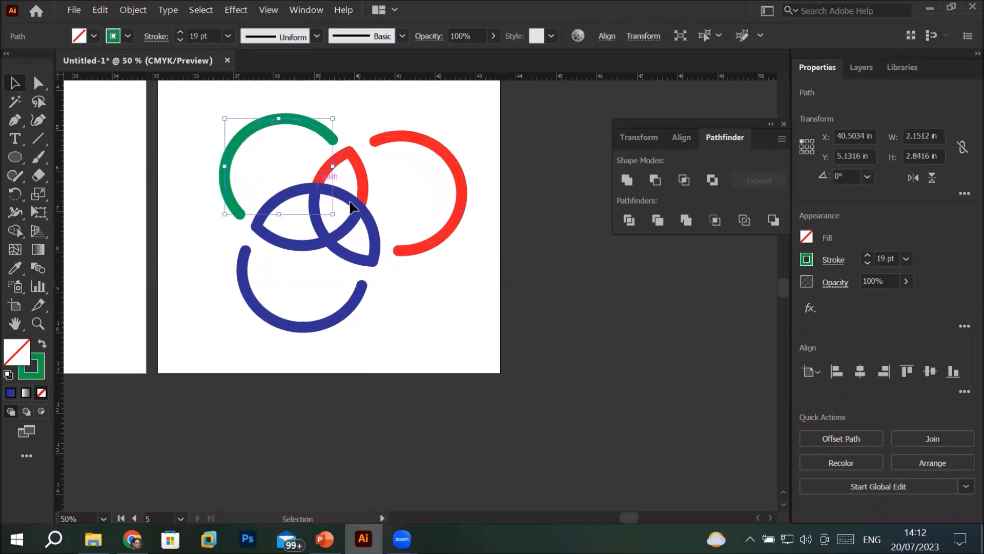
# Pull the lower-right inner blue arc and the two inner red arcs away from the centre
pyautogui.click(351, 254)
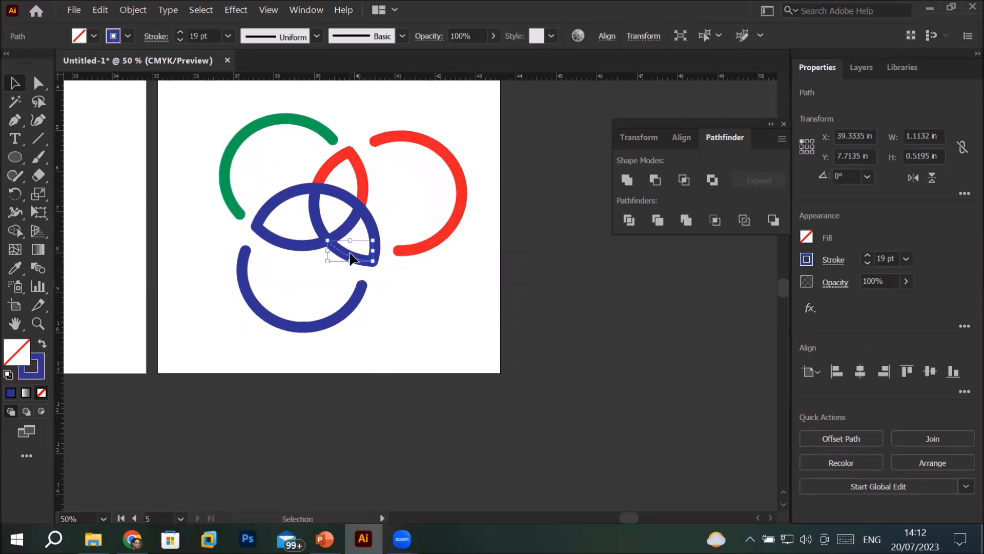
pyautogui.moveTo(337, 264); pyautogui.dragTo(331, 276)
pyautogui.click(379, 228)
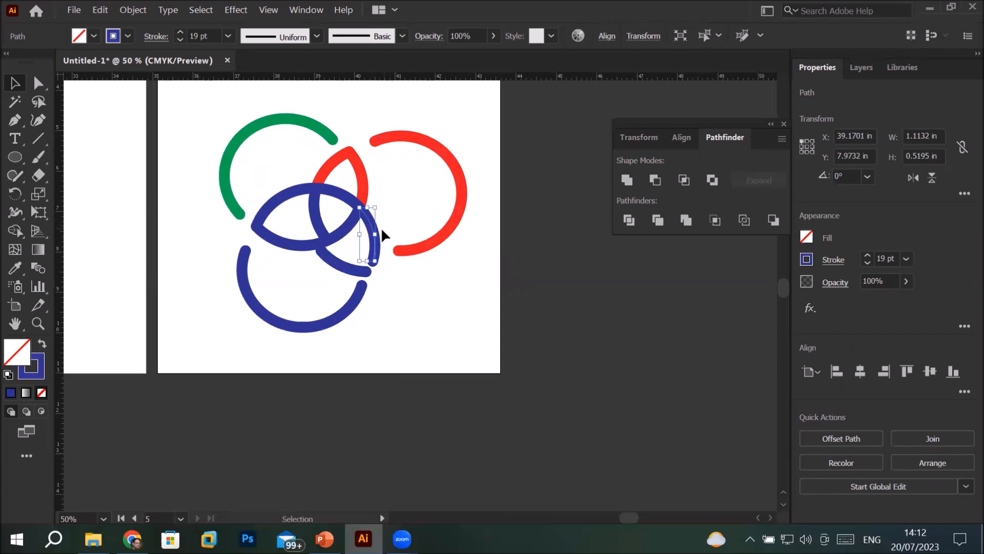
pyautogui.moveTo(377, 232)
pyautogui.mouseDown()
pyautogui.moveTo(416, 215)
pyautogui.moveTo(384, 224)
pyautogui.mouseUp()
pyautogui.click(362, 186)
pyautogui.moveTo(363, 186); pyautogui.dragTo(397, 185)
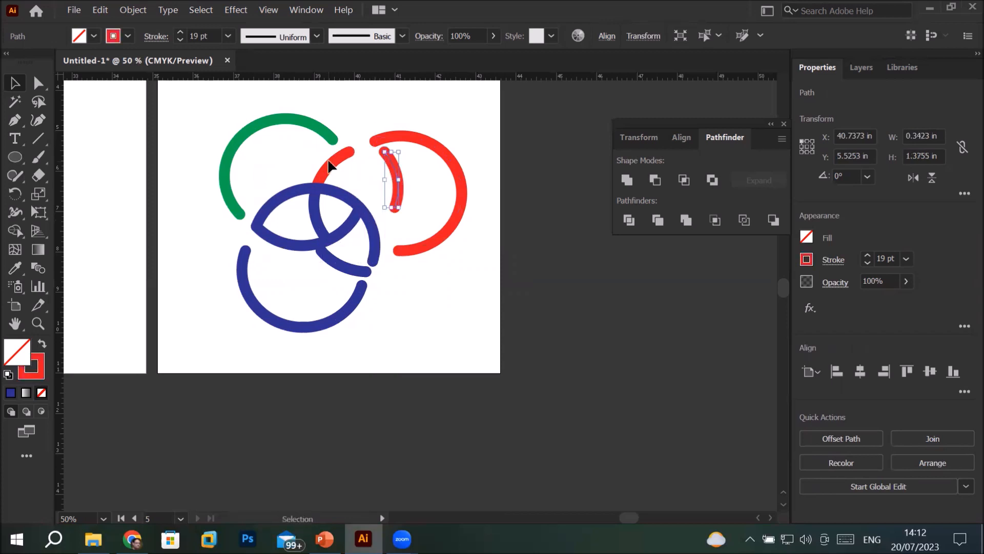
pyautogui.moveTo(333, 166); pyautogui.dragTo(331, 153)
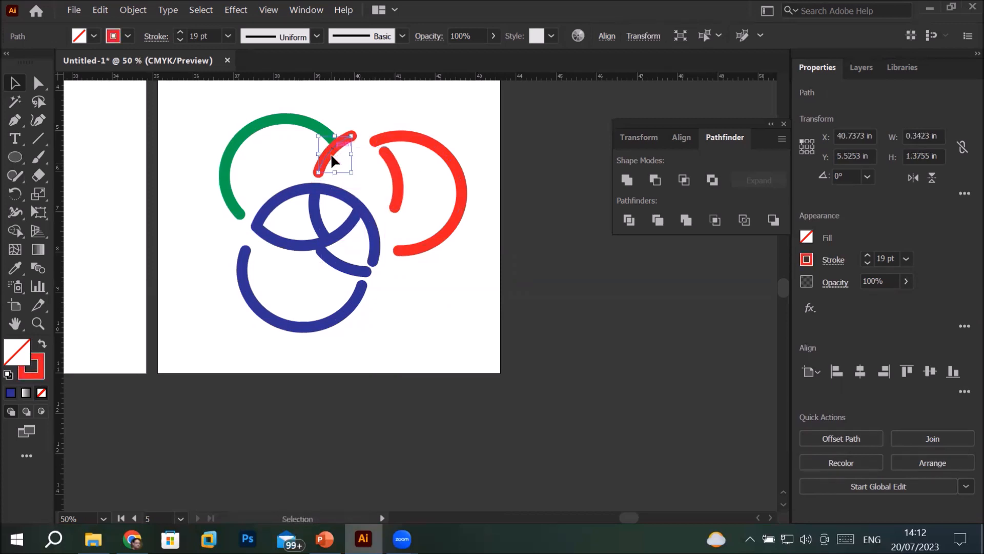
# Separate the remaining blue segments by moving the two left arcs, the central left arc and the right arc apart
pyautogui.click(293, 244)
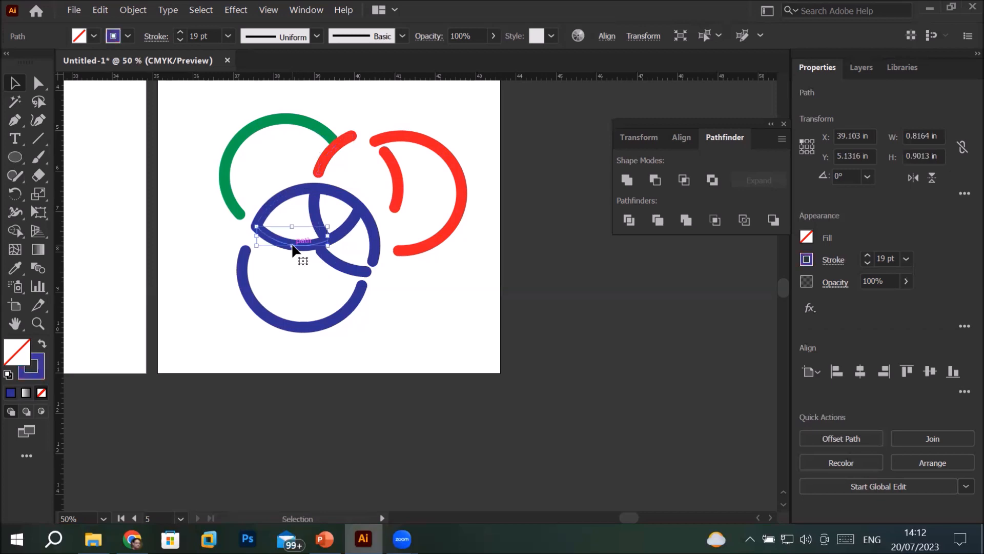
pyautogui.moveTo(292, 246); pyautogui.dragTo(287, 263)
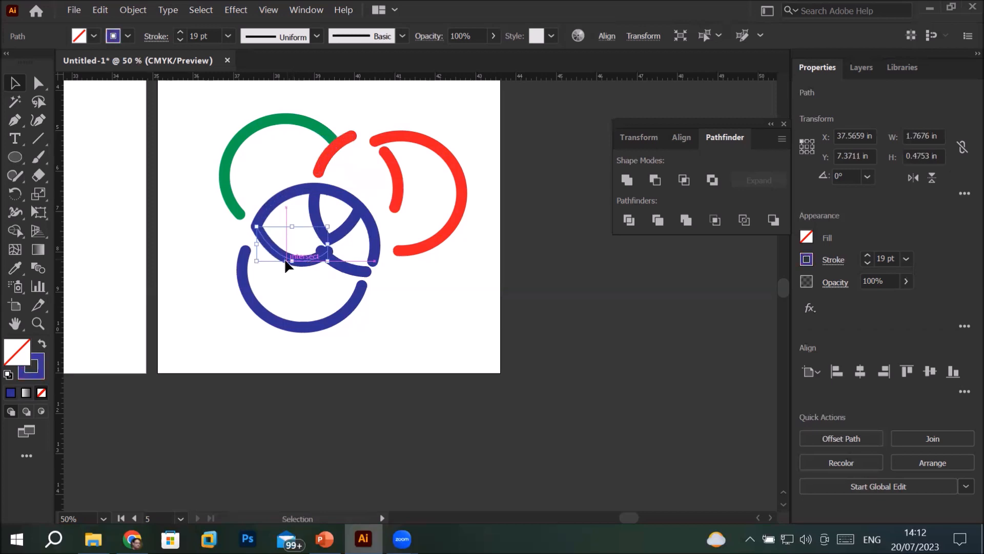
pyautogui.click(272, 203)
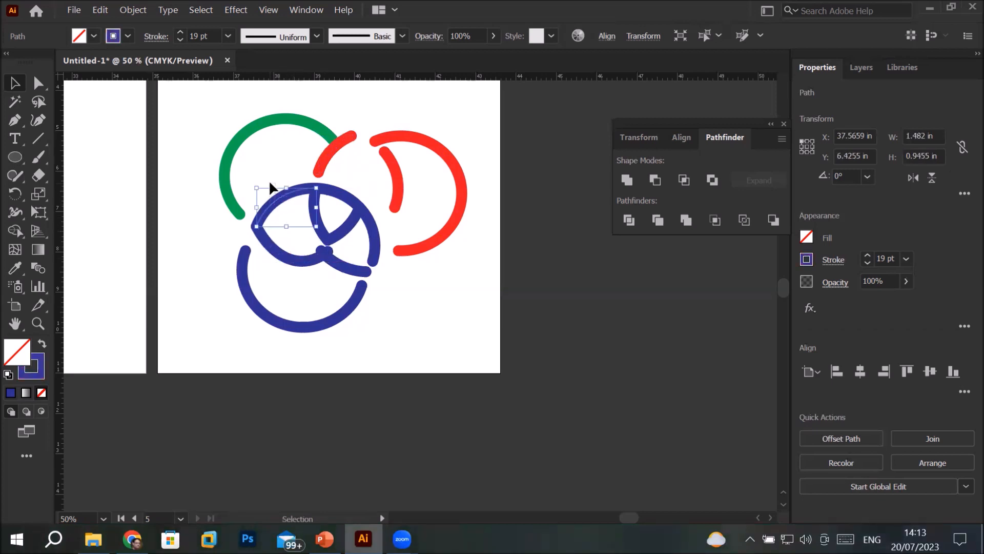
pyautogui.moveTo(280, 203); pyautogui.dragTo(270, 193)
pyautogui.click(328, 223)
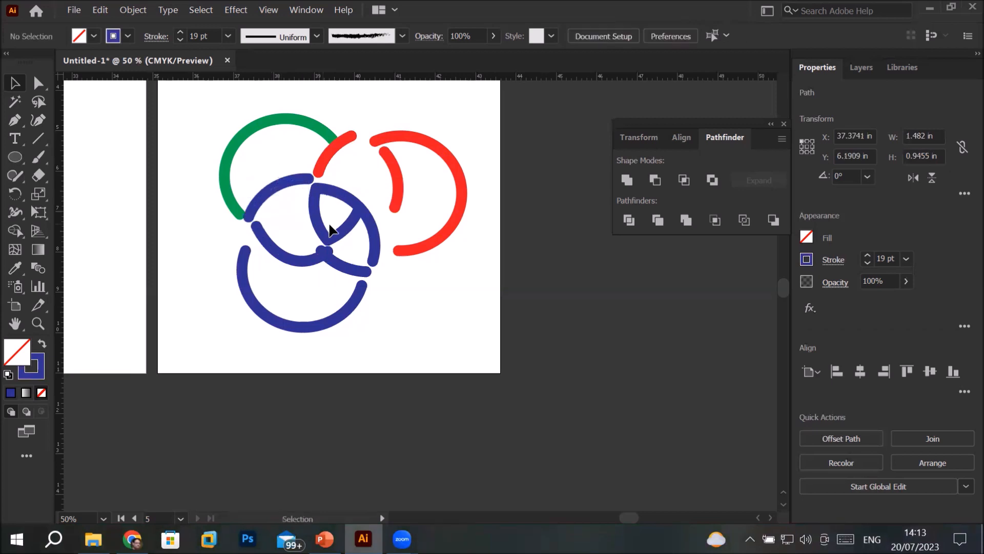
pyautogui.moveTo(318, 226); pyautogui.dragTo(302, 227)
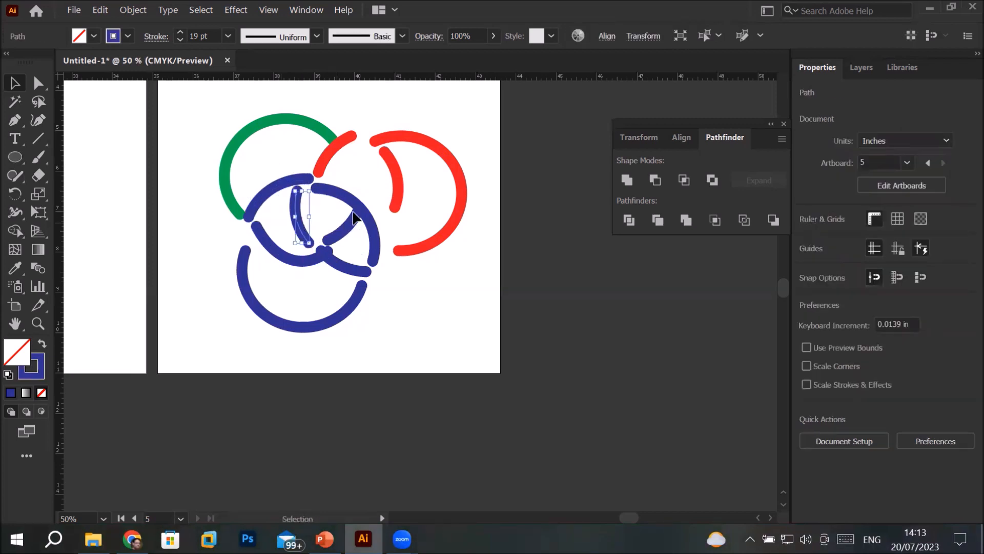
pyautogui.click(342, 194)
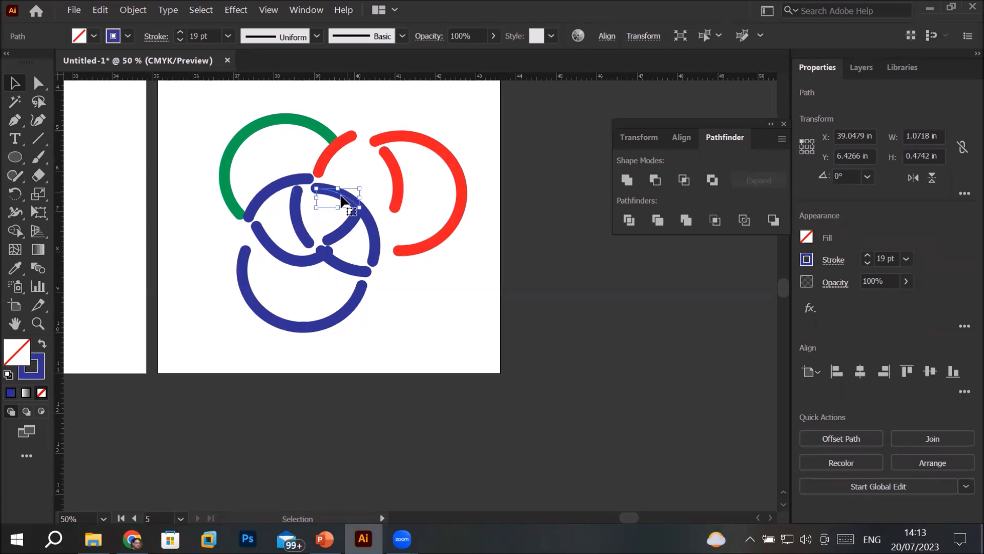
pyautogui.click(379, 231)
pyautogui.moveTo(374, 230)
pyautogui.mouseDown()
pyautogui.moveTo(382, 211)
pyautogui.moveTo(373, 221)
pyautogui.mouseUp()
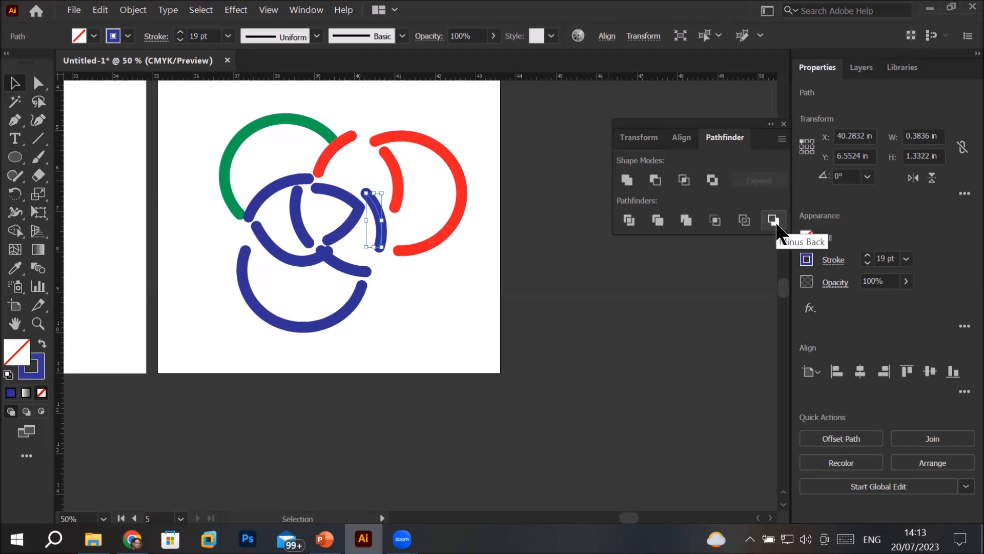
# Delete all the separated arcs and draw a new ellipse about 3.48 in by 3.34 in on the fifth artboard
pyautogui.moveTo(171, 103); pyautogui.dragTo(505, 326)
pyautogui.press('Delete')
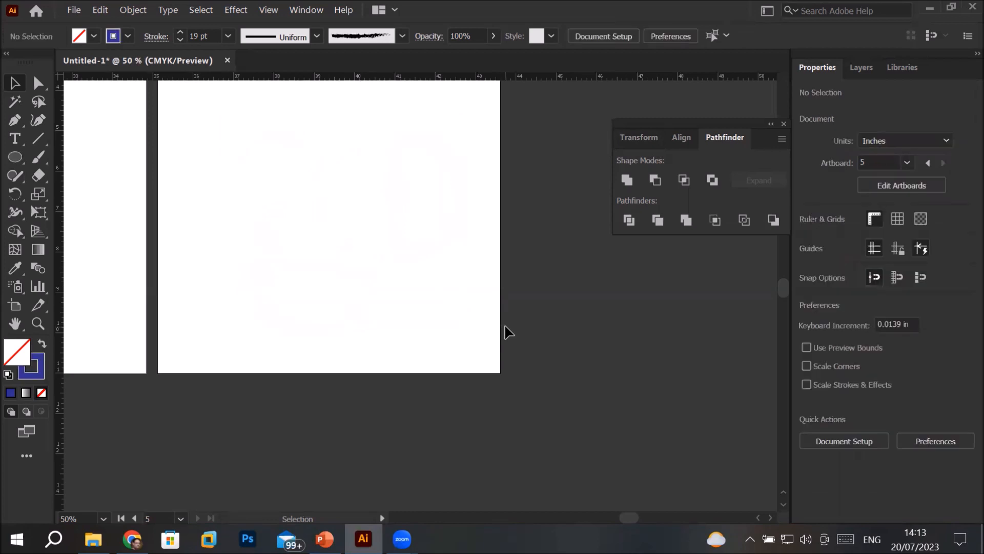
pyautogui.click(11, 160)
pyautogui.moveTo(191, 168)
pyautogui.mouseDown()
pyautogui.moveTo(288, 268)
pyautogui.moveTo(347, 292)
pyautogui.moveTo(332, 303)
pyautogui.mouseUp()
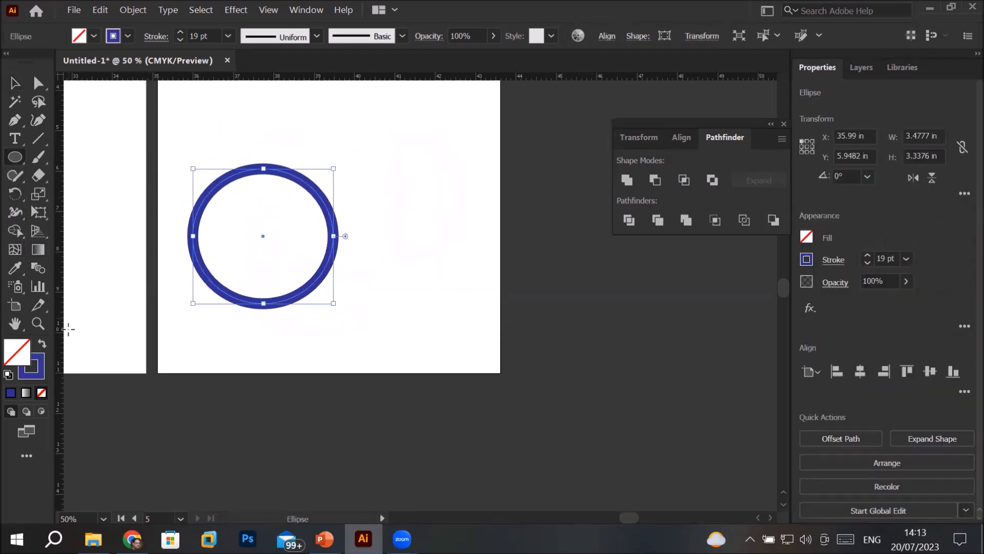
# Reset the ellipse to the default white fill and 1 pt black stroke, and duplicate it slightly up and to the right, overlapping the original
pyautogui.click(9, 374)
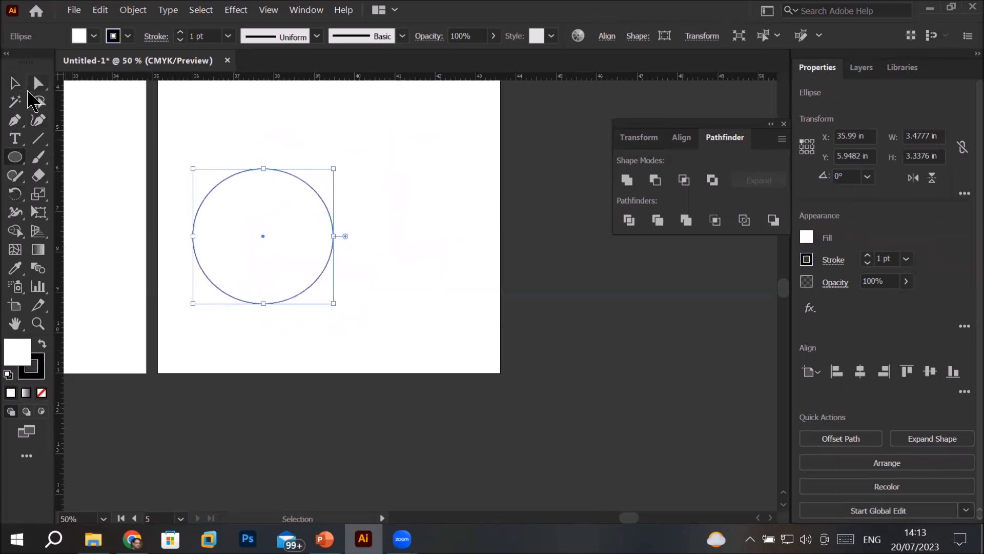
pyautogui.click(15, 82)
pyautogui.moveTo(277, 224); pyautogui.dragTo(313, 214)
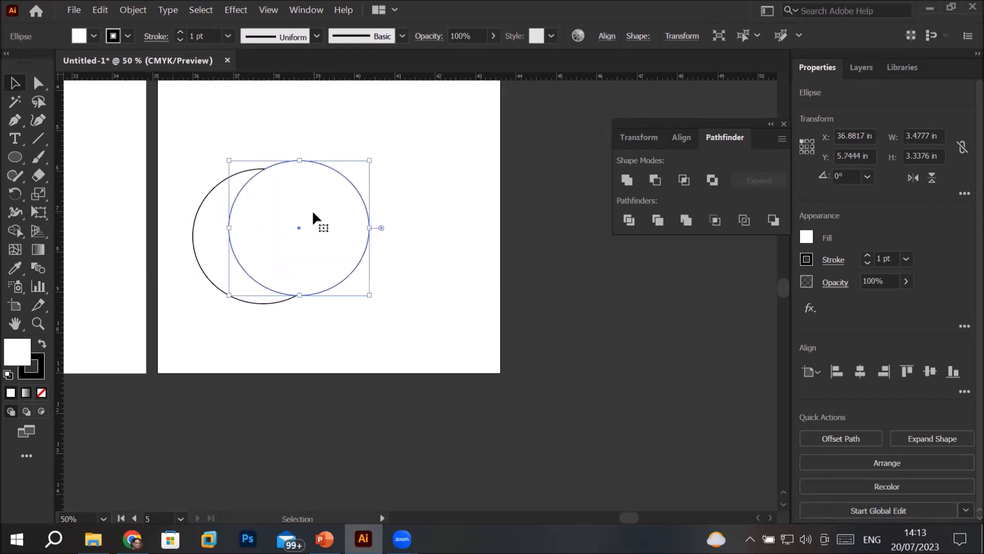
# Select both overlapping ellipses and apply Pathfinder Minus Back to cut them into a crescent
pyautogui.moveTo(171, 134); pyautogui.dragTo(432, 340)
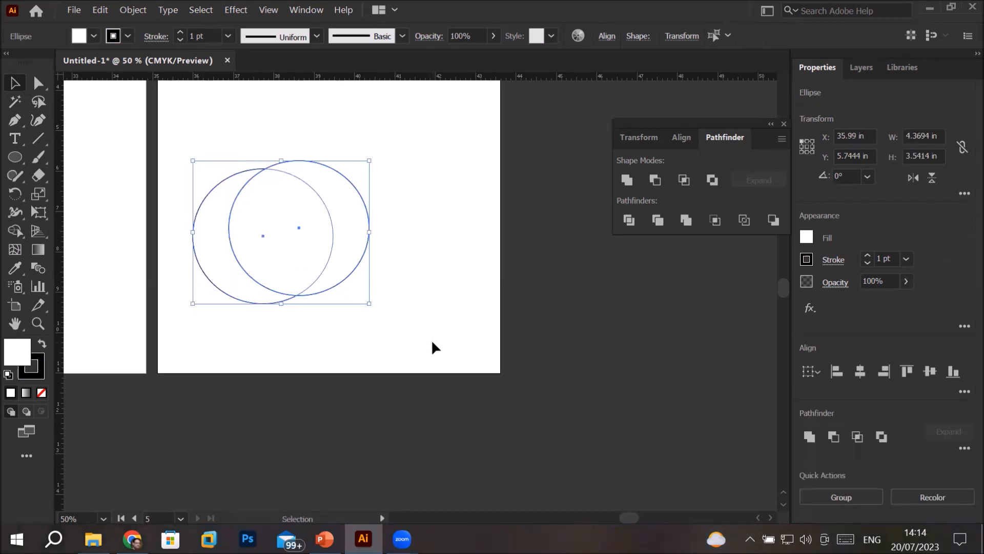
pyautogui.click(775, 220)
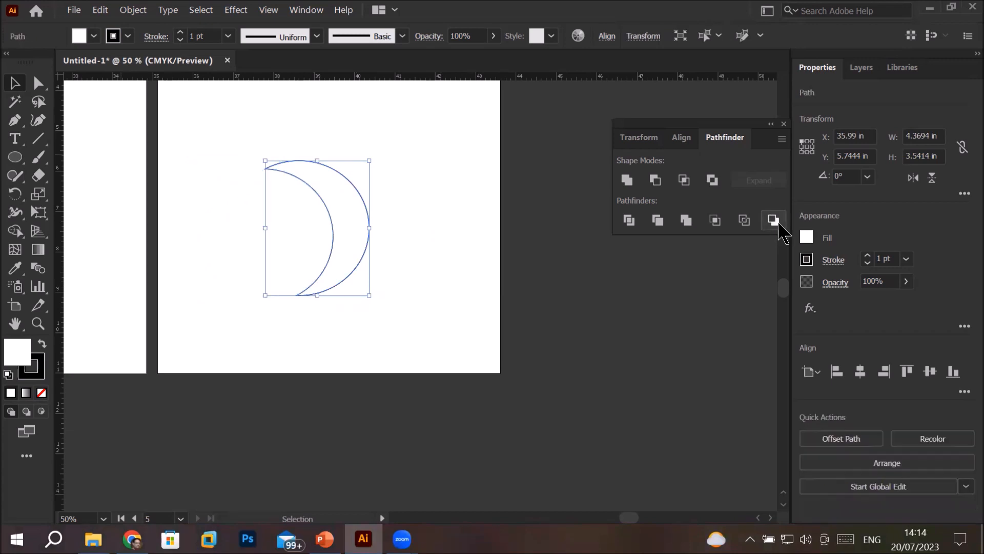
pyautogui.click(272, 349)
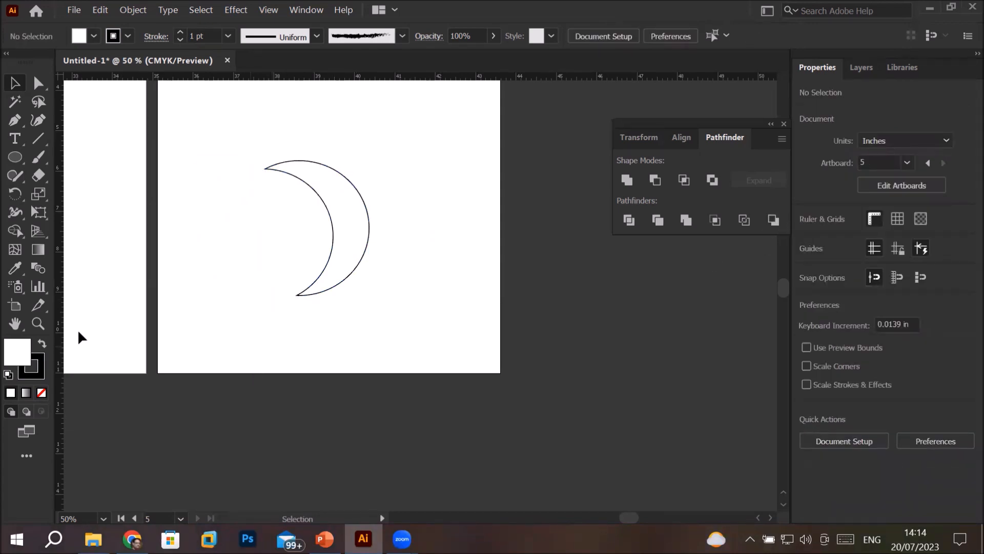
# Swap the fill and stroke colours of the crescent so it is filled black with a white stroke
pyautogui.click(43, 344)
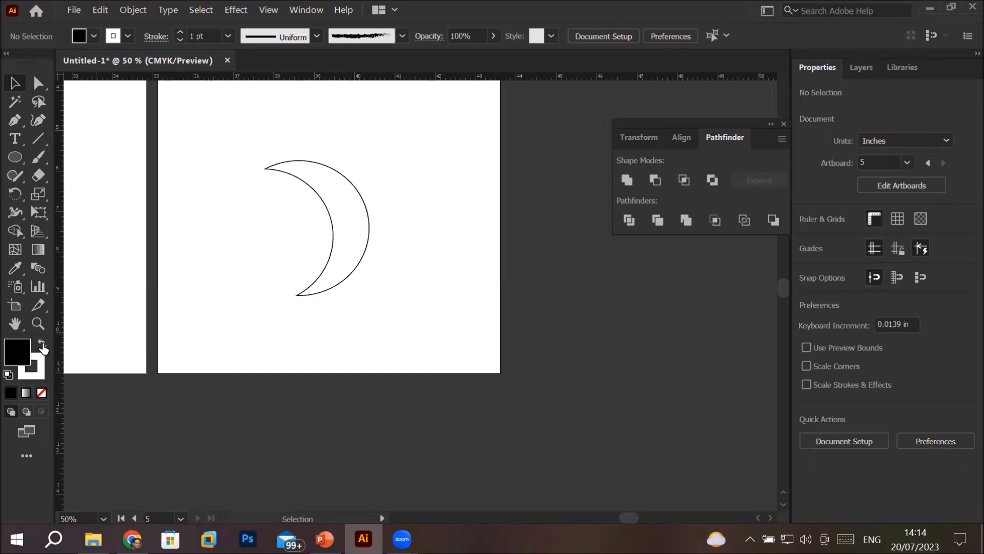
pyautogui.click(43, 345)
pyautogui.click(339, 207)
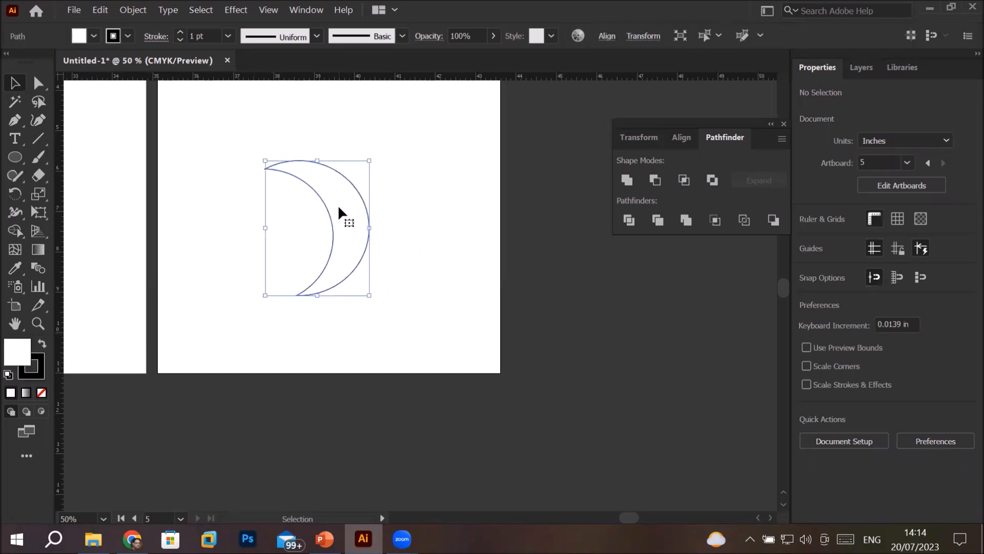
pyautogui.click(43, 344)
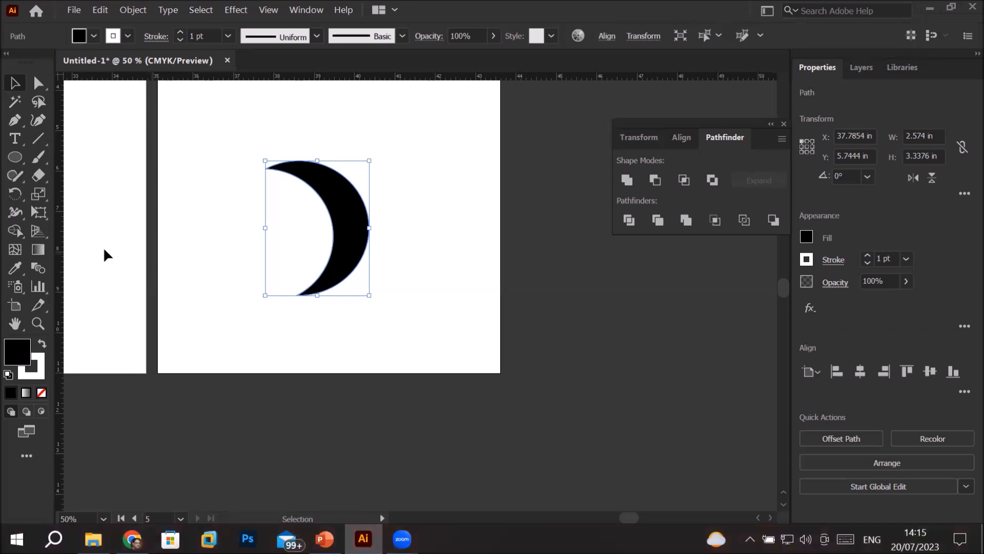
pyautogui.click(22, 198)
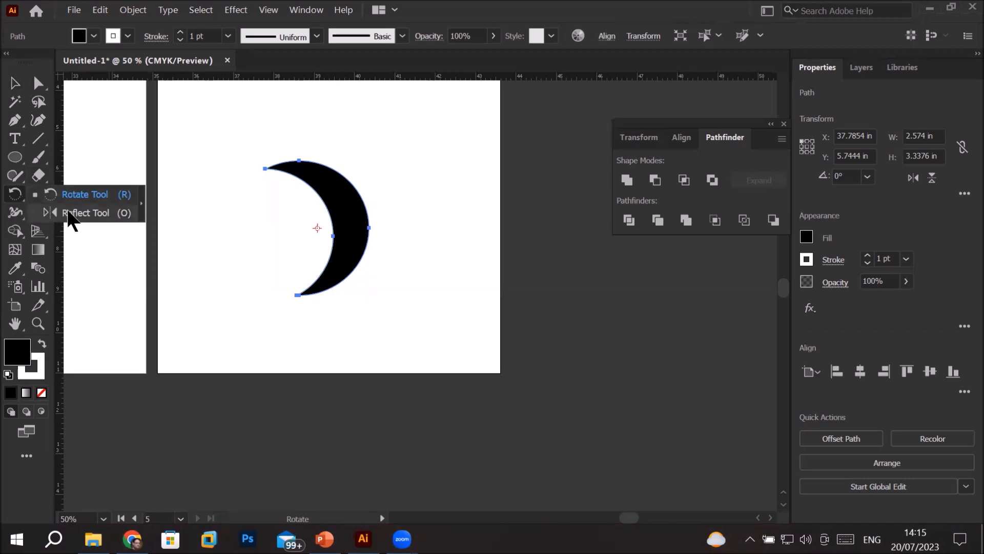
pyautogui.click(14, 210)
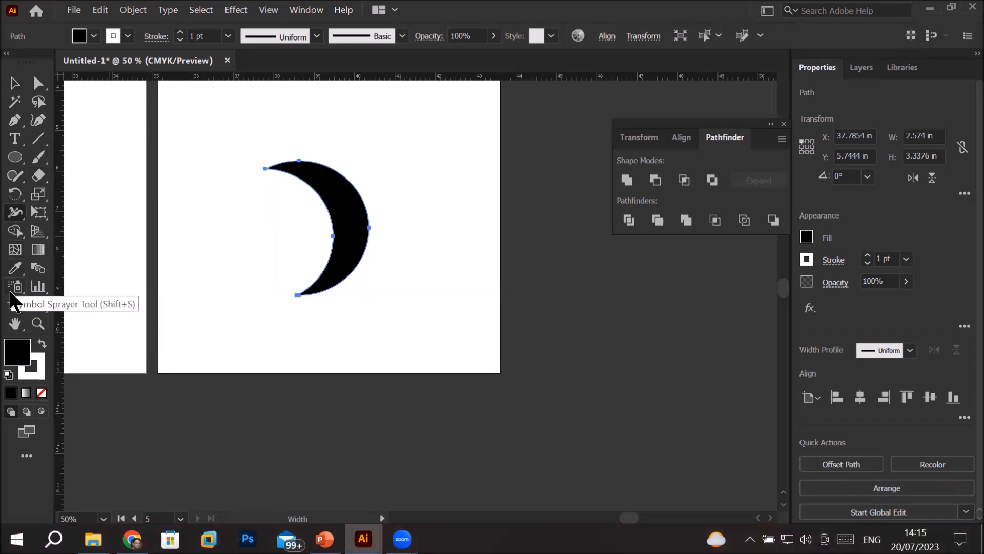
pyautogui.click(14, 230)
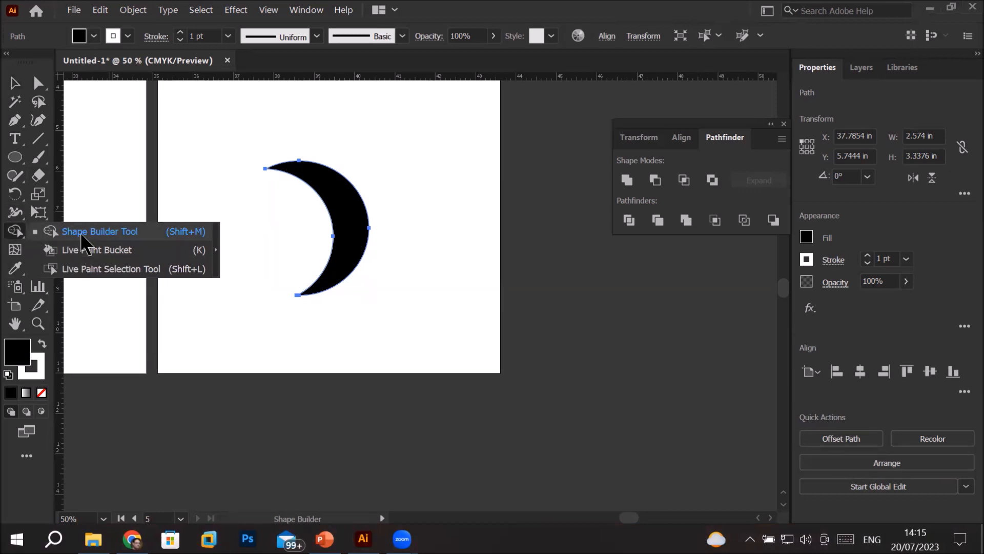
pyautogui.click(90, 133)
# Draw a black circle about 1.6 in in diameter near the upper-left corner of the fifth artboard
pyautogui.click(14, 158)
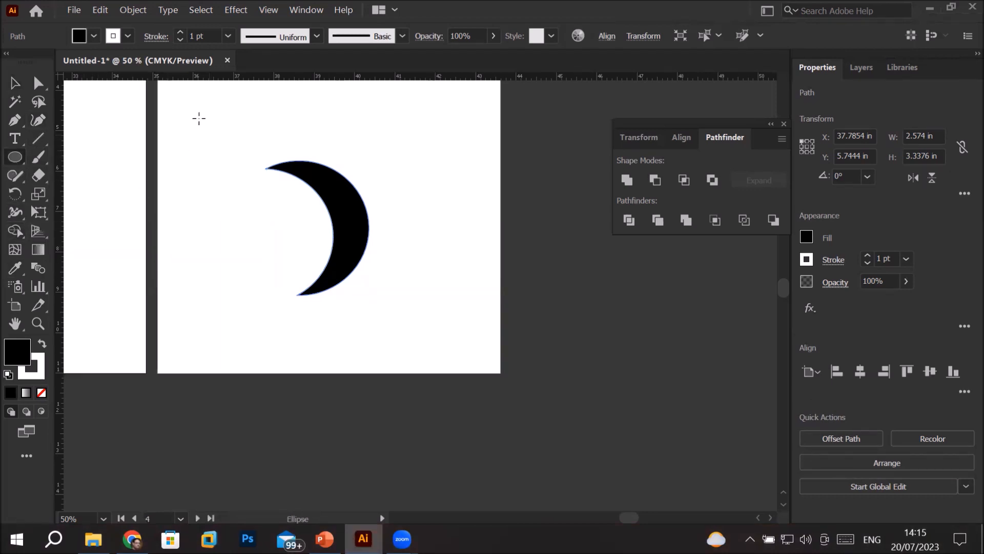
pyautogui.moveTo(184, 107); pyautogui.dragTo(250, 172)
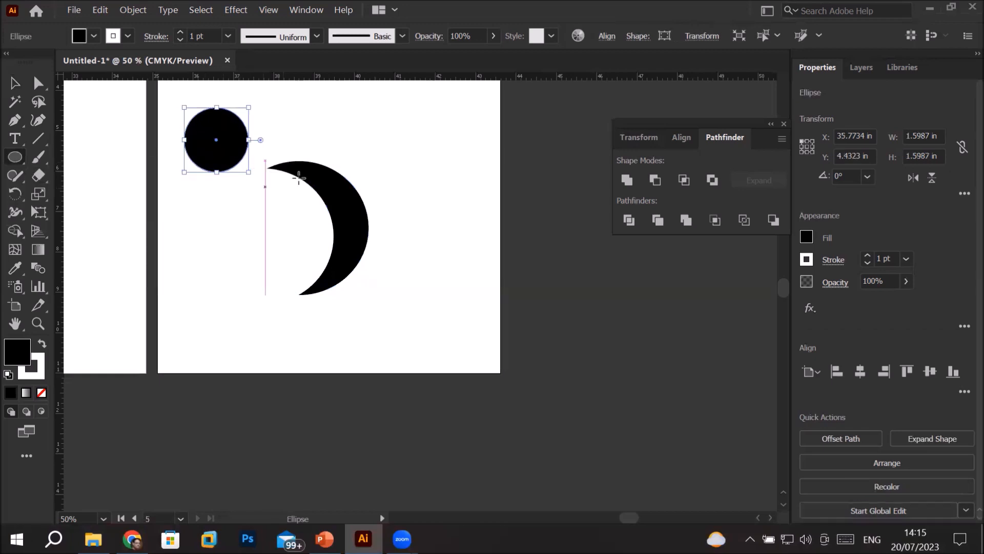
# Move the crescent down over the artboard's lower edge and reset it to the default white fill and black stroke
pyautogui.click(15, 84)
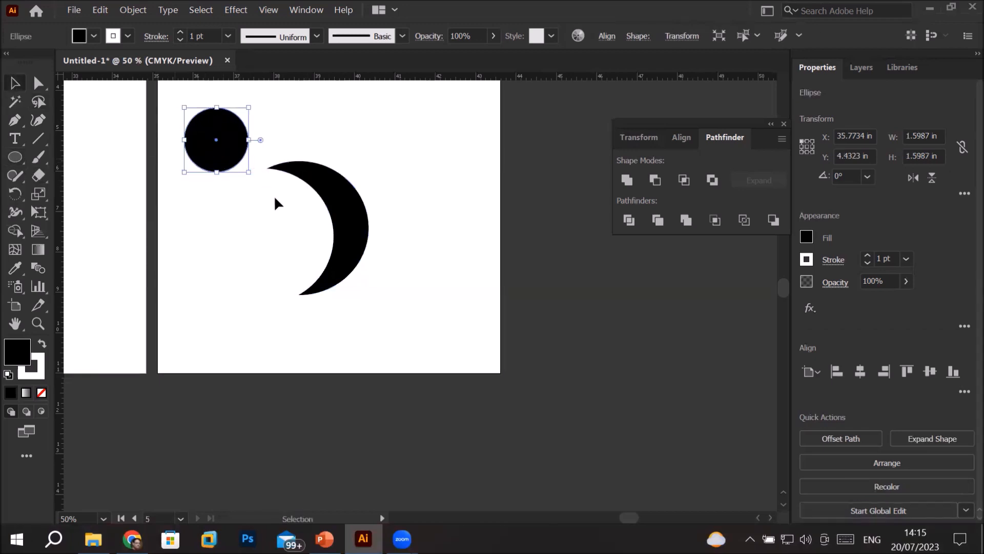
pyautogui.moveTo(329, 182); pyautogui.dragTo(253, 327)
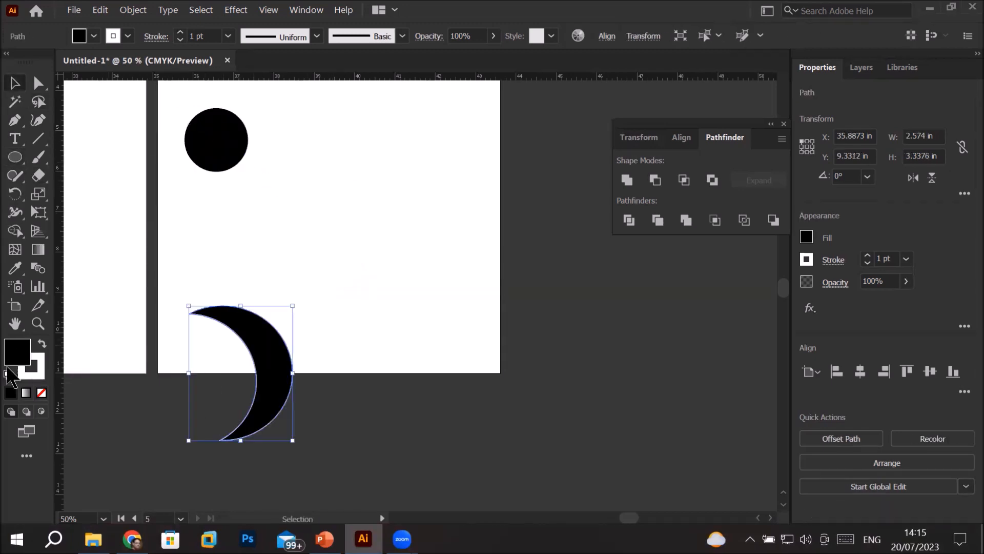
pyautogui.click(8, 374)
# Duplicate the black circle horizontally to the right so the copy overlaps the original slightly
pyautogui.click(245, 149)
pyautogui.moveTo(242, 147); pyautogui.dragTo(286, 148)
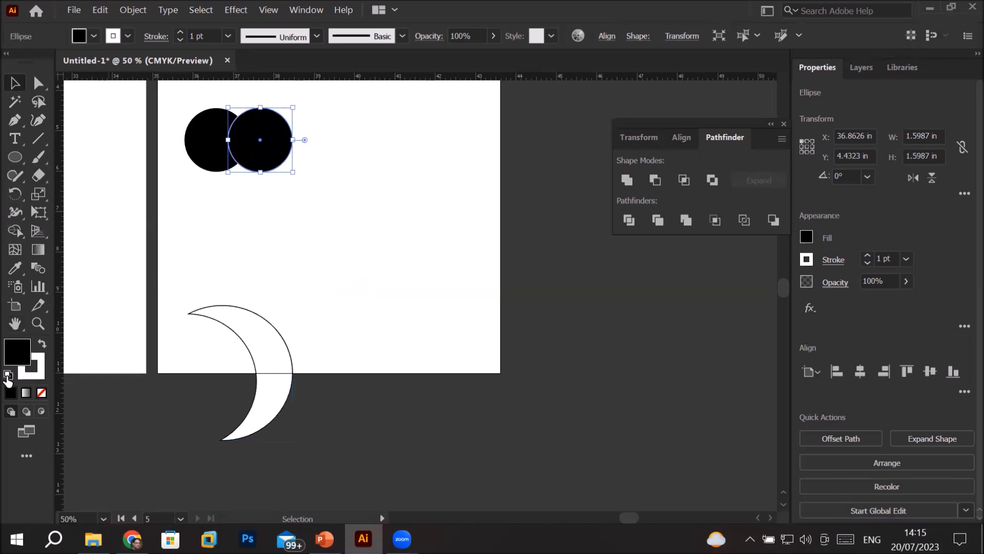
pyautogui.click(237, 250)
# Try merging the two overlapping black circles into one shape with the Shape Builder, and undo the merge
pyautogui.moveTo(169, 97); pyautogui.dragTo(303, 177)
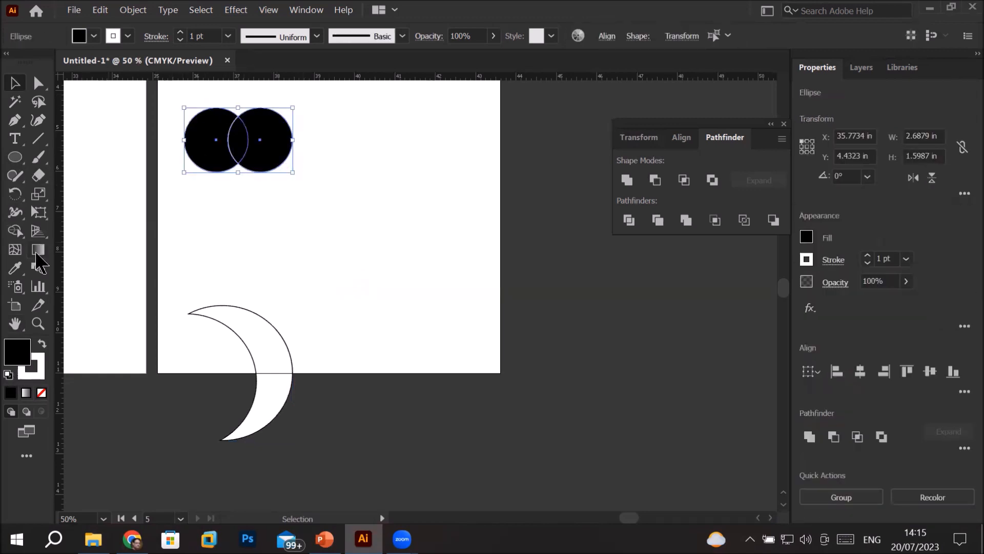
pyautogui.click(16, 232)
pyautogui.click(17, 234)
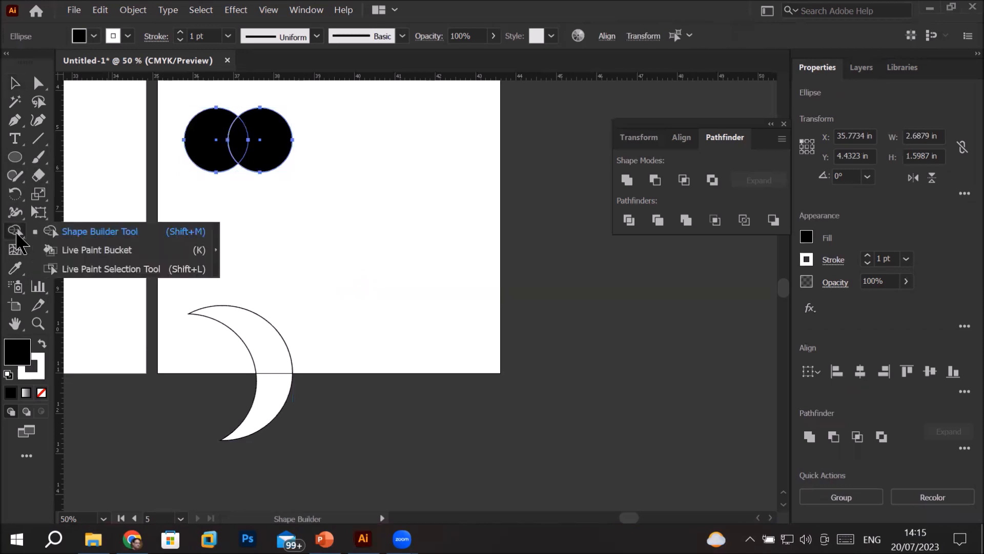
pyautogui.click(91, 232)
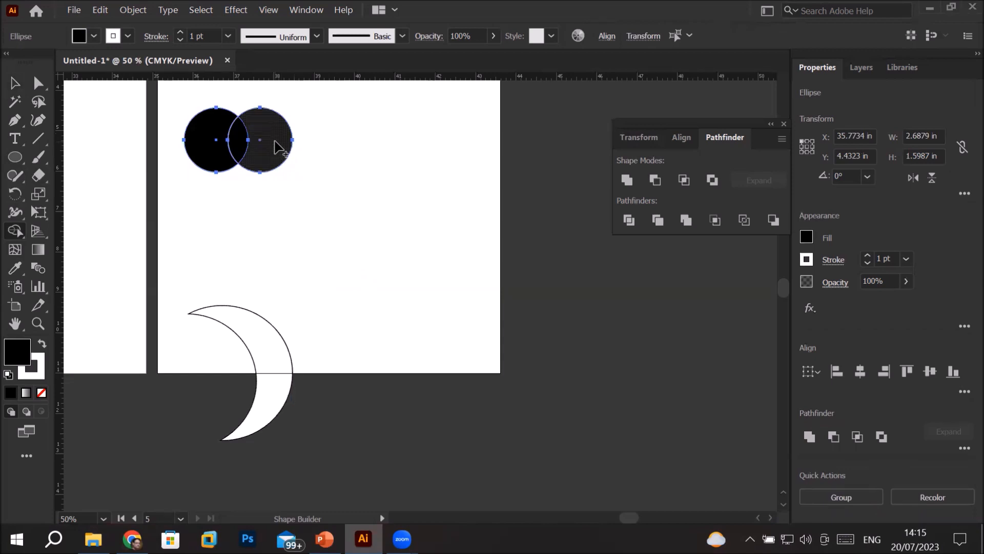
pyautogui.moveTo(282, 141); pyautogui.dragTo(206, 154)
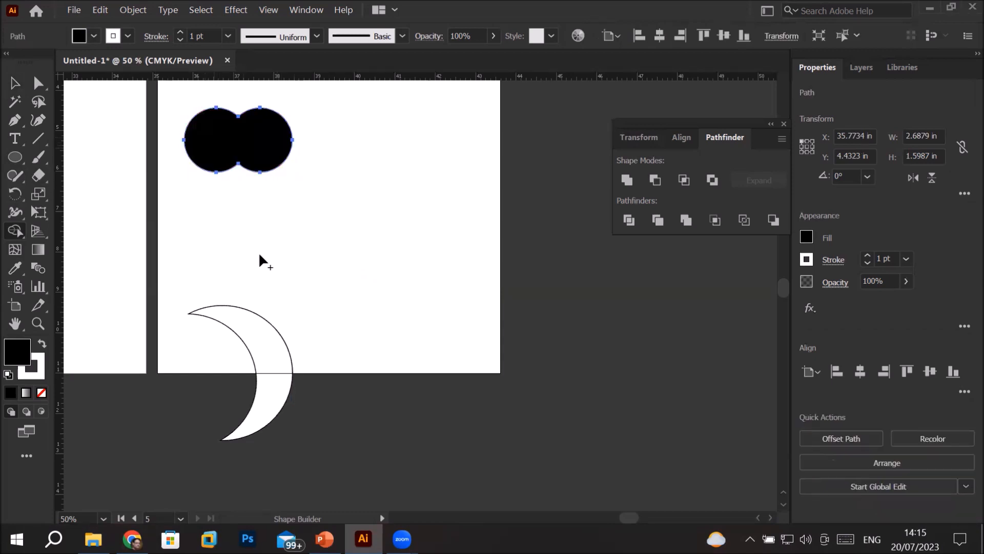
pyautogui.scroll(3, 248, 105)
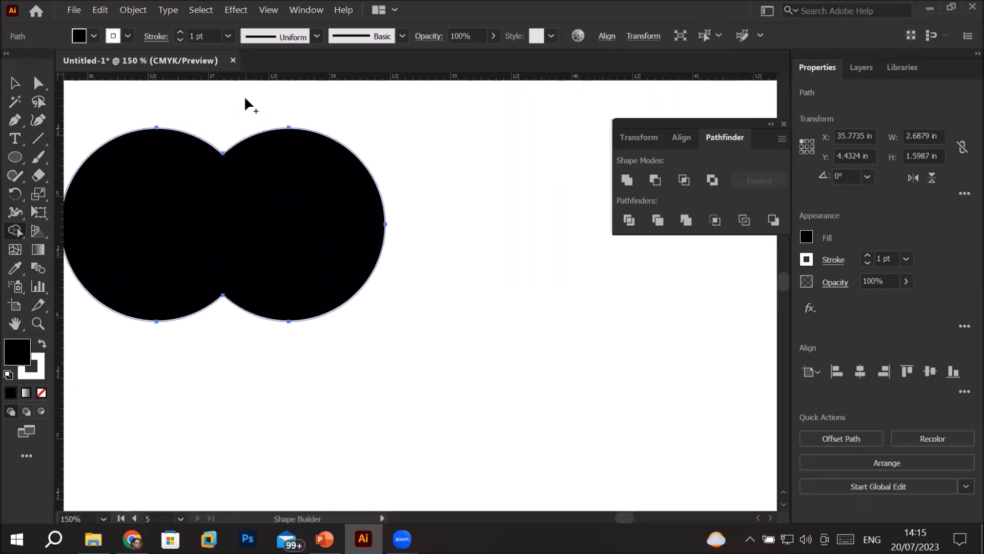
pyautogui.scroll(-3, 245, 98)
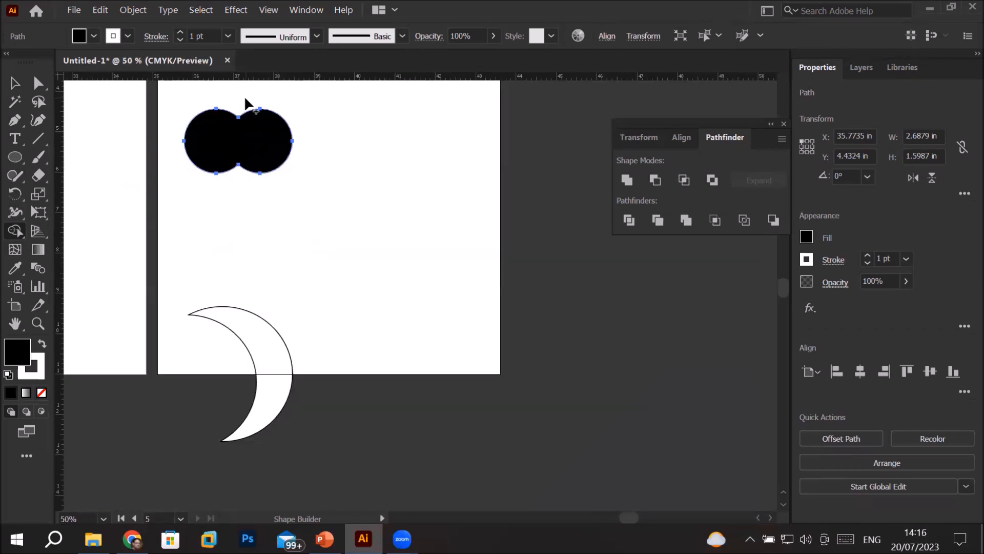
pyautogui.hotkey('ctrl', 'z')
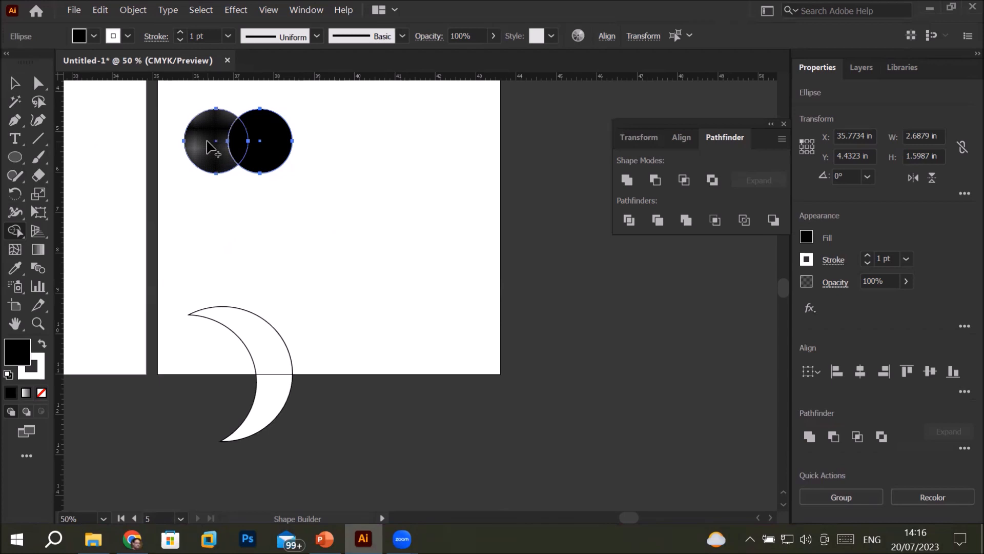
# Try subtracting the left circle and the overlap with the Shape Builder, and undo the subtraction
pyautogui.moveTo(210, 147); pyautogui.dragTo(246, 148)
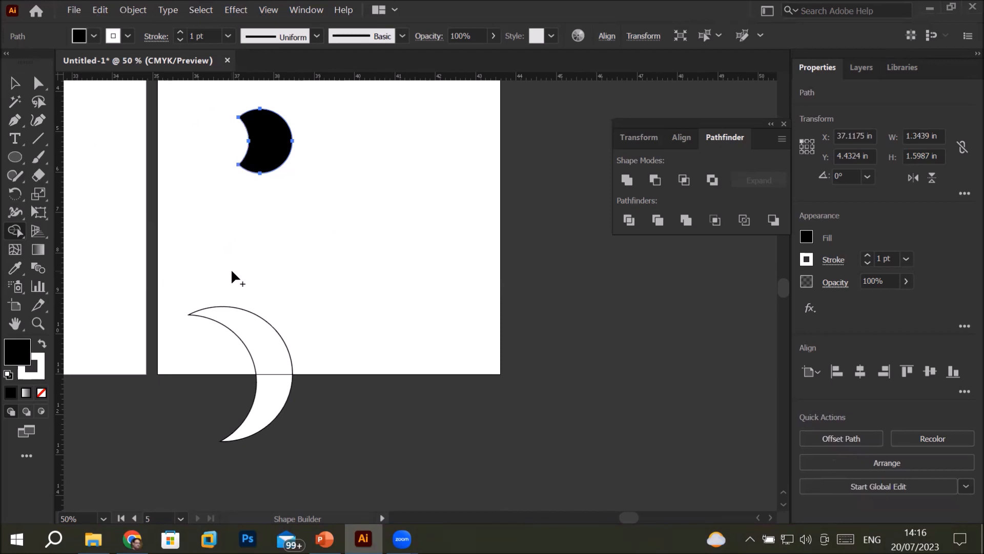
pyautogui.hotkey('ctrl', 'z')
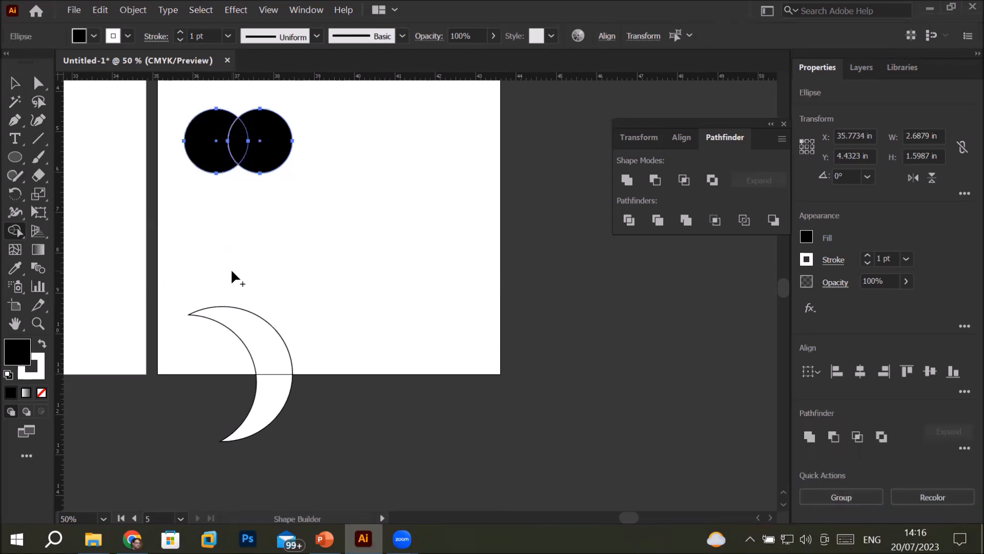
# Reselect both black circles and remove the overlap, the right piece and the left piece one by one with the Shape Builder
pyautogui.click(15, 83)
pyautogui.click(266, 250)
pyautogui.moveTo(171, 92); pyautogui.dragTo(319, 203)
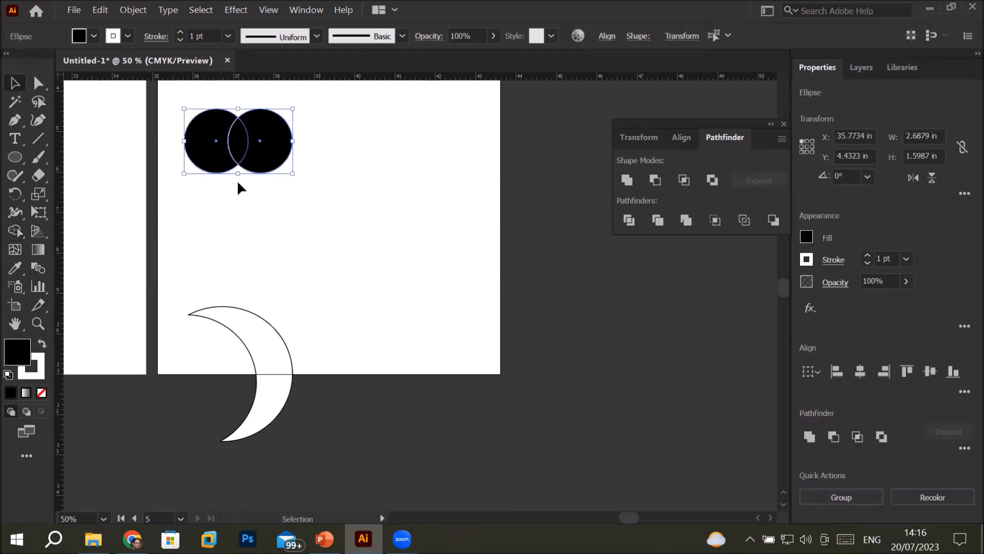
pyautogui.click(17, 229)
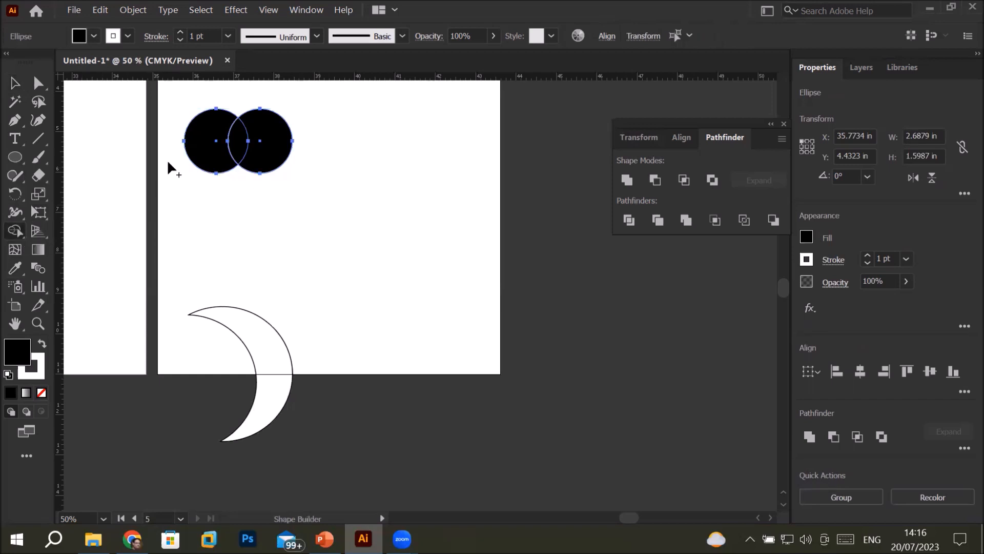
pyautogui.keyDown('alt'); pyautogui.click(238, 145); pyautogui.keyUp('alt')
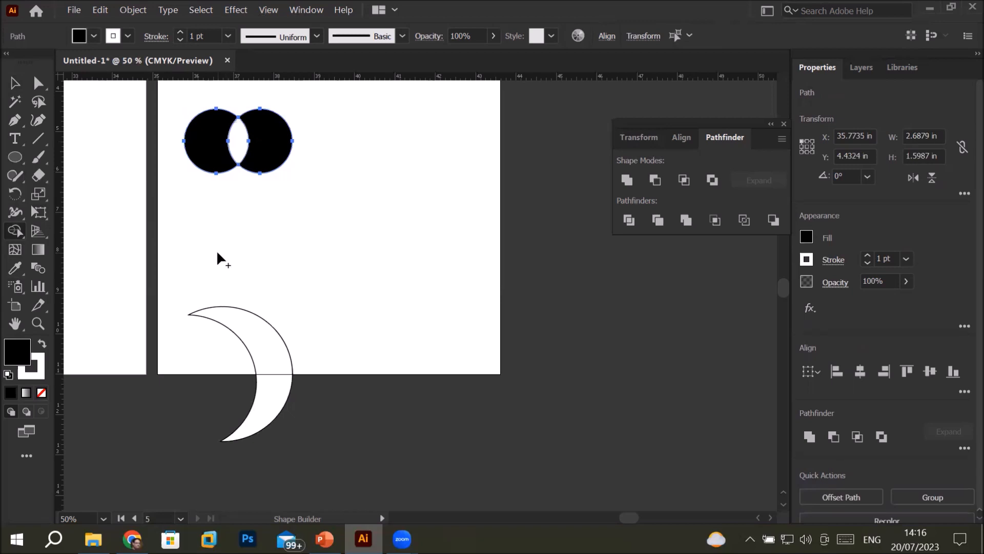
pyautogui.keyDown('alt'); pyautogui.click(265, 161); pyautogui.keyUp('alt')
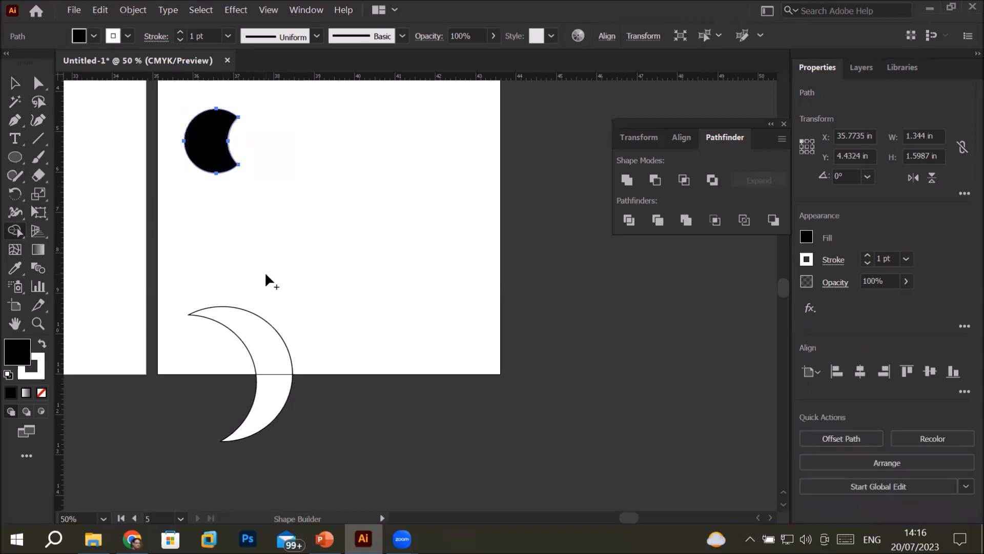
pyautogui.keyDown('alt'); pyautogui.click(217, 134); pyautogui.keyUp('alt')
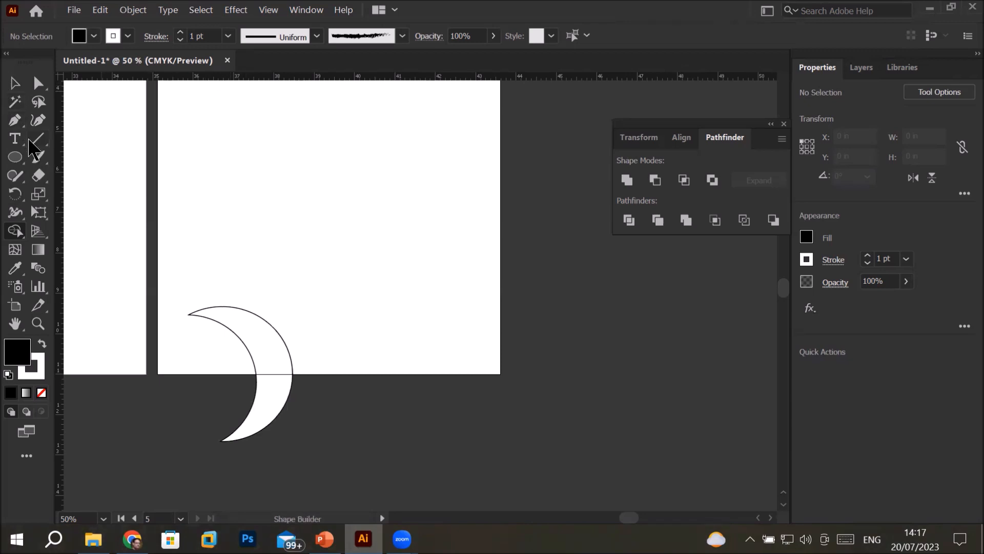
# Draw an ellipse about 1.91 in by 1.77 in above the crescent, with a light blue fill and no stroke
pyautogui.click(15, 157)
pyautogui.moveTo(178, 132); pyautogui.dragTo(255, 202)
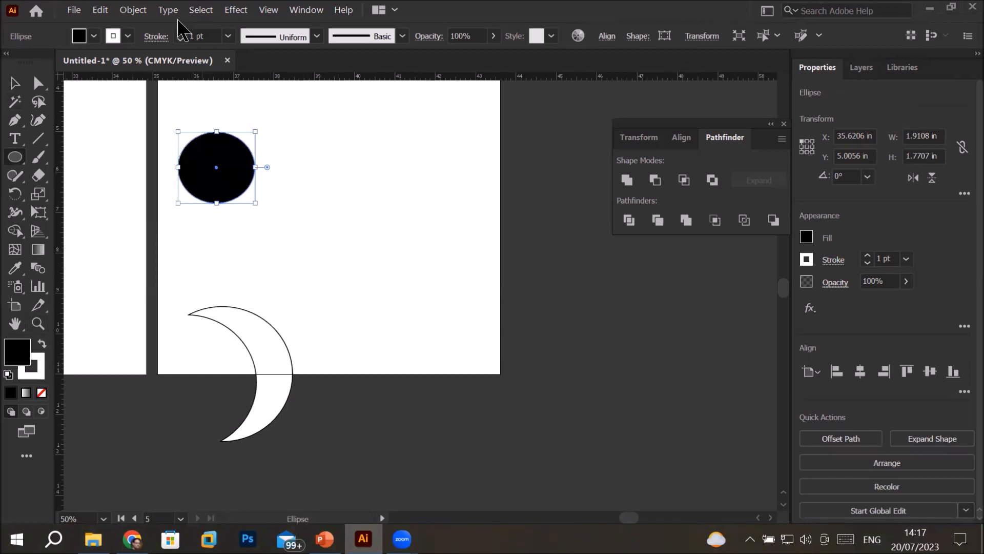
pyautogui.click(94, 36)
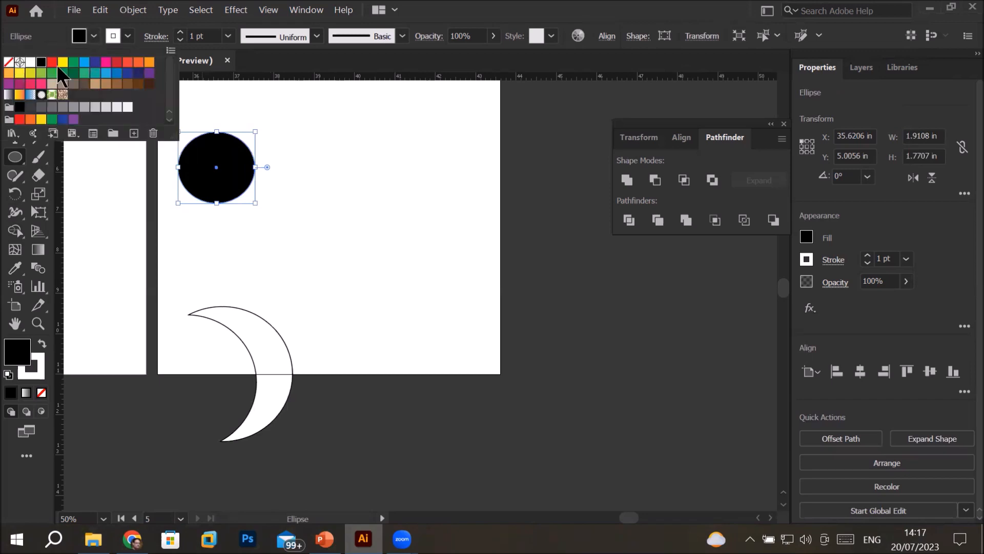
pyautogui.click(85, 63)
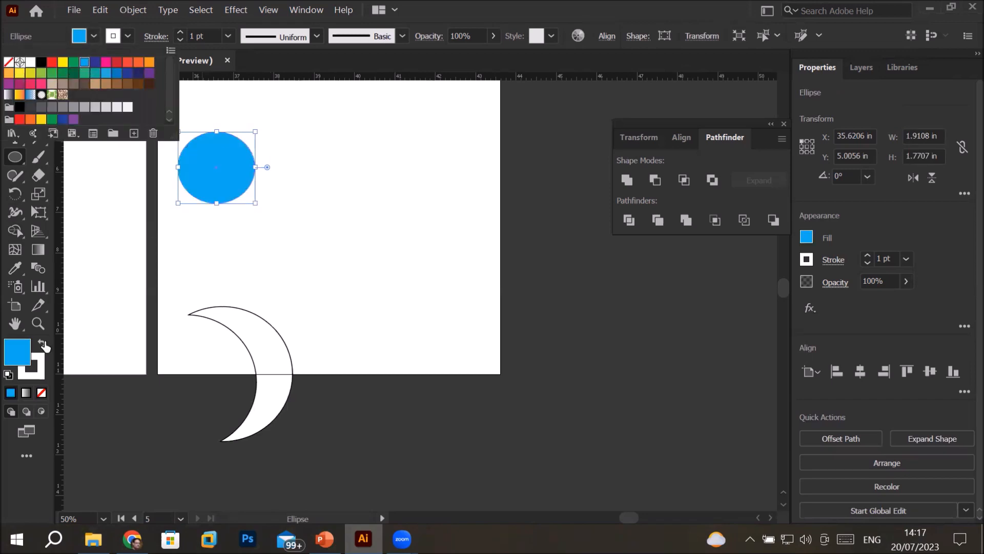
pyautogui.click(39, 367)
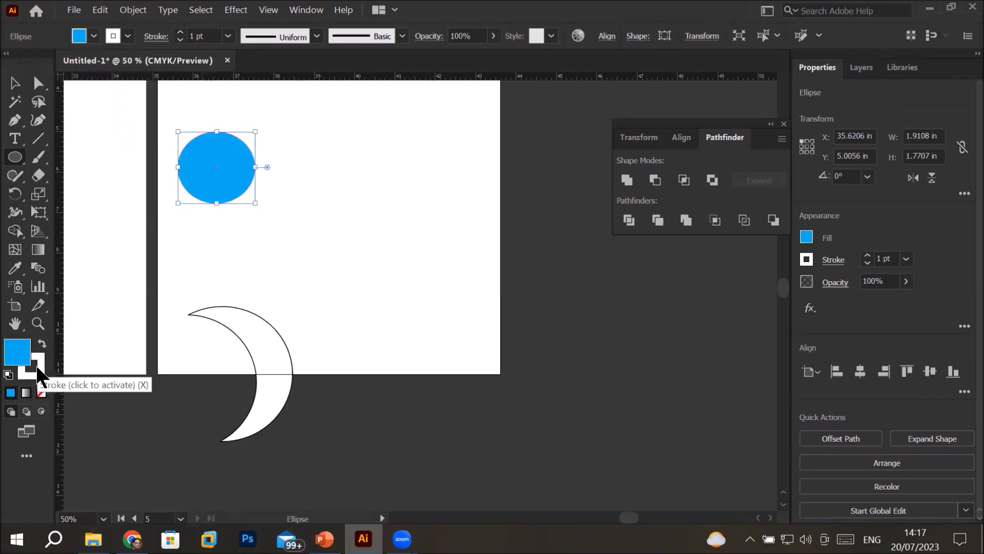
pyautogui.click(38, 365)
pyautogui.click(42, 393)
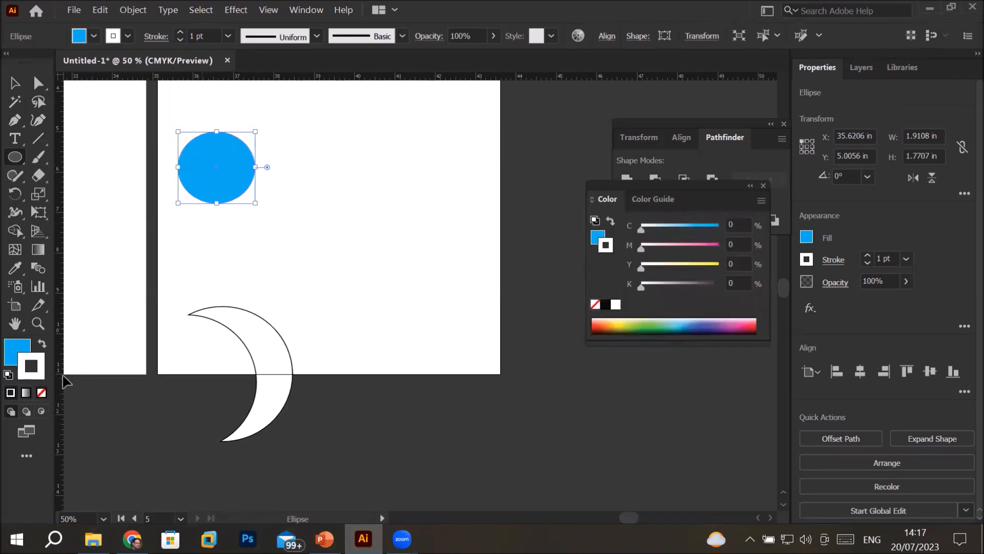
# Duplicate the blue ellipse four times, overlapping the copies in a cloud-like cluster
pyautogui.press('v')
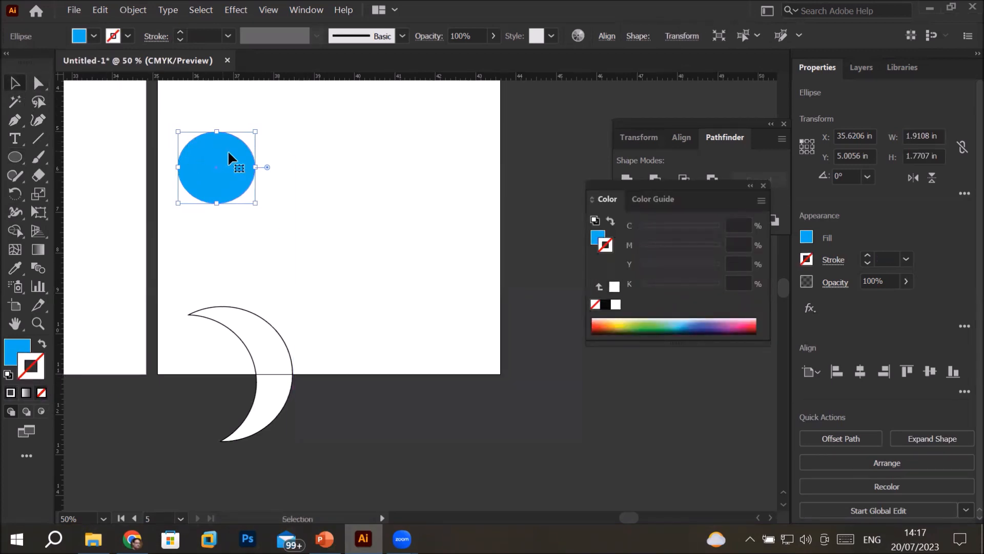
pyautogui.moveTo(228, 152); pyautogui.dragTo(279, 205)
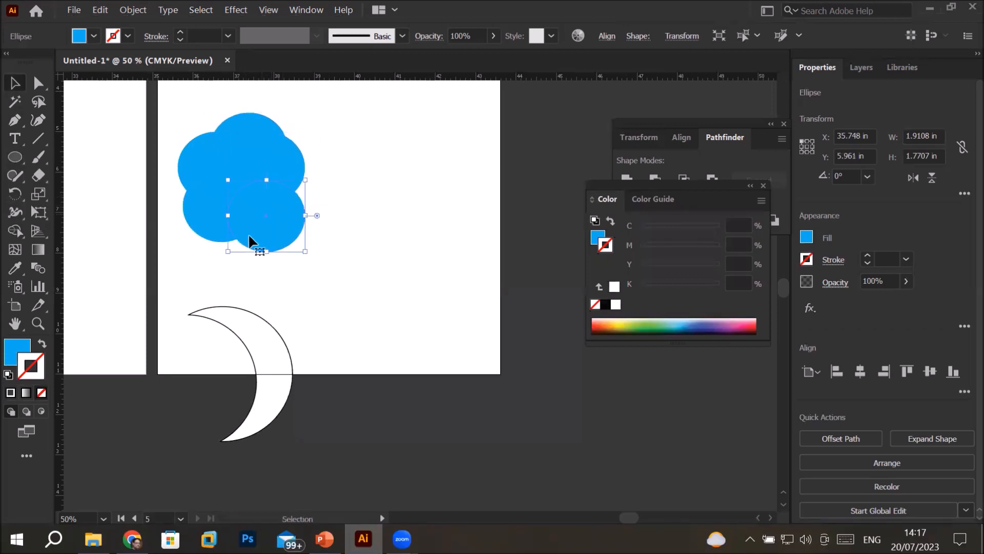
# Select all five blue ellipses and merge the top, right and bottom-right lobes of the cluster with the Shape Builder
pyautogui.moveTo(171, 89); pyautogui.dragTo(352, 272)
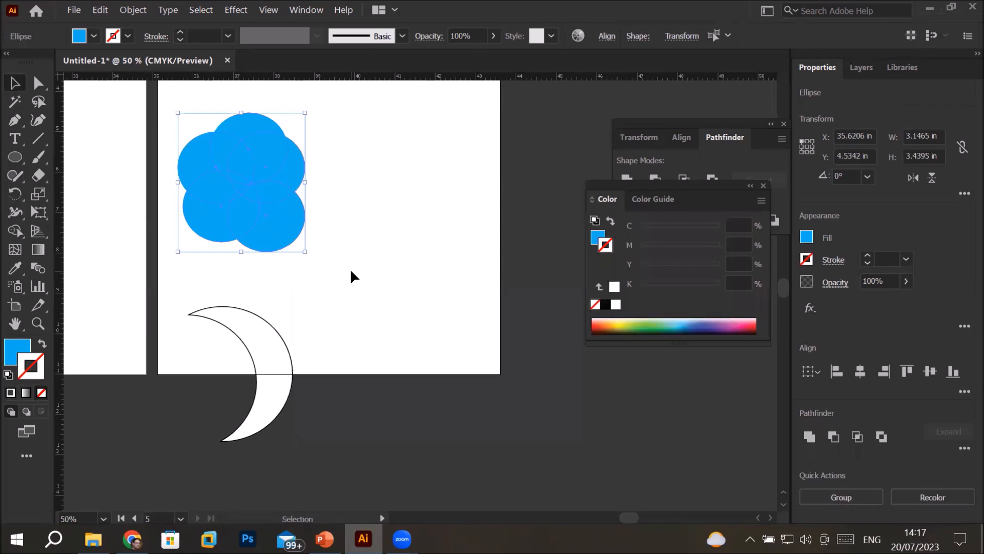
pyautogui.click(19, 231)
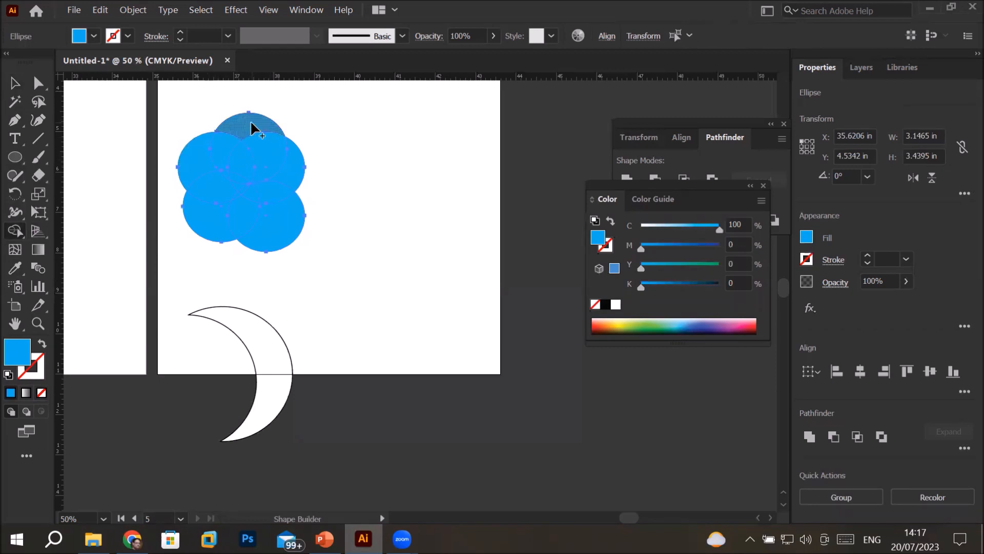
pyautogui.moveTo(284, 171); pyautogui.dragTo(272, 226)
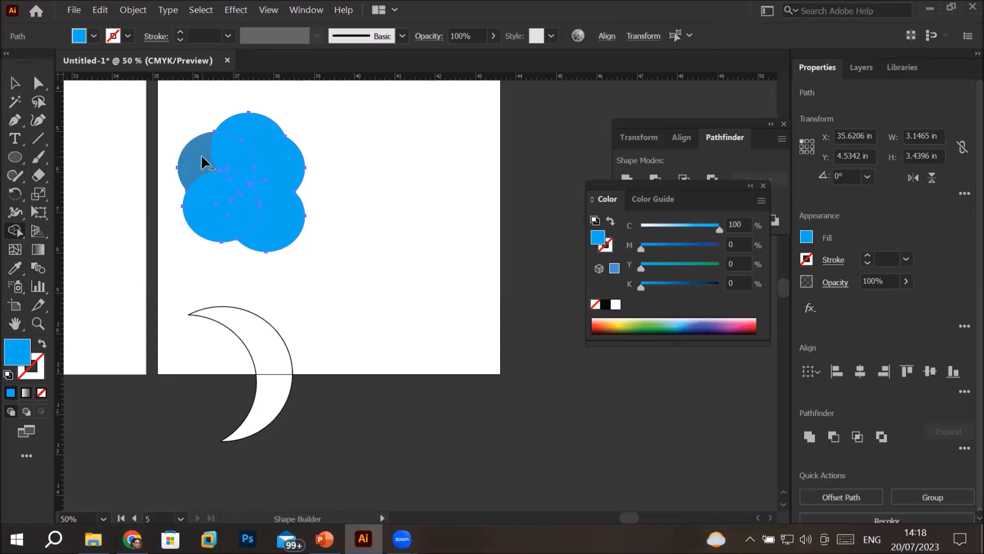
# Subtract the two outer left lobes with the Shape Builder and merge the leftover overlap pieces into the remaining blue shape
pyautogui.moveTo(212, 194); pyautogui.dragTo(207, 217)
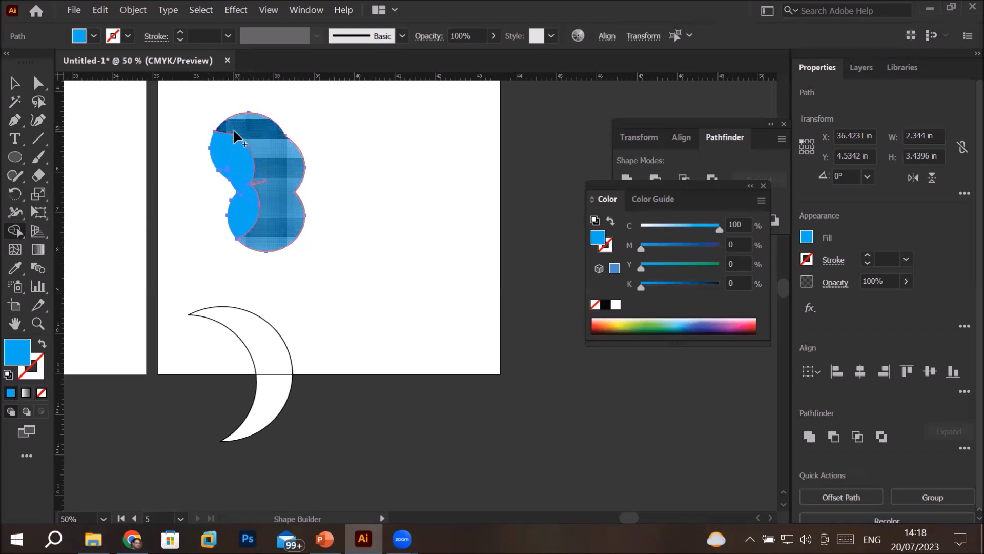
pyautogui.moveTo(261, 165); pyautogui.dragTo(270, 165)
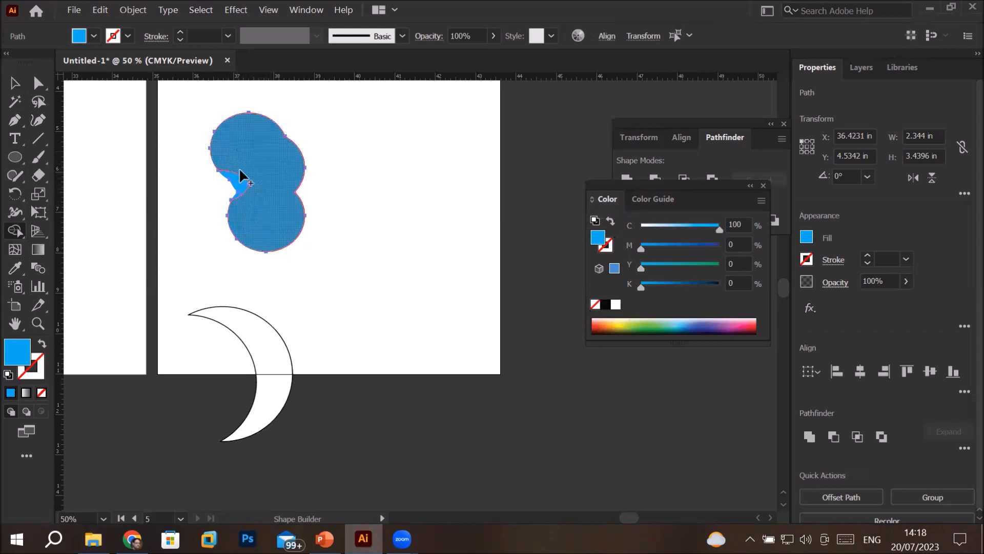
pyautogui.moveTo(255, 207); pyautogui.dragTo(255, 208)
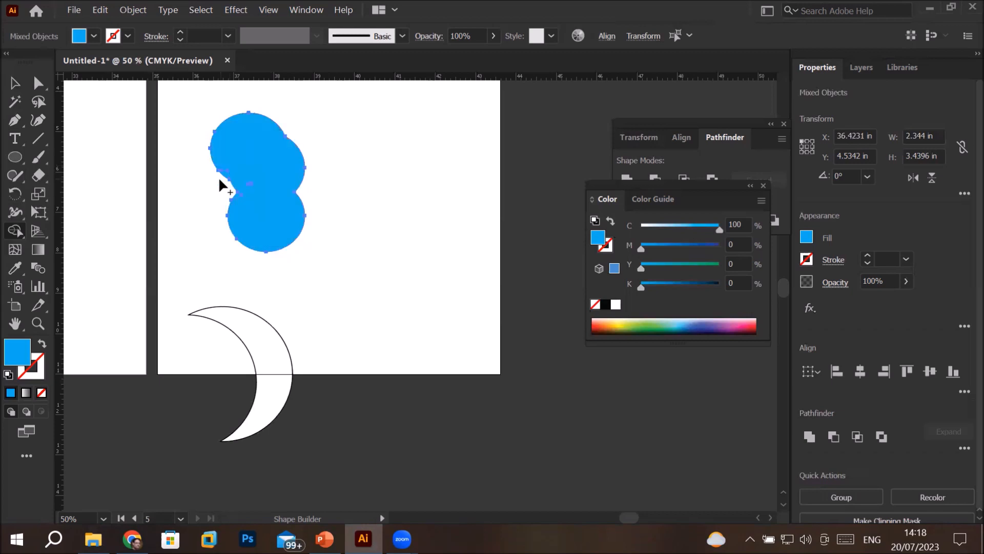
# Remove the small pointed sliver in the notch on the blue shape's left edge with the Shape Builder
pyautogui.scroll(6, 216, 186)
pyautogui.moveTo(297, 125); pyautogui.dragTo(270, 142)
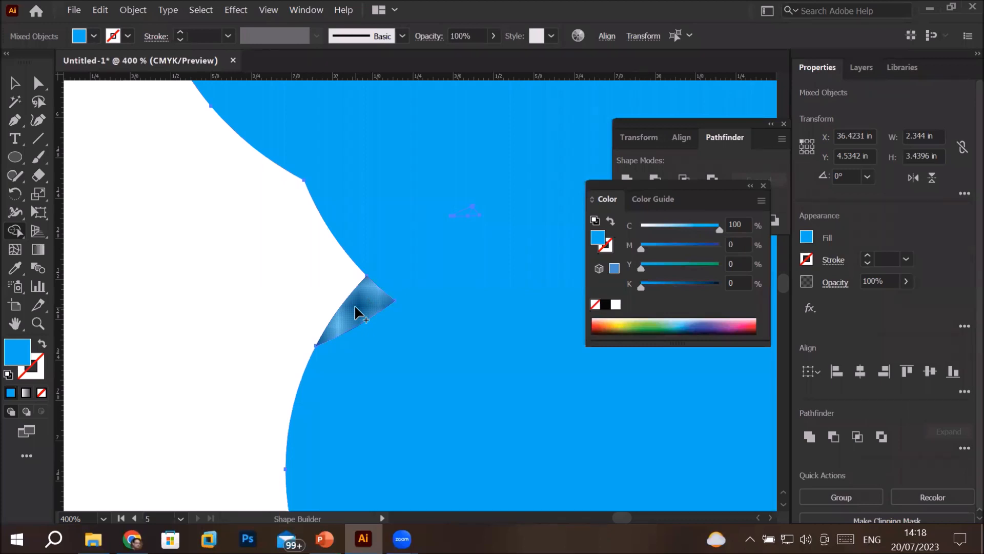
pyautogui.click(355, 305)
pyautogui.scroll(-2, 420, 317)
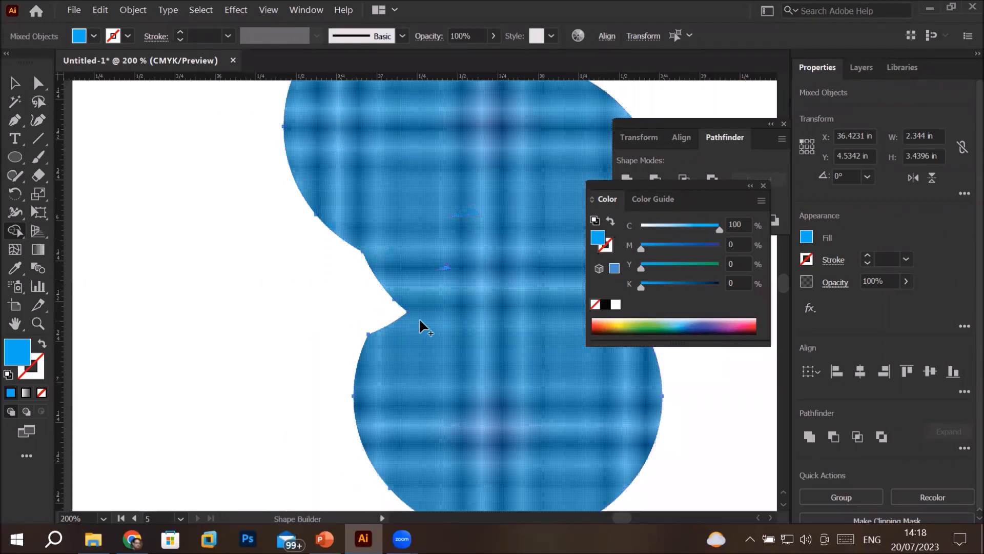
pyautogui.scroll(-2, 420, 318)
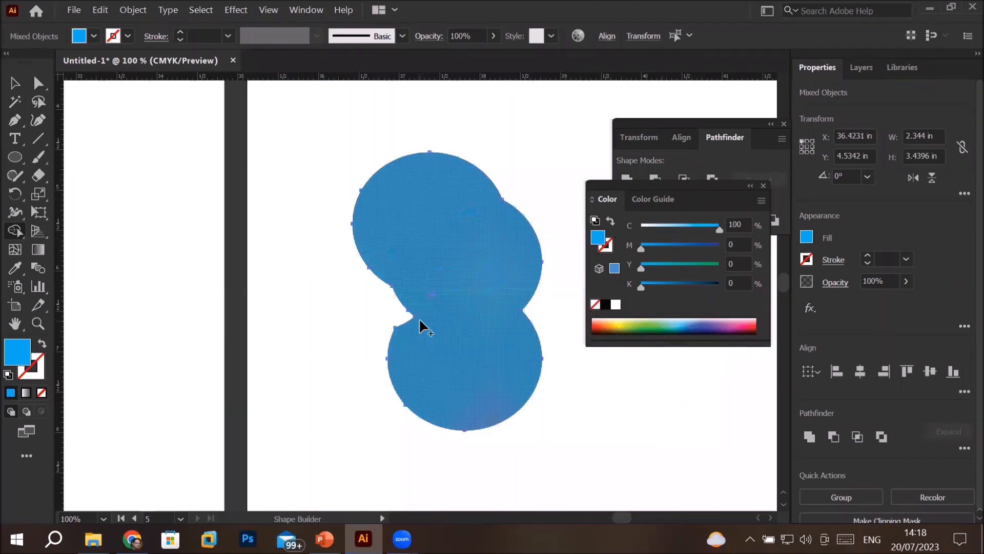